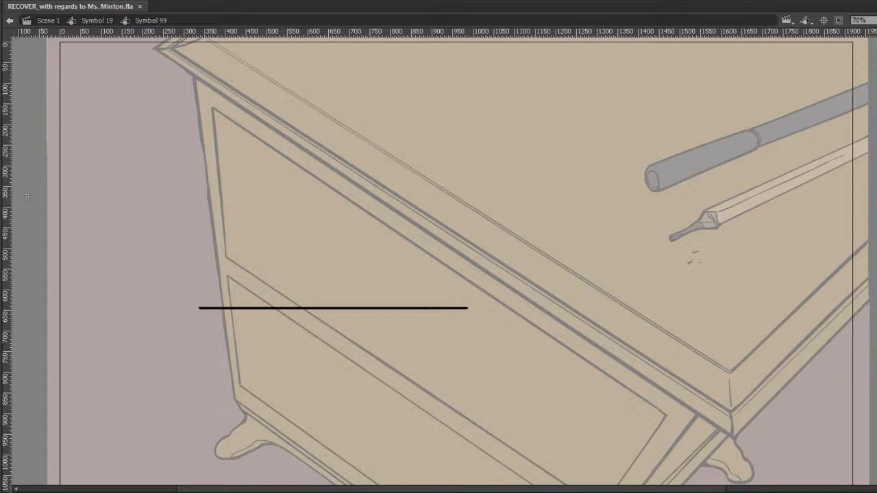
Move the horizontal line onto the upper drawer front and slant it into a diagonal following the drawer's perspective.
drag(512, 267, 199, 402)
drag(410, 286, 154, 389)
drag(447, 310, 548, 236)
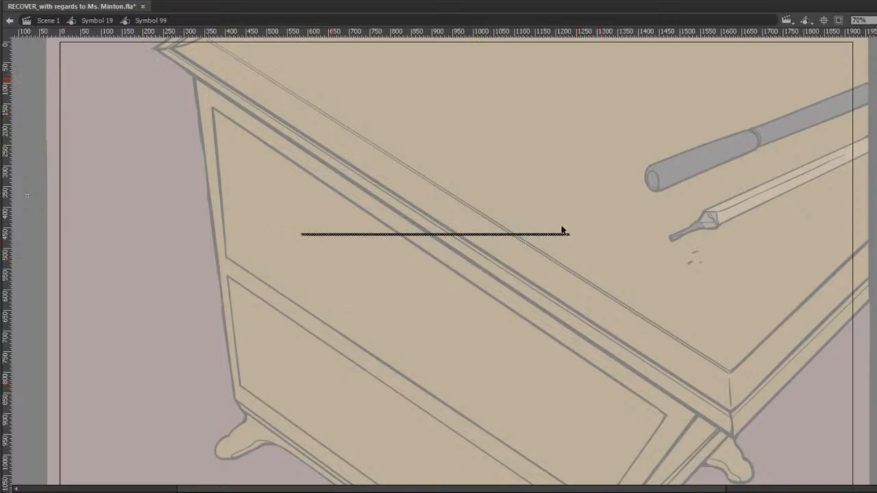
drag(696, 286, 693, 239)
drag(567, 186, 528, 352)
key(q)
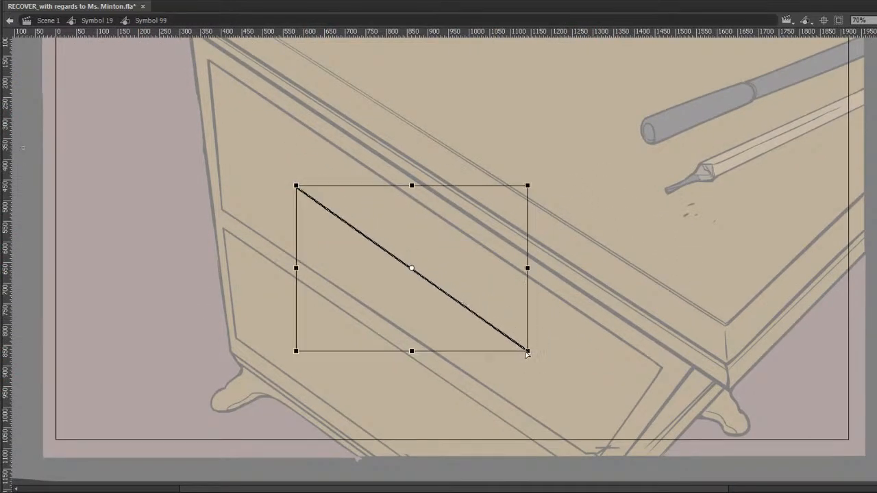
click(550, 327)
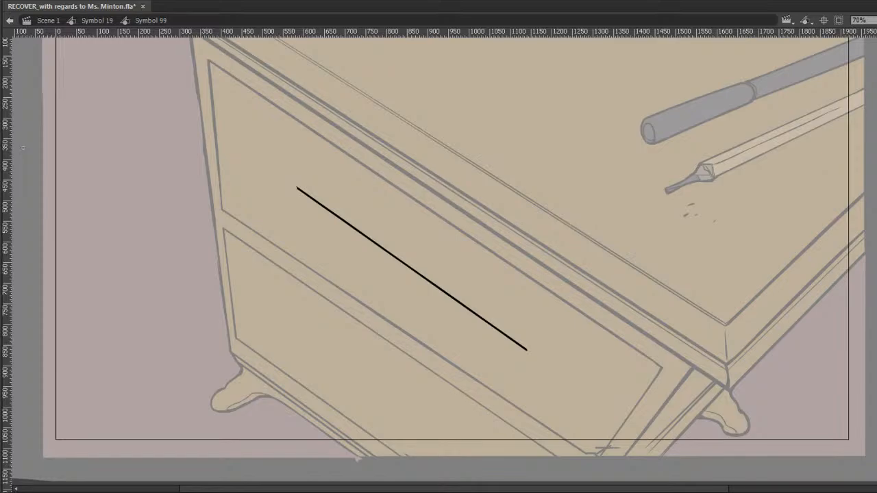
Duplicate the diagonal line and offset the copy downward and slightly left as the handle's parallel lower edge.
scroll(578, 191, up, 3)
drag(572, 180, 275, 453)
key(shift+Down)
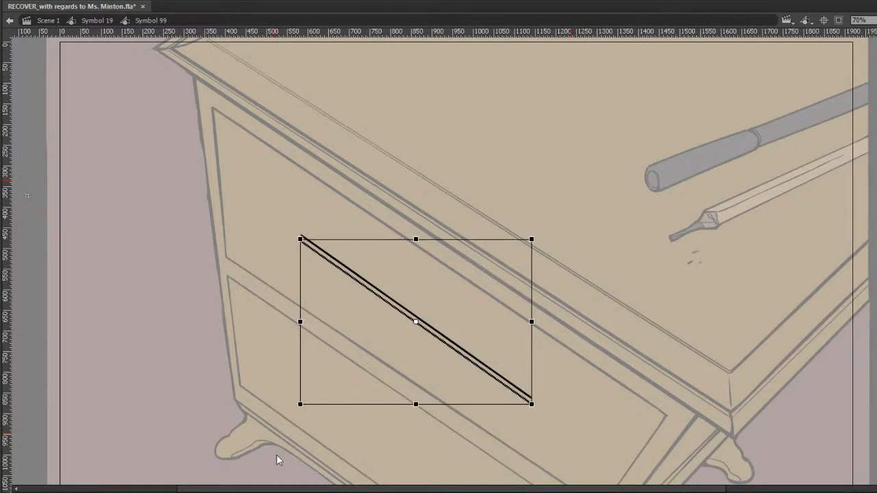
key(shift+Down)
key(shift+Down)
key(shift+Down)
key(Left)
key(Left)
key(Left)
key(Left)
Erase both ends of the two parallel lines to shorten them to the handle's length.
key(e)
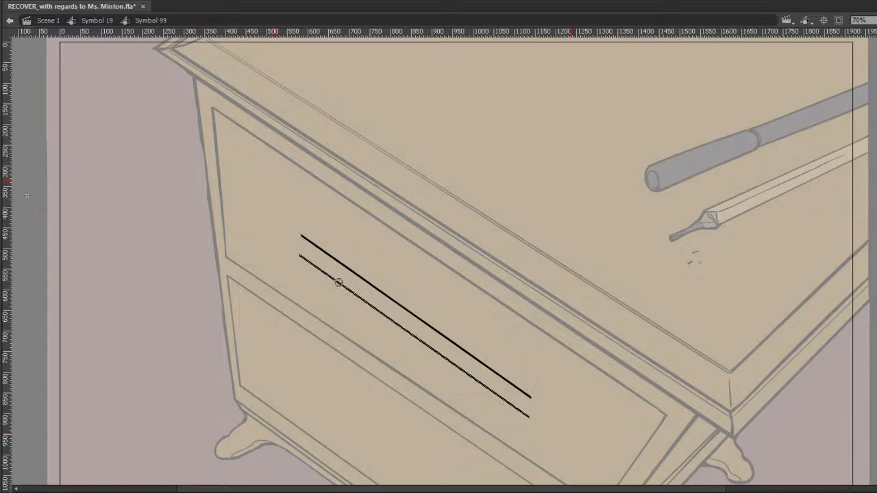
mouse_move(337, 296)
mouse_down()
mouse_move(336, 248)
mouse_move(335, 287)
mouse_up()
drag(331, 285, 301, 261)
mouse_move(328, 258)
mouse_down()
mouse_move(303, 239)
mouse_move(336, 257)
mouse_up()
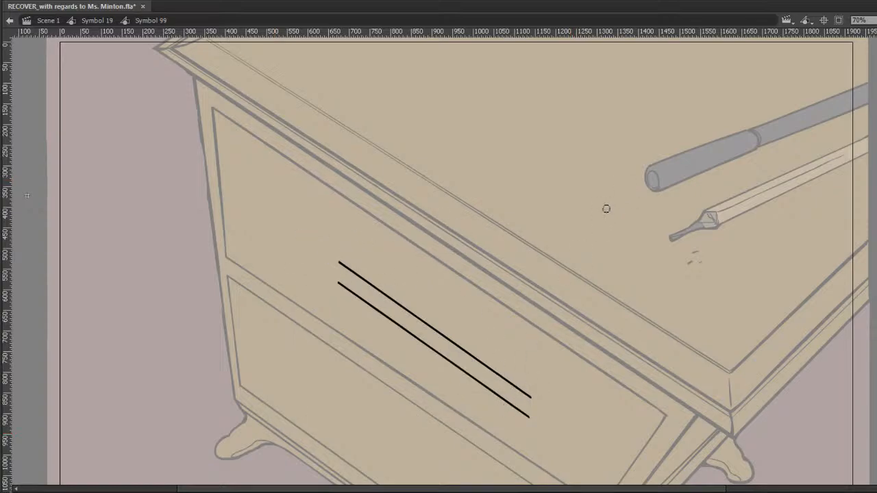
mouse_move(507, 418)
mouse_down()
mouse_move(528, 418)
mouse_move(533, 393)
mouse_up()
drag(611, 322, 615, 278)
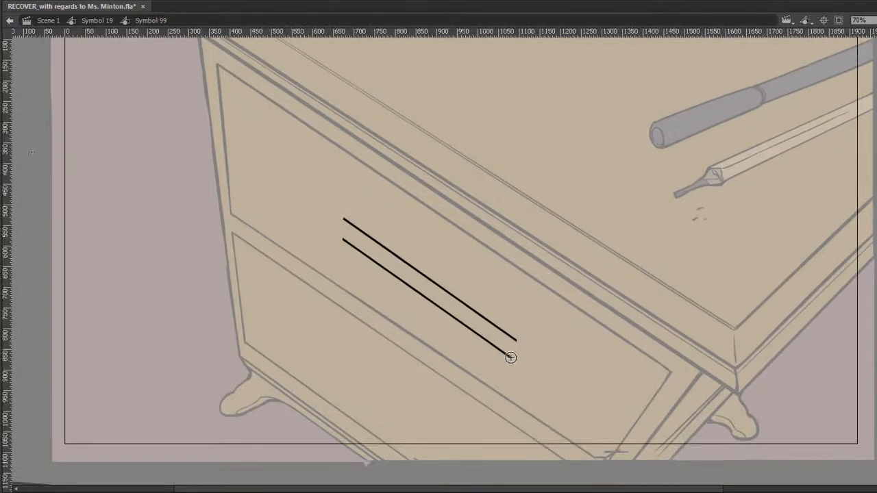
drag(510, 358, 521, 337)
key(ctrl+z)
key(v)
drag(519, 360, 524, 346)
mouse_move(530, 329)
mouse_down()
mouse_move(550, 370)
mouse_move(600, 376)
mouse_up()
key(ctrl+z)
key(ctrl+z)
mouse_move(514, 360)
mouse_down()
mouse_move(524, 346)
mouse_move(517, 340)
mouse_up()
key(ctrl+z)
key(ctrl+z)
key(ctrl+z)
Draw the curved end caps joining the two lines into a closed handle outline and save the file.
mouse_move(522, 336)
mouse_down()
mouse_move(524, 361)
mouse_move(527, 345)
mouse_move(513, 357)
mouse_up()
key(b)
mouse_move(342, 240)
mouse_down()
mouse_move(336, 226)
mouse_move(345, 219)
mouse_up()
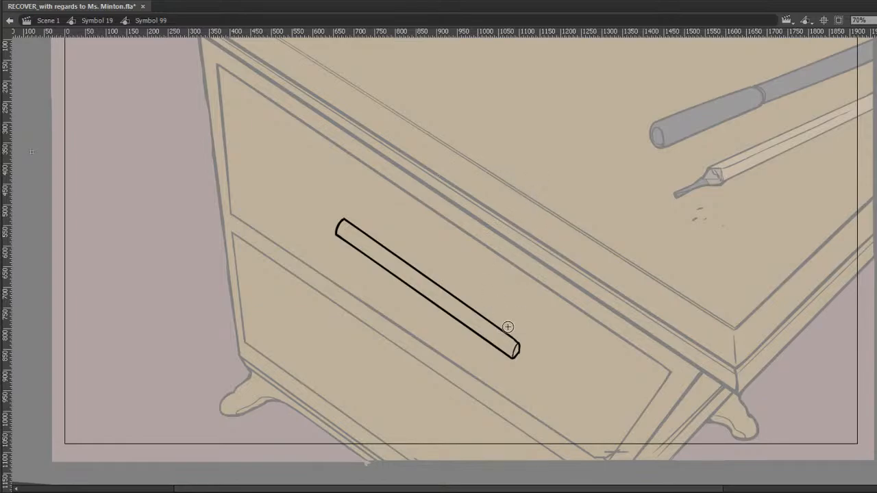
mouse_move(512, 351)
mouse_down()
mouse_move(517, 346)
mouse_move(513, 359)
mouse_up()
drag(514, 359, 520, 346)
key(ctrl+s)
Select the whole handle outline and make it narrower horizontally with Free Transform.
drag(318, 408, 575, 161)
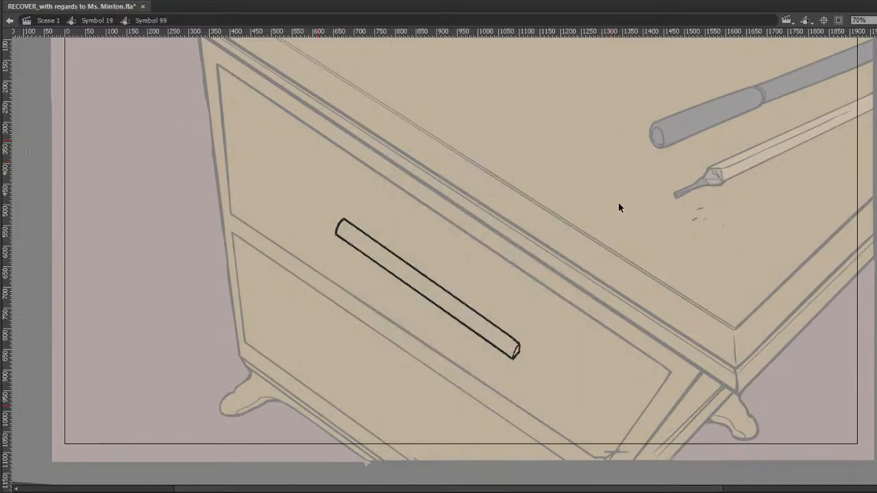
click(618, 201)
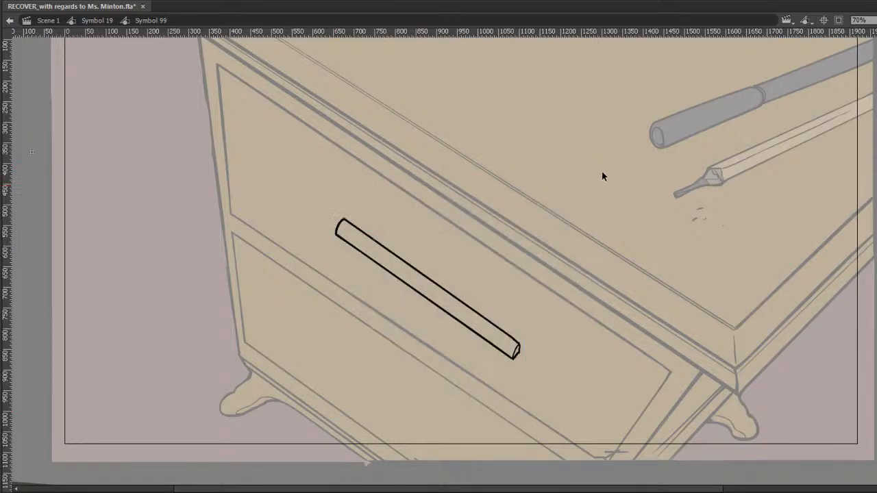
drag(611, 160, 312, 399)
key(q)
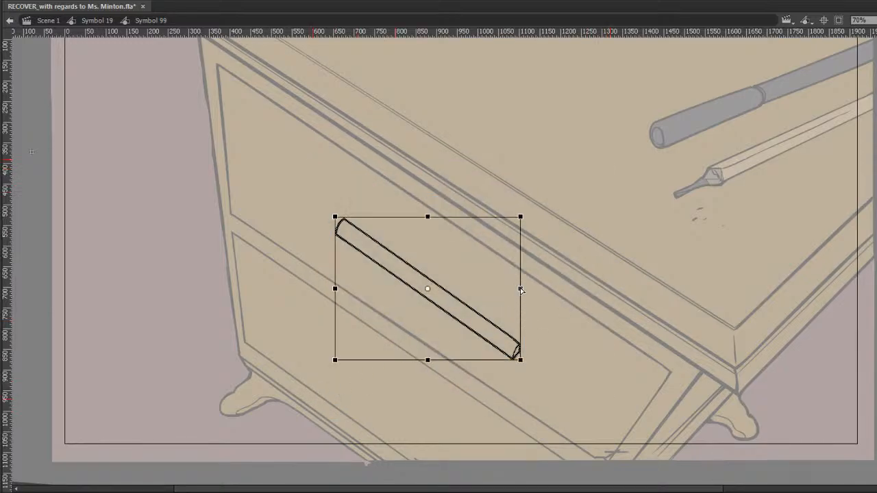
drag(521, 289, 496, 272)
click(528, 233)
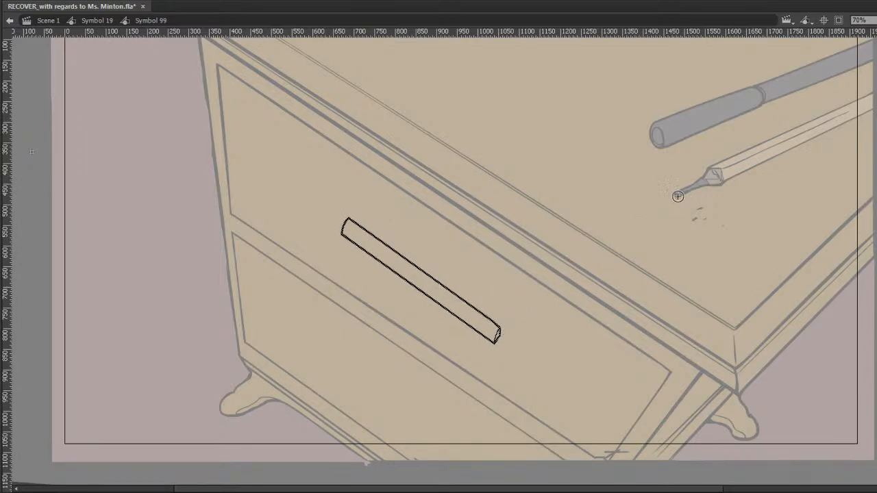
click(533, 274)
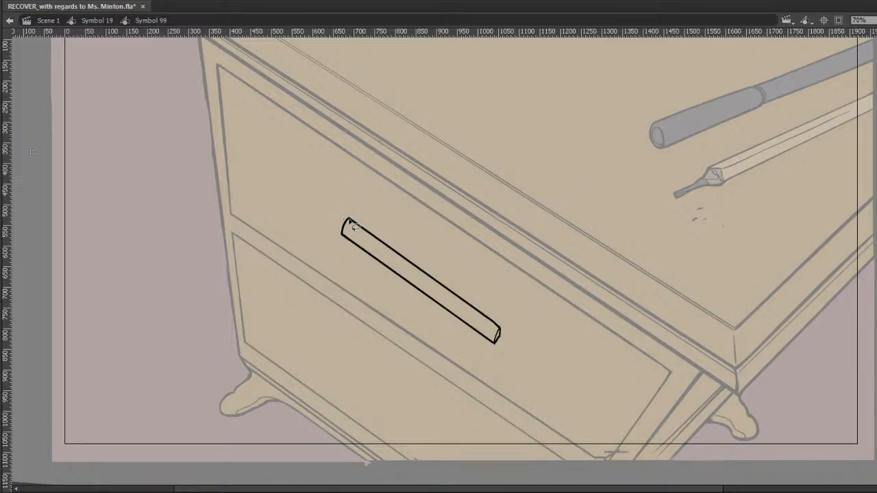
Select the handle's lower edge and end caps and nudge them down and left to thicken the handle.
mouse_move(349, 223)
mouse_down()
mouse_move(328, 262)
mouse_move(467, 372)
mouse_move(514, 352)
mouse_move(492, 331)
mouse_up()
key(Down)
key(Left)
key(Down)
key(Left)
key(Down)
key(Left)
key(Down)
key(Left)
key(Down)
key(Left)
key(Down)
key(Left)
key(Down)
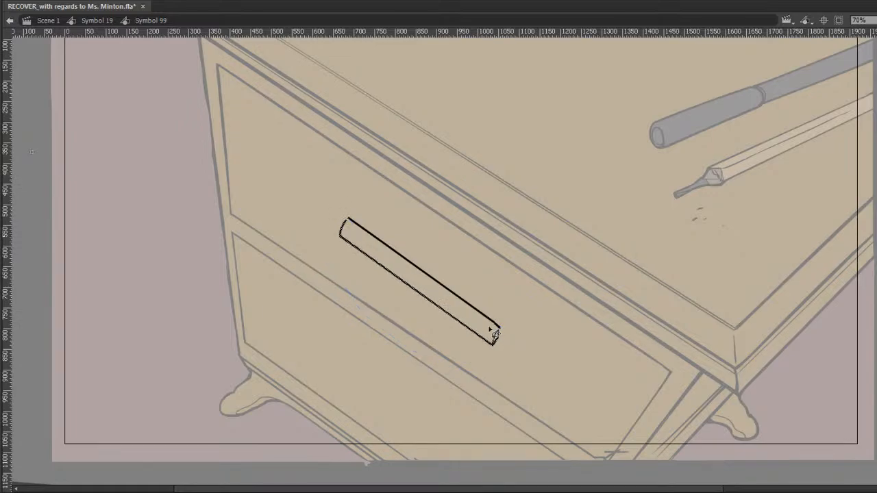
Reconnect the gaps at both handle ends with the brush, clean up the corners and redraw the lower end's face.
key(b)
drag(491, 337, 503, 332)
key(b)
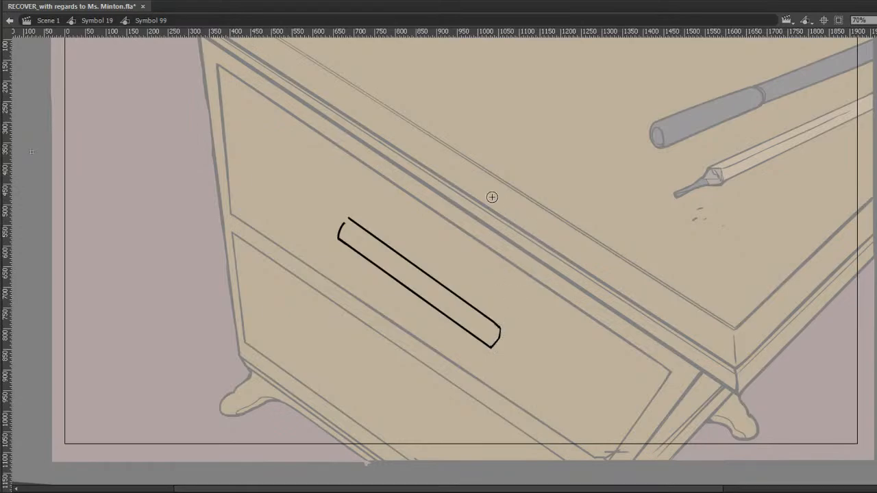
drag(344, 224, 350, 218)
key(e)
mouse_move(488, 311)
mouse_down()
mouse_move(512, 332)
mouse_move(492, 327)
mouse_move(501, 327)
mouse_move(500, 340)
mouse_up()
key(b)
key(e)
drag(490, 345, 500, 333)
click(499, 330)
click(507, 321)
drag(597, 336, 600, 322)
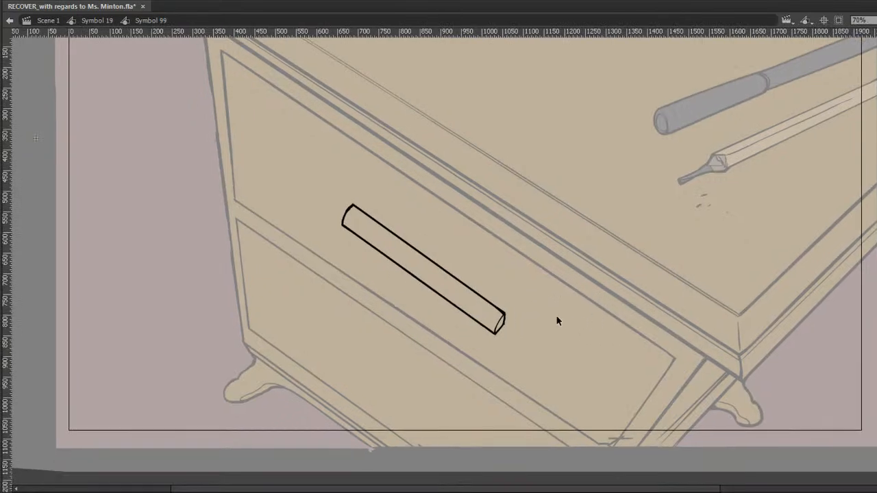
Duplicate the finished handle onto the lower drawer and make the copy slightly narrower.
mouse_move(320, 398)
mouse_down()
mouse_move(428, 268)
mouse_move(587, 139)
mouse_up()
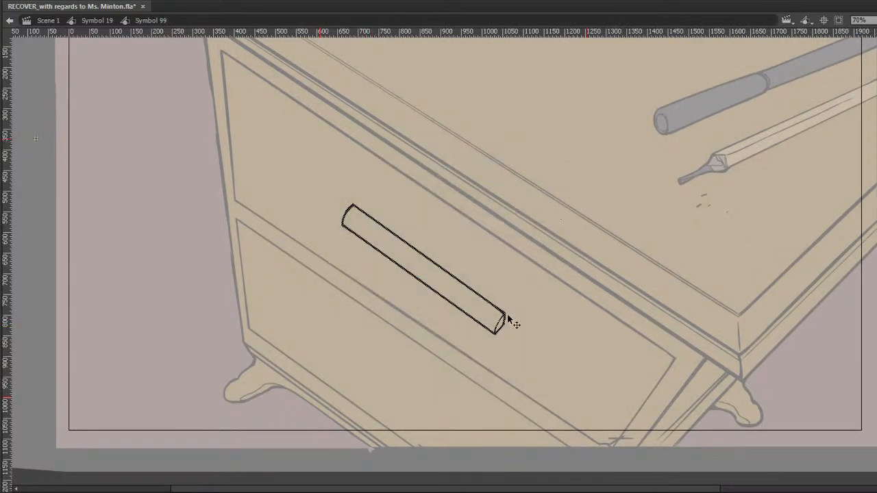
drag(507, 316, 485, 420)
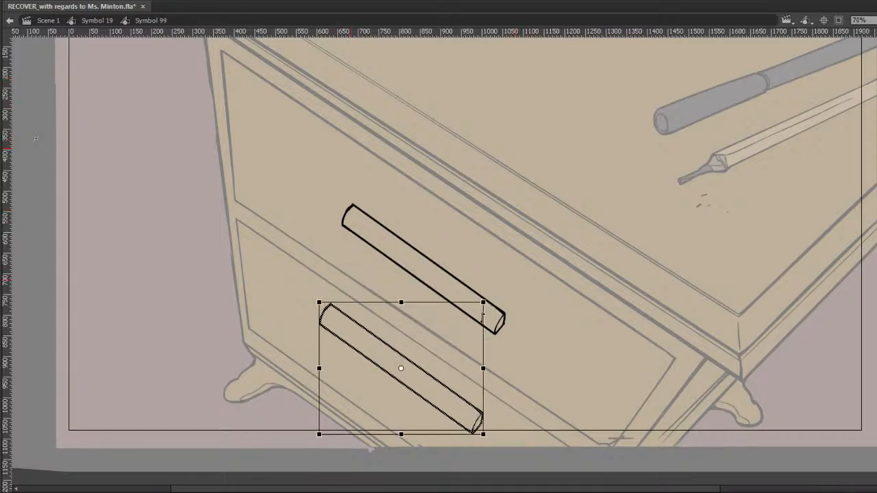
drag(483, 368, 467, 355)
key(v)
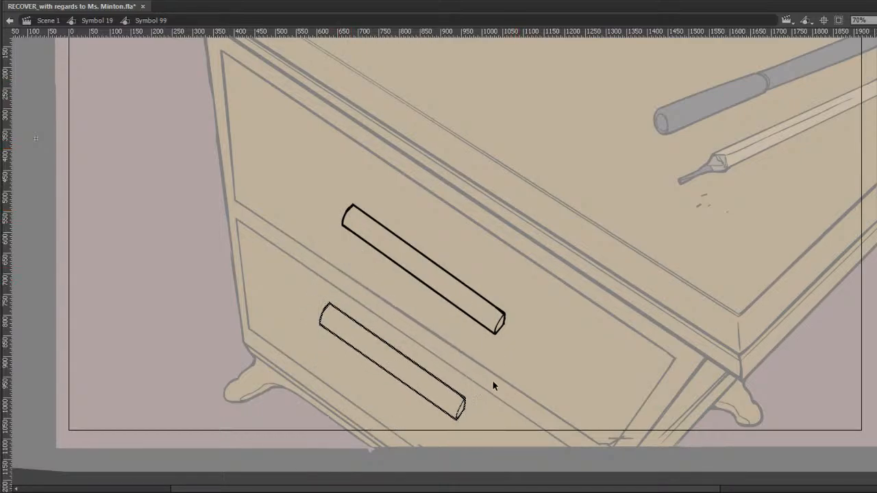
Nudge the copied handle right and down to place it on the lower drawer front.
key(shift+Right)
key(shift+Down)
key(shift+Right)
key(shift+Down)
key(shift+Down)
key(shift+Down)
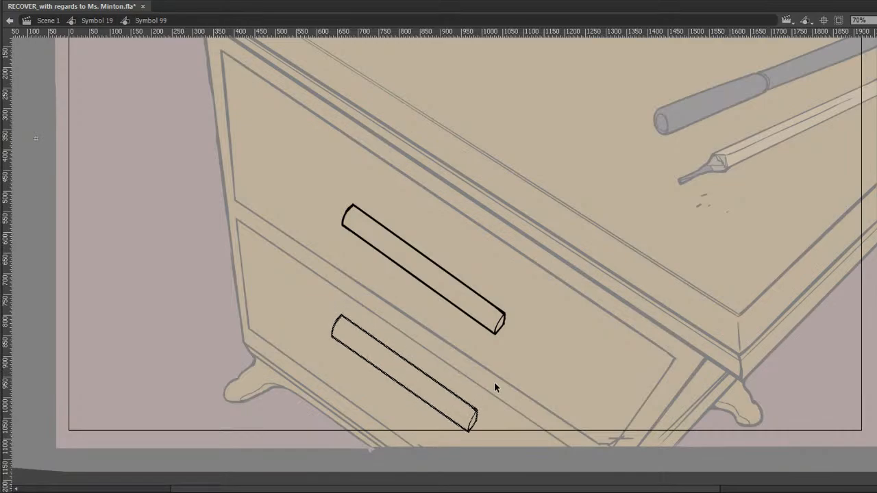
key(Down)
key(Down)
key(Down)
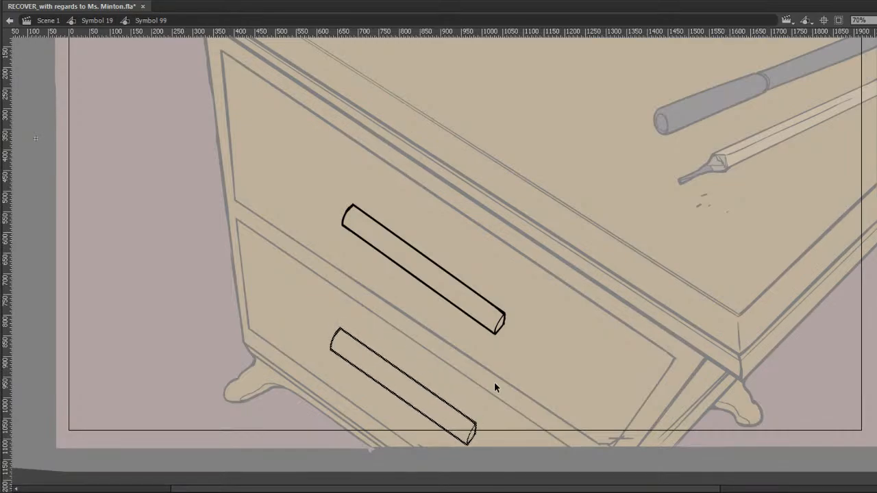
key(Right)
key(Right)
key(Right)
key(Right)
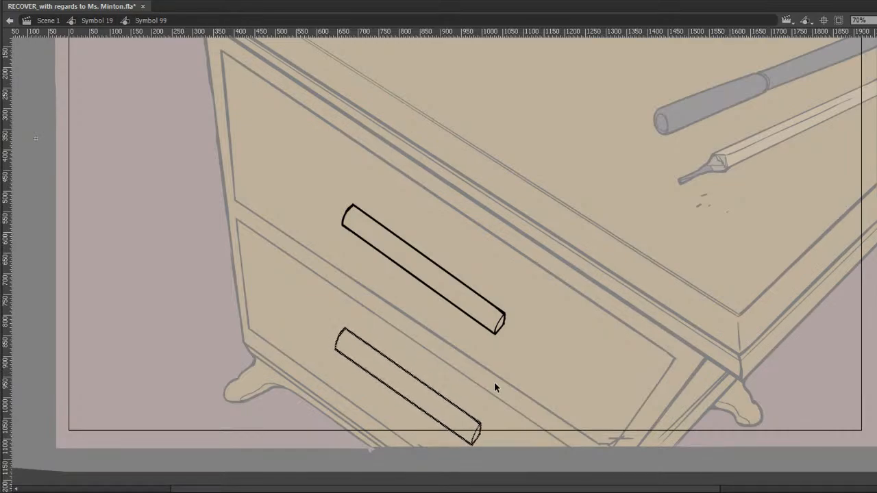
Check the alignment of the two handles' ends with temporary vertical strokes and undo the strokes.
key(n)
drag(344, 321, 344, 235)
key(ctrl+z)
drag(505, 327, 505, 434)
key(ctrl+z)
Nudge the lower handle a little further right and down, deselect it and save the file.
key(shift+Right)
key(shift+Down)
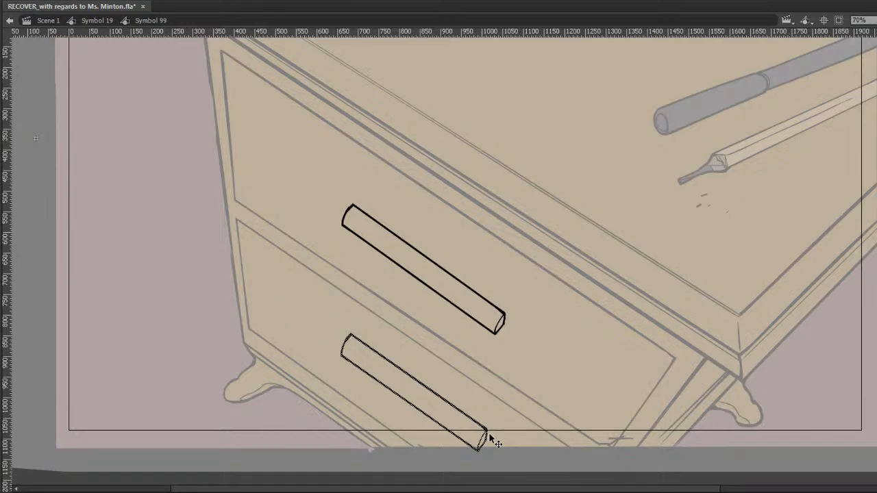
key(n)
key(v)
click(540, 329)
key(n)
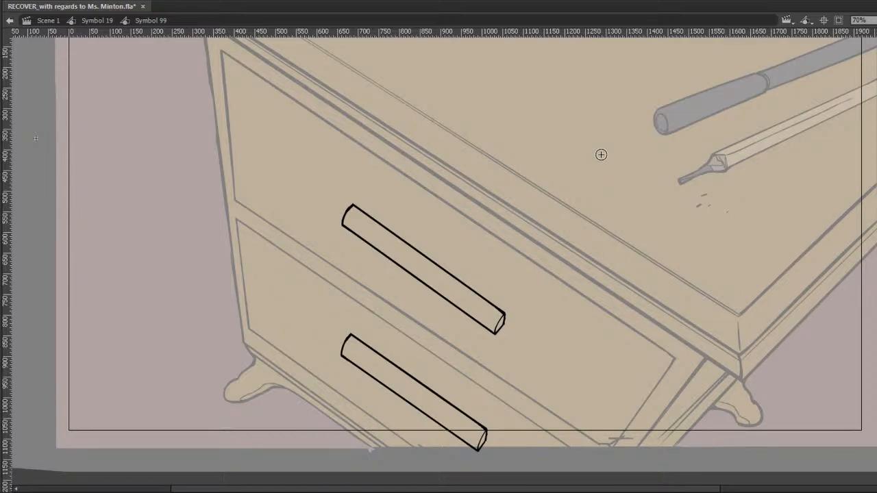
scroll(541, 267, down, 2)
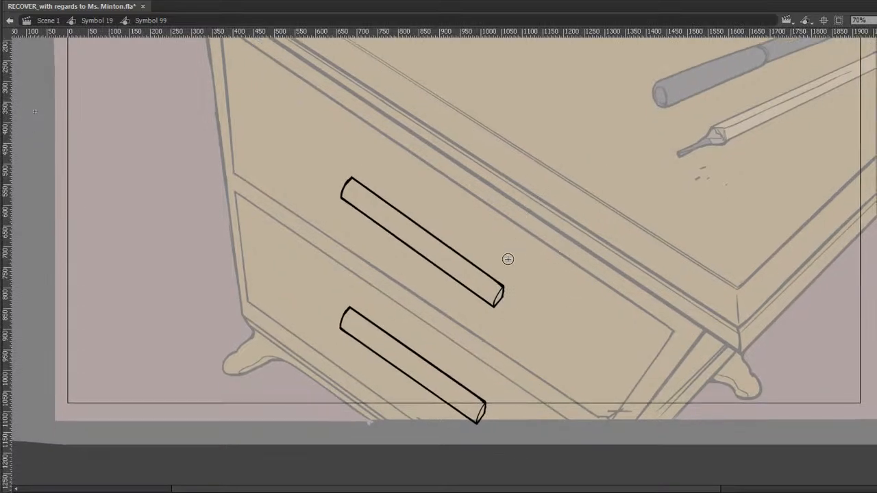
scroll(613, 253, down, 1)
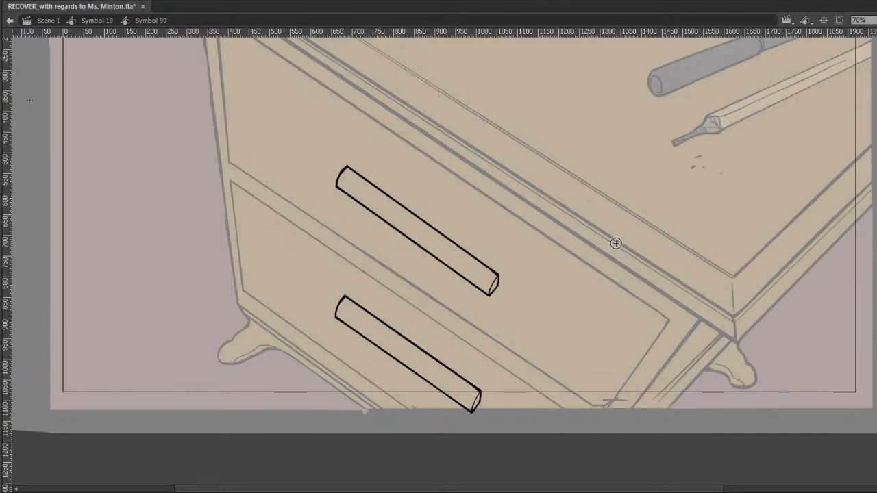
key(ctrl+s)
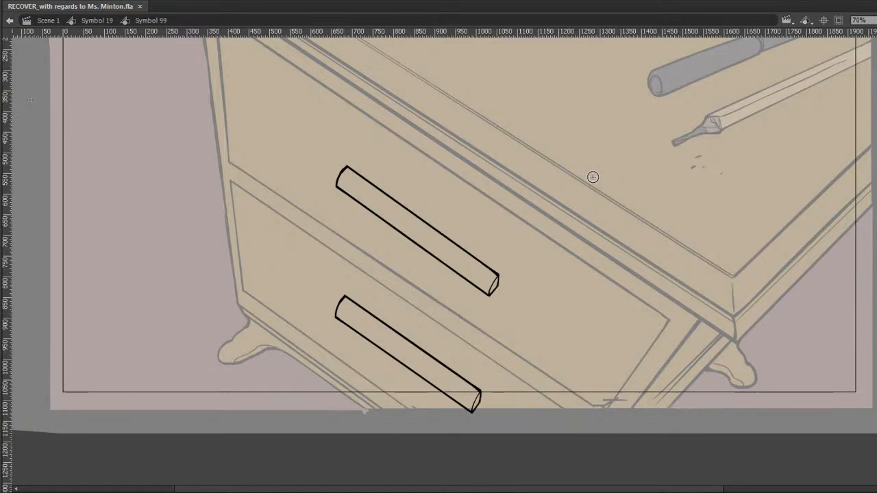
Try to shift the lower handle slightly further right and down to align it with the upper handle.
drag(490, 390, 490, 311)
key(ctrl+z)
key(v)
double_click(433, 385)
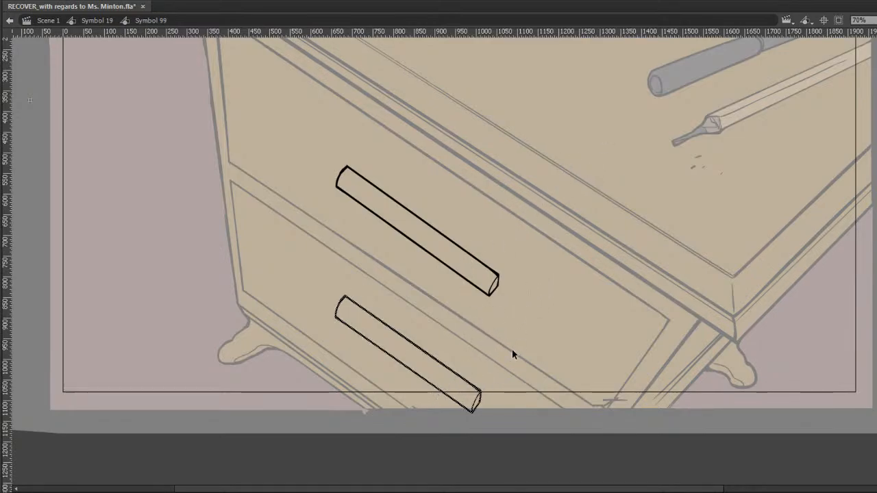
key(shift+Right)
key(shift+Down)
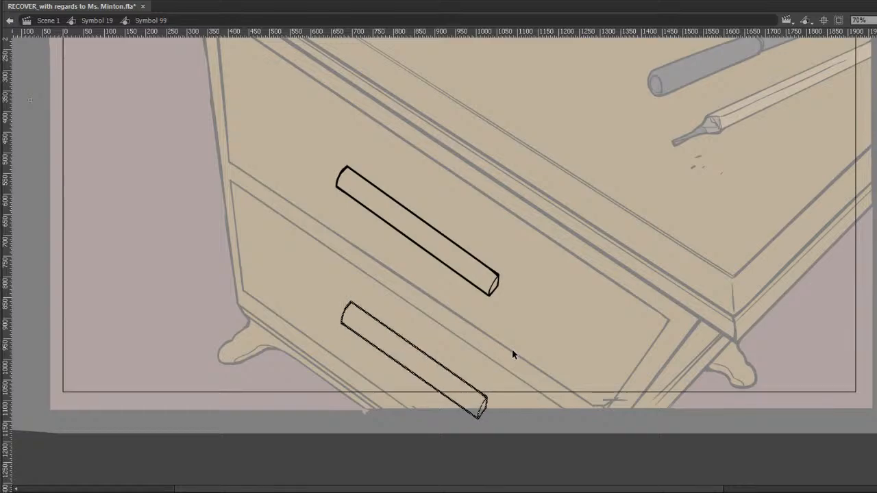
key(Up)
key(Up)
key(Right)
Compare the ends of both handles using temporary vertical brush strokes and undo each stroke.
key(b)
drag(349, 301, 351, 203)
key(ctrl+z)
key(v)
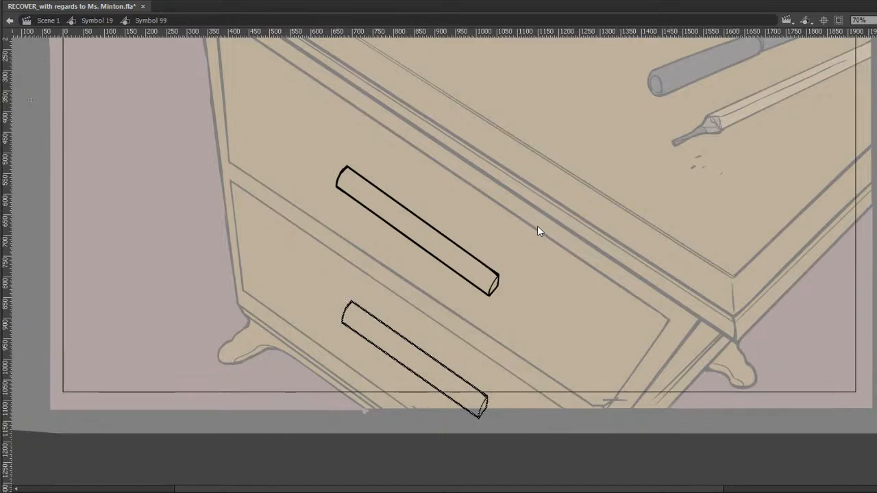
key(ctrl+s)
drag(497, 293, 497, 410)
key(ctrl+z)
drag(346, 214, 347, 300)
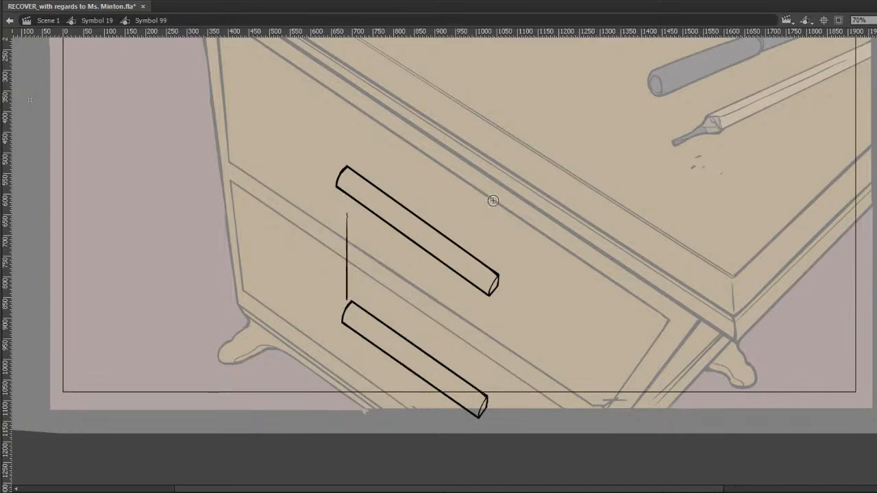
key(ctrl+z)
drag(495, 304, 484, 395)
key(ctrl+z)
key(ctrl+z)
Try narrowing the lower handle with Free Transform and undo its resizing and latest nudges.
key(q)
drag(485, 359, 480, 354)
click(544, 295)
drag(679, 258, 656, 327)
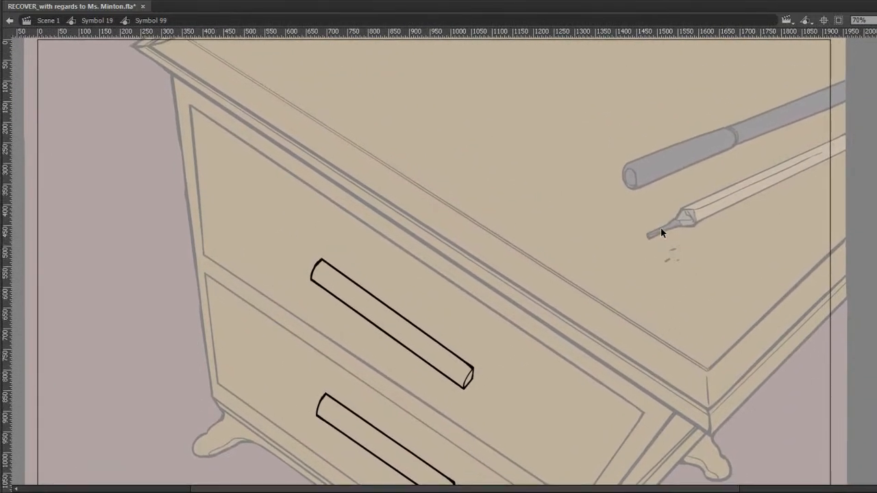
key(ctrl+z)
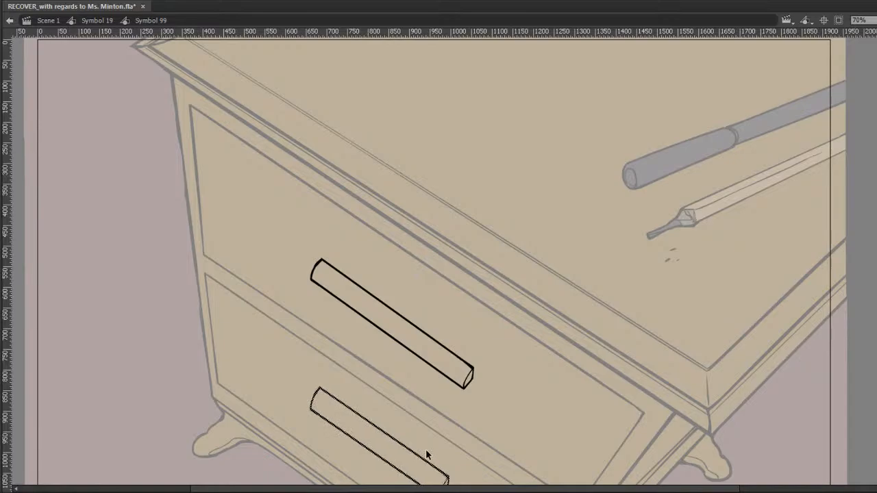
Deselect the lower handle and leave Symbol 99 to return to editing Symbol 19.
click(540, 266)
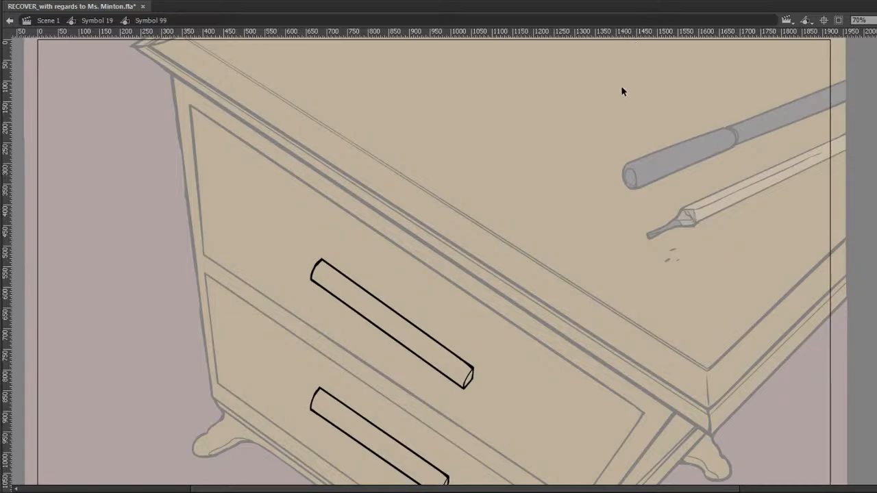
double_click(478, 301)
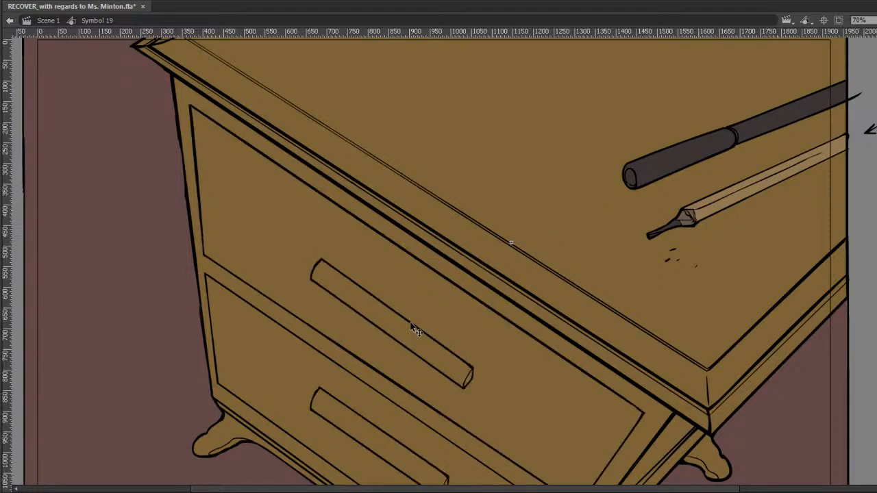
Fill both drawer handles inside Symbol 99 with yellow, return to Symbol 19 and save the document.
double_click(411, 329)
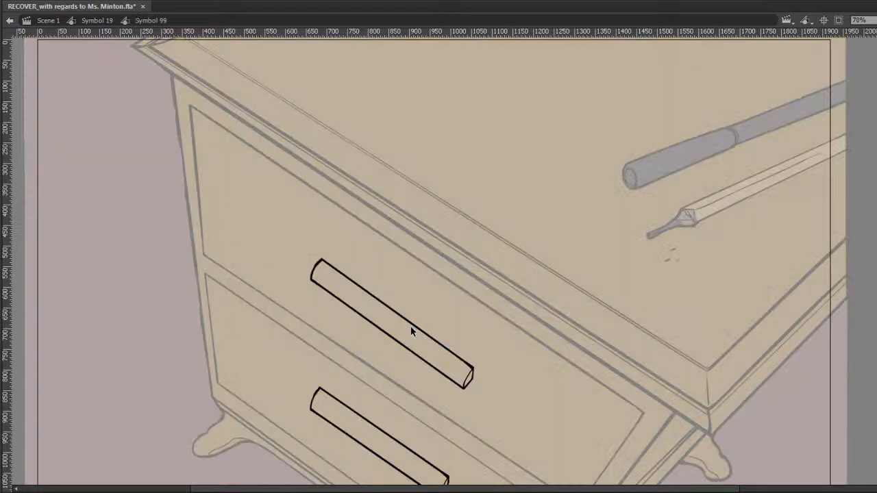
click(434, 474)
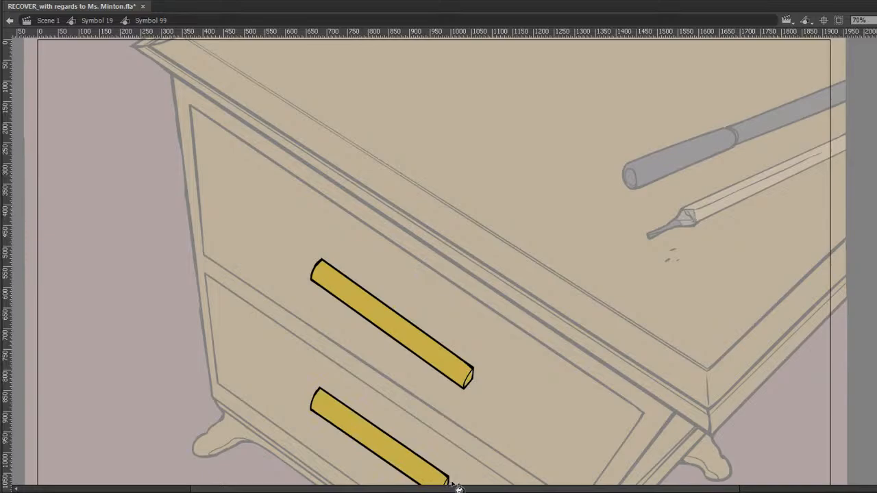
double_click(482, 351)
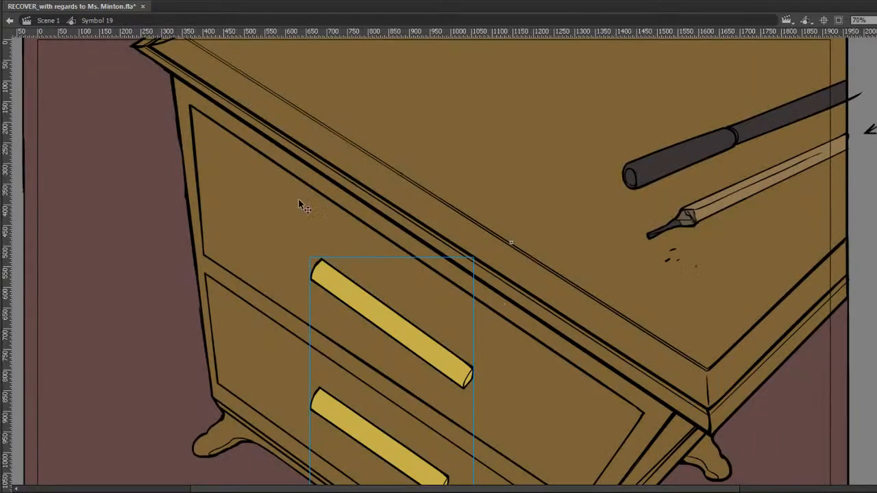
click(875, 92)
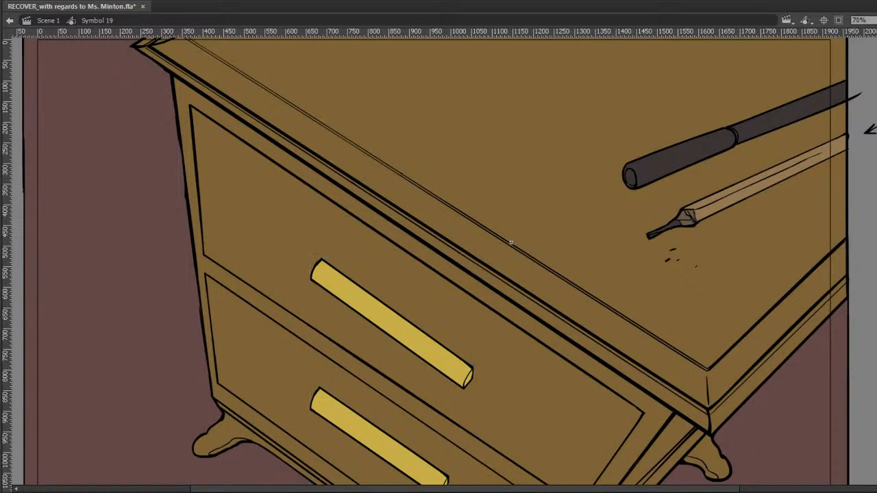
drag(511, 243, 533, 244)
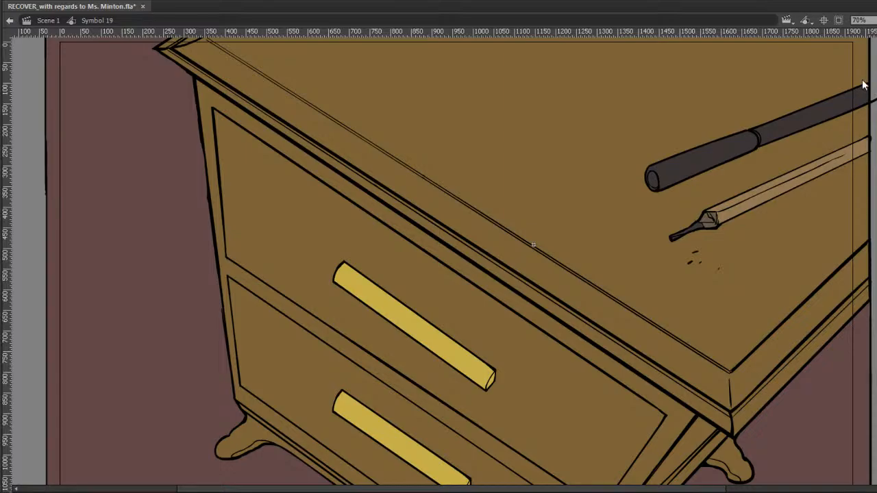
key(ctrl+s)
Reopen Symbol 99 and draw a thin shadow outline beneath the upper drawer handle.
click(437, 329)
click(398, 208)
double_click(470, 358)
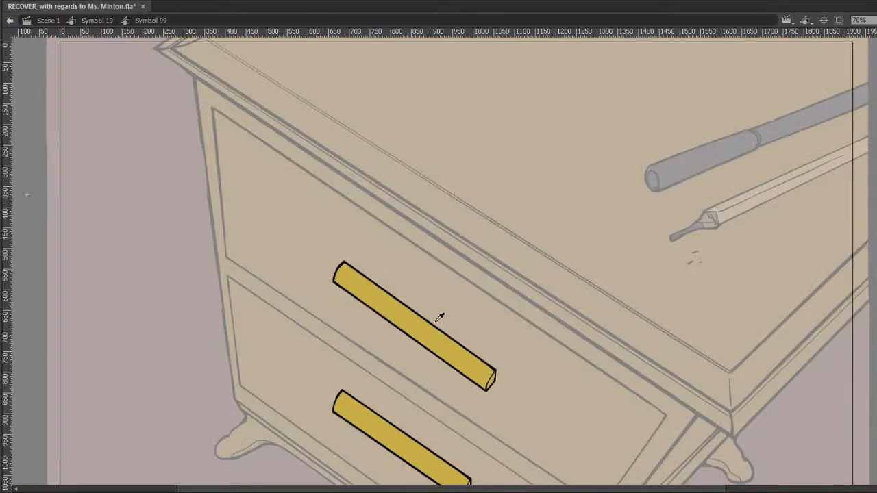
scroll(442, 244, down, 1)
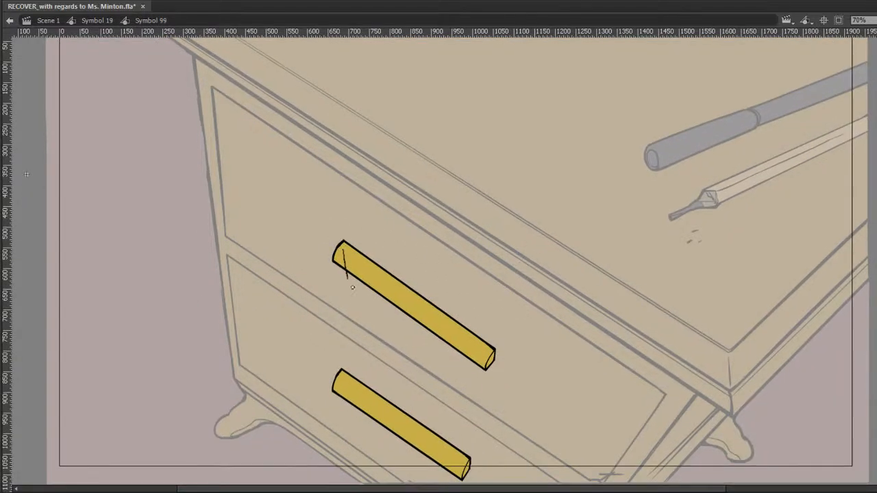
mouse_move(365, 226)
mouse_down()
mouse_move(538, 227)
mouse_move(379, 227)
mouse_up()
key(v)
mouse_move(525, 228)
mouse_down()
mouse_move(530, 248)
mouse_move(508, 282)
mouse_move(522, 276)
mouse_move(514, 342)
mouse_move(496, 393)
mouse_move(493, 361)
mouse_move(486, 383)
mouse_move(496, 344)
mouse_up()
key(a)
click(518, 330)
key(e)
key(b)
key(ctrl+z)
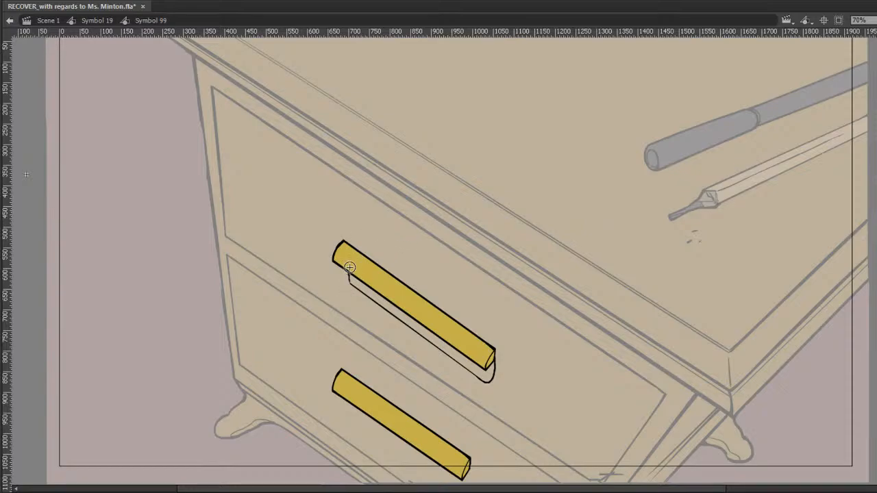
Stretch the long edge of the upper handle's shadow outline slightly left and redraw its two short ends, then leave Symbol 99.
key(v)
mouse_move(485, 397)
mouse_down()
mouse_move(488, 384)
mouse_move(347, 278)
mouse_up()
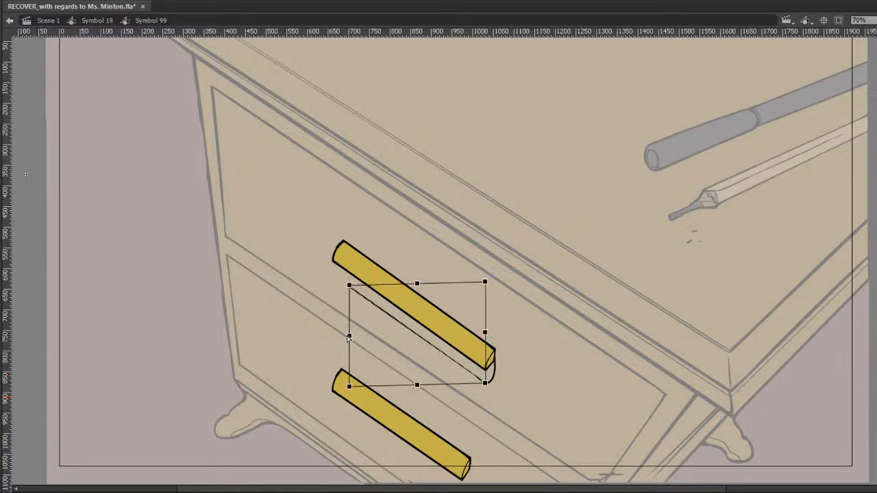
key(b)
drag(349, 288, 346, 272)
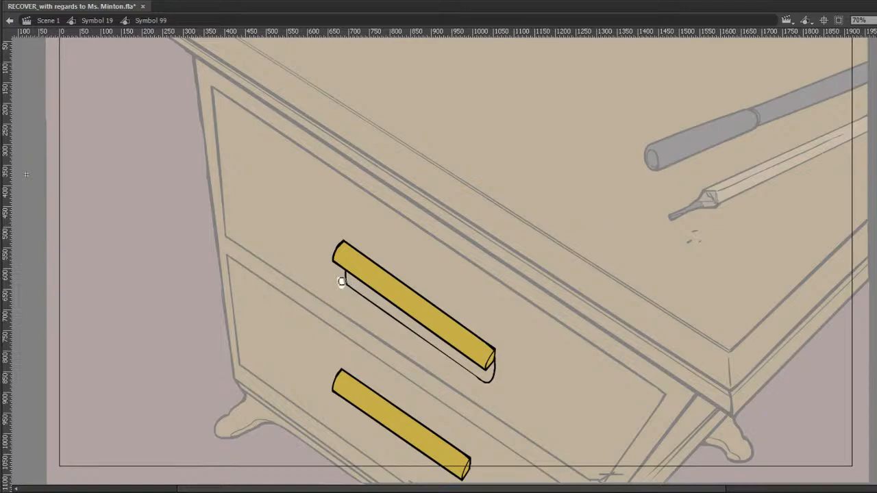
drag(343, 280, 345, 273)
drag(498, 383, 501, 347)
double_click(576, 259)
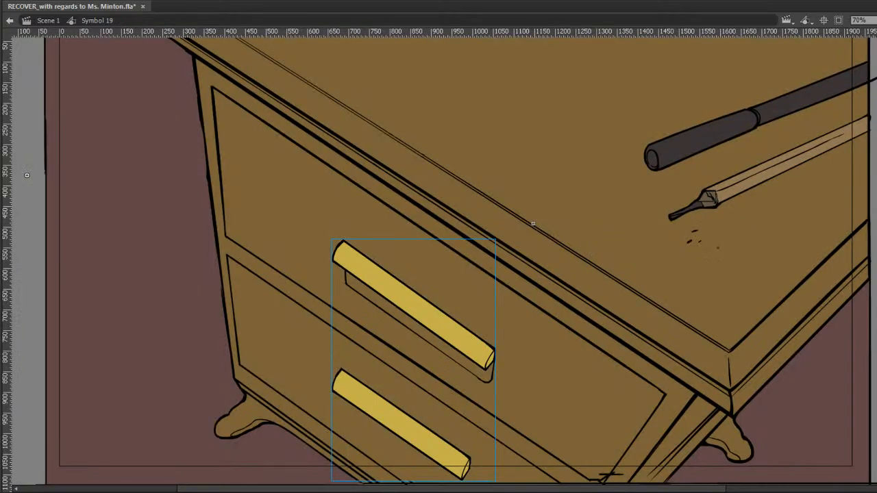
Duplicate the upper shadow's long edge inside Symbol 99 and move the copy just beneath the lower handle.
double_click(491, 368)
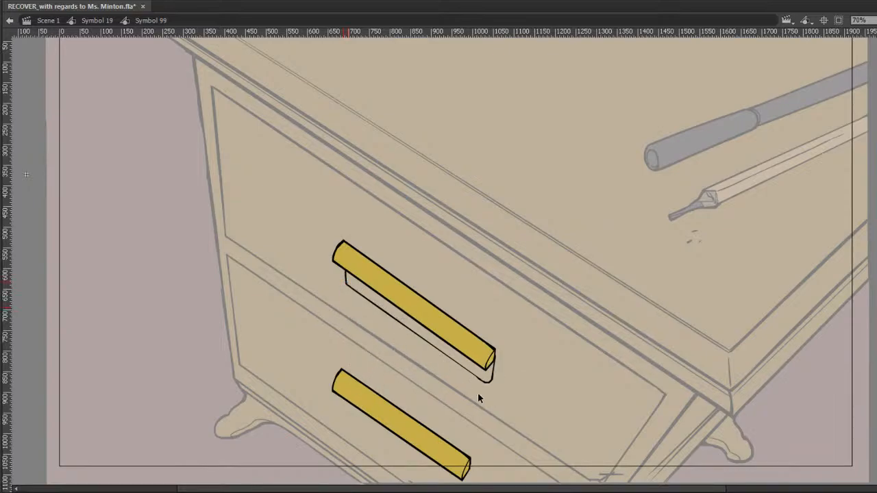
key(ctrl+c)
key(ctrl+shift+v)
key(shift+Down)
key(shift+Down)
key(shift+Down)
key(shift+Down)
key(shift+Down)
key(shift+Down)
key(shift+Down)
key(shift+Down)
key(shift+Down)
key(shift+Down)
key(shift+Down)
key(shift+Down)
key(shift+Down)
key(shift+Down)
key(shift+Down)
key(shift+Down)
key(shift+Down)
key(shift+Down)
key(shift+Down)
key(shift+Down)
key(shift+Down)
key(shift+Down)
key(shift+Down)
key(shift+Down)
key(shift+Down)
key(shift+Down)
key(shift+Down)
key(shift+Down)
key(Right)
key(Right)
key(Right)
key(Right)
key(Right)
key(Right)
key(n)
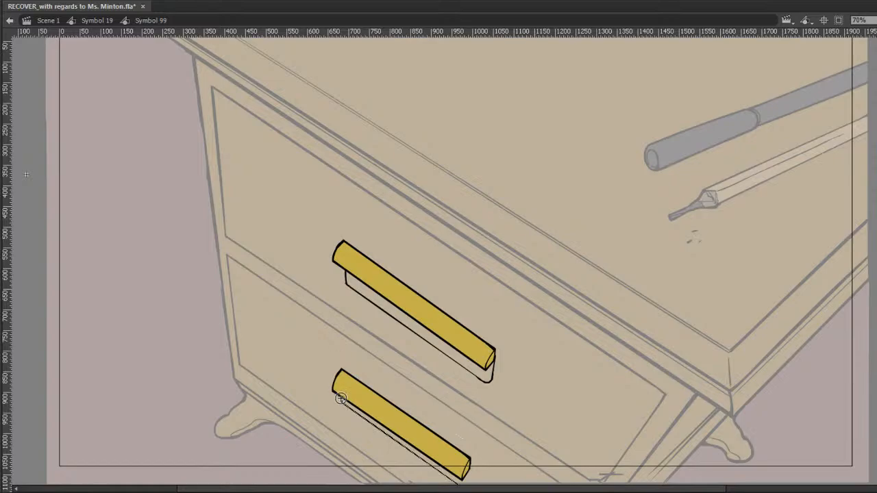
Draw the short left end joining the lower shadow line to its handle and save the document.
drag(342, 399, 344, 404)
key(v)
key(ctrl+s)
Return to Symbol 19 and inspect the upper drawer front's fill and outline by selecting each in turn.
key(v)
drag(519, 317, 485, 356)
click(501, 387)
key(k)
double_click(522, 312)
click(562, 312)
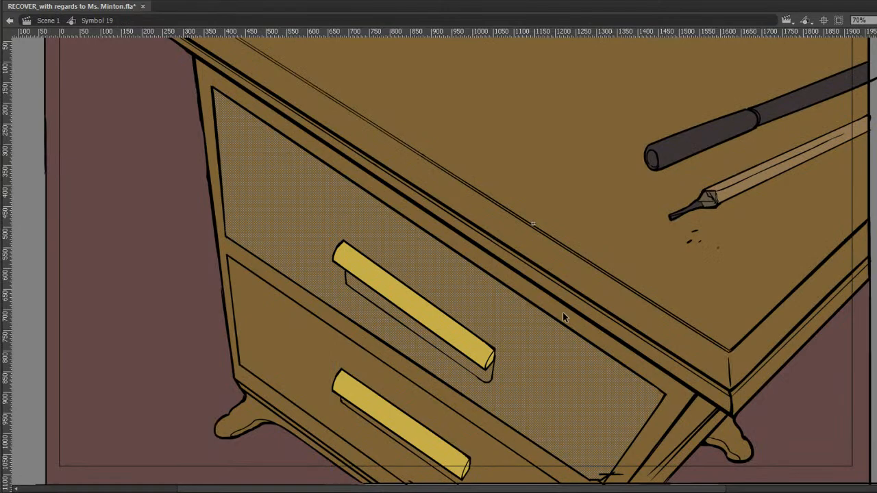
click(822, 355)
key(v)
click(505, 284)
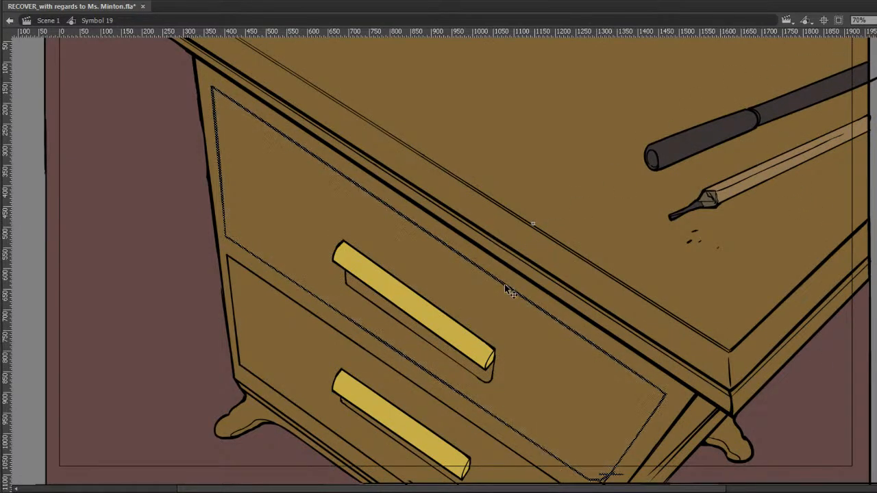
click(510, 303)
click(828, 347)
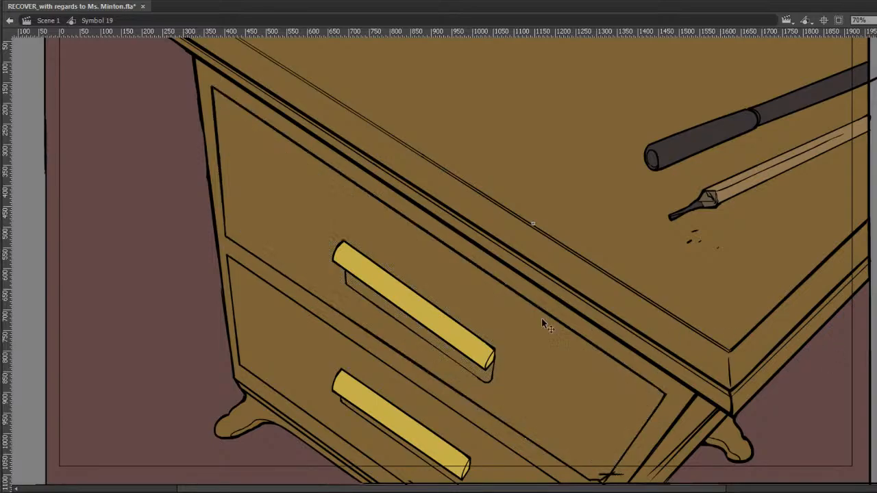
Close the lower shadow's right end inside Symbol 99 and fill the shadow areas under both handles with dark brown.
click(494, 353)
double_click(495, 353)
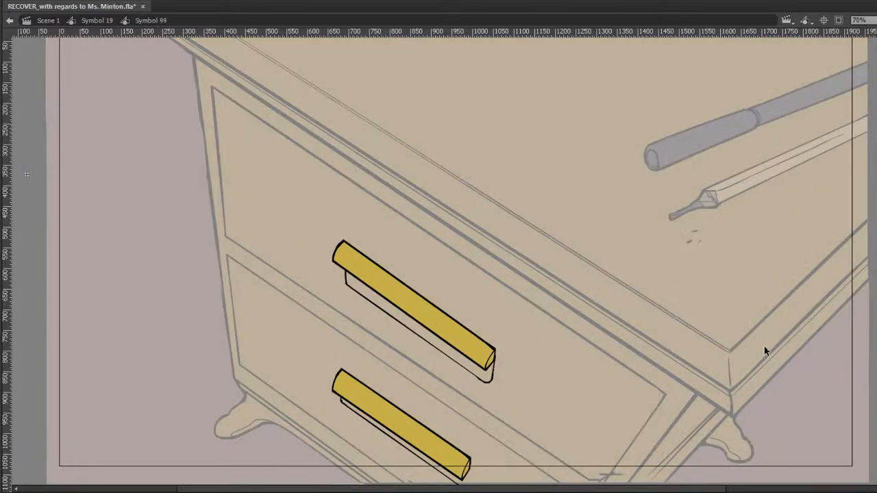
key(k)
click(487, 375)
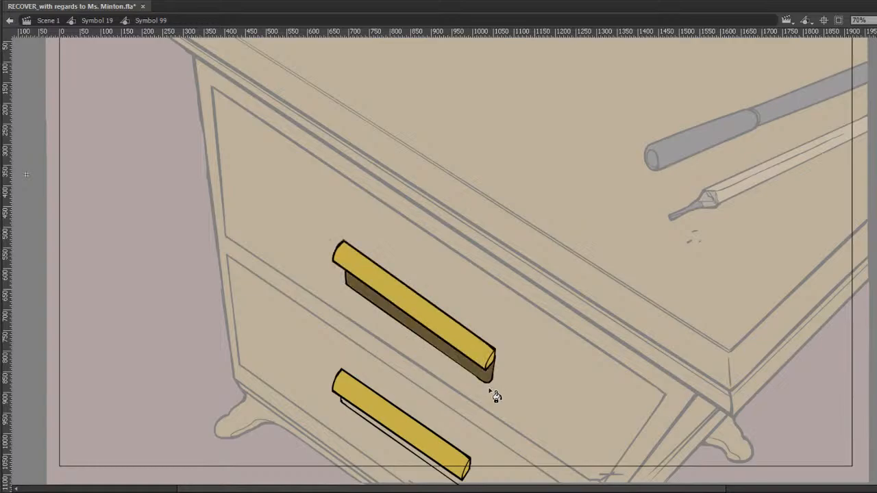
drag(526, 359, 515, 307)
key(i)
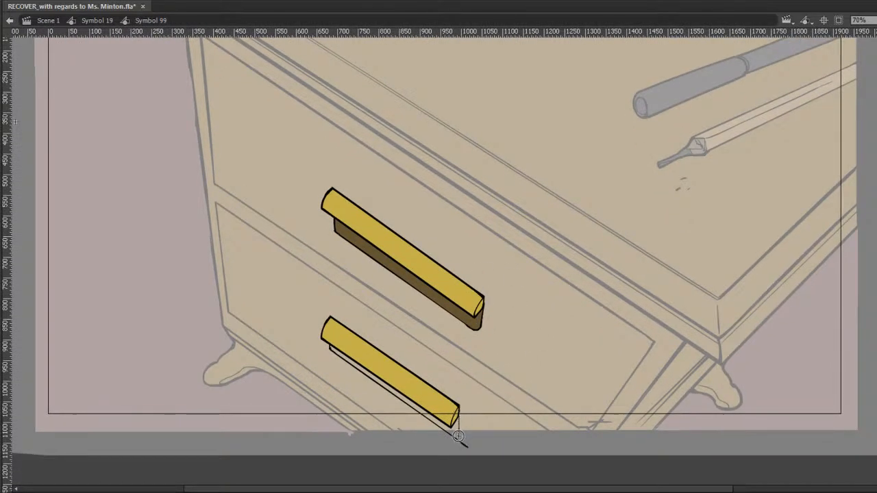
click(480, 324)
click(459, 436)
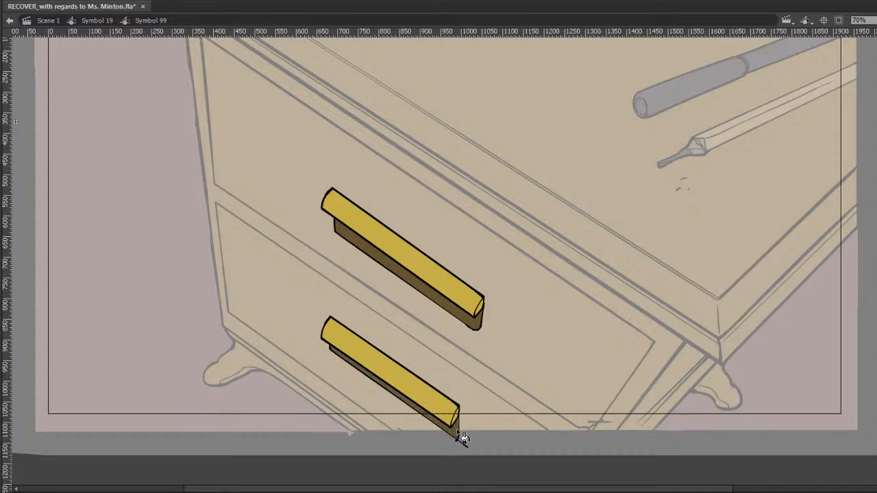
Leave Symbol 99, deselect the handles and save the document.
double_click(517, 352)
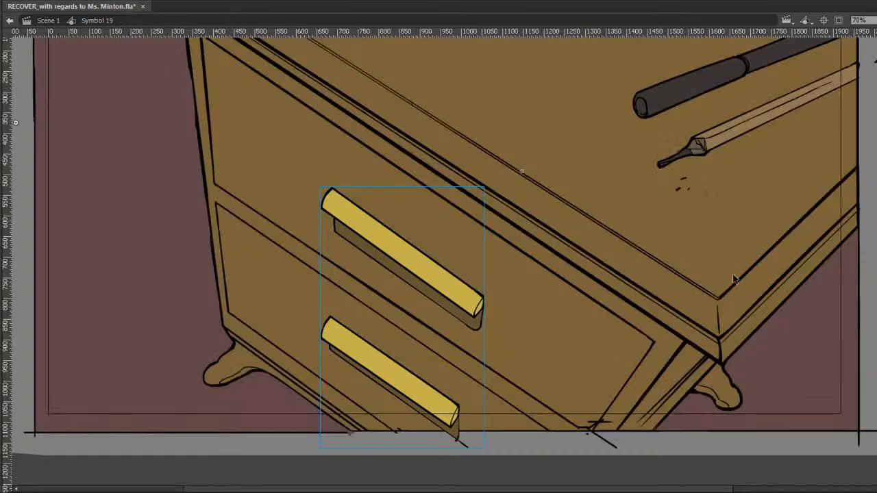
click(861, 314)
drag(864, 60, 876, 135)
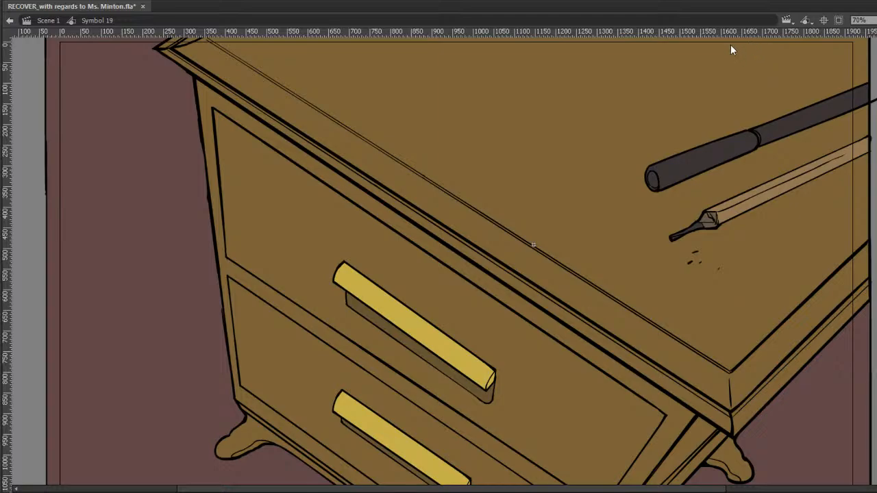
key(ctrl+s)
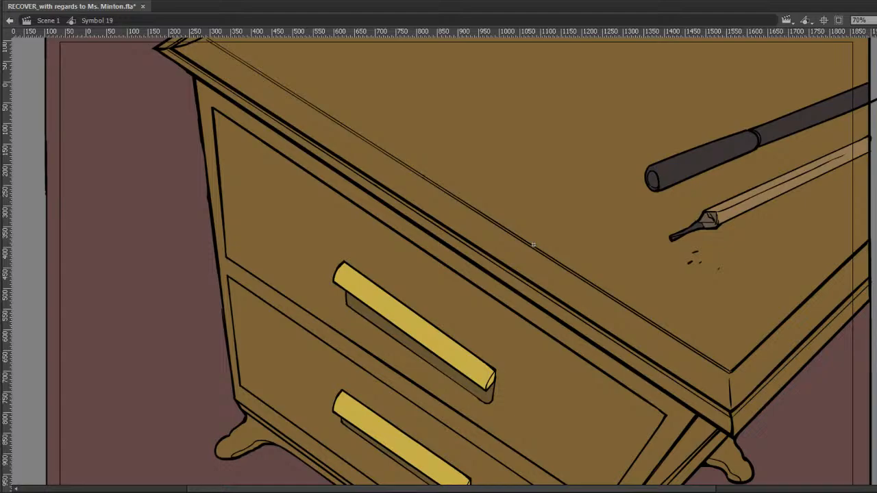
key(ctrl+s)
click(534, 244)
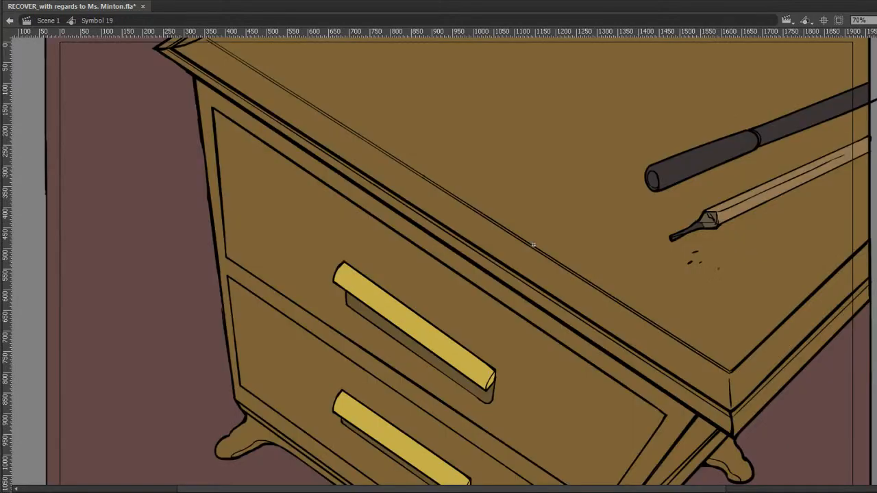
Examine the shaded study background in Symbol 57 copy 2 as a reference, then return to the dresser shot in Scene 1.
double_click(23, 92)
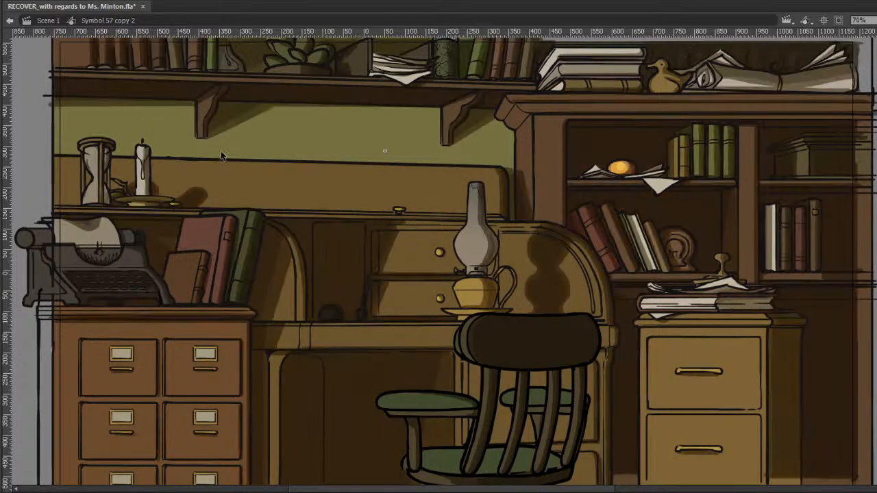
click(393, 233)
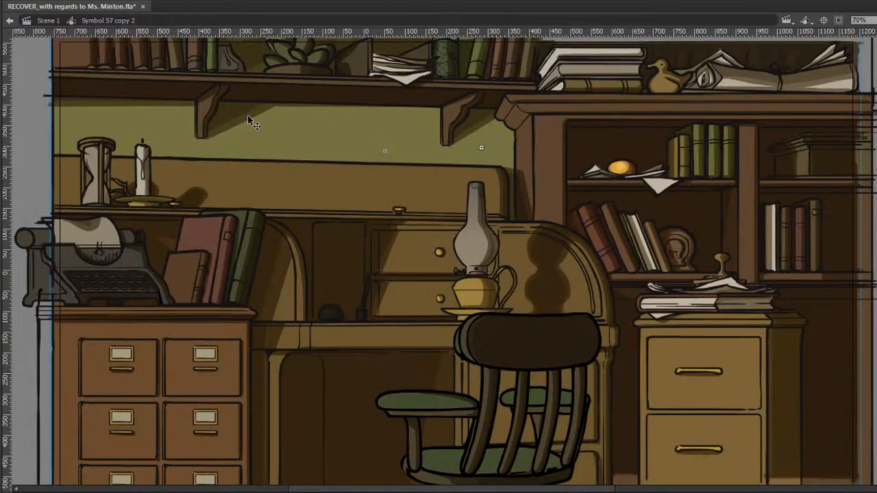
double_click(247, 115)
double_click(312, 137)
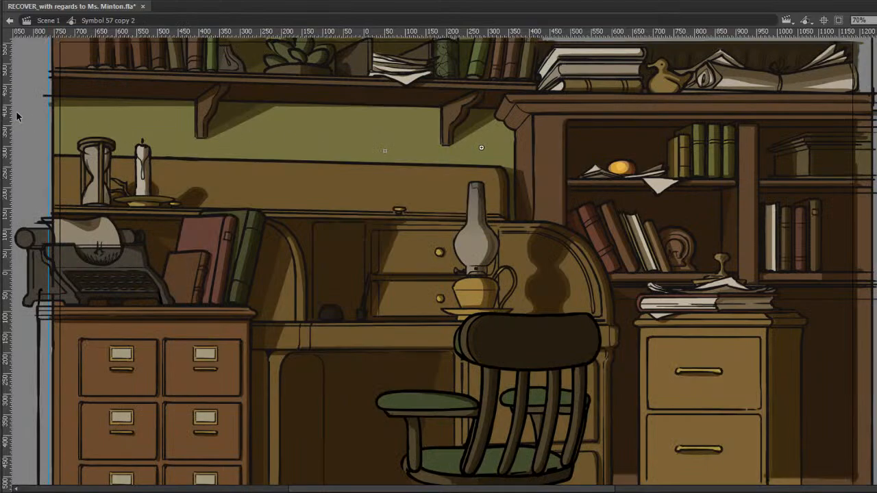
double_click(31, 96)
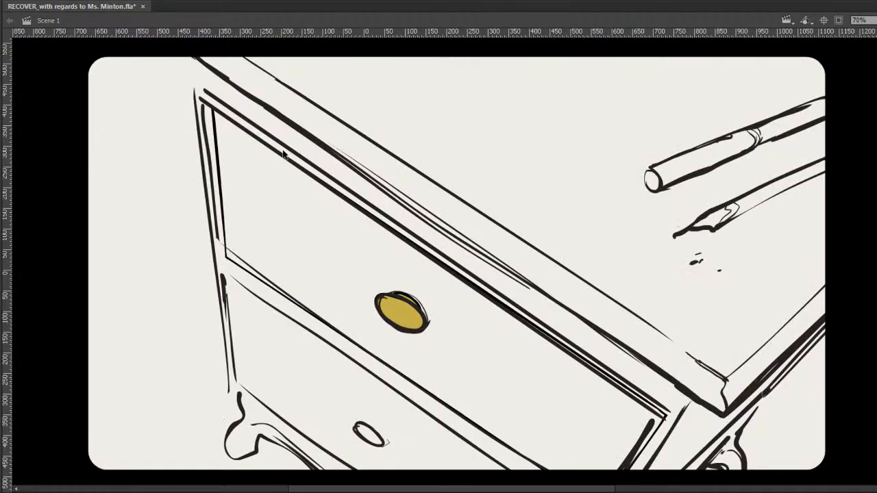
double_click(294, 155)
double_click(365, 130)
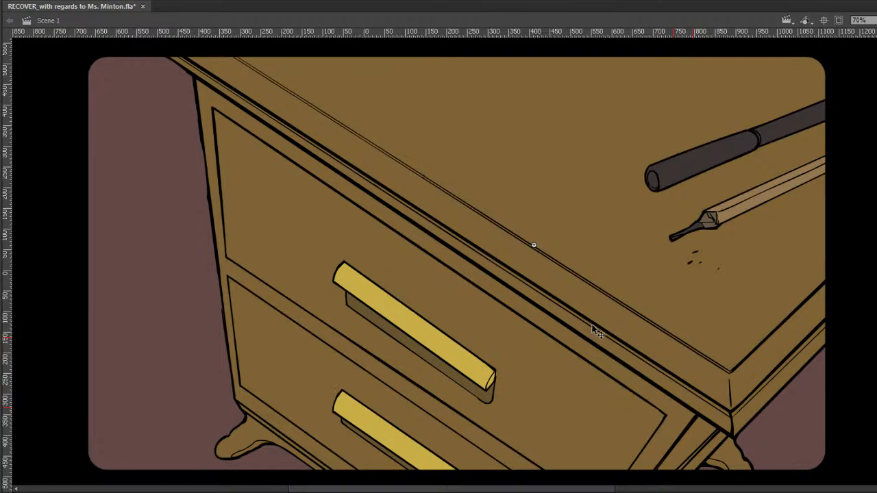
Open Symbol 19 for editing from Scene 1 and save the document.
double_click(562, 273)
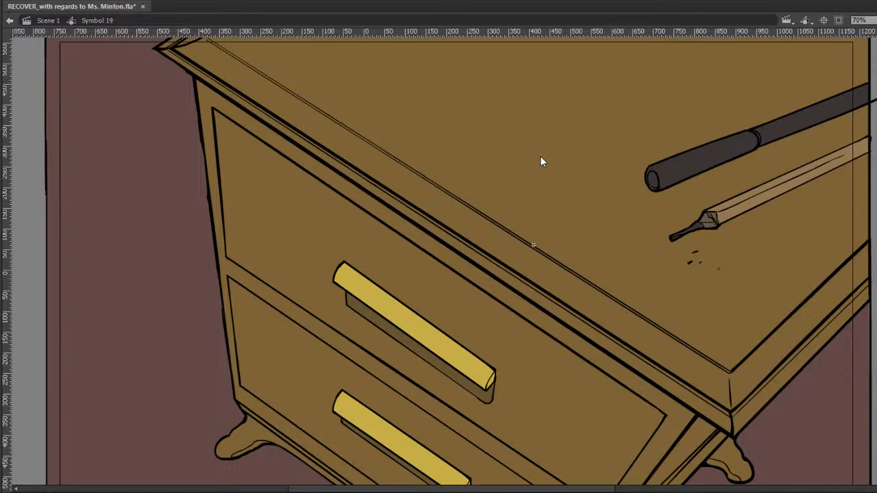
key(ctrl+s)
key(Return)
Paint darker brown shading on the underside of the dresser's left foot and on the end caps of both handles.
mouse_move(283, 372)
mouse_down()
mouse_move(294, 320)
mouse_move(287, 273)
mouse_up()
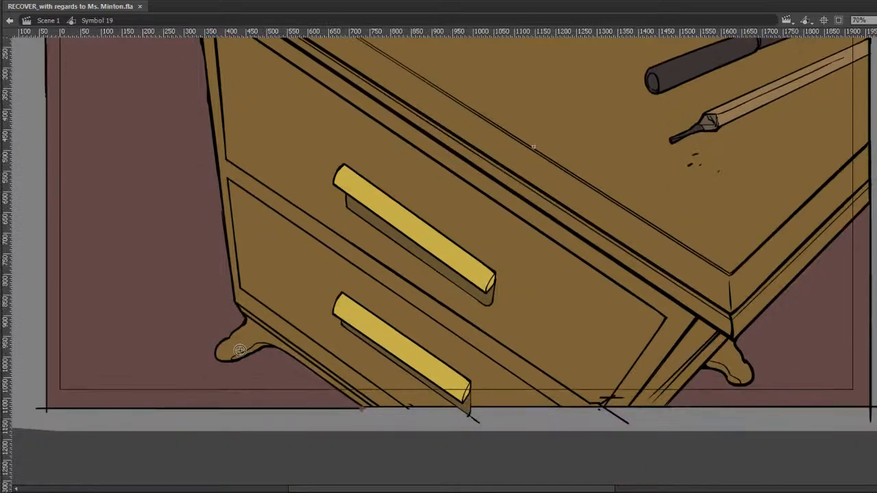
mouse_move(229, 360)
mouse_down()
mouse_move(266, 342)
mouse_move(224, 361)
mouse_move(264, 356)
mouse_up()
mouse_move(261, 339)
mouse_down()
mouse_move(280, 354)
mouse_move(236, 358)
mouse_up()
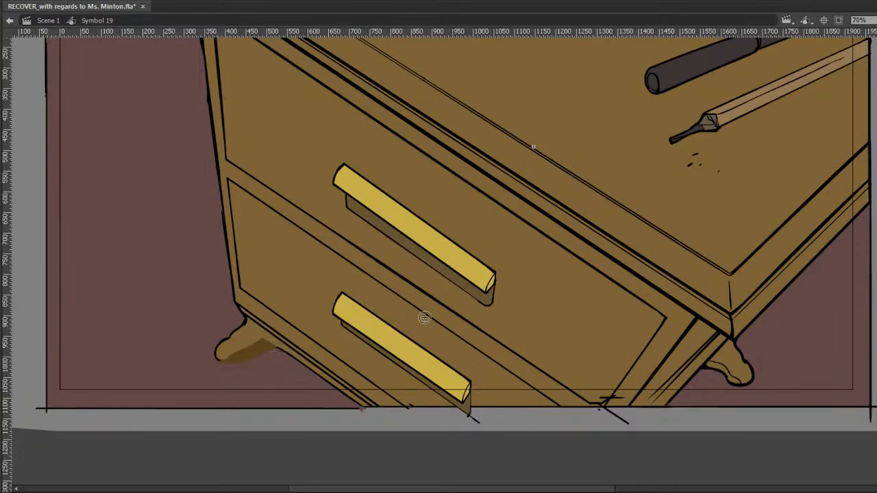
mouse_move(693, 296)
mouse_down()
mouse_move(642, 260)
mouse_move(655, 291)
mouse_up()
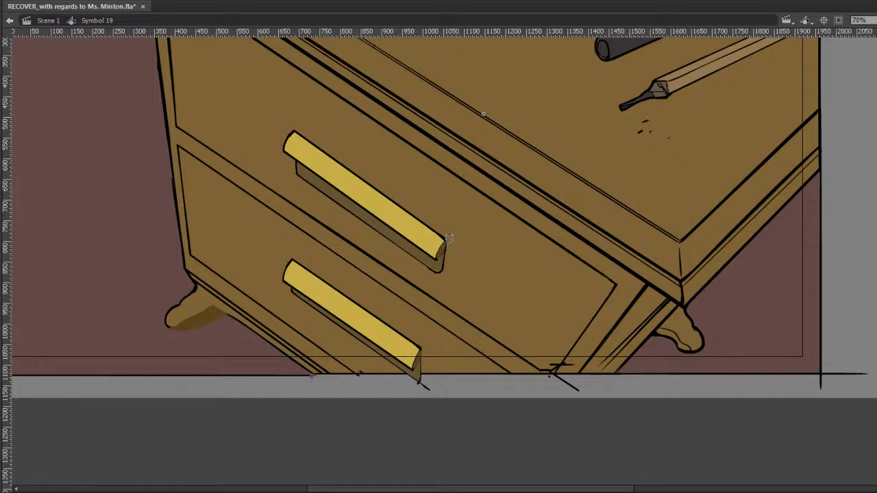
Trace a brown shade outline along the front edge of the dresser's right side and the bottom edge of the picture.
mouse_move(588, 368)
mouse_down()
mouse_move(582, 372)
mouse_move(640, 301)
mouse_move(658, 289)
mouse_move(690, 312)
mouse_move(691, 299)
mouse_move(647, 322)
mouse_move(653, 334)
mouse_up()
key(e)
drag(607, 306, 639, 335)
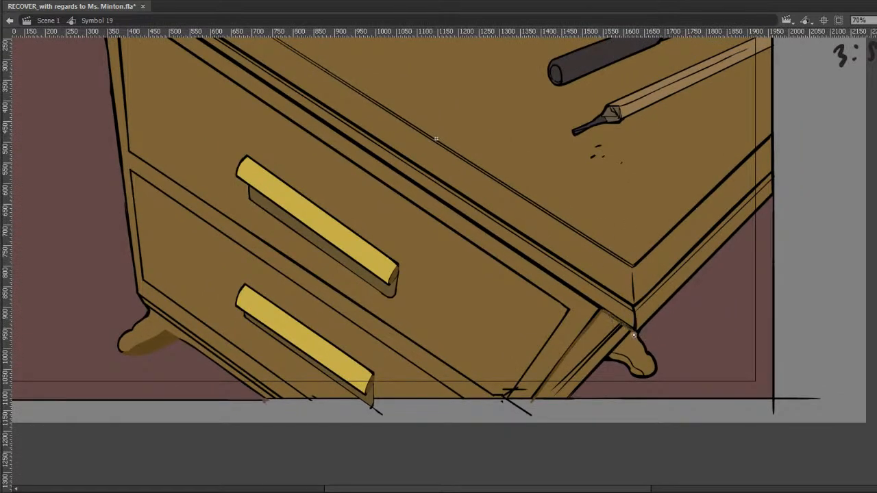
drag(544, 397, 669, 396)
drag(717, 329, 673, 330)
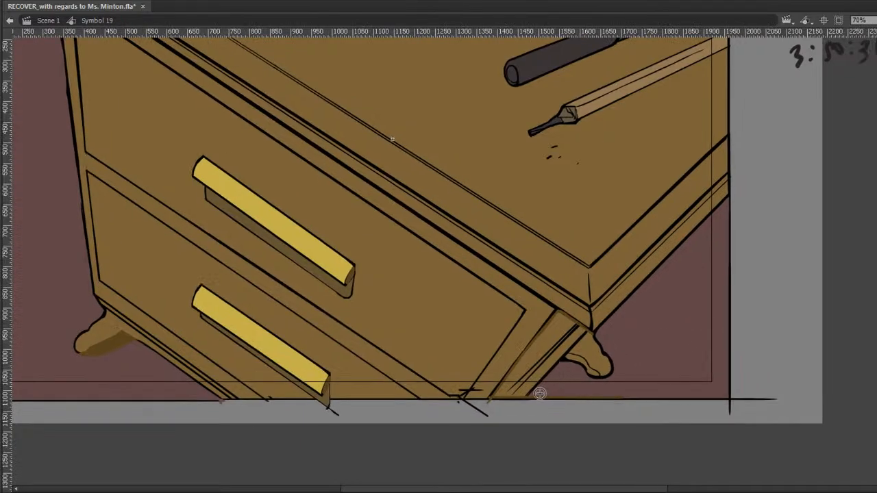
mouse_move(515, 400)
mouse_down()
mouse_move(547, 415)
mouse_move(663, 399)
mouse_up()
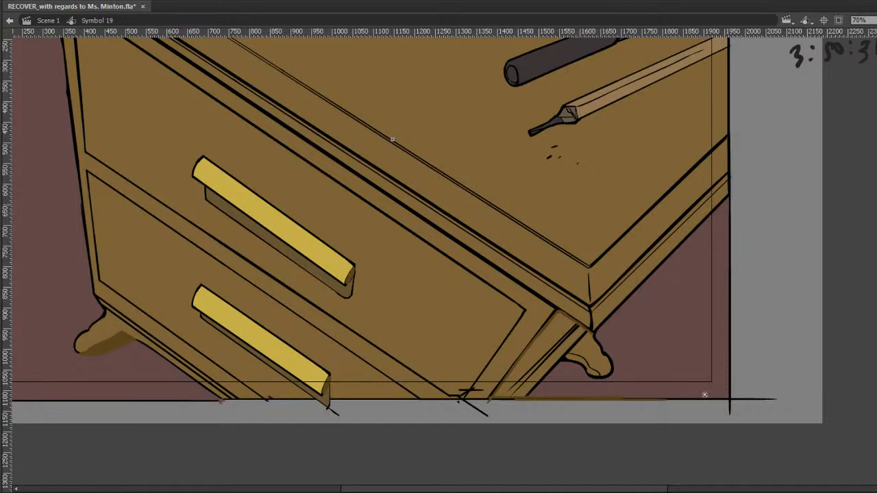
Close and fill the brown shade over the dresser's right side and the floor beyond, extending it across the tabletop's right rim.
mouse_move(622, 400)
mouse_down()
mouse_move(736, 387)
mouse_move(728, 357)
mouse_move(731, 401)
mouse_move(744, 252)
mouse_move(733, 181)
mouse_up()
drag(592, 338, 722, 195)
key(ctrl+z)
drag(591, 342, 694, 235)
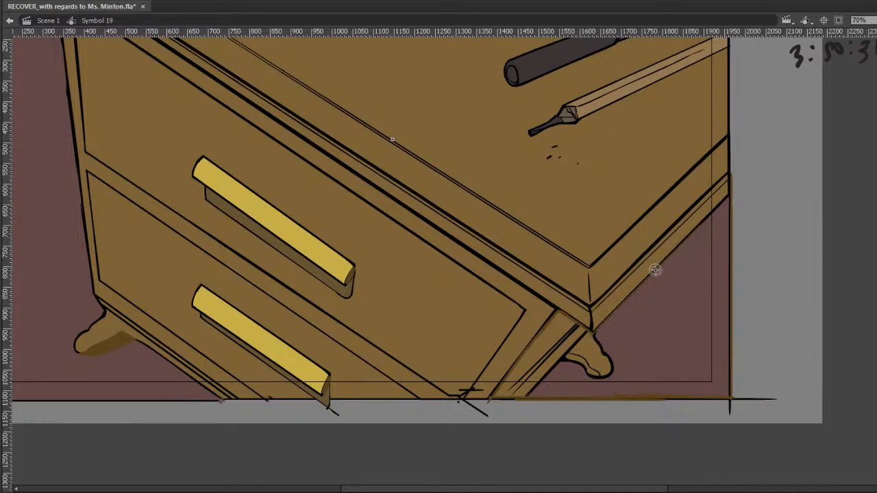
click(709, 285)
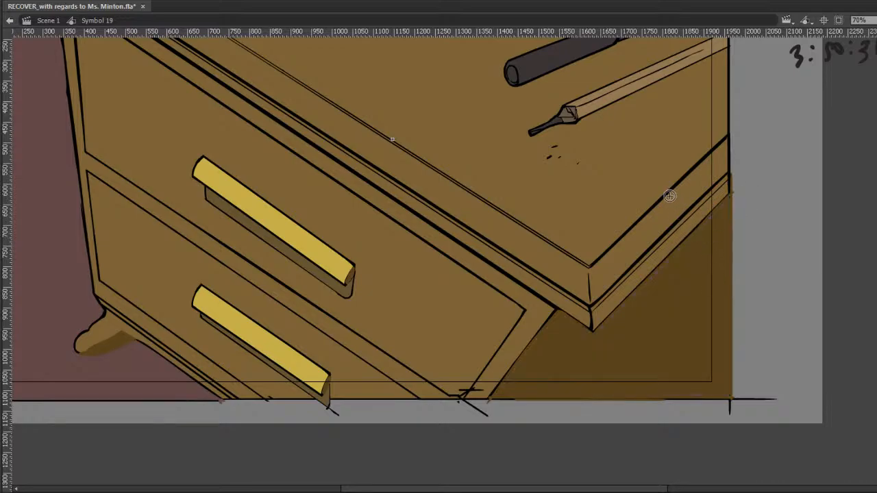
mouse_move(596, 326)
mouse_down()
mouse_move(593, 271)
mouse_move(605, 259)
mouse_move(595, 262)
mouse_move(734, 140)
mouse_move(736, 211)
mouse_move(713, 215)
mouse_up()
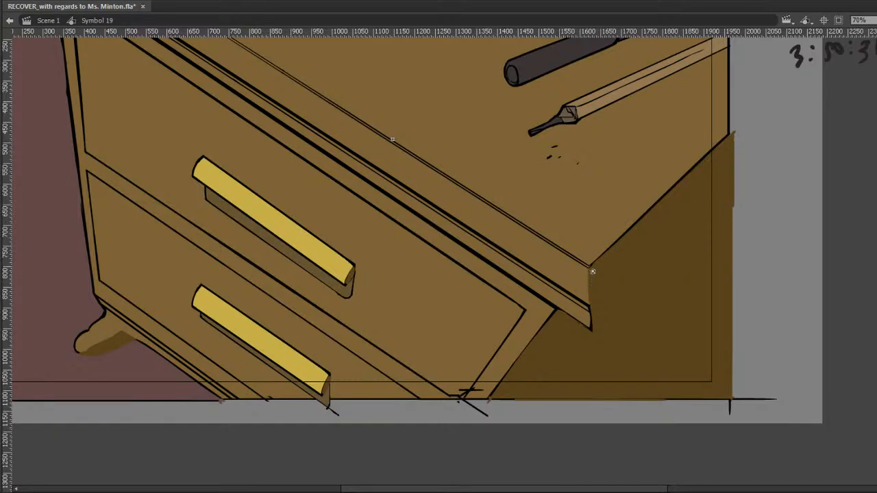
drag(590, 293, 594, 268)
Outline and fill brown shading on the lower half of the light wooden tool and its shadow on the tabletop.
drag(731, 243, 764, 319)
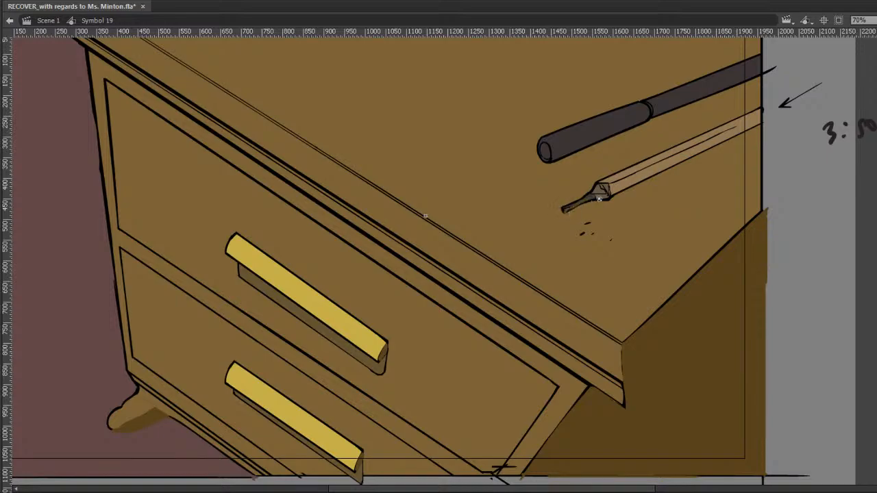
drag(609, 190, 773, 112)
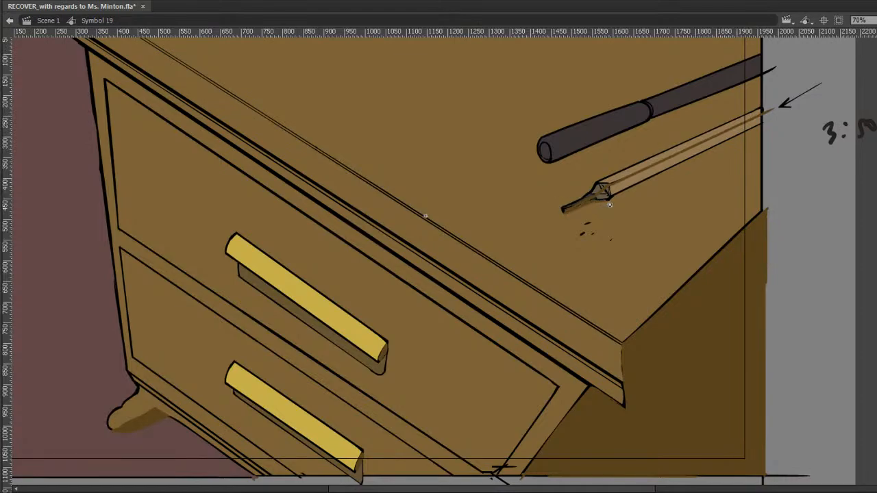
mouse_move(609, 201)
mouse_down()
mouse_move(779, 117)
mouse_move(770, 121)
mouse_up()
key(k)
click(756, 124)
Outline and fill brown shading on the lower half of the dark pen and its shadow, touching up the ring.
key(e)
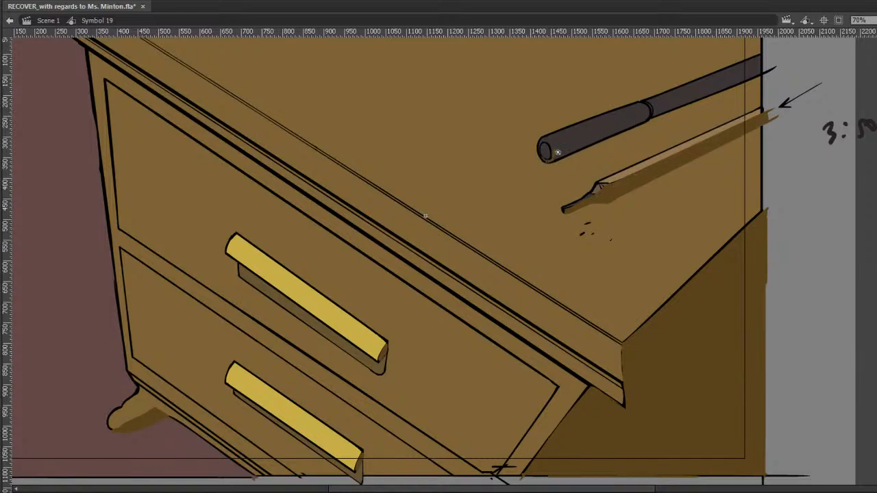
mouse_move(554, 150)
mouse_down()
mouse_move(653, 111)
mouse_move(647, 104)
mouse_move(660, 100)
mouse_move(649, 107)
mouse_move(654, 113)
mouse_move(767, 67)
mouse_up()
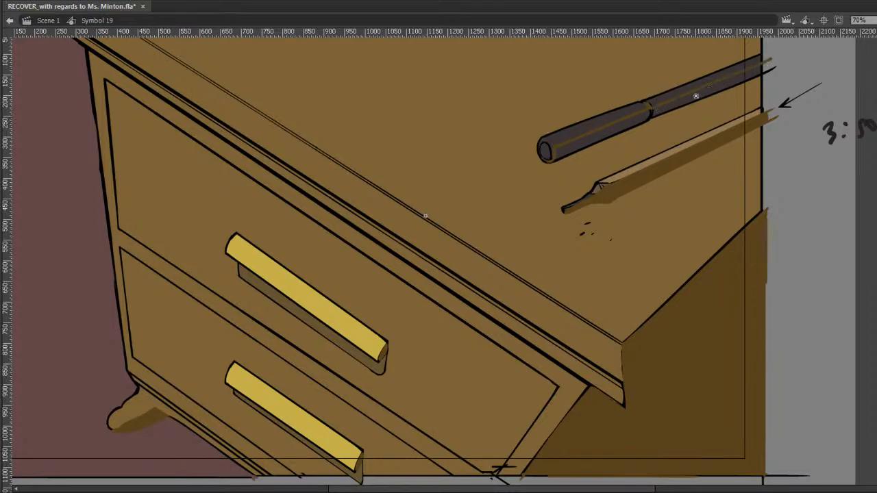
drag(556, 166, 759, 85)
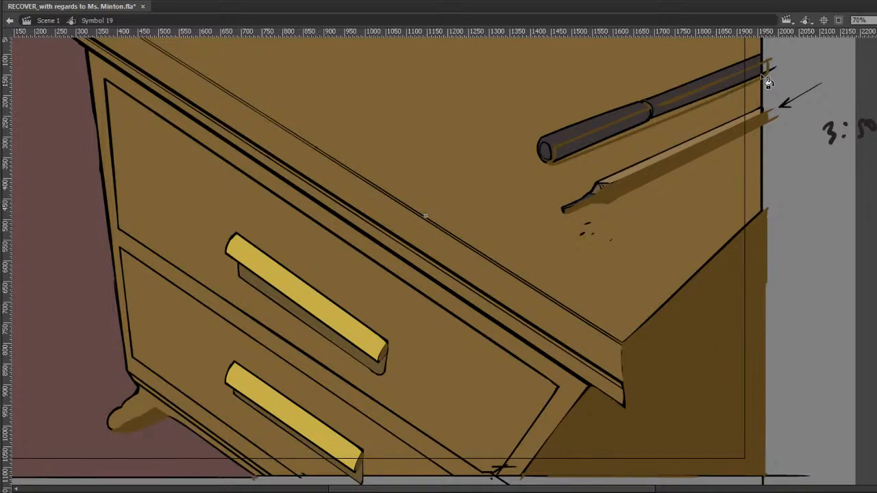
key(k)
click(660, 111)
key(e)
mouse_move(648, 98)
mouse_down()
mouse_move(669, 94)
mouse_move(650, 101)
mouse_move(658, 98)
mouse_up()
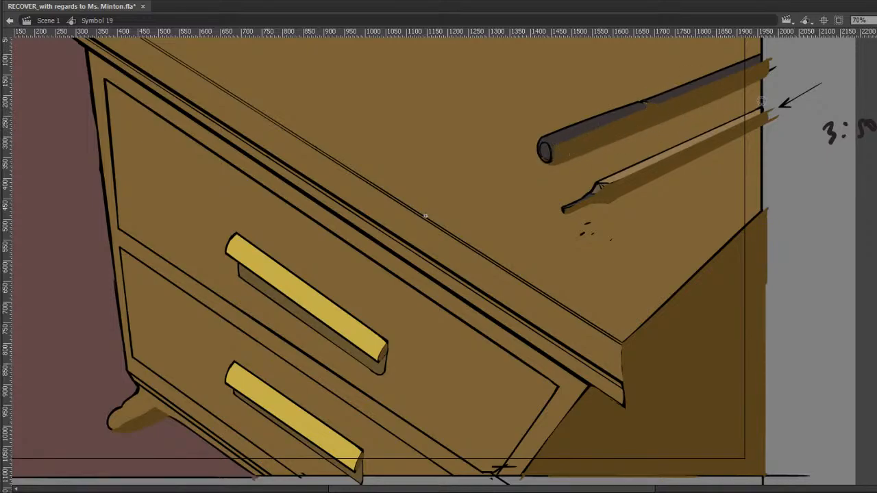
Select all the painted shading in Symbol 19 and convert it to a symbol.
key(v)
double_click(773, 107)
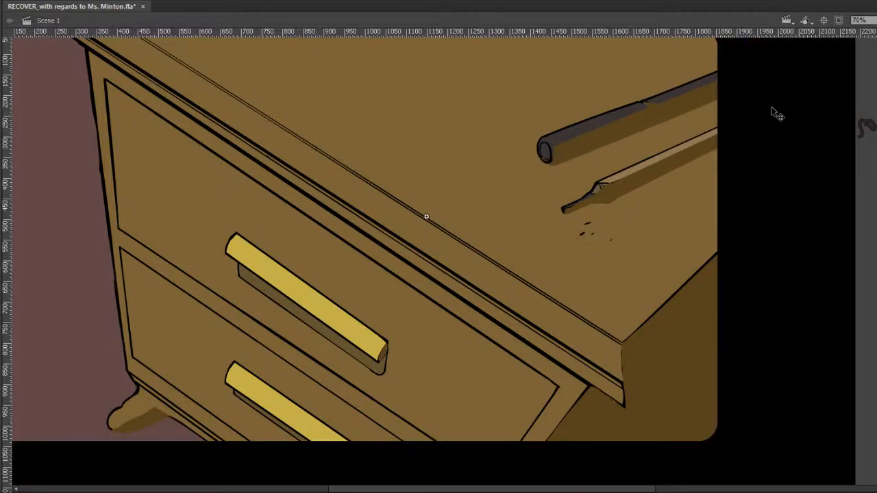
double_click(696, 151)
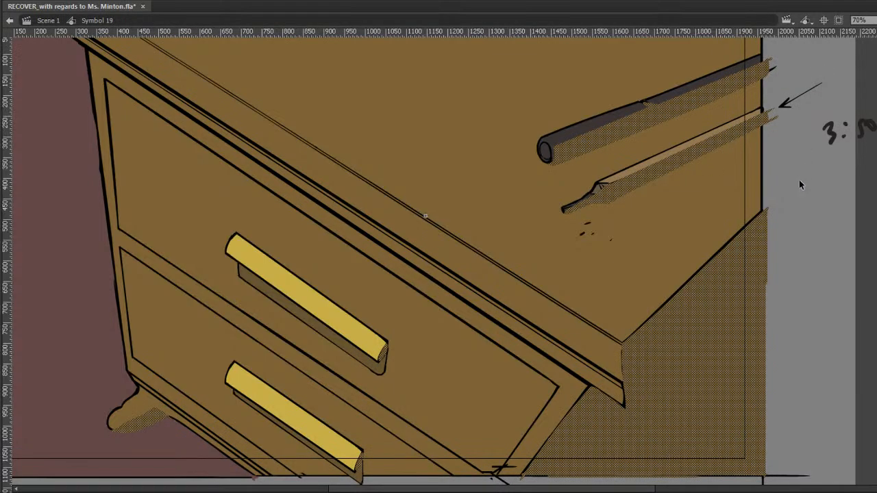
key(ctrl+g)
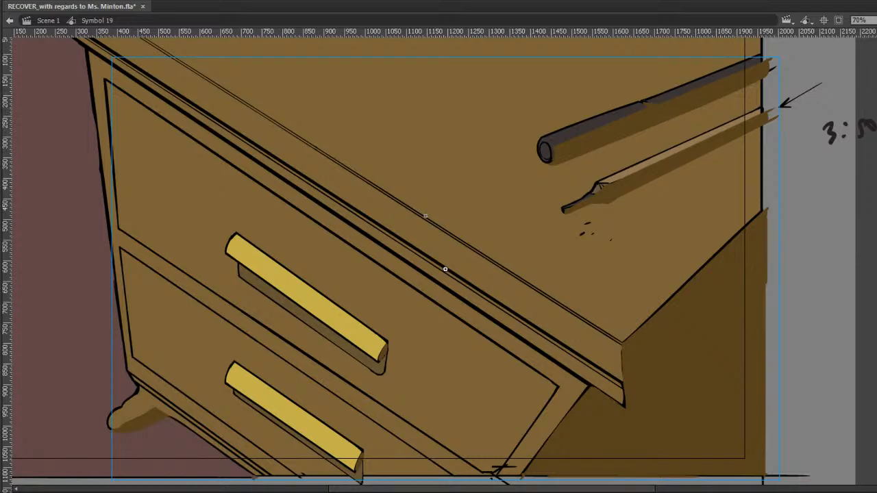
Turn the shading symbol into a semi-transparent dark overlay and deselect it.
key(Return)
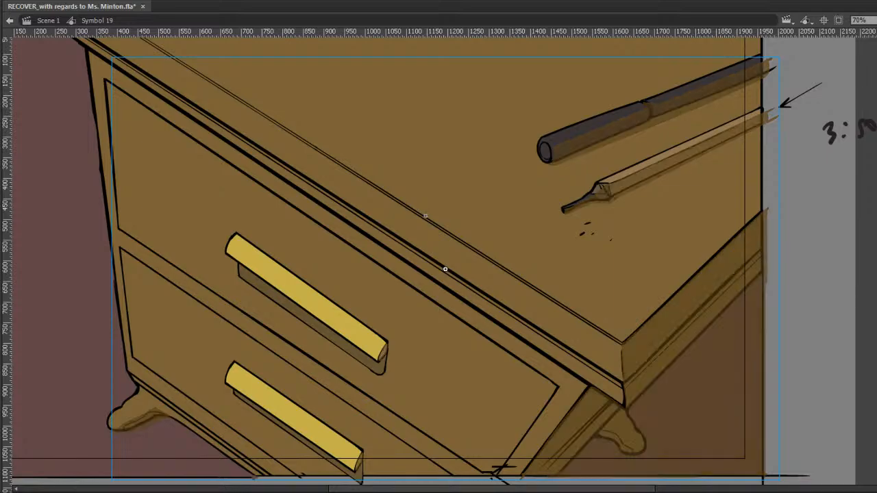
key(Down)
key(Down)
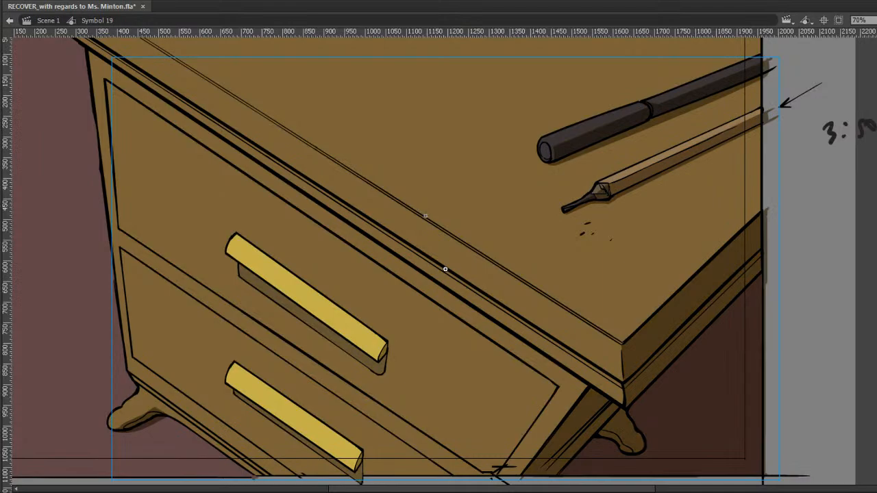
click(799, 211)
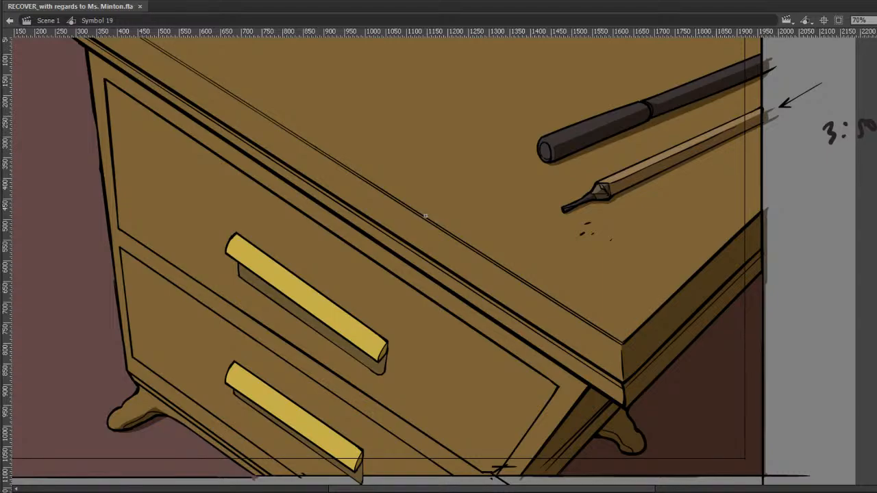
Open the shading symbol, paint shade on the molding at the tabletop's far left corner and return to Symbol 19.
drag(740, 82, 848, 111)
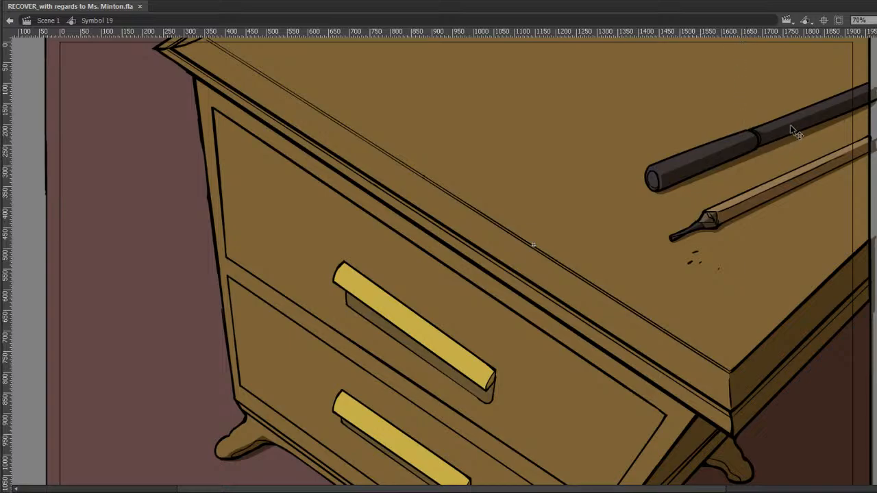
click(721, 170)
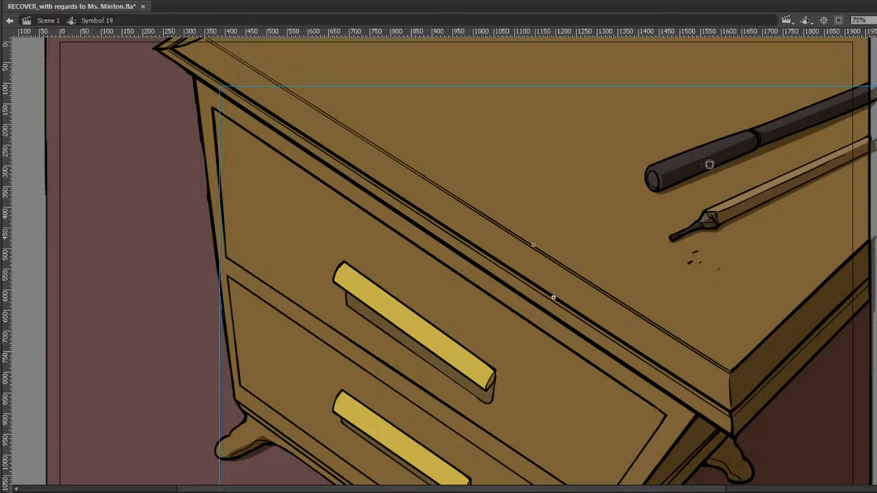
double_click(713, 165)
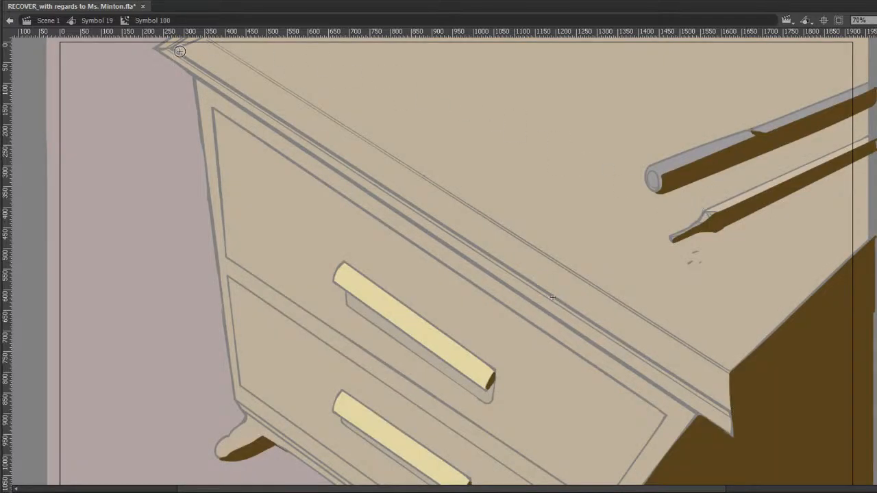
drag(158, 47, 205, 42)
double_click(209, 56)
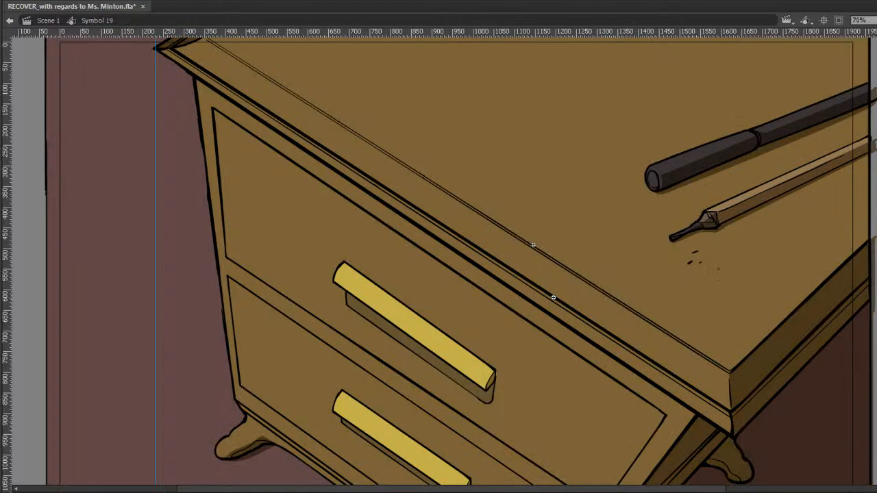
Examine the study background's lighting in Scene 1 as a reference, then reopen Symbol 19 and save the document.
drag(868, 226, 860, 209)
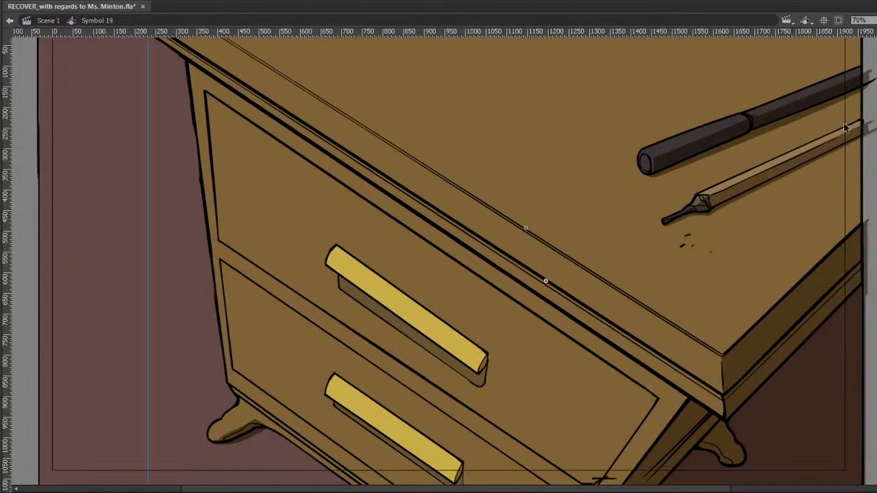
key(Delete)
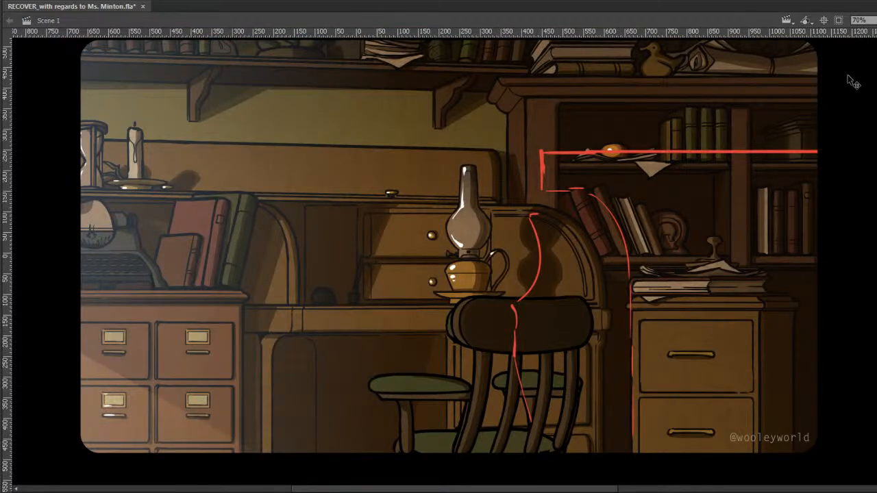
double_click(567, 130)
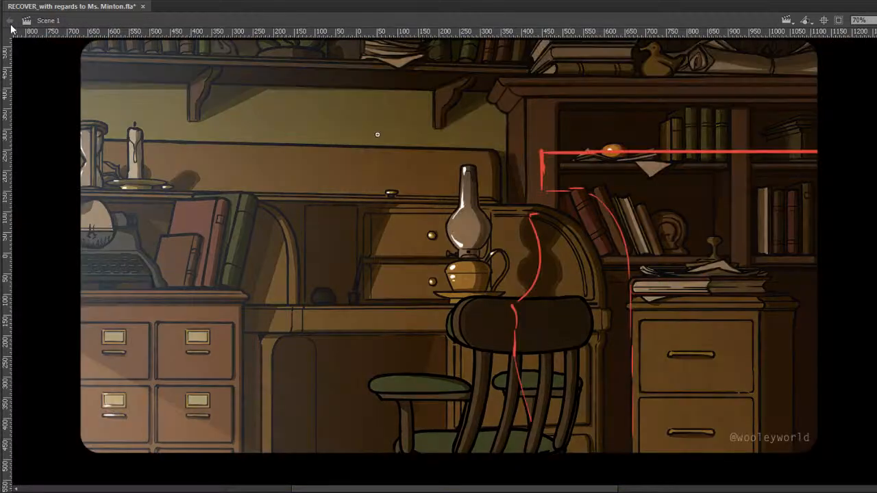
click(9, 20)
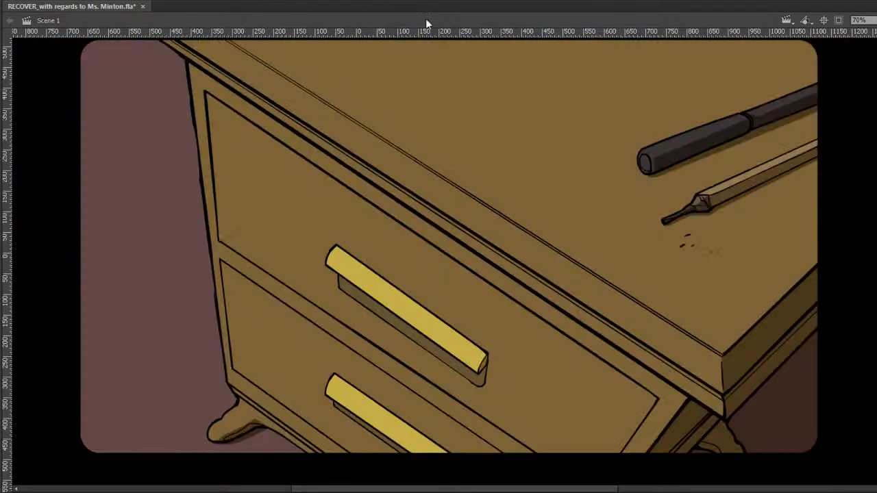
double_click(542, 110)
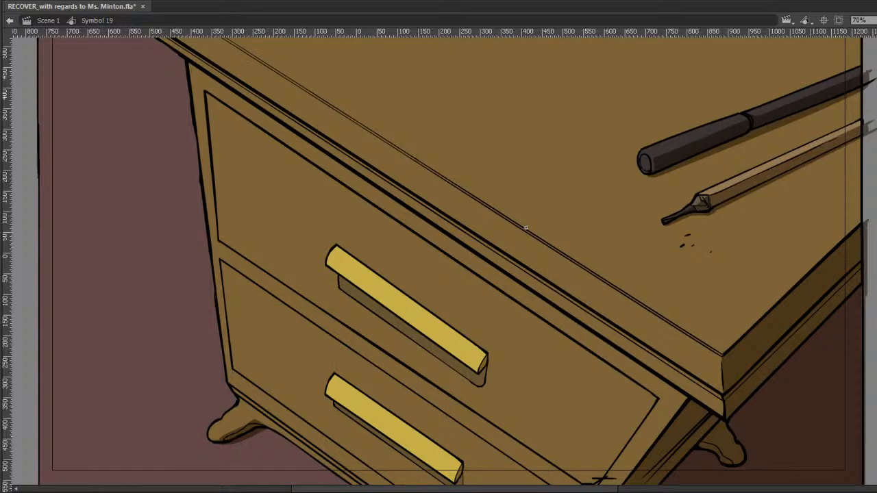
key(ctrl+s)
Add a new symbol beside the dresser in Symbol 19 and open it for editing.
click(862, 21)
key(Return)
drag(648, 146, 727, 127)
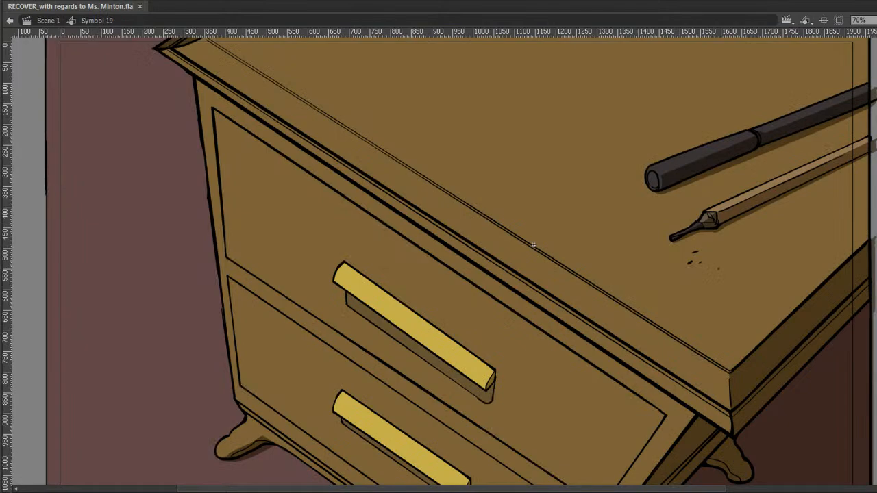
key(ctrl+z)
key(ctrl+y)
double_click(34, 306)
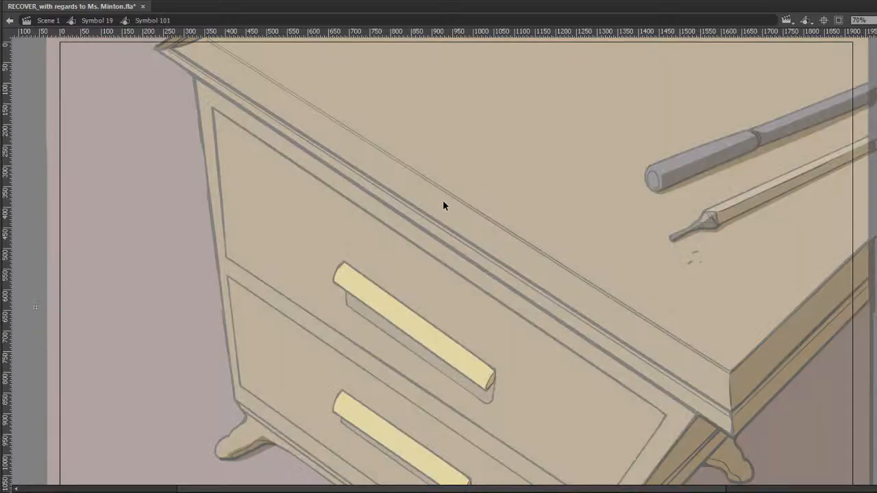
Draw a slanted straight black line about 760 px tall between the picture's left edge and the dresser, and select it.
key(b)
mouse_move(178, 390)
mouse_down()
mouse_move(186, 81)
mouse_move(118, 78)
mouse_up()
key(v)
click(178, 204)
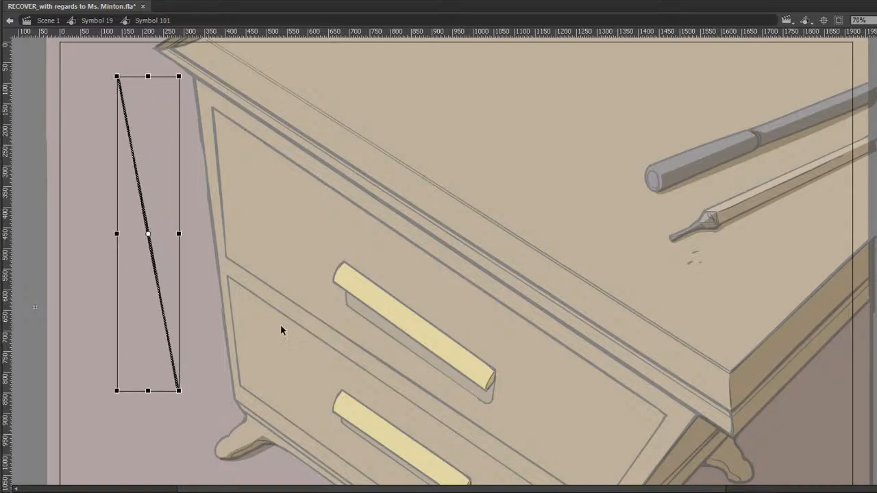
Extend the lower end of the slanted black line slightly downward, redoing the stroke until it continues the line smoothly.
drag(457, 306, 494, 254)
key(b)
drag(219, 359, 213, 332)
key(ctrl+z)
key(ctrl+z)
drag(223, 367, 217, 326)
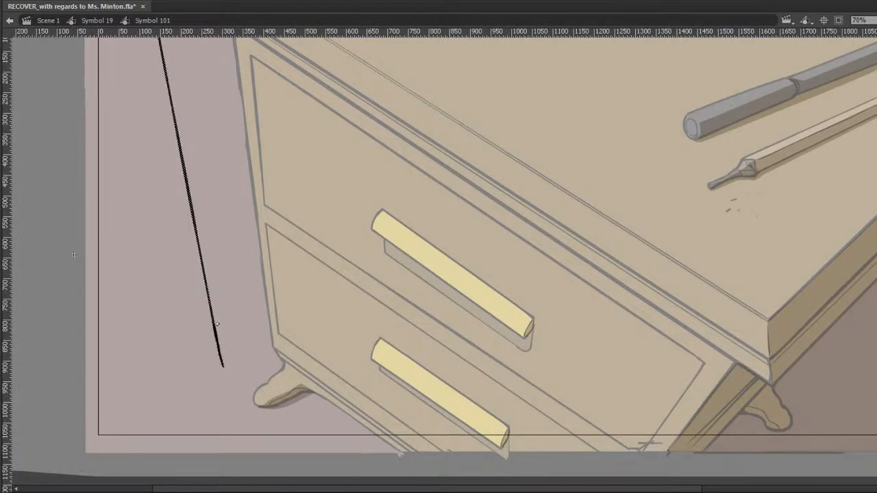
key(ctrl+z)
drag(222, 366, 216, 320)
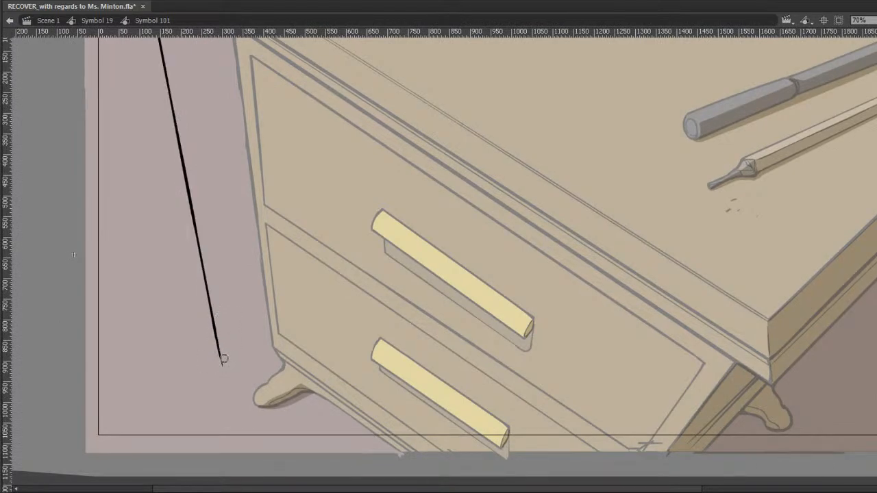
drag(223, 371, 214, 328)
Draw a straight black edge sloping down and left from the lower end of the long slanted line, redoing it until it joins cleanly.
drag(509, 306, 656, 237)
drag(370, 305, 303, 334)
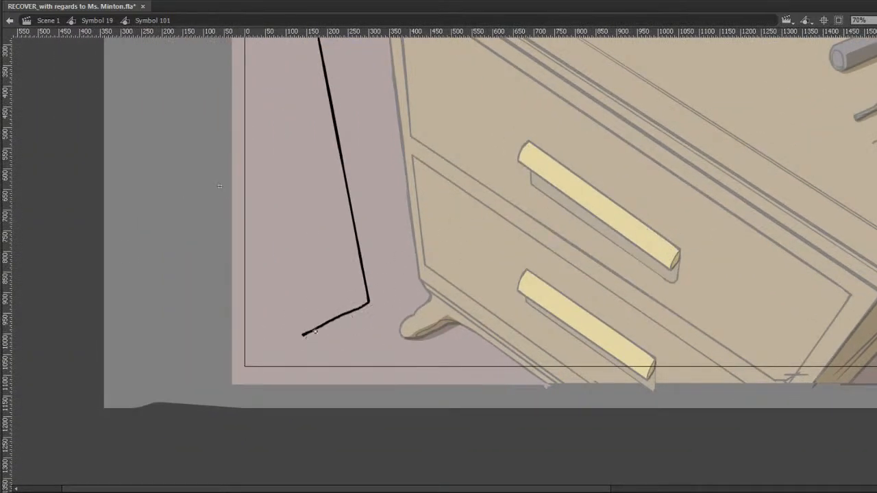
drag(525, 288, 590, 209)
key(ctrl+z)
drag(365, 255, 439, 222)
key(ctrl+z)
drag(365, 253, 434, 223)
key(ctrl+z)
drag(363, 250, 434, 224)
Draw a scalloped black edge from the left end of the sloping bottom line up to the picture's left border.
mouse_move(358, 251)
mouse_down()
mouse_move(311, 261)
mouse_move(332, 235)
mouse_move(282, 231)
mouse_move(258, 303)
mouse_move(261, 243)
mouse_move(286, 222)
mouse_up()
key(e)
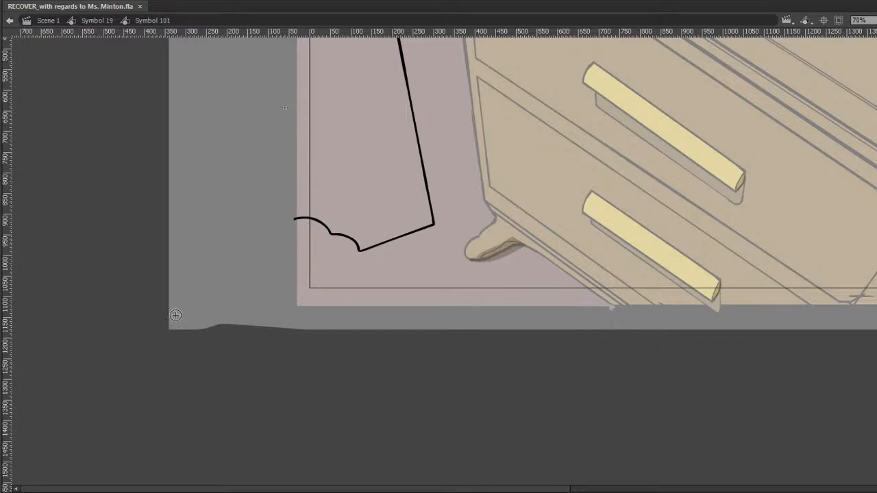
scroll(631, 229, up, 3)
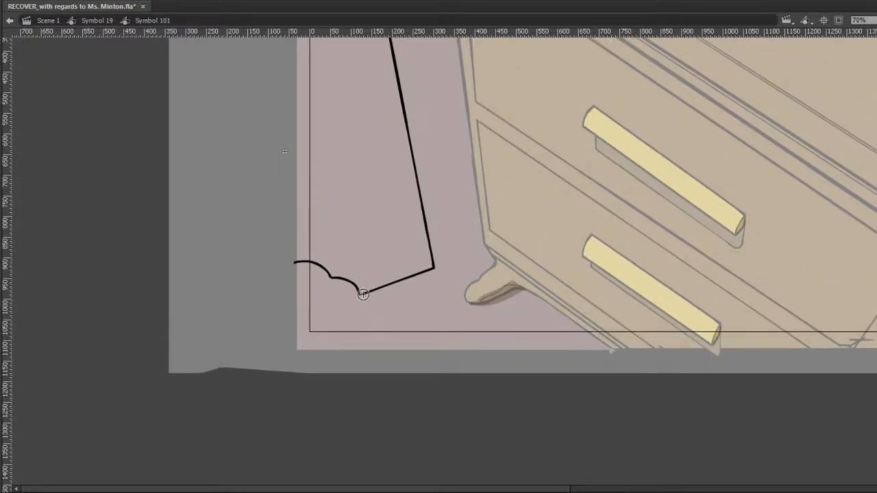
Draw a second straight line just beneath and parallel to the shape's sloping bottom edge, redoing the stroke until it matches.
drag(364, 294, 440, 277)
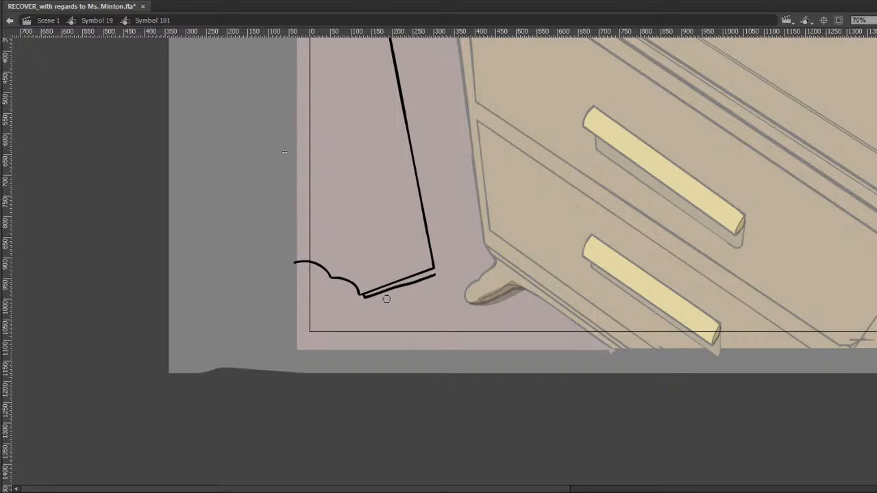
key(ctrl+z)
drag(365, 297, 437, 275)
drag(391, 297, 446, 270)
key(ctrl+z)
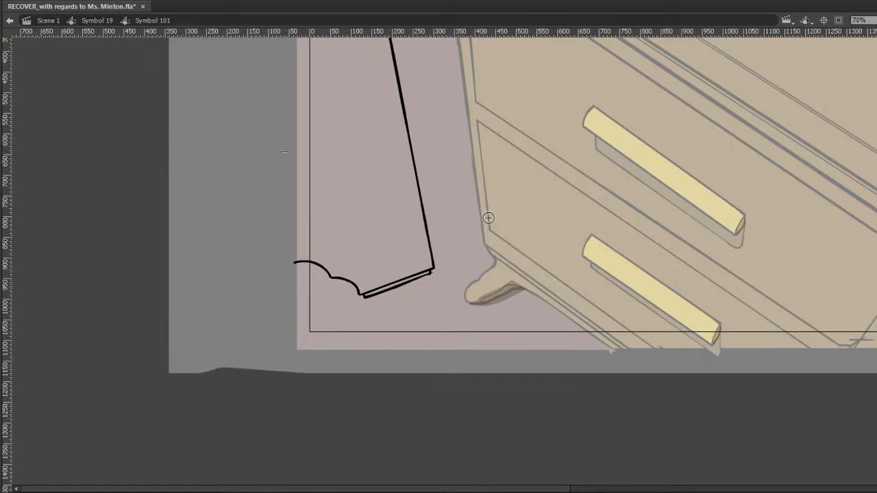
mouse_move(390, 289)
mouse_down()
mouse_move(431, 276)
mouse_move(390, 290)
mouse_move(435, 274)
mouse_up()
key(ctrl+z)
key(ctrl+z)
Draw a short straight diagonal line under the last scallop, leading to the shape's lowest corner.
mouse_move(331, 276)
mouse_down()
mouse_move(312, 266)
mouse_move(335, 278)
mouse_move(311, 261)
mouse_move(359, 294)
mouse_up()
key(ctrl+z)
key(ctrl+z)
key(ctrl+z)
Draw a long vertical black edge along the picture's left border from the scalloped edge up to the picture's top.
mouse_move(732, 218)
mouse_down()
mouse_move(777, 305)
mouse_move(693, 312)
mouse_up()
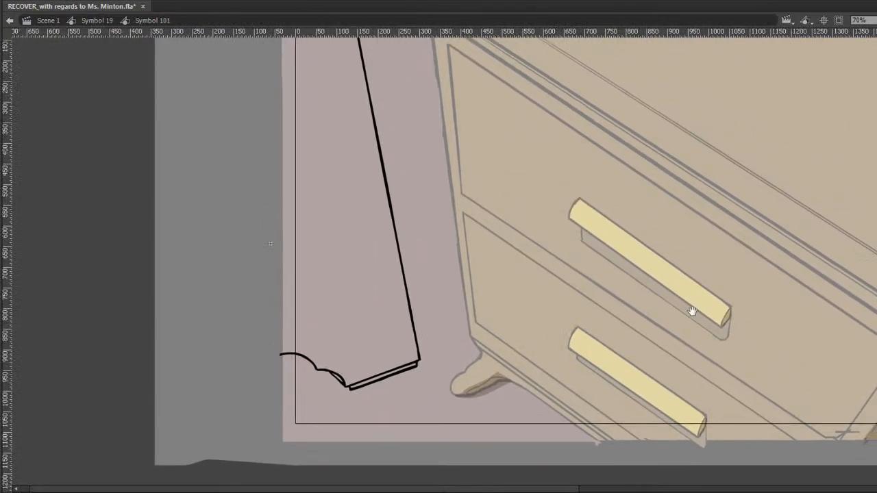
drag(367, 319, 381, 405)
mouse_move(297, 444)
mouse_down()
mouse_move(298, 181)
mouse_move(320, 46)
mouse_up()
Extend the slanted line's upper end to the picture's top edge and close the outline across to the left border.
drag(371, 111, 359, 62)
key(ctrl+z)
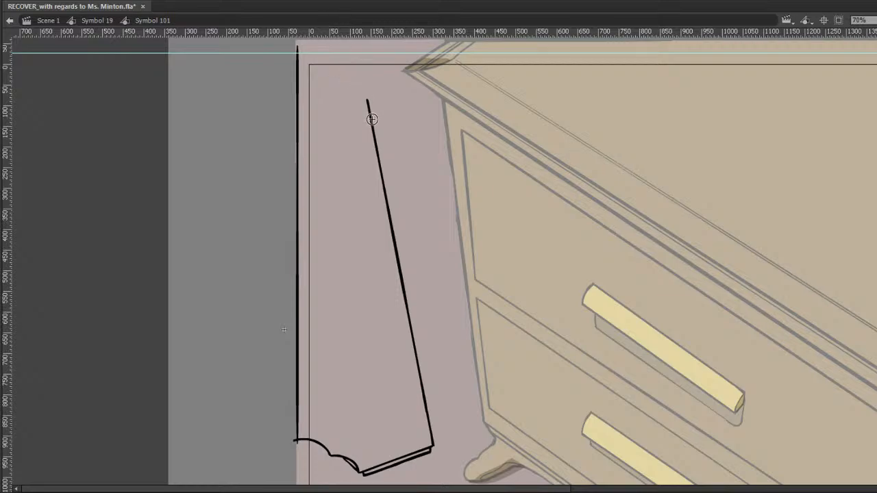
drag(372, 119, 359, 49)
mouse_move(372, 115)
mouse_down()
mouse_move(358, 46)
mouse_move(362, 62)
mouse_move(296, 55)
mouse_up()
Draw a third straight sloping line in the empty floor area below the shape's double bottom edge.
drag(744, 246, 677, 228)
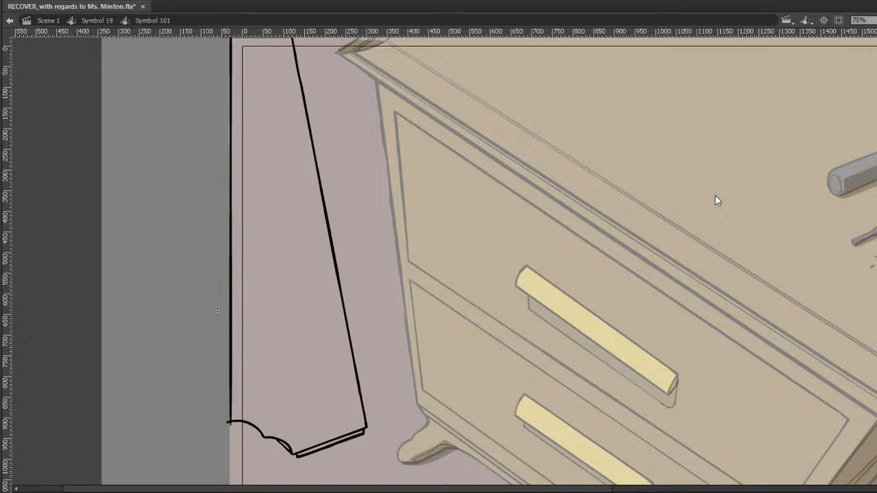
drag(706, 295, 773, 144)
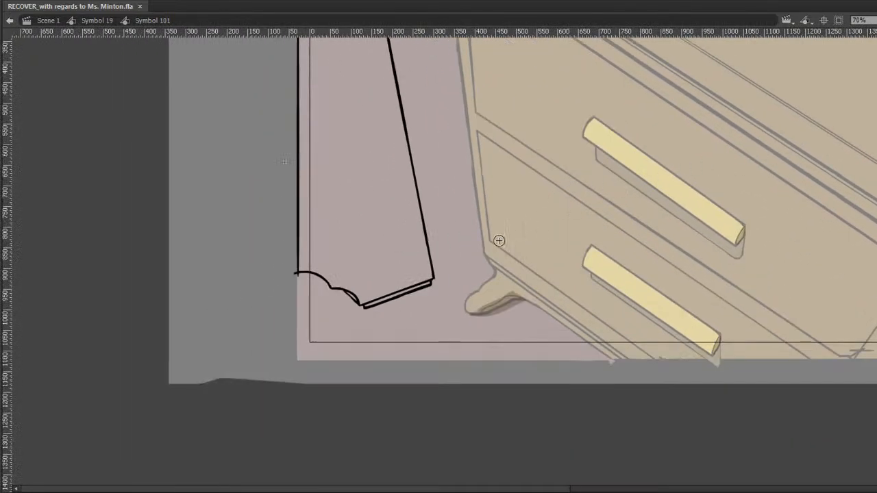
click(410, 333)
mouse_move(370, 328)
mouse_down()
mouse_move(439, 335)
mouse_move(437, 305)
mouse_up()
click(432, 328)
Move the third sloping line up and slightly left until it runs parallel just beneath the double bottom edge.
key(q)
key(v)
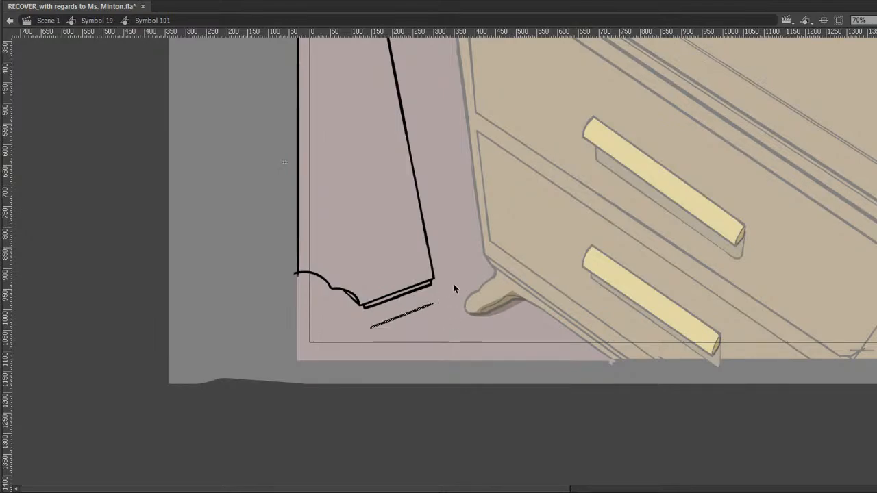
key(shift+Up)
key(shift+Up)
key(Left)
key(Left)
key(Left)
key(Left)
key(Left)
key(Left)
key(Left)
key(Left)
key(Left)
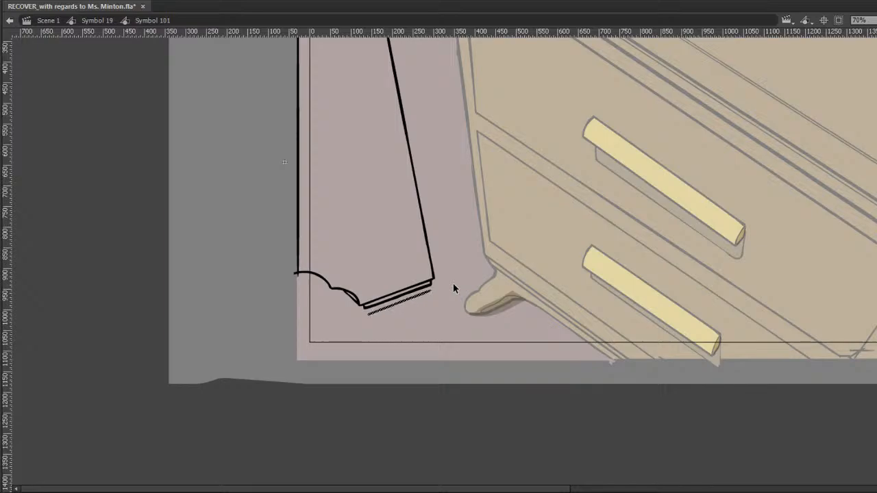
Connect both ends of the third sloping line to the bottom edge with short strokes to complete the stepped trim.
key(e)
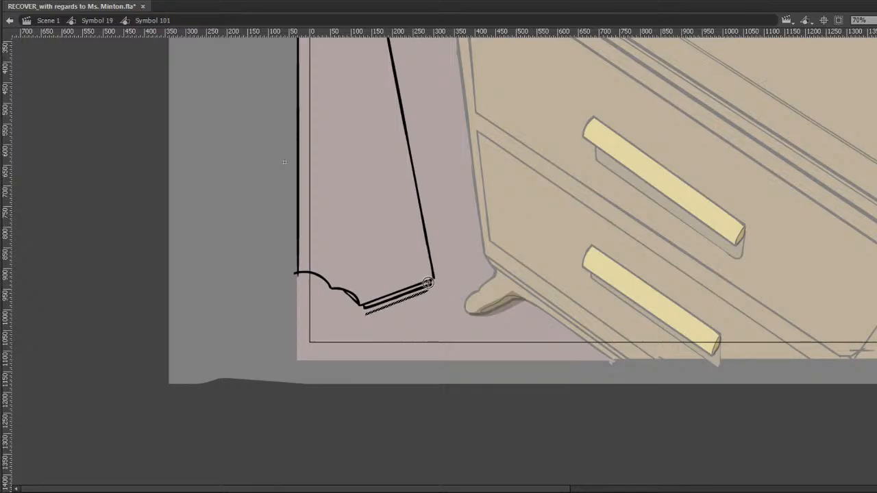
drag(432, 288, 438, 285)
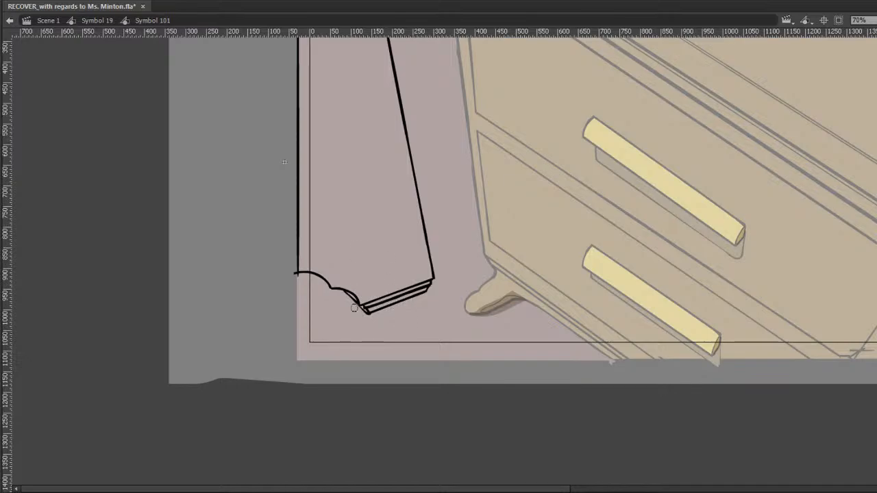
mouse_move(375, 318)
mouse_down()
mouse_move(351, 302)
mouse_move(370, 316)
mouse_up()
key(ctrl+z)
mouse_move(353, 303)
mouse_down()
mouse_move(379, 324)
mouse_move(372, 316)
mouse_up()
Select and adjust the stacked trim lines beneath the shape's bottom edge.
mouse_move(682, 274)
mouse_down()
mouse_move(641, 354)
mouse_move(639, 345)
mouse_up()
key(v)
drag(333, 376, 318, 358)
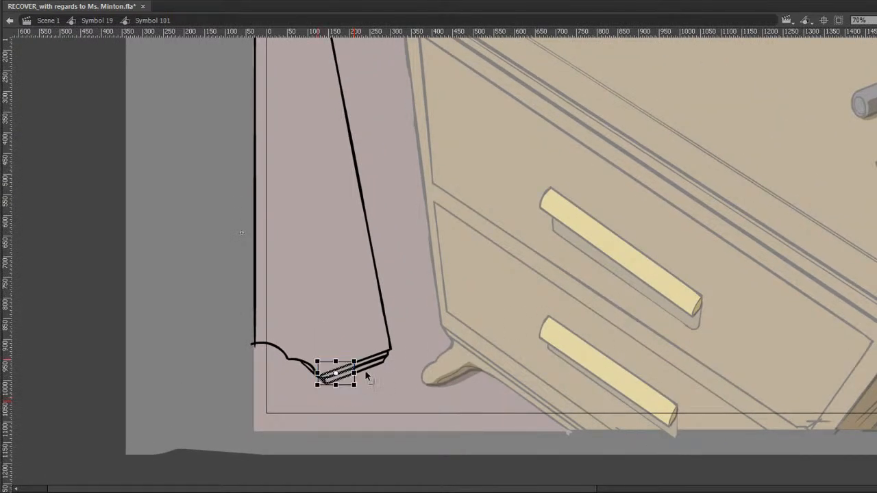
mouse_move(410, 402)
mouse_down()
mouse_move(356, 336)
mouse_move(343, 351)
mouse_move(389, 345)
mouse_up()
click(395, 345)
Draw a thin vertical line about 900 px tall over the dresser front and move it onto the outlined shape, above its lowest corner.
key(e)
key(b)
key(space)
mouse_move(692, 252)
mouse_down()
mouse_move(612, 306)
mouse_move(622, 304)
mouse_up()
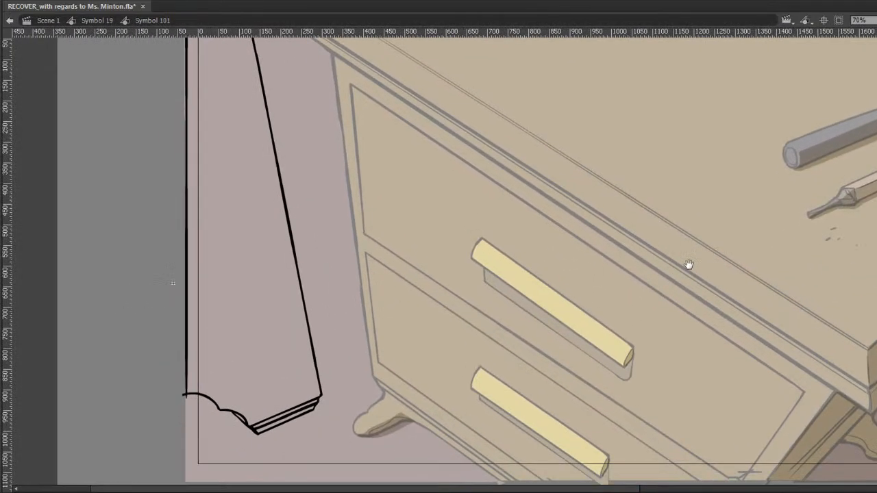
drag(505, 437, 505, 65)
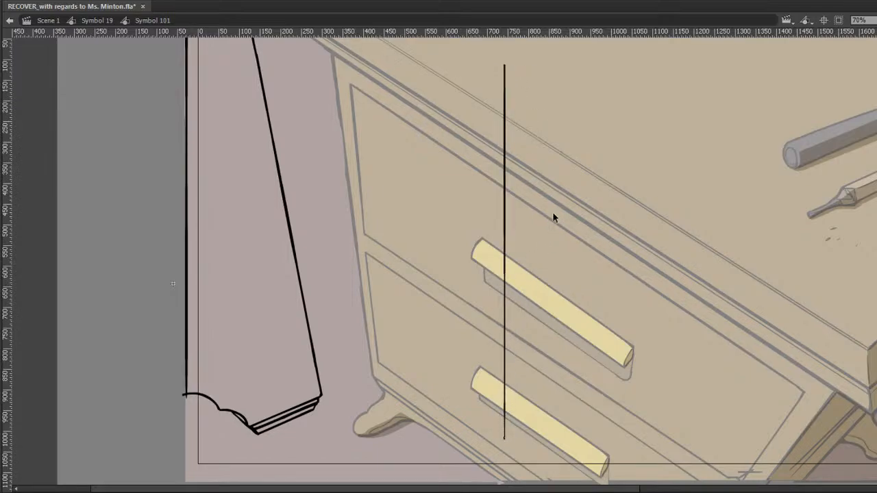
click(504, 339)
mouse_move(507, 309)
mouse_down()
mouse_move(268, 254)
mouse_move(247, 284)
mouse_move(252, 294)
mouse_up()
drag(411, 290, 498, 299)
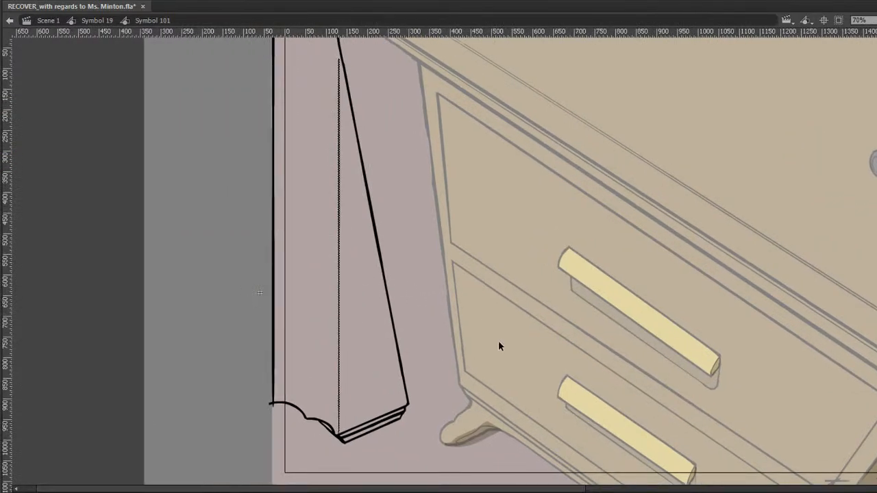
Nudge the vertical line slightly left and slant it by pulling its upper end up and left beyond the picture's border.
key(Left)
key(Left)
key(Left)
key(Left)
key(q)
drag(376, 110, 387, 151)
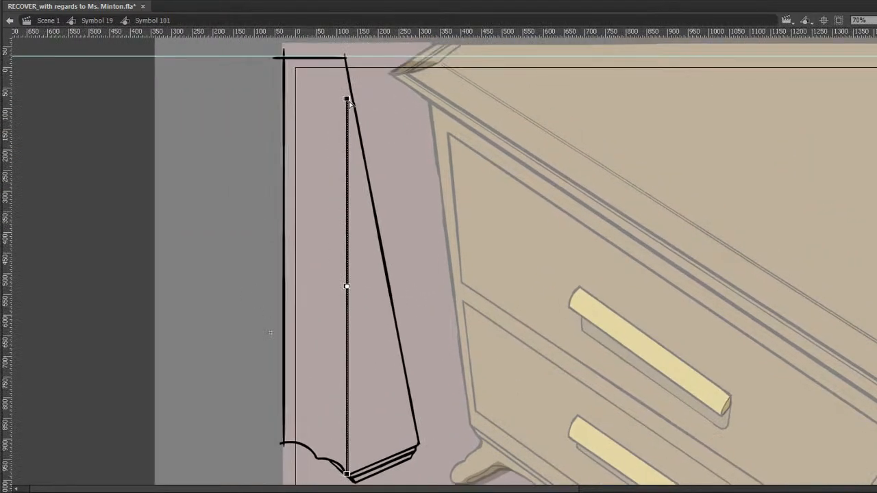
drag(348, 101, 251, 40)
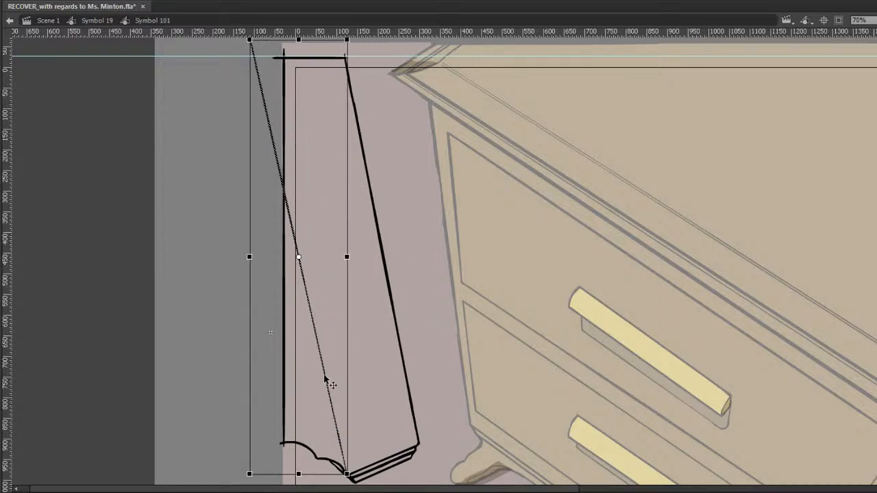
Duplicate the thin slanted line in place and shift the copy left and up so it runs parallel beside the original.
key(ctrl+c)
key(ctrl+shift+v)
key(shift+Left)
key(shift+Up)
key(shift+Left)
key(shift+Up)
key(shift+Left)
key(shift+Up)
key(shift+Left)
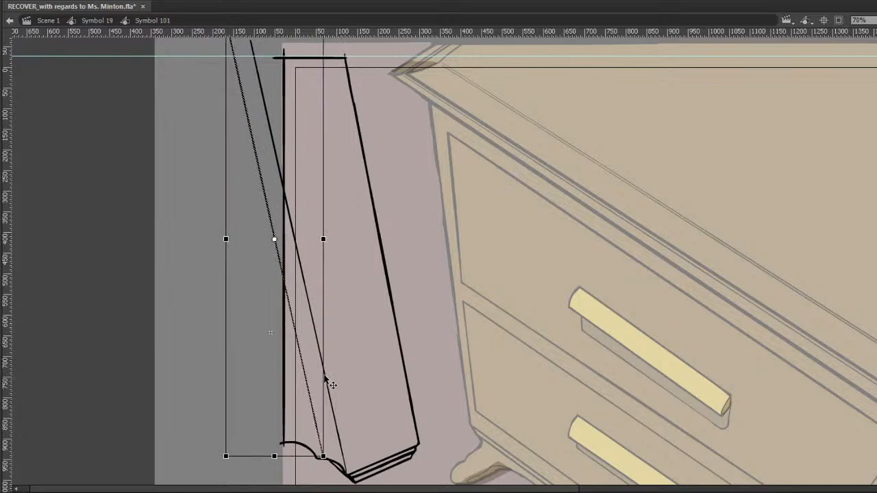
key(shift+Right)
key(shift+Right)
key(shift+Down)
key(shift+Left)
key(Right)
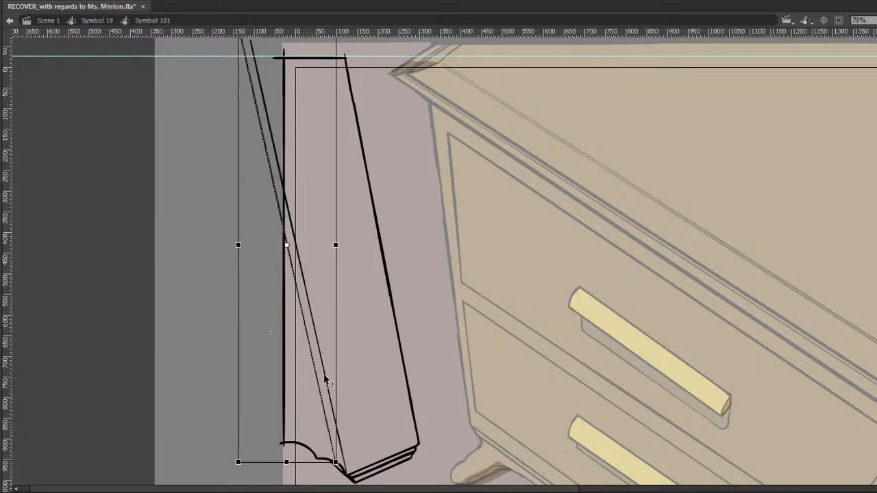
Delete the upper portions of both thin slanted lines that extend beyond the picture's left border.
key(v)
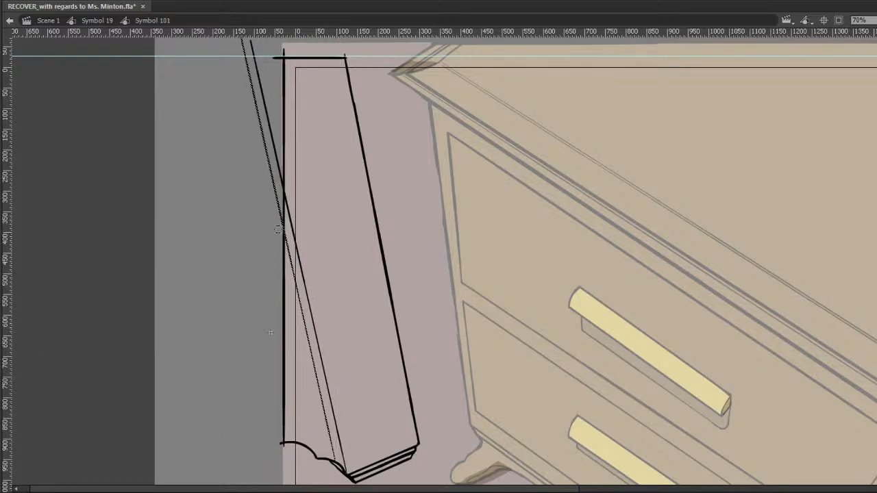
click(278, 147)
click(266, 139)
key(Delete)
click(272, 139)
key(Delete)
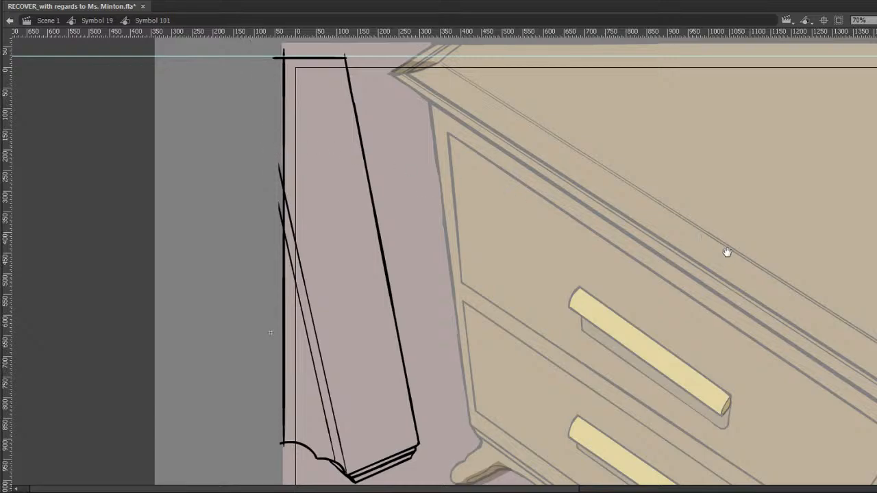
Save the document.
drag(727, 253, 658, 216)
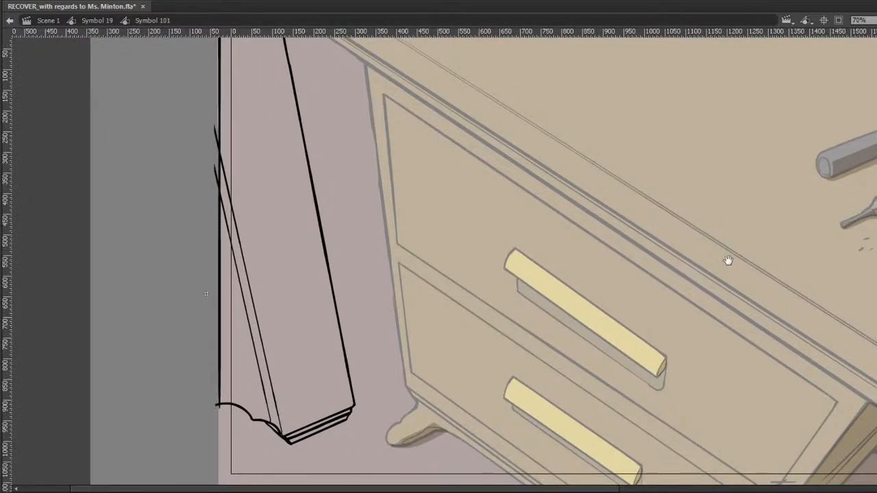
drag(726, 258, 679, 251)
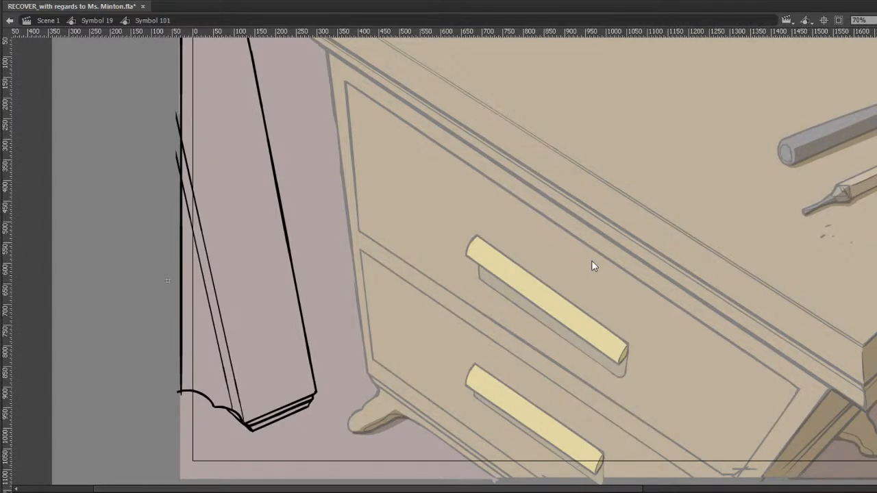
key(ctrl+s)
drag(747, 263, 677, 261)
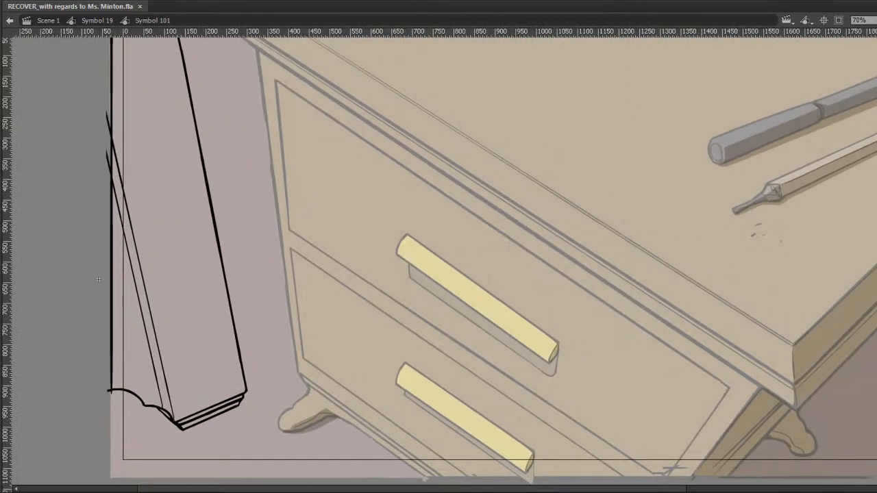
drag(876, 43, 862, 70)
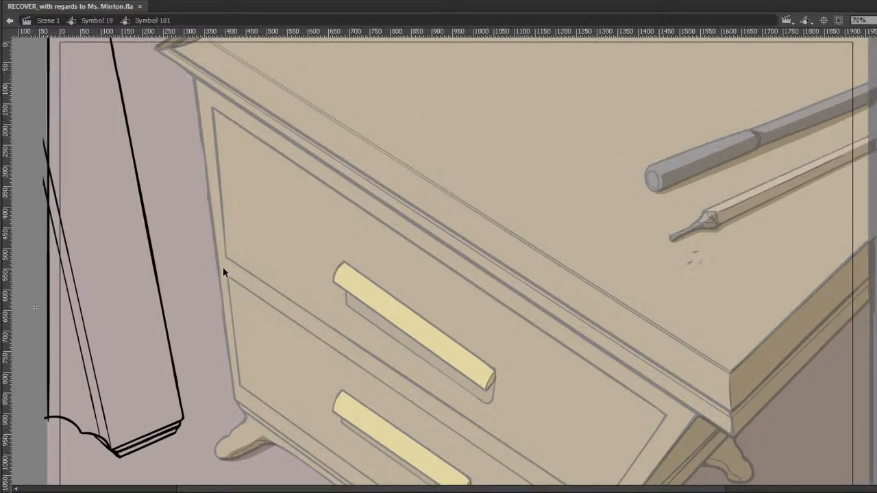
Leave Symbol 19, open Symbol 57 copy 2 in the office scene and sample the brown wood colour from the desk.
click(9, 20)
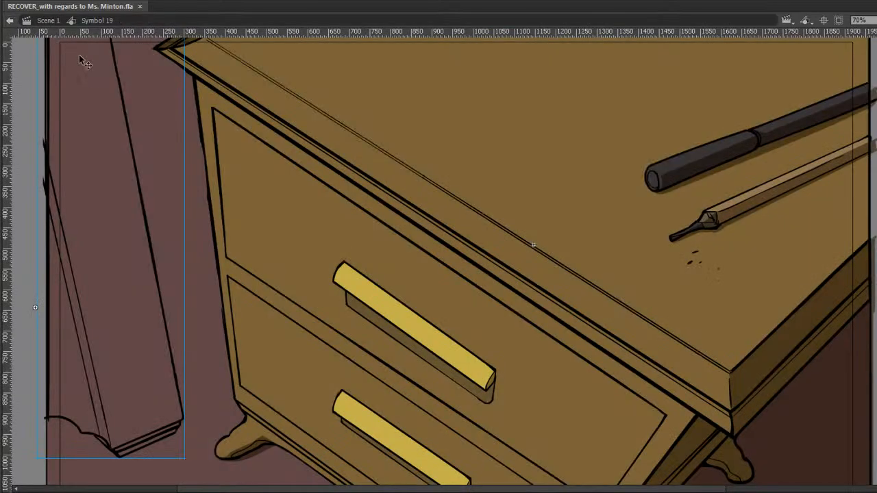
key(i)
click(241, 5)
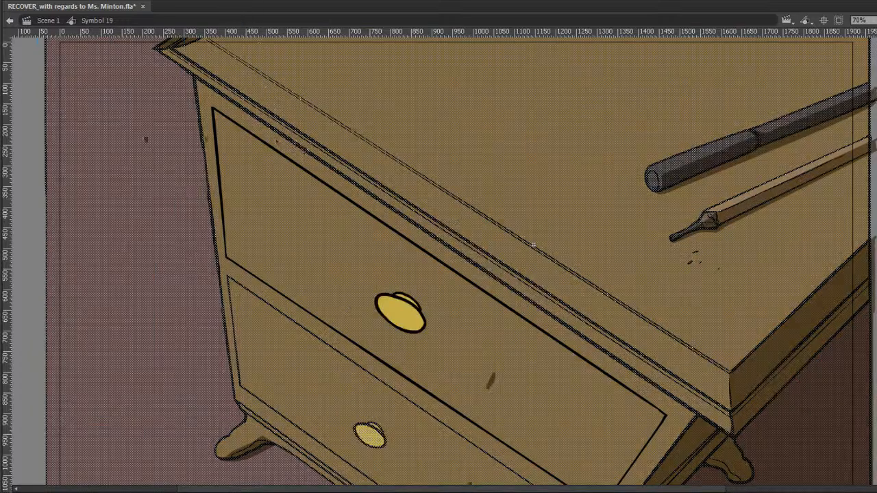
click(10, 21)
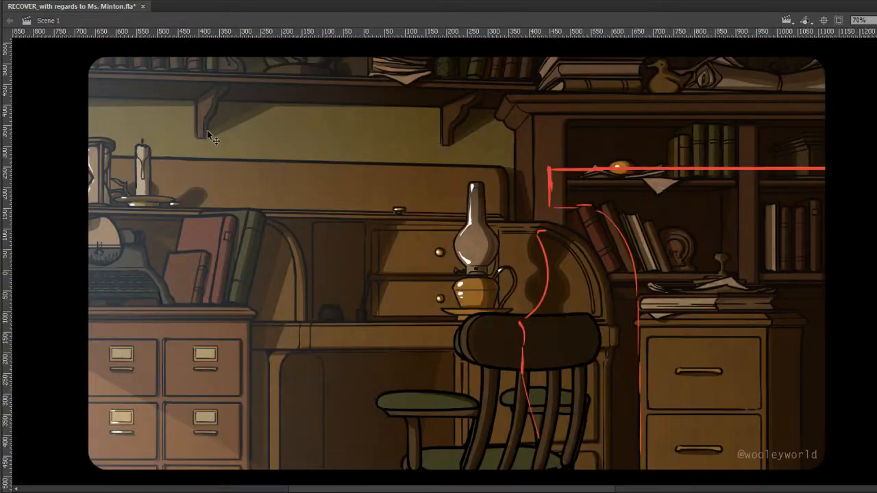
double_click(374, 332)
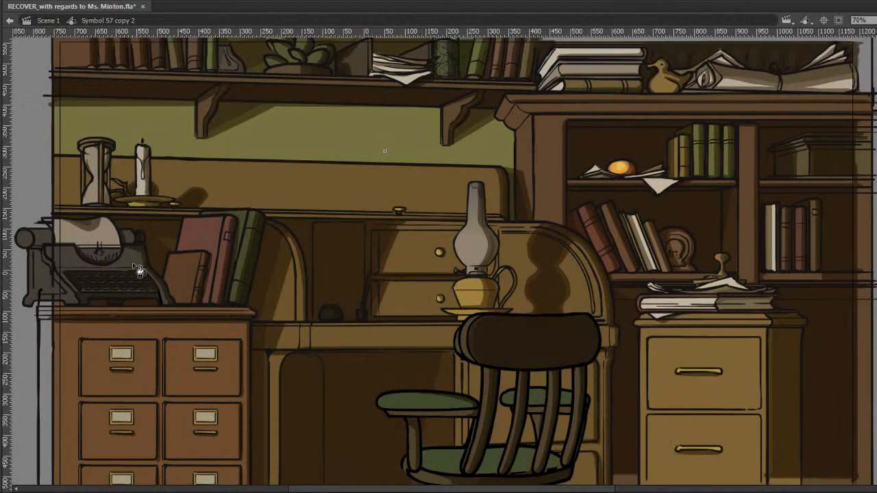
Return to Symbol 19 through the main scene and open the outlined shape's symbol, Symbol 101, for editing.
double_click(23, 123)
key(period)
double_click(135, 171)
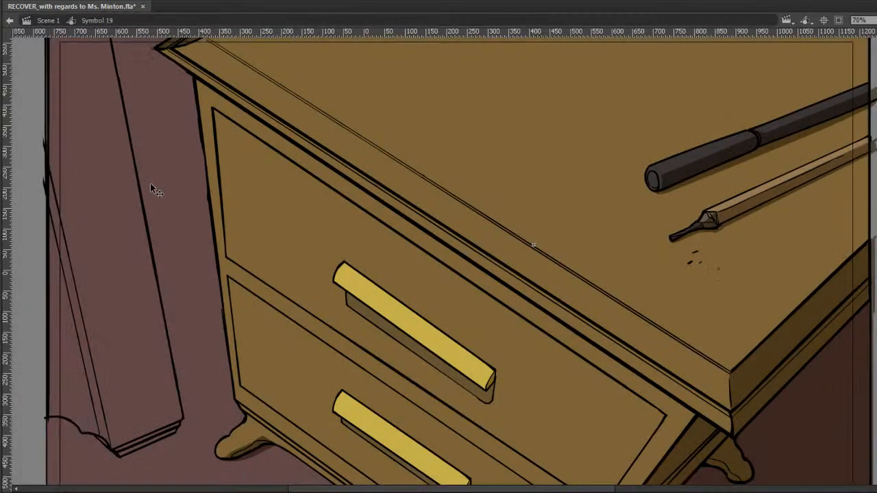
key(k)
click(104, 337)
double_click(86, 345)
Fill the shape's front, side strips and stepped bottom trim with the sampled brown, and return to Symbol 19 with nothing selected.
key(k)
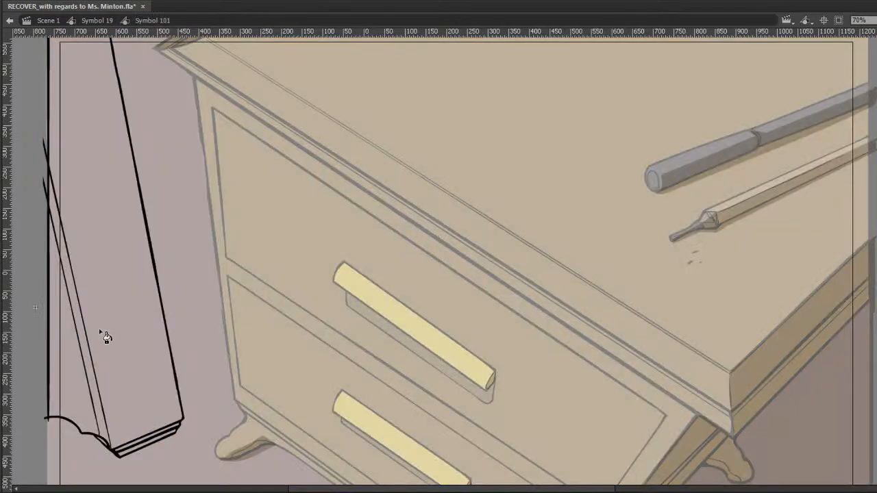
click(103, 333)
click(91, 363)
click(140, 453)
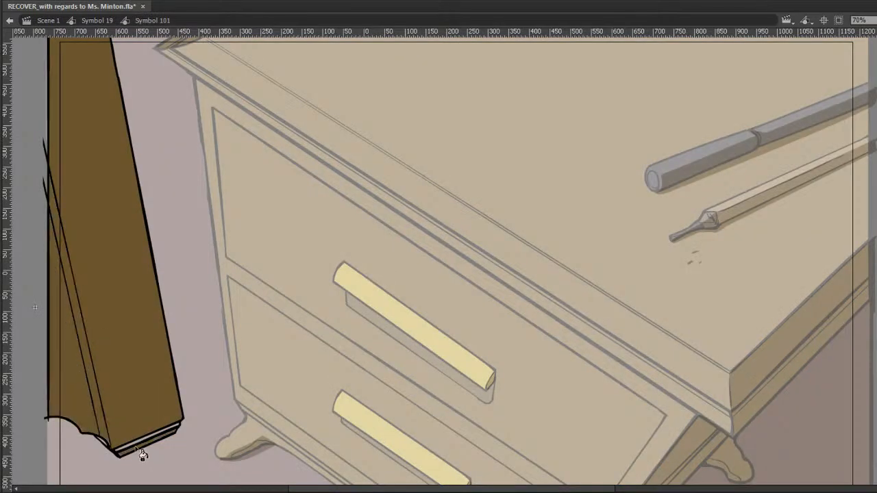
key(v)
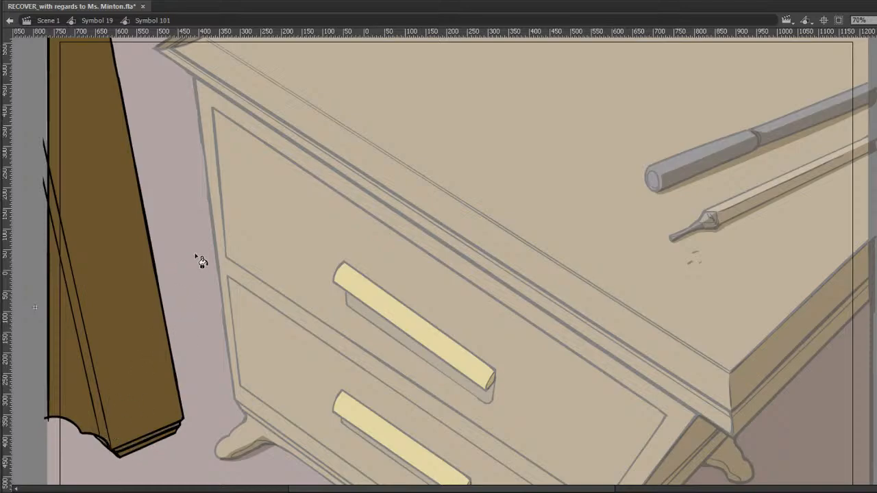
double_click(185, 215)
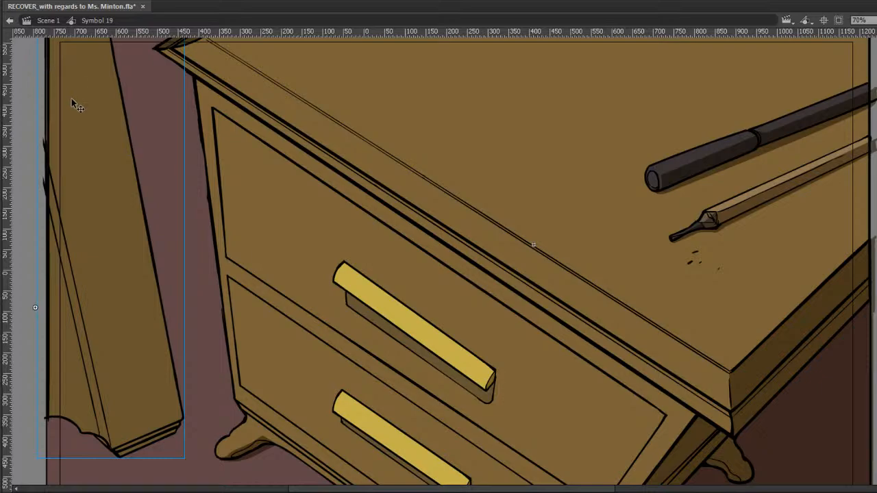
drag(209, 257, 256, 254)
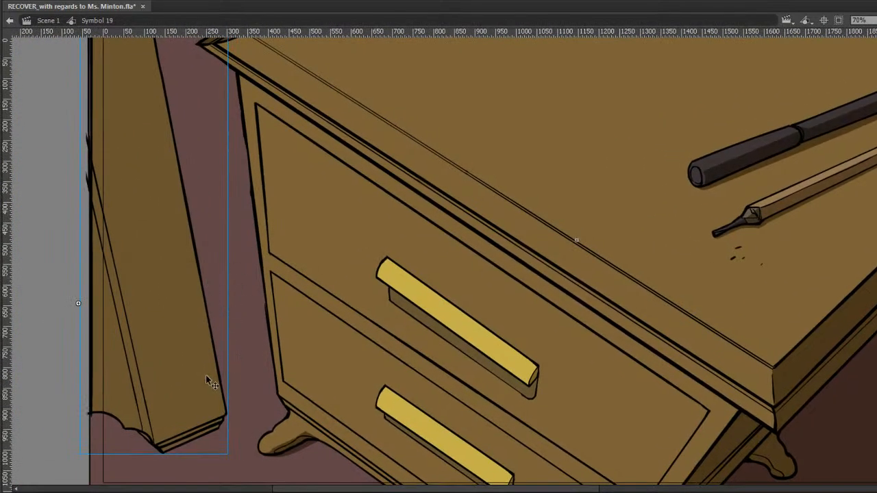
click(33, 255)
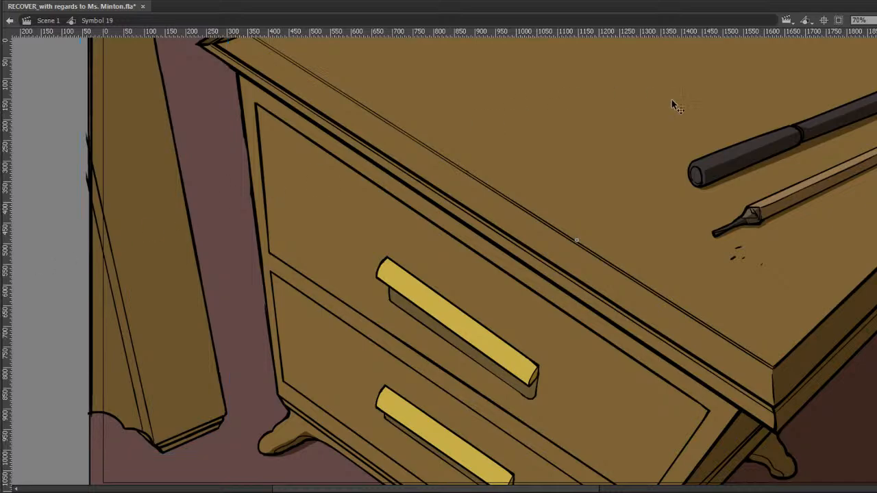
Open Symbol 101, the wooden furniture piece beside the dresser, and delete its brown fills from the front, side strips and bottom trim.
drag(841, 44, 799, 48)
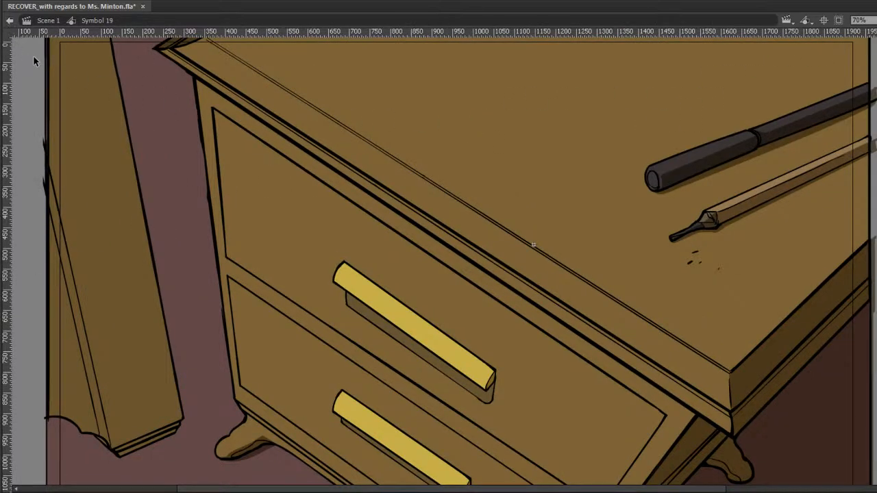
double_click(145, 201)
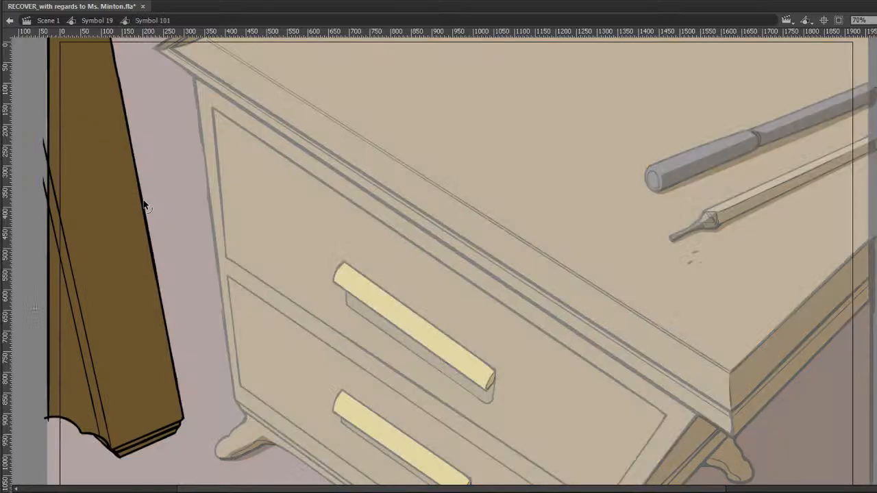
click(102, 160)
shift+click(58, 270)
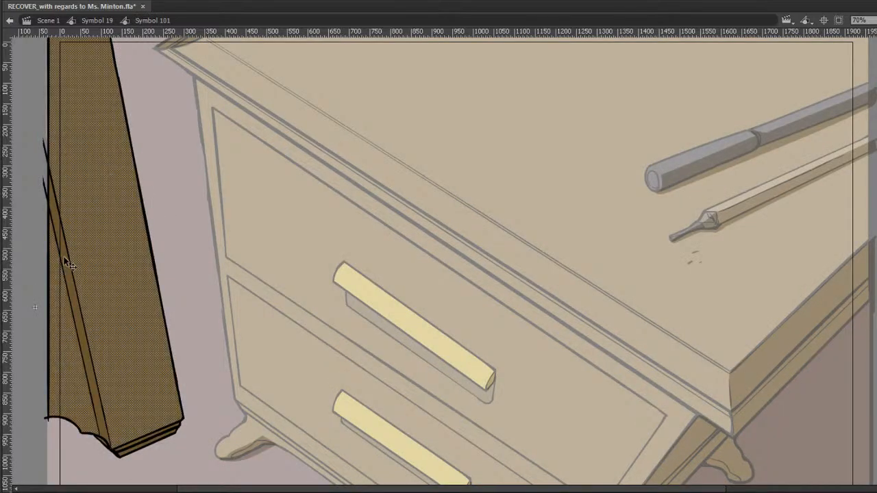
shift+click(64, 251)
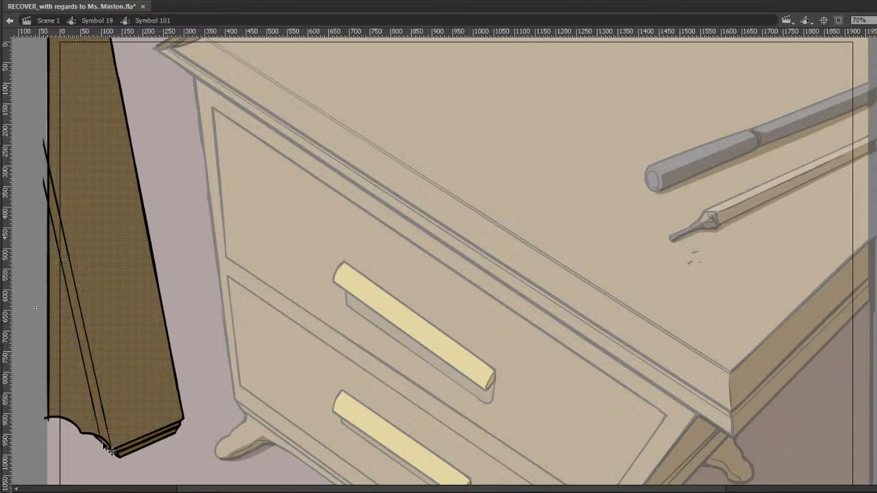
shift+click(126, 450)
shift+click(126, 446)
key(Delete)
Skew the furniture piece's right outline so its upper end sits farther outward, and extend the top edge to meet it.
drag(204, 373, 157, 425)
drag(156, 282, 186, 317)
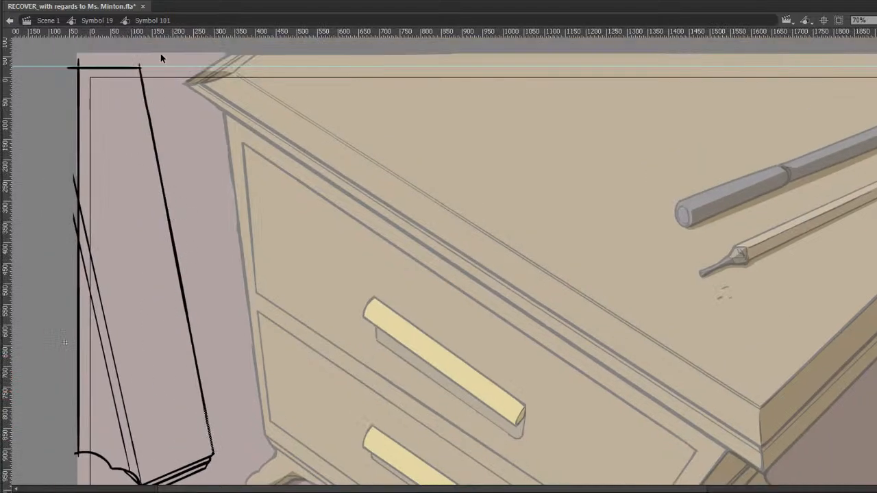
shift+click(144, 89)
key(q)
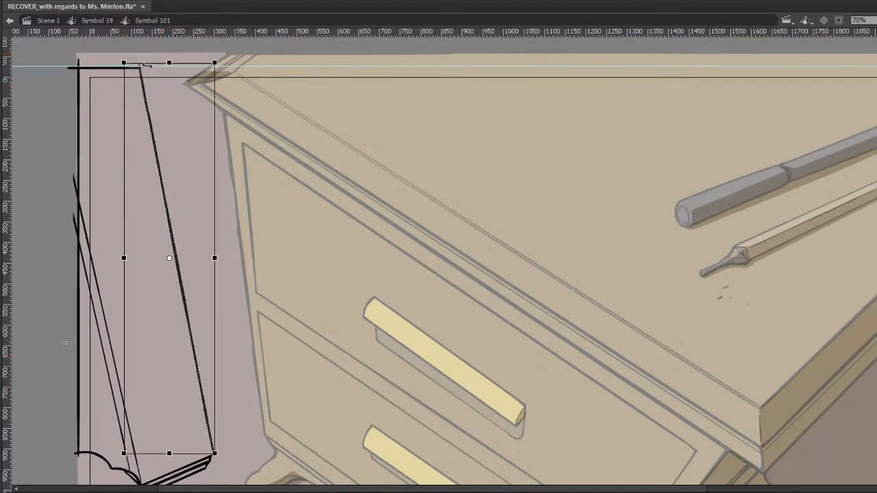
drag(172, 62, 198, 58)
key(ctrl+z)
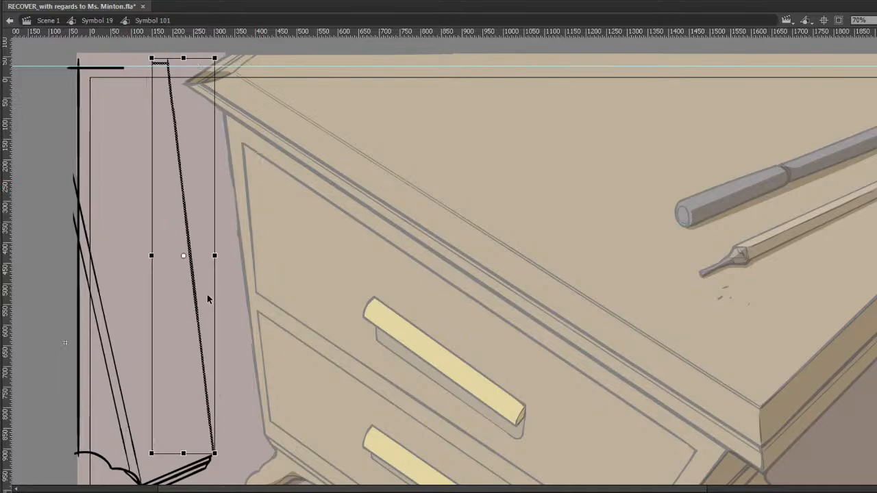
drag(205, 305, 259, 307)
key(ctrl+z)
key(ctrl+z)
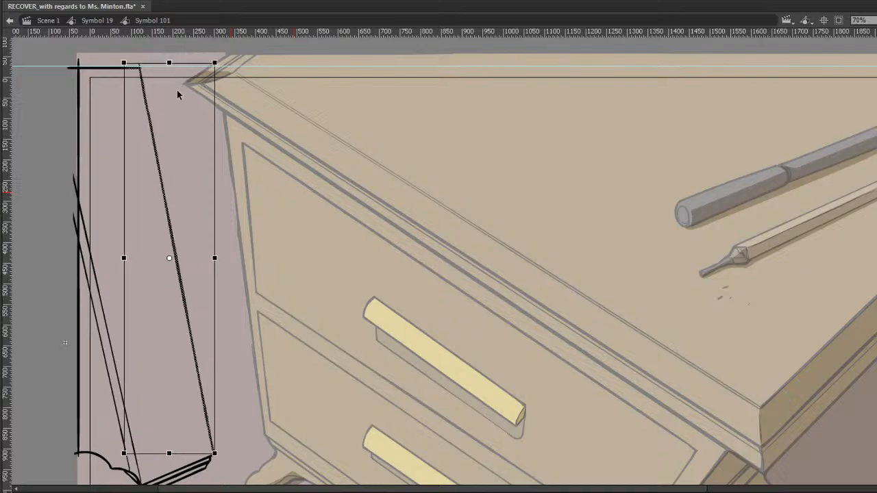
mouse_move(173, 64)
mouse_down()
mouse_move(184, 64)
mouse_move(115, 69)
mouse_up()
key(b)
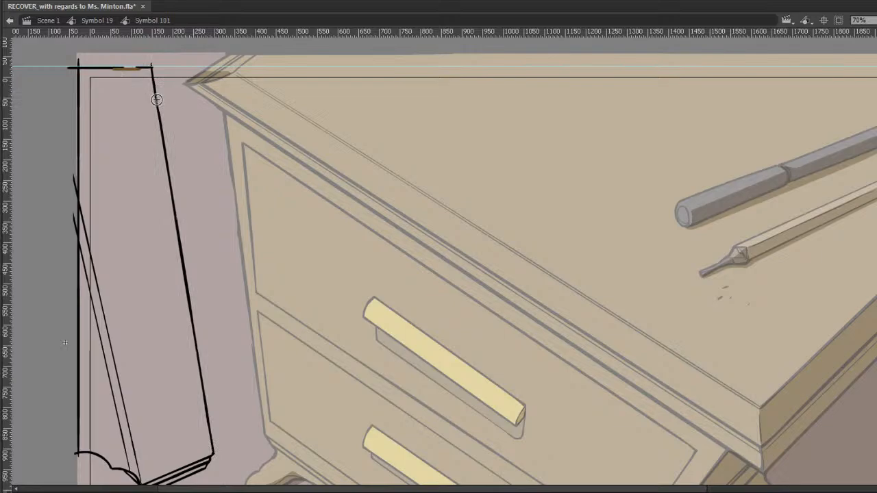
Refill the furniture piece's front, side strips and stepped bottom trim with brown, and save the document.
key(k)
click(170, 350)
click(116, 401)
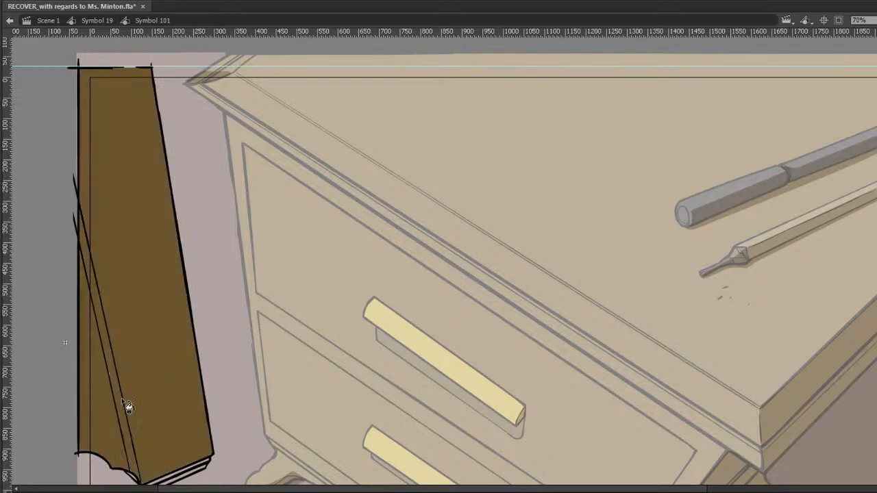
click(132, 476)
click(170, 477)
click(173, 481)
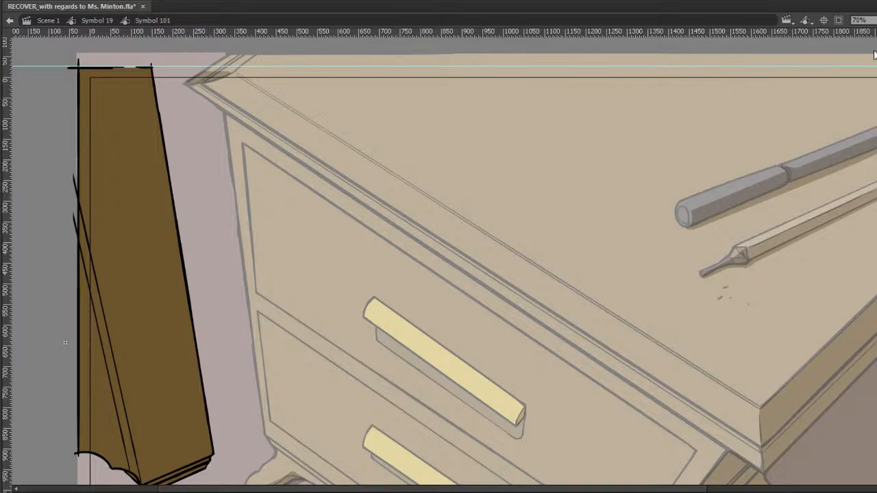
key(ctrl+s)
Return to Symbol 19, save the document and open the dark shadow shapes in Symbol 100 for editing.
drag(860, 98, 830, 63)
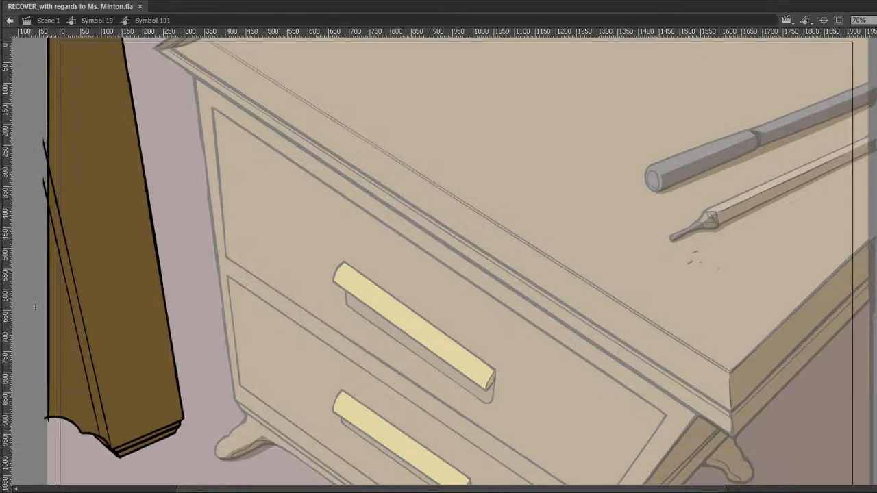
key(ctrl+e)
click(867, 62)
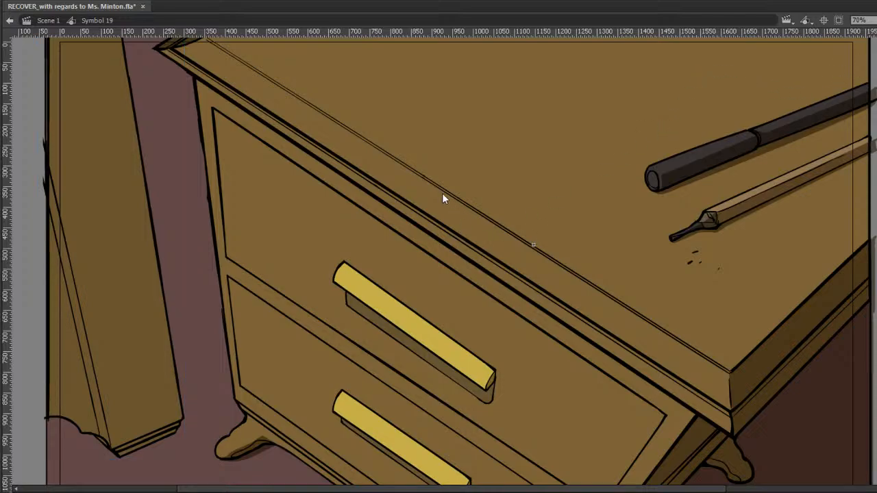
key(ctrl+s)
click(533, 245)
double_click(255, 449)
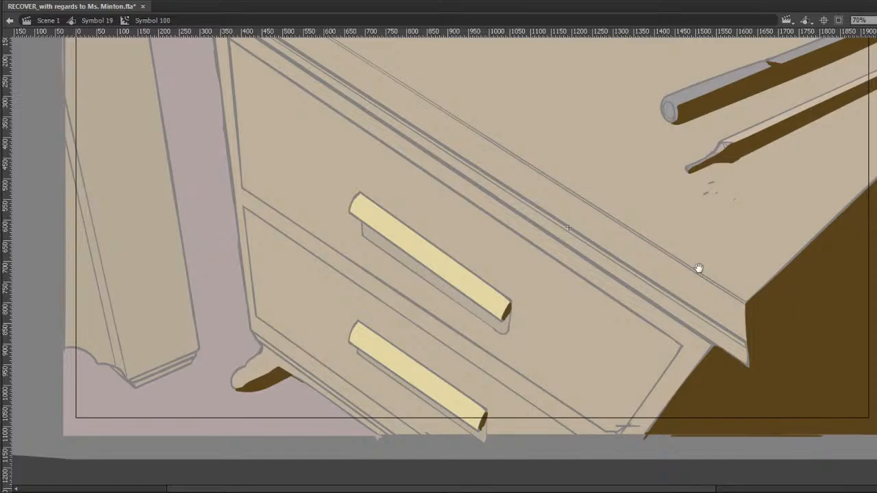
Draw a straight dark brown shadow edge across the floor below the furniture piece, from the background's outer edge to the dresser's foot, and save.
drag(622, 264, 728, 325)
drag(373, 378, 500, 250)
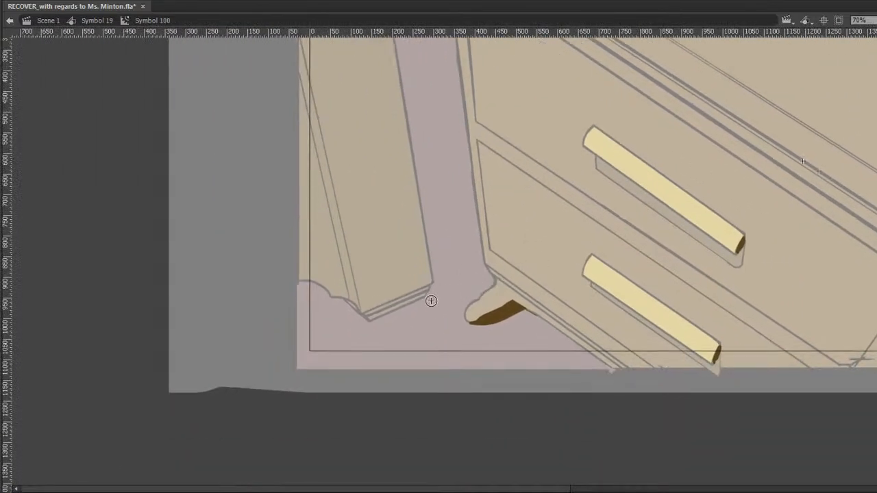
drag(294, 353, 421, 297)
drag(360, 323, 452, 285)
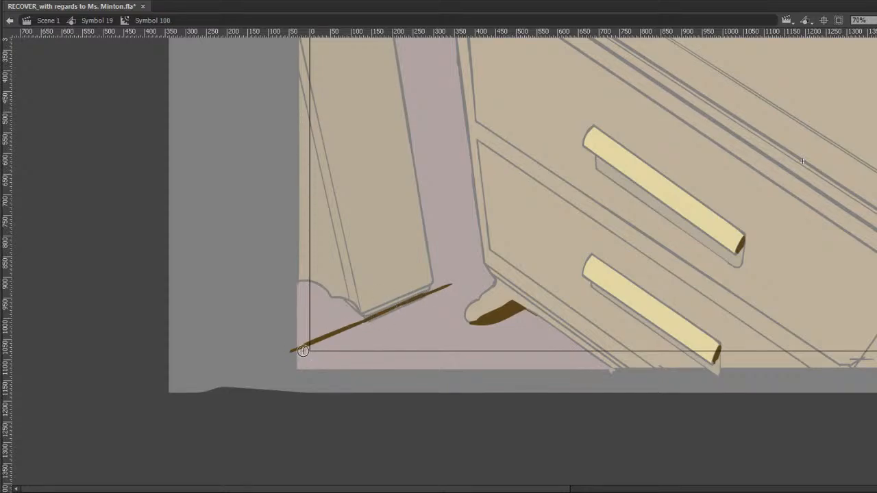
key(v)
mouse_move(394, 307)
mouse_down()
mouse_move(401, 316)
mouse_move(492, 275)
mouse_up()
key(b)
key(ctrl+z)
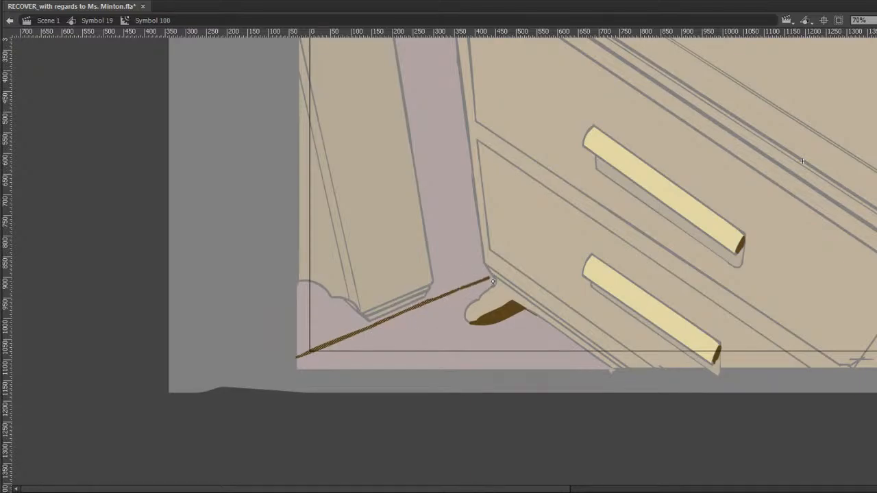
key(ctrl+z)
drag(416, 307, 492, 275)
drag(435, 299, 490, 276)
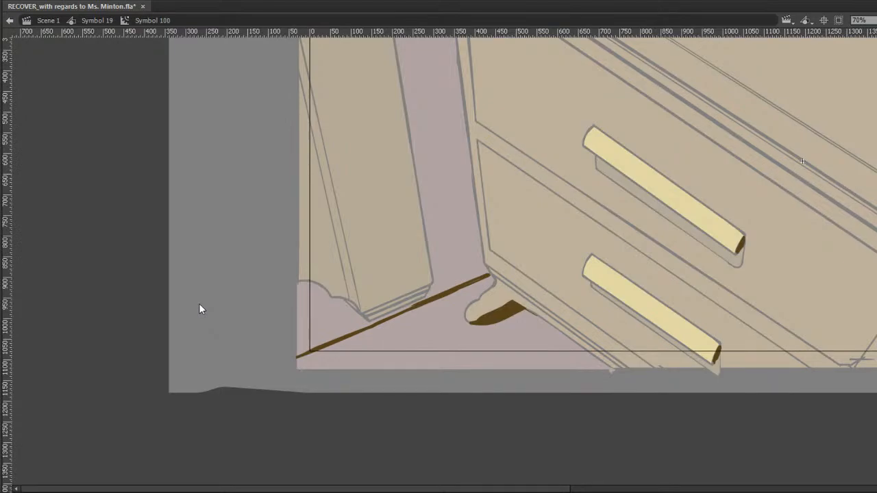
key(ctrl+s)
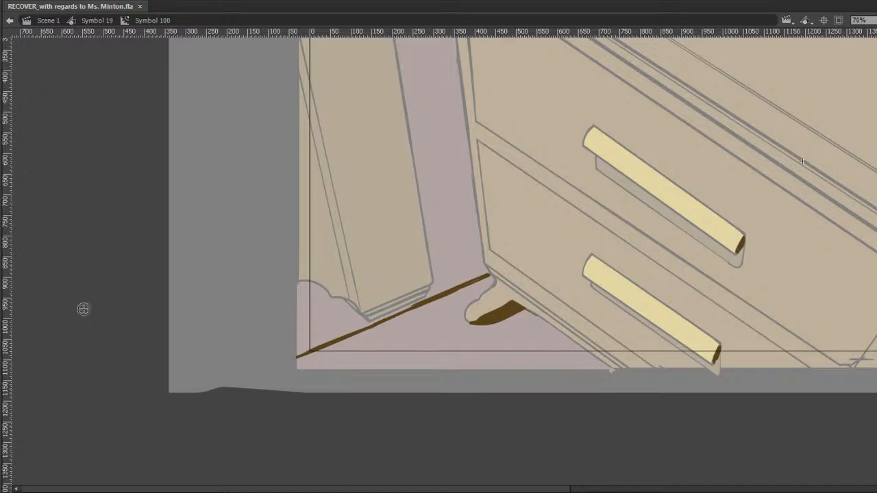
Continue the dark brown shadow outline up the background's outer edge and across above the furniture piece to the dresser top's corner.
key(v)
click(752, 220)
key(Delete)
key(space)
drag(799, 249, 777, 278)
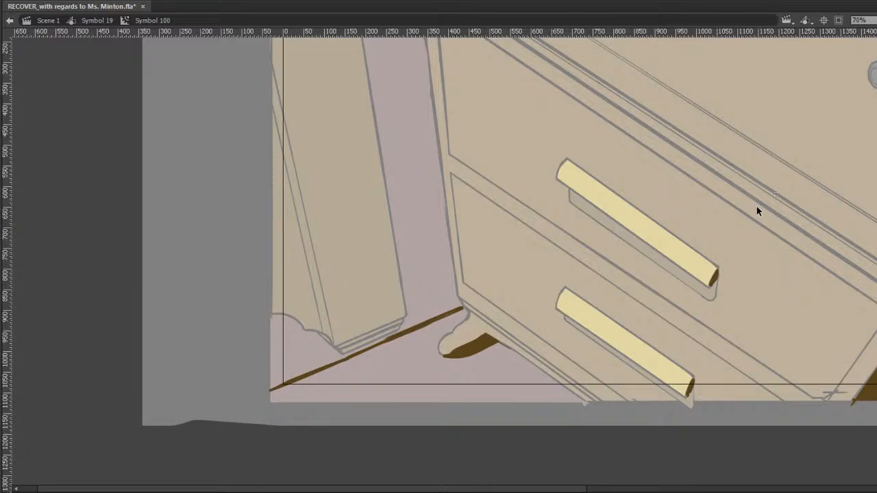
drag(669, 240, 683, 281)
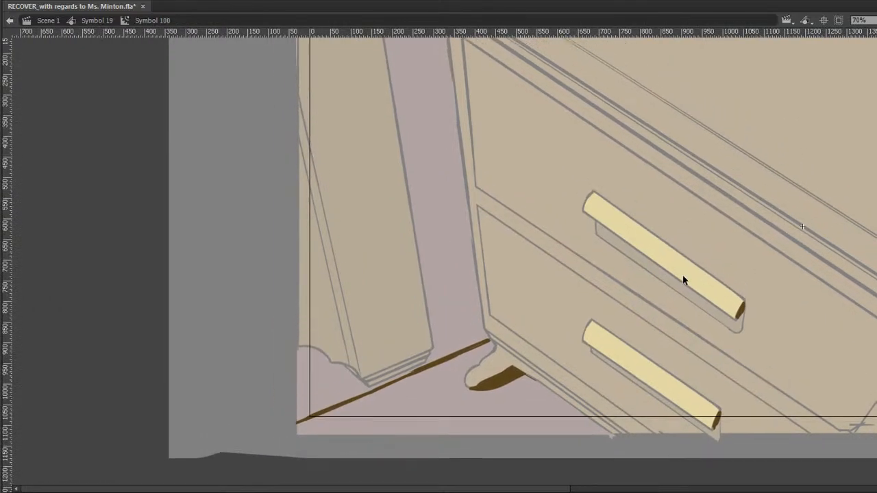
drag(297, 422, 296, 76)
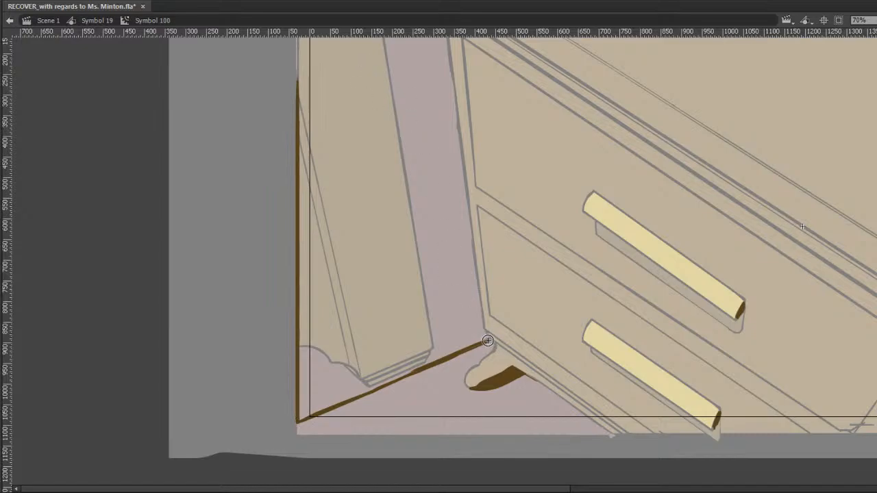
scroll(480, 329, up, 3)
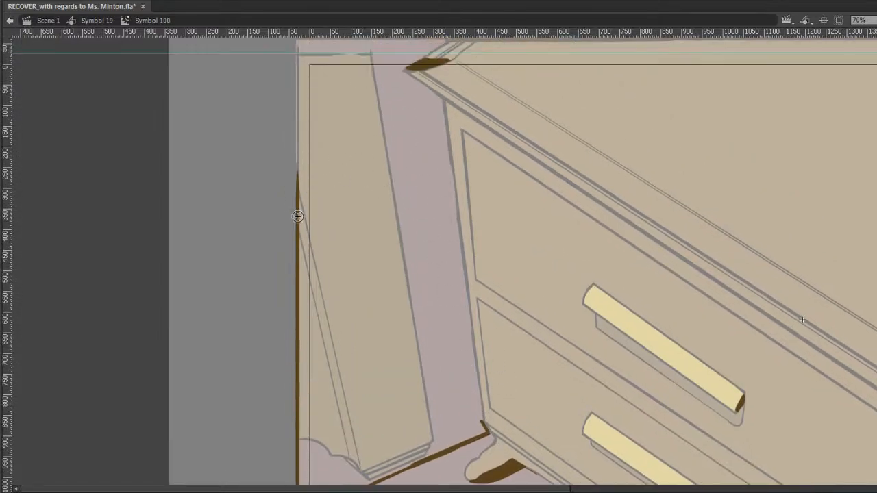
mouse_move(299, 219)
mouse_down()
mouse_move(300, 55)
mouse_move(415, 54)
mouse_up()
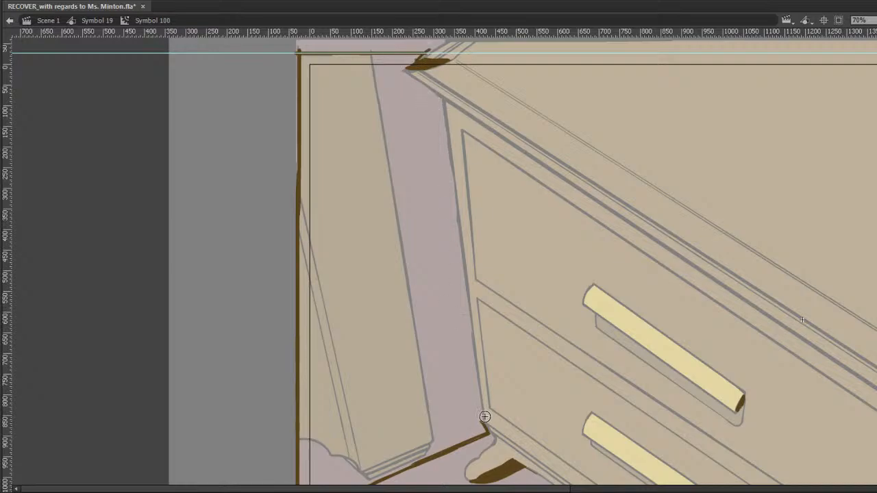
Draw the shadow outline's remaining side along the dresser's slanted edge, nudge it into place and join its ends to the outline.
mouse_move(485, 416)
mouse_down()
mouse_move(494, 114)
mouse_move(491, 95)
mouse_move(449, 89)
mouse_up()
key(q)
key(v)
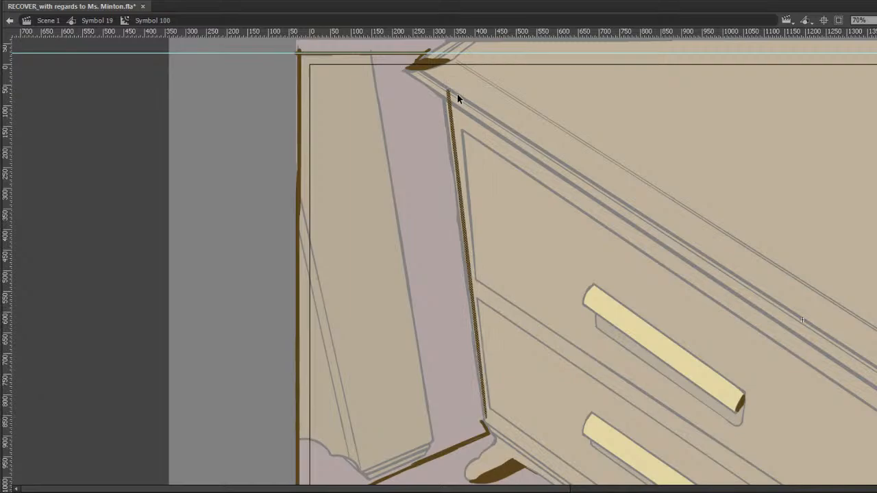
key(shift+Left)
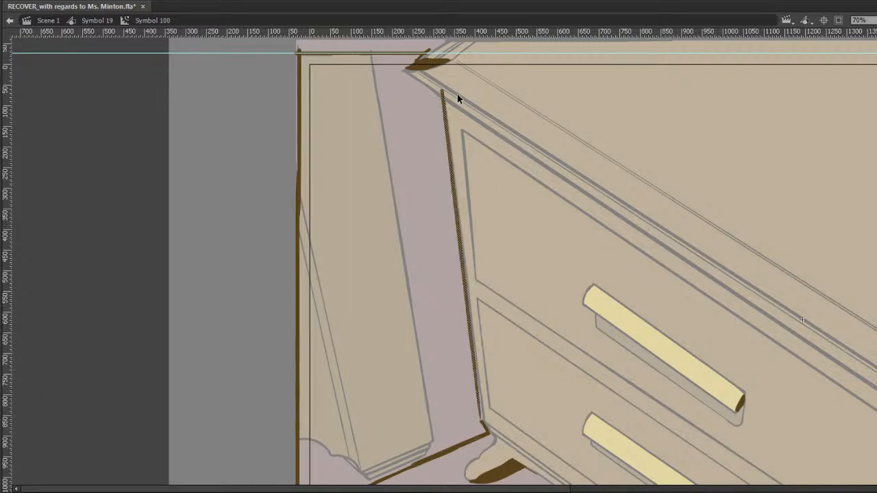
key(shift+Down)
key(b)
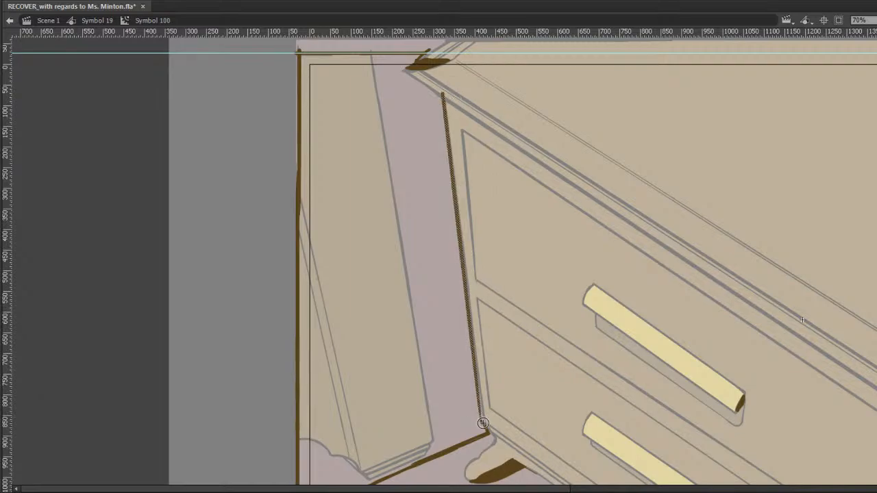
drag(482, 422, 480, 416)
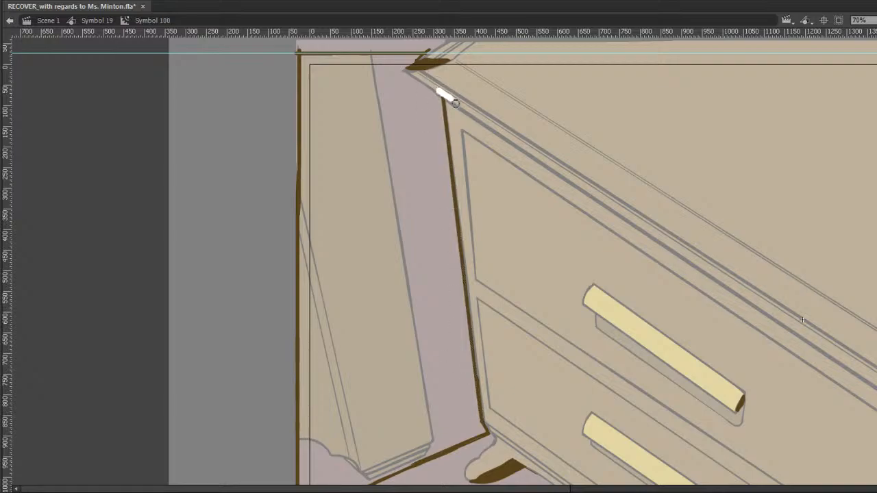
drag(406, 72, 405, 71)
Try to fill the whole outlined shadow area with dark brown.
key(k)
click(449, 228)
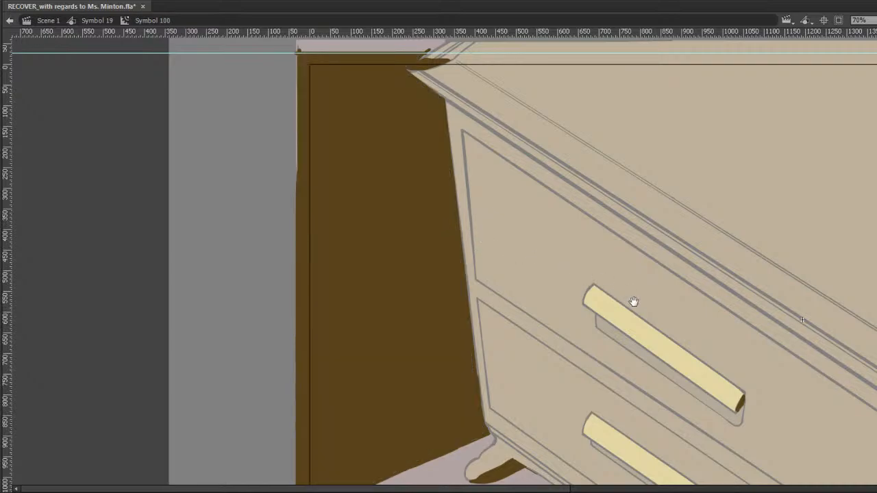
scroll(616, 308, down, 1)
key(ctrl+z)
Draw a straight dark brown line over the furniture piece and skew it to follow the inner edge of its narrow side strip.
scroll(412, 384, down, 2)
scroll(458, 357, down, 1)
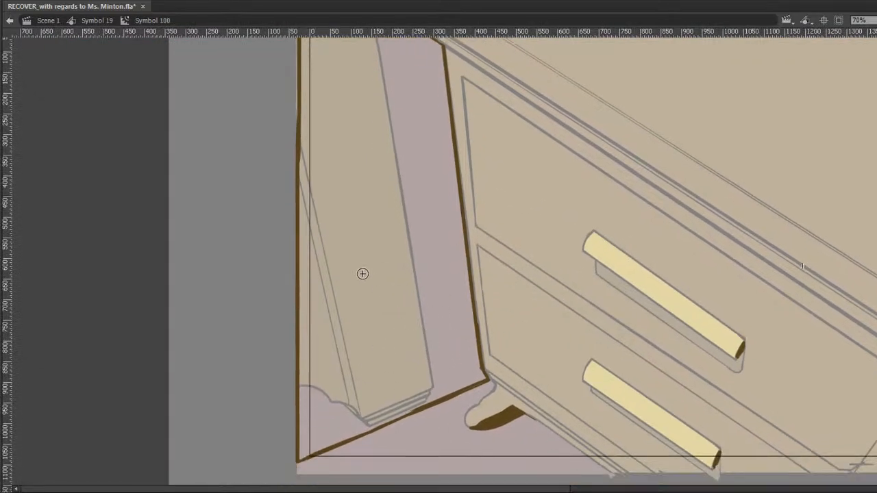
mouse_move(411, 397)
mouse_down()
mouse_move(399, 396)
mouse_move(401, 79)
mouse_move(401, 394)
mouse_up()
key(ctrl+z)
drag(403, 286, 363, 317)
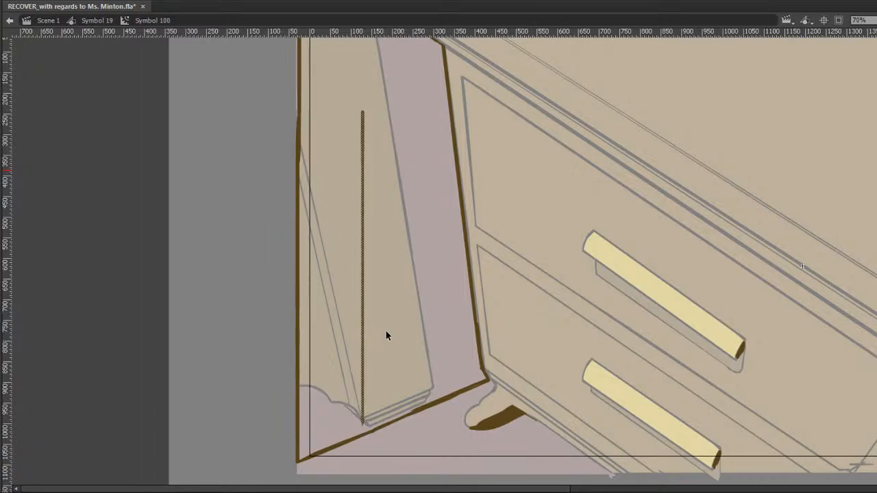
key(q)
drag(364, 111, 286, 68)
key(ctrl+z)
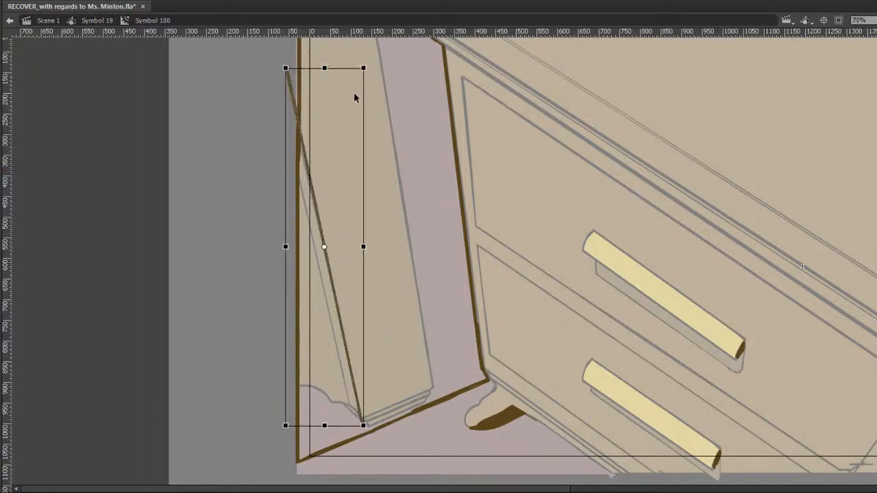
Duplicate the slanted line in place and nudge the copy sideways onto the other edge of the furniture piece's narrow strip.
click(449, 217)
key(ctrl+c)
key(ctrl+shift+v)
key(shift+Left)
key(shift+Left)
key(shift+Left)
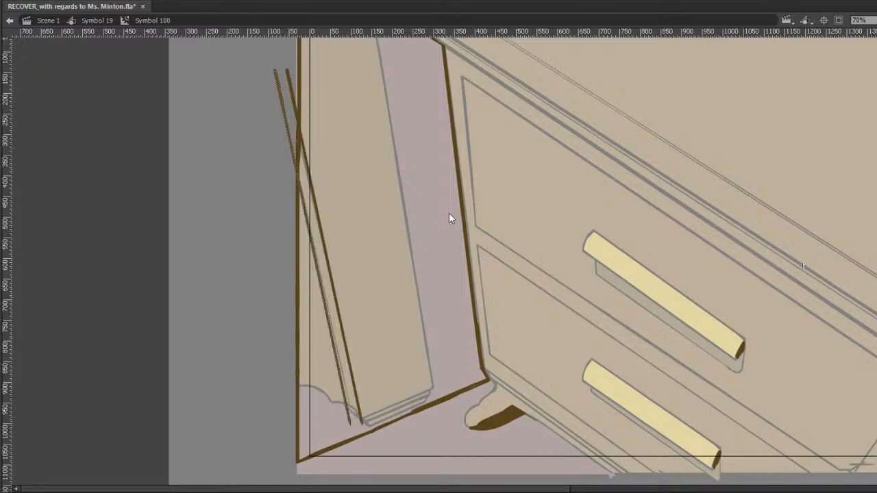
key(Right)
key(Right)
key(Right)
key(Right)
key(Right)
key(q)
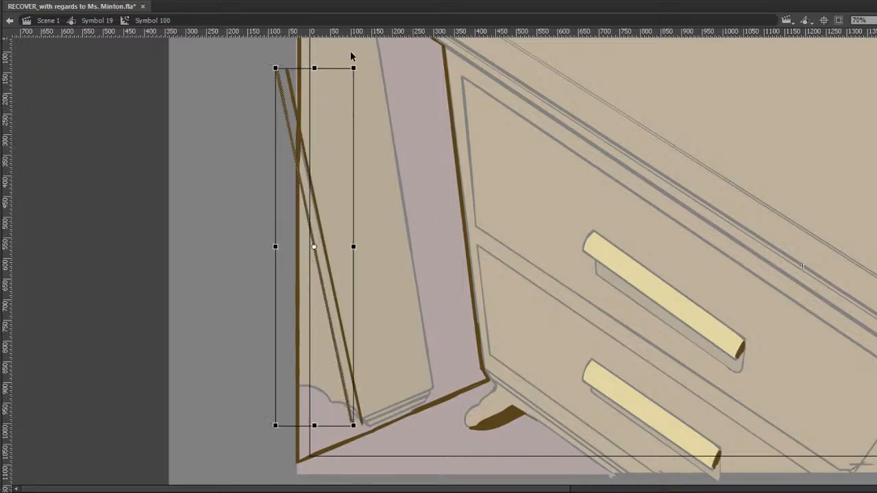
Close the lower end of the strip with a short line and fill the shadow area around the strip with dark brown.
key(n)
drag(350, 408, 361, 419)
key(k)
click(380, 409)
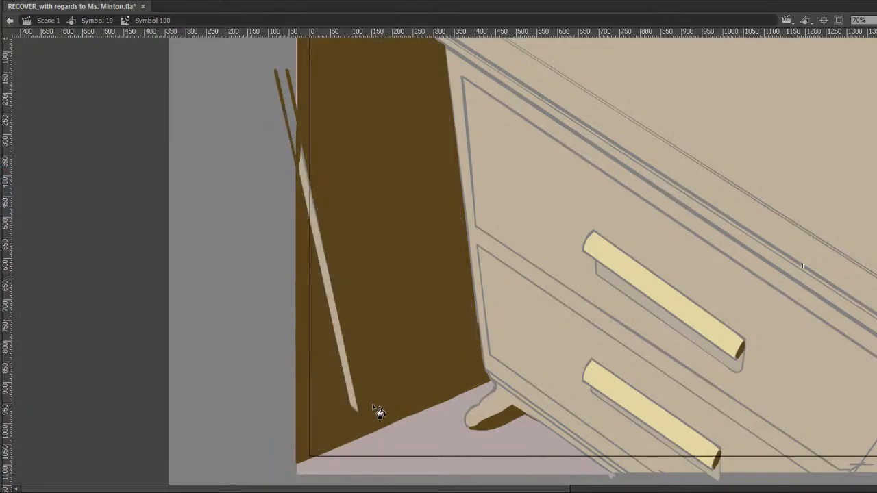
Return from Symbol 100 to Symbol 19, open Symbol 102 for editing and save the file.
double_click(579, 268)
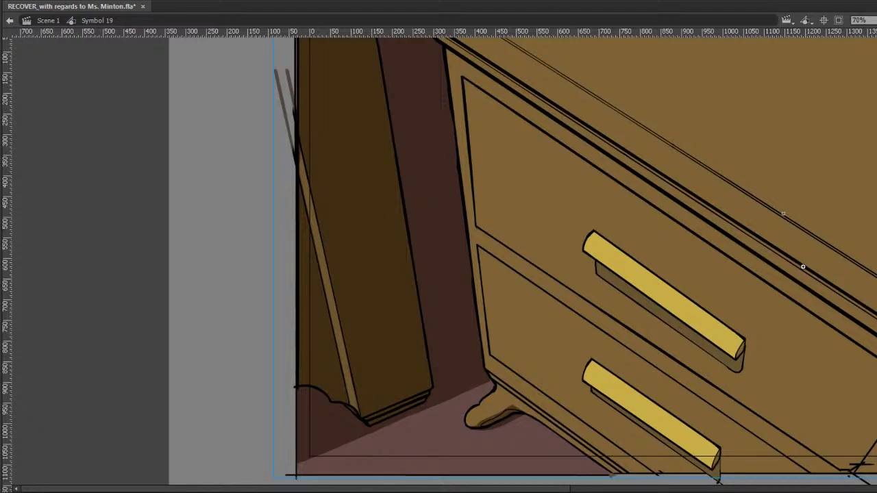
drag(803, 267, 553, 297)
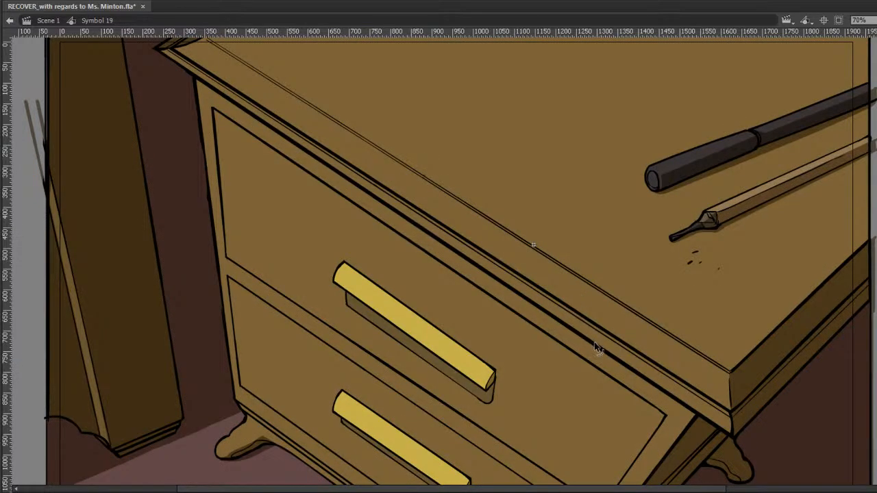
double_click(595, 314)
double_click(534, 244)
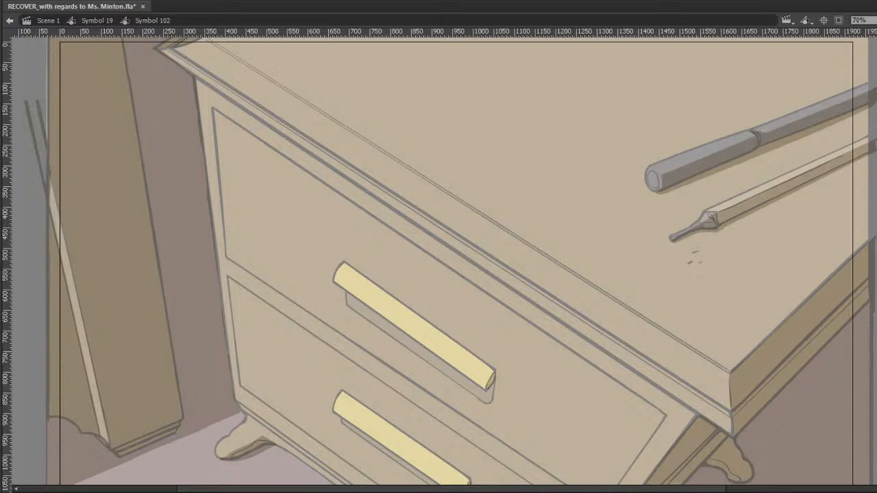
key(ctrl+s)
Draw a straight black line on the dresser top and rotate it to run diagonally, roughly parallel to the dresser's front edge.
drag(536, 191, 180, 190)
mouse_move(369, 191)
mouse_down()
mouse_move(305, 213)
mouse_move(199, 273)
mouse_move(496, 250)
mouse_move(581, 254)
mouse_move(559, 152)
mouse_move(630, 56)
mouse_move(669, 116)
mouse_move(587, 259)
mouse_move(590, 211)
mouse_move(608, 172)
mouse_up()
key(v)
double_click(526, 193)
key(q)
key(v)
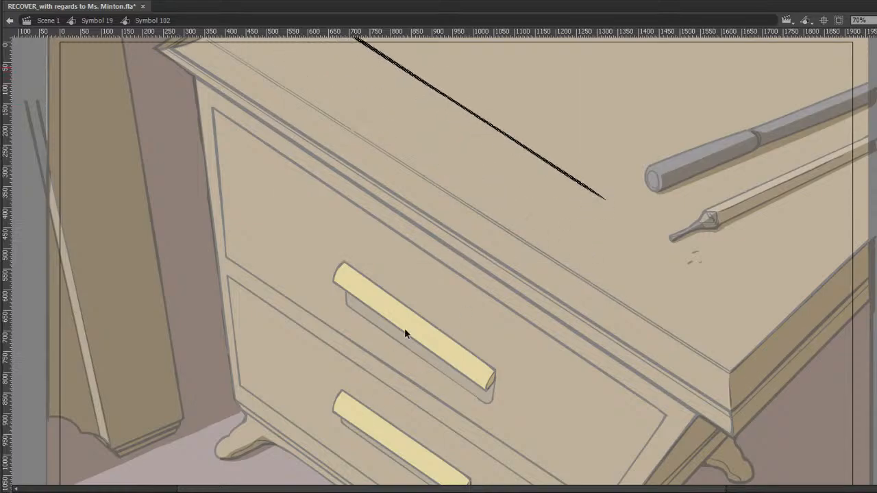
Try to draw a short steep edge stroke down from the upper end of the diagonal line.
key(b)
drag(298, 104, 322, 39)
key(ctrl+z)
drag(295, 105, 317, 32)
drag(354, 109, 366, 167)
key(ctrl+z)
drag(312, 159, 337, 72)
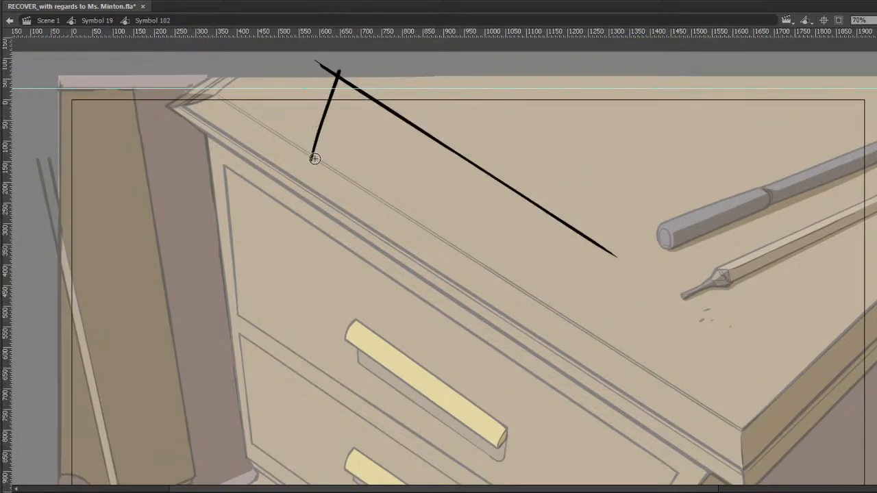
key(ctrl+z)
Rotate and reposition the diagonal black line so it descends from above the dresser's back edge to the middle of the dresser top.
key(q)
drag(618, 159, 588, 179)
key(b)
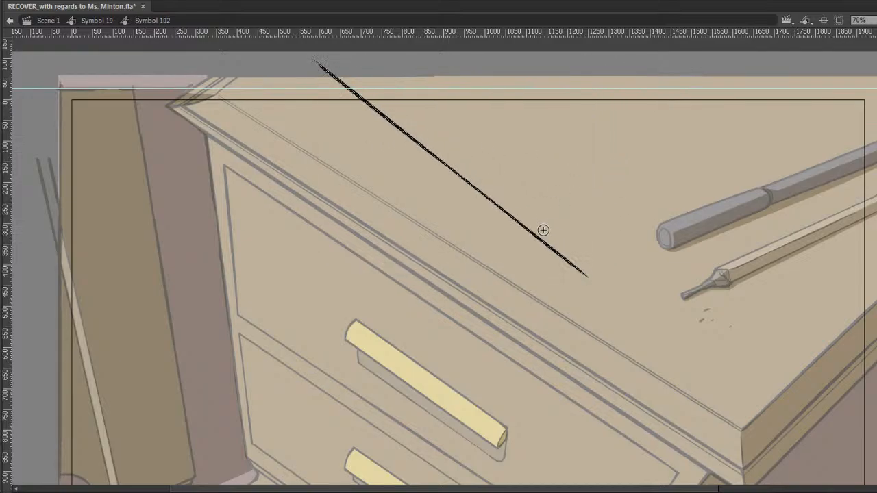
key(v)
mouse_move(535, 247)
mouse_down()
mouse_move(551, 249)
mouse_move(528, 258)
mouse_up()
key(ctrl+z)
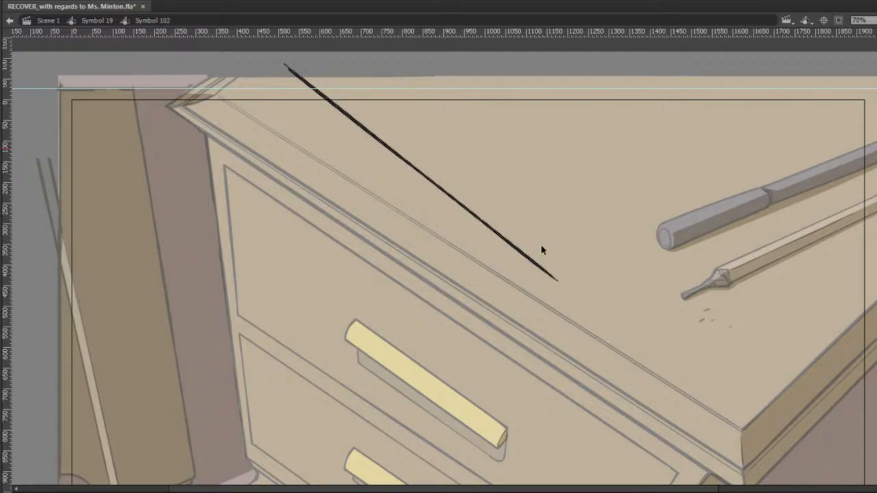
click(574, 215)
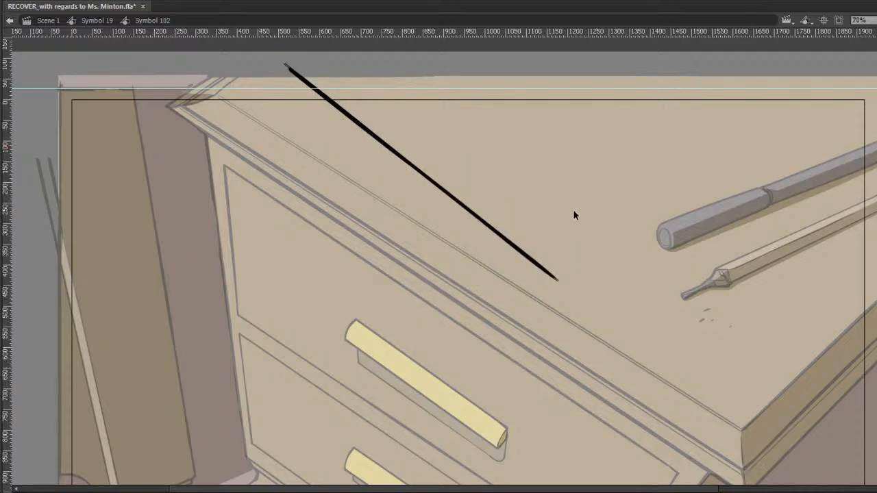
click(552, 278)
key(q)
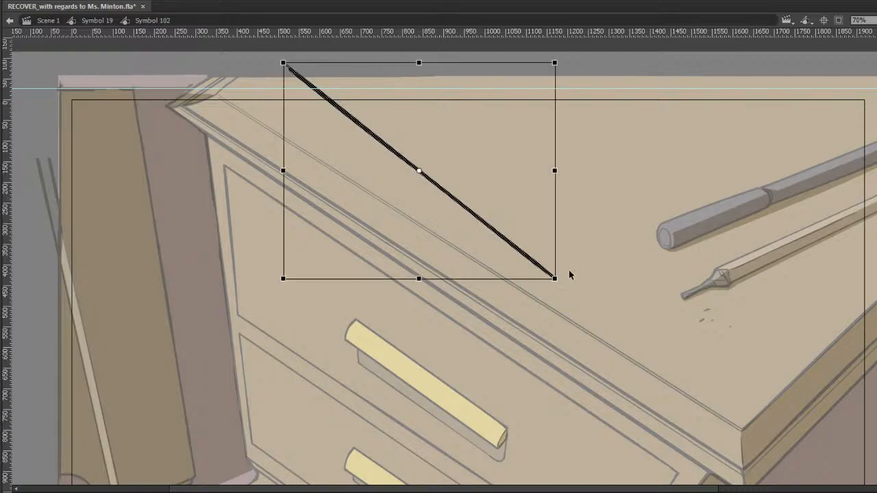
mouse_move(564, 293)
mouse_down()
mouse_move(572, 287)
mouse_move(539, 262)
mouse_move(795, 142)
mouse_up()
Draw a straight line rising from the diagonal's lower end to the far edge, and close the outline with a horizontal back line and short side.
key(b)
key(v)
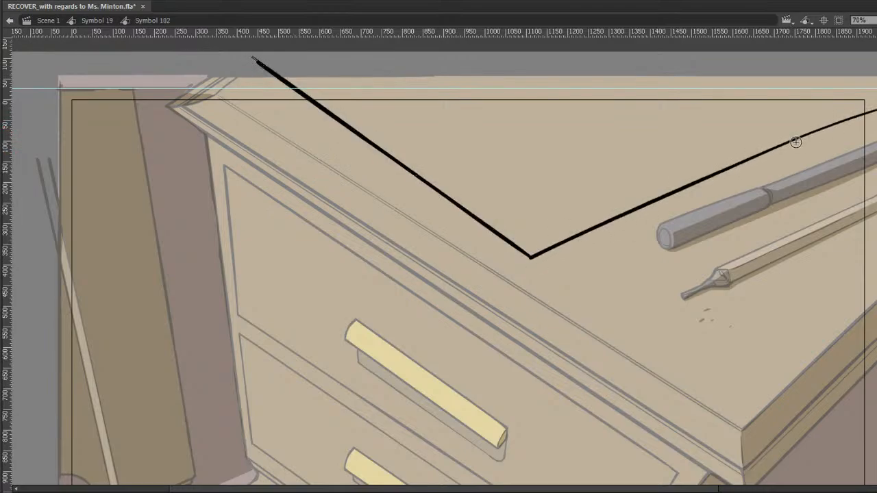
key(ctrl+z)
drag(531, 256, 876, 89)
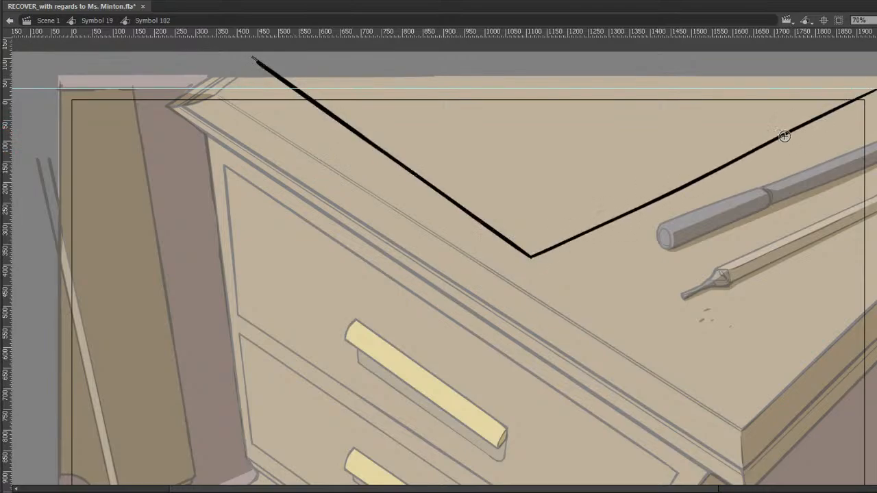
mouse_move(246, 75)
mouse_down()
mouse_move(867, 76)
mouse_move(865, 98)
mouse_up()
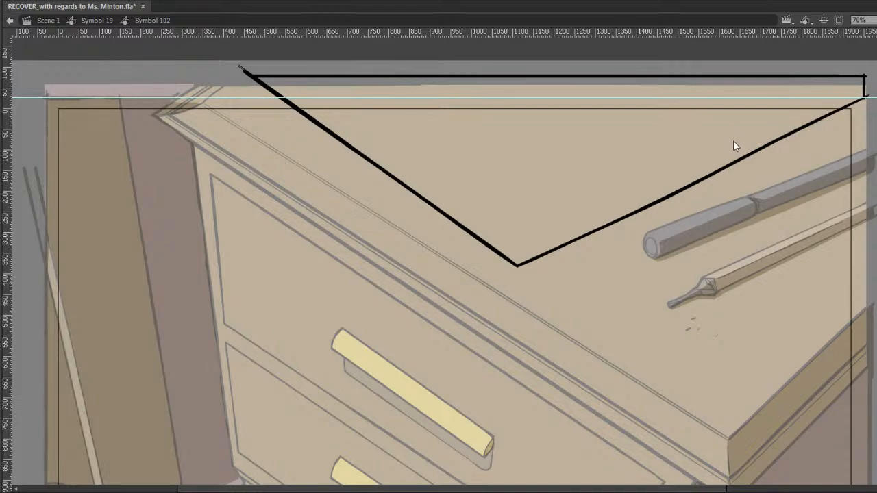
double_click(587, 233)
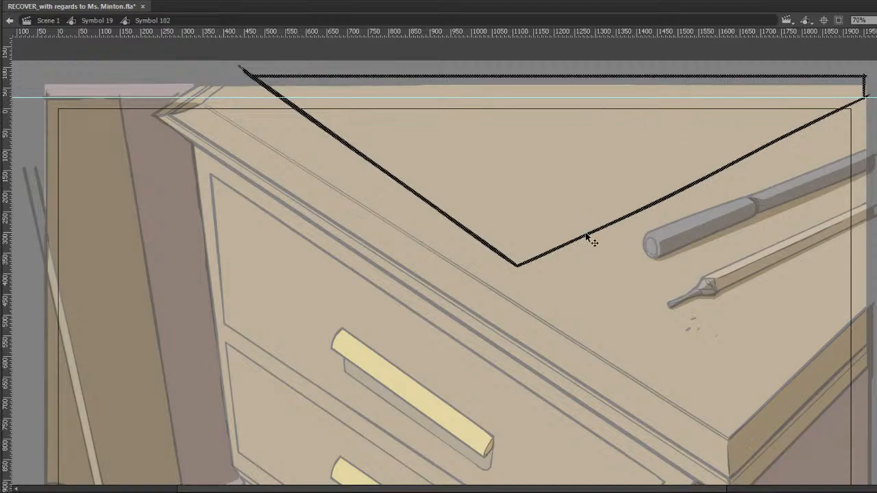
key(b)
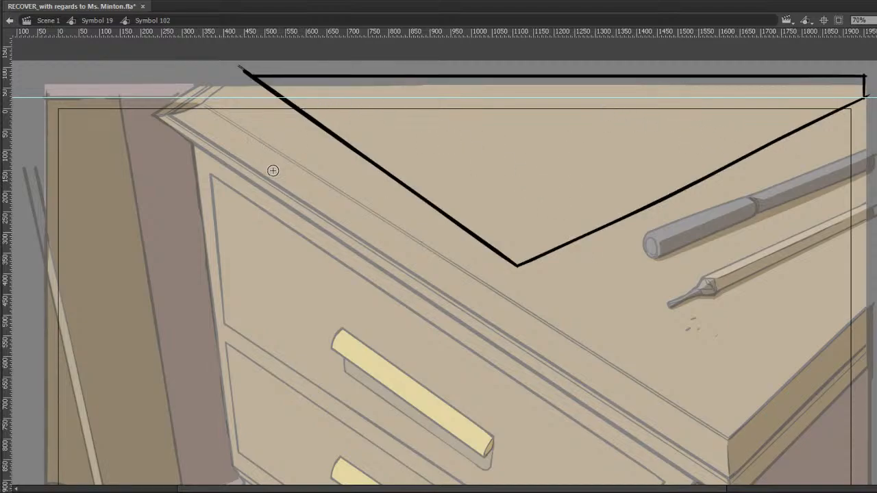
Draw a vertical edge dropping from the upper part of the slanted line past the dresser's front edge.
drag(268, 198, 279, 93)
key(ctrl+z)
drag(273, 203, 278, 100)
key(ctrl+z)
drag(274, 201, 275, 94)
Draw a slightly arched line from the vertical edge's lower end to the slanted line, redrawing it until the curve is smooth.
drag(274, 203, 364, 180)
key(ctrl+z)
drag(274, 200, 413, 190)
drag(537, 234, 713, 210)
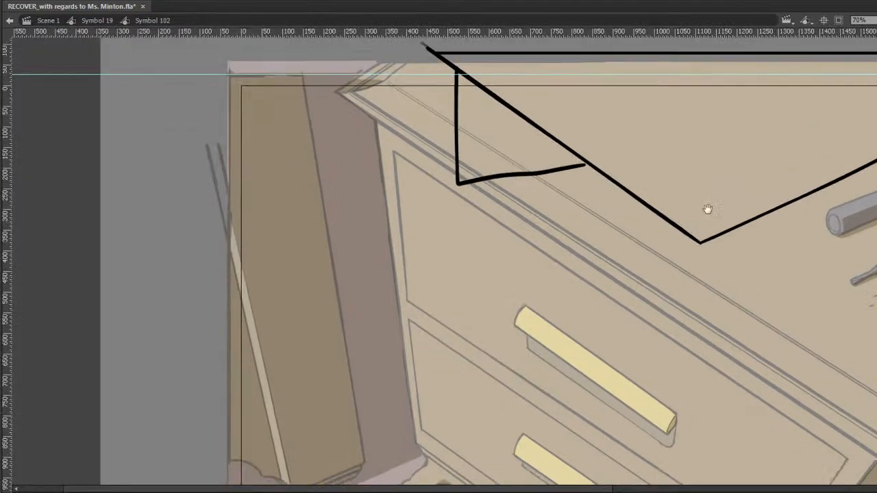
key(ctrl+z)
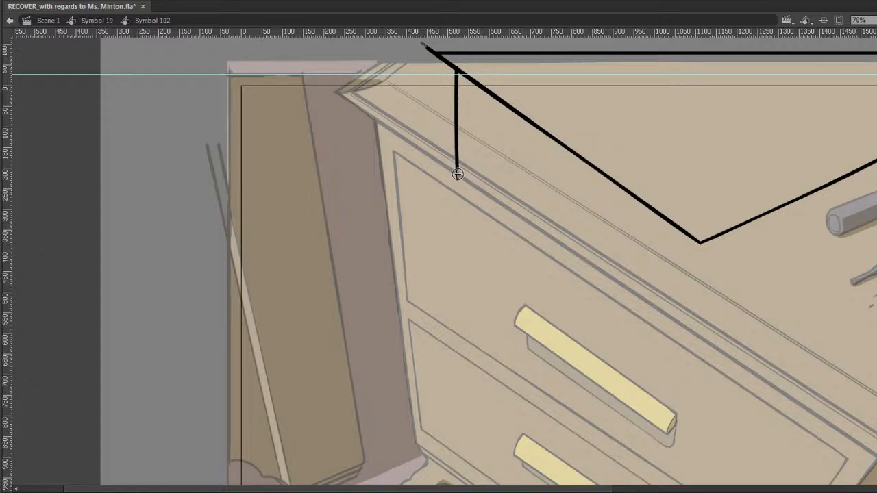
drag(459, 182, 577, 164)
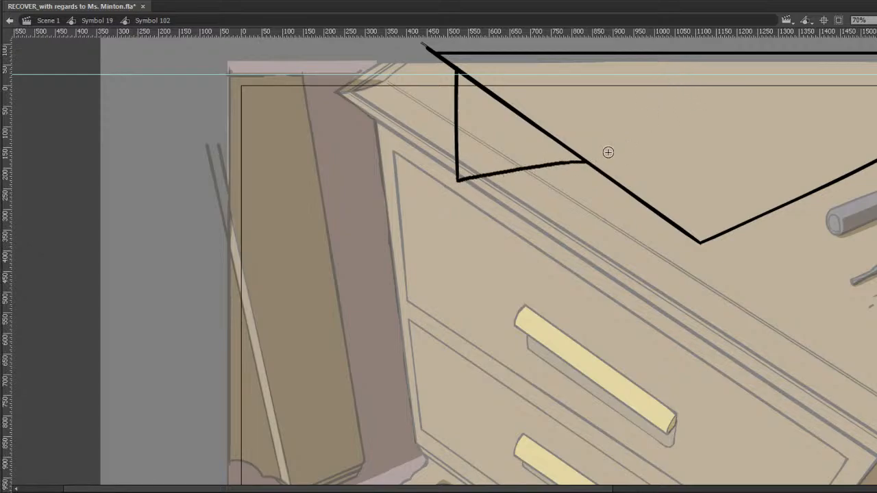
drag(678, 161, 617, 190)
key(ctrl+z)
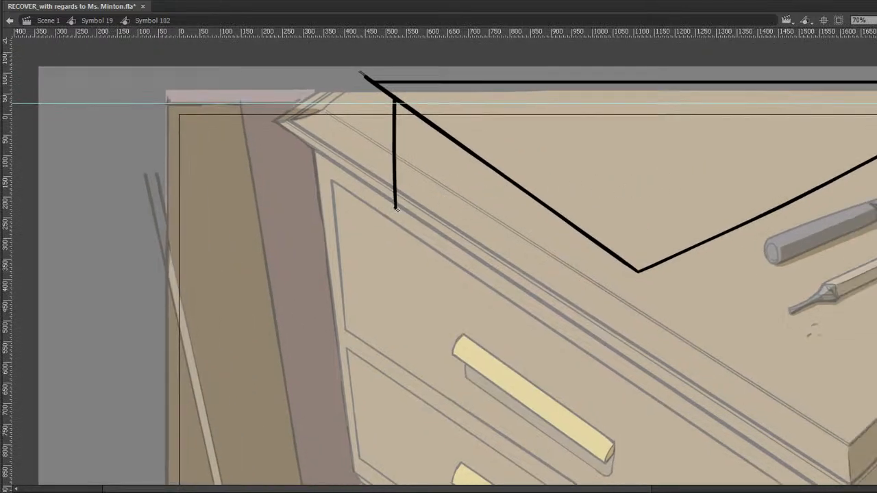
drag(396, 209, 479, 188)
drag(559, 202, 689, 188)
key(ctrl+z)
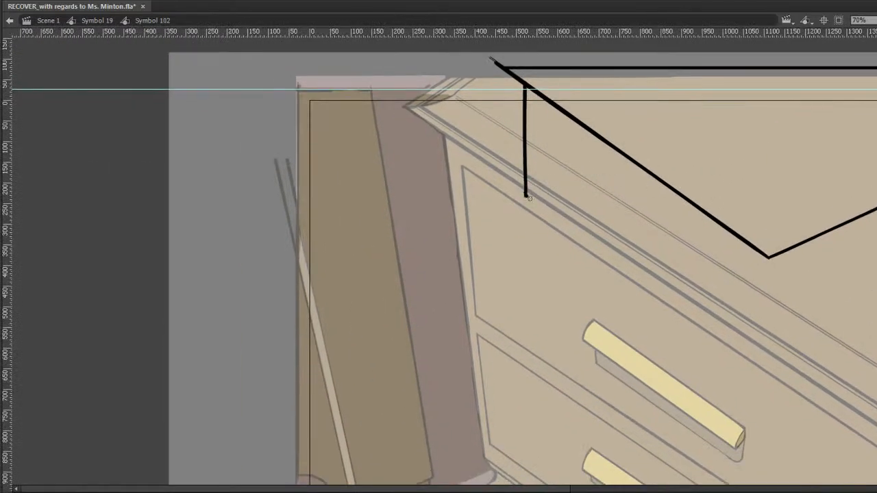
drag(526, 198, 659, 190)
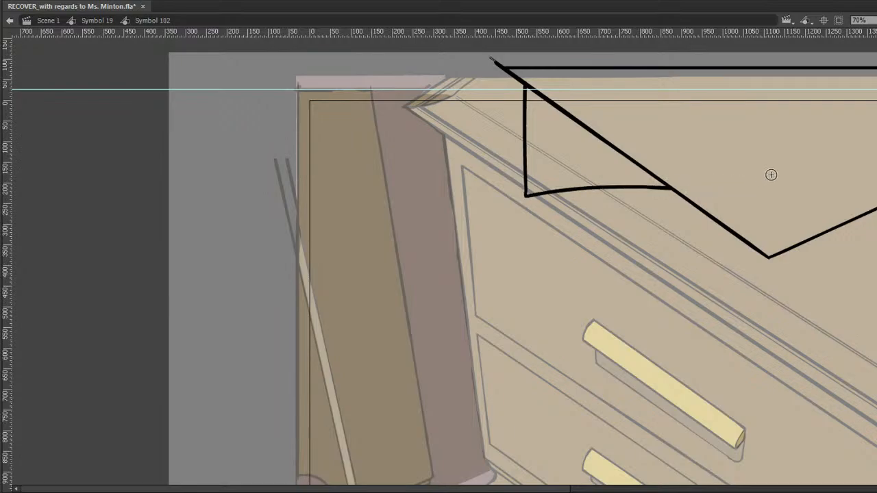
Add a short curved stroke at the outline's front corner and a thinner line just inside and parallel to the slanted edge.
drag(719, 170, 530, 163)
drag(688, 170, 683, 133)
drag(688, 264, 683, 277)
mouse_move(704, 236)
mouse_down()
mouse_move(714, 317)
mouse_move(725, 323)
mouse_up()
drag(595, 314, 592, 296)
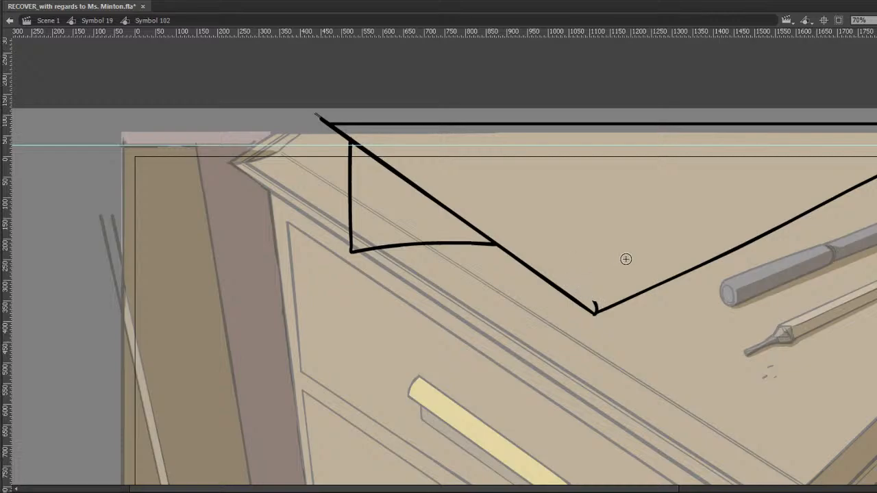
drag(622, 248, 622, 131)
key(q)
click(623, 213)
mouse_move(636, 268)
mouse_down()
mouse_move(669, 249)
mouse_move(668, 229)
mouse_move(582, 243)
mouse_move(535, 198)
mouse_move(433, 187)
mouse_move(492, 238)
mouse_move(600, 306)
mouse_up()
click(613, 286)
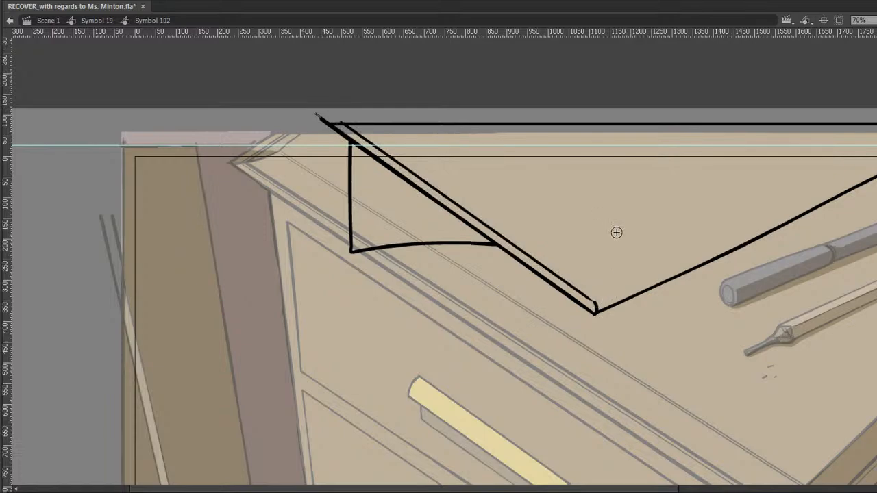
Paste a copy of the thin slanted line, raise it well above the original and rotate it to a slightly flatter angle.
key(ctrl+v)
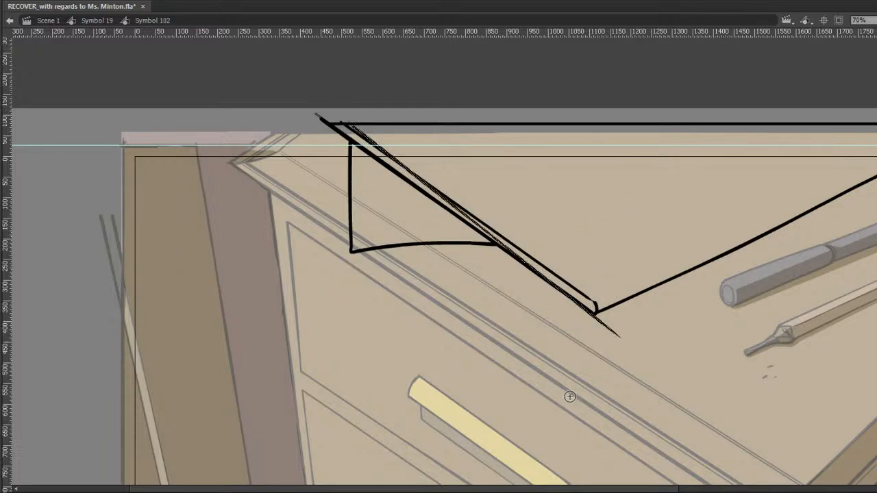
key(shift+Up)
key(shift+Up)
key(shift+Up)
key(shift+Up)
key(shift+Up)
key(shift+Up)
key(shift+Up)
key(q)
drag(619, 200, 610, 145)
click(605, 252)
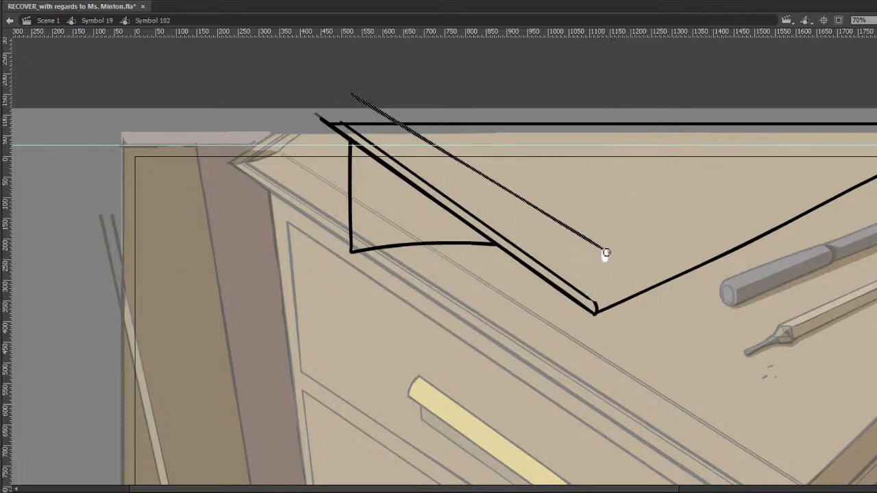
drag(607, 253, 610, 249)
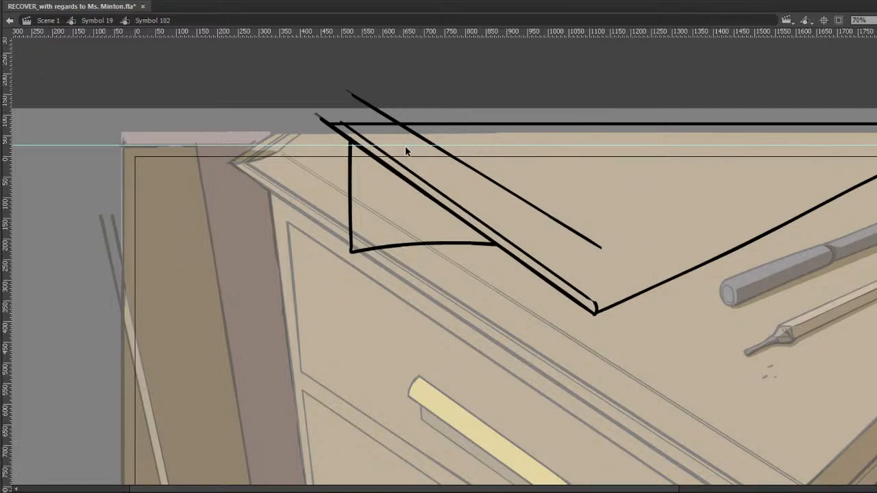
Duplicate part of the raised line in place, nudge the copy slightly higher and join both lower ends with a rounded stroke.
drag(405, 148, 427, 128)
key(ctrl+c)
key(ctrl+shift+v)
key(shift+Up)
key(shift+Up)
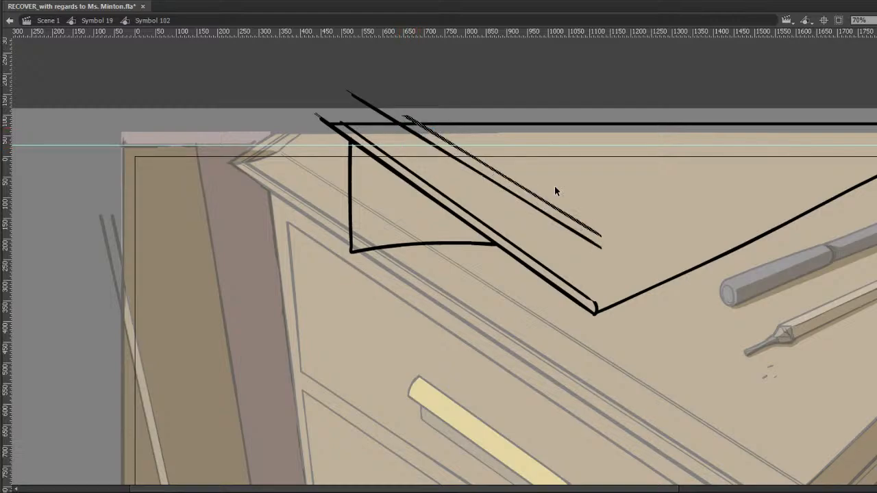
key(q)
key(b)
drag(605, 239, 602, 237)
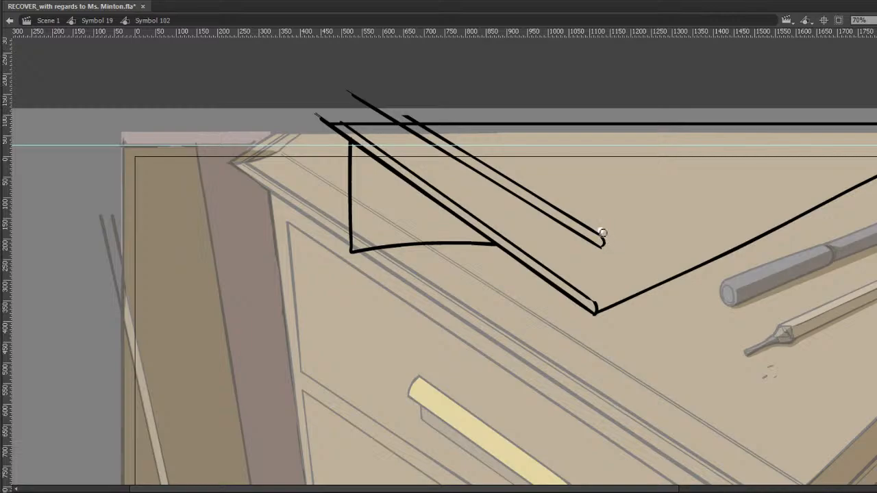
drag(602, 235, 601, 248)
Draw the curved moulding profile down to the front corner and add thin tapered detail strokes along the slanted side.
key(e)
mouse_move(593, 288)
mouse_down()
mouse_move(597, 267)
mouse_move(606, 278)
mouse_move(567, 256)
mouse_up()
key(b)
mouse_move(550, 240)
mouse_down()
mouse_move(598, 272)
mouse_move(604, 239)
mouse_up()
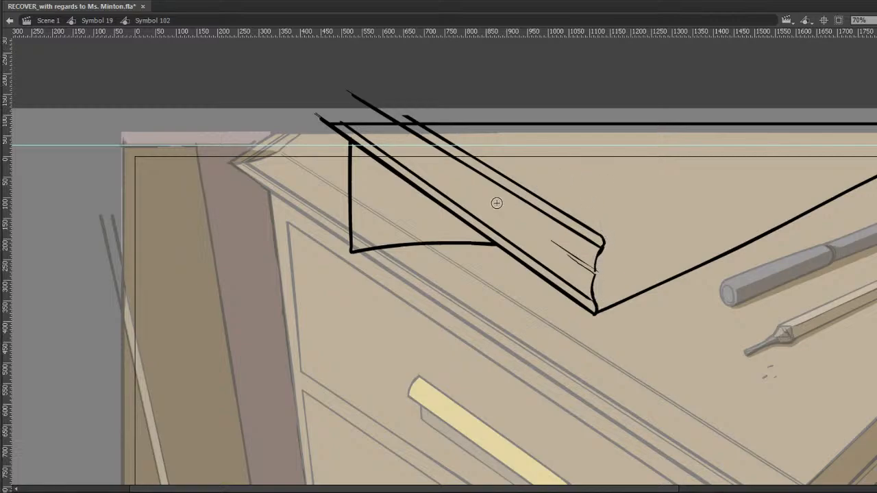
mouse_move(440, 162)
mouse_down()
mouse_move(661, 318)
mouse_move(565, 230)
mouse_move(596, 257)
mouse_up()
key(ctrl+z)
key(ctrl+z)
key(ctrl+z)
drag(489, 195, 596, 257)
Draw the upper edge of the other side from the rounded corner to the back line, with thin tapered detail strokes just above it.
drag(717, 224, 690, 211)
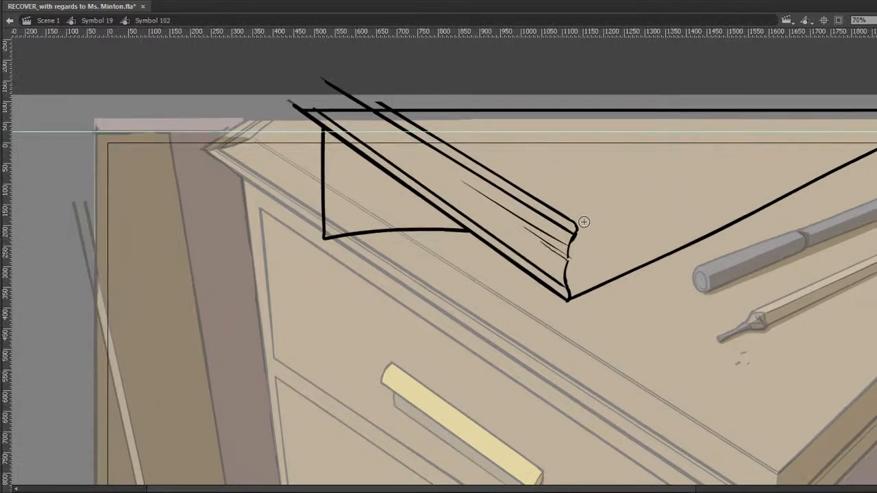
drag(574, 220, 819, 109)
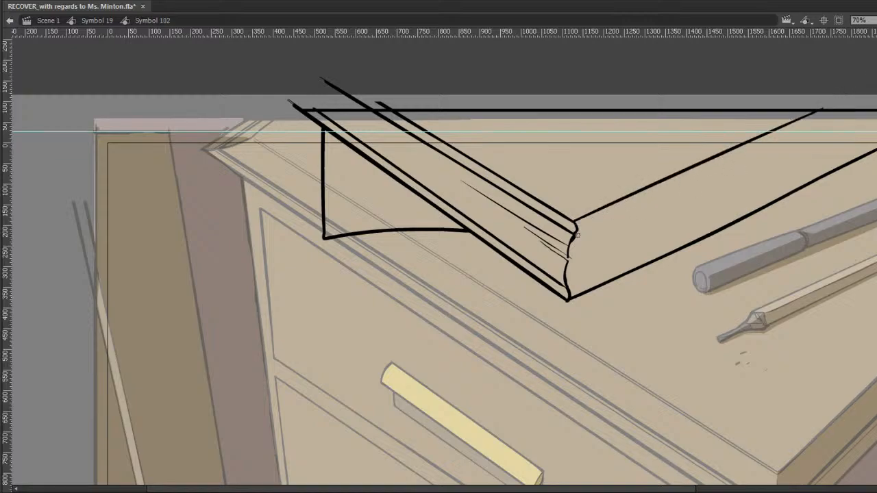
drag(577, 230, 865, 98)
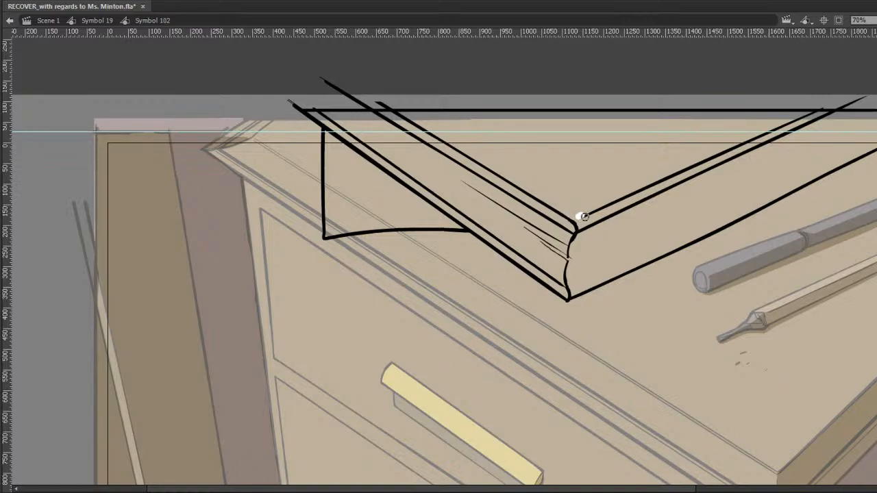
drag(583, 217, 727, 144)
drag(621, 198, 705, 159)
drag(634, 191, 774, 123)
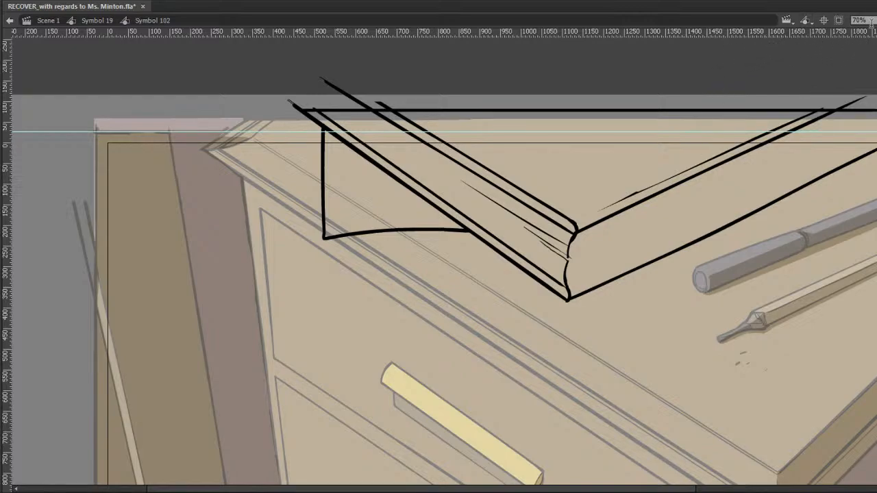
Draw a straight line from the bottom of the curved profile, just inside and parallel to the other side's lower edge.
drag(824, 133, 798, 132)
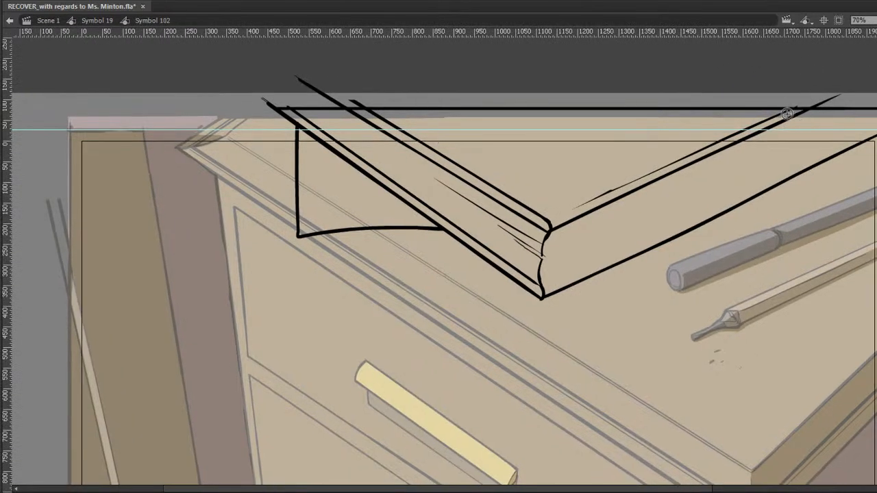
scroll(773, 165, down, 2)
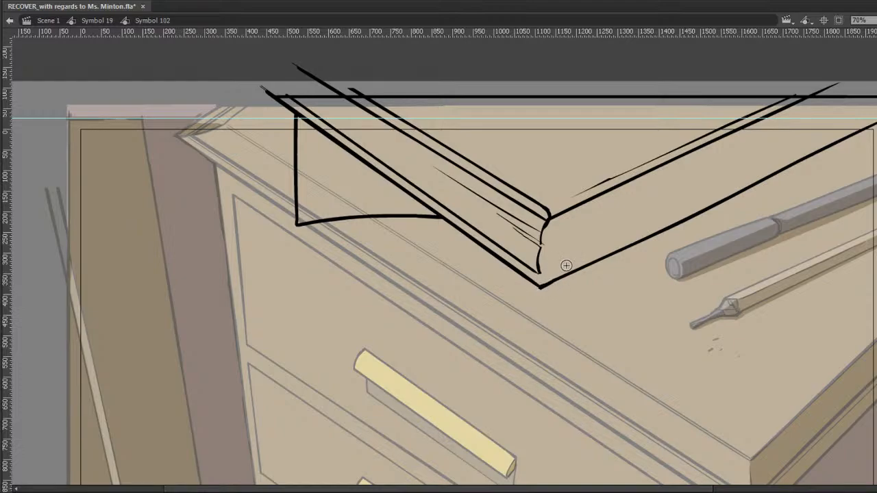
drag(543, 273, 720, 184)
key(ctrl+z)
drag(542, 272, 855, 121)
key(ctrl+z)
drag(541, 272, 825, 127)
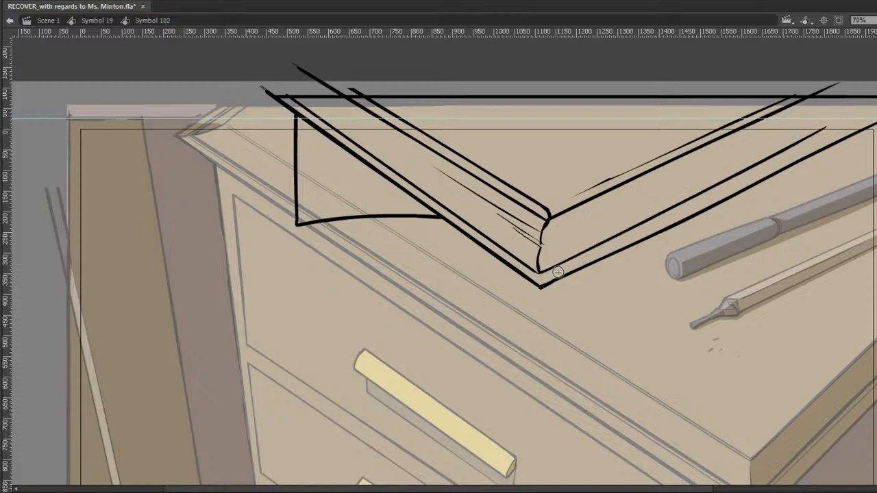
Extend the line just inside the right side's lower edge so it runs from the curved profile past the canvas's right border.
drag(552, 257, 541, 275)
shift+click(642, 224)
drag(828, 200, 837, 200)
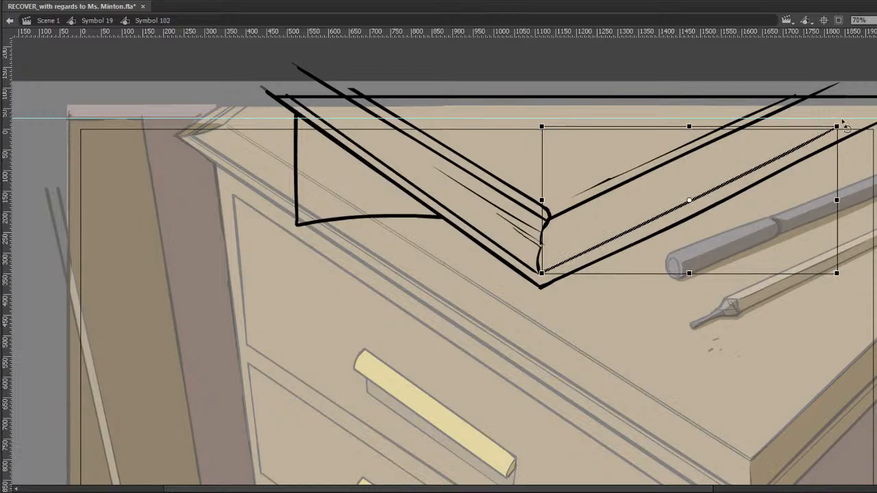
click(843, 122)
drag(834, 126, 865, 110)
click(818, 137)
key(b)
drag(821, 136, 876, 108)
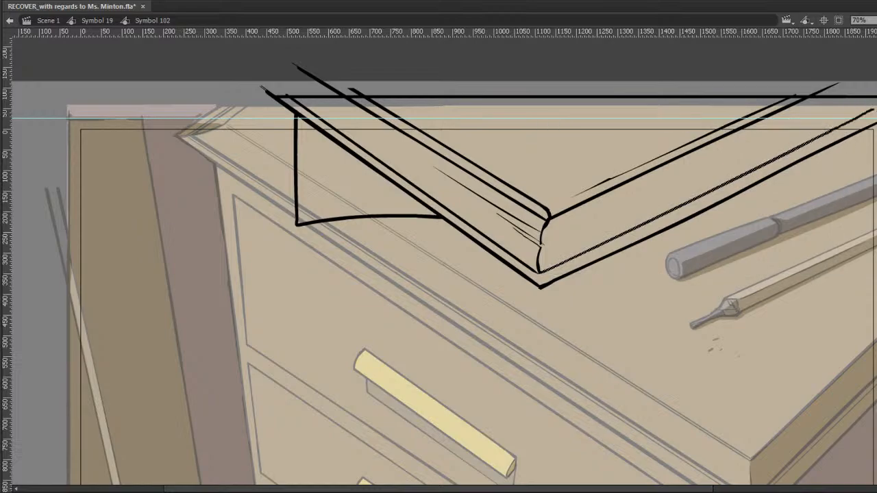
drag(821, 134, 876, 108)
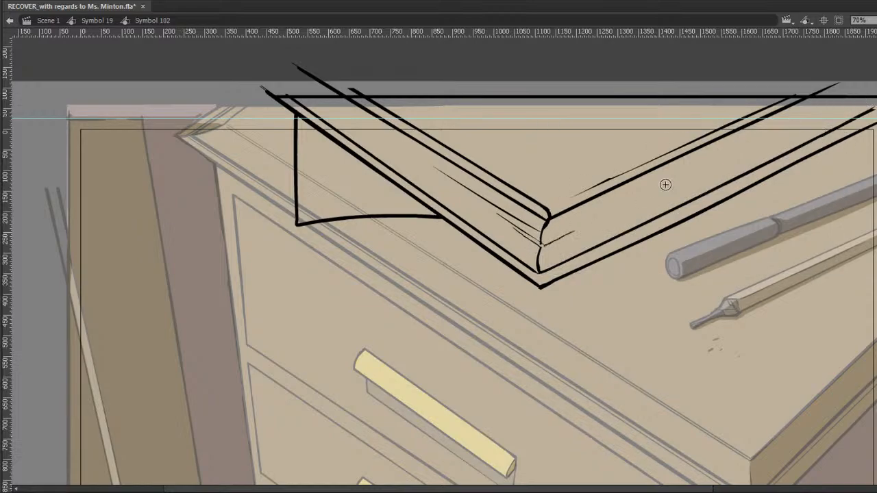
Draw thin tapered detail strokes along the face of the object's right side, from the curved corner profile to the far end.
drag(607, 209, 693, 169)
key(ctrl+z)
key(ctrl+z)
mouse_move(583, 227)
mouse_down()
mouse_move(675, 185)
mouse_move(648, 190)
mouse_up()
key(ctrl+z)
key(ctrl+z)
drag(568, 235, 663, 187)
drag(610, 207, 708, 162)
key(ctrl+z)
mouse_move(540, 257)
mouse_down()
mouse_move(611, 219)
mouse_move(603, 229)
mouse_up()
key(ctrl+z)
drag(696, 176, 872, 90)
drag(749, 143, 811, 110)
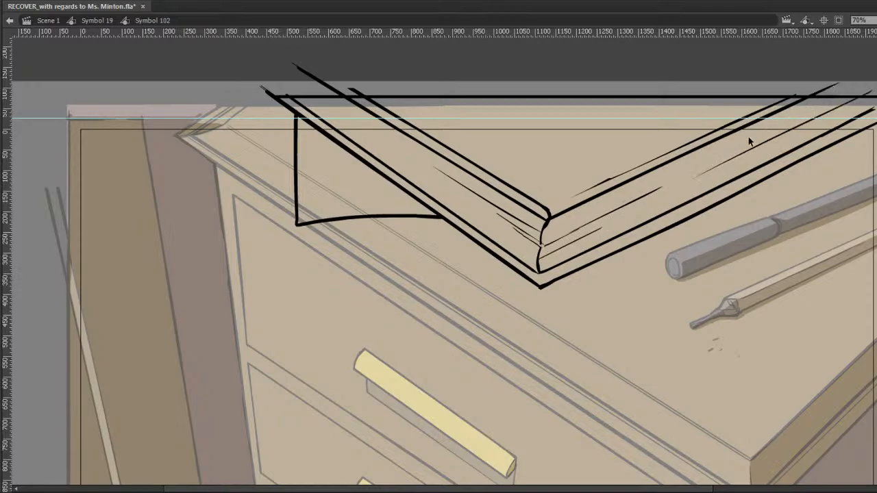
drag(718, 163, 823, 108)
Touch up the rounded front corner and its curved profile, and close the far right end with a short vertical stroke.
drag(555, 212, 556, 214)
drag(547, 202, 555, 210)
drag(459, 308, 438, 220)
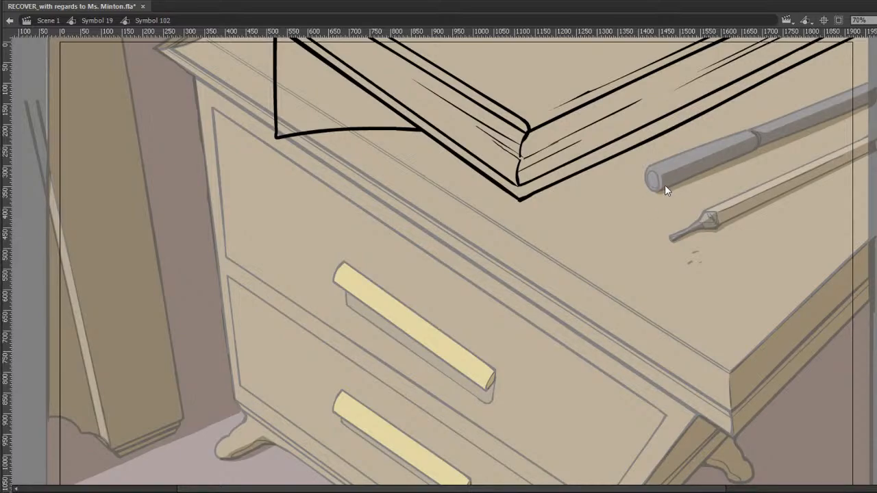
drag(611, 201, 611, 263)
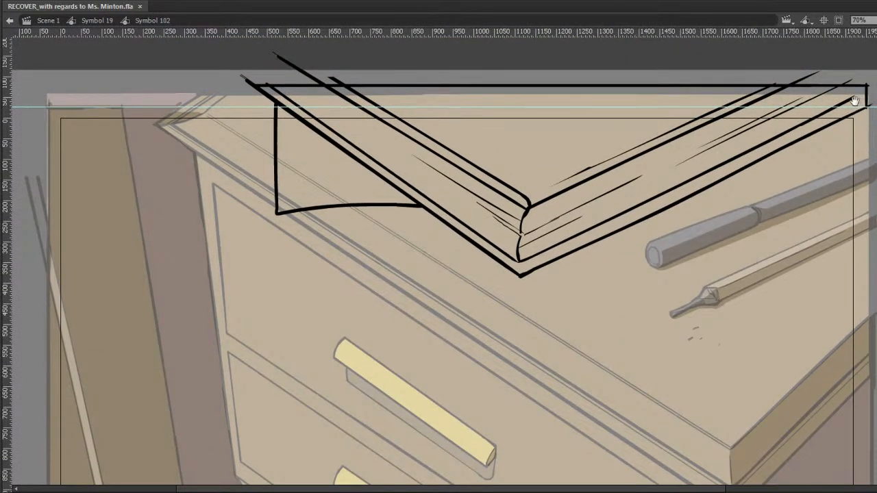
drag(838, 106, 874, 86)
drag(529, 210, 521, 235)
scroll(774, 115, down, 3)
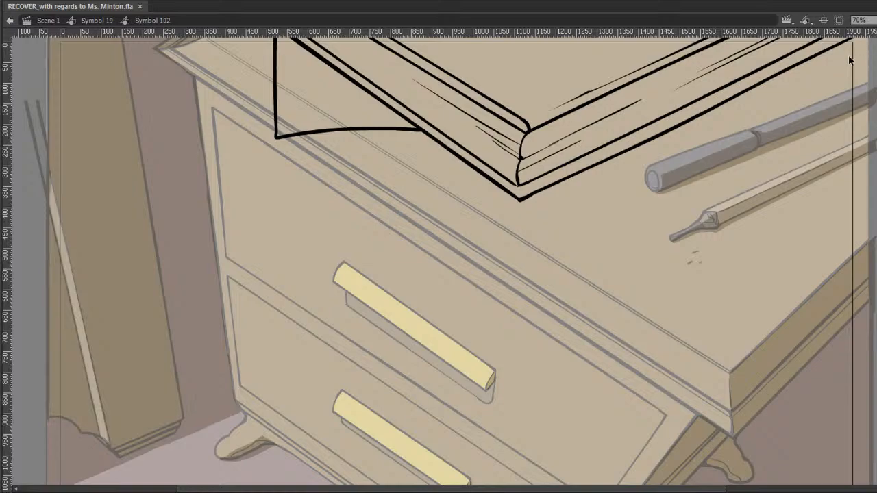
drag(788, 70, 790, 76)
Sample a reddish-brown fill colour from the study artwork in Scene 1 and return to Symbol 19.
double_click(534, 245)
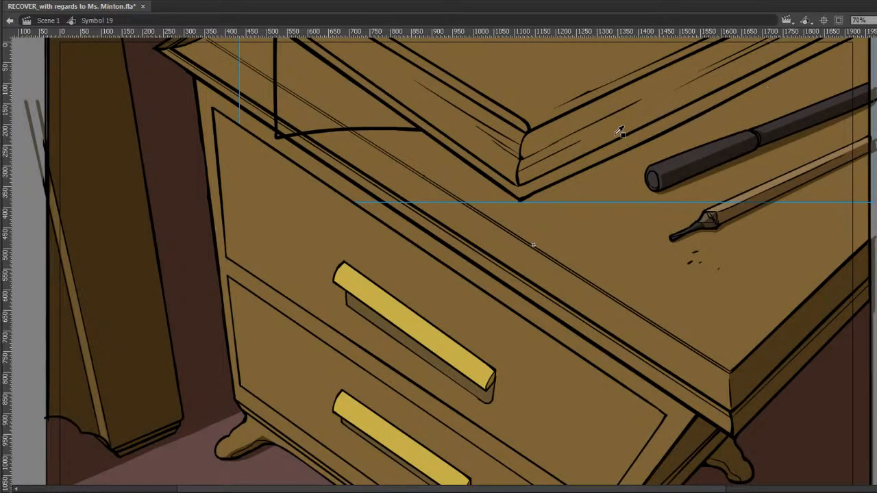
click(761, 91)
double_click(875, 69)
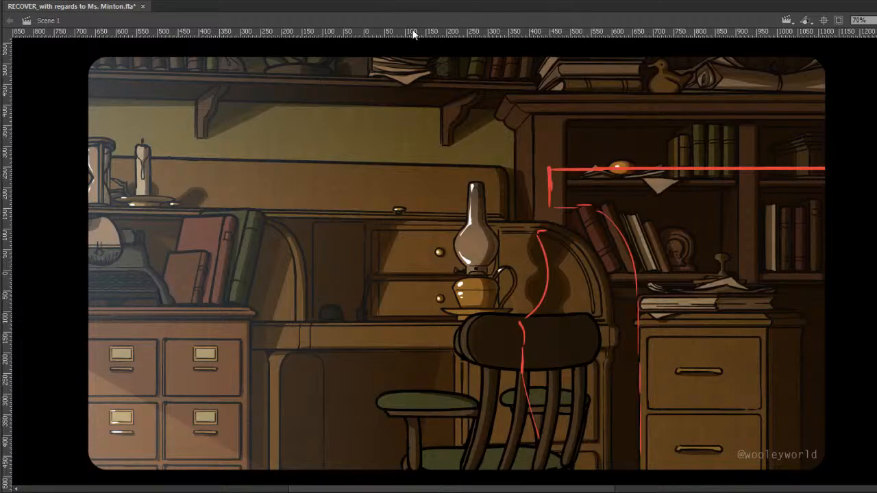
double_click(691, 272)
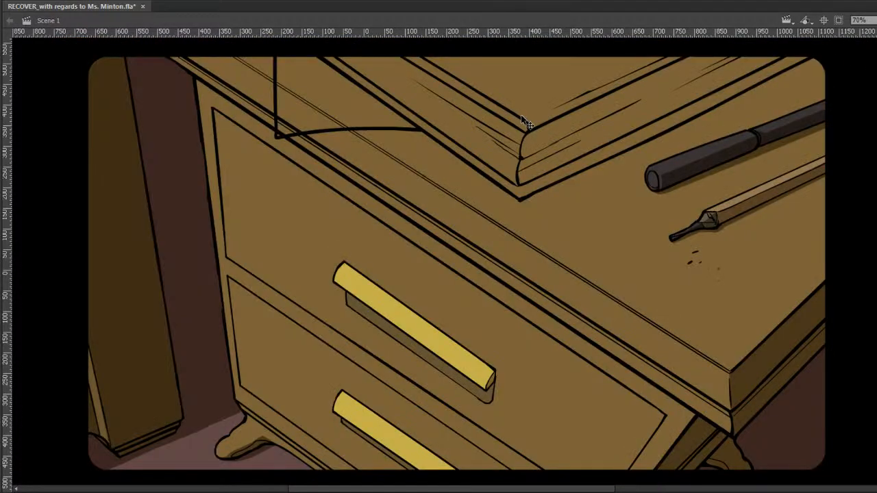
double_click(521, 115)
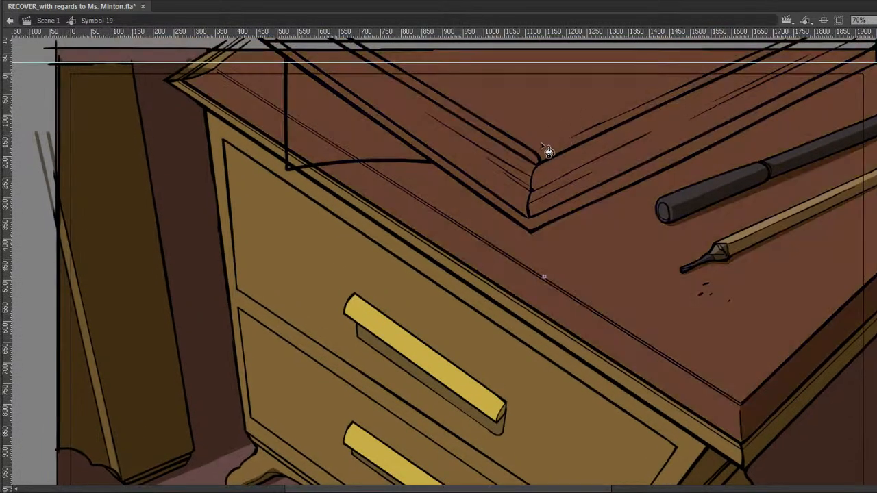
click(532, 168)
click(533, 155)
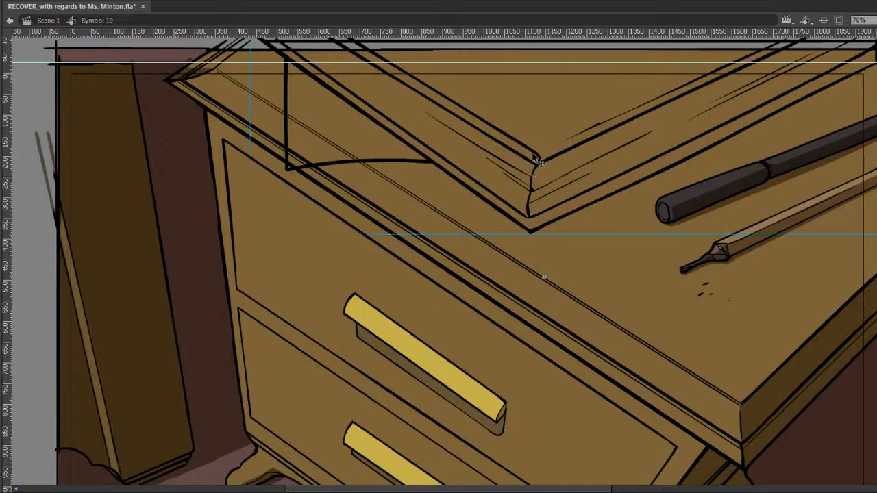
In Symbol 102, fill the book's top cover and the lower cover edge with the sampled reddish brown.
double_click(534, 149)
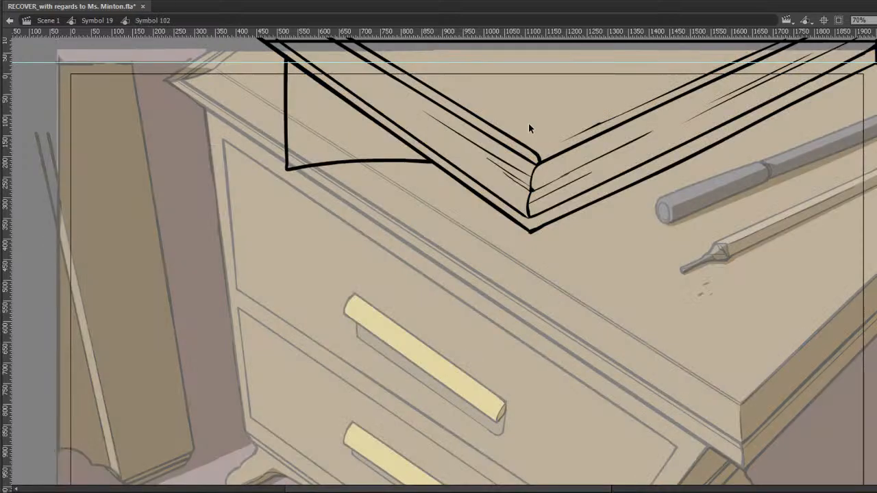
click(533, 111)
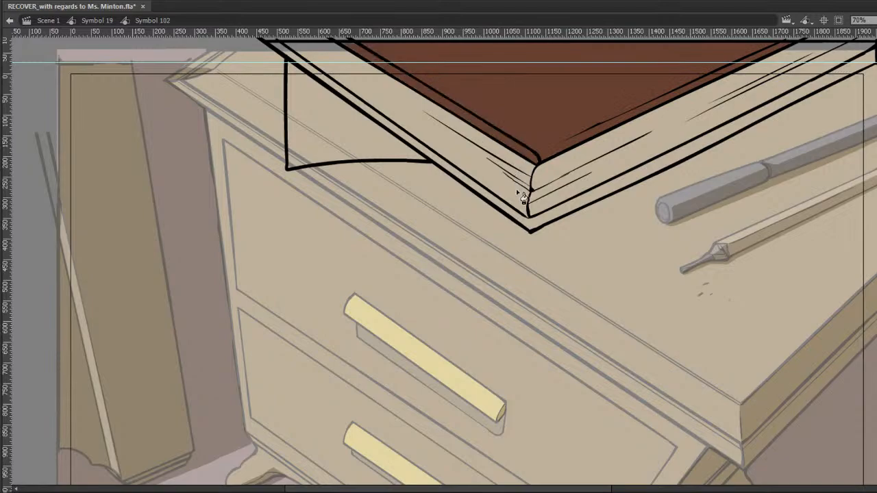
click(529, 221)
drag(551, 146, 550, 165)
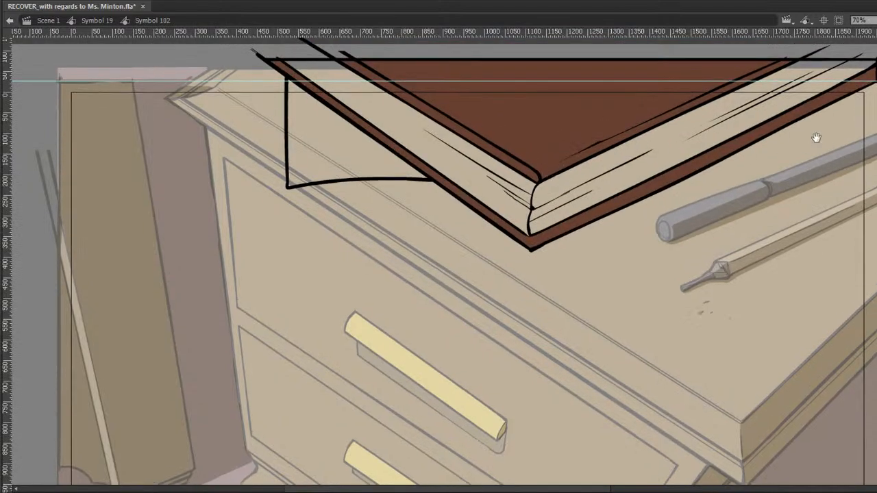
Sample the off-white of the paper stack in Scene 1's study artwork, return to Symbol 19 and undo the stray fill on the dresser top.
drag(830, 128, 823, 118)
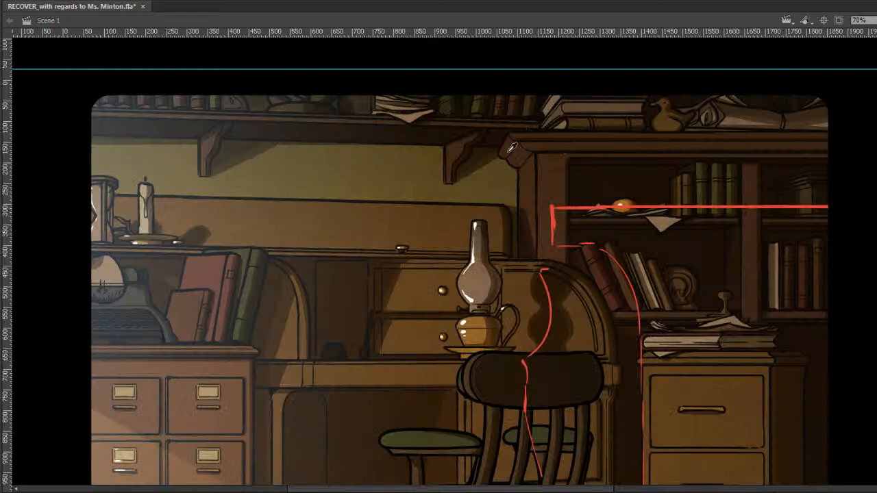
double_click(728, 342)
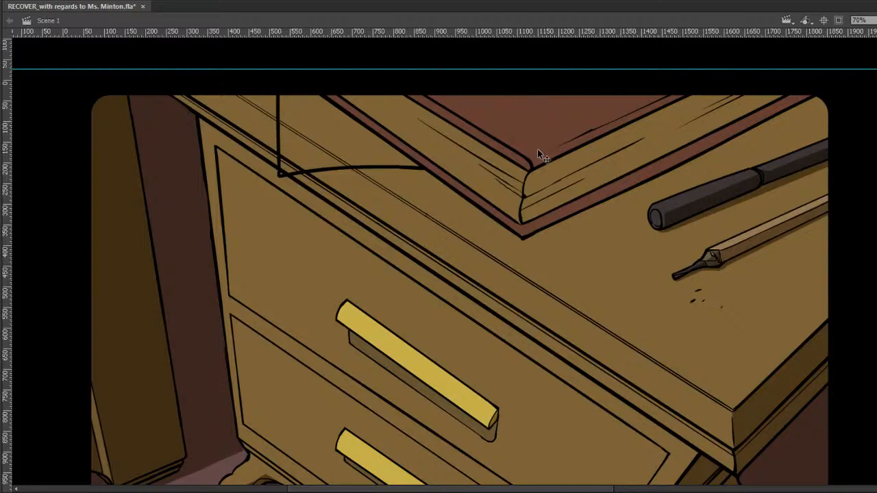
double_click(538, 150)
key(k)
click(518, 184)
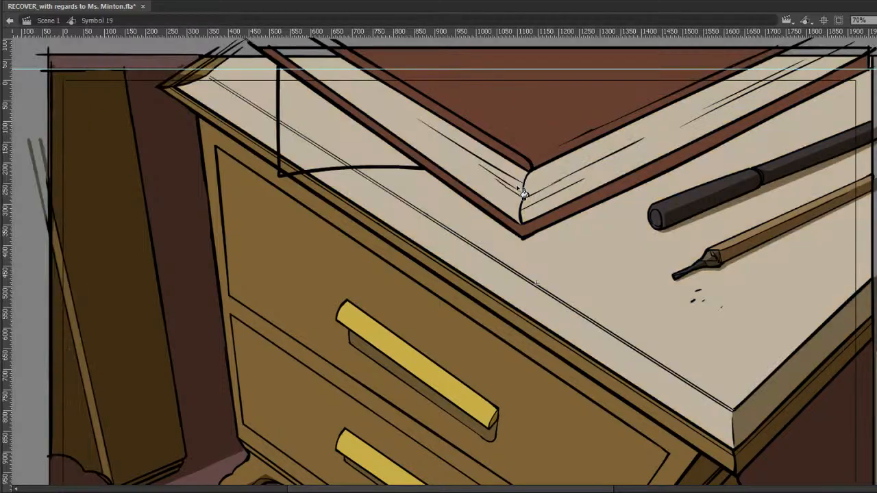
key(ctrl+z)
key(v)
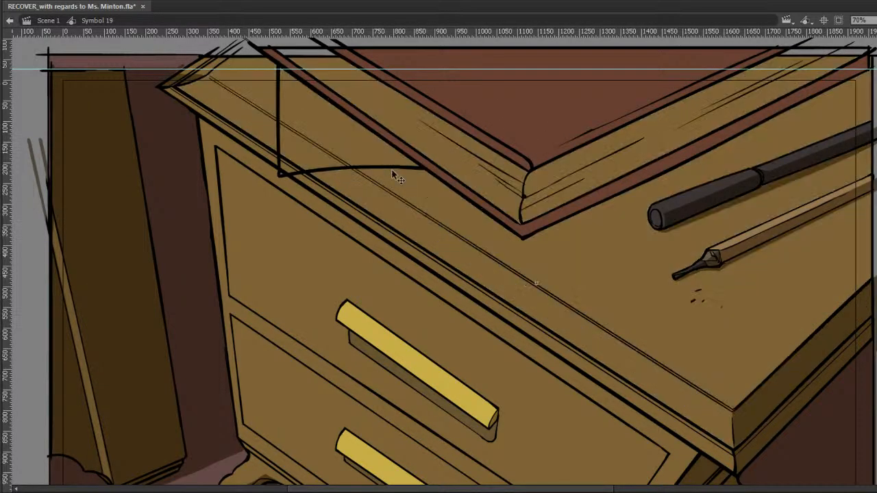
In Symbol 102, fill both page sides of the book and the loose sheet hanging below it with the sampled off-white.
double_click(391, 169)
key(i)
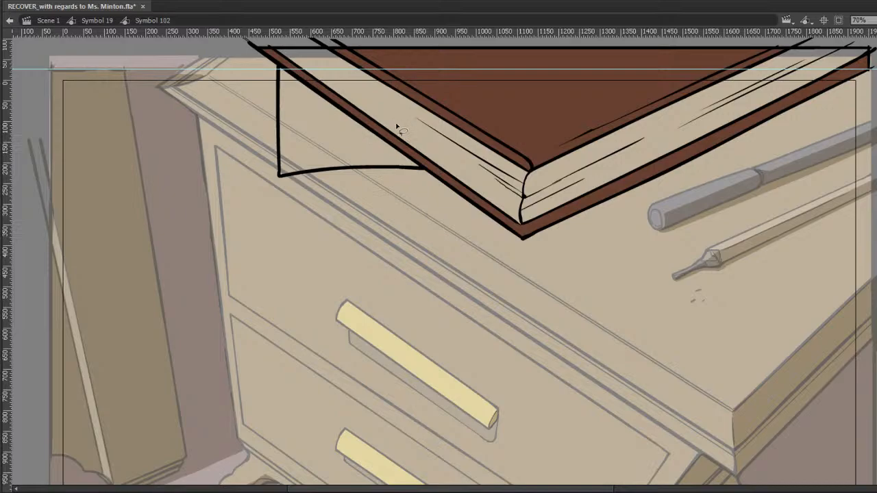
click(397, 126)
click(357, 153)
click(390, 118)
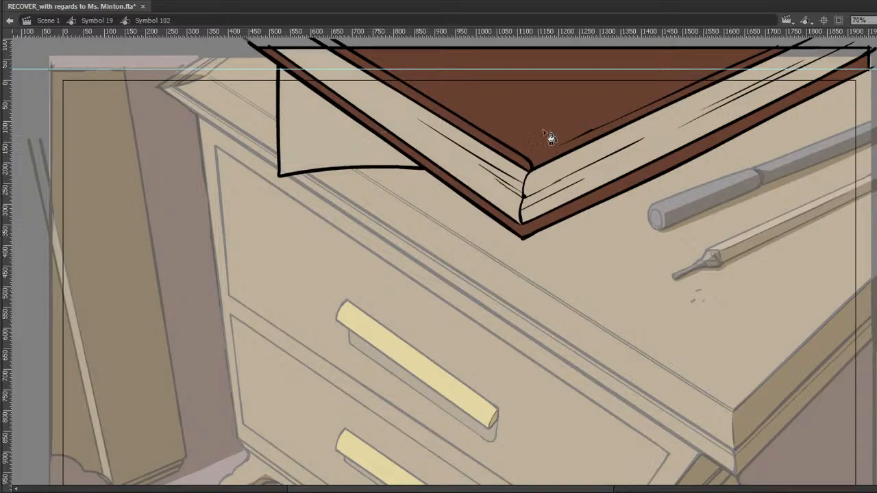
click(565, 176)
key(v)
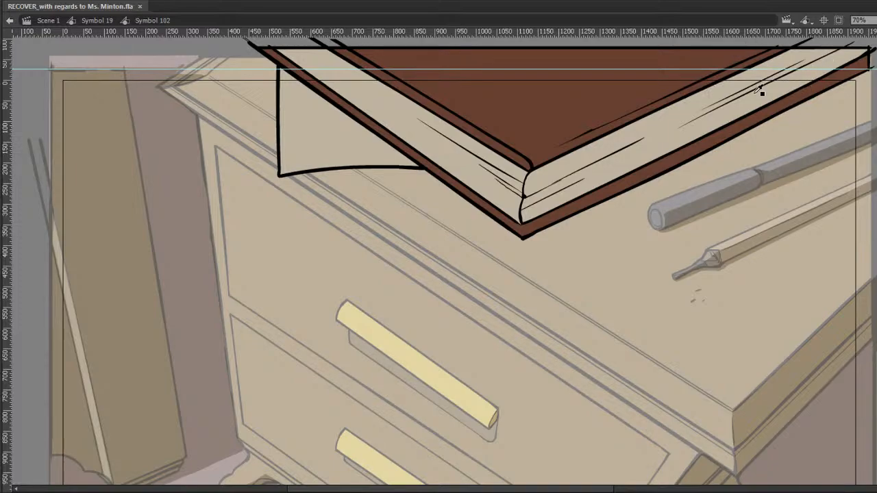
Draw the curved outlines of stacked loose sheets on the book's cover, with pointed front corners and edges running to the back.
double_click(757, 142)
click(756, 137)
mouse_move(372, 46)
mouse_down()
mouse_move(432, 82)
mouse_move(560, 94)
mouse_up()
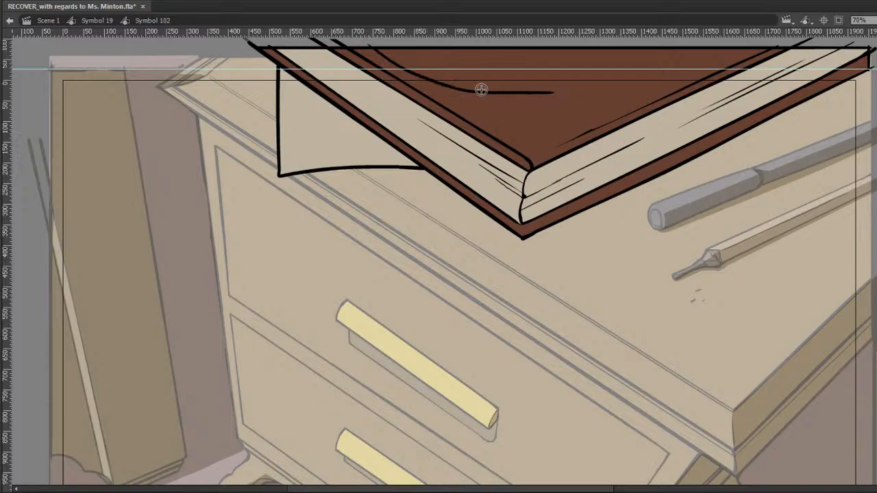
mouse_move(398, 72)
mouse_down()
mouse_move(470, 108)
mouse_move(567, 119)
mouse_move(752, 44)
mouse_up()
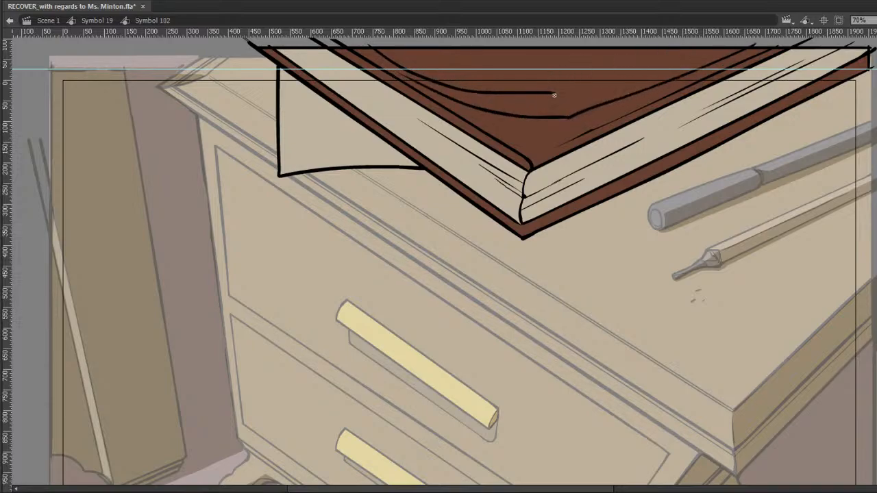
drag(552, 92, 726, 47)
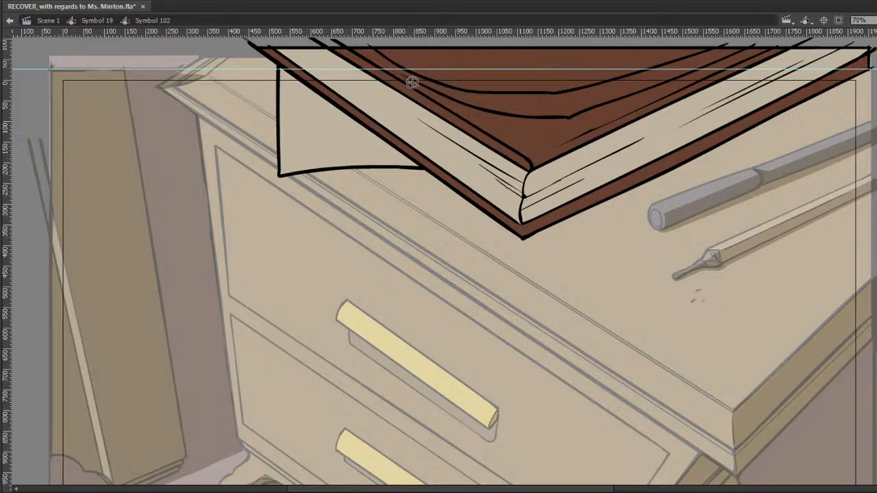
drag(422, 86, 372, 46)
drag(437, 95, 513, 134)
key(ctrl+z)
mouse_move(438, 94)
mouse_down()
mouse_move(539, 144)
mouse_move(644, 93)
mouse_up()
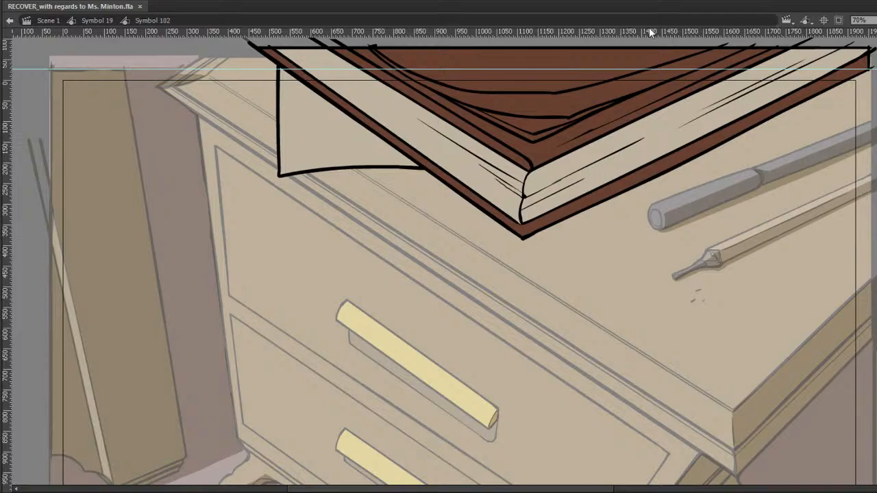
Fill the loose sheets on top of the book with the off-white paper colour.
click(376, 146)
click(524, 123)
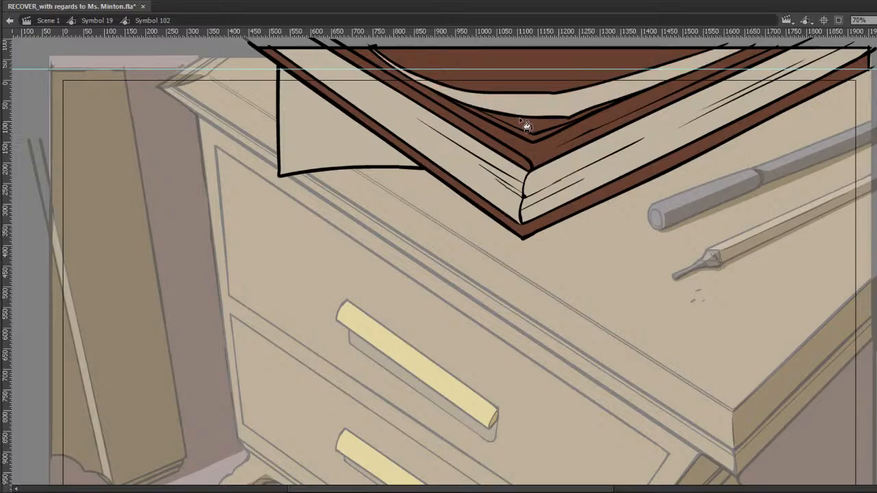
click(540, 88)
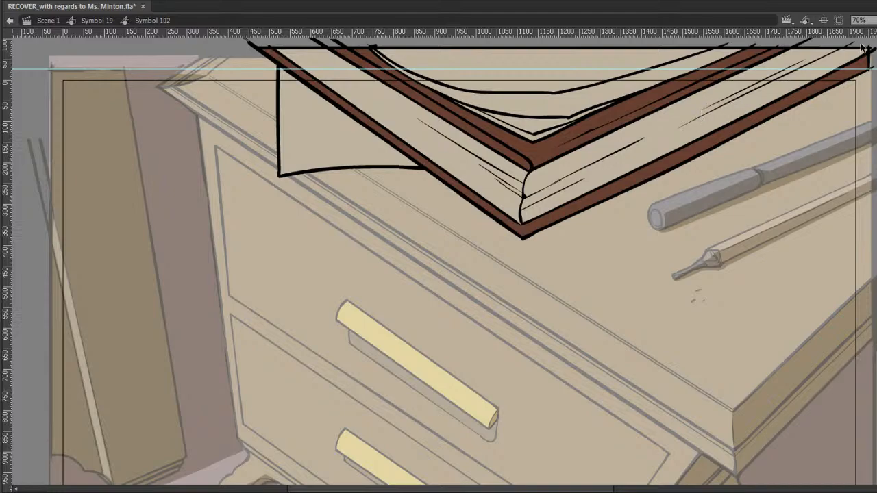
scroll(438, 261, down, 2)
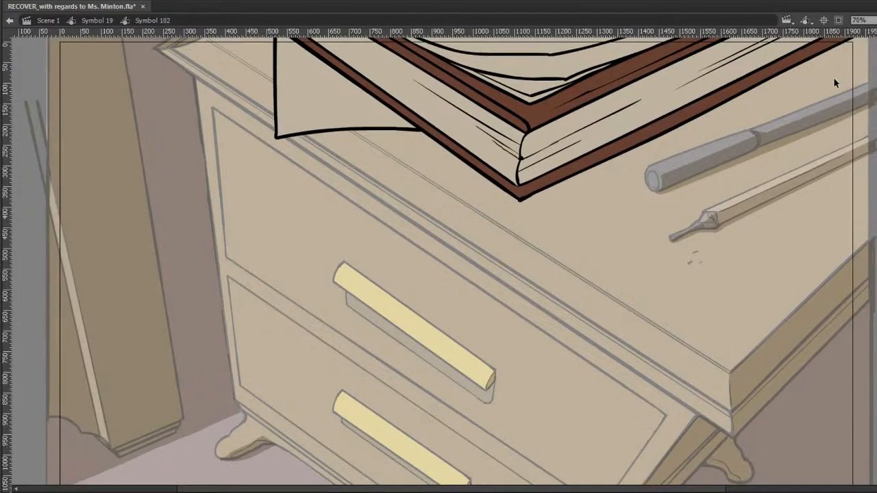
In Symbol 100, outline the book's shadow along its front corner profile and right lower edge, with a horizontal line across the back.
double_click(533, 244)
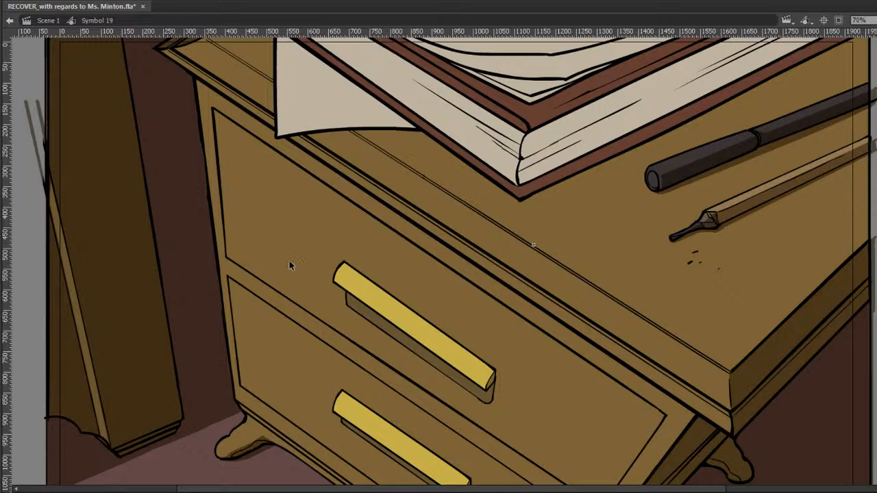
double_click(205, 270)
drag(600, 263, 609, 294)
key(b)
mouse_move(529, 230)
mouse_down()
mouse_move(539, 166)
mouse_move(533, 191)
mouse_up()
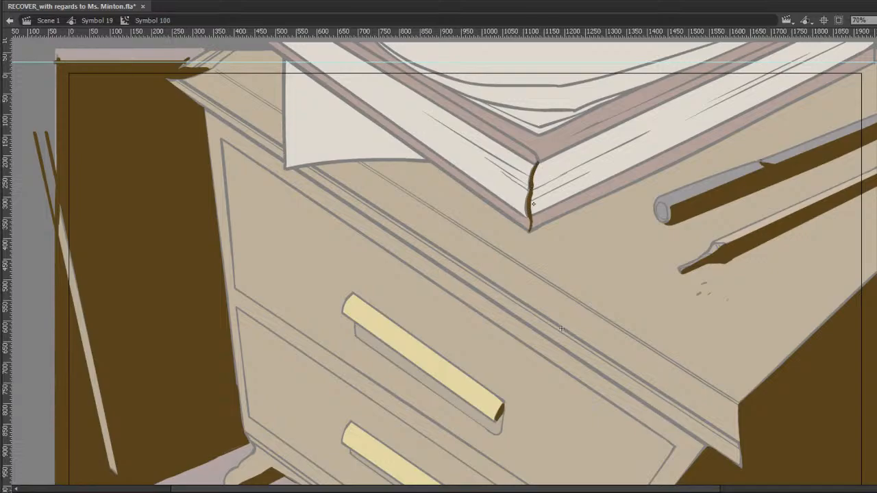
drag(531, 231, 853, 78)
key(ctrl+z)
mouse_move(787, 107)
mouse_down()
mouse_move(875, 63)
mouse_move(681, 60)
mouse_up()
drag(539, 163, 540, 130)
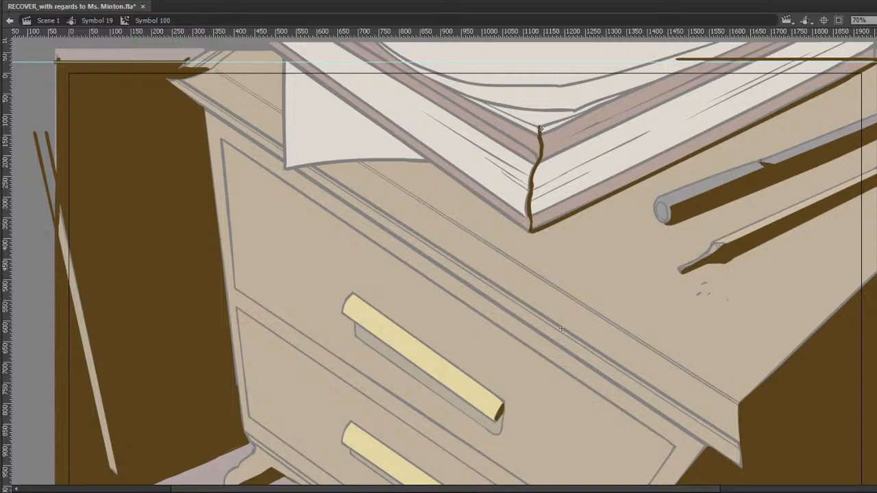
Continue the shadow outline in a zigzag across the corners of the loose sheets and extend the horizontal back line to meet it.
drag(486, 104, 534, 125)
key(ctrl+z)
drag(487, 104, 544, 128)
mouse_move(483, 102)
mouse_down()
mouse_move(580, 109)
mouse_move(562, 86)
mouse_move(597, 43)
mouse_up()
key(ctrl+z)
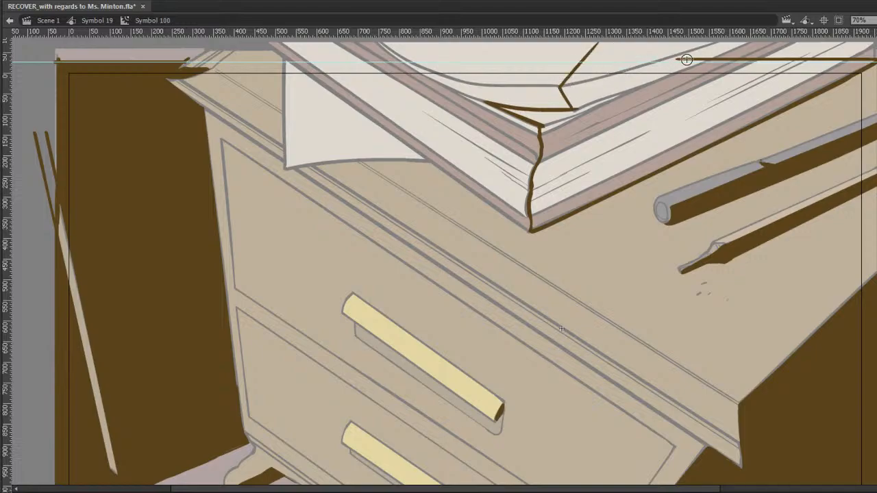
drag(682, 59, 548, 59)
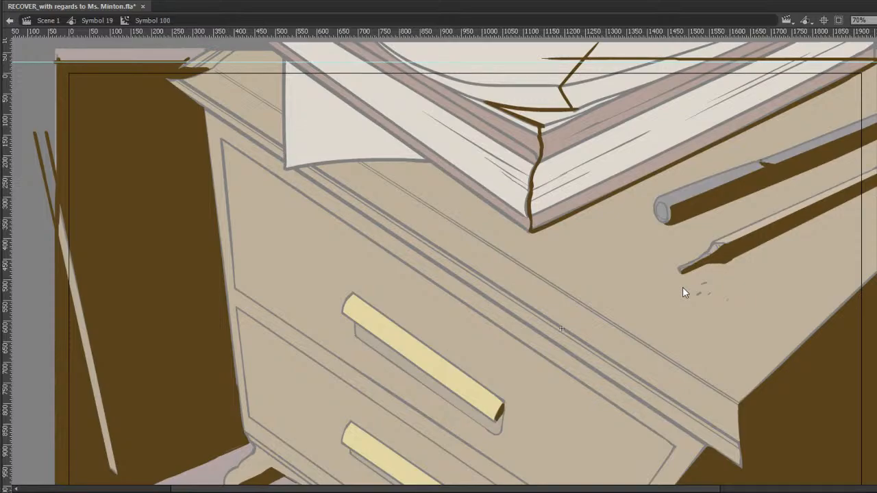
Save the document.
key(ctrl+s)
key(v)
click(779, 177)
click(774, 202)
scroll(792, 316, up, 5)
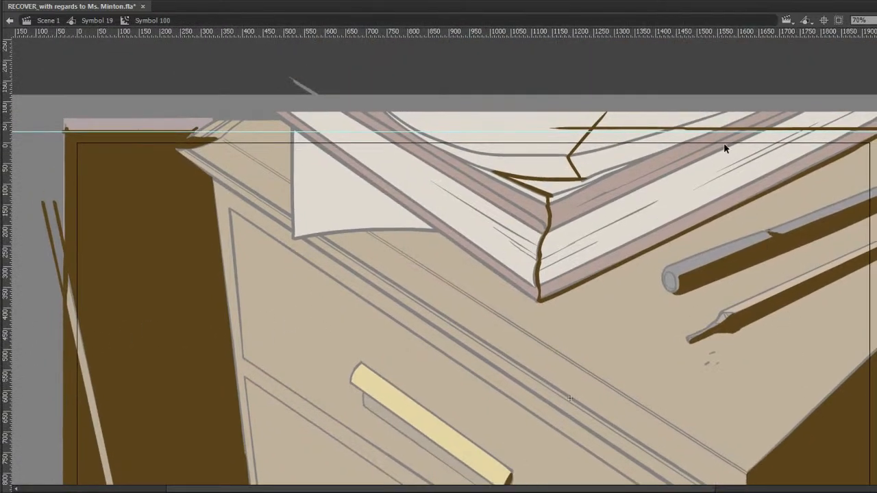
Fill the outlined shadow over the book's shaded side and the corners of the loose sheets with dark brown.
key(k)
click(748, 178)
drag(751, 268, 762, 240)
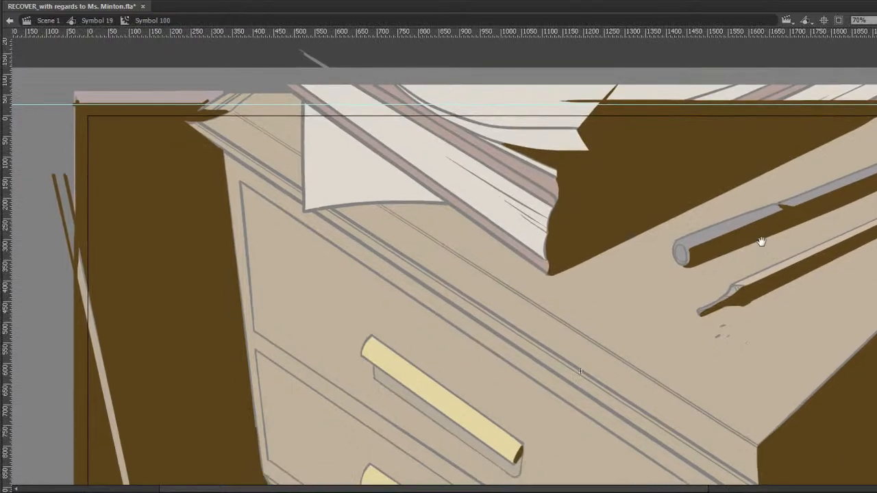
Paint a thin shadow line under the book's unshaded lower cover edge and nudge it flush against the edge.
key(v)
key(b)
drag(289, 91, 548, 280)
key(v)
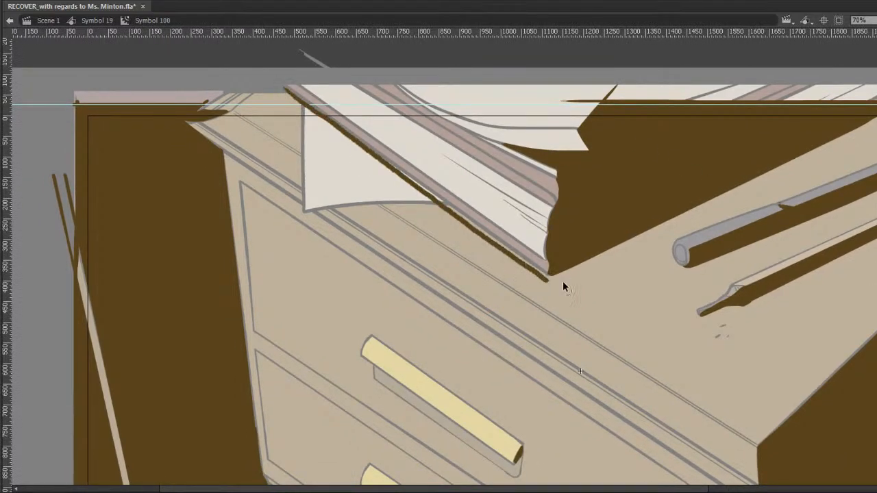
click(543, 276)
key(q)
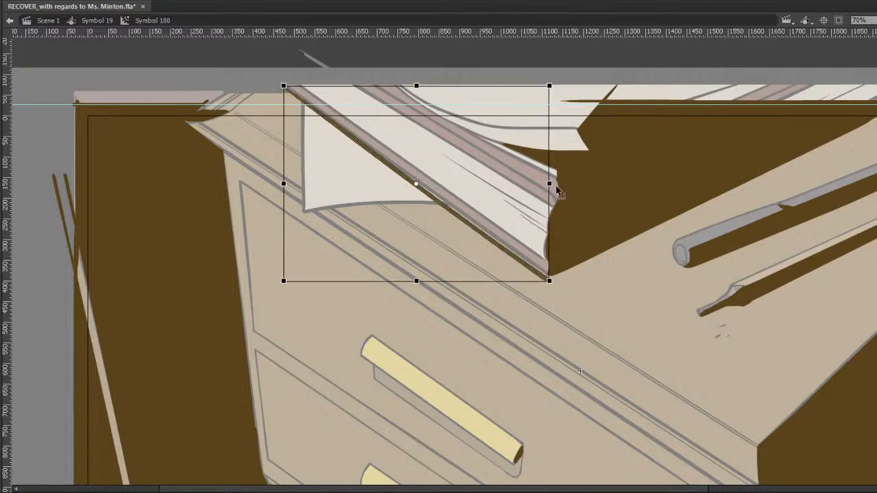
key(v)
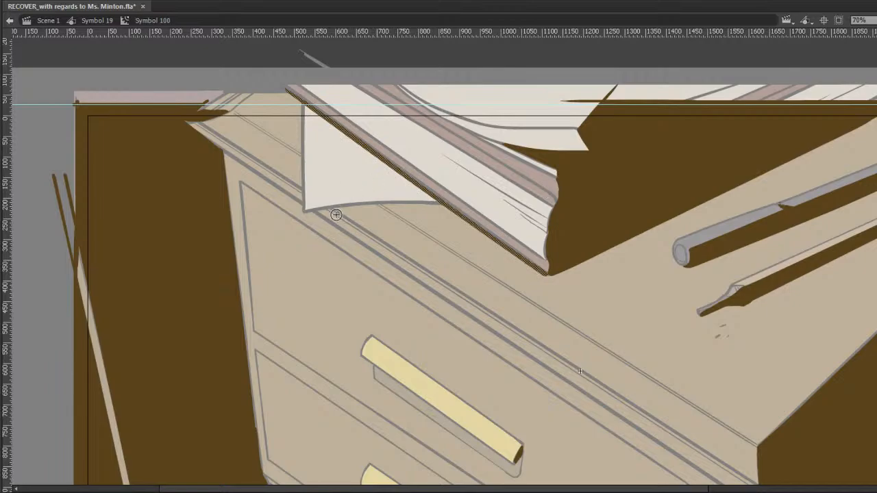
Paint a thin curved shadow beneath the sheet hanging over the dresser edge and trim it with the Eraser.
drag(343, 211, 448, 201)
mouse_move(331, 218)
mouse_down()
mouse_move(341, 210)
mouse_move(330, 230)
mouse_move(343, 216)
mouse_move(445, 208)
mouse_move(338, 217)
mouse_move(439, 200)
mouse_up()
key(ctrl+z)
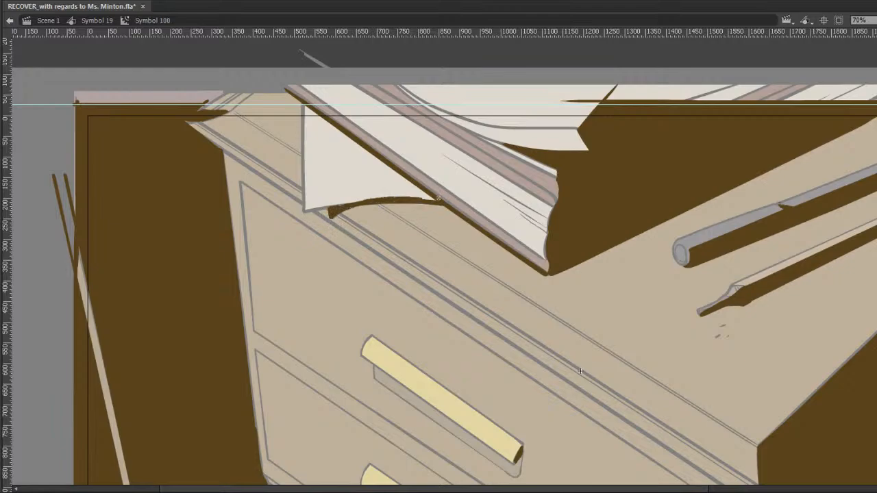
drag(525, 213, 663, 206)
drag(472, 209, 593, 198)
key(e)
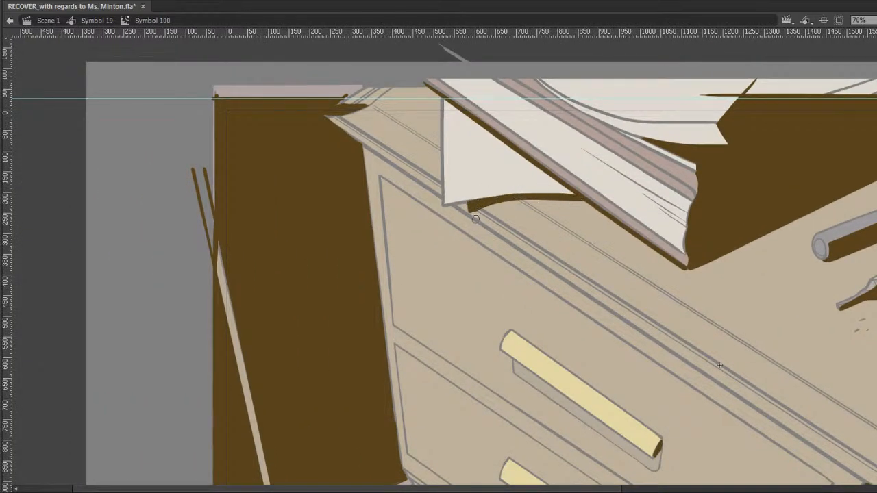
mouse_move(468, 219)
mouse_down()
mouse_move(507, 208)
mouse_move(484, 211)
mouse_move(604, 205)
mouse_up()
key(ctrl+z)
key(e)
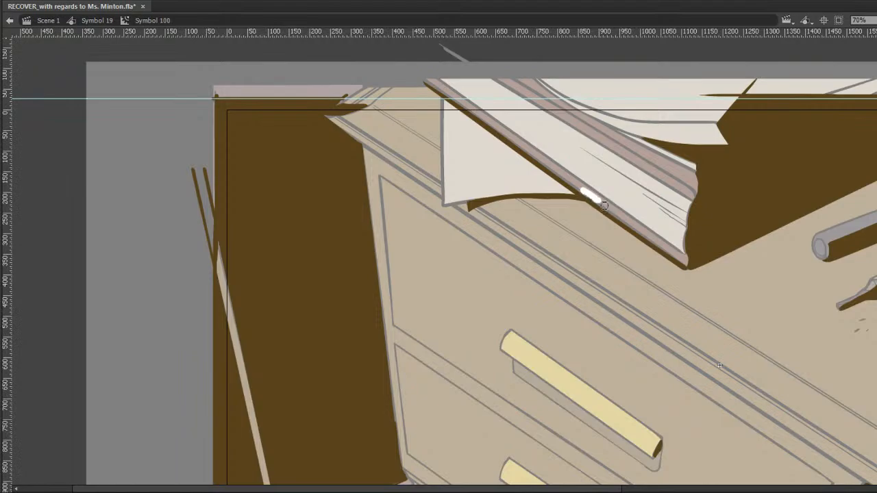
Leave the shadow symbol to return to Symbol 19 and save the document.
drag(777, 277, 726, 251)
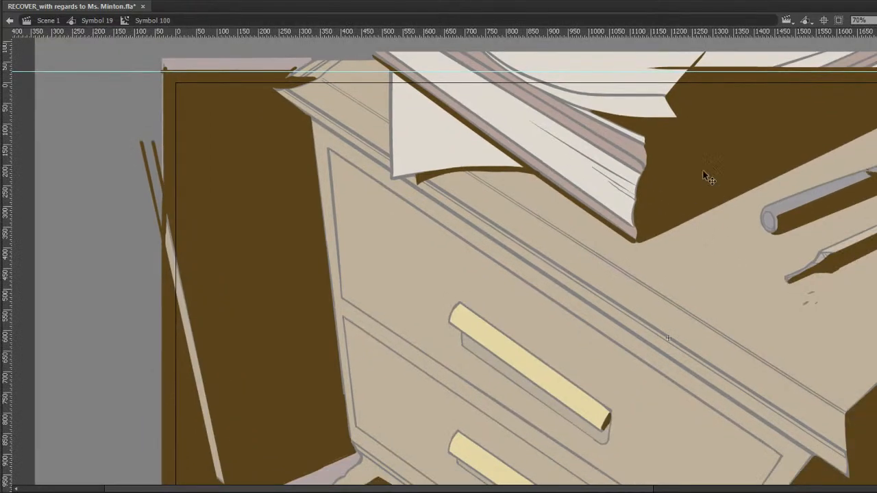
drag(754, 290, 709, 239)
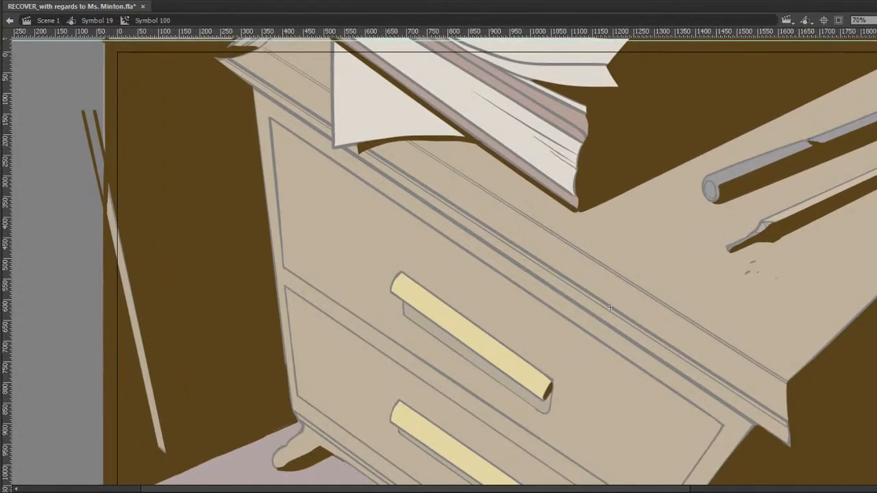
drag(876, 127, 861, 117)
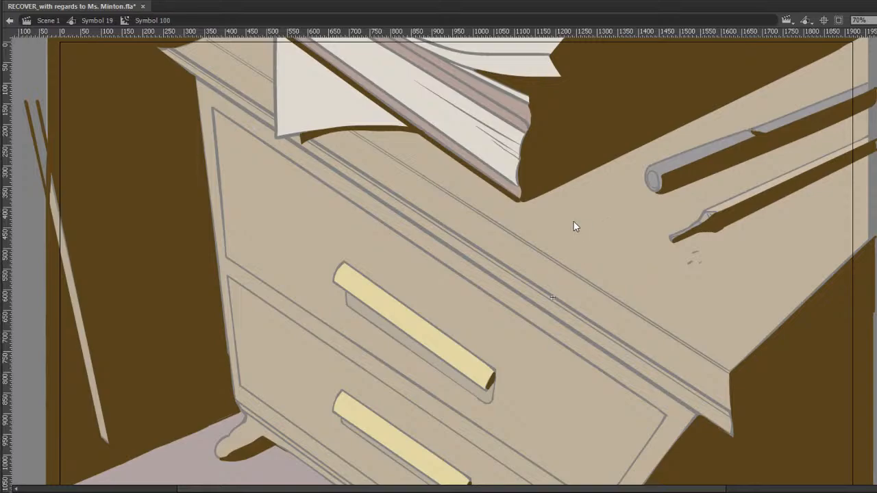
double_click(582, 198)
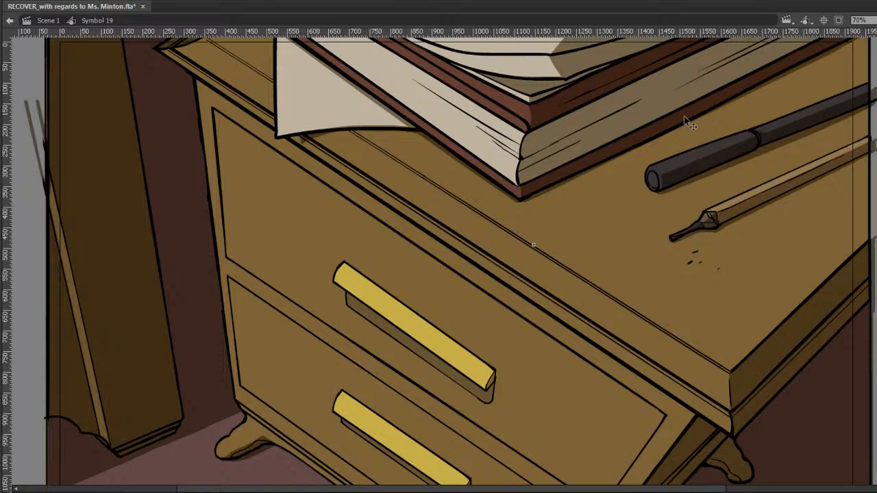
drag(711, 151, 711, 119)
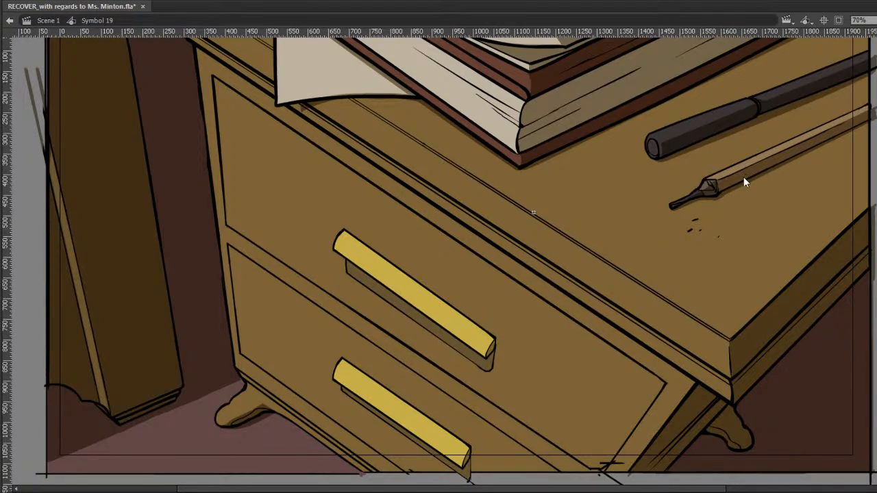
key(ctrl+s)
Paste a duplicate of the shadow symbol in place, open Symbol 100 copy and clear its contents.
click(753, 335)
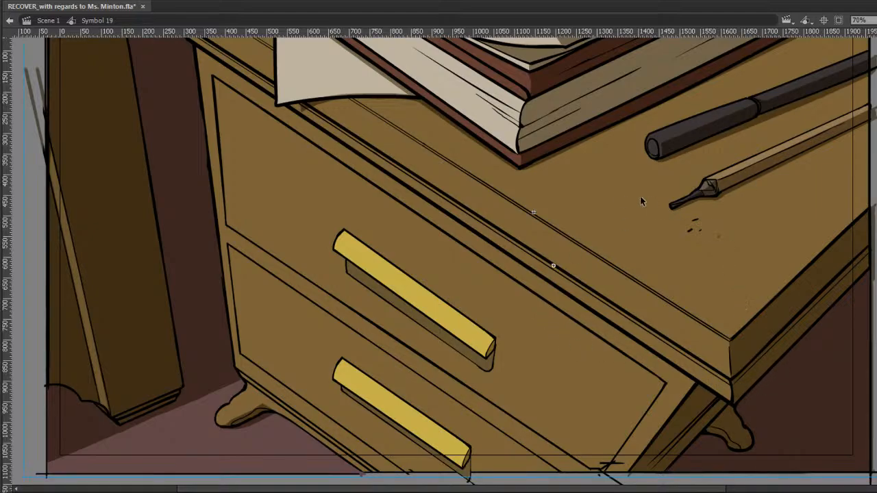
key(ctrl+shift+v)
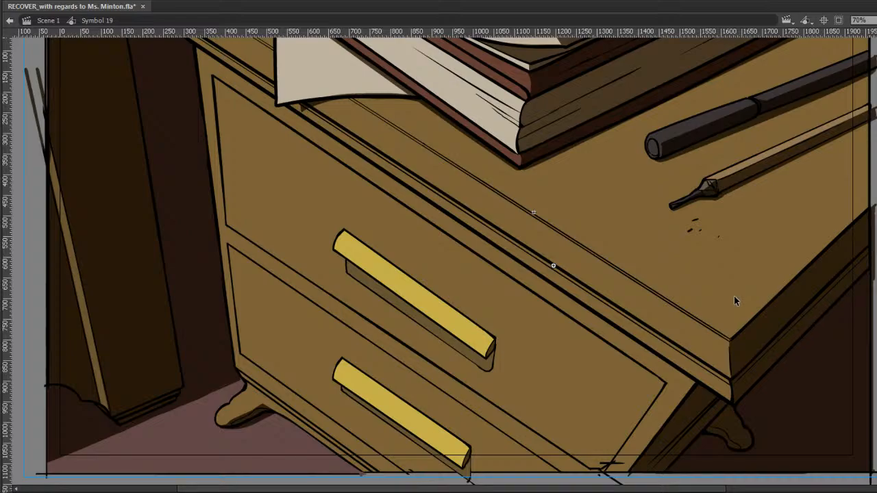
double_click(761, 327)
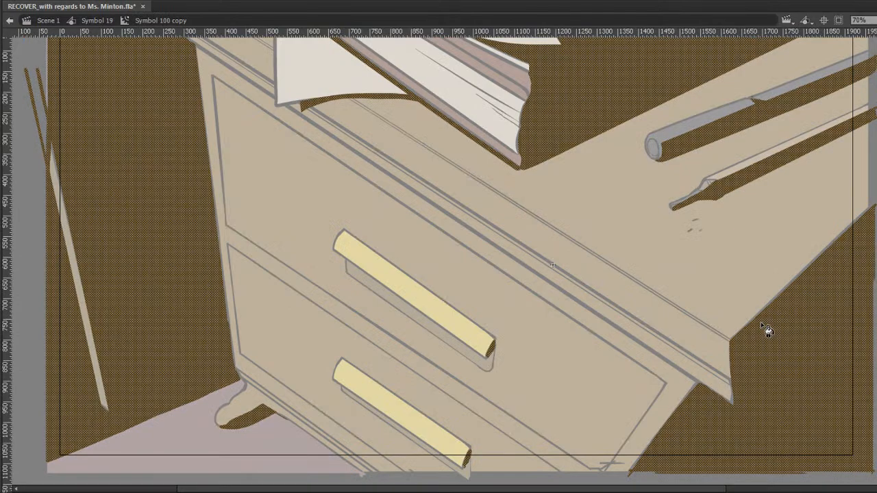
drag(769, 334, 706, 277)
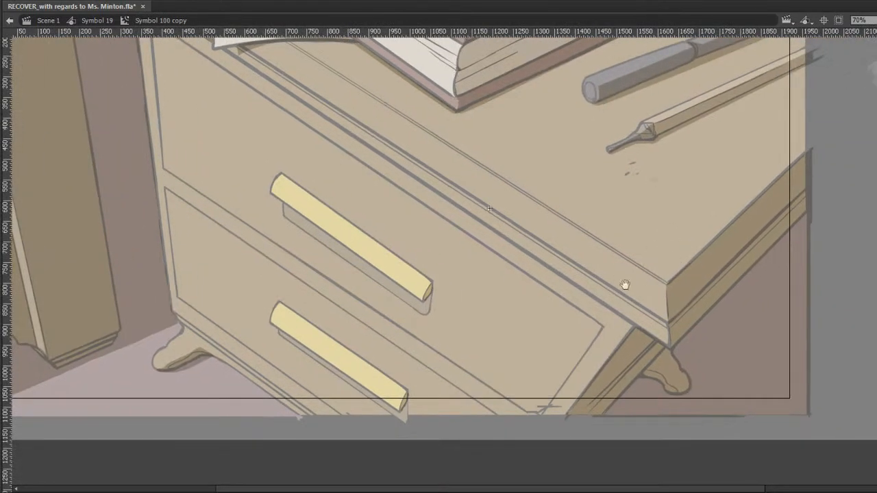
Outline a deeper shadow under the dresser top's overhang, across the side panel, rear leg and wall, and fill it dark brown.
mouse_move(574, 416)
mouse_down()
mouse_move(641, 334)
mouse_move(662, 348)
mouse_up()
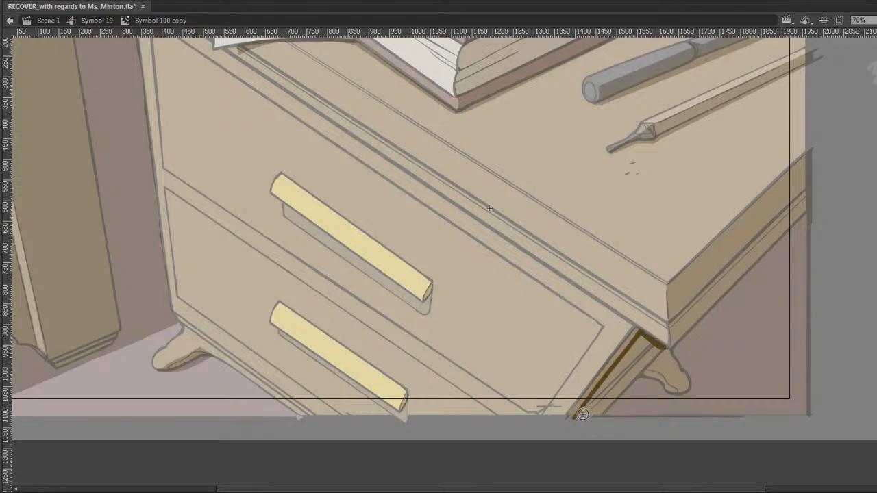
mouse_move(576, 415)
mouse_down()
mouse_move(644, 397)
mouse_move(629, 414)
mouse_move(658, 389)
mouse_move(667, 392)
mouse_move(673, 365)
mouse_move(692, 388)
mouse_move(689, 361)
mouse_move(813, 244)
mouse_up()
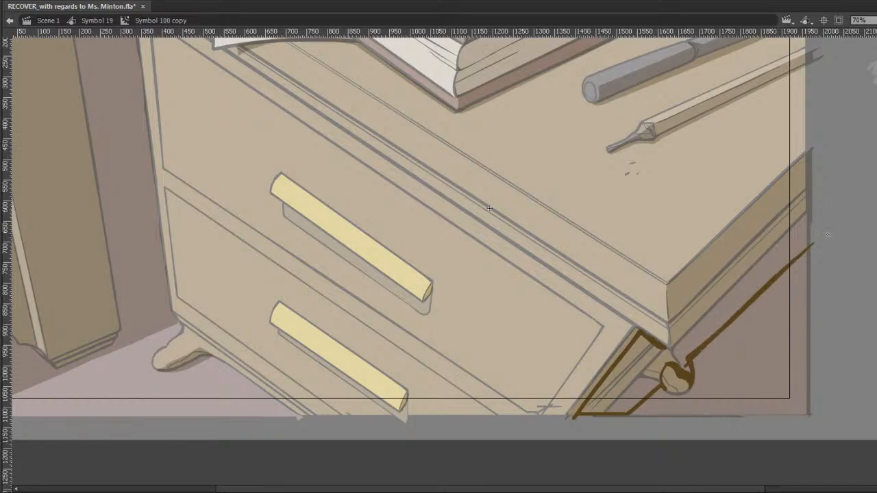
mouse_move(664, 346)
mouse_down()
mouse_move(681, 334)
mouse_move(679, 309)
mouse_move(752, 267)
mouse_move(824, 186)
mouse_move(807, 255)
mouse_move(786, 255)
mouse_move(806, 236)
mouse_move(809, 219)
mouse_move(812, 251)
mouse_move(822, 179)
mouse_up()
key(ctrl+z)
click(782, 270)
Paint a dark shadow strip along the lower side edge of the dresser top, trim its overhang and return to Symbol 19.
mouse_move(670, 320)
mouse_down()
mouse_move(808, 191)
mouse_move(759, 222)
mouse_move(689, 304)
mouse_move(811, 182)
mouse_up()
key(ctrl+z)
drag(670, 319, 830, 163)
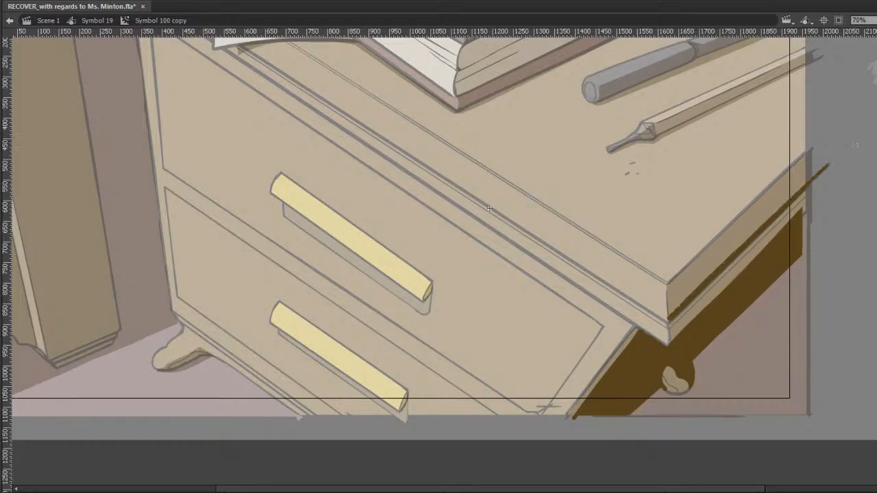
mouse_move(806, 201)
mouse_down()
mouse_move(830, 163)
mouse_move(817, 184)
mouse_up()
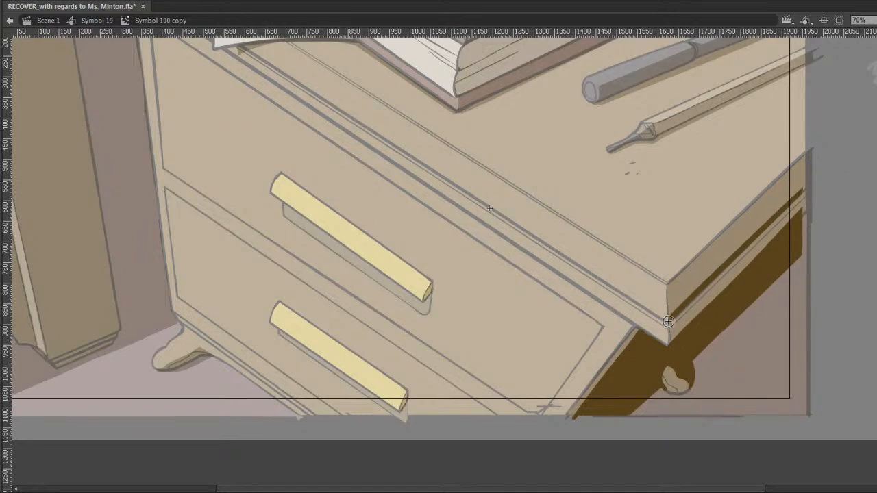
double_click(821, 208)
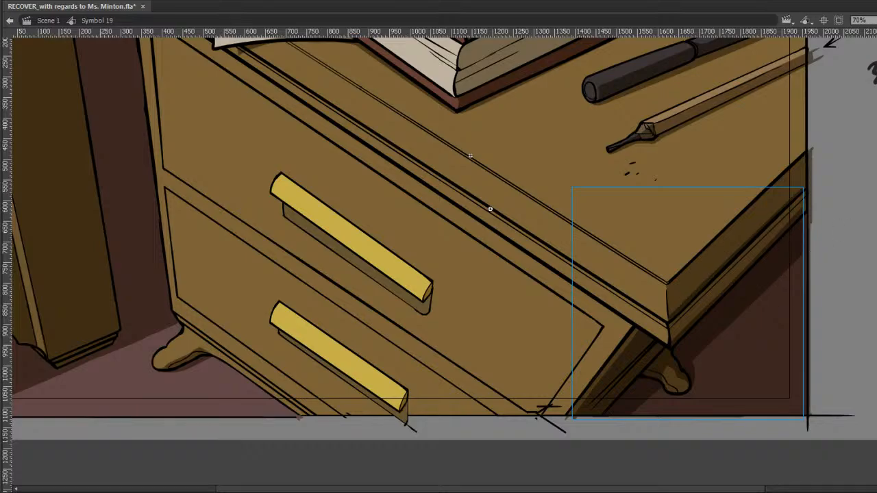
click(826, 293)
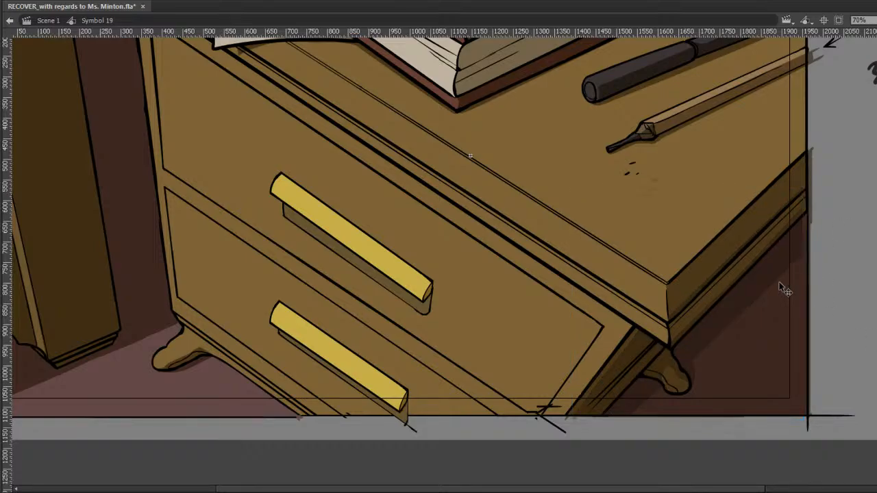
Reopen Symbol 100 copy and paint a thin deeper shadow along the lower side of the sharpened wooden tool.
double_click(737, 292)
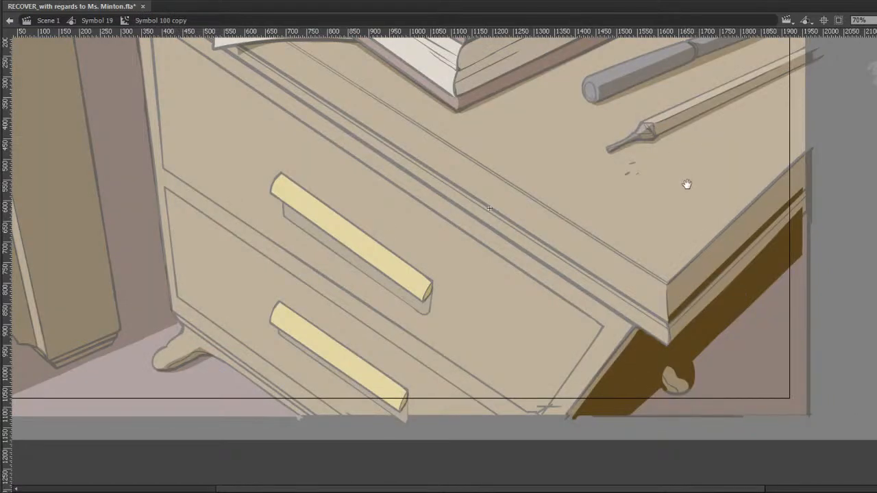
scroll(685, 182, up, 2)
drag(652, 176, 831, 91)
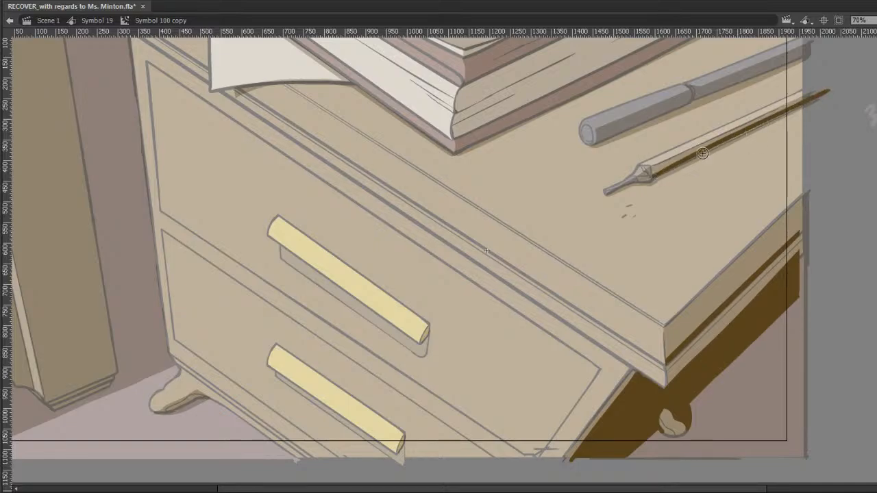
key(ctrl+z)
drag(655, 175, 816, 100)
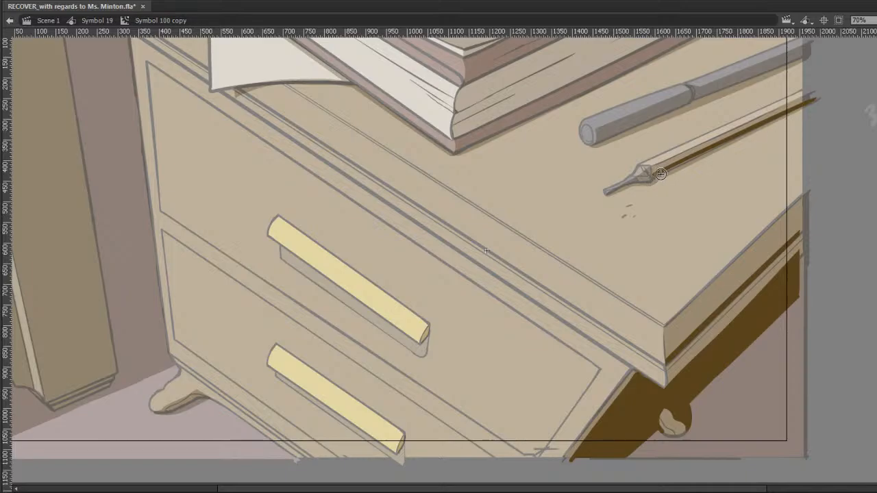
Outline and fill a deeper shadow along the dark pen's underside, then erase the shadow ends beyond the background's edge.
drag(601, 140, 843, 34)
drag(603, 142, 825, 48)
drag(693, 102, 811, 58)
key(ctrl+z)
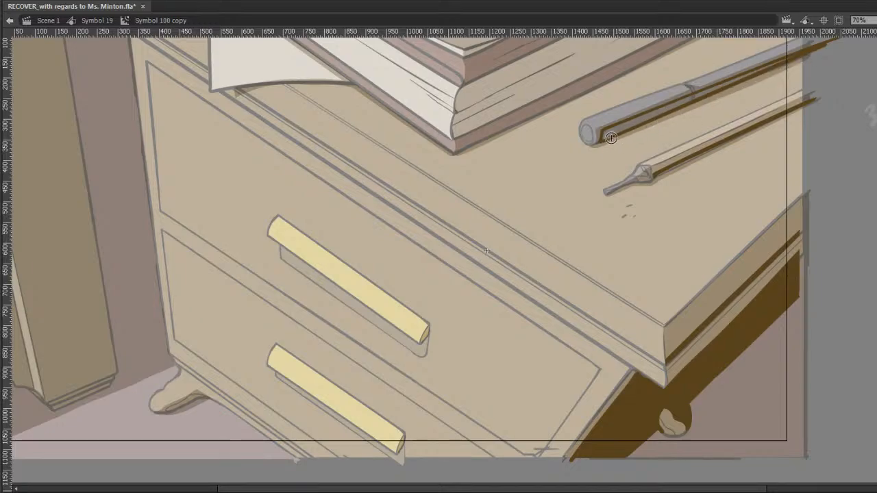
drag(608, 140, 815, 55)
key(k)
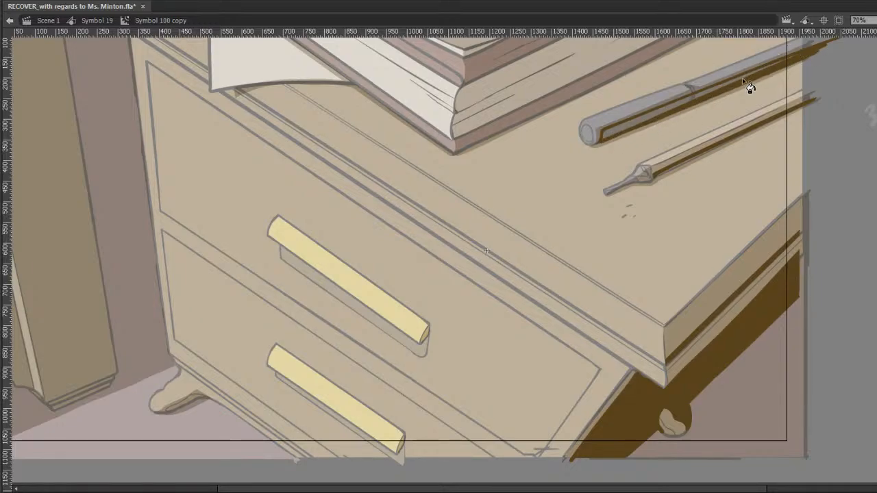
click(741, 77)
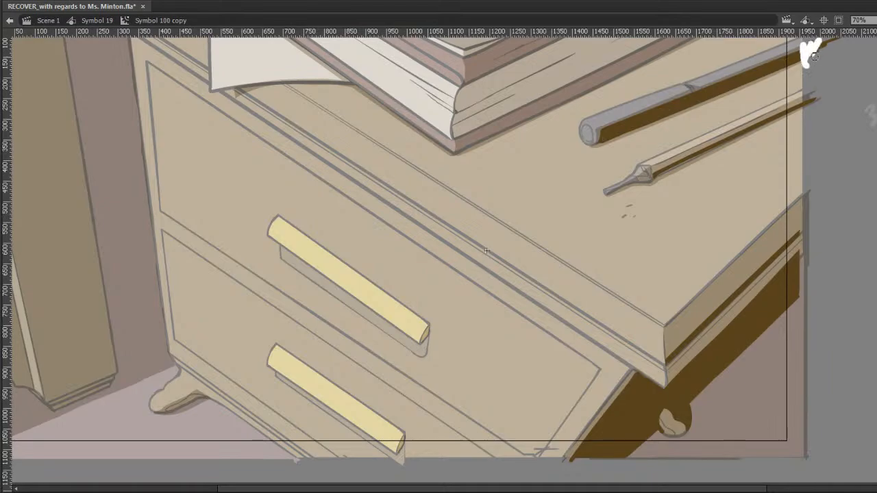
scroll(819, 54, up, 2)
mouse_move(812, 134)
mouse_down()
mouse_move(807, 140)
mouse_move(819, 126)
mouse_up()
drag(765, 278, 792, 260)
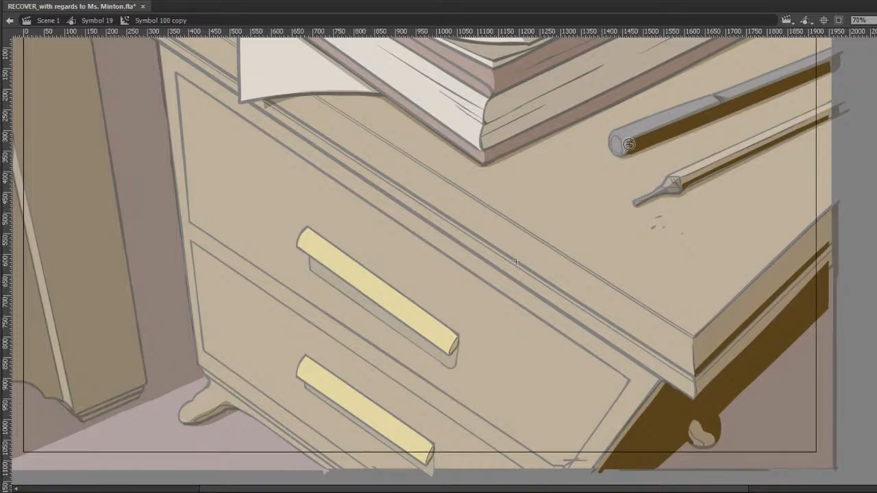
Paint a deeper shadow band along the lower cover on the book's shaded side and clean up its front corner.
drag(537, 140, 556, 183)
drag(511, 204, 842, 45)
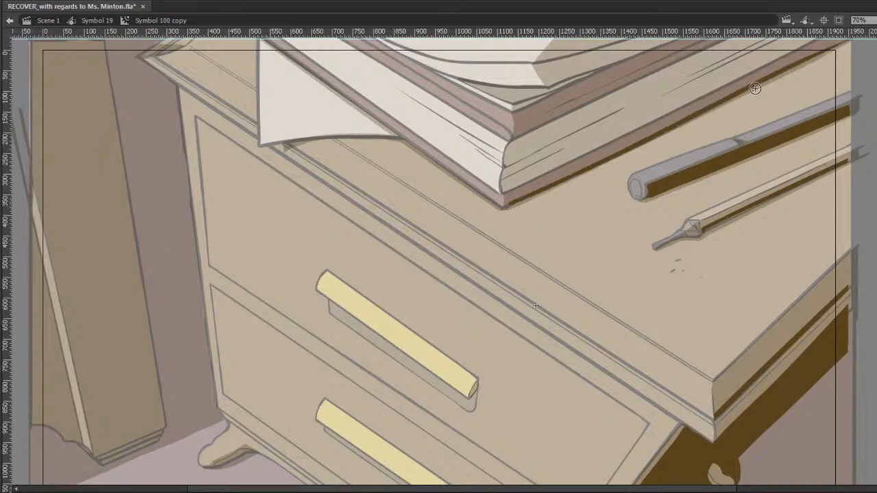
drag(510, 202, 857, 36)
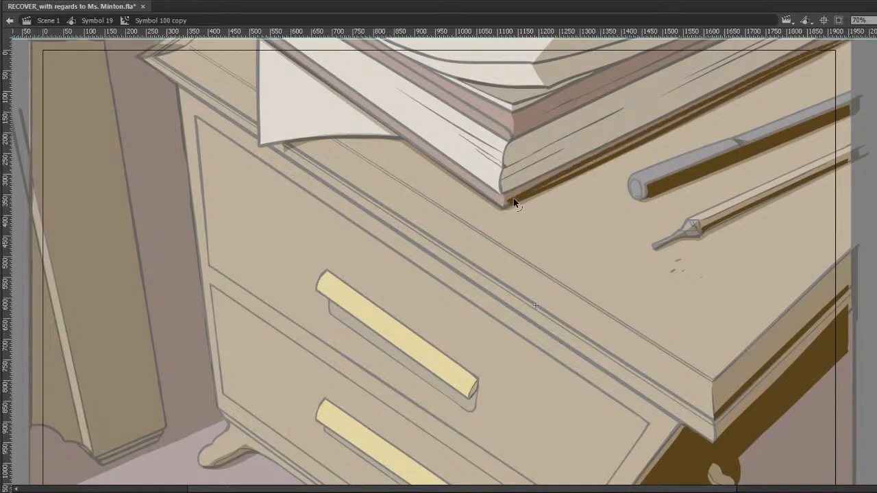
key(ctrl+z)
drag(510, 203, 837, 39)
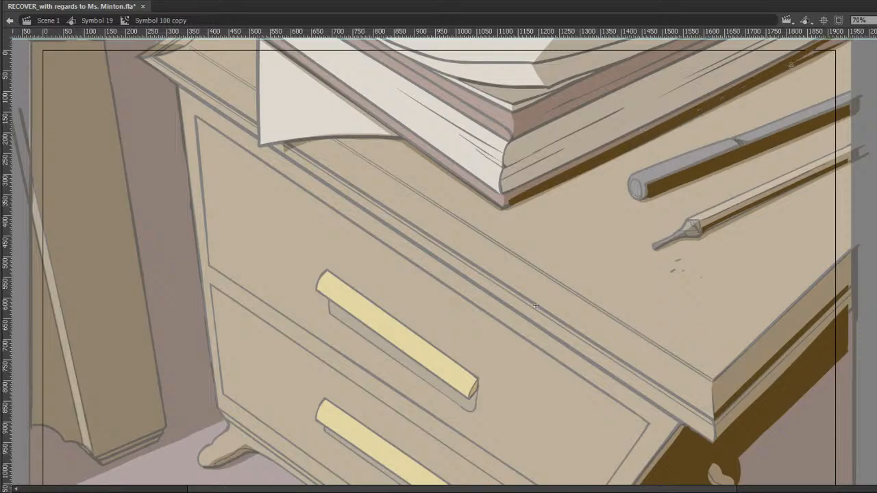
drag(751, 114, 769, 153)
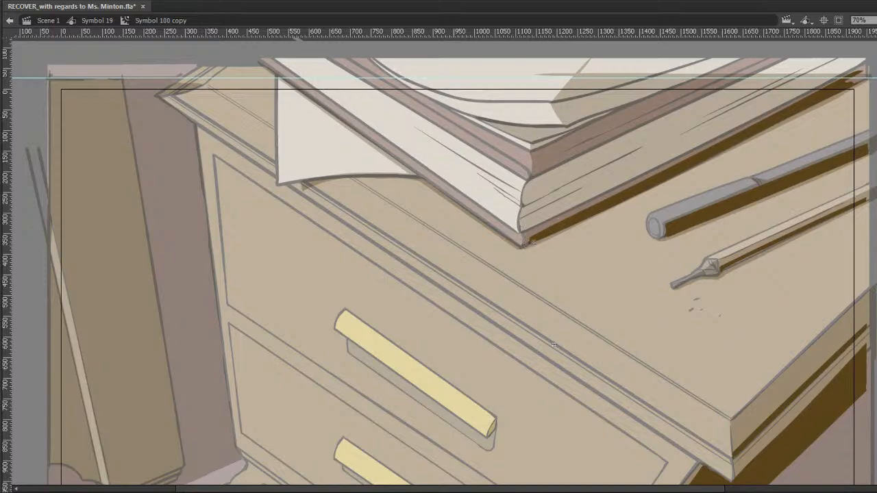
drag(525, 236, 601, 198)
drag(523, 239, 597, 199)
drag(523, 239, 596, 200)
mouse_move(520, 231)
mouse_down()
mouse_move(523, 207)
mouse_move(638, 147)
mouse_up()
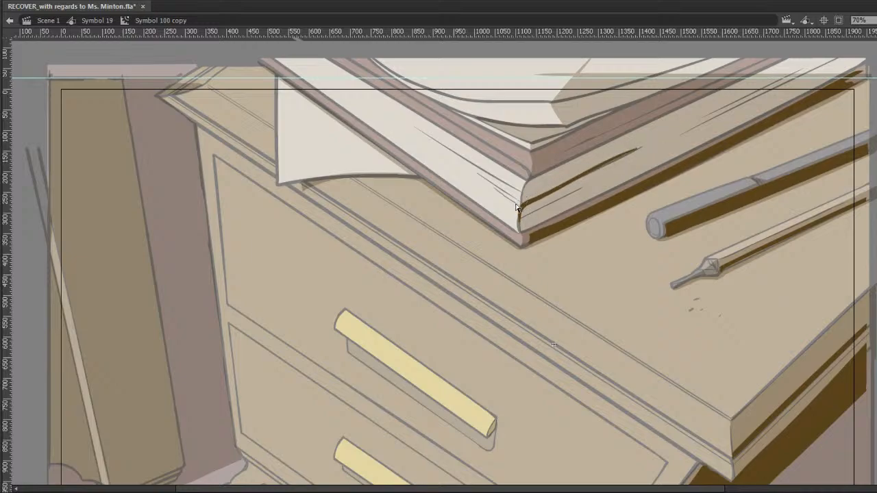
drag(517, 203, 644, 142)
drag(522, 199, 515, 233)
mouse_move(562, 188)
mouse_down()
mouse_move(652, 145)
mouse_move(640, 150)
mouse_up()
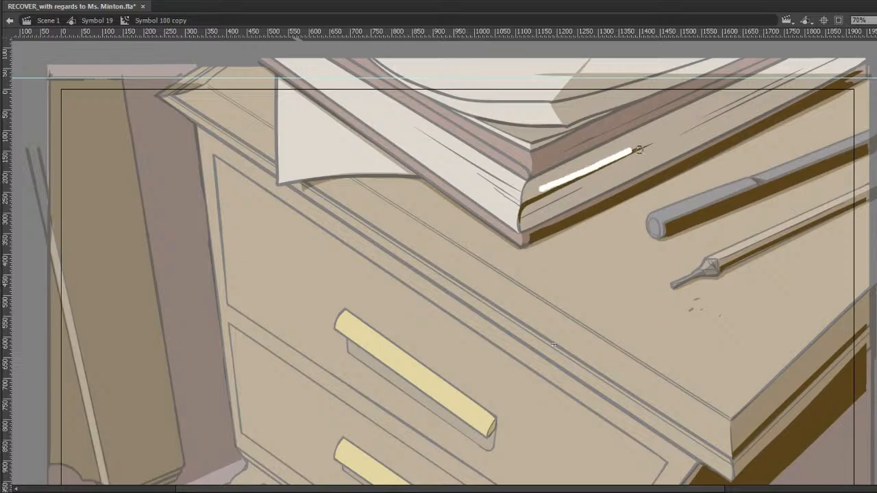
key(v)
click(588, 173)
key(Delete)
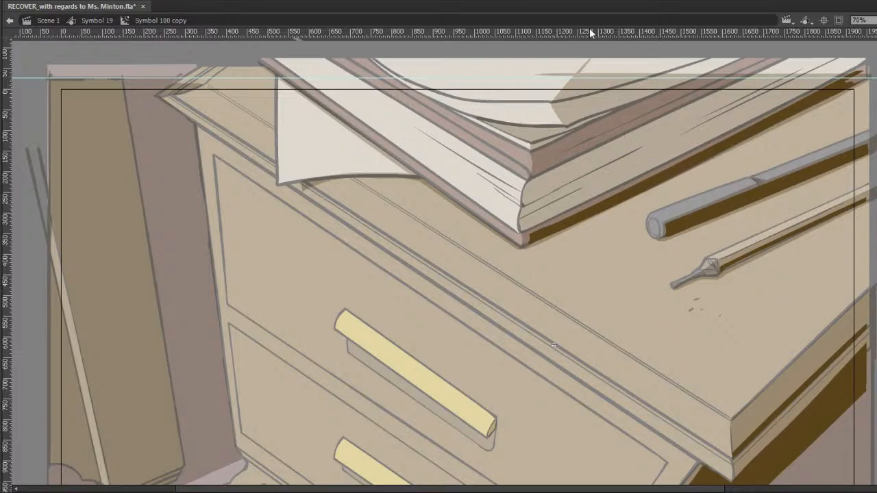
Outline and fill a deeper shadow beneath the open book's page corner, then trim its edge along the cover.
drag(481, 119, 544, 139)
key(ctrl+z)
mouse_move(481, 118)
mouse_down()
mouse_move(544, 136)
mouse_move(592, 125)
mouse_move(550, 138)
mouse_move(617, 111)
mouse_up()
key(k)
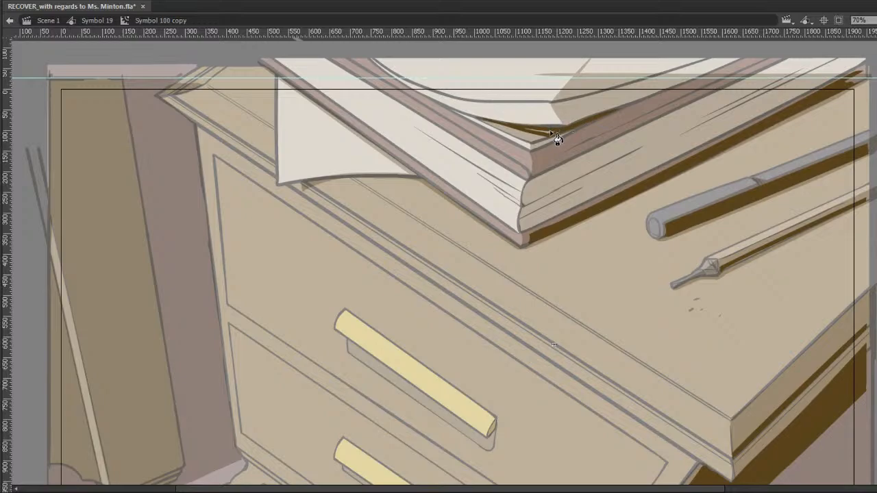
click(552, 134)
key(e)
drag(546, 146, 622, 111)
drag(567, 122, 616, 107)
Outline and fill a deeper shadow across the shaded half of the open page, clean its edge and save the file.
drag(563, 100, 598, 68)
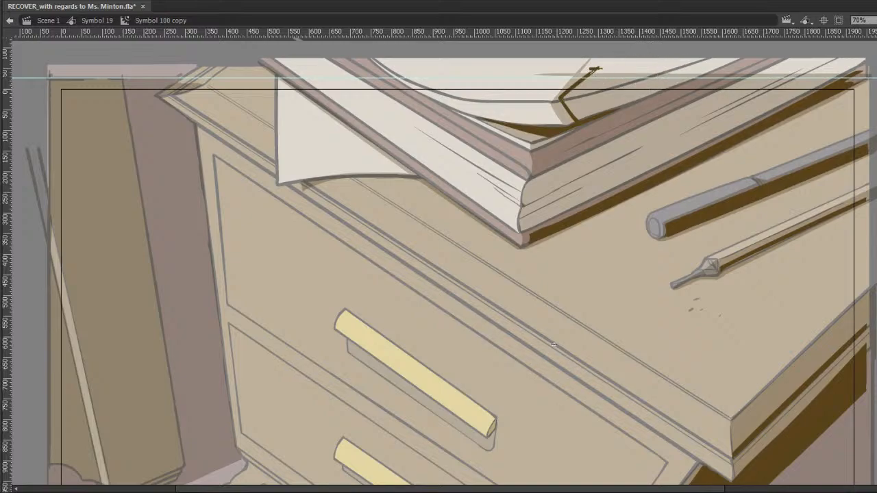
drag(595, 70, 713, 68)
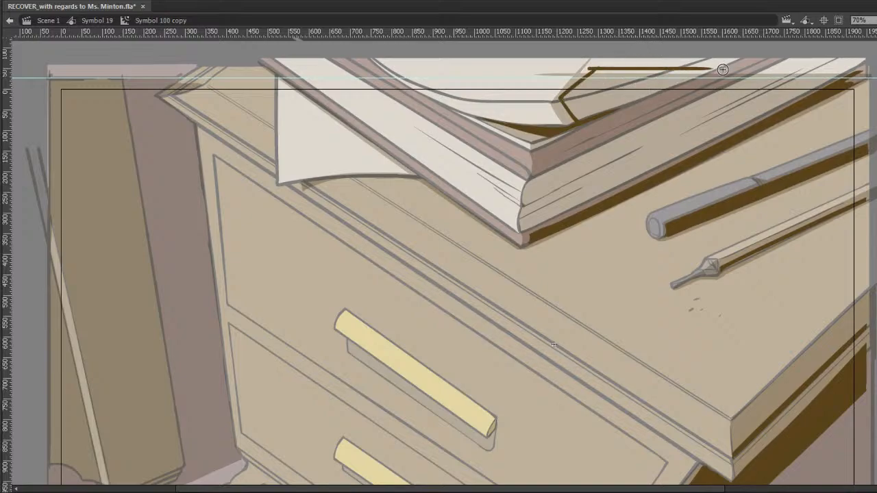
key(k)
click(654, 88)
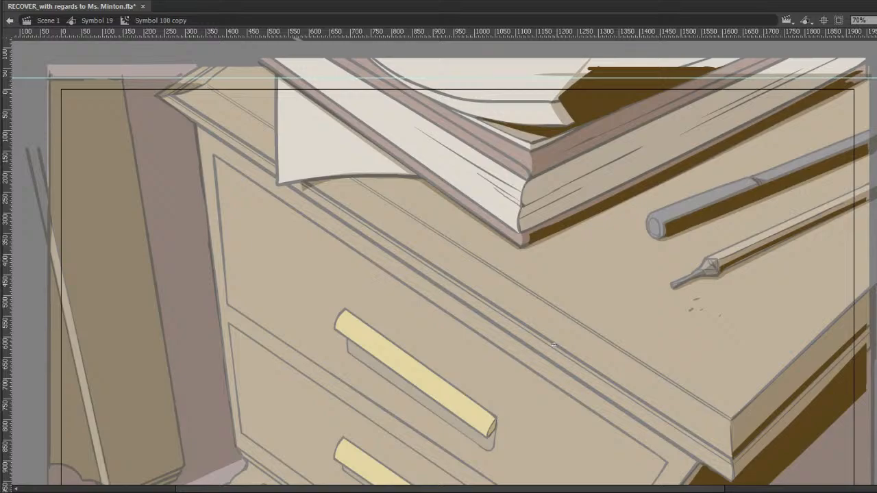
key(ctrl+s)
drag(554, 104, 595, 68)
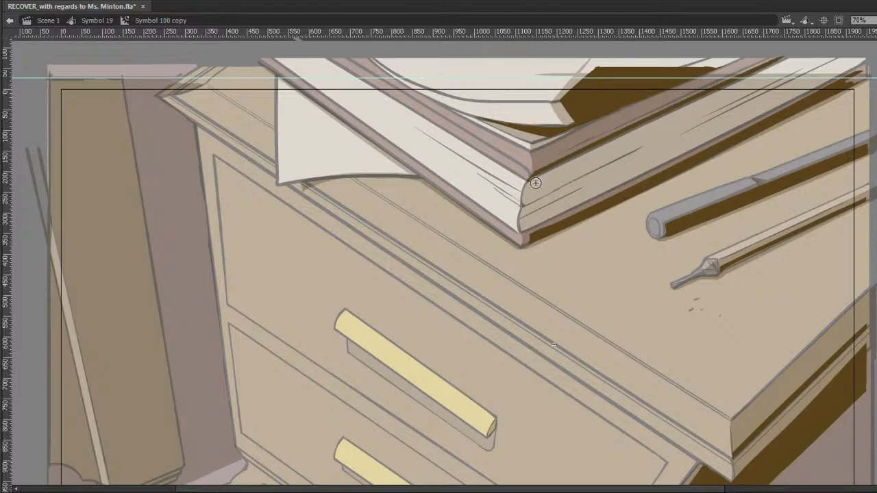
Paint a deeper shadow band along the lower edge of the upper cover on the book's shaded side and return to Symbol 19.
drag(529, 183, 749, 72)
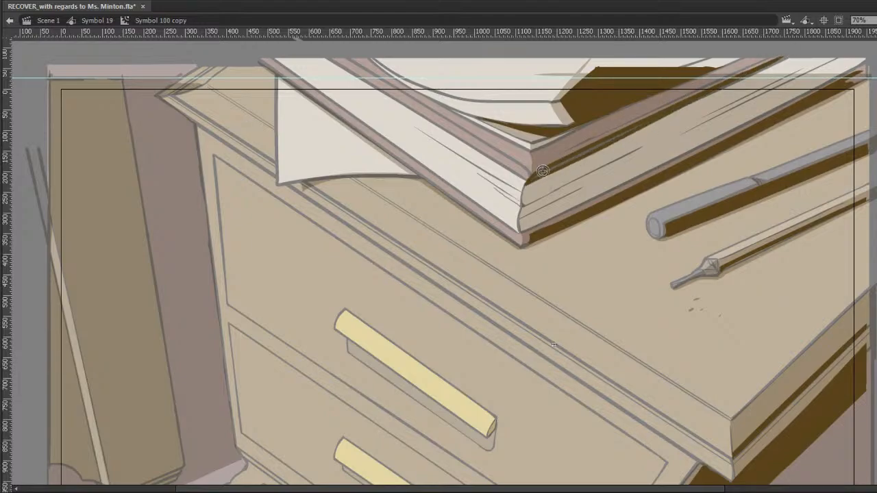
drag(543, 173, 672, 114)
drag(611, 145, 749, 78)
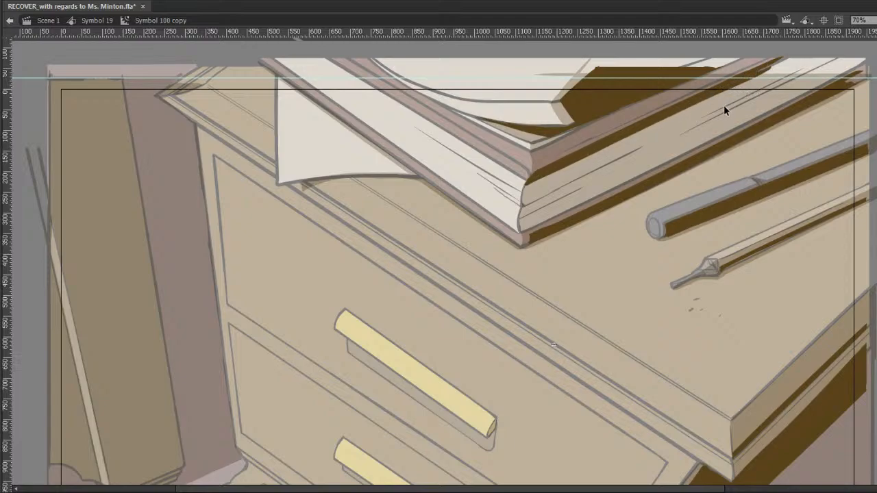
double_click(693, 120)
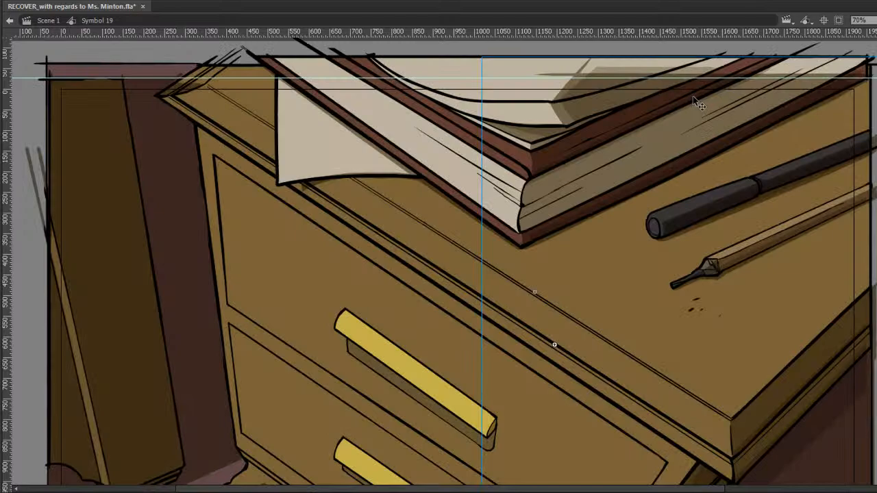
Reopen Symbol 100 copy and paint a thin deeper shadow along the page crease near the book's front corner, trimming its upper edge.
double_click(693, 97)
key(b)
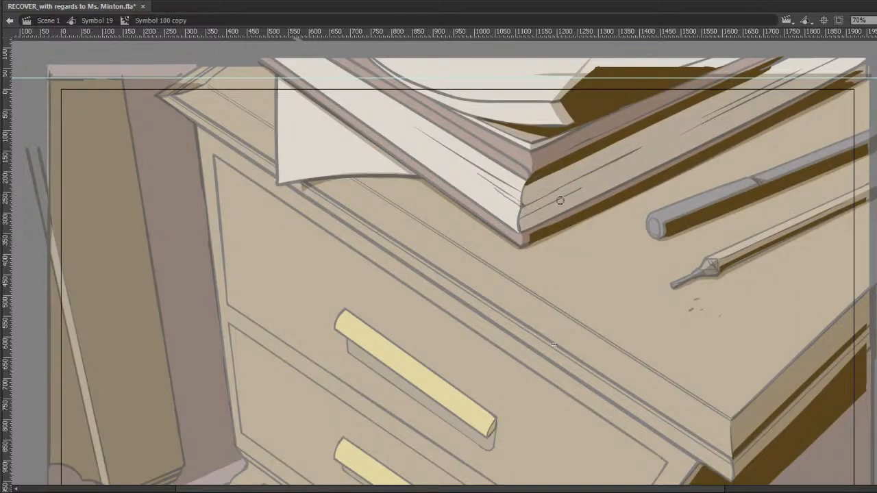
drag(522, 208, 644, 139)
key(e)
drag(550, 191, 663, 137)
drag(614, 157, 648, 138)
drag(539, 194, 629, 155)
Paint thin deeper shadow streaks along the page lines at the far end of the book's shaded side and return to Symbol 19.
key(b)
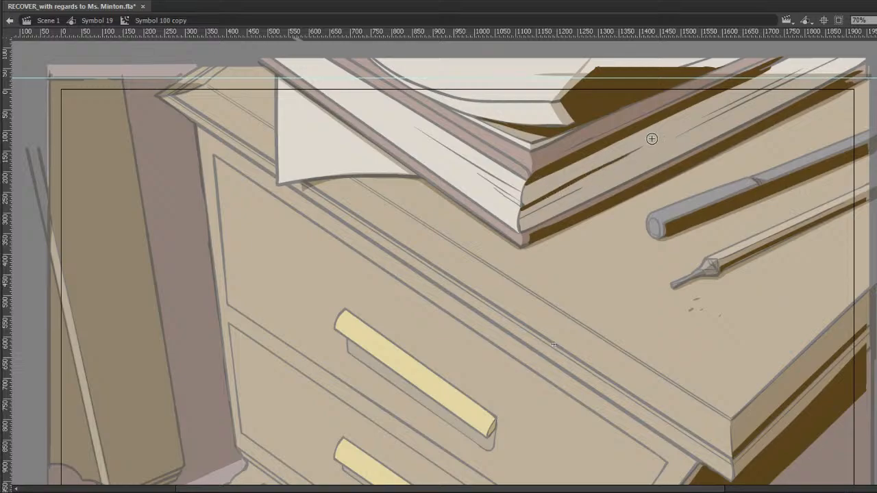
drag(696, 124, 819, 66)
key(ctrl+z)
drag(700, 125, 814, 67)
key(ctrl+z)
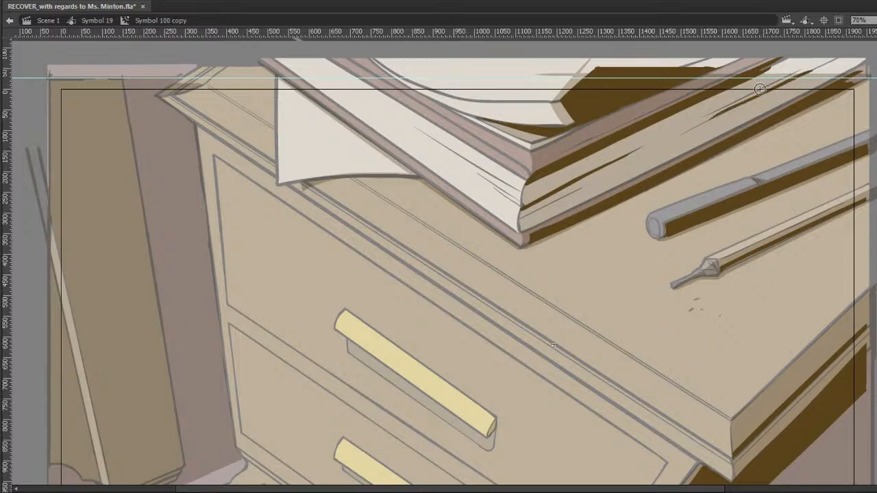
key(ctrl+z)
drag(750, 100, 815, 67)
drag(702, 120, 791, 75)
drag(721, 108, 783, 81)
key(ctrl+z)
drag(665, 140, 768, 82)
key(ctrl+z)
key(v)
double_click(761, 103)
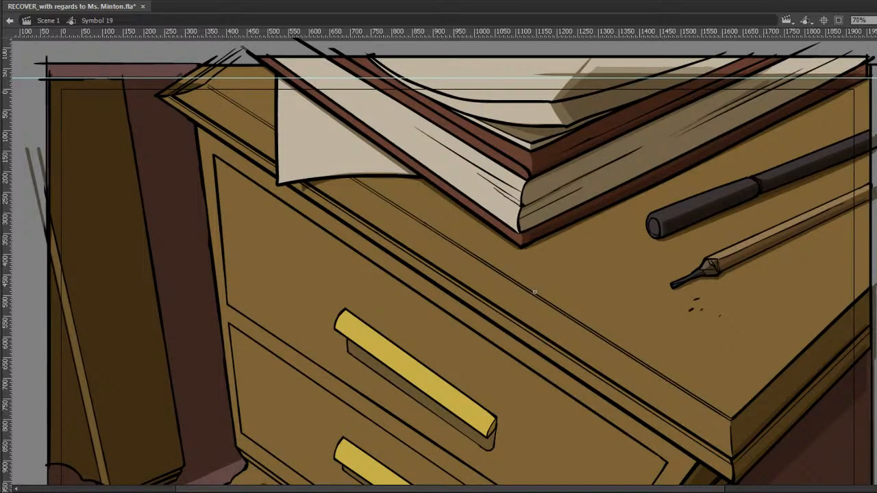
Open Symbol 100 to examine the base shadow over the lower dresser and save the file.
scroll(830, 65, down, 2)
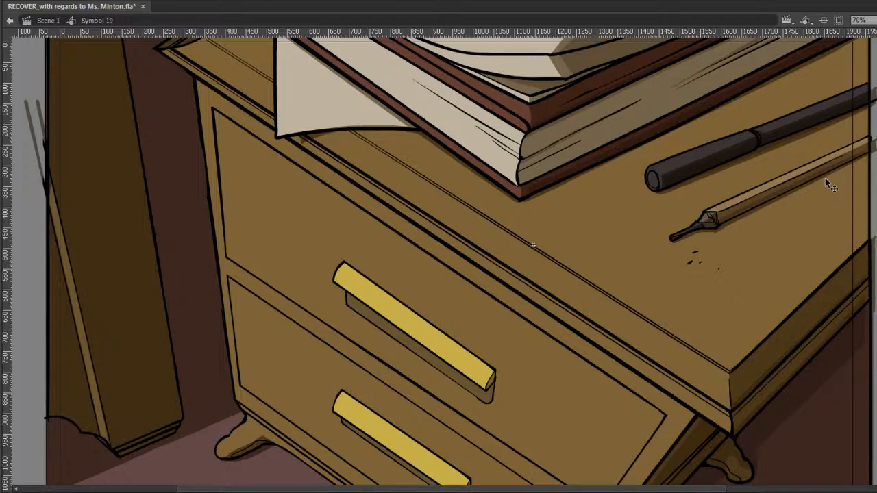
double_click(523, 190)
drag(657, 209, 698, 207)
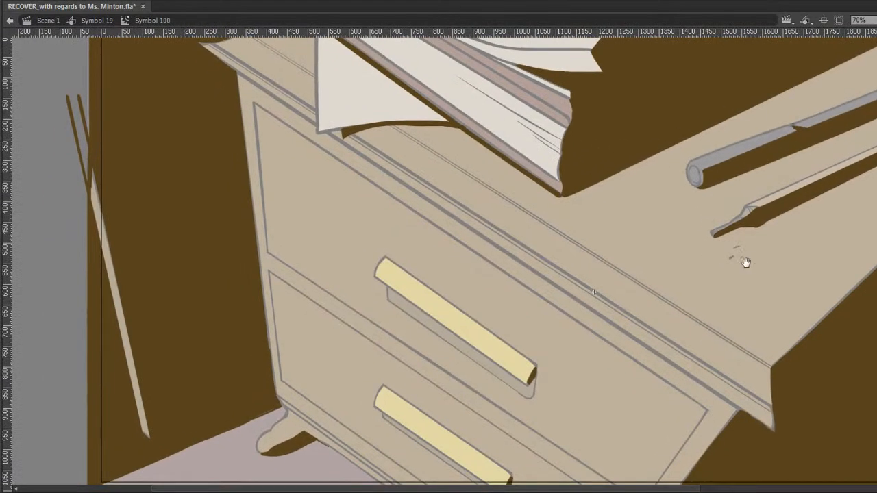
drag(744, 260, 717, 189)
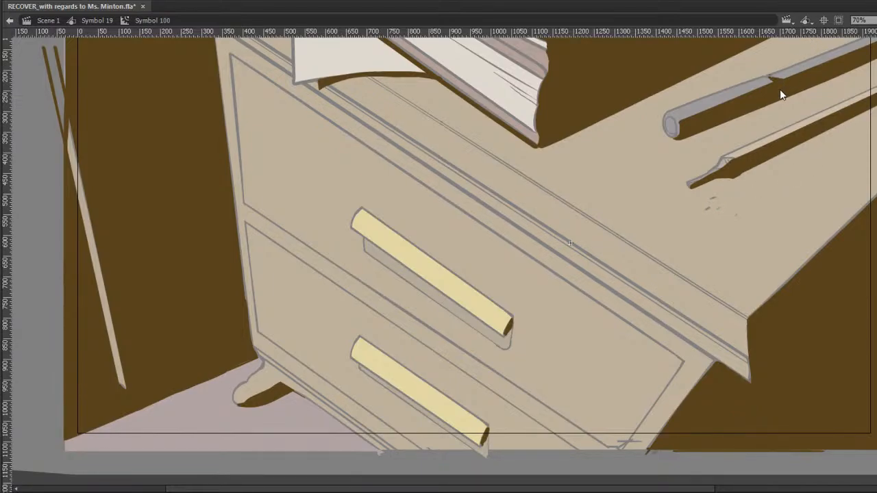
key(ctrl+s)
drag(779, 89, 779, 85)
Return to Symbol 19, delete the rough sketch lines over the dresser and save the file.
key(ctrl+e)
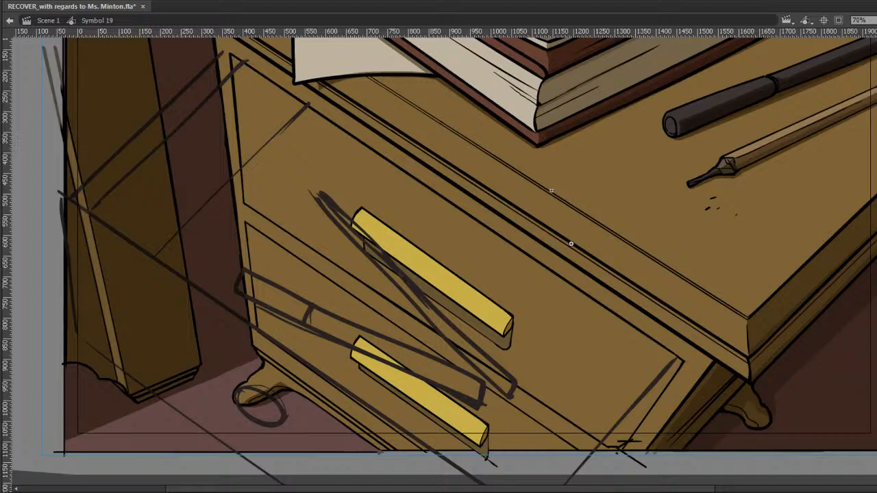
key(Delete)
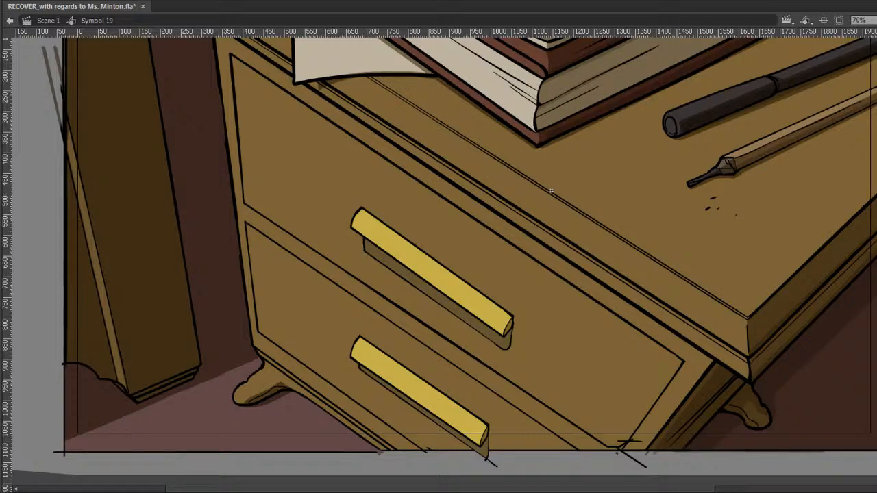
key(ctrl+s)
Open Symbol 99 copy and select the upper drawer handle together with its shadow.
drag(551, 191, 533, 245)
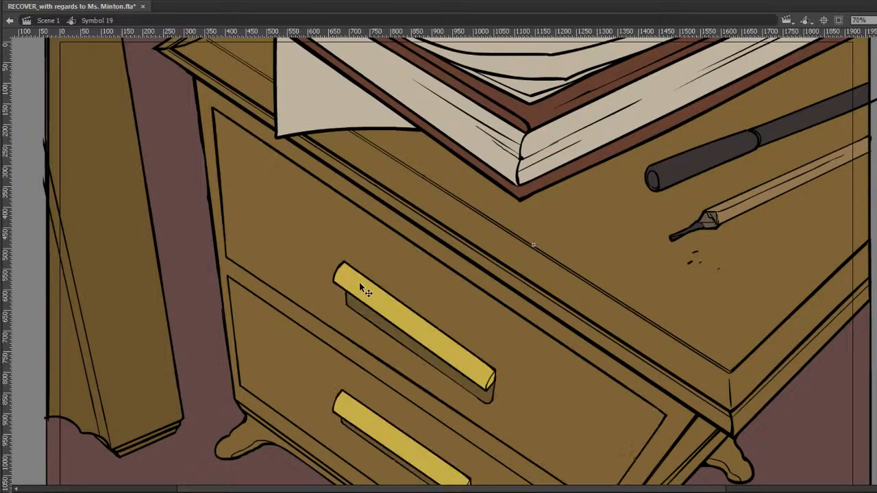
click(360, 283)
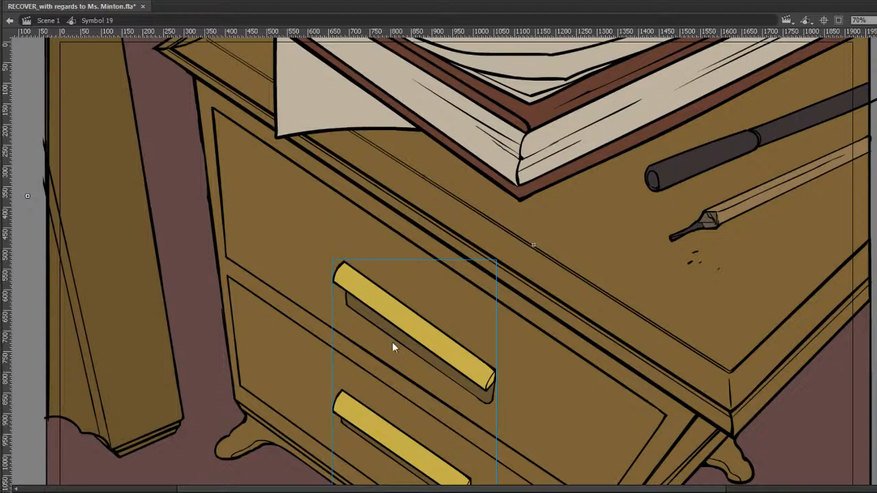
double_click(370, 308)
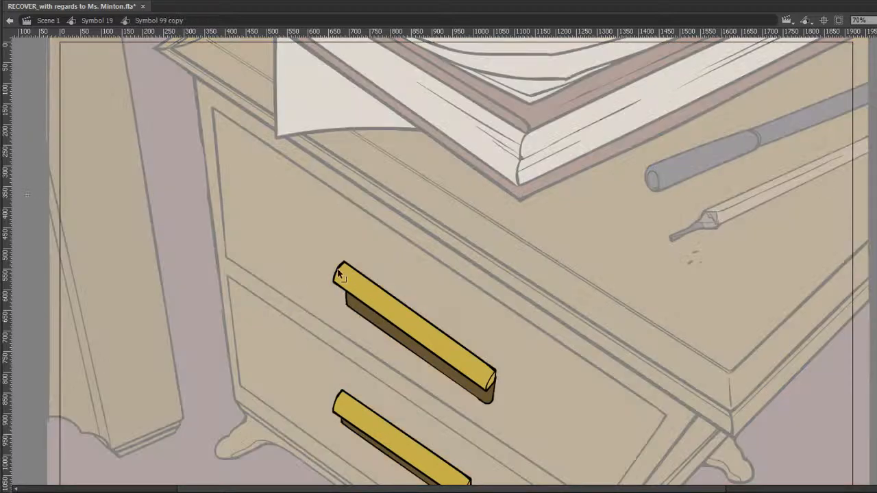
drag(293, 218, 507, 359)
drag(553, 296, 402, 406)
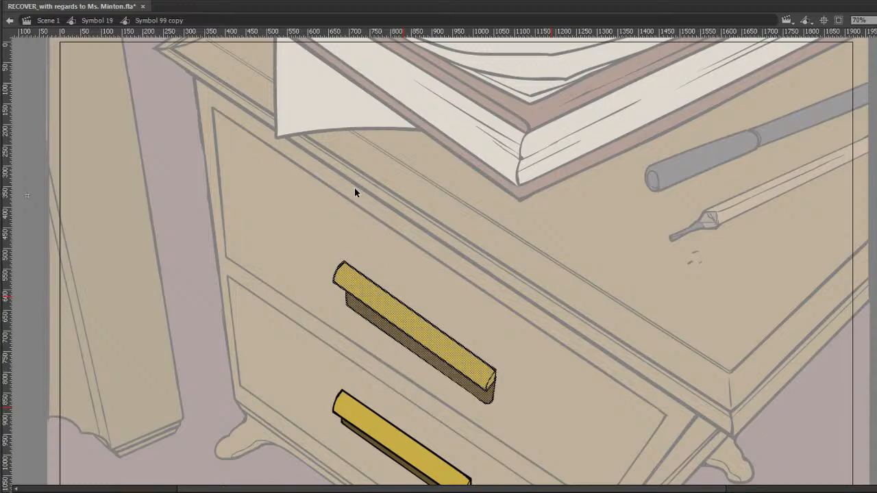
Inside the upper handle's symbol, delete the lower drawer handle artwork so only the upper handle remains.
double_click(294, 197)
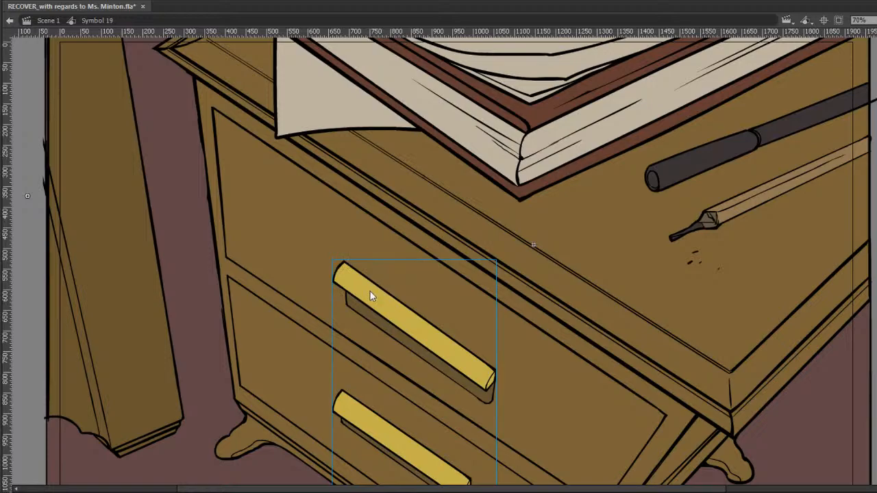
double_click(385, 307)
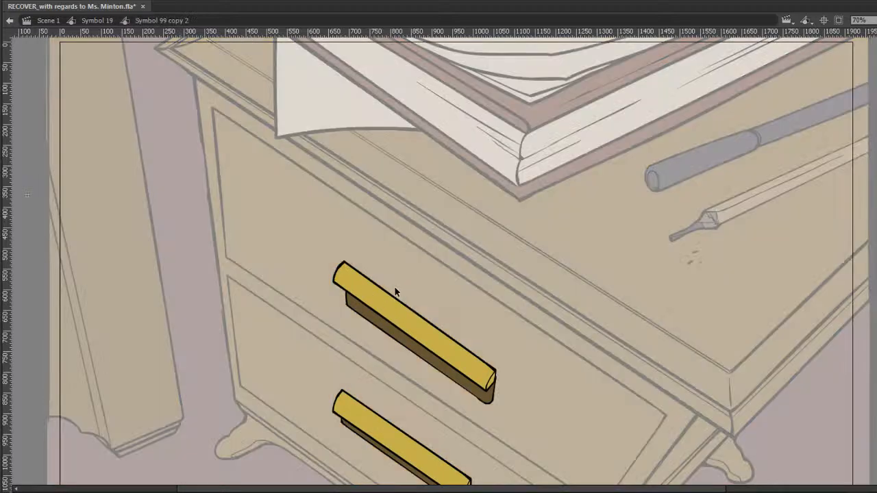
drag(297, 383, 398, 461)
key(Delete)
drag(353, 387, 452, 480)
key(Delete)
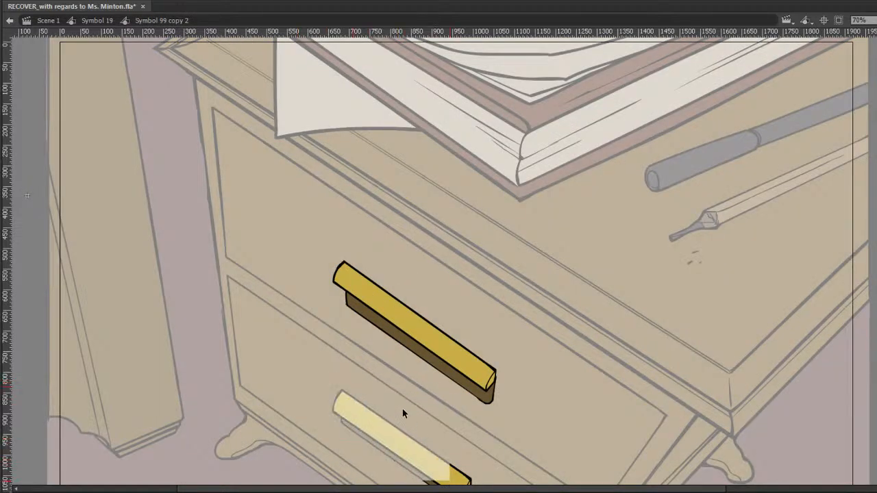
drag(402, 405, 518, 485)
key(Delete)
Reopen the upper handle's symbol and remove the leftover end of the lower handle from it.
drag(529, 357, 538, 318)
double_click(498, 387)
double_click(432, 426)
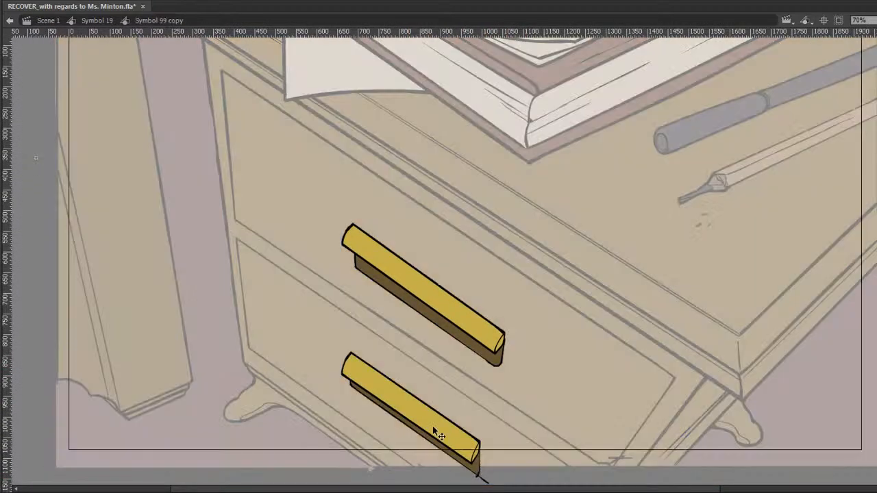
click(469, 332)
double_click(451, 363)
double_click(457, 330)
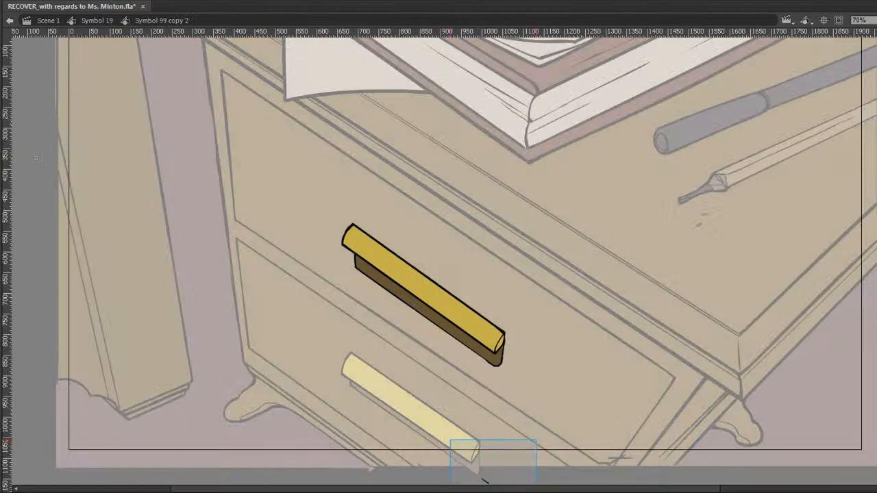
double_click(445, 389)
Inside the lower handle's symbol, delete the upper drawer handle artwork and return to Symbol 19.
double_click(408, 416)
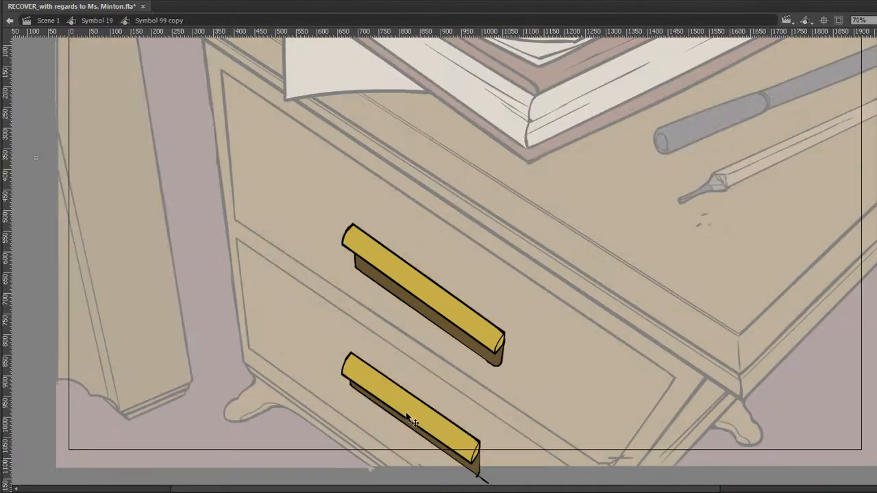
click(409, 416)
drag(310, 187, 532, 311)
key(Delete)
drag(573, 257, 404, 377)
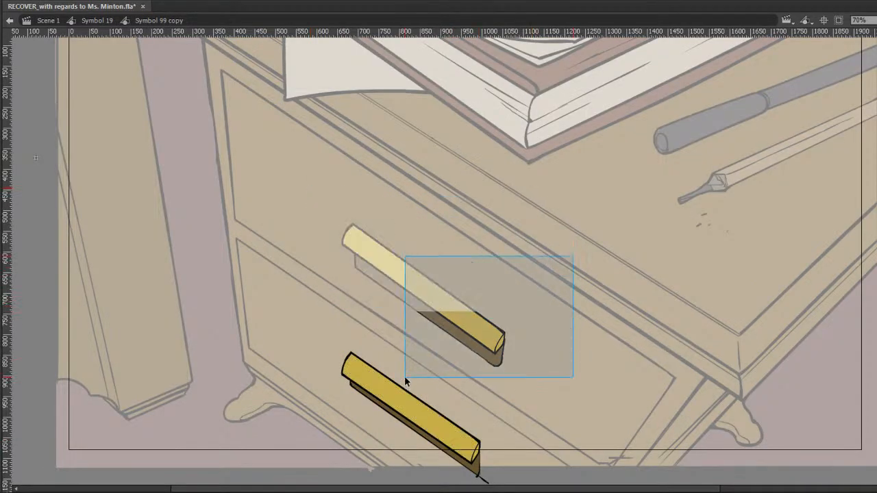
key(Delete)
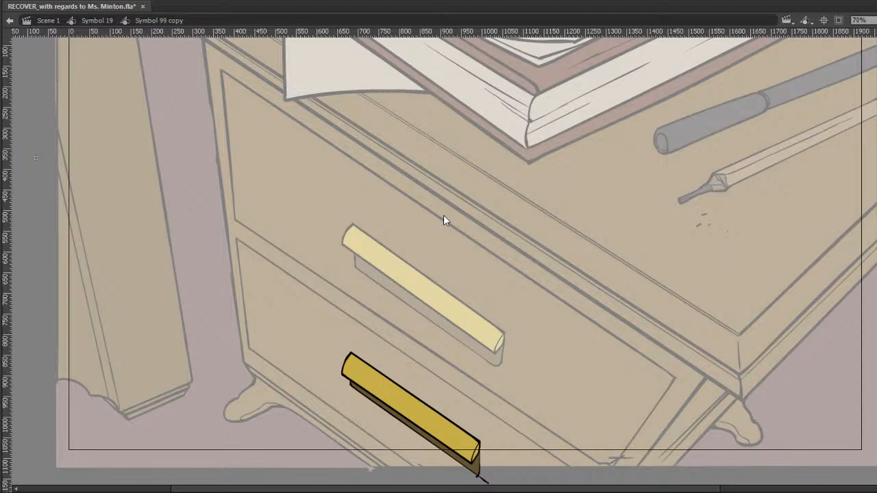
key(ctrl+s)
double_click(35, 157)
Select the upper drawer front, its outline and the handles to check which artwork shares the drawer's layer.
click(420, 281)
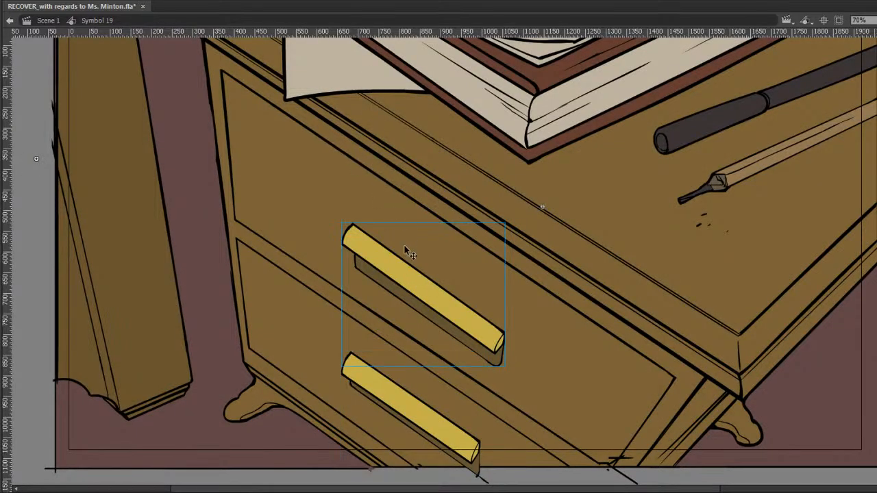
click(386, 237)
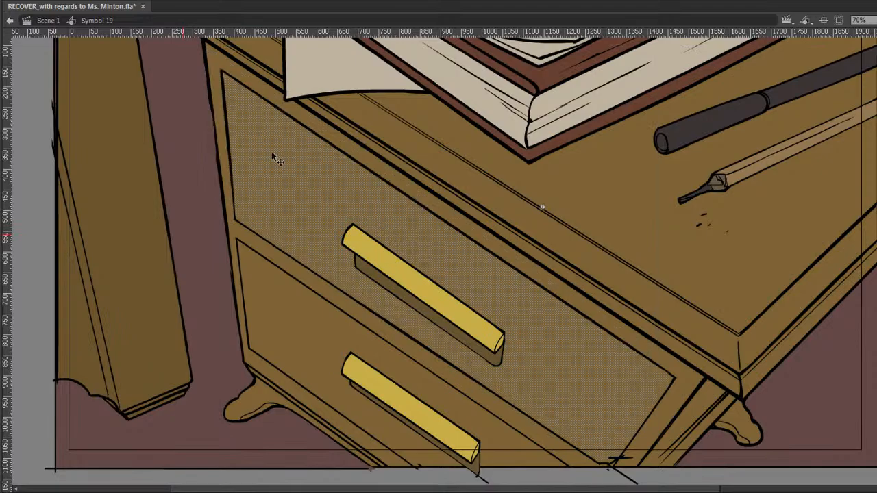
click(167, 99)
click(320, 145)
key(ctrl+a)
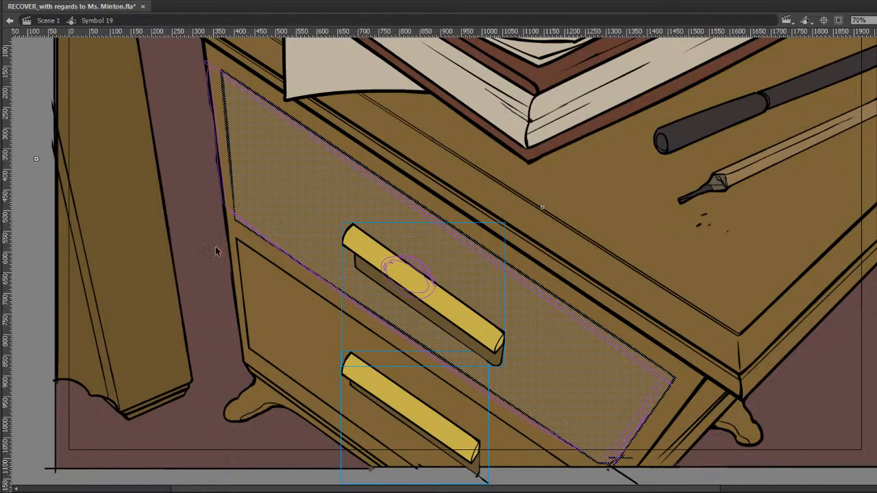
click(206, 284)
click(402, 253)
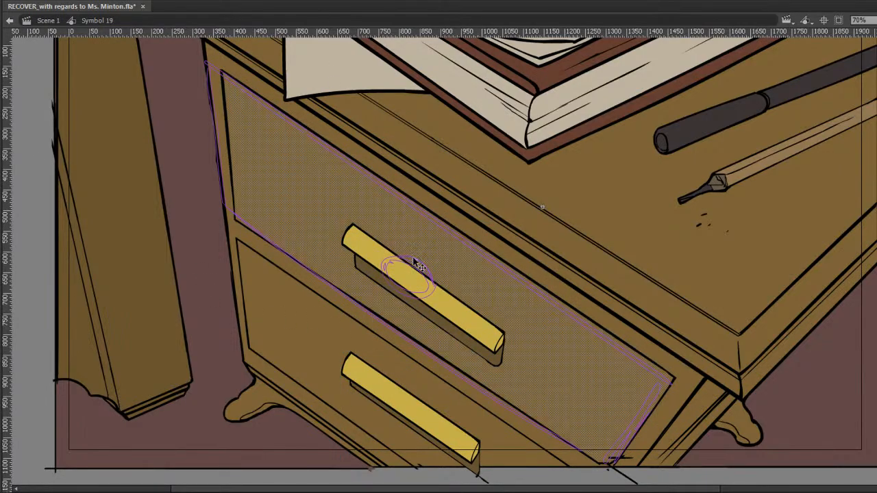
Move the lower drawer handle off the upper drawer's layer and onto the desk artwork's layer.
click(373, 396)
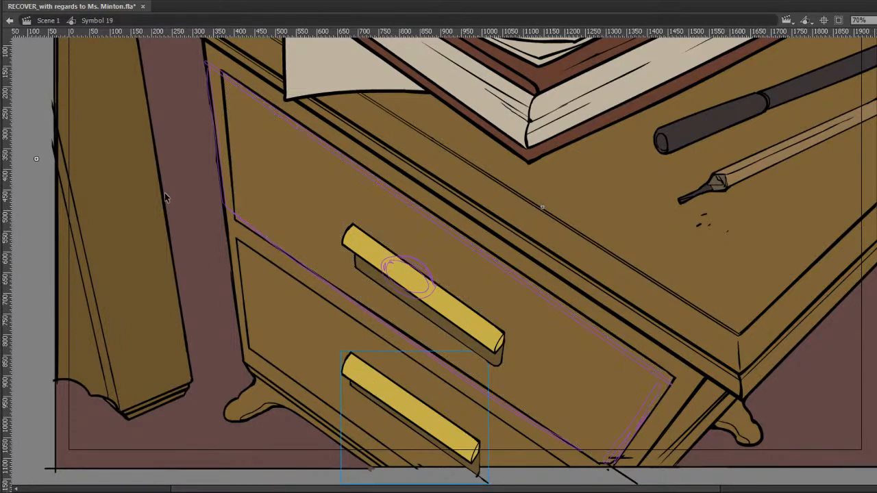
key(Delete)
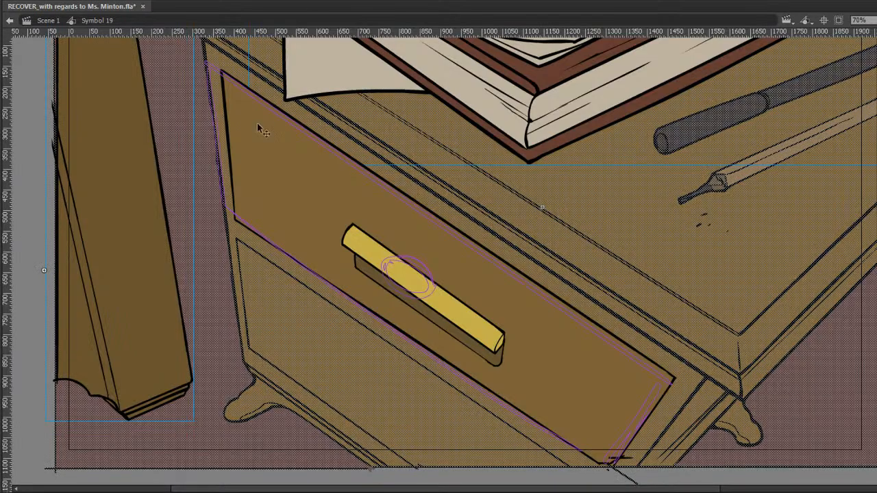
key(ctrl+z)
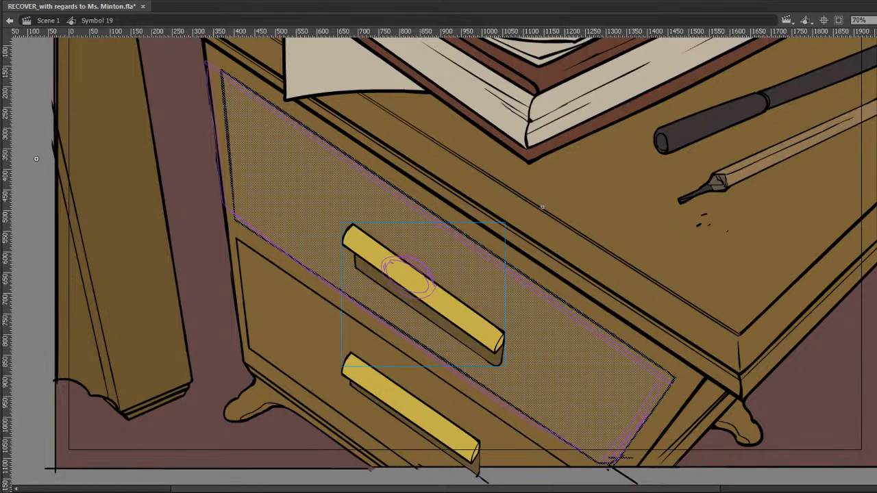
Cut the upper drawer front with its handle and paste them back in the same place for the closed pose.
key(Delete)
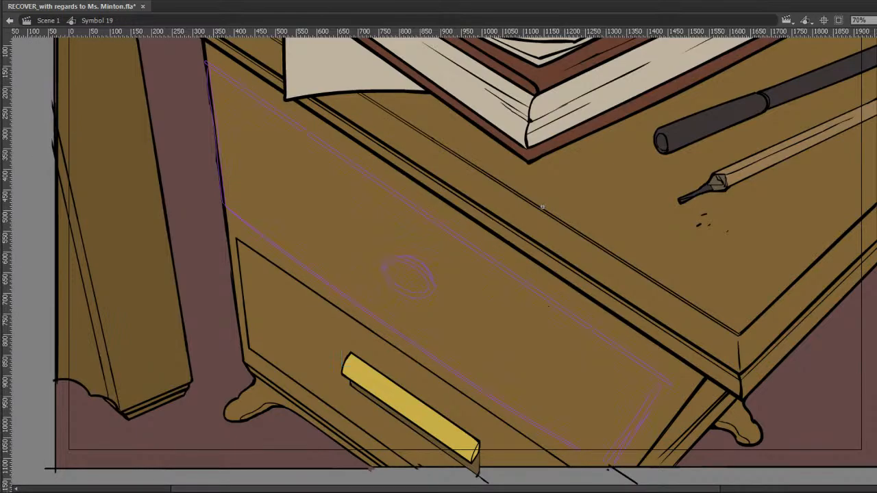
key(ctrl+z)
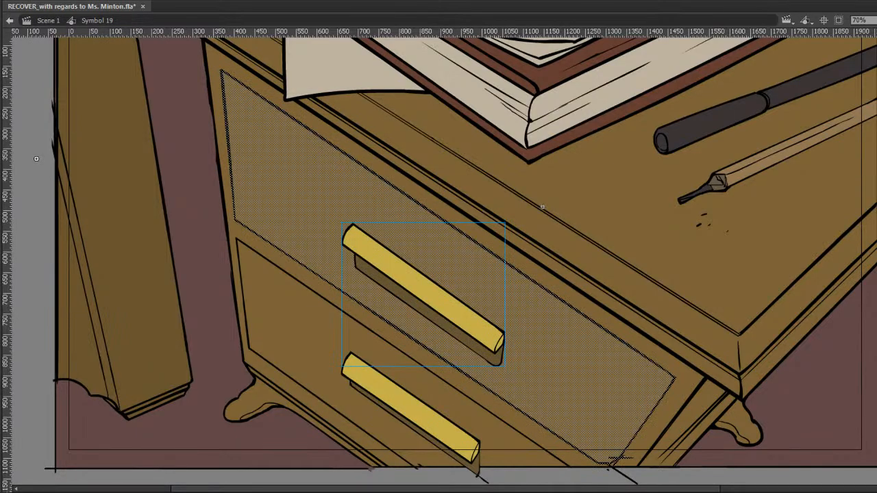
key(ctrl+z)
key(ctrl+y)
key(ctrl+z)
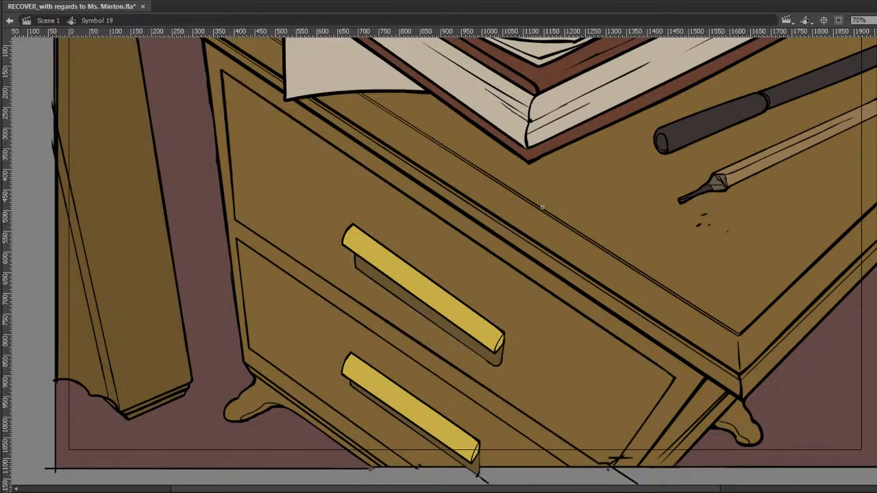
click(388, 271)
double_click(386, 270)
double_click(374, 408)
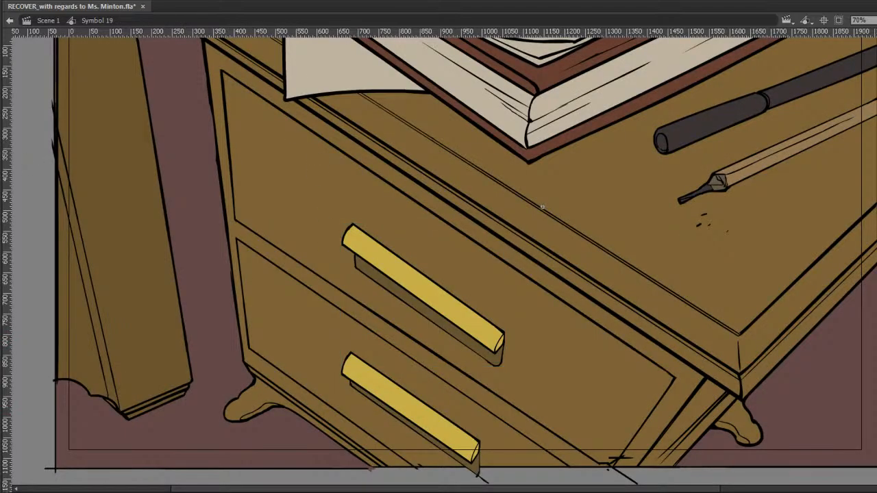
Shift the upper drawer front and its handle slightly down and to the left on the next frame.
key(ctrl+z)
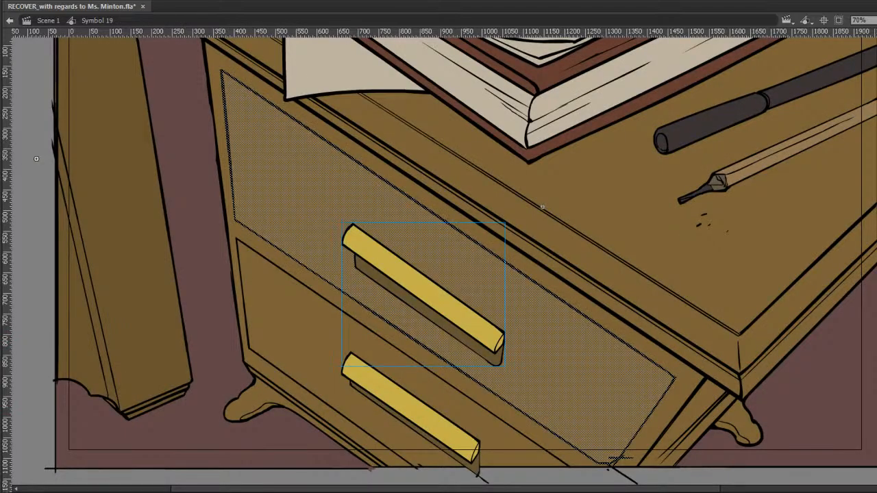
drag(301, 185, 286, 177)
key(ctrl+z)
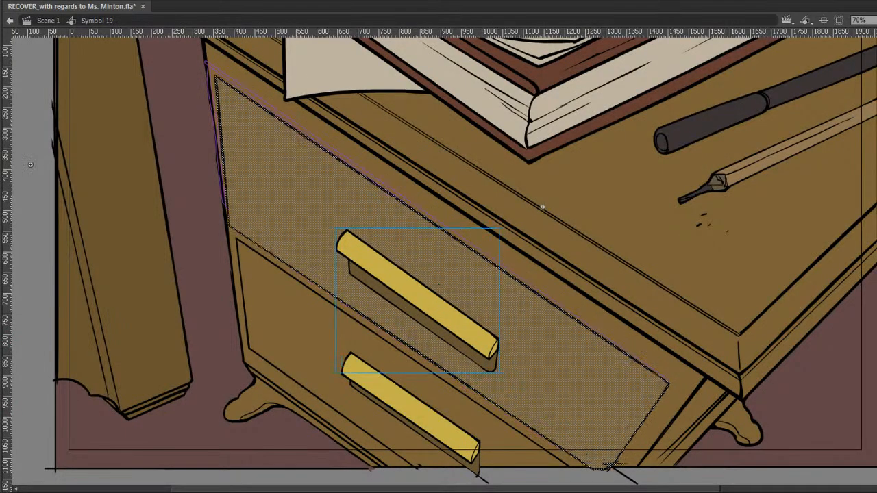
key(ctrl+z)
key(ctrl+z)
key(comma)
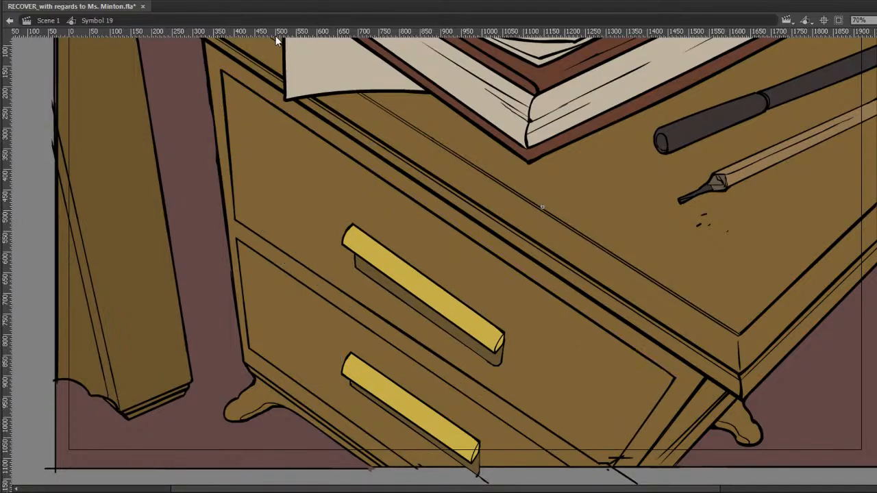
Flip between the two frames to compare the closed drawer with its shifted position.
key(period)
key(comma)
key(period)
key(comma)
key(period)
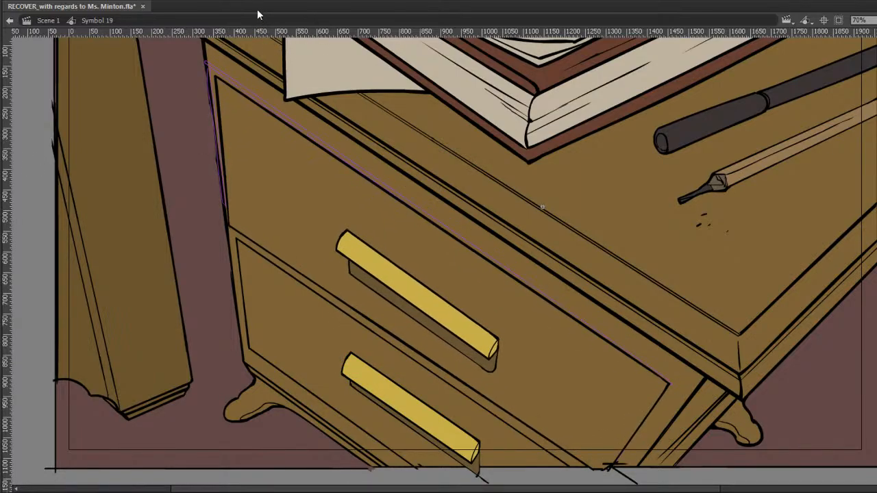
key(comma)
key(period)
key(comma)
key(period)
Nudge the shifted drawer front and handle slightly right and down, checking the movement against the closed frame.
key(ctrl+a)
key(Right)
key(Down)
key(Down)
key(Right)
key(Down)
key(Down)
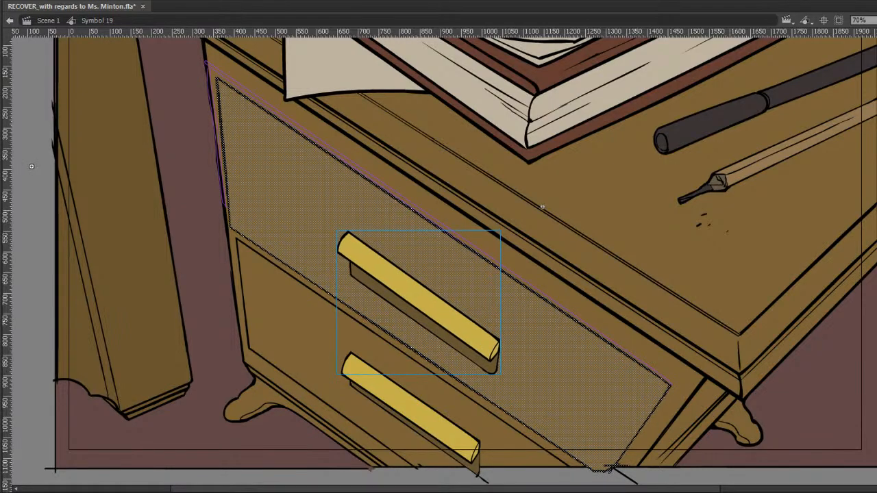
key(comma)
key(period)
key(comma)
key(period)
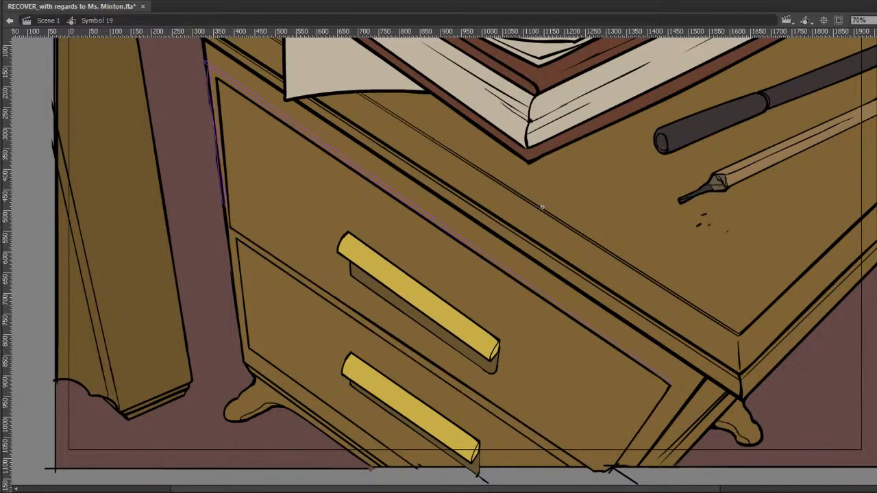
Nudge the shifted drawer slightly back left and up, and compare the frames again.
key(ctrl+a)
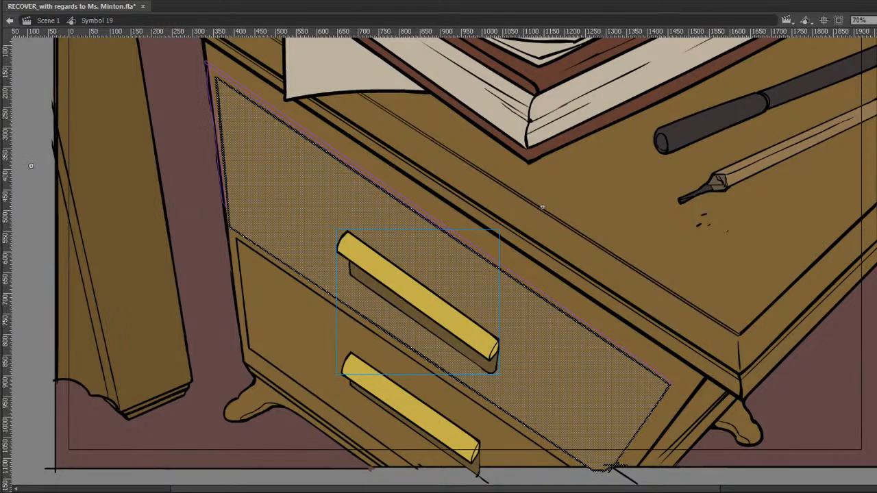
key(period)
key(comma)
key(period)
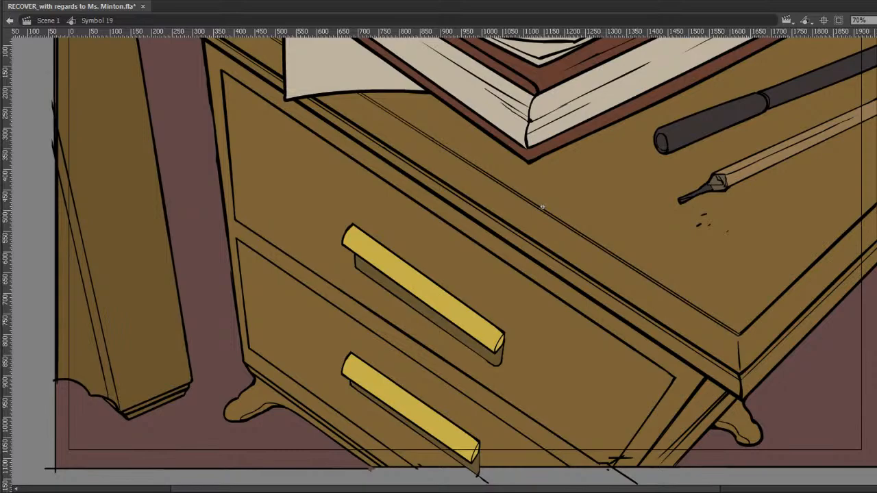
On the following frame, move the drawer front and handle well down and left along the purple open-drawer sketch, and compare the frames.
key(ctrl+z)
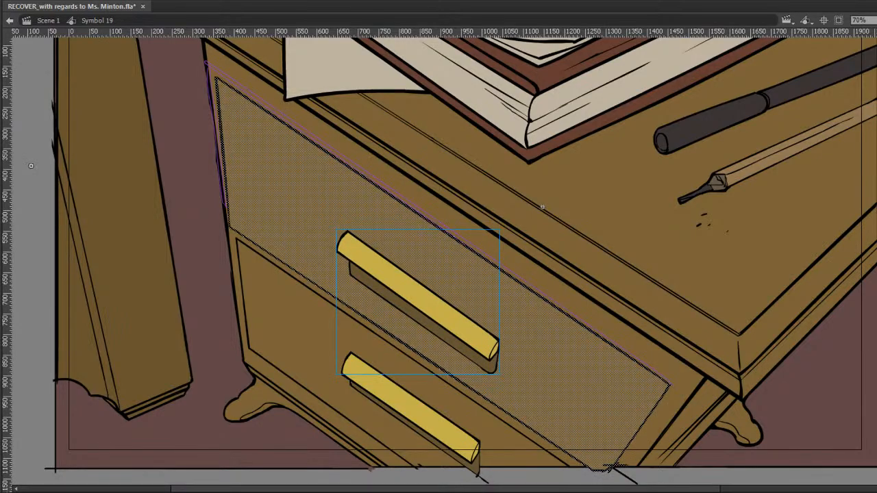
key(ctrl+z)
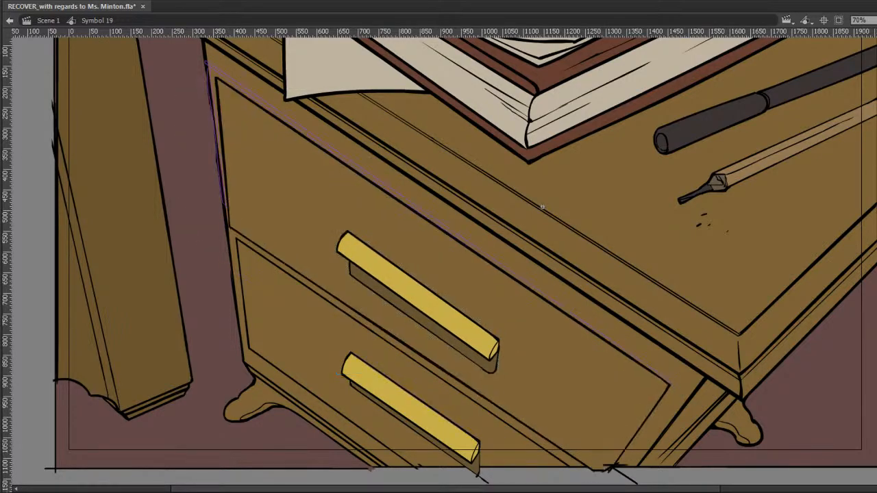
key(ctrl+z)
key(shift+Left)
key(shift+Left)
key(shift+Down)
key(shift+Down)
key(shift+Down)
key(shift+Down)
key(shift+Down)
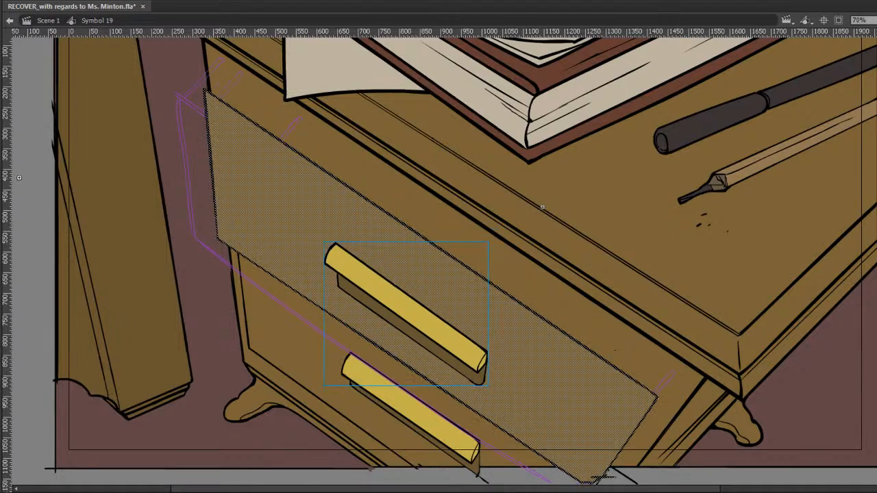
key(shift+Left)
key(shift+Left)
key(shift+Down)
key(Right)
key(Right)
key(Right)
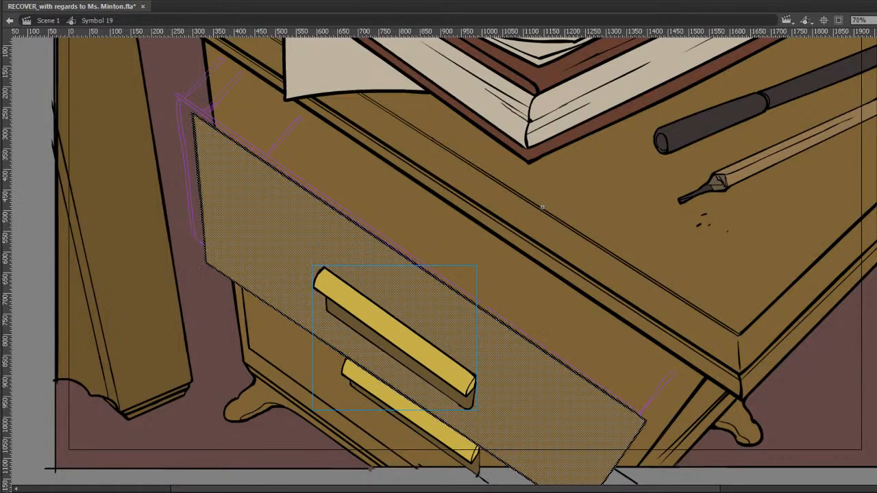
key(comma)
key(period)
key(comma)
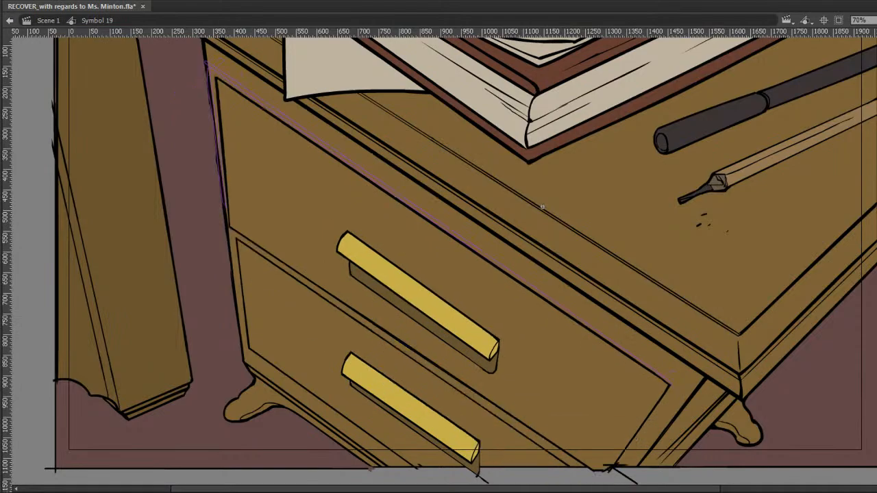
key(period)
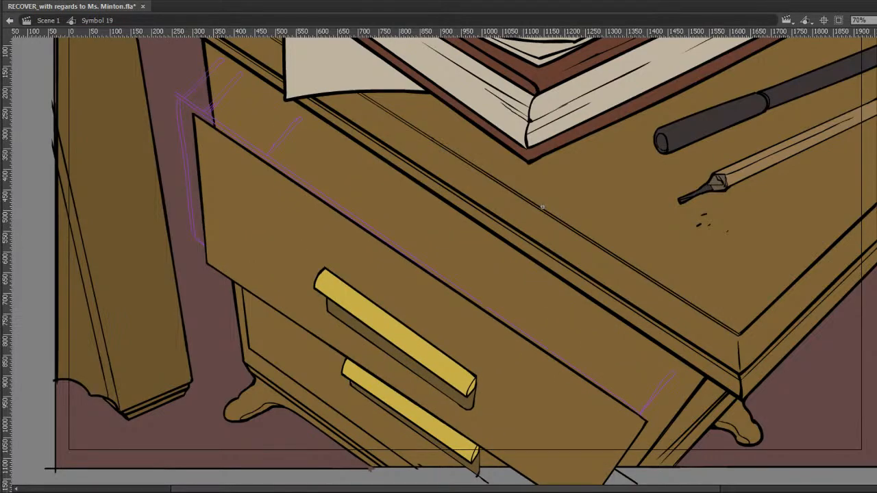
Nudge the opened drawer front and handle slightly left and up, checking the motion against the previous frame.
key(ctrl+a)
key(Left)
key(Left)
key(Up)
key(Up)
key(Up)
key(Up)
key(Left)
key(Left)
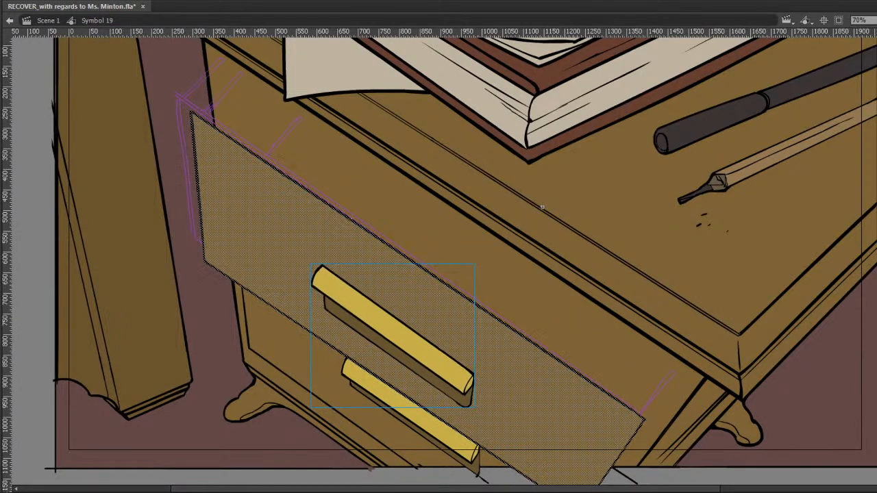
key(comma)
key(period)
key(comma)
key(period)
key(comma)
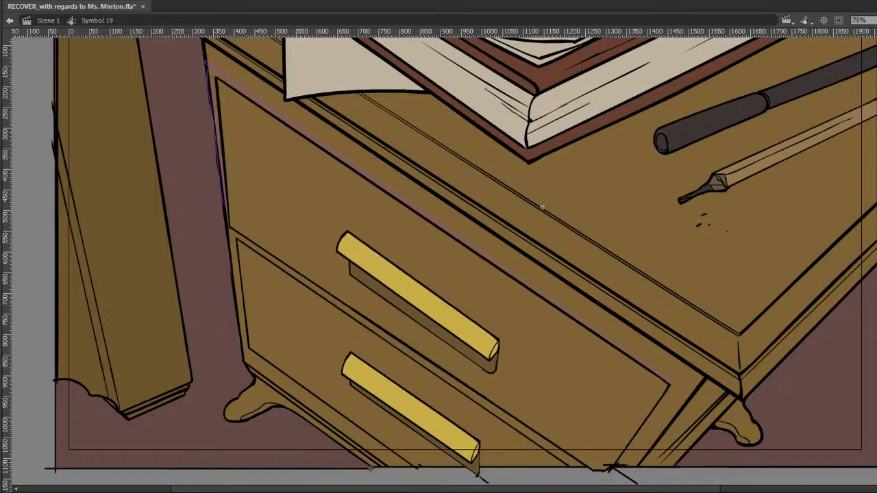
On the next frame, shift the drawer front and handle further down and left toward the purple open-drawer sketch.
key(period)
key(comma)
key(period)
key(ctrl+a)
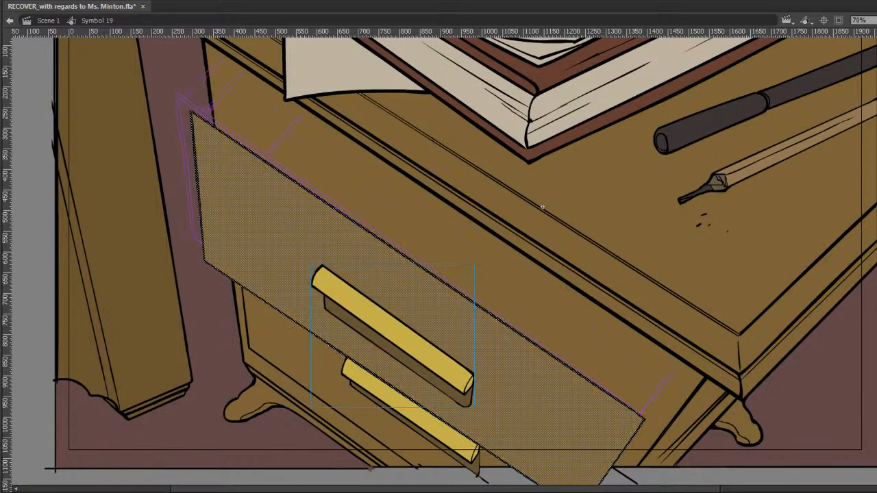
key(period)
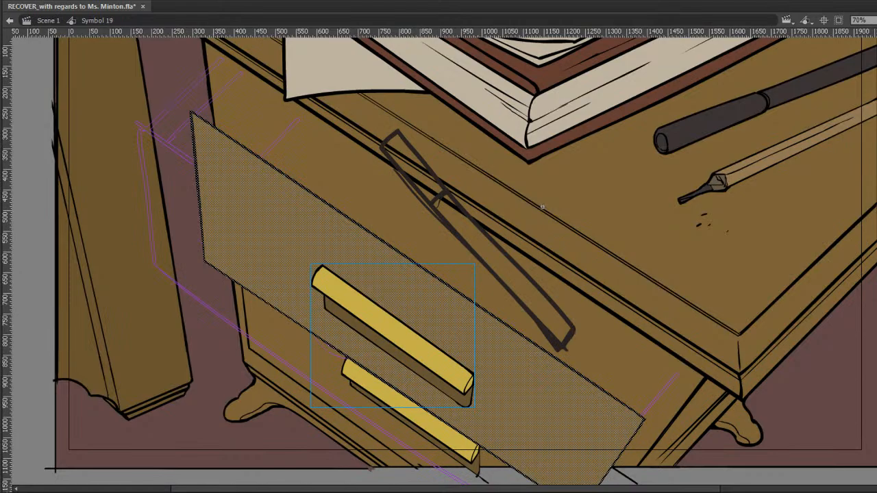
key(shift+Left)
key(shift+Left)
key(shift+Left)
key(shift+Left)
key(shift+Left)
key(shift+Down)
key(shift+Down)
key(shift+Down)
key(shift+Down)
key(shift+Down)
key(comma)
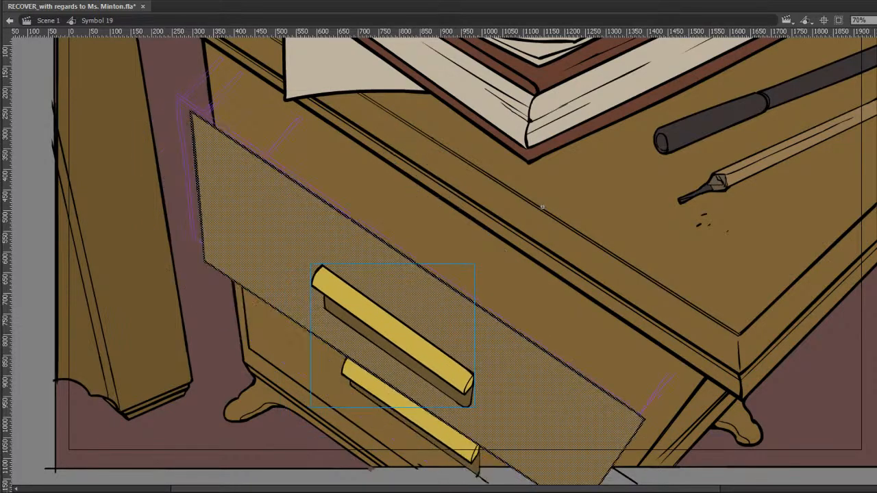
Flip back and forth between the two neighbouring frames to examine the spacing of the drawer's movement.
key(period)
key(comma)
key(period)
key(comma)
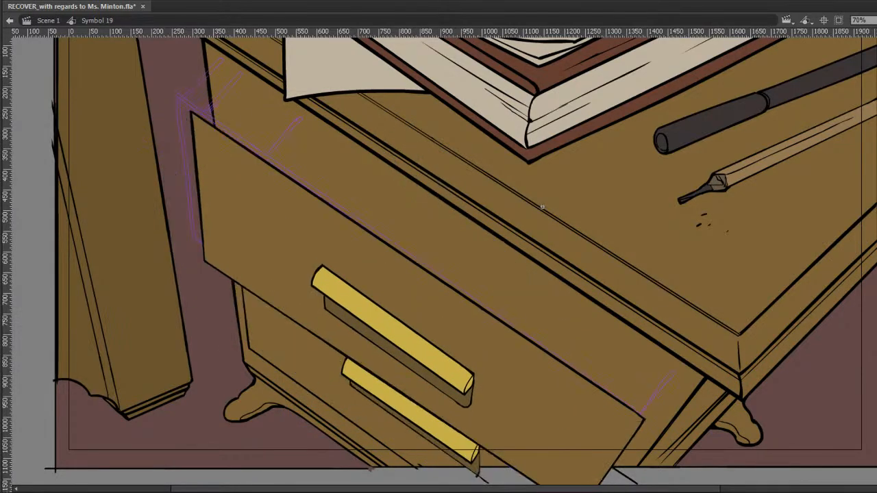
key(period)
key(comma)
key(period)
key(comma)
key(period)
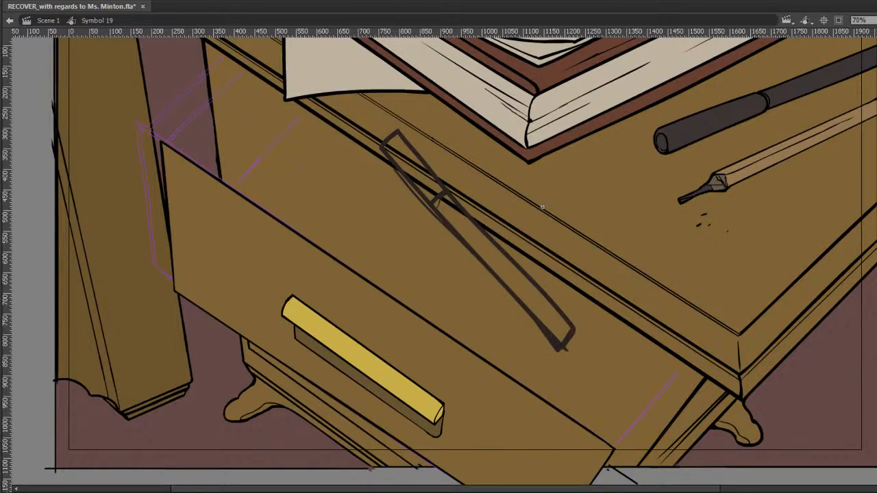
key(comma)
key(period)
On the following frame, move the drawer front and handle a long way down and left toward the wide-open sketch.
key(ctrl+a)
key(period)
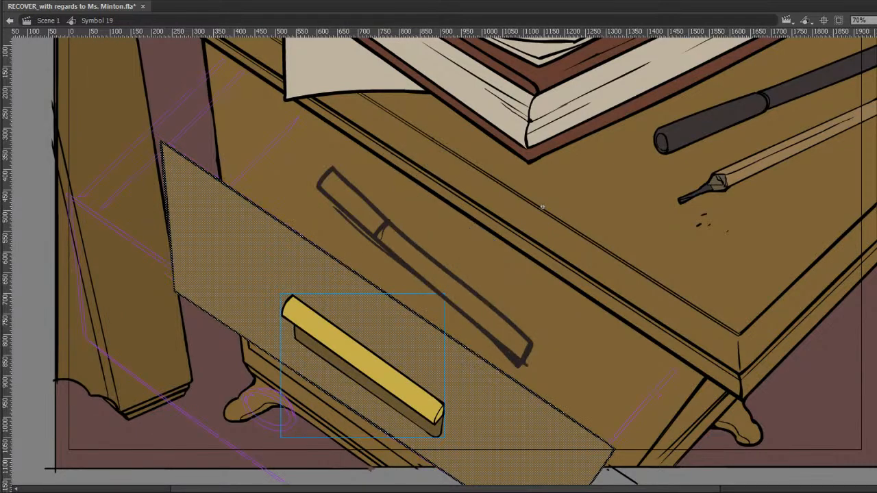
key(shift+Left)
key(shift+Left)
key(shift+Down)
key(shift+Down)
key(shift+Left)
key(shift+Left)
key(shift+Left)
key(shift+Left)
key(shift+Left)
key(shift+Left)
key(shift+Left)
key(shift+Left)
key(shift+Left)
key(shift+Left)
key(shift+Left)
key(shift+Left)
key(shift+Left)
key(shift+Left)
key(shift+Left)
key(shift+Left)
key(shift+Down)
key(shift+Down)
key(shift+Down)
key(shift+Down)
key(shift+Down)
key(shift+Down)
key(shift+Down)
key(shift+Down)
key(shift+Down)
key(shift+Down)
key(shift+Down)
key(shift+Down)
key(shift+Down)
key(shift+Down)
key(shift+Down)
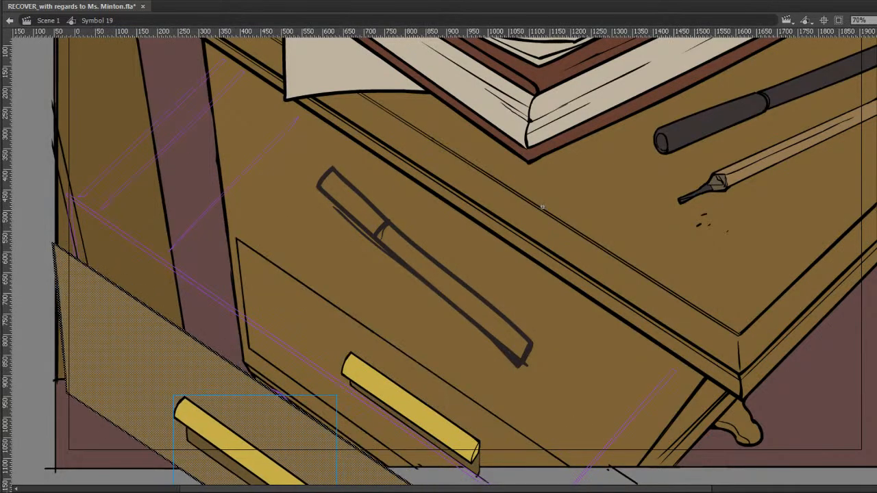
Bring the drawer front and handle back up and right to line up with the purple sketch, comparing with the previous frame.
key(shift+Right)
key(shift+Right)
key(shift+Right)
key(shift+Right)
key(shift+Up)
key(shift+Up)
key(shift+Up)
key(shift+Up)
key(shift+Up)
key(shift+Up)
key(shift+Up)
key(shift+Up)
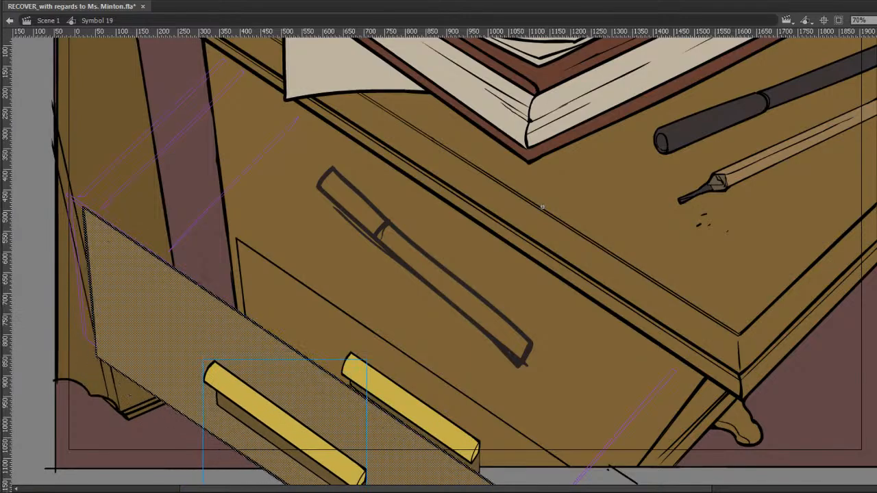
key(comma)
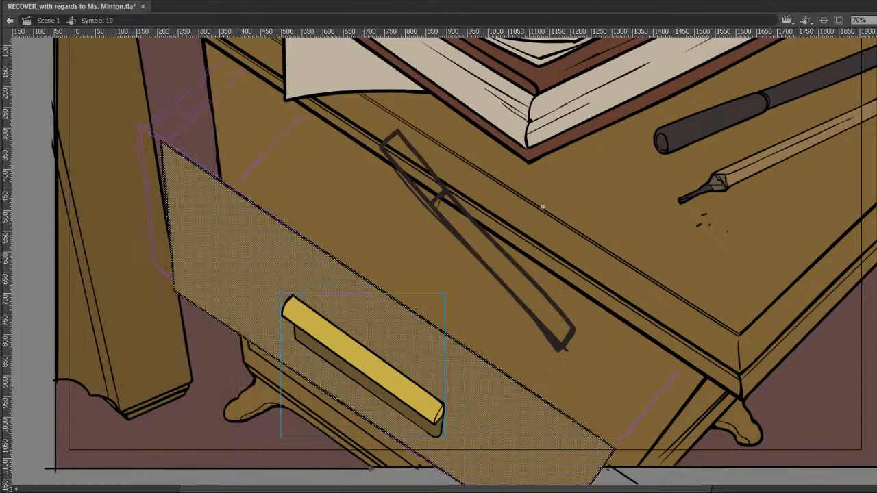
key(period)
key(comma)
key(period)
key(comma)
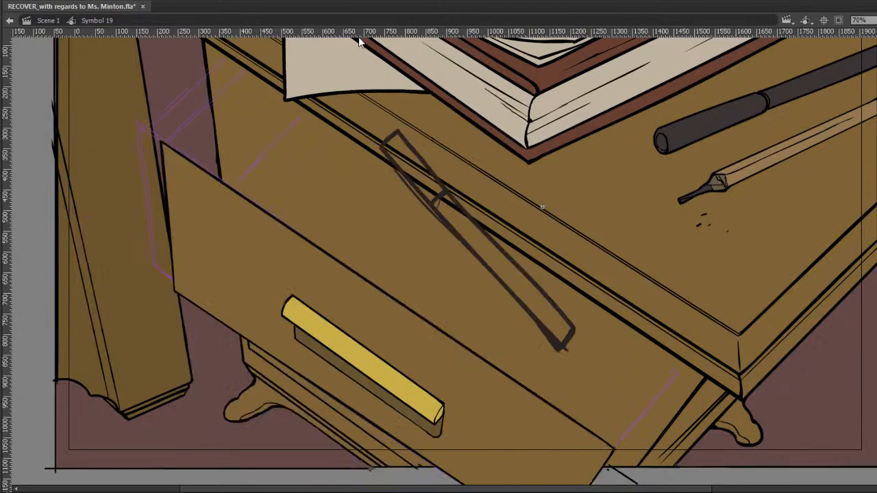
key(period)
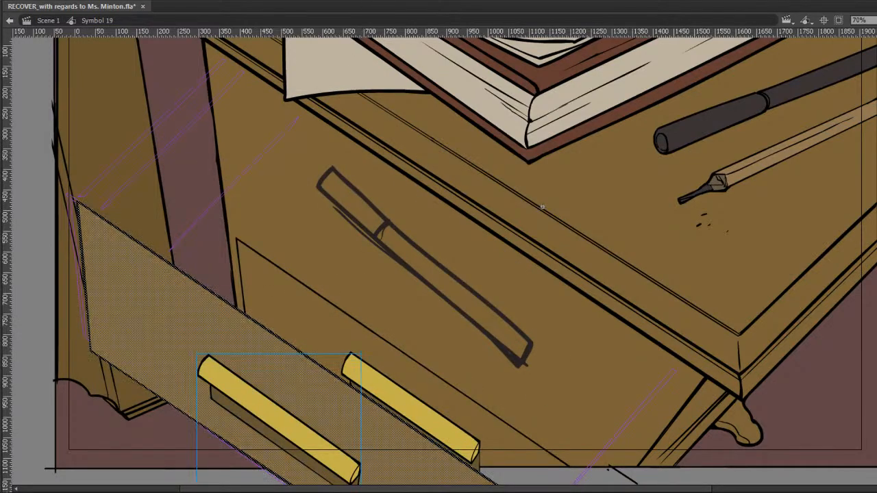
Add a keyframe on the next frame, move the drawer front and handle slightly further down and left, and compare the frames.
key(period)
key(comma)
key(F6)
key(shift+Left)
key(shift+Down)
key(shift+Left)
key(shift+Left)
key(shift+Down)
key(shift+Down)
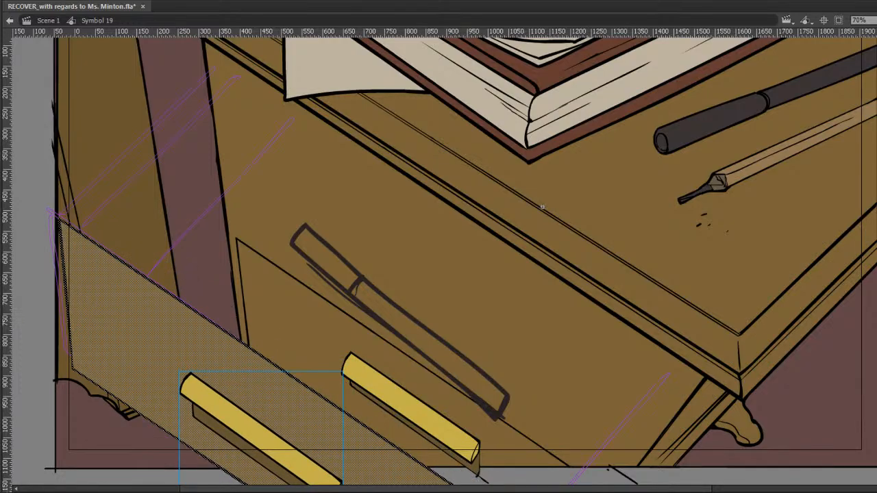
key(comma)
key(period)
key(comma)
key(period)
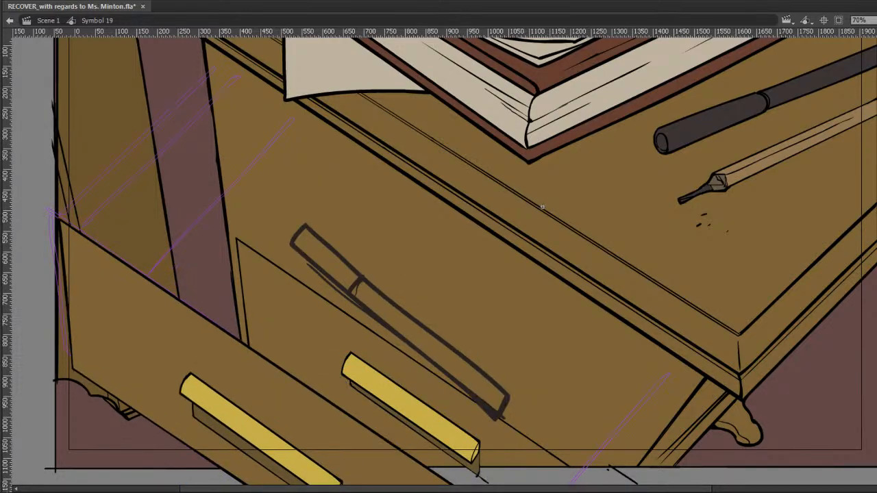
Add another keyframe on the following frame and nudge the drawer front and handle slightly right and up so the drawer settles.
key(period)
key(F6)
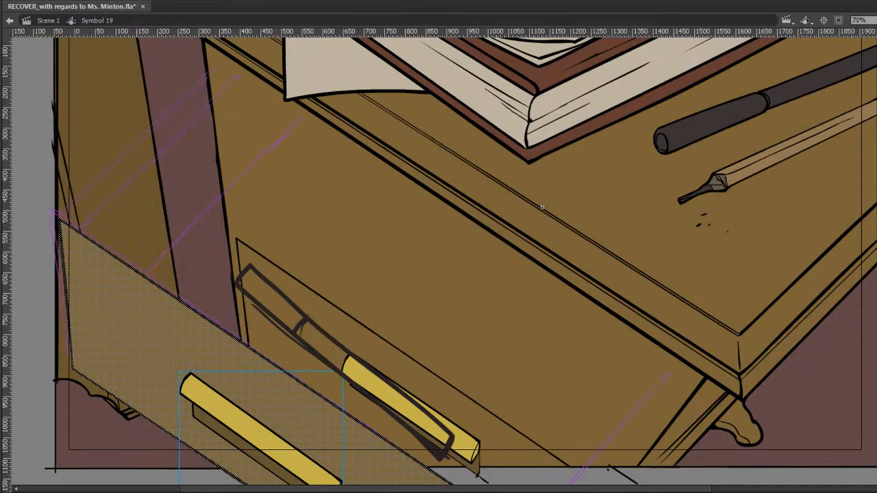
key(Right)
key(Right)
key(Right)
key(Right)
key(Up)
key(Up)
key(Up)
key(Up)
key(Up)
key(Up)
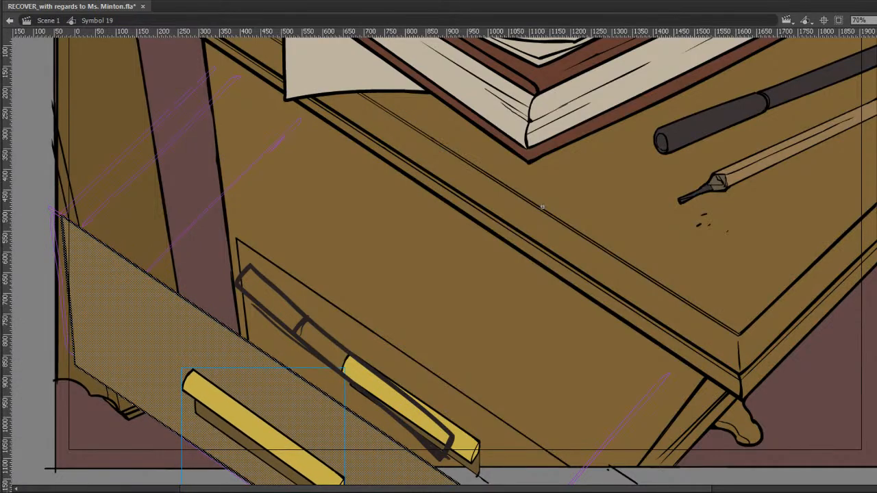
Step back and forth through the frames to examine the drawer's motion from closed to fully open.
key(comma)
key(period)
key(comma)
key(period)
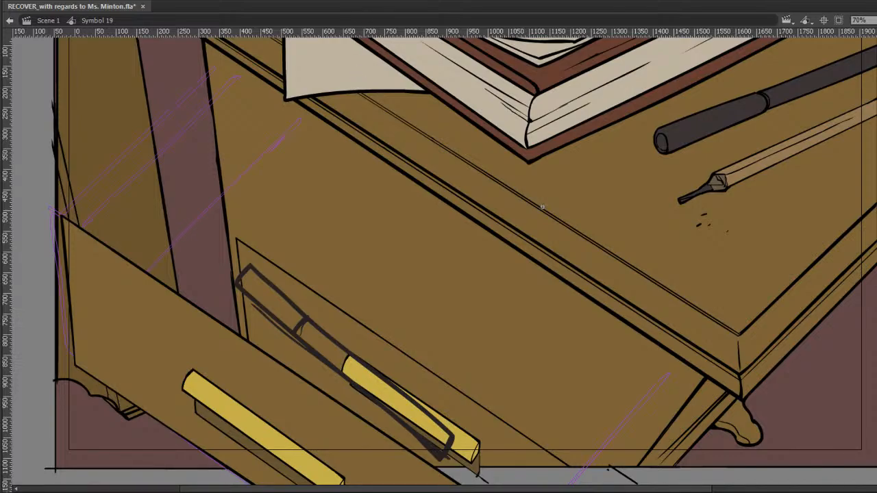
key(comma)
key(period)
key(comma)
key(period)
key(comma)
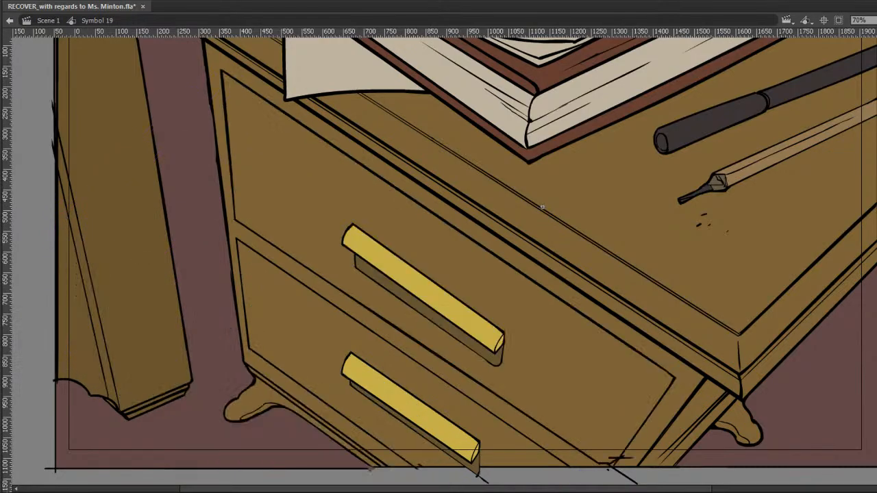
key(period)
key(period)
key(comma)
key(comma)
key(period)
key(period)
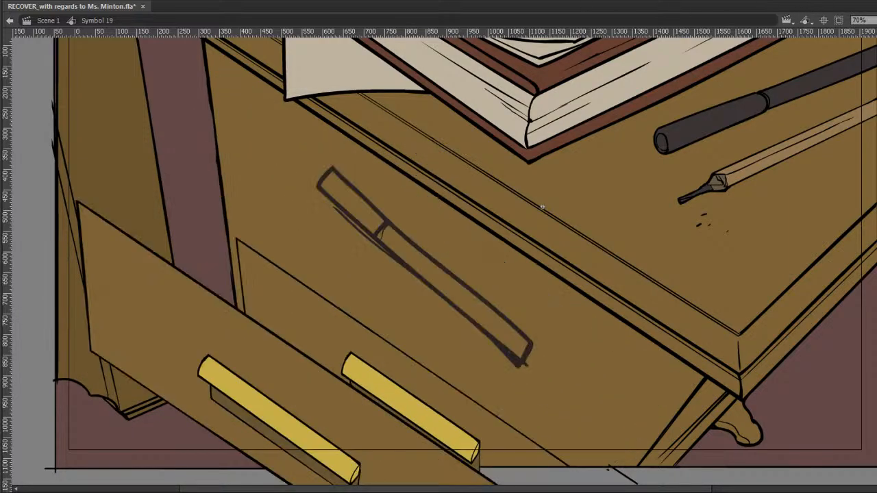
Save the document and play back the drawer opening inside the symbol.
drag(505, 263, 496, 300)
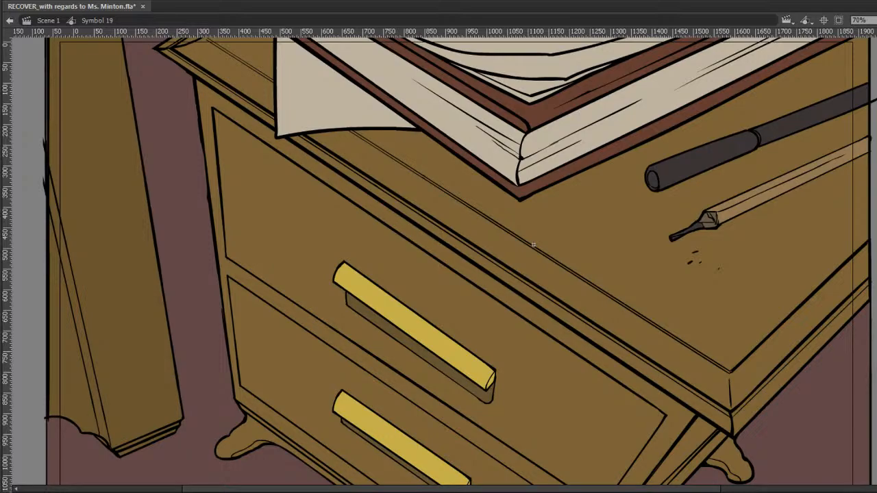
key(ctrl+s)
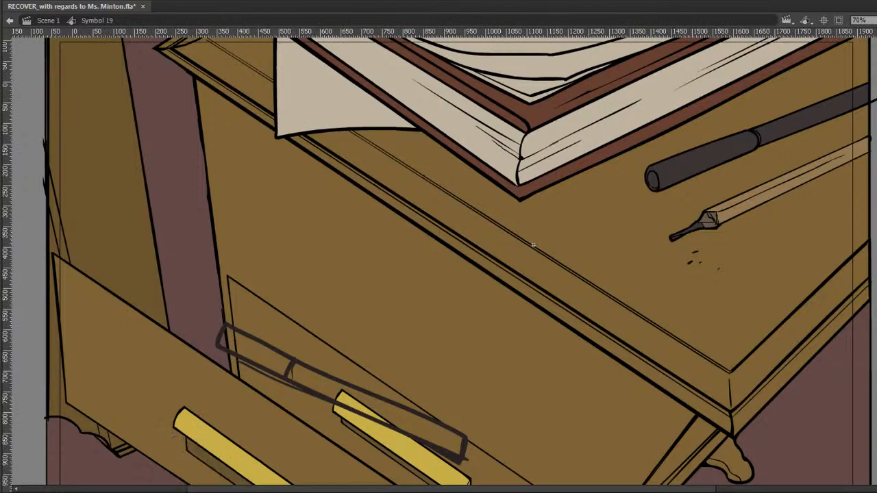
key(ctrl+z)
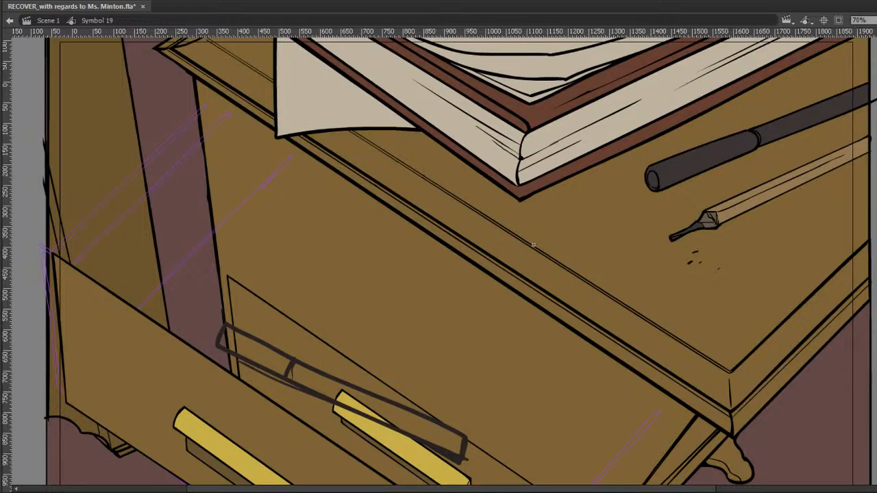
key(comma)
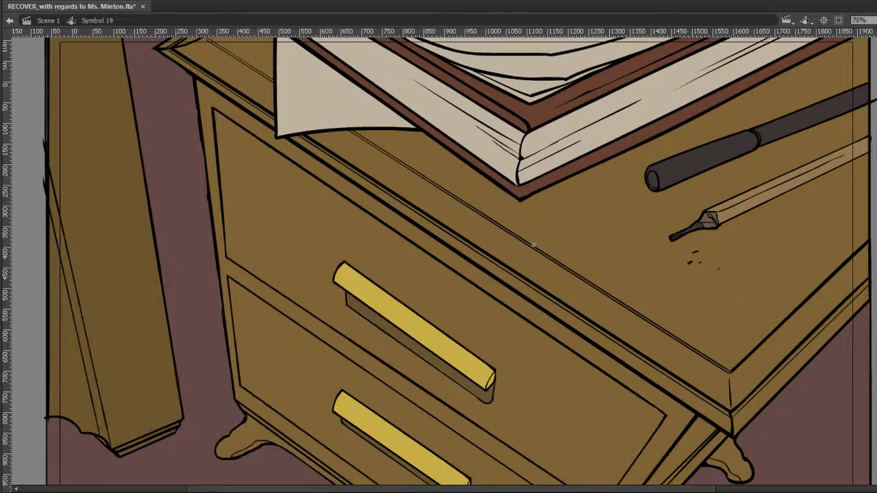
key(Return)
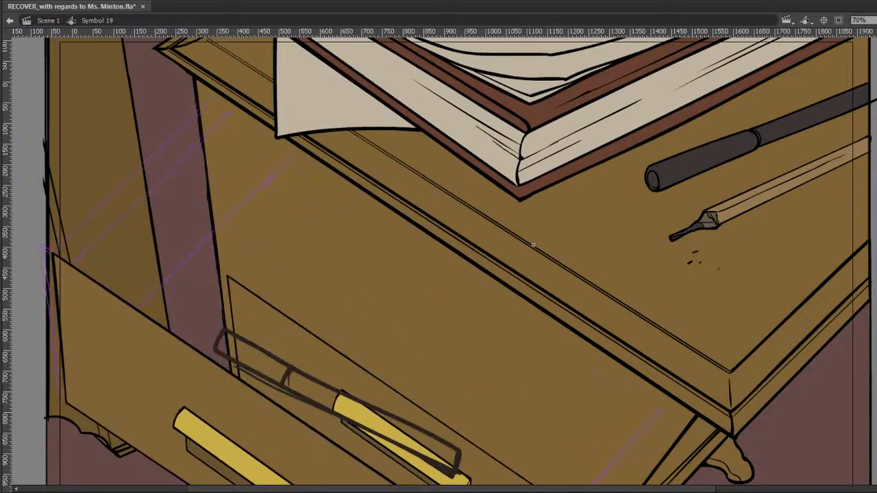
Return to the main scene and play the drawer opening together with the hand and shading.
click(10, 20)
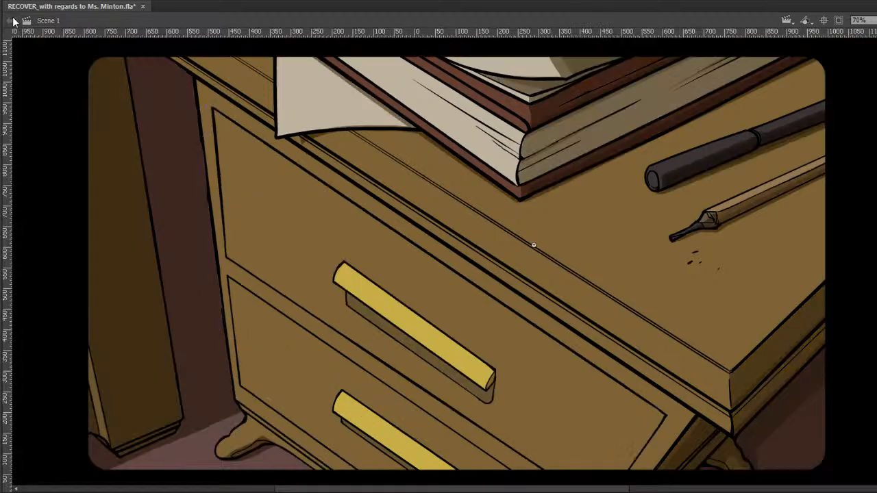
key(Return)
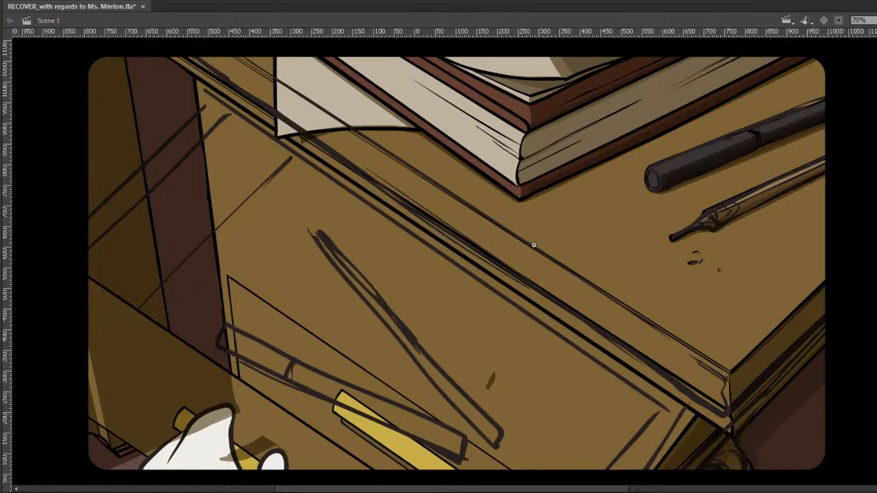
key(Return)
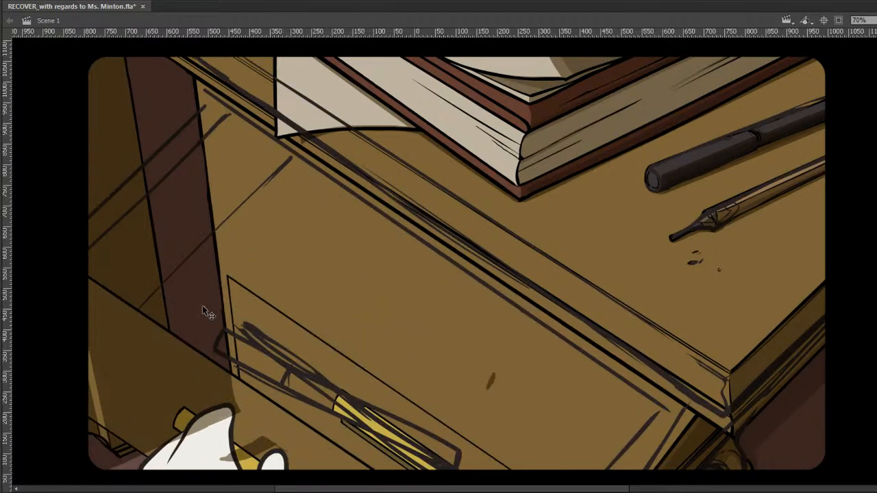
Reopen the desk symbol for editing, replay the drawer opening, and save the document.
double_click(202, 306)
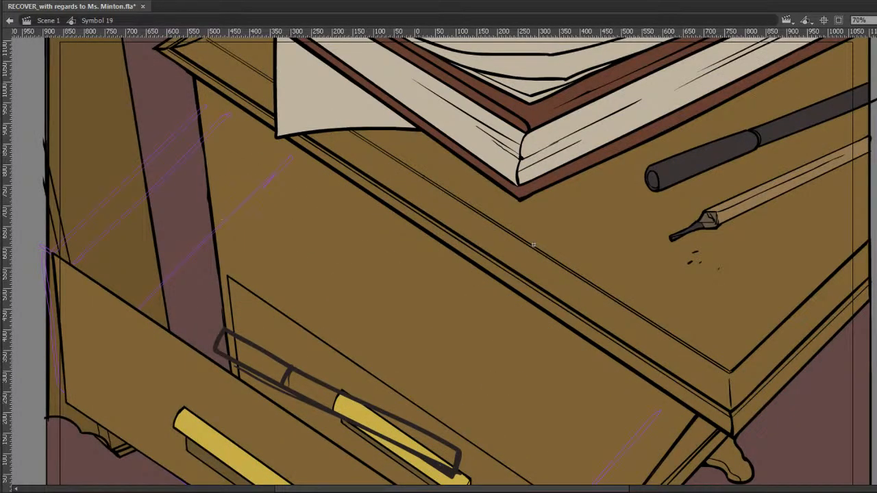
key(.)
key(.)
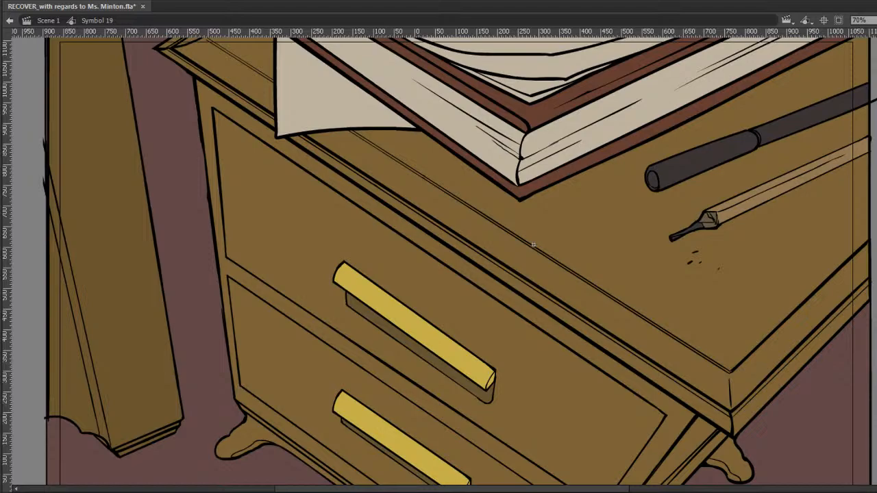
key(Return)
key(Return)
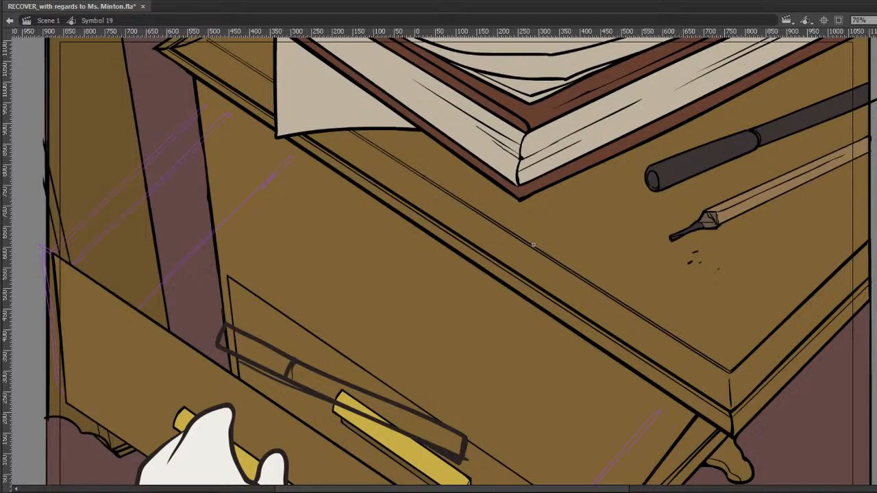
key(ctrl+s)
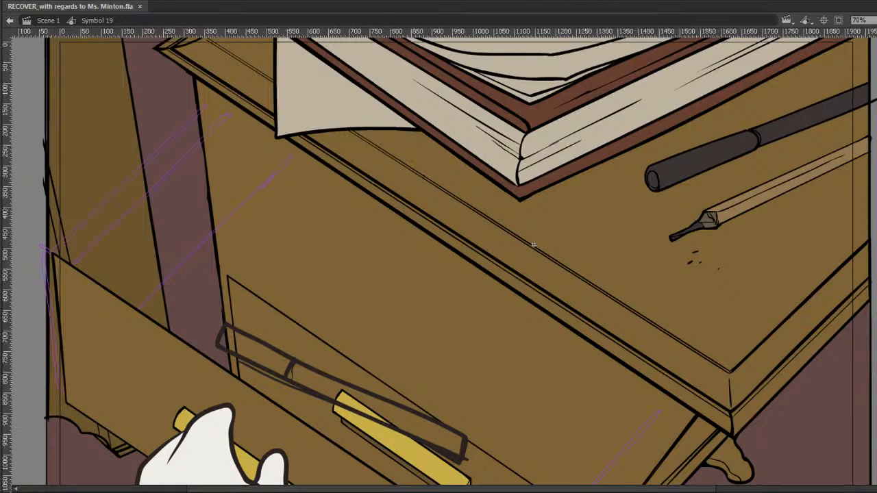
key(Return)
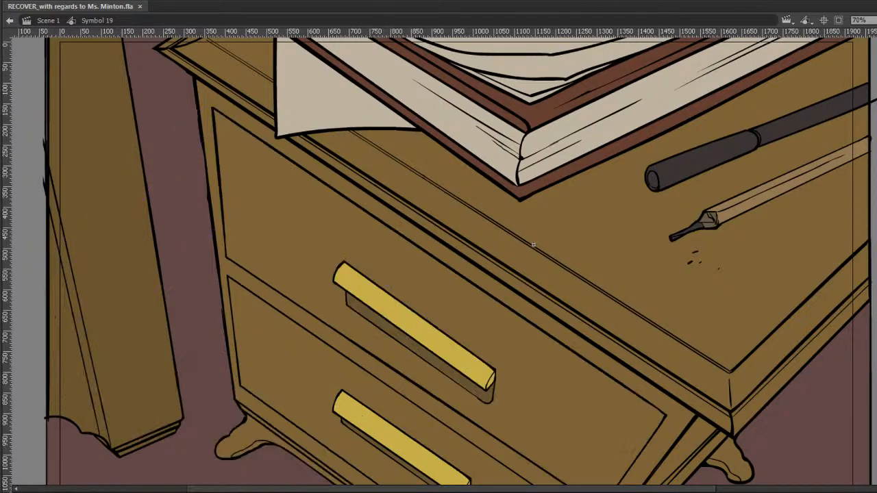
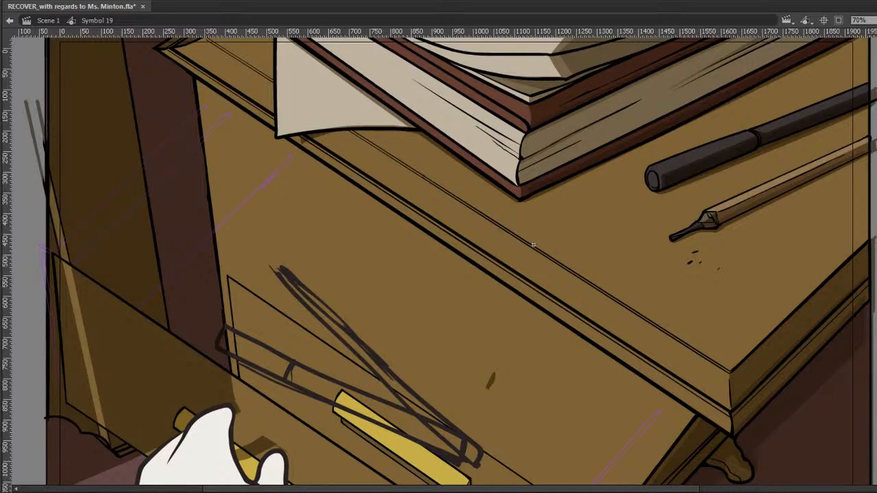
Save the document and insert a keyframe for the open drawer's front and handle.
key(ctrl+s)
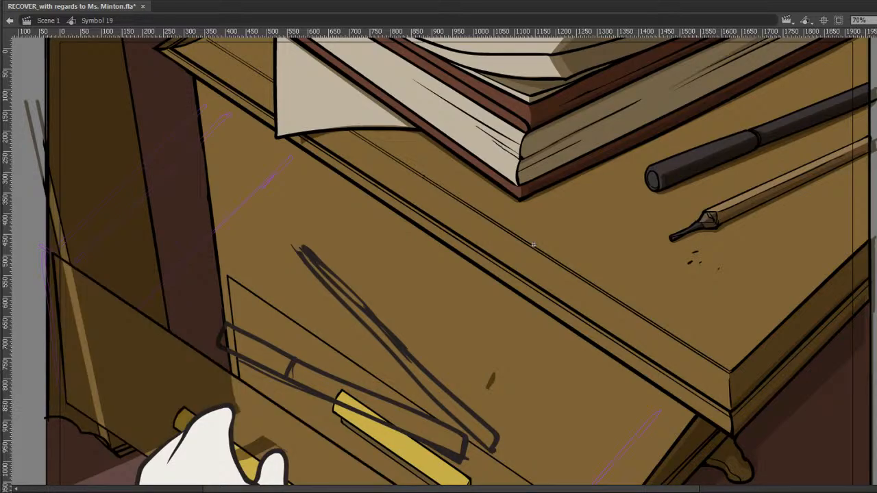
key(F6)
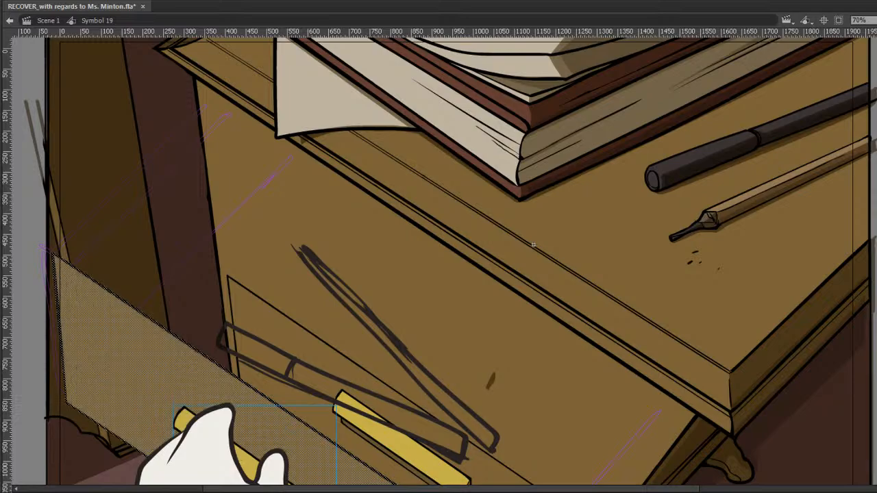
key(period)
key(period)
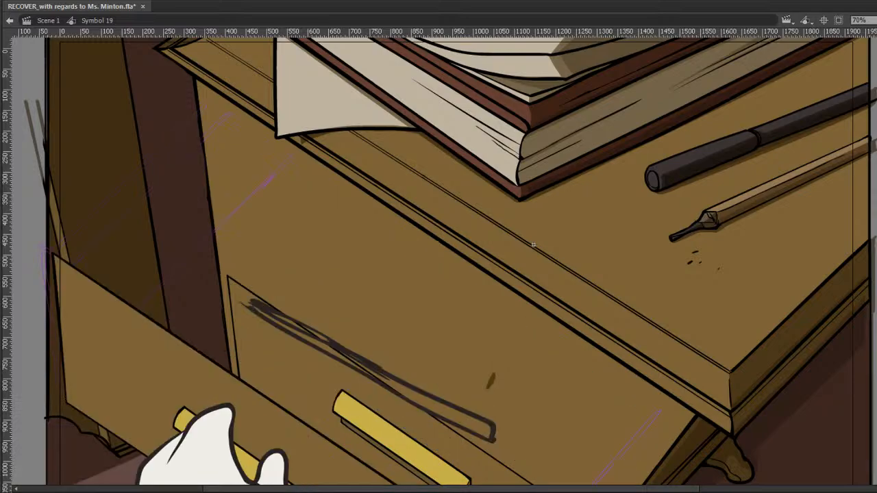
Step back through the frames and replay to examine the drawer's motion and the tumbling sketched objects.
key(comma)
key(comma)
key(comma)
key(comma)
key(comma)
key(comma)
key(Return)
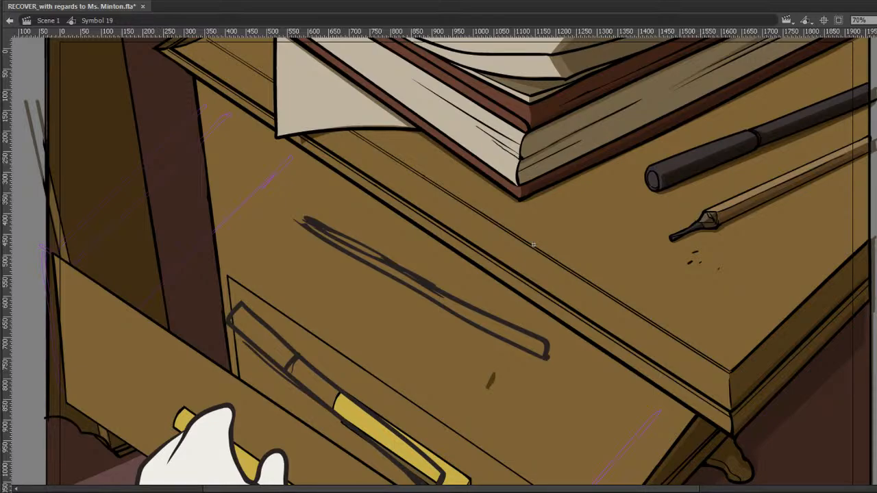
key(comma)
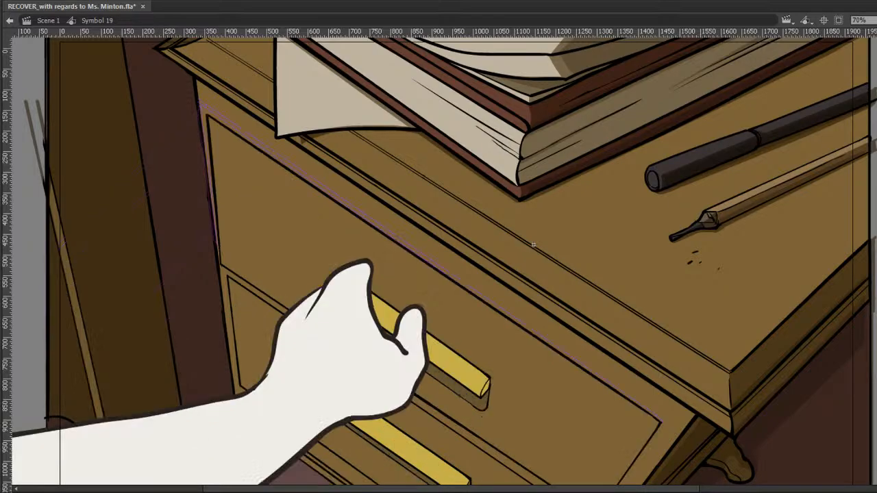
Copy the closed drawer's front outline, paste it in place on the following opening frames, and save the document.
drag(742, 279, 696, 245)
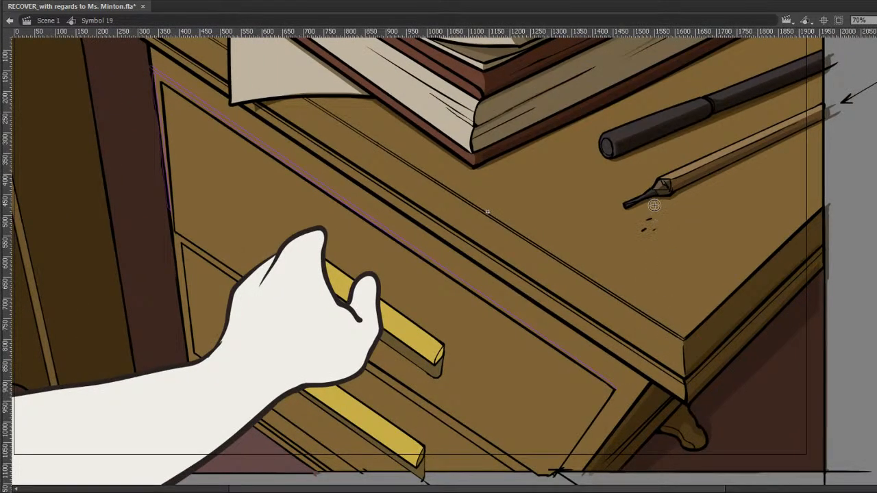
key(comma)
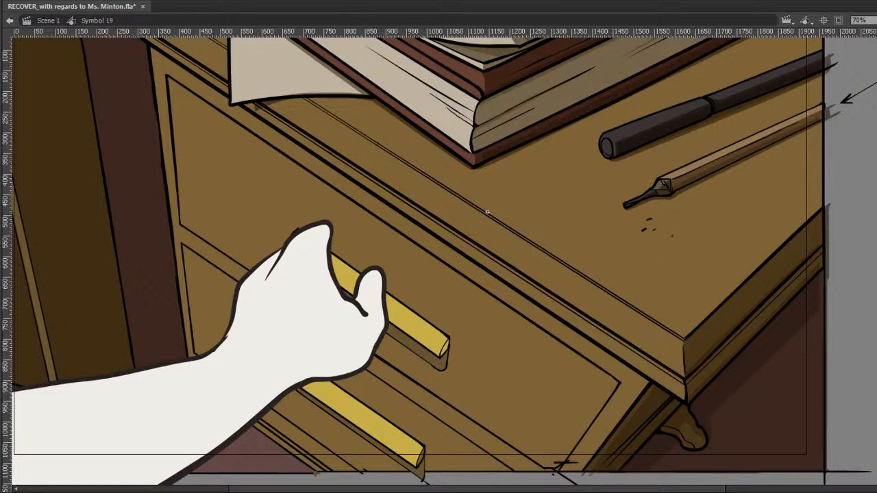
click(169, 82)
double_click(169, 81)
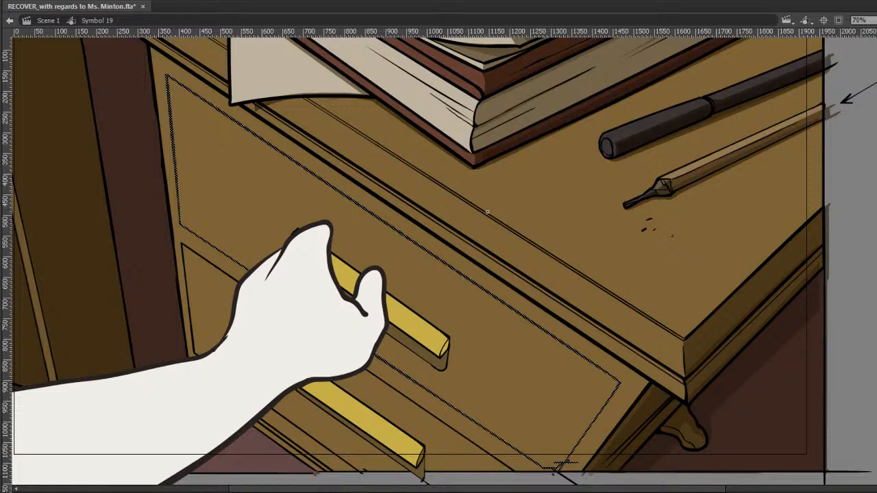
key(Return)
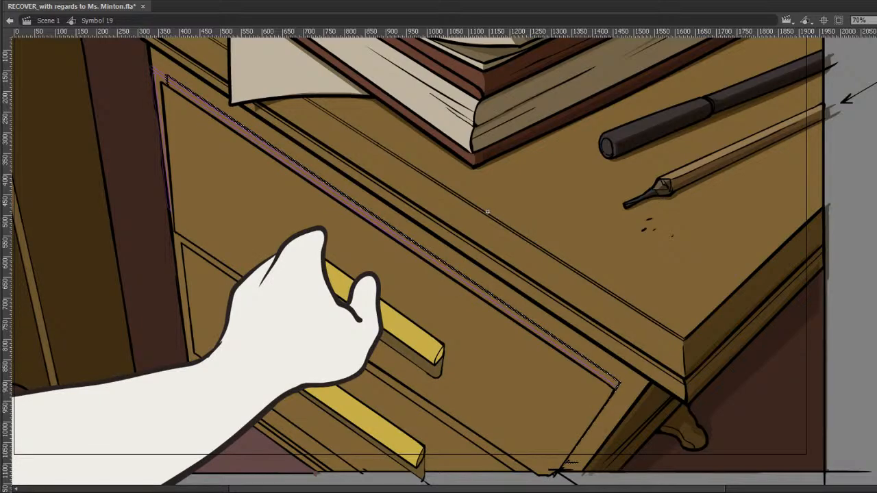
key(Return)
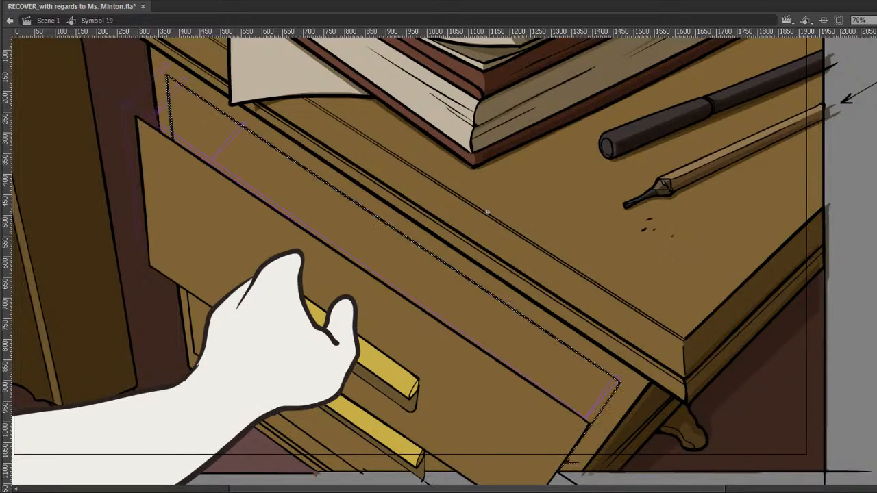
key(Return)
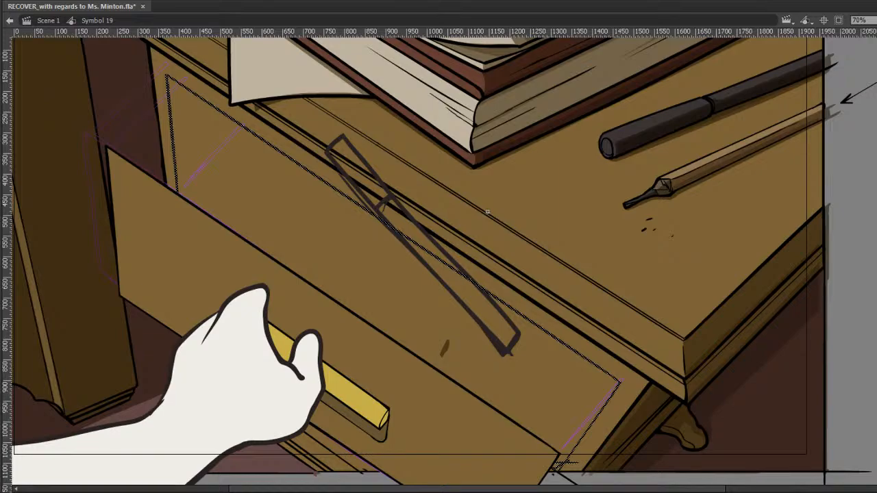
key(Return)
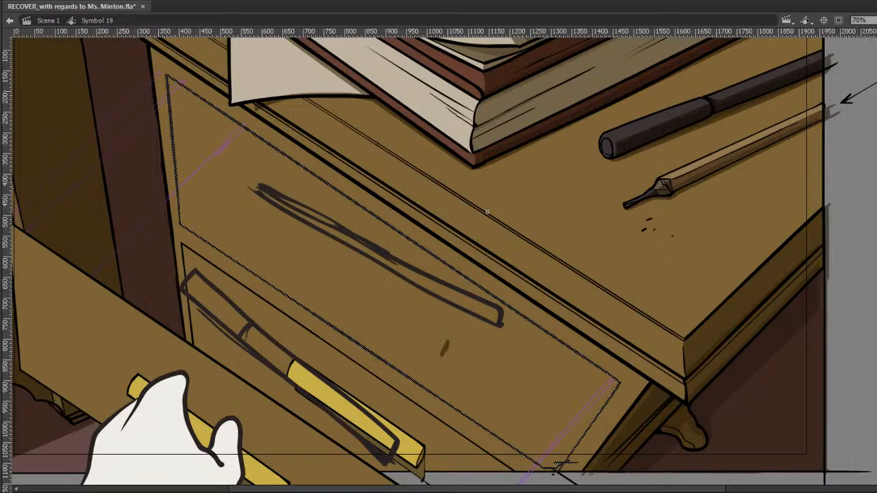
key(ctrl+s)
key(period)
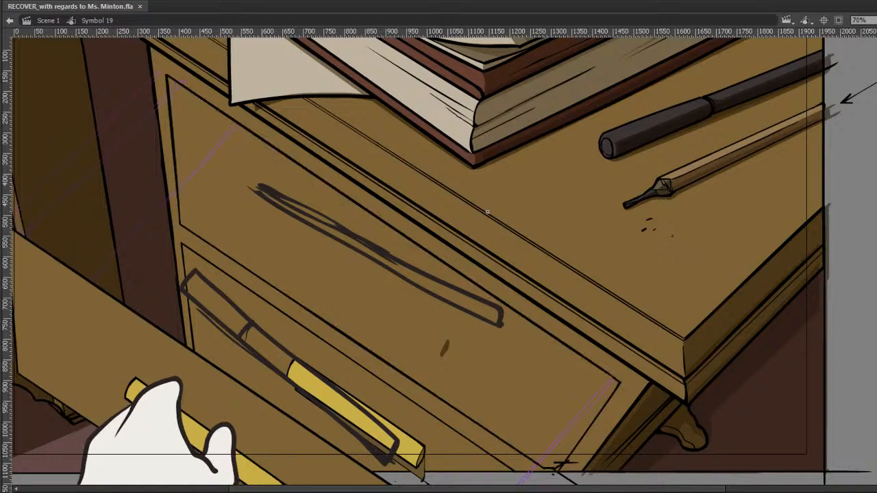
Draw the pulled-out drawer's right side edge along the purple sketch up to the opening's right corner, and save.
key(comma)
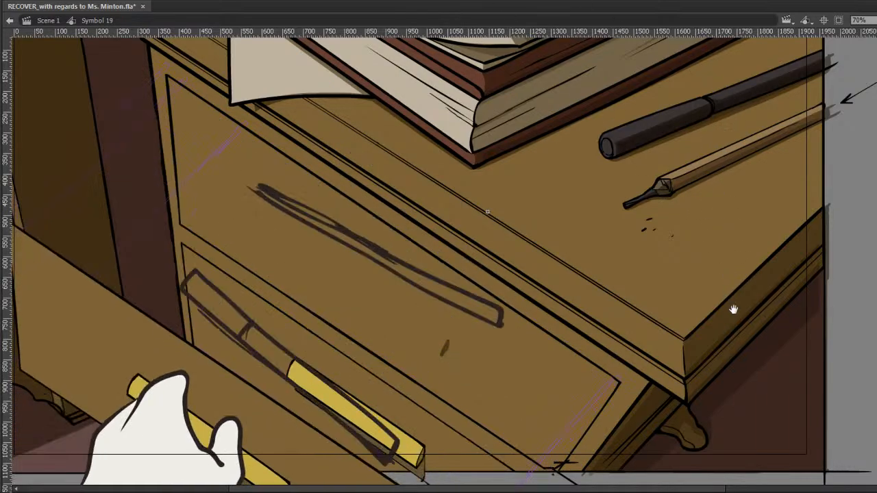
drag(733, 308, 668, 198)
drag(554, 354, 623, 373)
drag(492, 454, 620, 298)
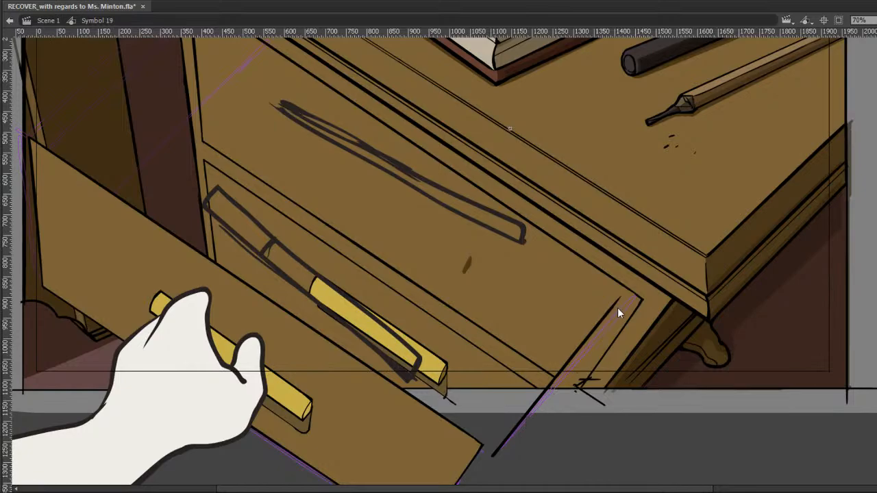
key(ctrl+s)
Draw a second edge line parallel to the drawer's right side, ending at the opening outline's right corner.
drag(596, 328, 632, 288)
key(ctrl+z)
drag(601, 324, 626, 297)
mouse_move(537, 433)
mouse_down()
mouse_move(636, 301)
mouse_move(627, 319)
mouse_up()
key(ctrl+z)
key(ctrl+z)
key(ctrl+z)
drag(537, 431, 643, 299)
key(v)
key(ctrl+z)
drag(544, 429, 643, 302)
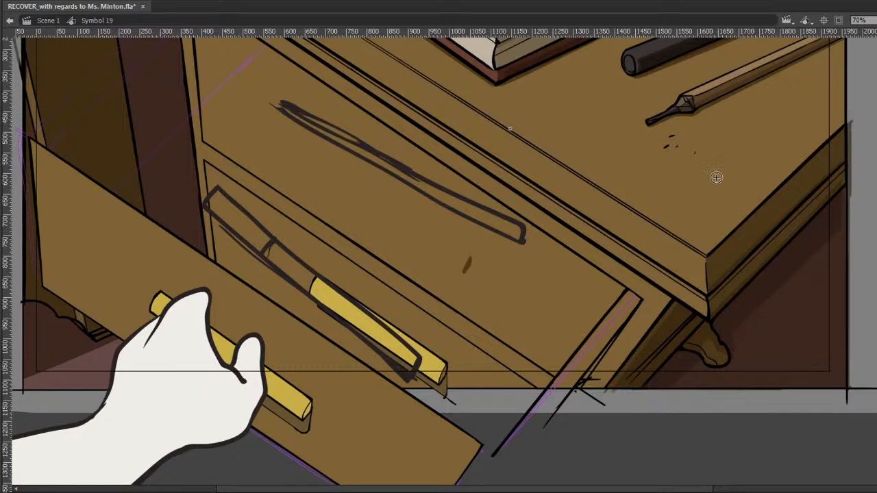
Draw the drawer's upper left side edge from the front panel's corner to the opening's upper left corner and thicken it.
drag(726, 271, 744, 349)
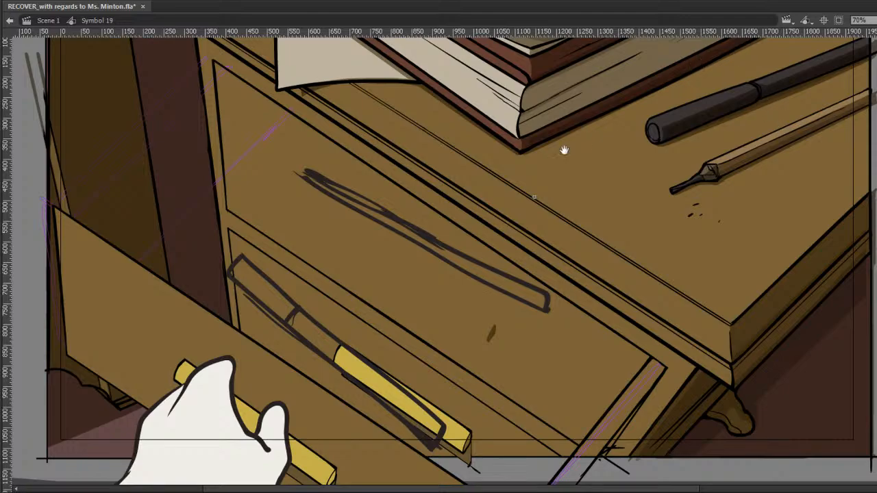
drag(484, 169, 578, 174)
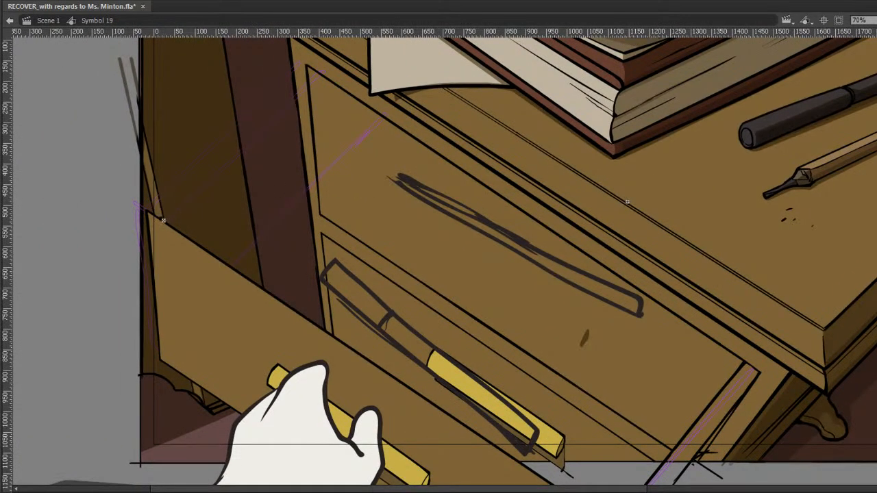
drag(161, 219, 324, 66)
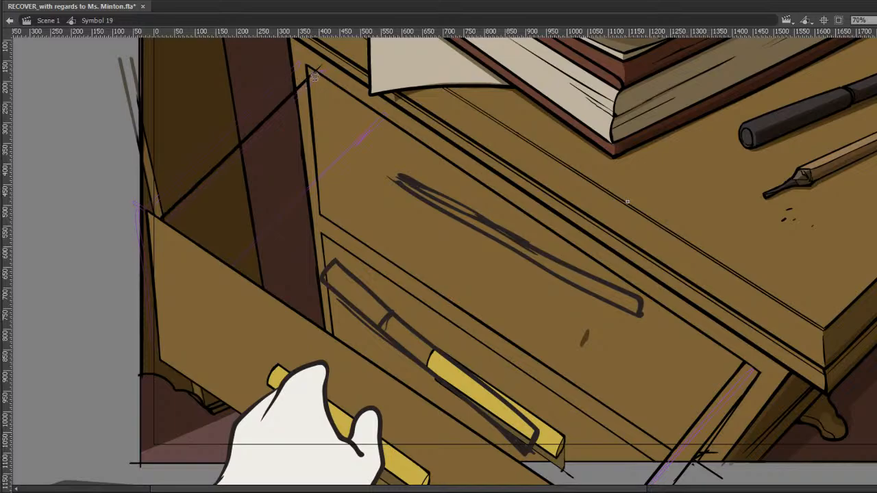
click(306, 88)
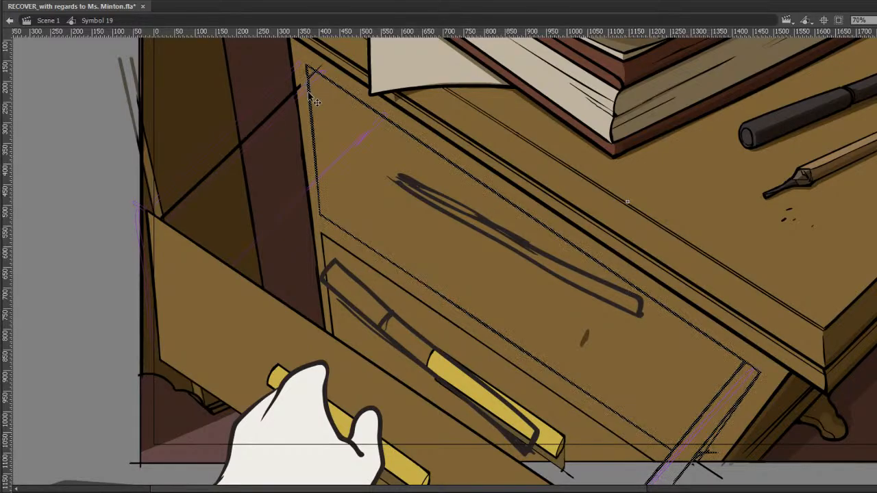
click(182, 199)
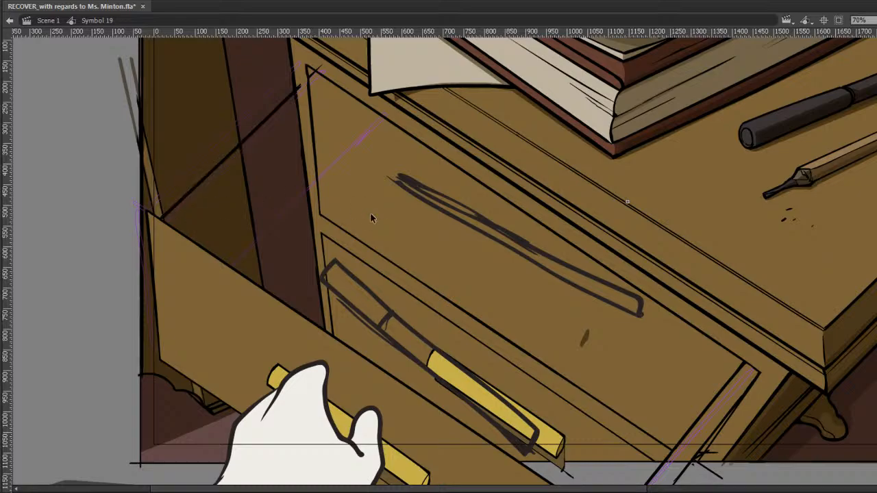
key(Delete)
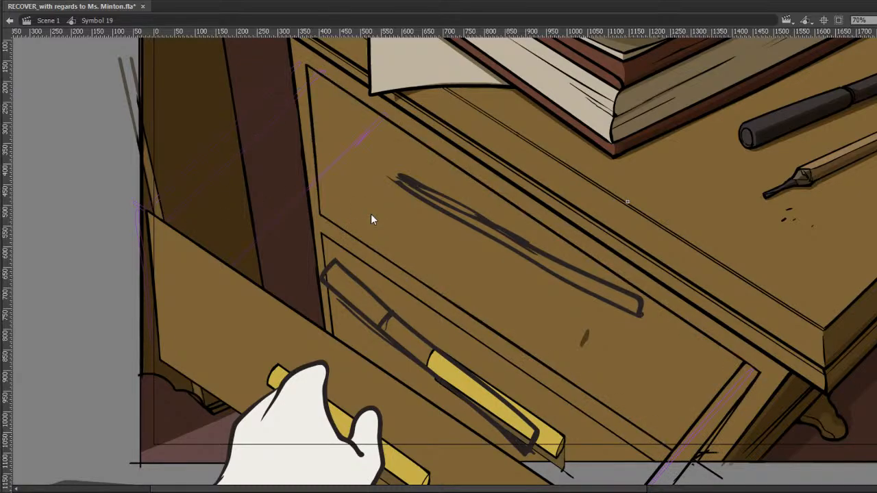
key(ctrl+z)
key(b)
key(ctrl+z)
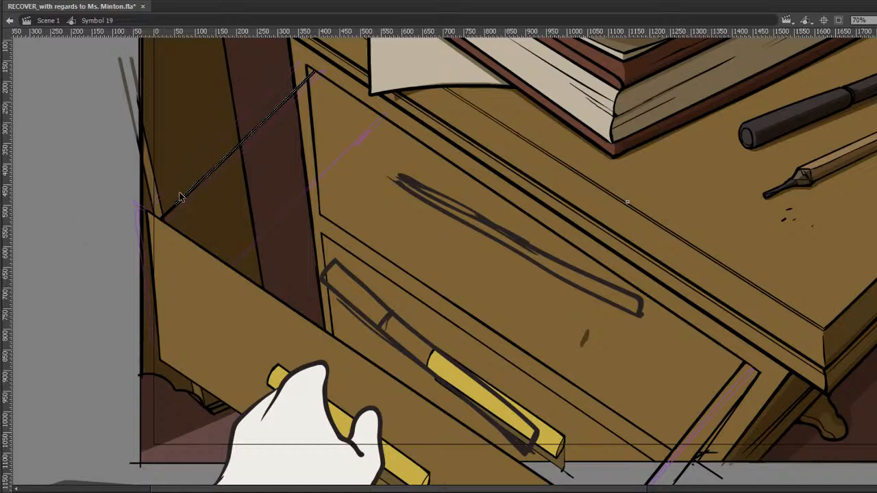
click(245, 117)
drag(168, 194, 160, 218)
drag(212, 177, 315, 84)
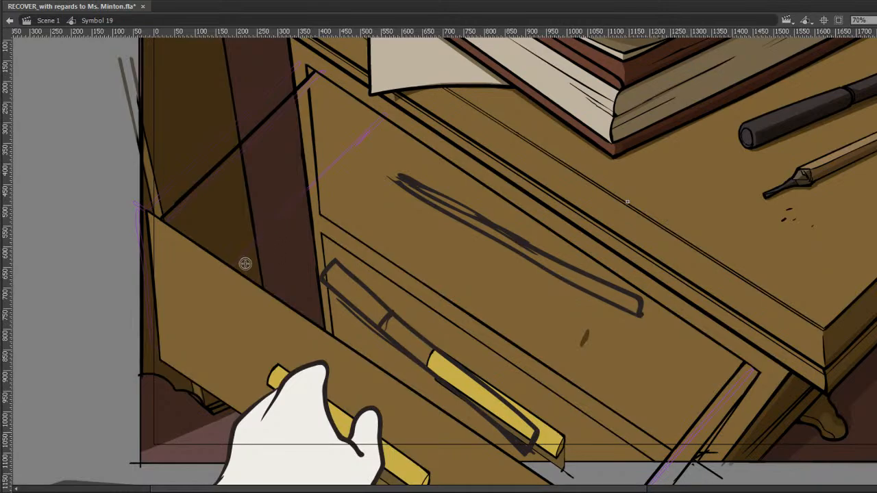
drag(251, 276, 301, 224)
key(ctrl+z)
drag(249, 277, 349, 162)
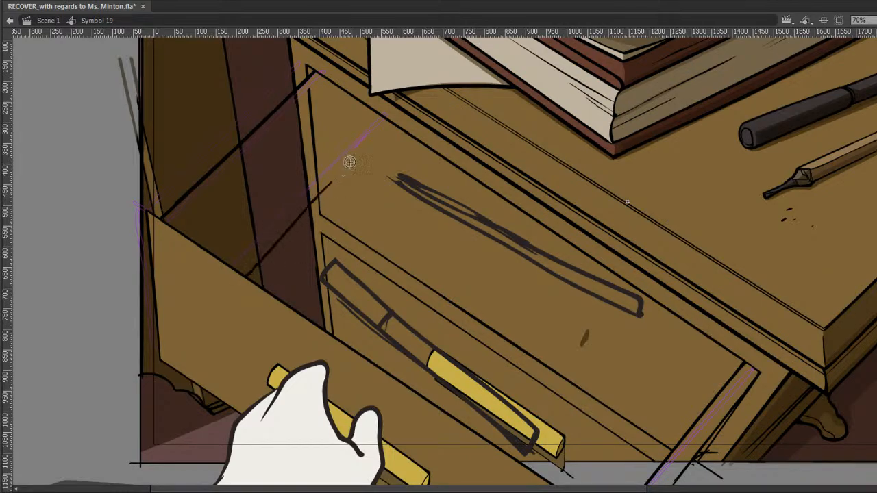
key(ctrl+z)
Draw the left side's inner and lower edge lines and remove the opening outline's left vertical edge between them.
drag(180, 228, 324, 86)
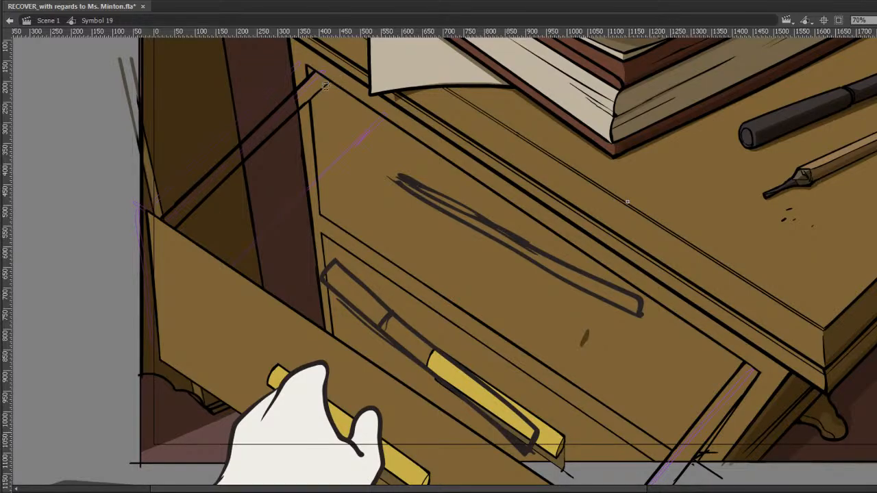
drag(296, 111, 328, 83)
drag(258, 283, 317, 214)
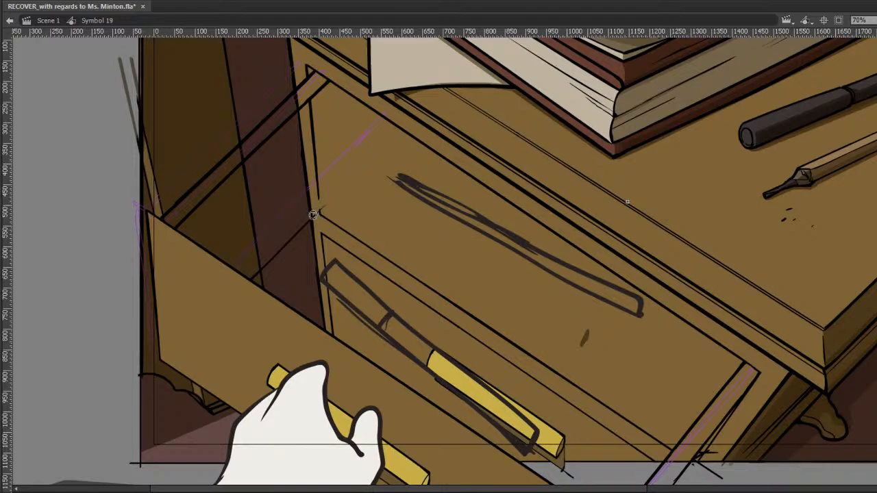
mouse_move(310, 137)
mouse_down()
mouse_move(308, 152)
mouse_move(314, 105)
mouse_up()
click(307, 108)
Extend the left side's lower edge line diagonally back into the drawer opening, redrawing it until it runs straight.
drag(307, 218, 354, 173)
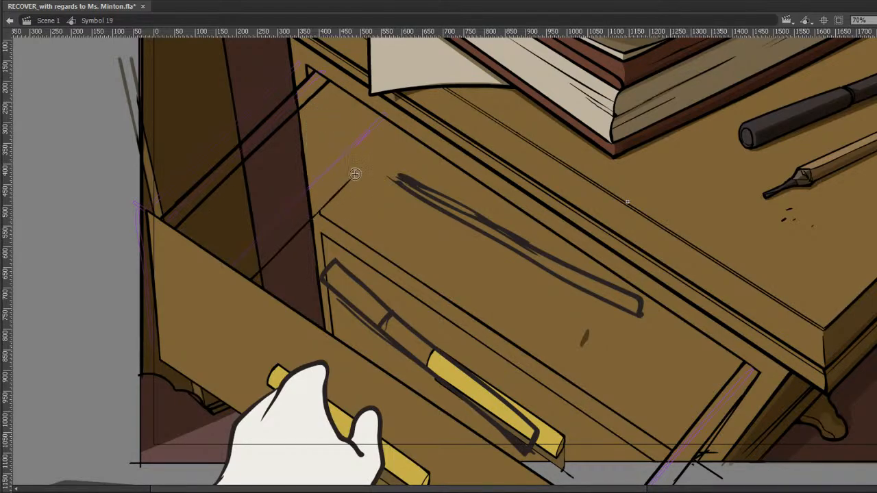
key(ctrl+z)
drag(307, 222, 379, 150)
key(ctrl+z)
drag(313, 225, 393, 140)
key(ctrl+z)
drag(308, 218, 378, 152)
key(ctrl+z)
drag(307, 223, 377, 150)
key(ctrl+z)
drag(306, 224, 394, 137)
Delete the lower edge of the upper drawer's opening outline, including its left corner piece.
double_click(320, 214)
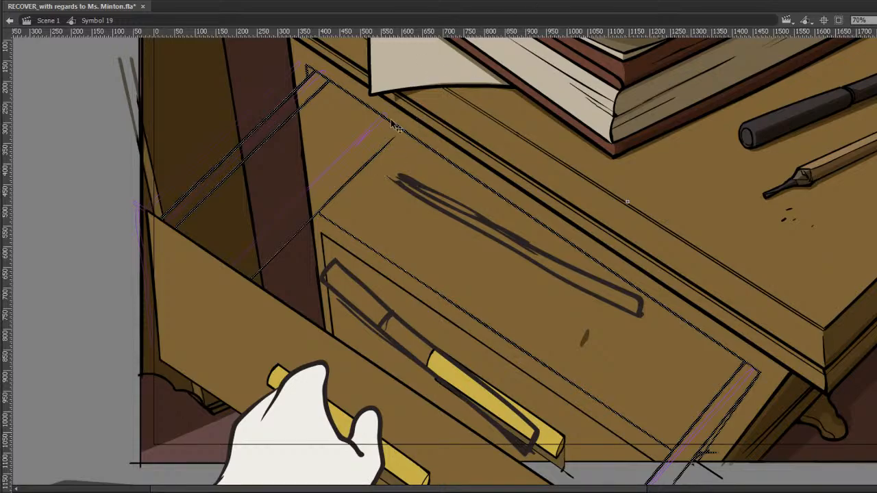
click(320, 220)
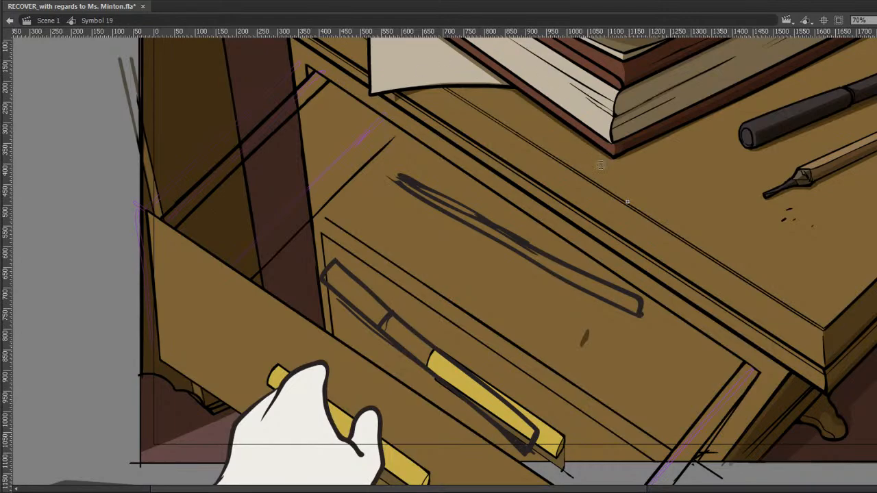
drag(728, 354, 698, 316)
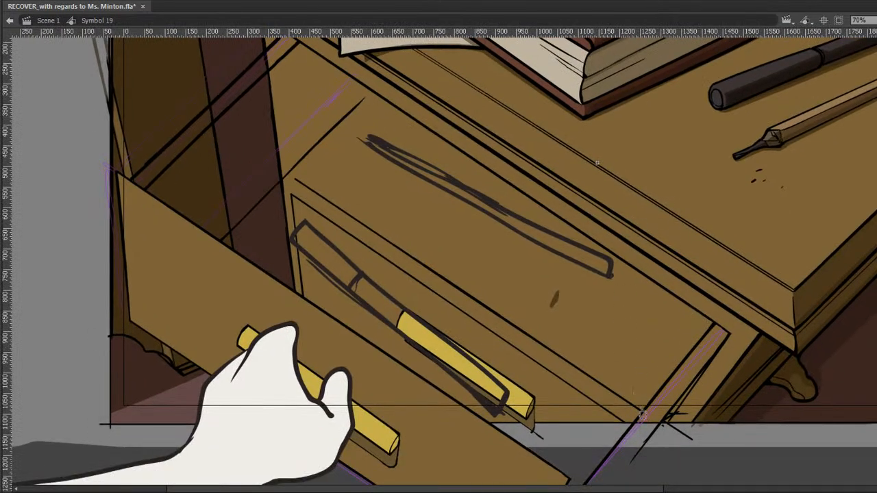
click(634, 404)
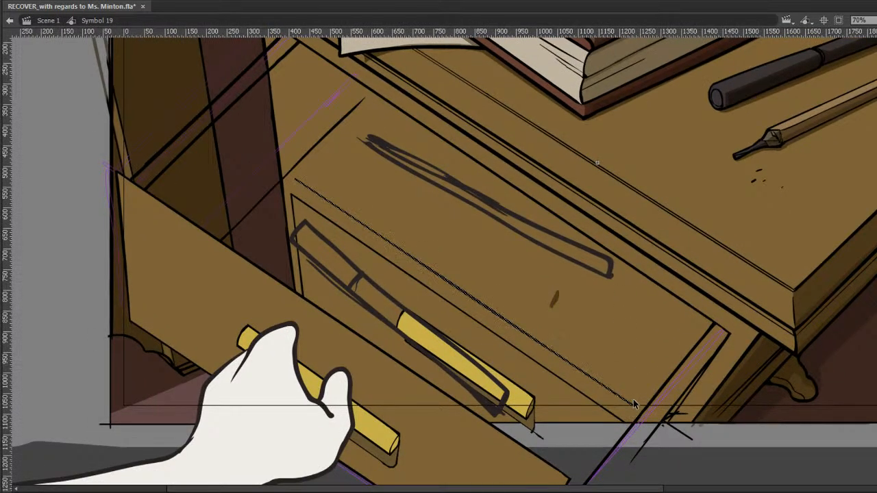
key(Delete)
drag(689, 250, 695, 280)
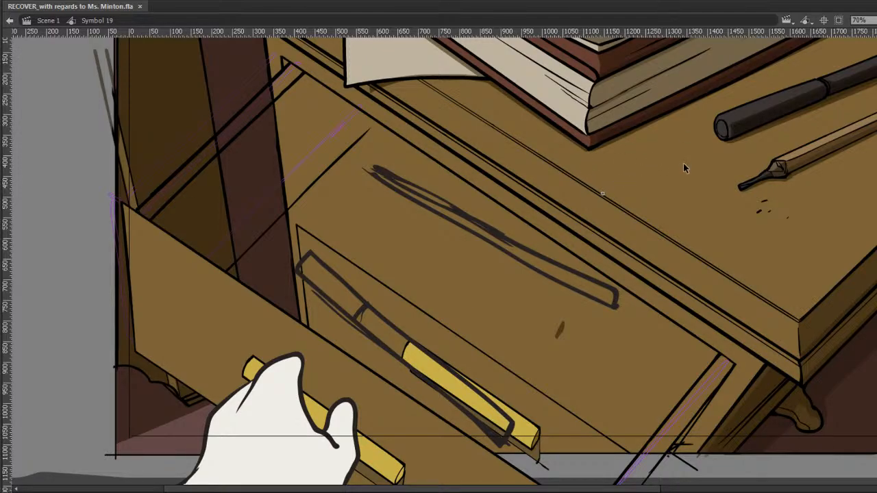
Paste the drawer's side edges and upper opening outline in place into the neighbouring frame, over its old outline.
key(ctrl+shift+v)
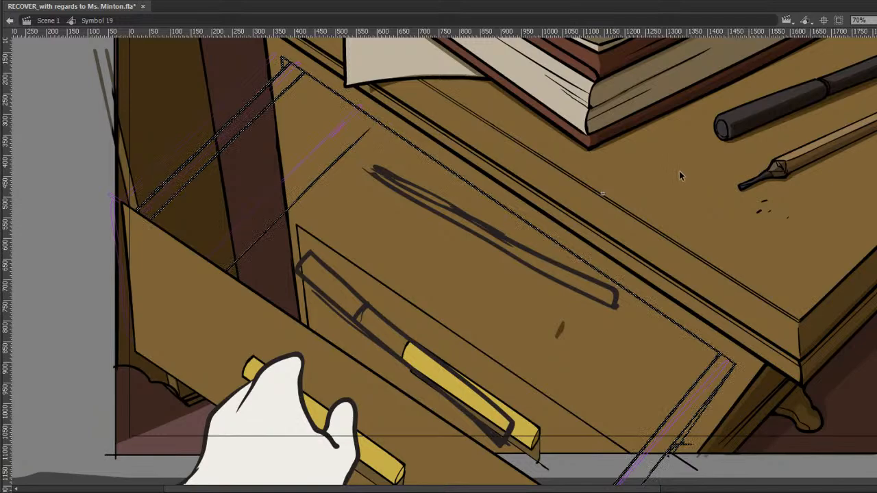
click(679, 170)
key(b)
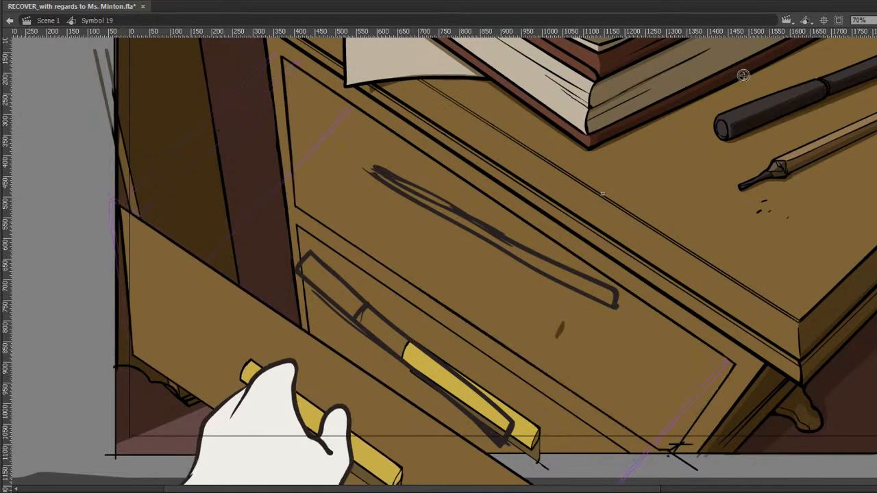
drag(744, 245, 734, 260)
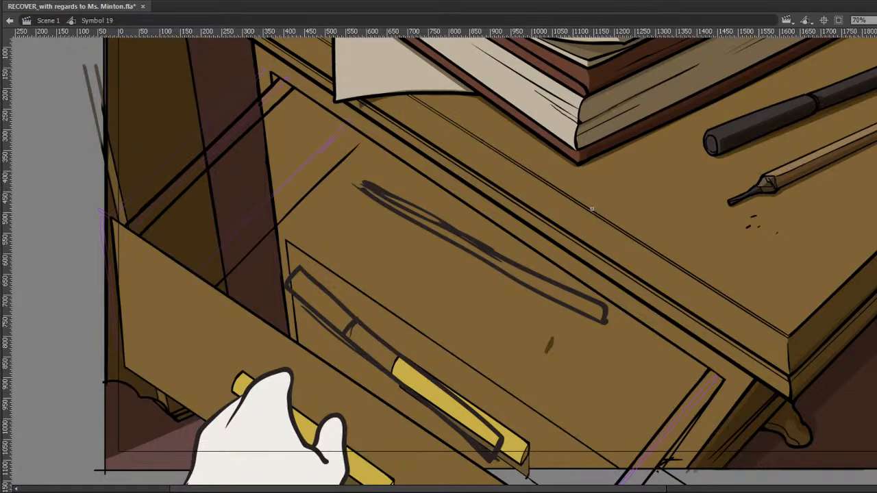
key(period)
key(comma)
key(Escape)
key(period)
key(comma)
key(period)
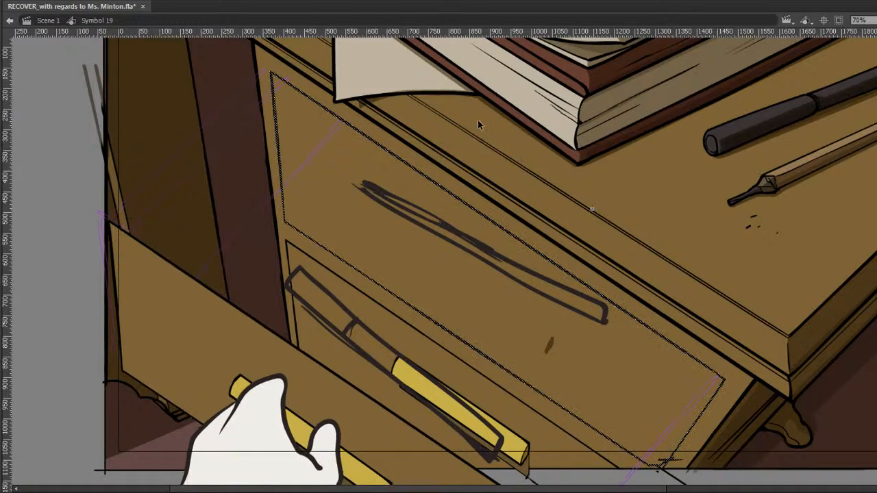
key(period)
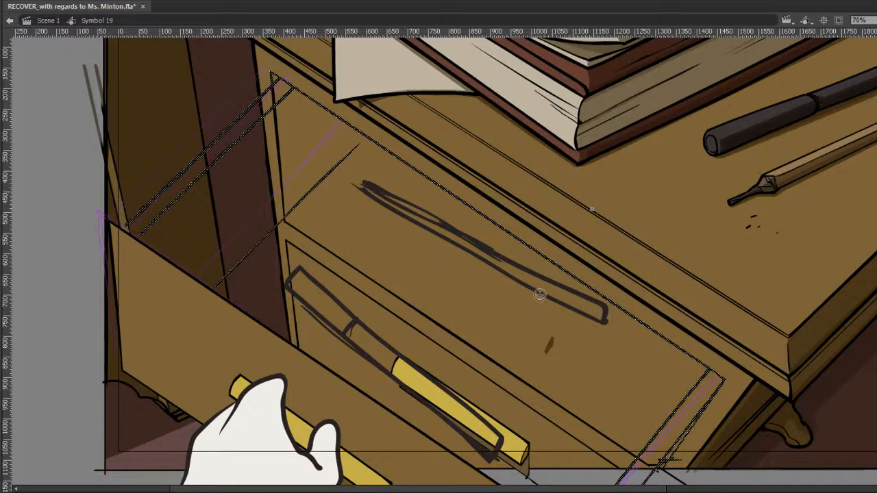
key(period)
key(comma)
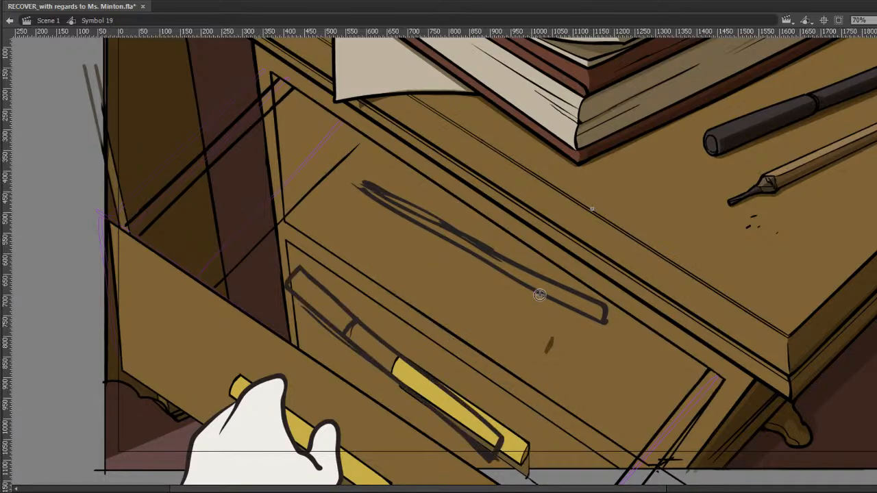
click(539, 294)
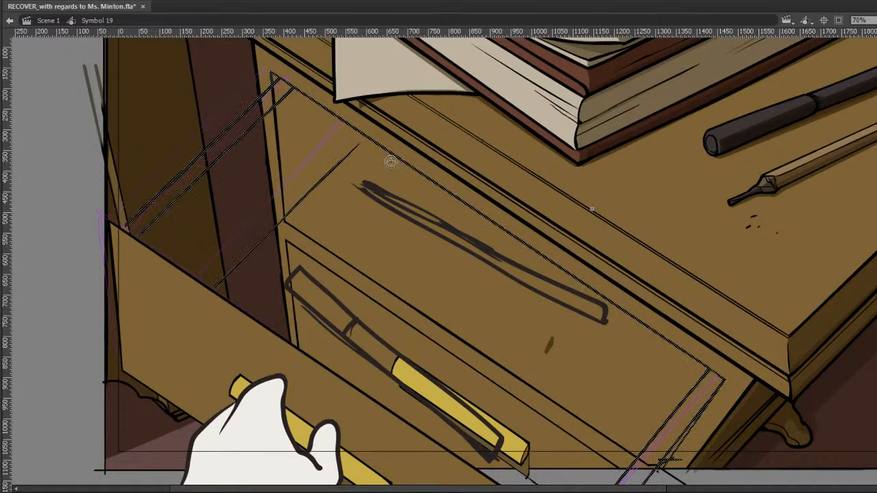
Flip between the two neighbouring open-drawer frames to compare their side edges and opening outlines.
key(period)
key(comma)
key(period)
key(comma)
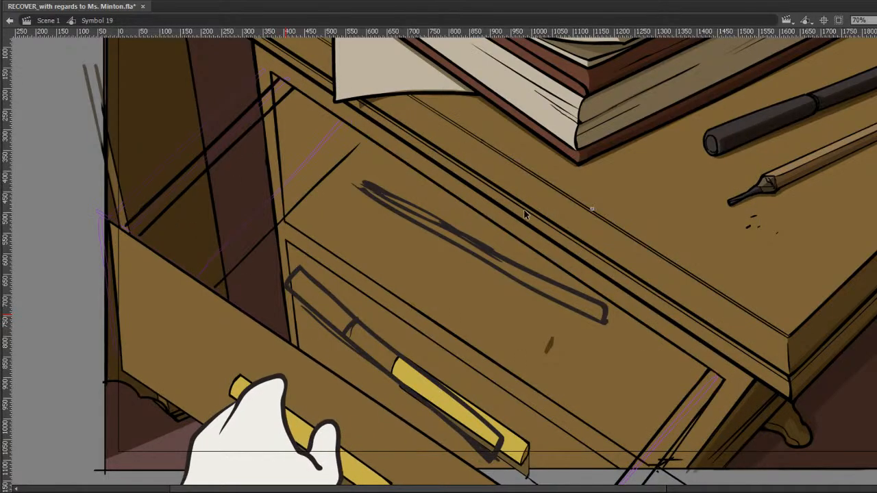
key(period)
key(comma)
key(period)
key(comma)
key(period)
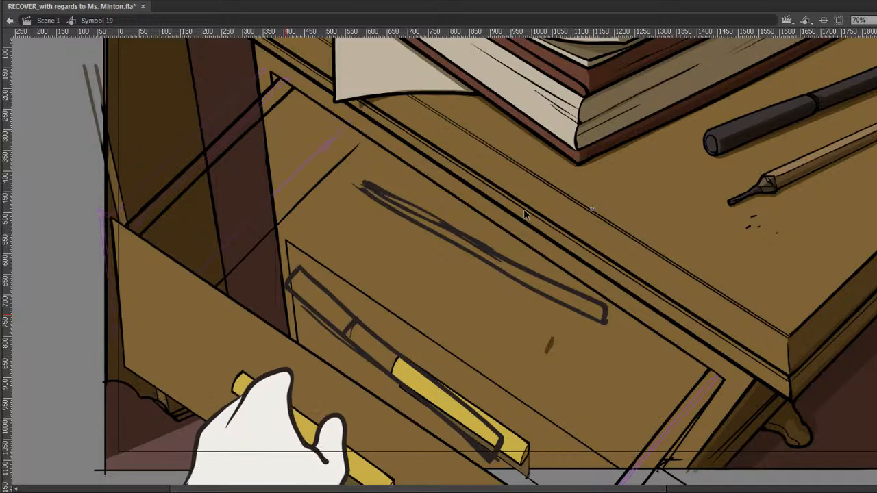
key(comma)
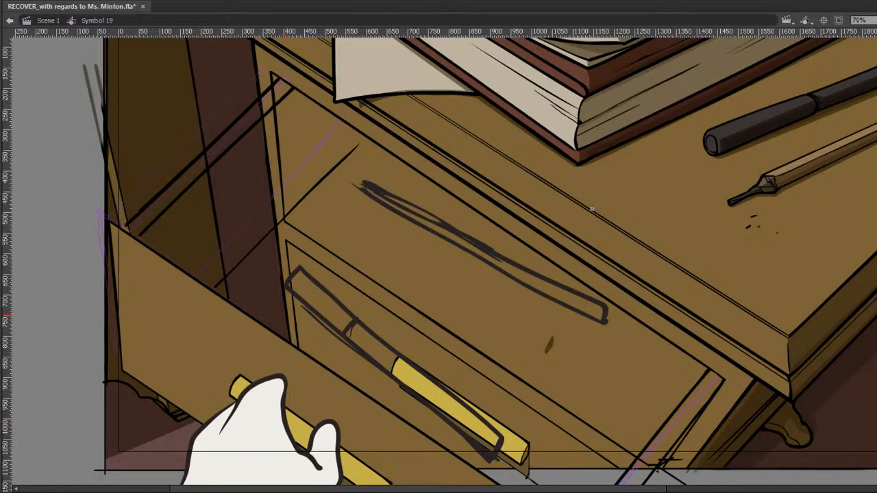
Delete the overlapping outline and side edge lines from the neighbouring open-drawer frame.
key(ctrl+a)
key(Delete)
key(period)
key(ctrl+a)
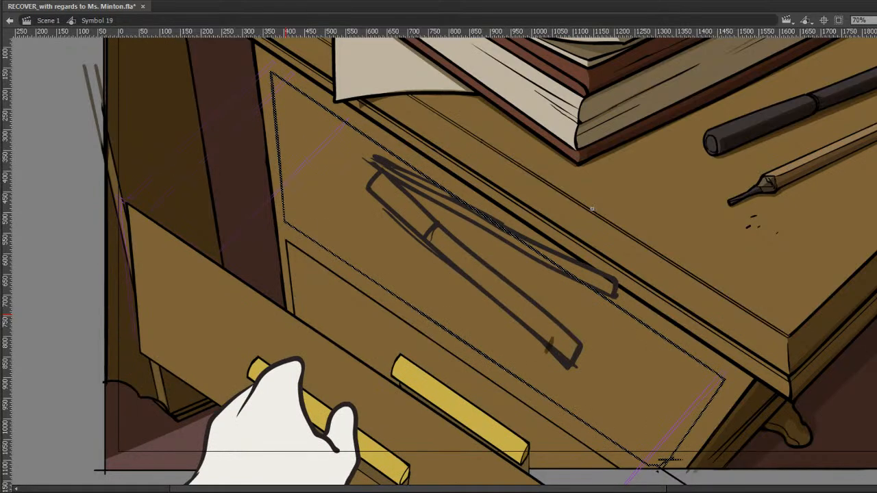
key(period)
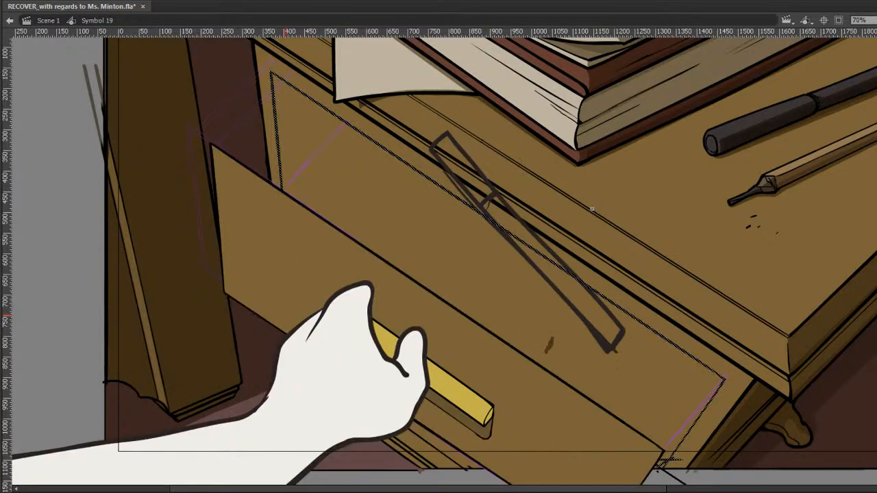
key(period)
key(ctrl+shift+v)
key(period)
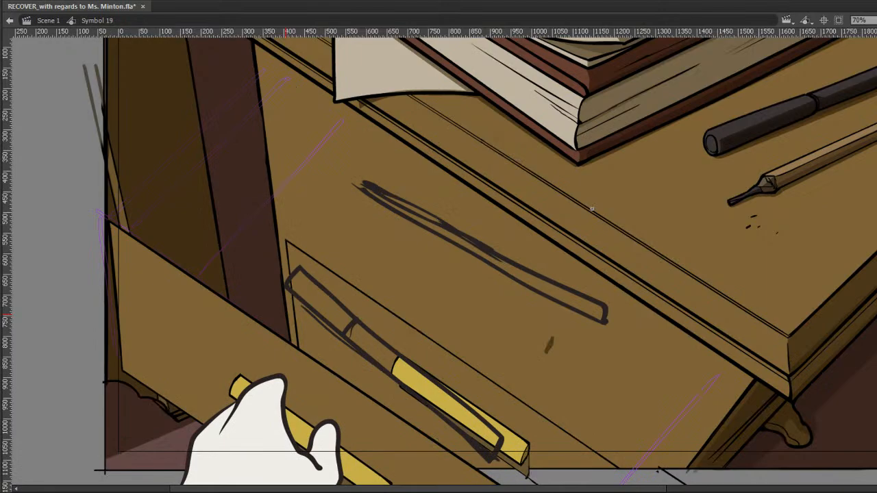
key(period)
key(ctrl+shift+v)
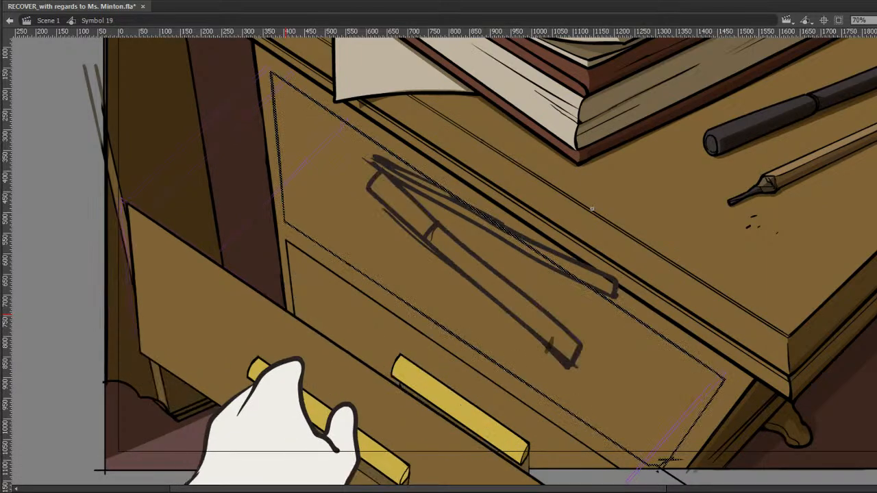
Step through the drawer frames to check which ones contain the old outline and which the side edges.
key(period)
key(period)
key(period)
key(period)
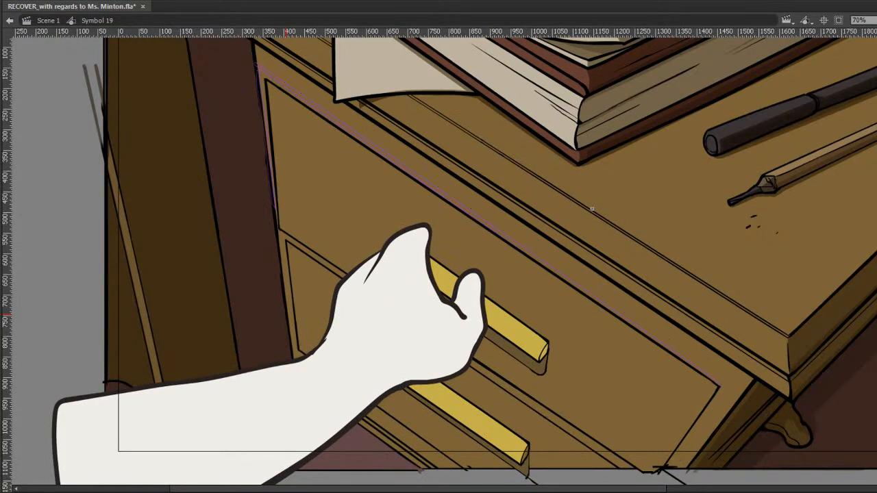
key(period)
key(ctrl+shift+v)
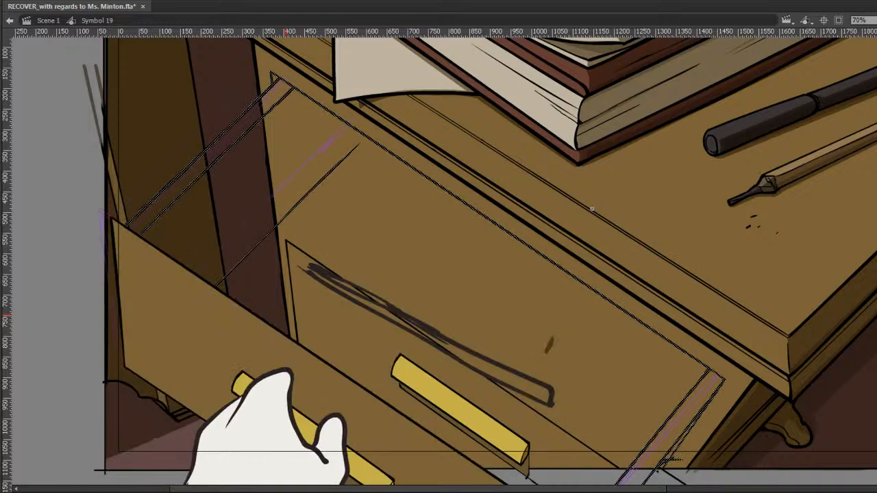
key(period)
key(comma)
key(comma)
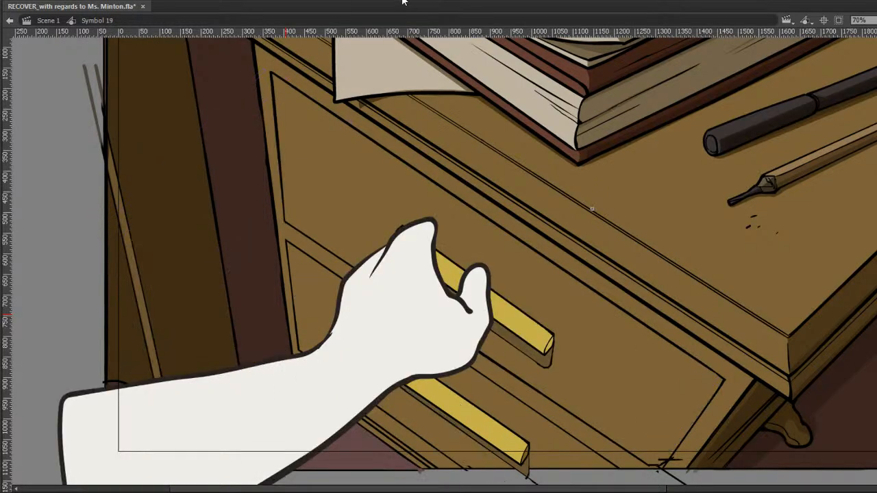
key(.)
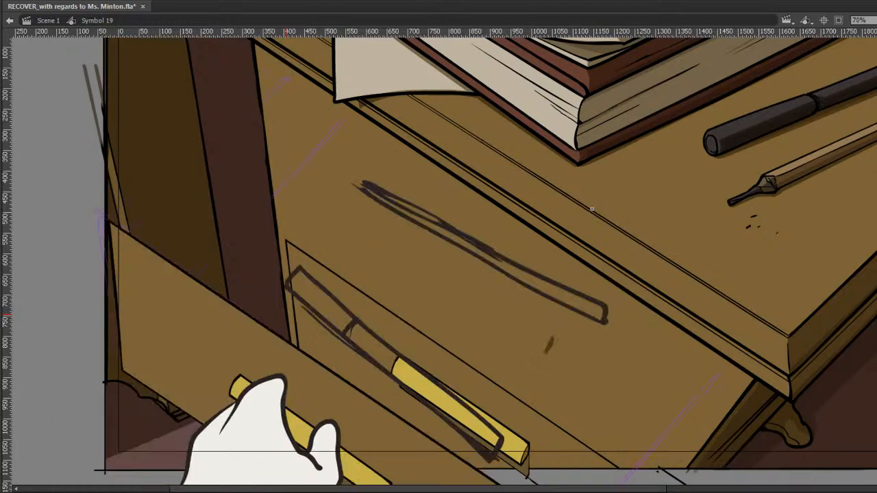
key(.)
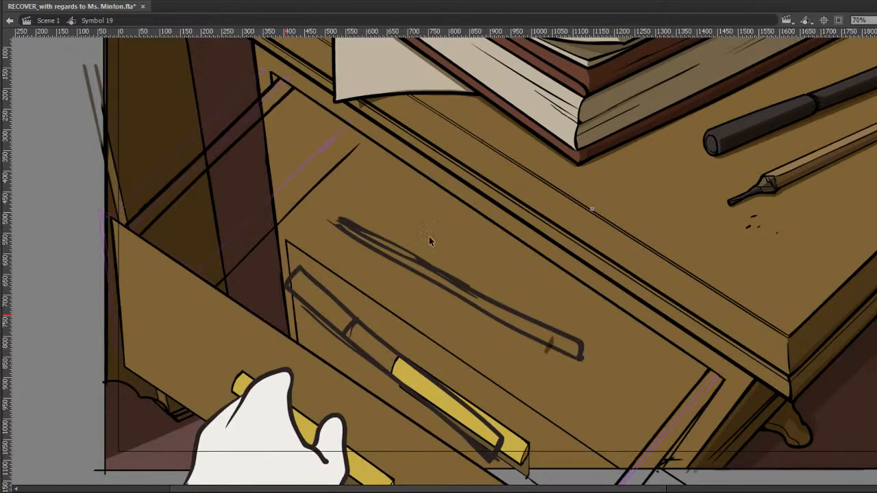
Copy the side edges and upper outline from the finished open-drawer frame and paste them in place into the cleared frame.
drag(561, 259, 547, 234)
drag(671, 389, 649, 312)
click(617, 341)
drag(562, 260, 646, 352)
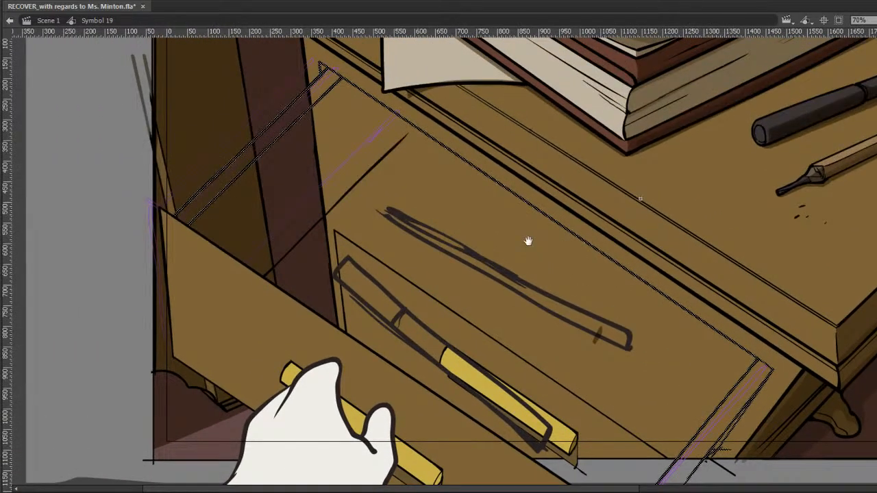
shift+click(304, 234)
key(period)
key(period)
key(comma)
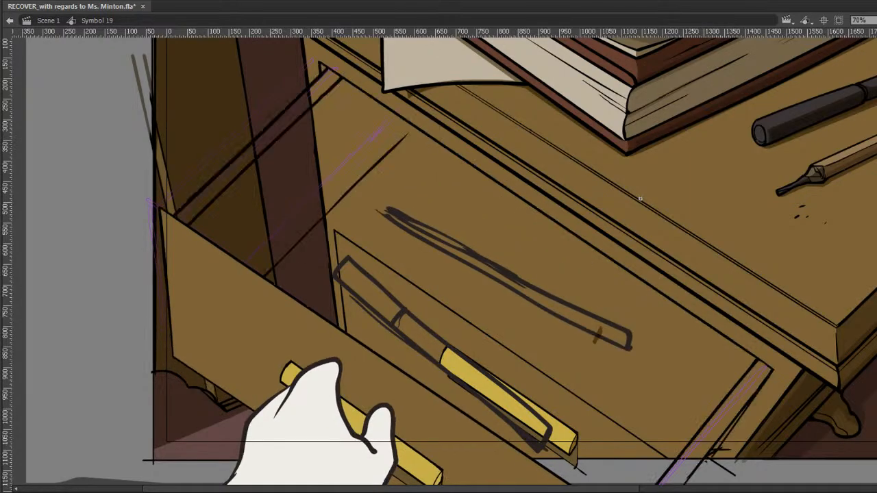
key(period)
key(period)
key(ctrl+shift+v)
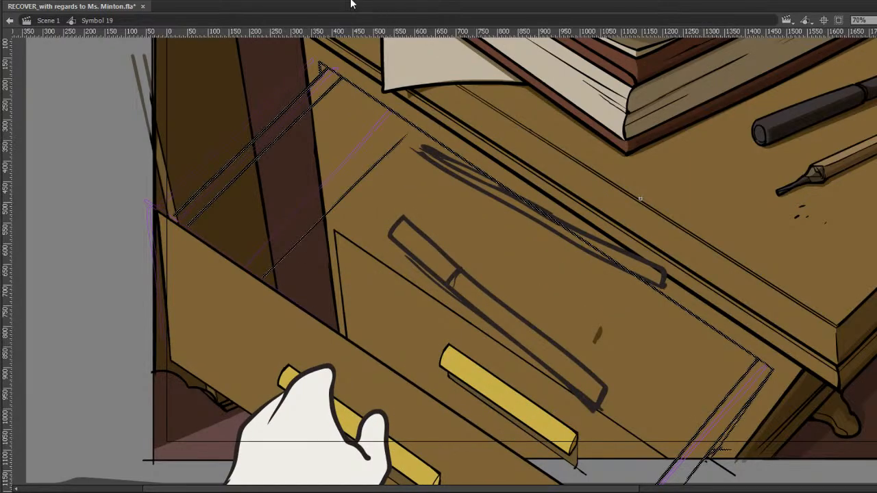
Examine the pasted side edges down to the drawer's lower end and compare them with the neighbouring frame.
key(period)
key(period)
key(period)
key(period)
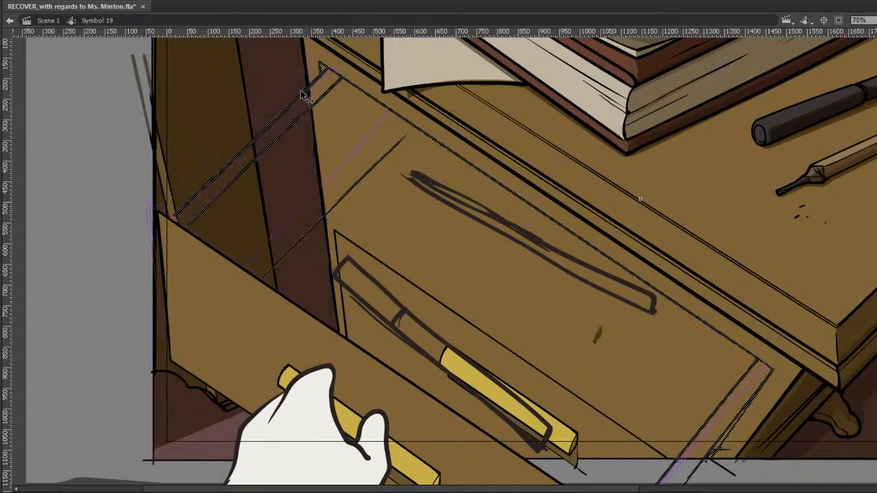
key(comma)
key(period)
drag(266, 146, 226, 82)
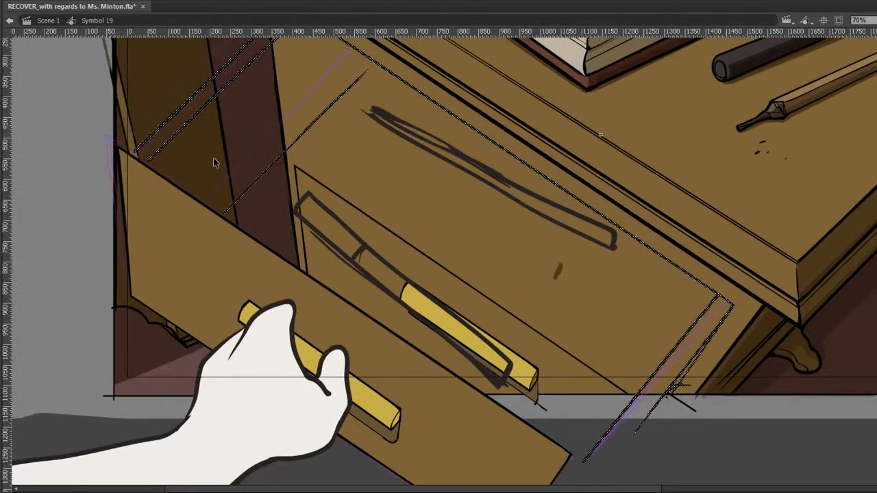
mouse_move(119, 285)
mouse_down()
mouse_move(271, 122)
mouse_move(278, 134)
mouse_up()
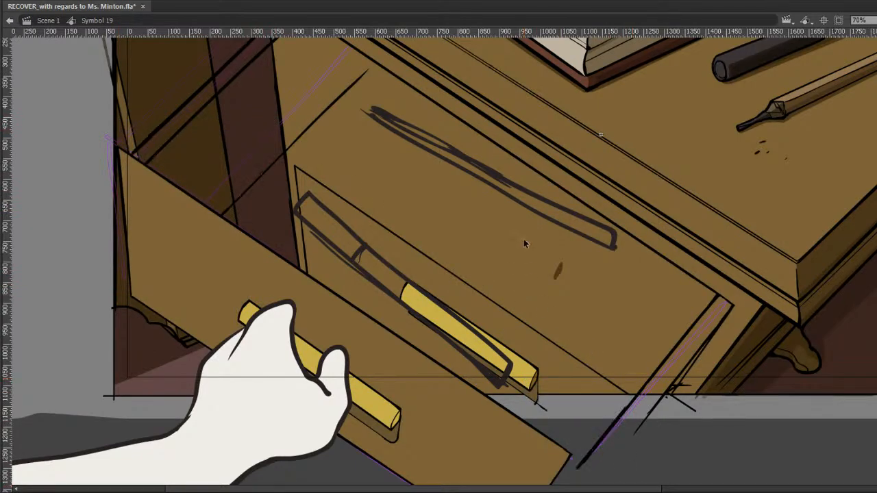
scroll(523, 238, up, 5)
key(period)
key(comma)
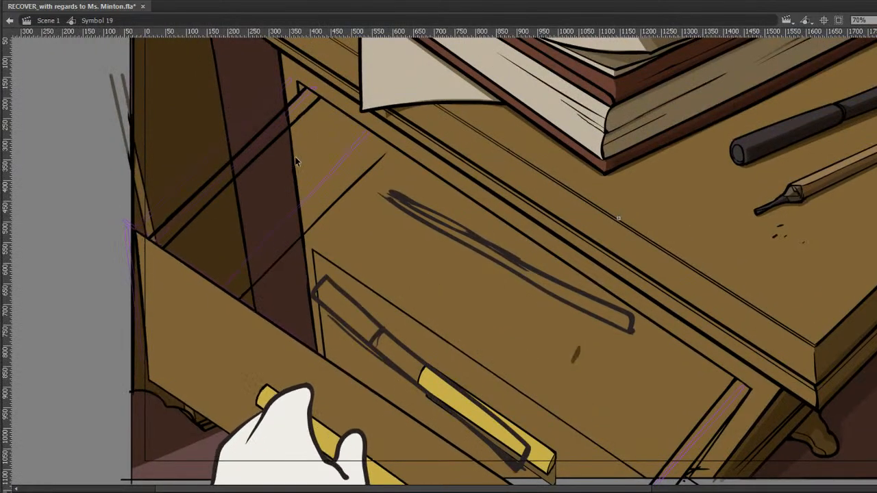
Replace the old opening outline with the pasted side edges in the two frames where the drawer is less open.
key(period)
key(period)
key(F6)
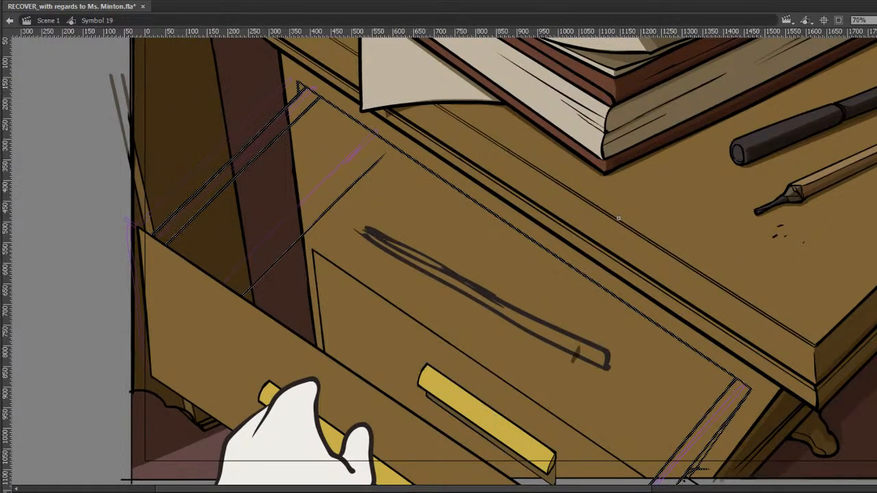
key(period)
key(period)
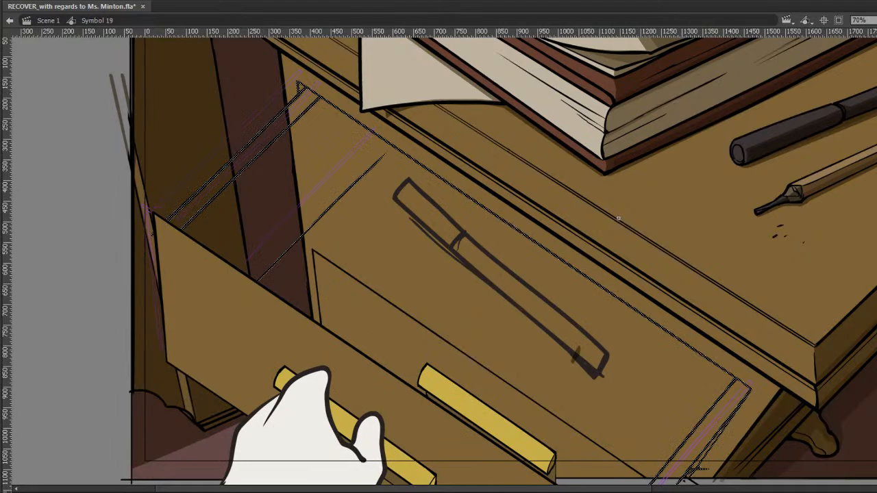
mouse_move(145, 232)
mouse_down()
mouse_move(172, 256)
mouse_move(159, 239)
mouse_up()
drag(266, 274, 233, 233)
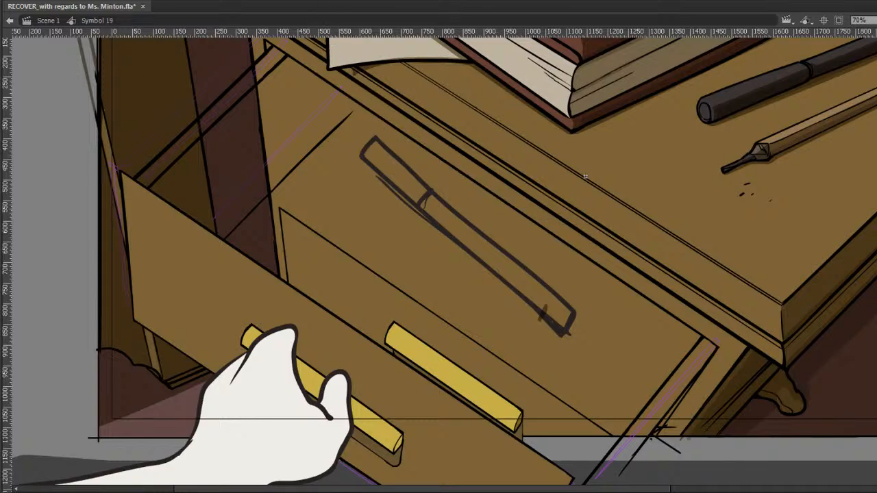
key(period)
click(322, 102)
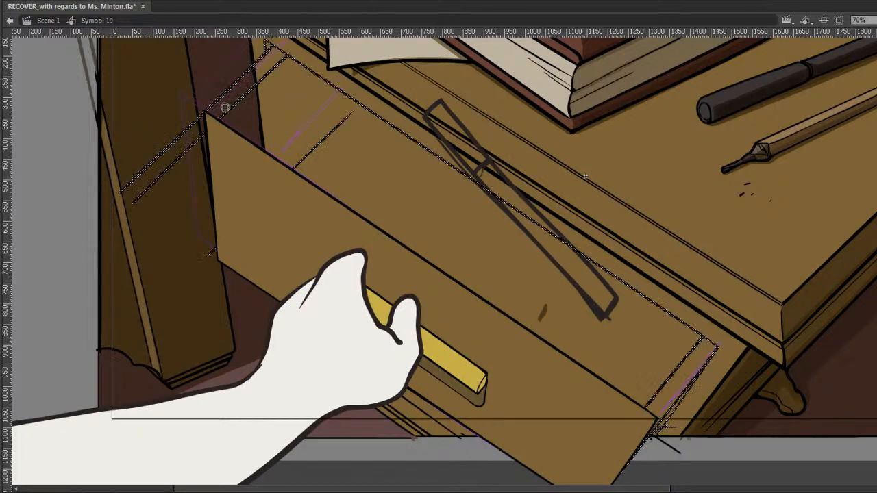
key(b)
mouse_move(200, 118)
mouse_down()
mouse_move(252, 192)
mouse_move(361, 298)
mouse_move(496, 374)
mouse_move(621, 423)
mouse_move(668, 453)
mouse_up()
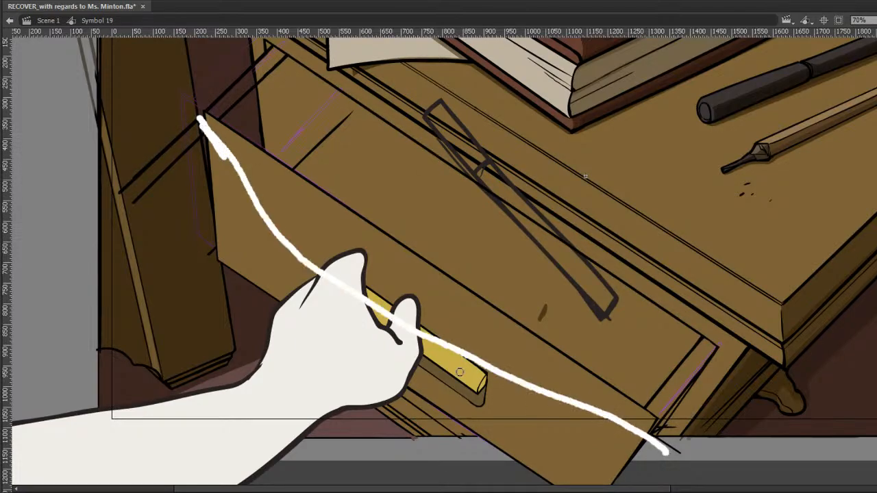
key(ctrl+z)
Delete the three side edge line pieces sticking out beyond the front panel's left side.
click(209, 252)
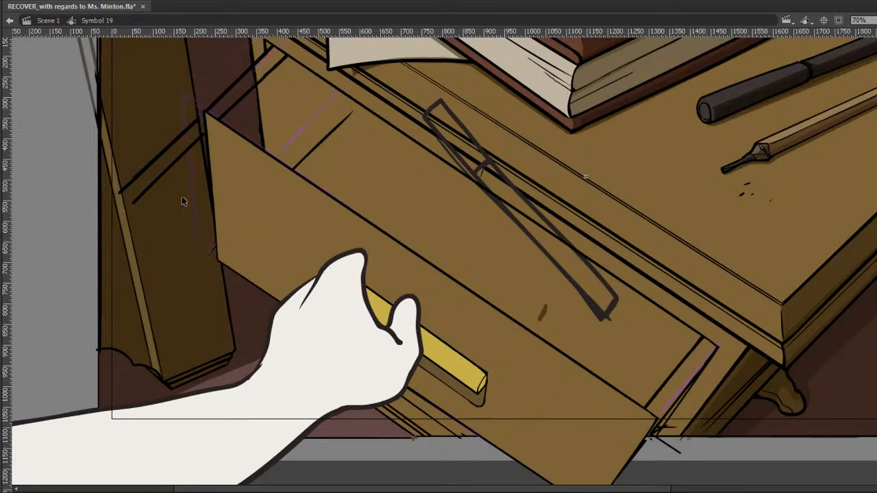
key(Delete)
click(167, 169)
key(Delete)
click(160, 152)
key(Delete)
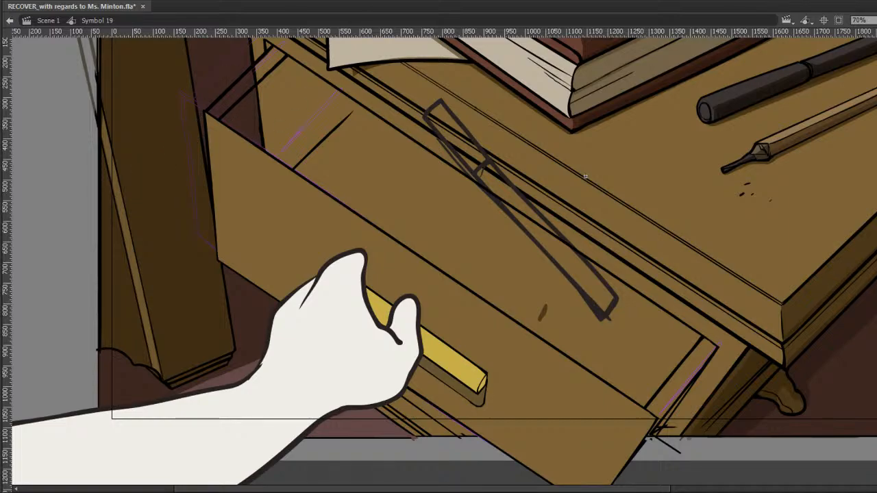
Paste the side edges in place into the slightly open drawer frame and delete the three pieces sticking out beyond the front panel's left side.
key(comma)
key(ctrl+shift+v)
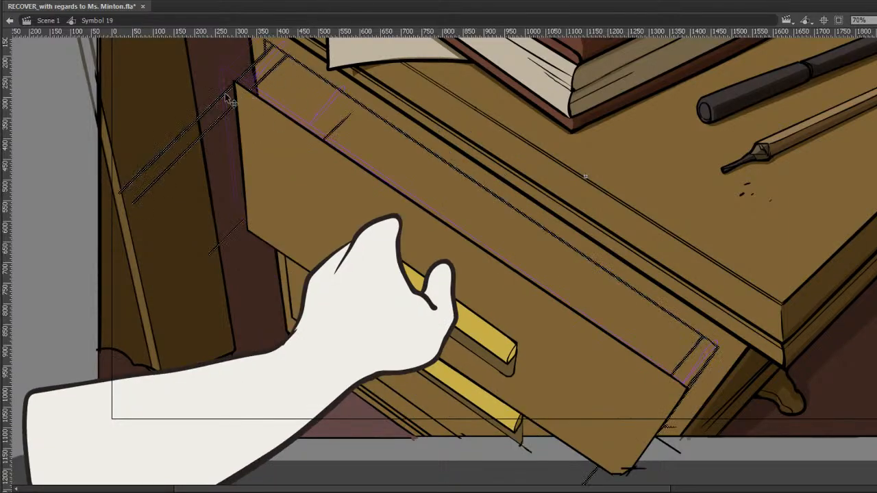
mouse_move(230, 84)
mouse_down()
mouse_move(242, 104)
mouse_move(232, 81)
mouse_up()
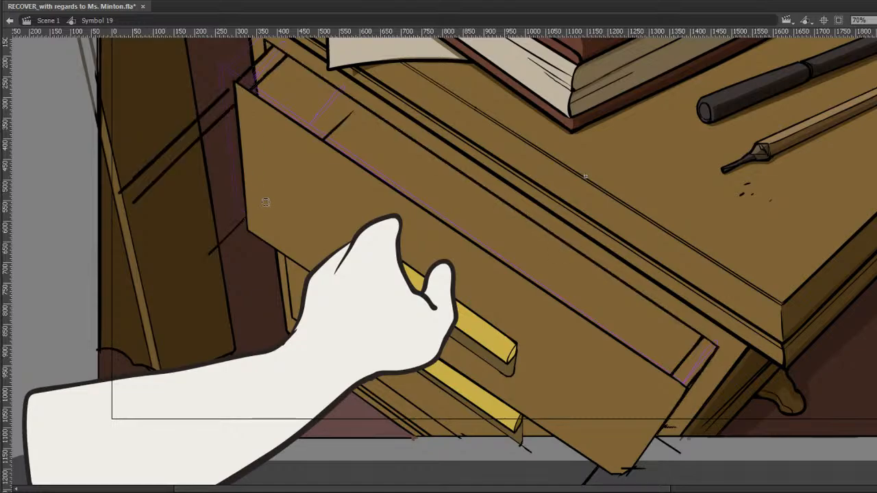
drag(276, 175, 314, 227)
click(226, 235)
key(Delete)
click(188, 148)
key(Delete)
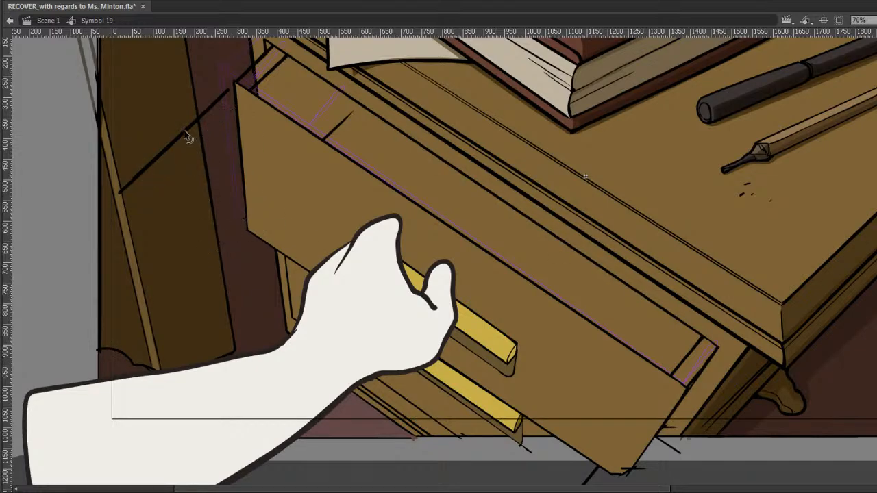
click(186, 131)
key(Delete)
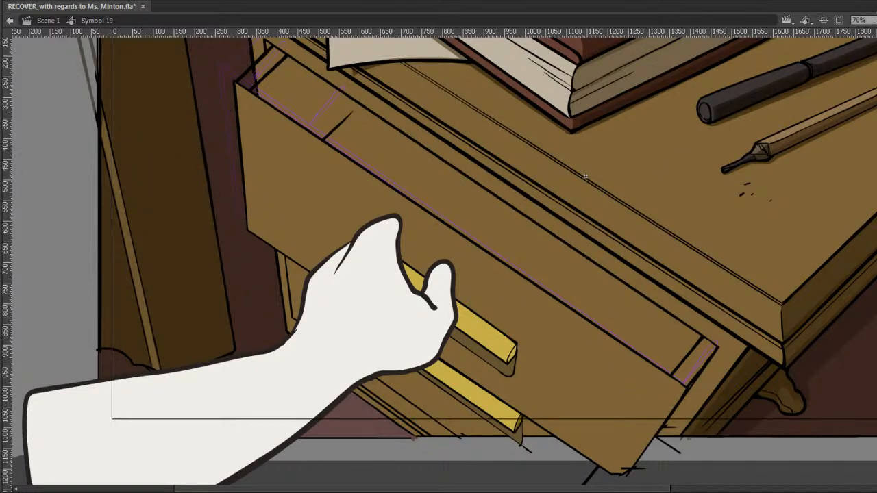
Paste the side edges in place into the barely open drawer frame, delete the three protruding line pieces and save the file.
drag(586, 177, 534, 245)
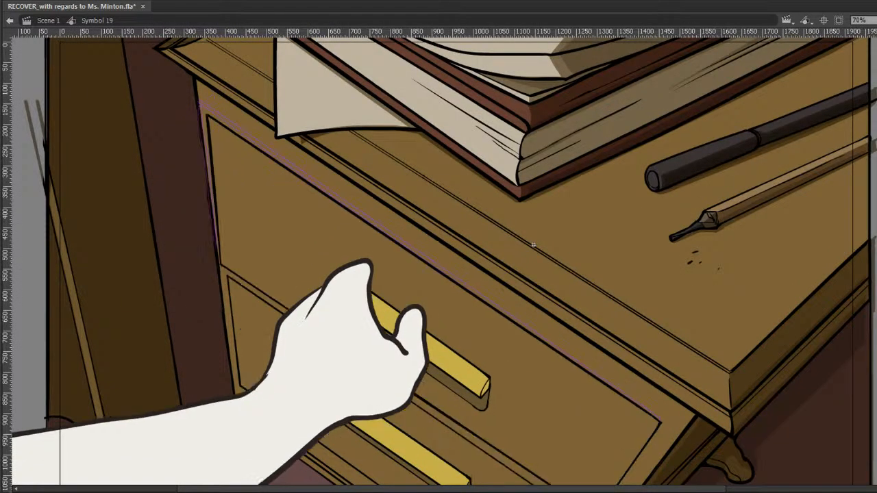
key(ctrl+shift+v)
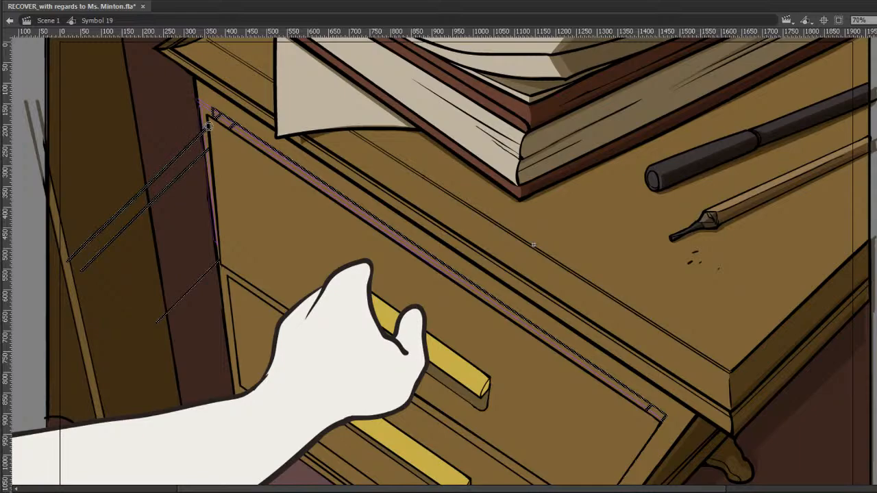
drag(205, 121, 232, 158)
drag(480, 376, 686, 463)
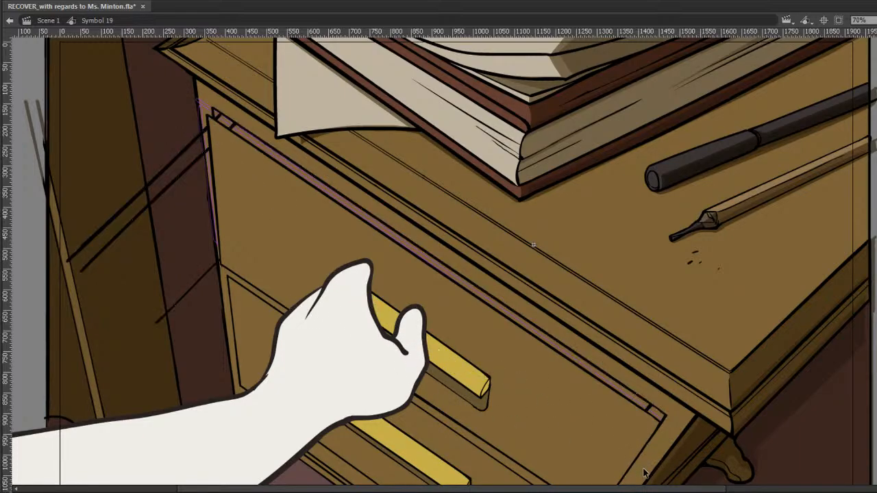
click(208, 274)
key(Delete)
click(153, 200)
key(Delete)
click(146, 184)
key(Delete)
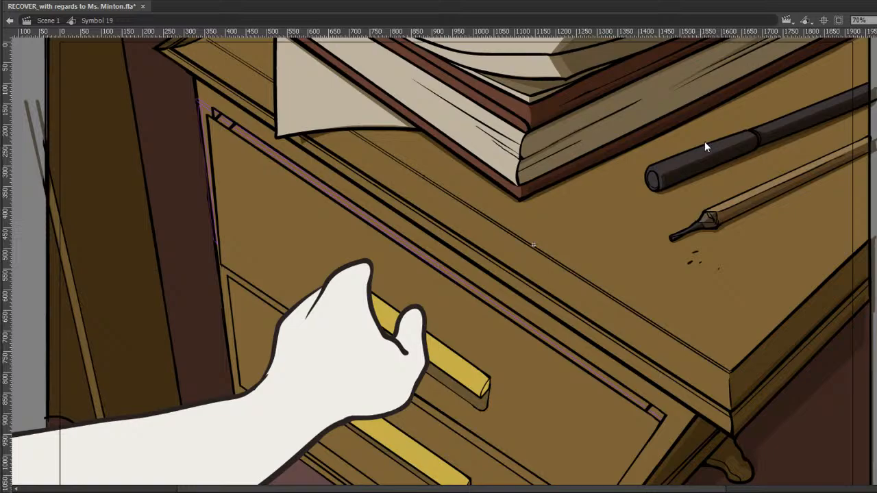
key(ctrl+s)
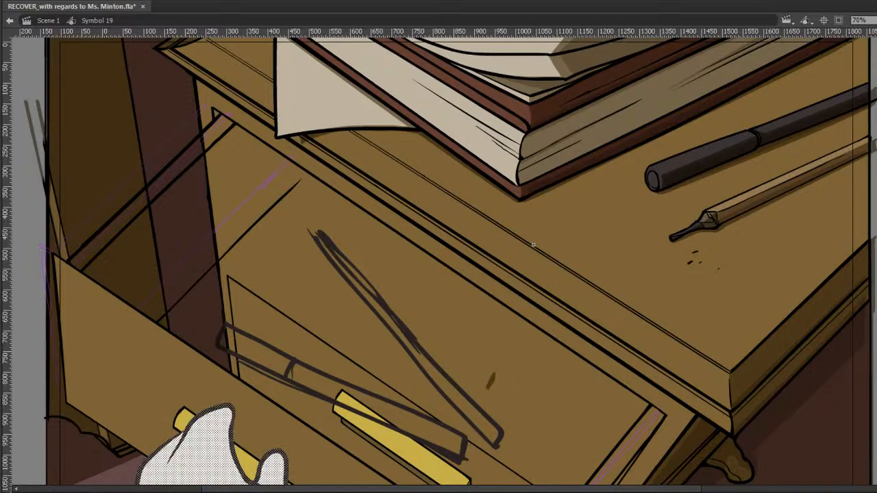
Cut the drawer's front panel and handle out of the barely and slightly open frames and paste them back in place.
key(Escape)
key(comma)
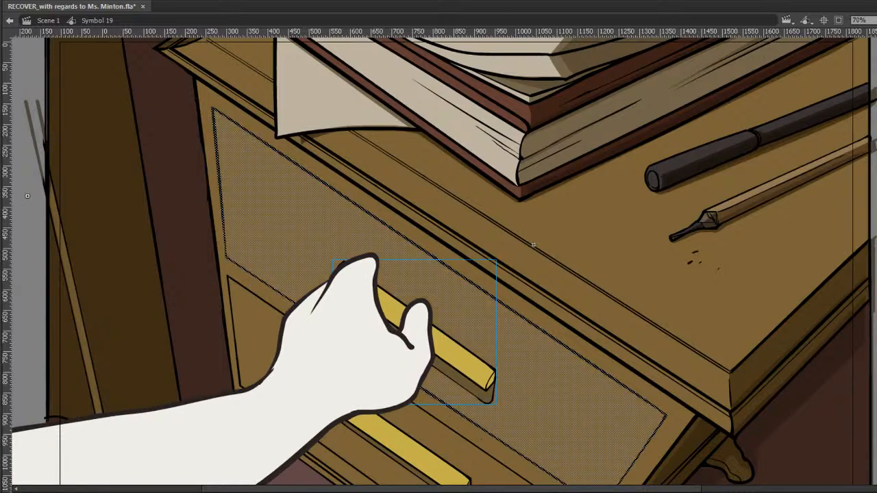
key(.)
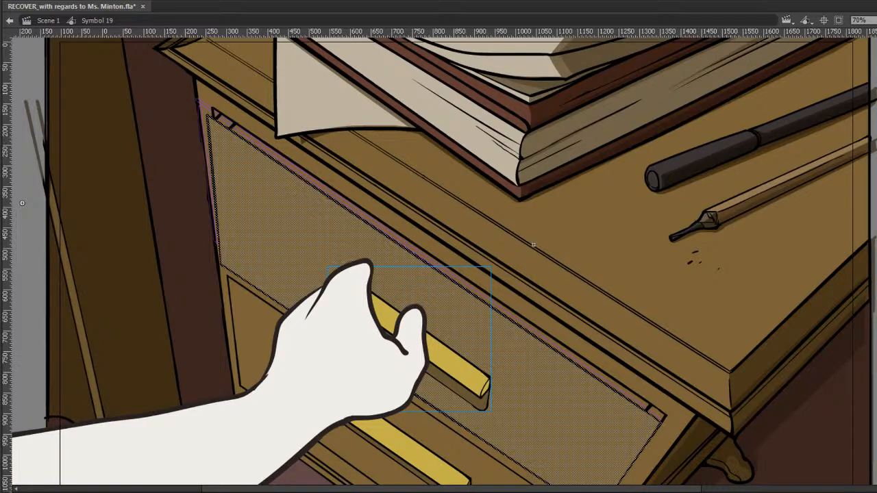
key(.)
key(Delete)
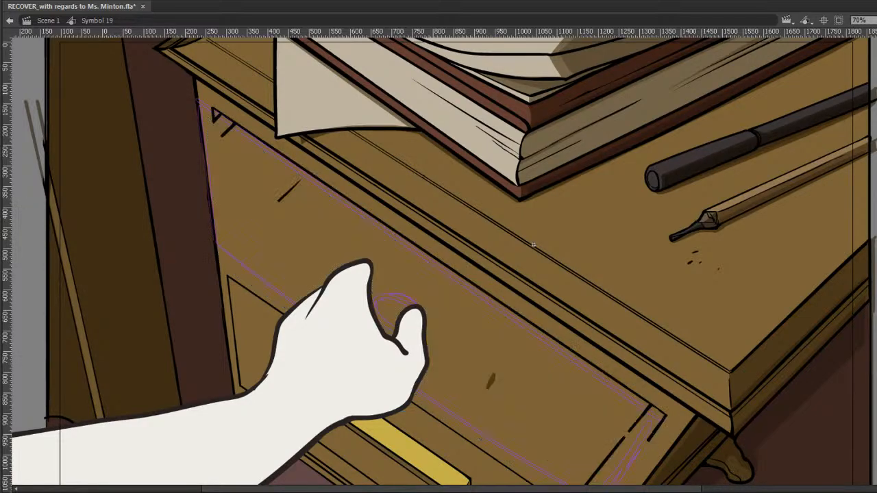
key(ctrl+shift+v)
key(.)
key(ctrl+x)
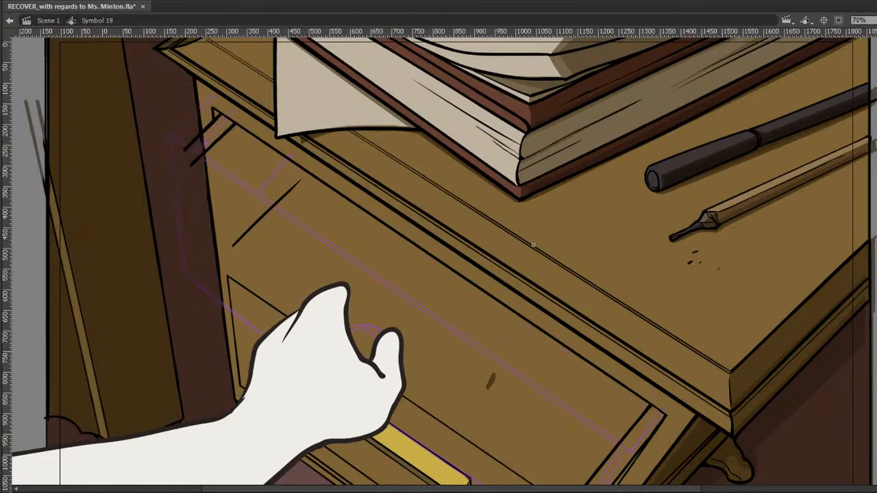
key(ctrl+shift+v)
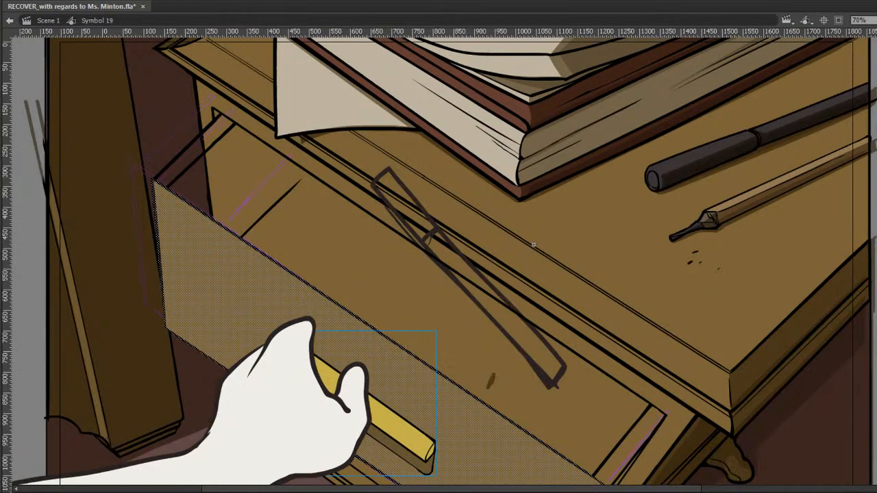
Cut and paste in place the front panel and handle in each of the remaining wider-open frames.
key(ctrl+x)
key(ctrl+shift+v)
key(.)
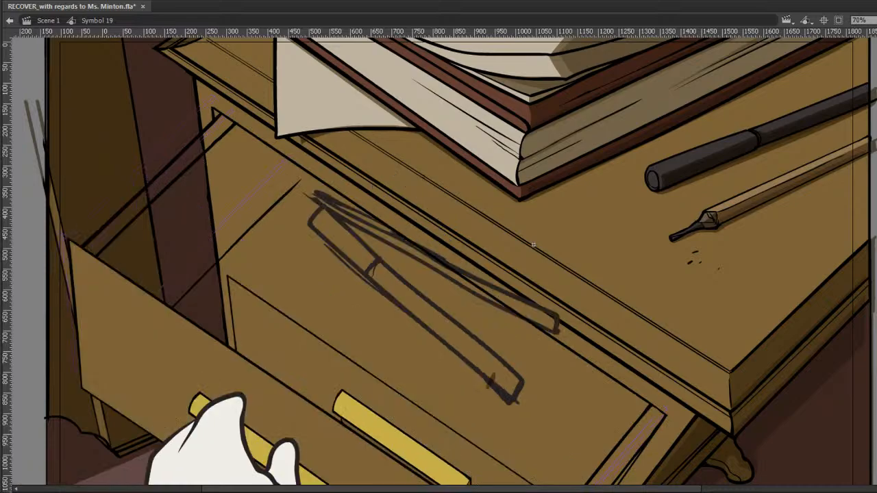
key(ctrl+x)
key(ctrl+shift+v)
key(.)
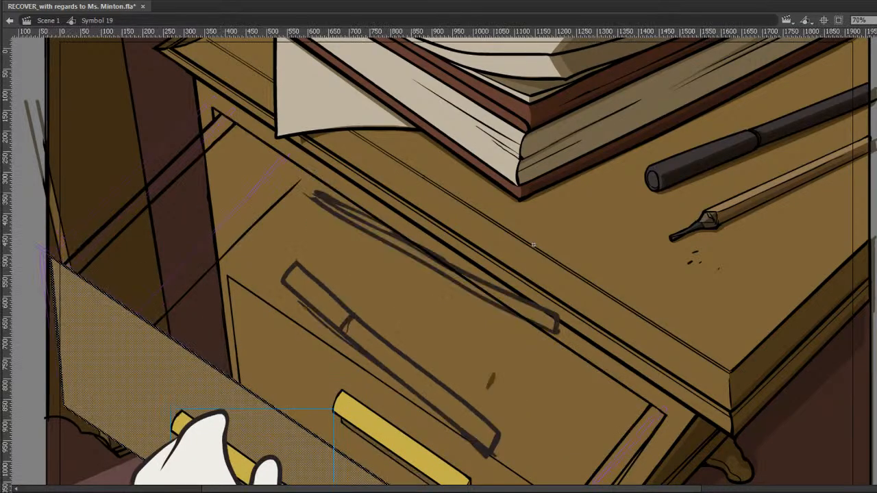
key(ctrl+x)
key(ctrl+shift+v)
key(.)
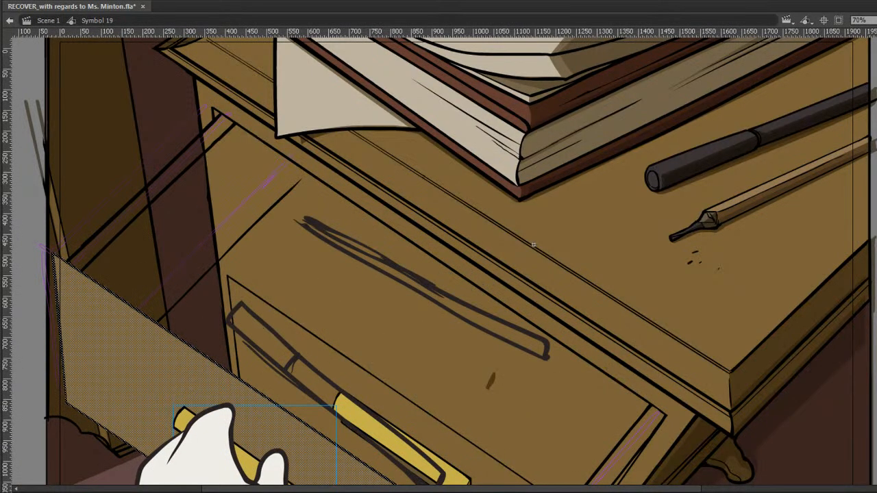
key(ctrl+x)
key(ctrl+shift+v)
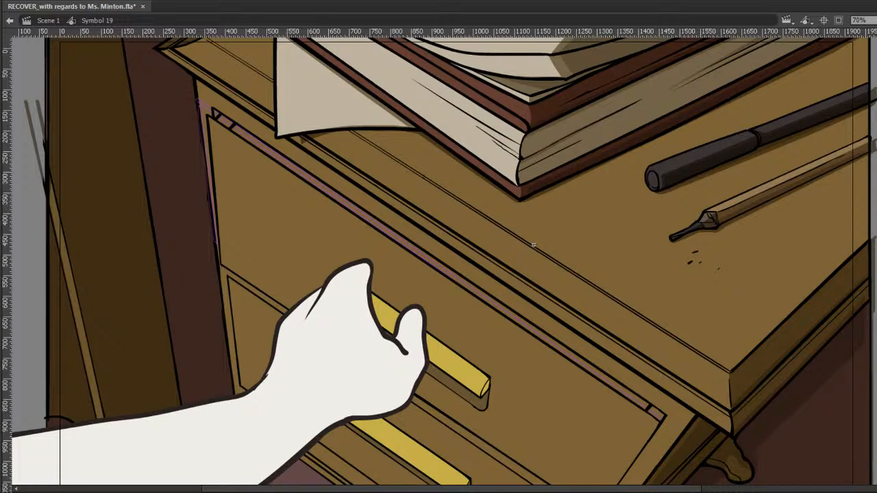
Check the drawer lines and front panels across the frames and play the opening animation.
key(.)
key(.)
key(.)
key(ctrl+a)
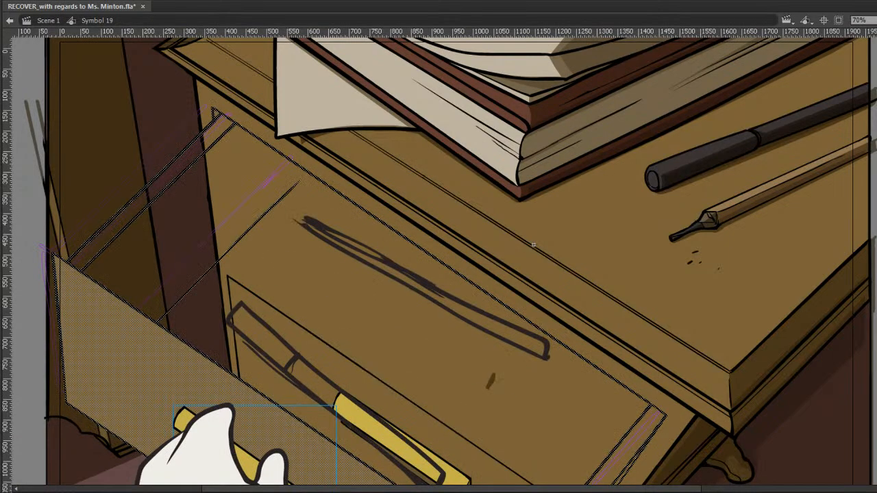
key(.)
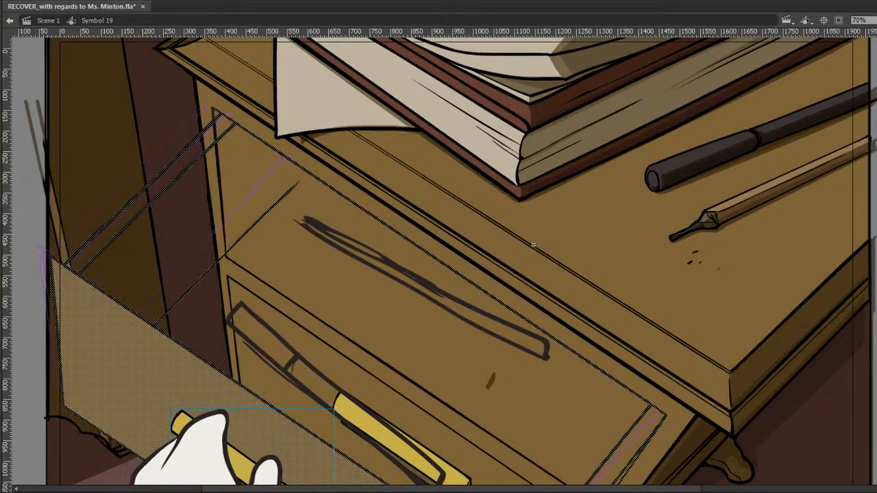
key(Return)
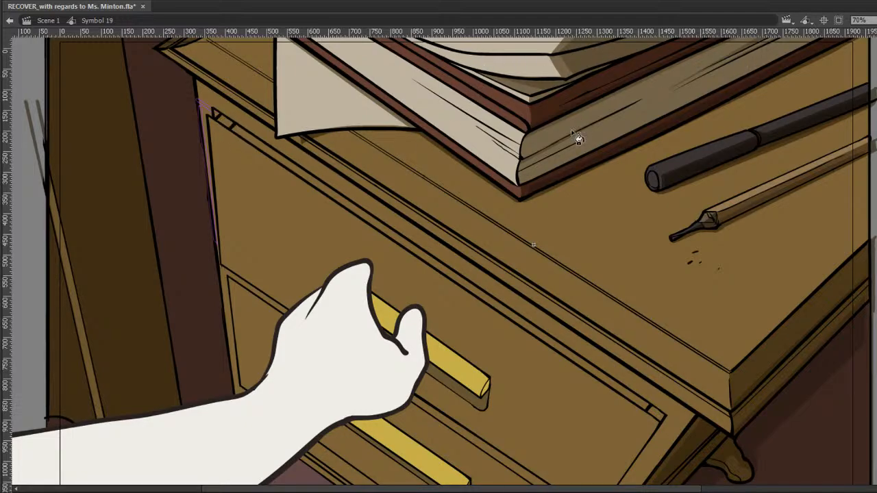
Fill the narrow strip of drawer interior in the barely open frame with a brown darker than the front panel.
click(253, 142)
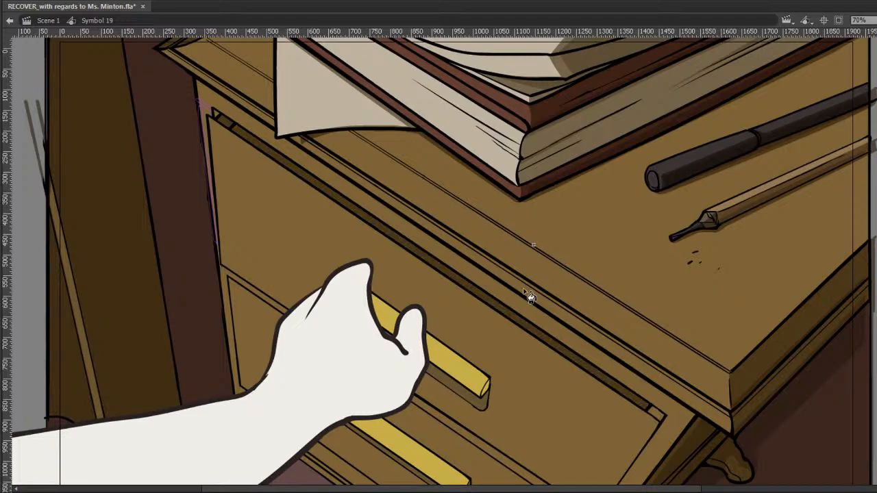
click(661, 416)
click(608, 381)
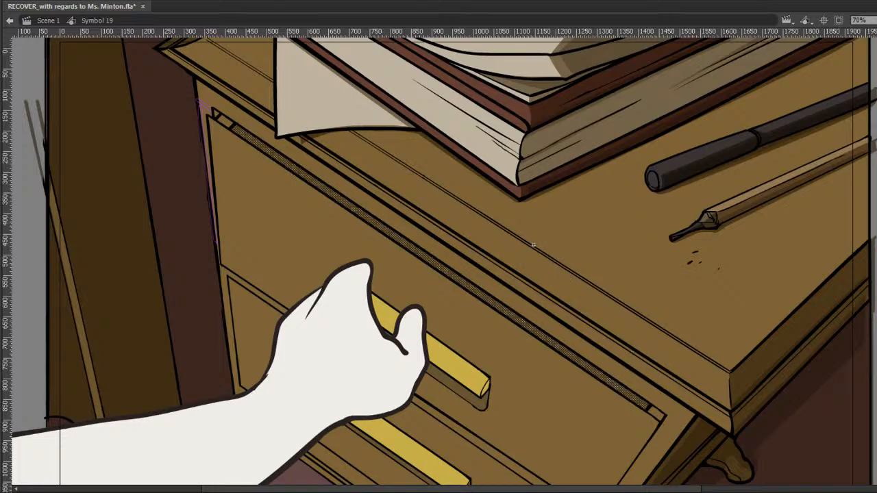
key(Escape)
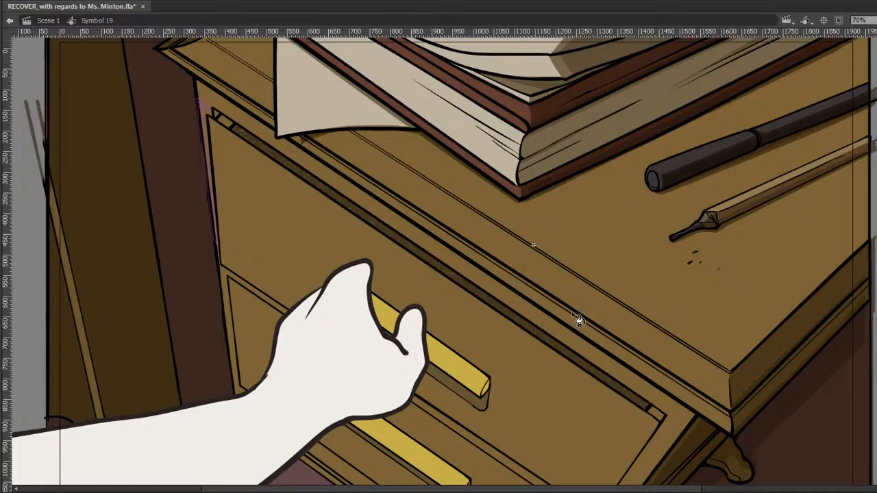
click(540, 343)
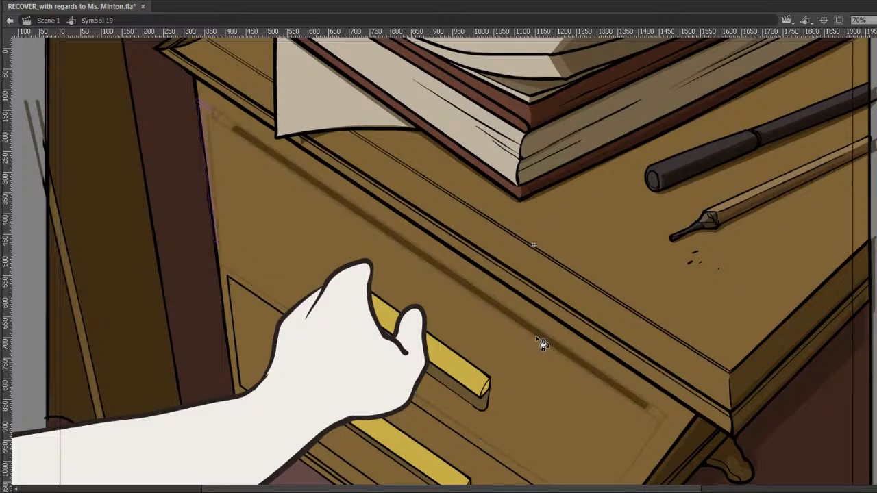
click(541, 340)
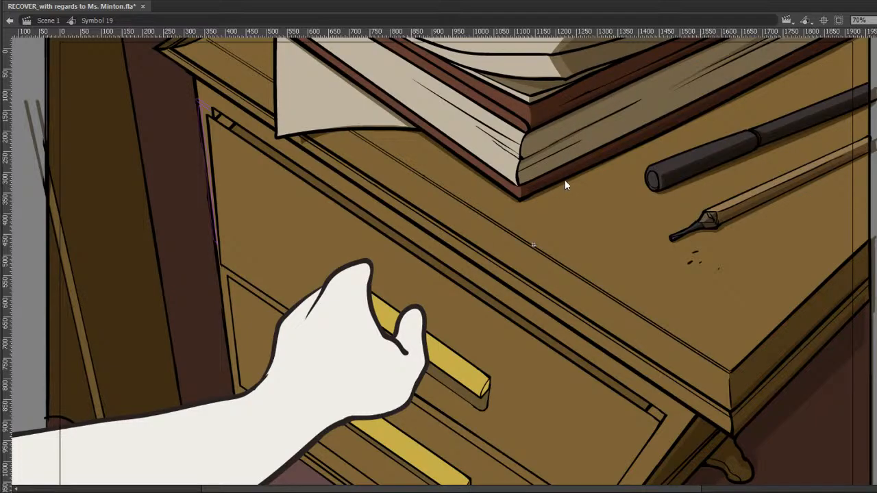
Fill the drawer interior with dark brown and the side edges with the lighter wood brown in the slightly open frame.
key(.)
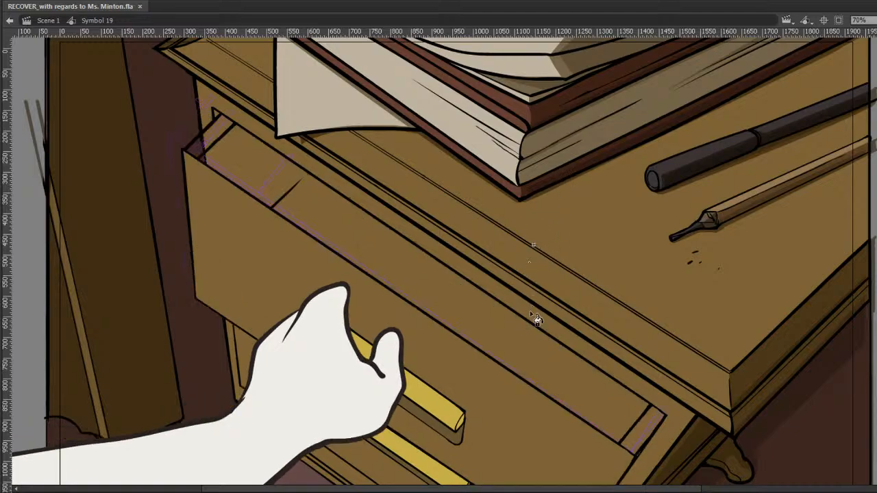
click(513, 343)
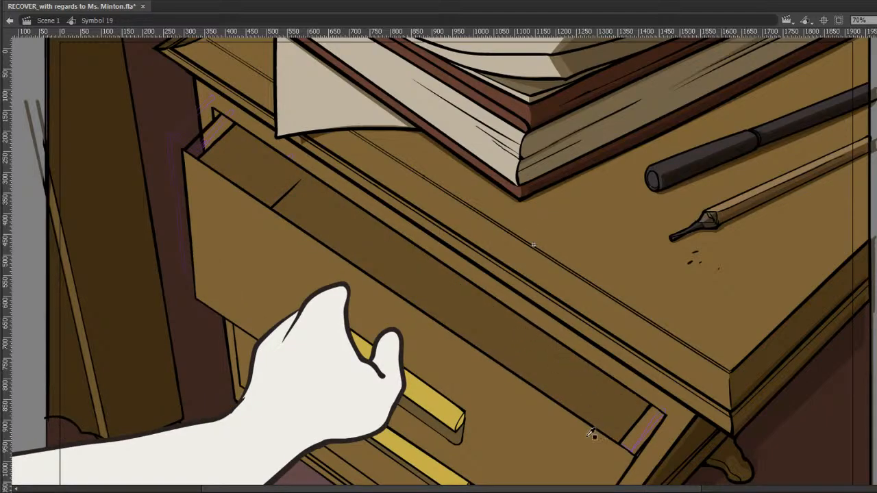
click(633, 434)
click(218, 135)
key(b)
key(.)
scroll(678, 363, down, 3)
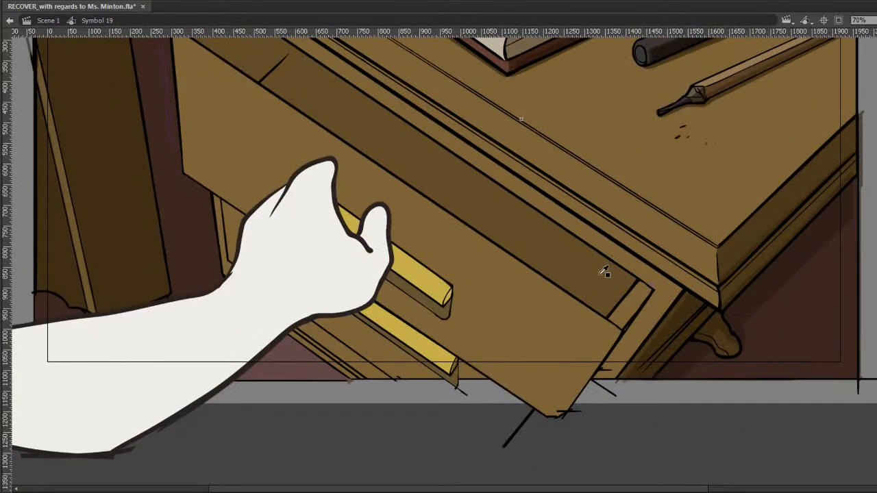
Fill the interior and side edges in the half-open drawer frame with the same dark and light browns.
drag(600, 229, 611, 310)
key(.)
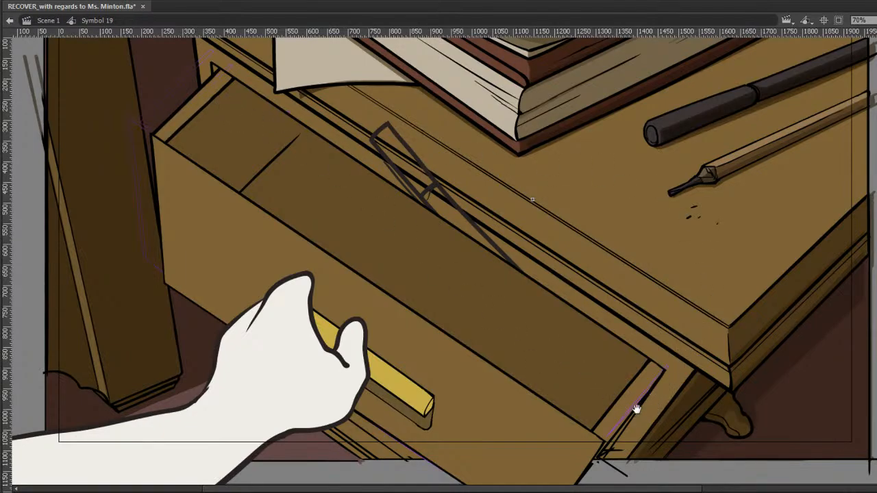
drag(637, 409, 616, 356)
key(v)
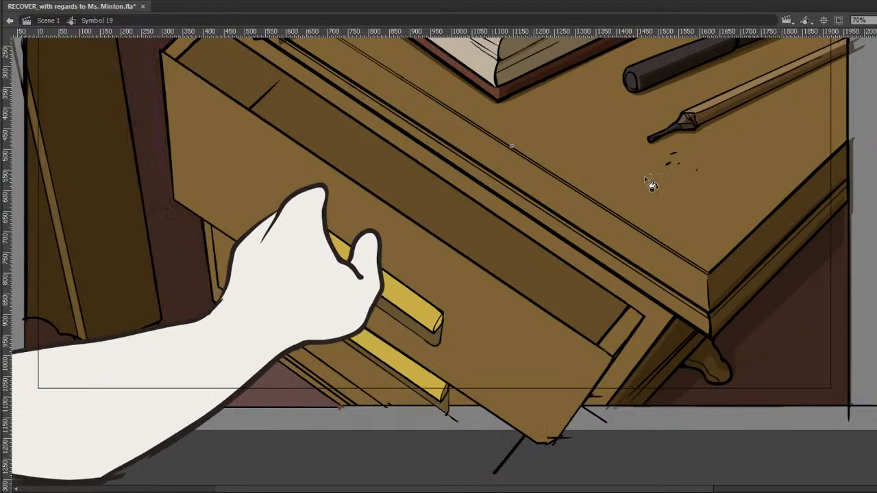
drag(659, 252, 686, 338)
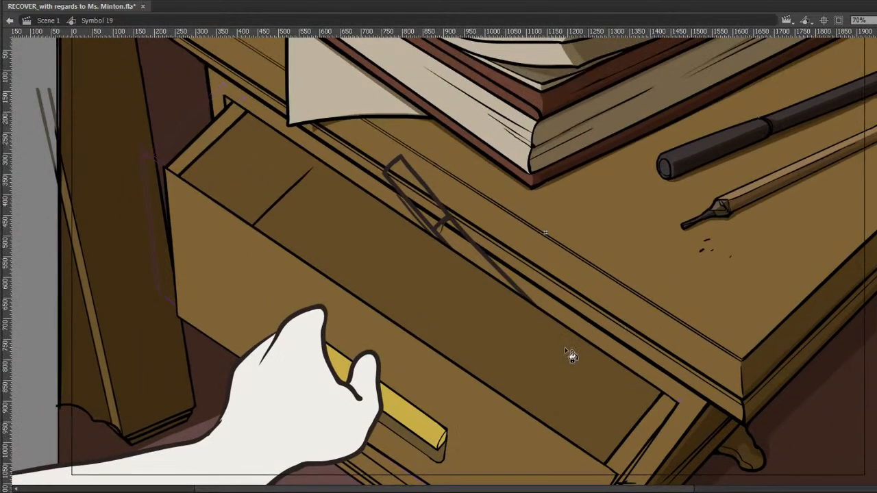
Close the open corner beside the front panel in the wide-open frame and fill the interior dark brown and side edge light brown.
key(period)
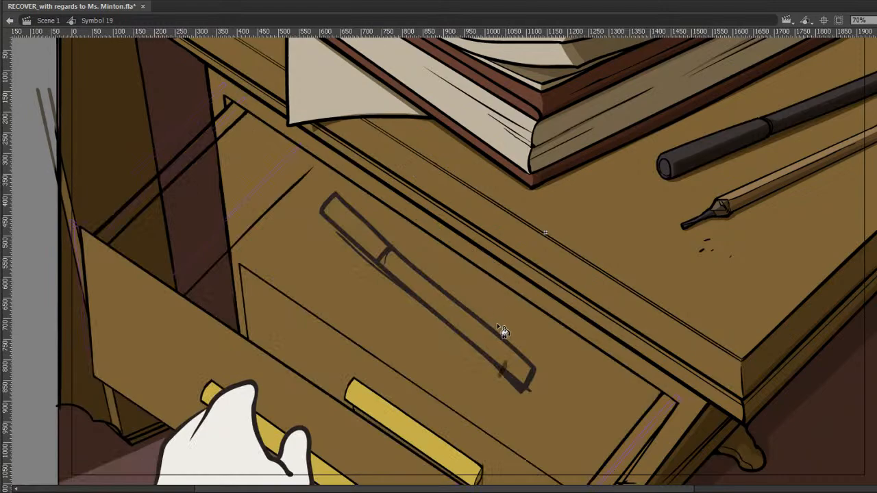
drag(592, 340, 621, 308)
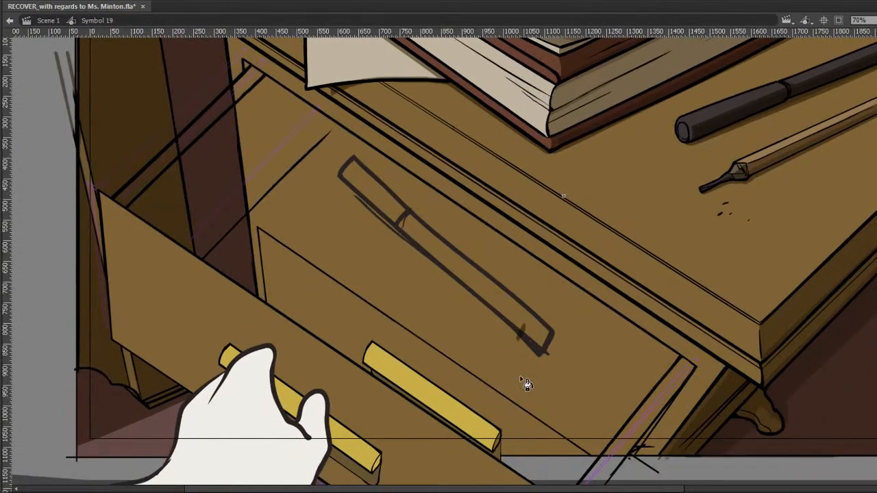
drag(604, 338, 590, 255)
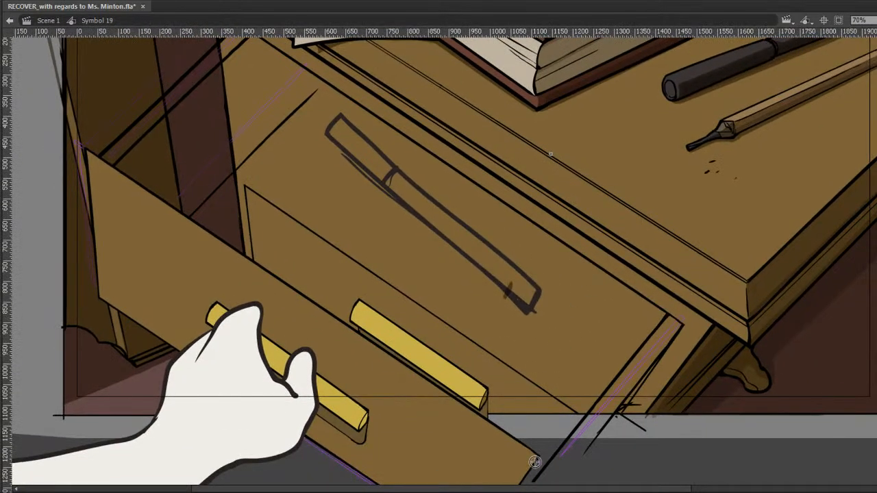
key(b)
drag(536, 459, 597, 452)
key(k)
click(580, 427)
key(i)
key(comma)
click(625, 385)
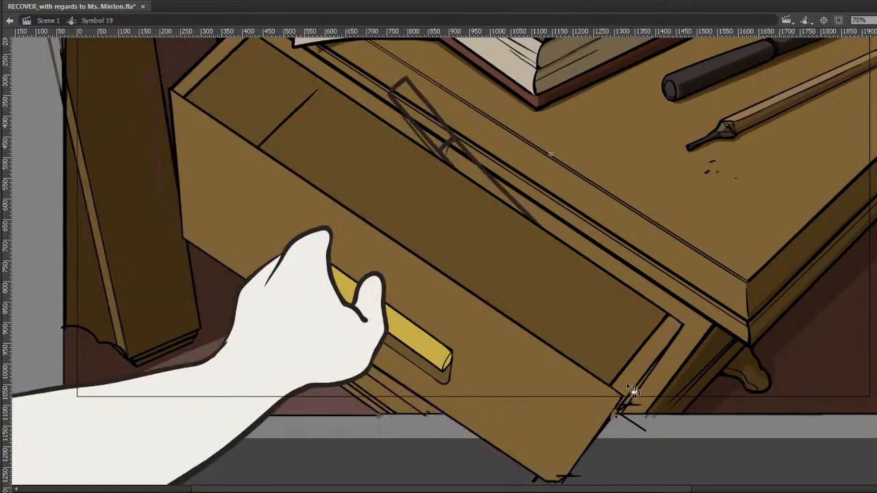
key(period)
click(624, 388)
In the furthest-open frame, bridge the gap between front panel and side edge and fill the drawer interior with dark brown.
key(comma)
key(period)
key(comma)
key(period)
key(period)
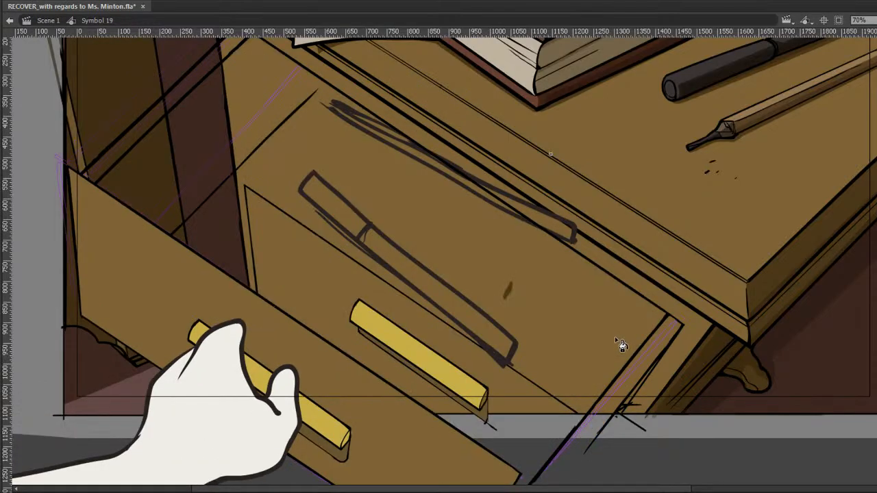
key(b)
drag(579, 396, 571, 335)
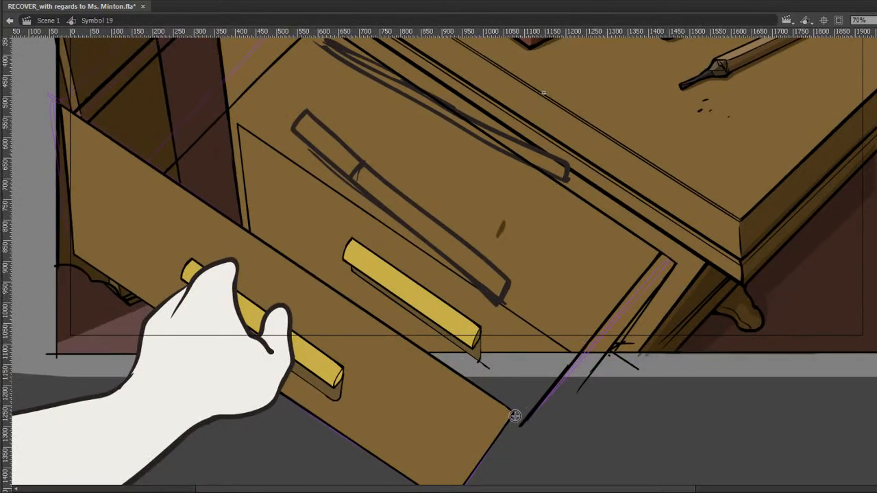
drag(507, 423, 550, 406)
key(k)
click(549, 359)
drag(564, 308, 570, 368)
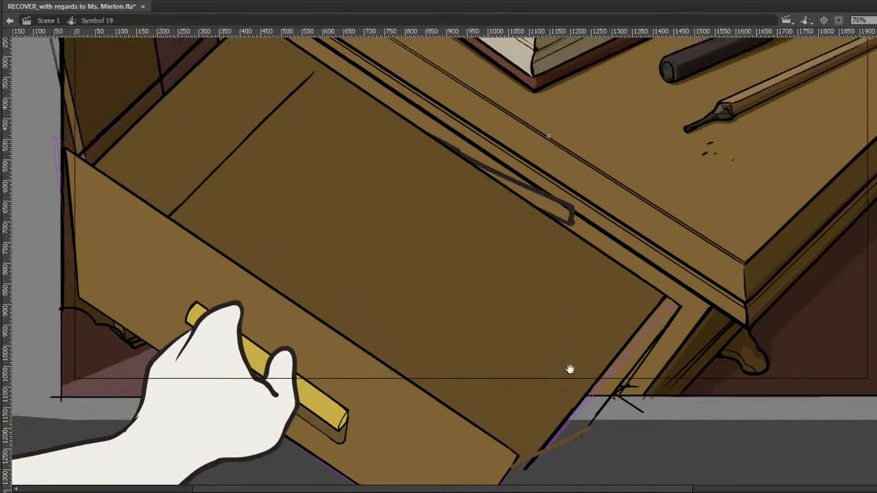
Fill the drawer's side edges in the furthest-open frame with the light wood brown sampled from the neighbouring frame.
key(comma)
key(i)
key(period)
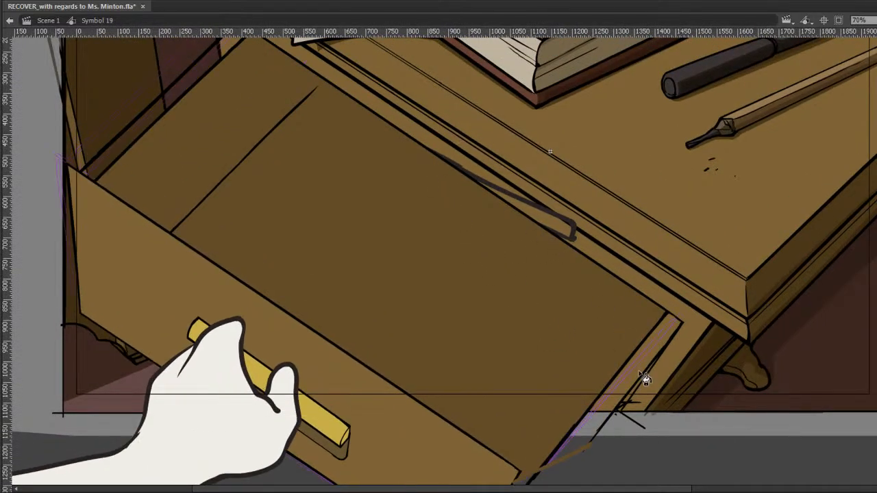
key(comma)
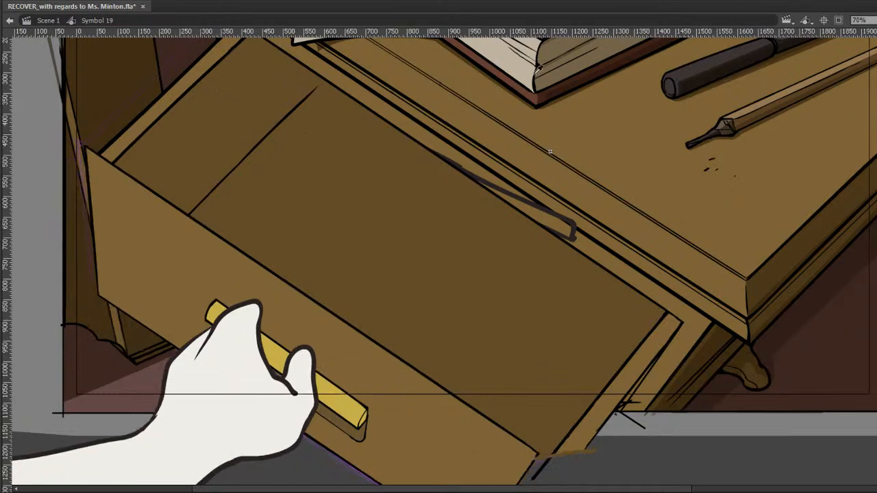
key(period)
Close the gap beside the front panel in the final settling frame and fill the interior with the sampled dark brown.
key(period)
key(period)
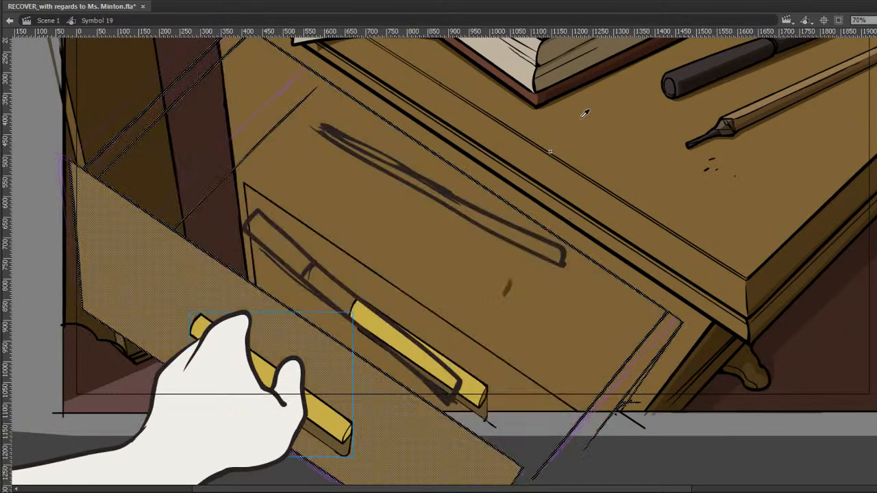
key(comma)
click(508, 265)
key(period)
key(v)
click(584, 211)
key(k)
key(comma)
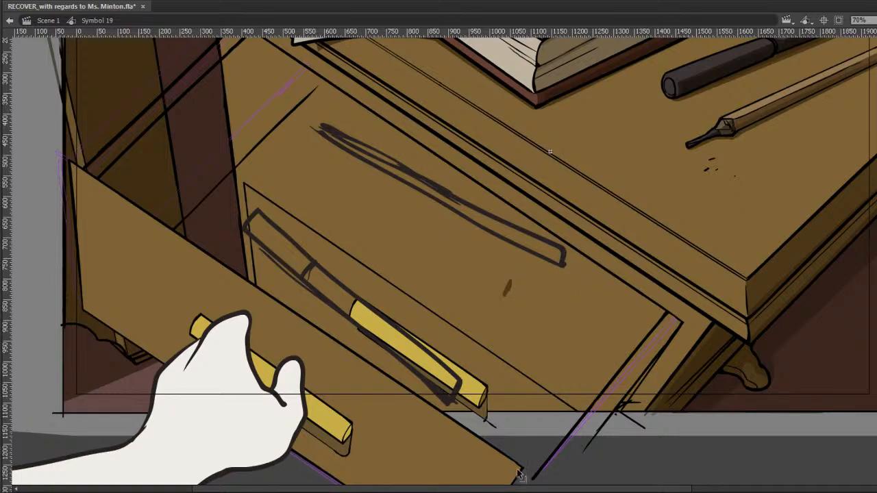
key(period)
drag(522, 473, 558, 468)
click(541, 368)
Fill both side edges of the drawer in the settling frame with the light wood brown.
key(comma)
key(period)
click(634, 383)
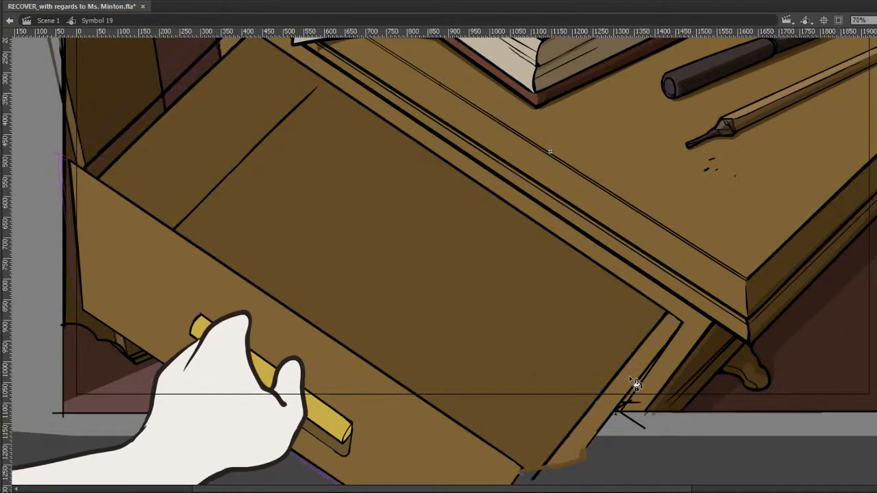
click(196, 77)
Extend the inner corner line to the drawer's back edge in the furthest-open frame and fill the inner side wall a darker brown.
key(period)
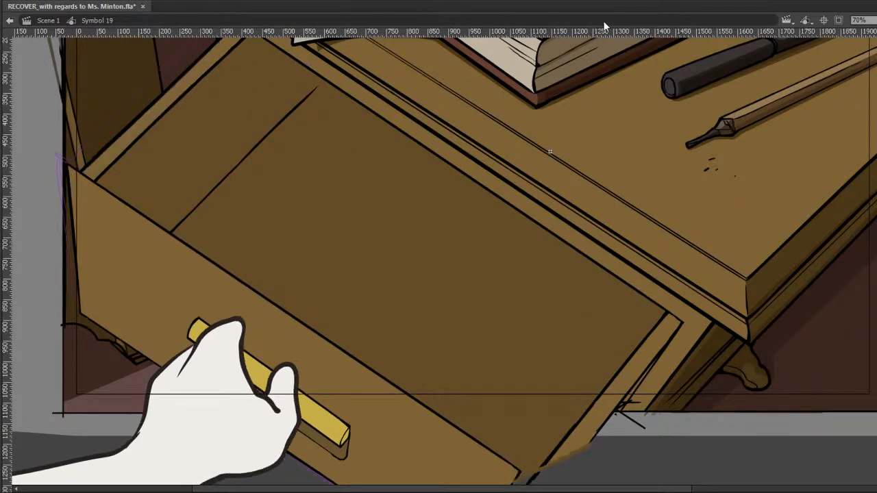
key(comma)
key(period)
click(271, 135)
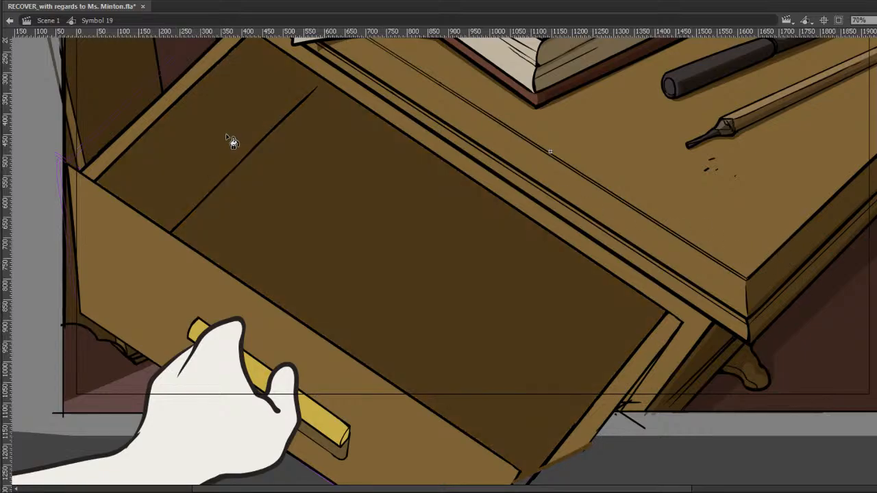
key(ctrl+z)
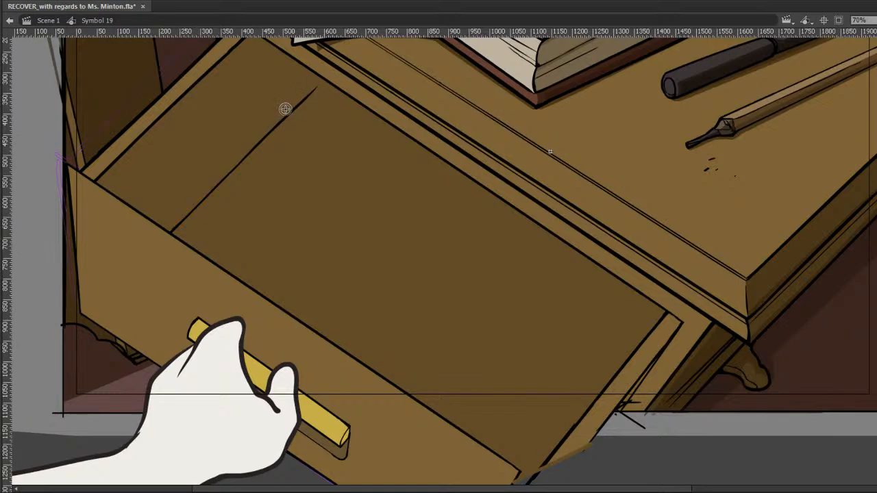
drag(284, 107, 322, 81)
key(k)
click(305, 89)
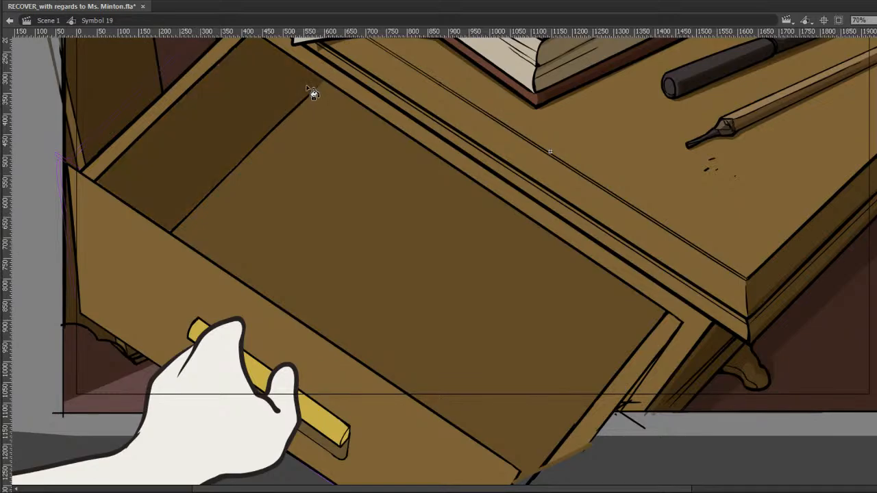
Complete the inner corner line in the settling frame and fill the drawer's inner side wall with the darker brown.
drag(414, 138, 398, 175)
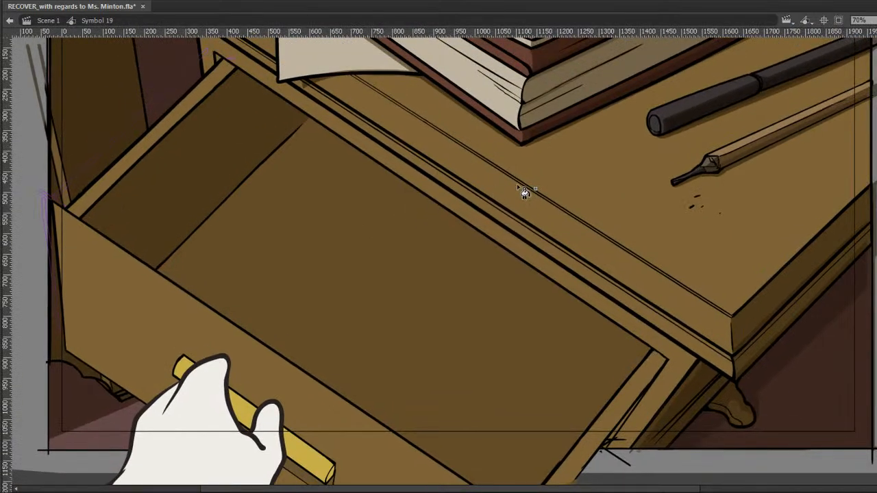
key(.)
key(b)
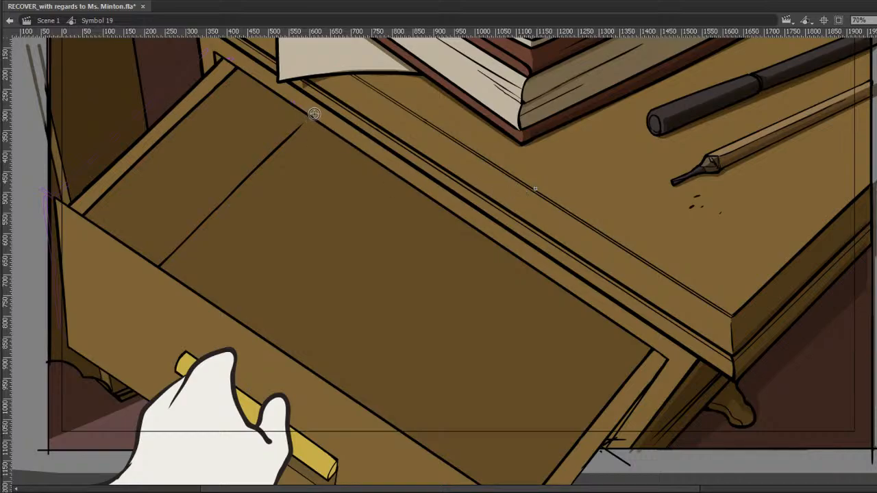
key(.)
drag(304, 123, 290, 136)
key(k)
click(283, 133)
Close the inner corner line in the wide-open frame and darken the drawer's inner side wall.
key(b)
key(.)
key(.)
key(.)
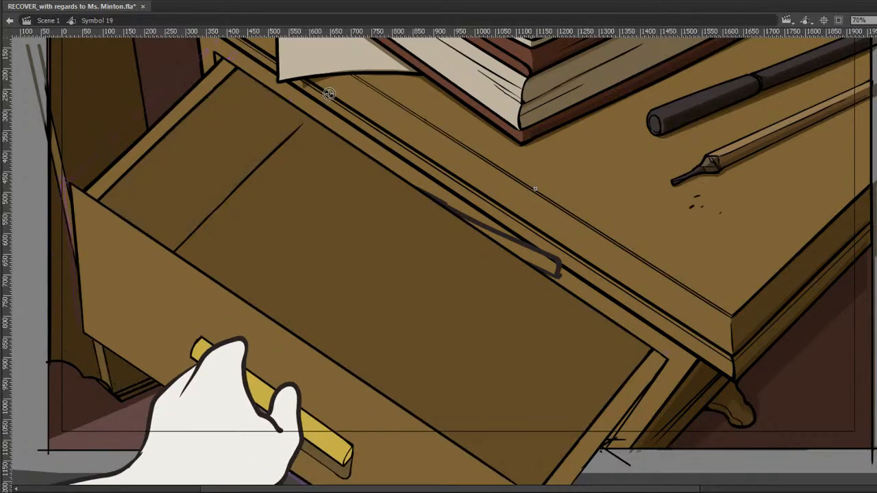
key(.)
drag(280, 144, 313, 117)
key(k)
click(293, 121)
Join the inner corner line to the back edge in the half-open frame and fill the inner side wall darker brown.
key(b)
key(.)
key(.)
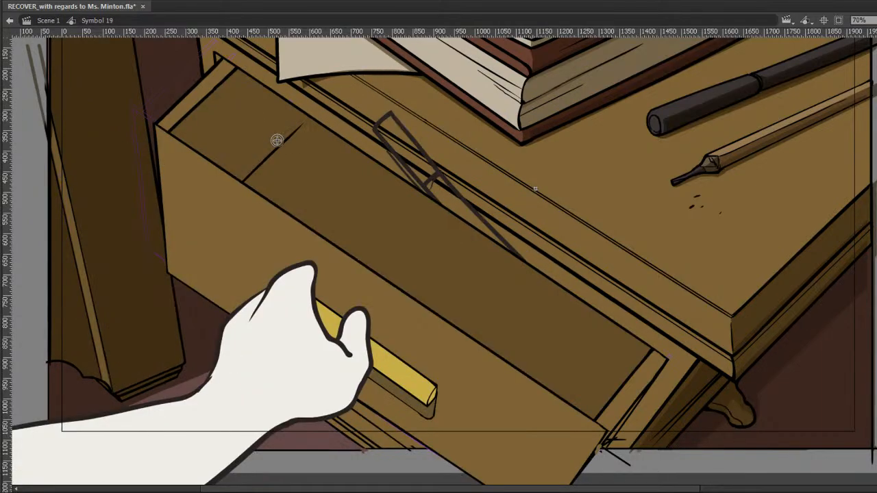
drag(277, 140, 304, 124)
key(k)
click(293, 133)
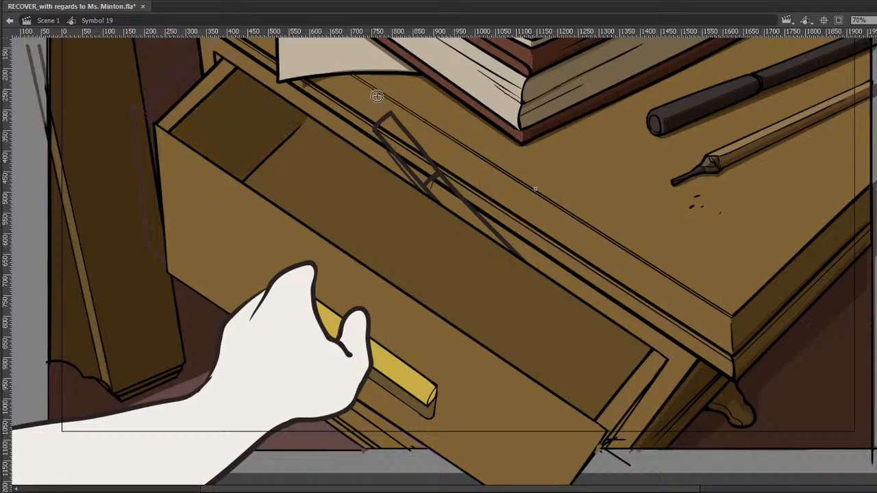
Darken the inner side wall in the slightly open frame and compare it with the barely open frame.
key(.)
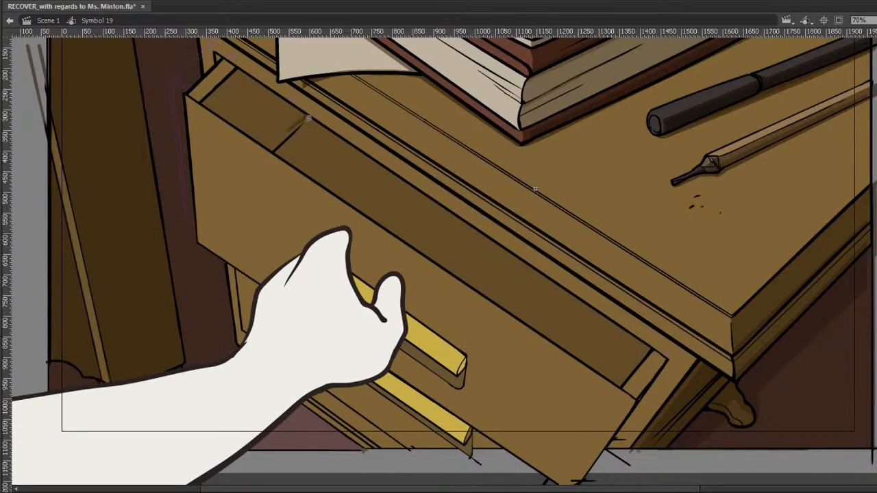
key(k)
click(288, 130)
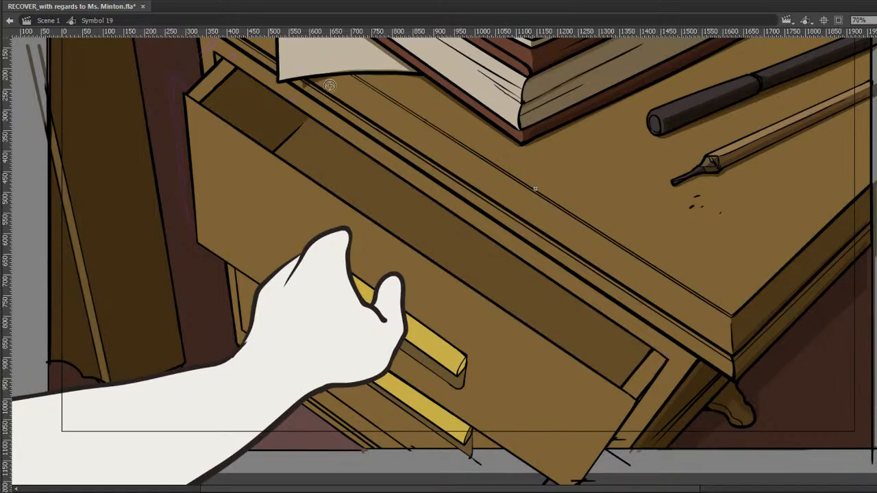
key(.)
key(comma)
key(period)
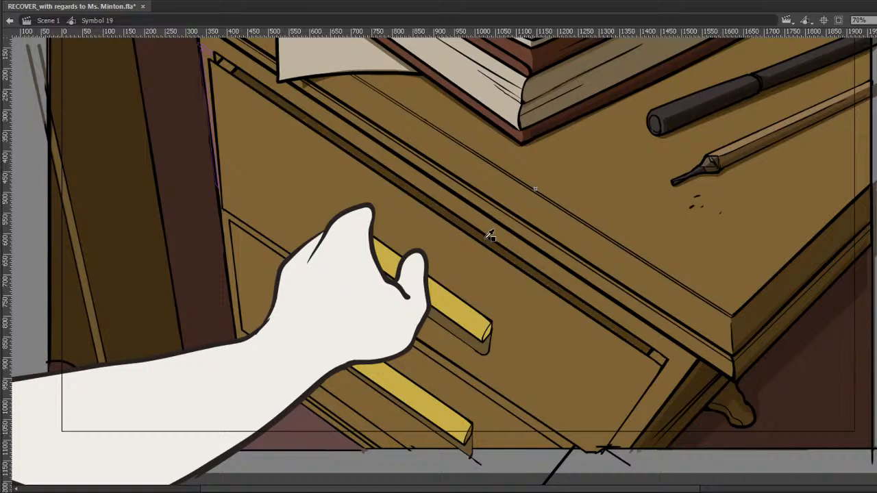
Draw a diagonal shadow boundary across the drawer floor in the slightly open frame and fill the area beside the side wall darker.
key(comma)
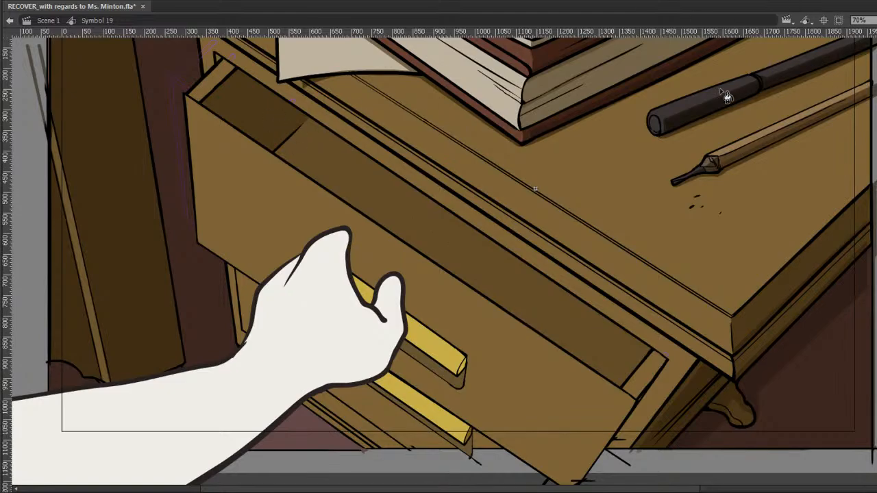
drag(346, 128, 455, 309)
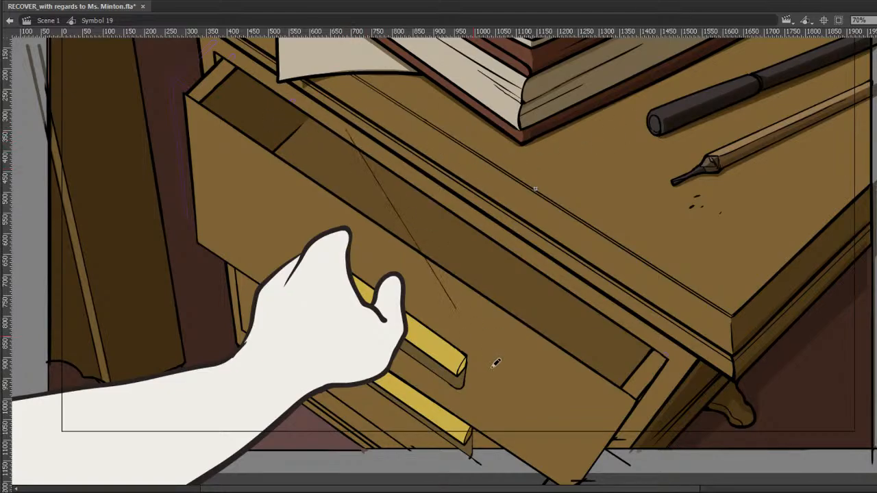
click(369, 200)
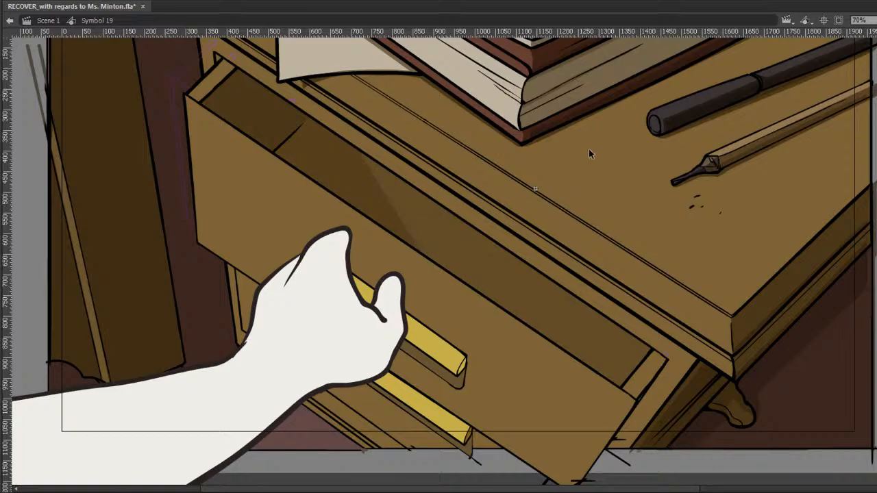
Add a diagonal cast shadow to the drawer floor in the half-open frame and delete its guide line.
key(.)
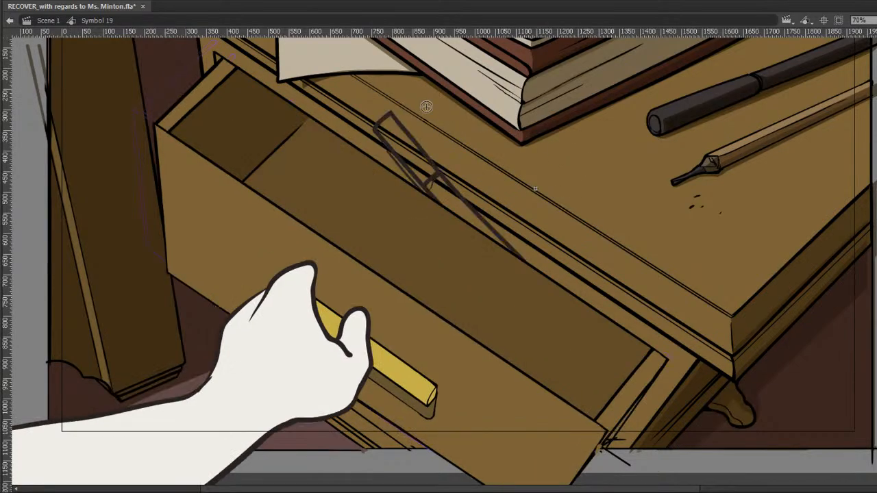
key(y)
key(.)
drag(297, 121, 375, 283)
key(k)
click(324, 193)
key(v)
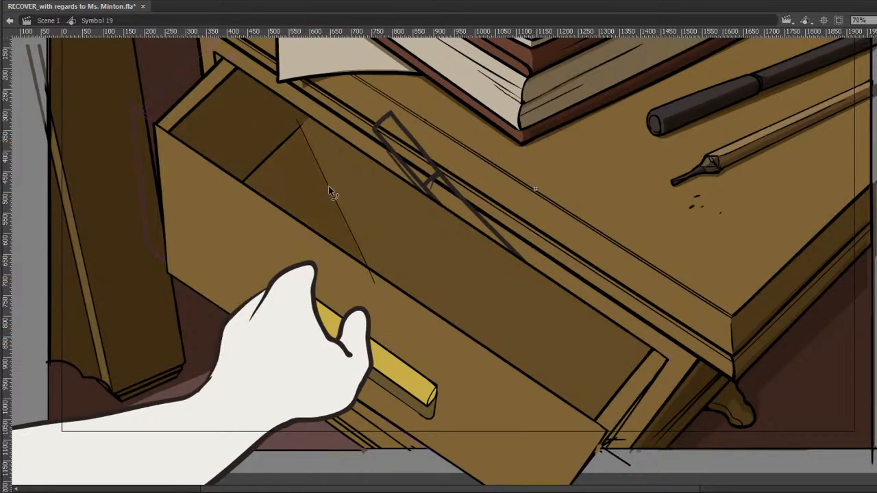
click(331, 192)
key(Delete)
Shade a small triangular shadow on the drawer floor in the wide-open frame and remove its boundary line.
key(b)
key(.)
key(.)
drag(204, 211, 267, 355)
key(k)
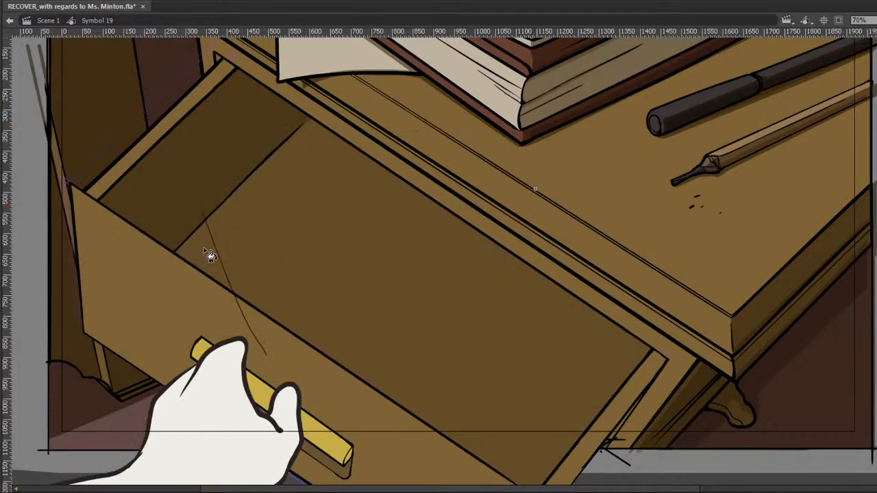
click(209, 257)
key(v)
click(222, 253)
key(Delete)
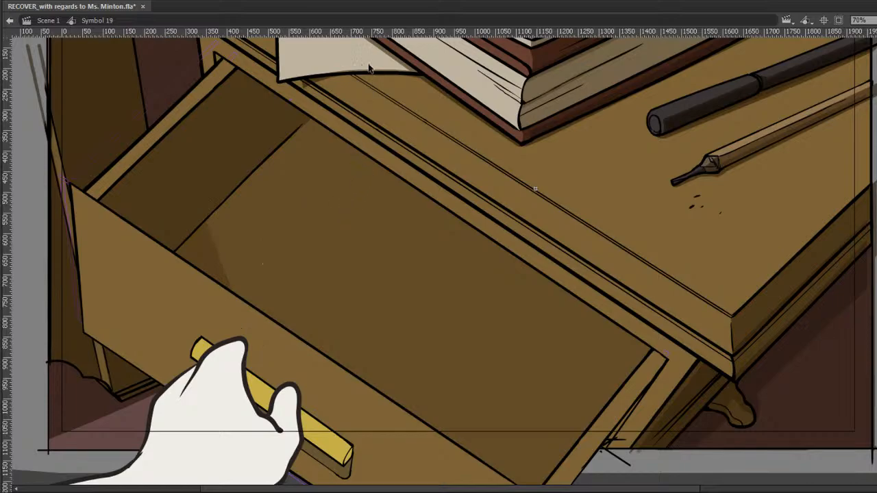
Shade the tiny floor corner in the furthest-open frame, delete its guide line and play the drawer animation.
key(.)
key(.)
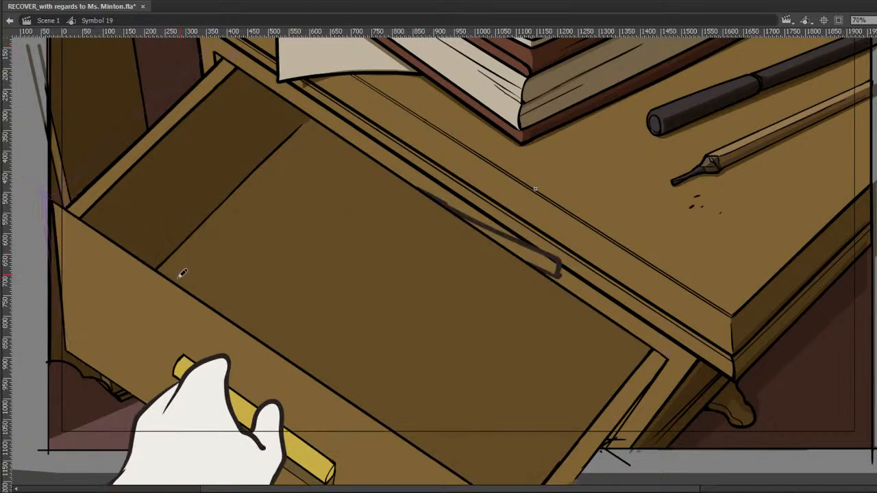
drag(161, 241, 203, 327)
key(k)
click(172, 273)
click(176, 273)
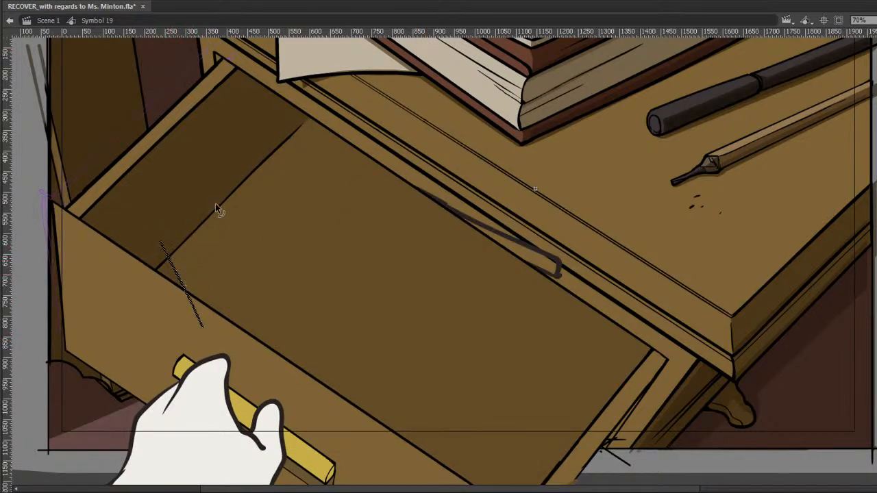
key(Delete)
key(.)
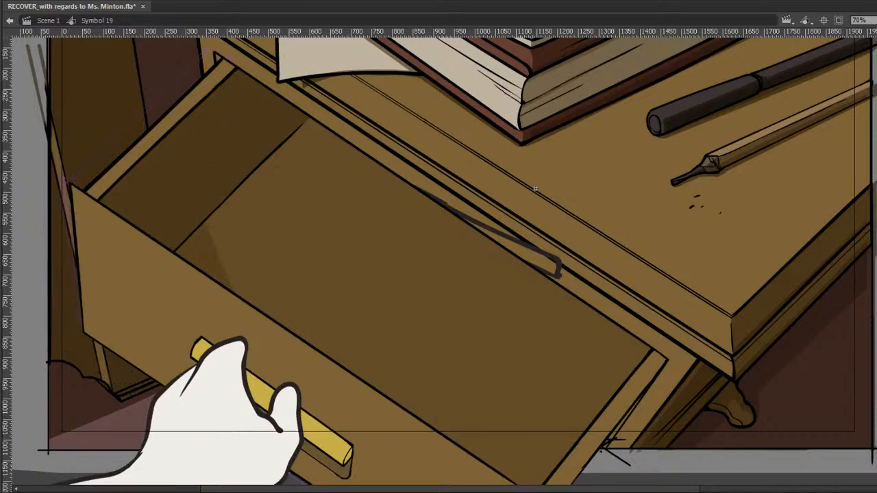
key(Return)
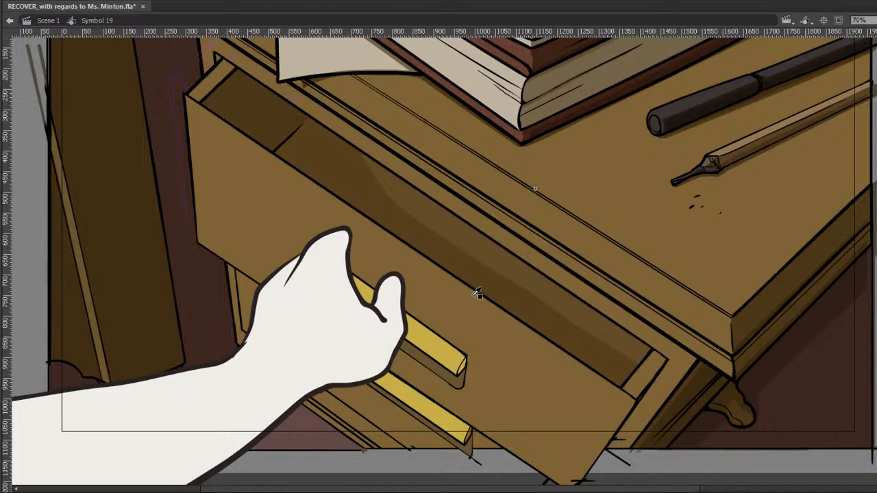
Draw a curved shadow boundary along the drawer floor in the half-open frame and fill the area towards the drawer front darker.
key(b)
key(period)
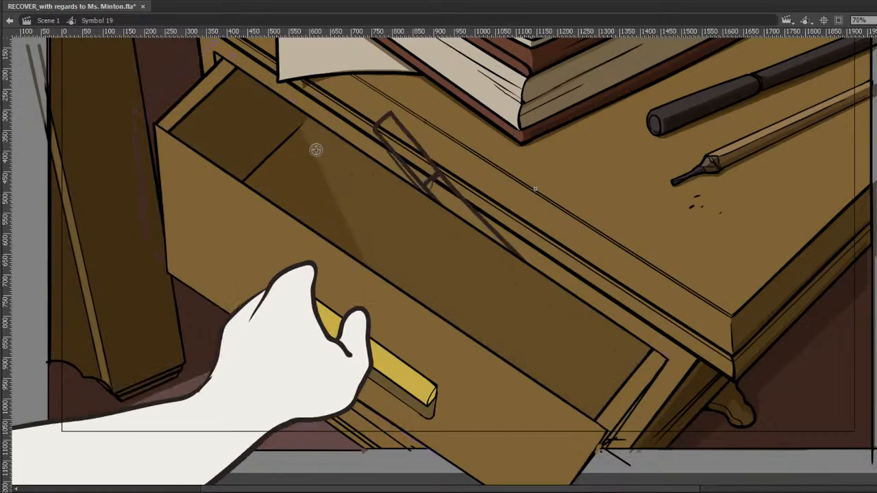
key(comma)
key(period)
key(period)
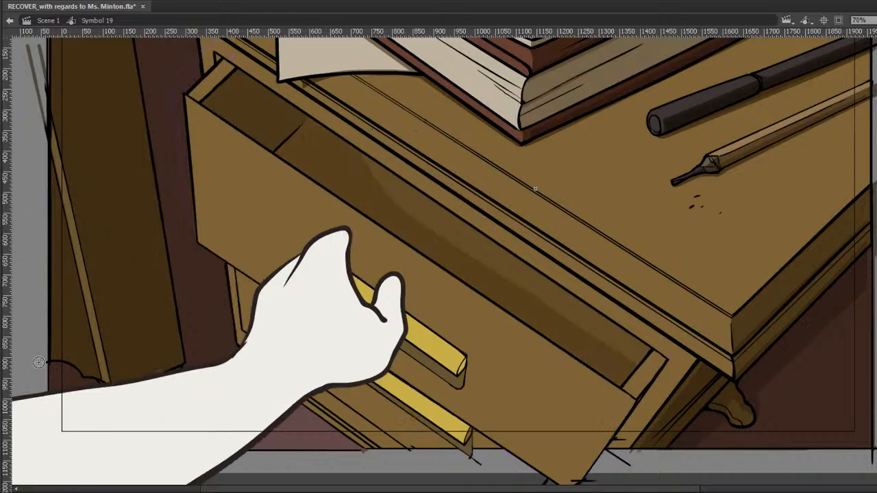
key(period)
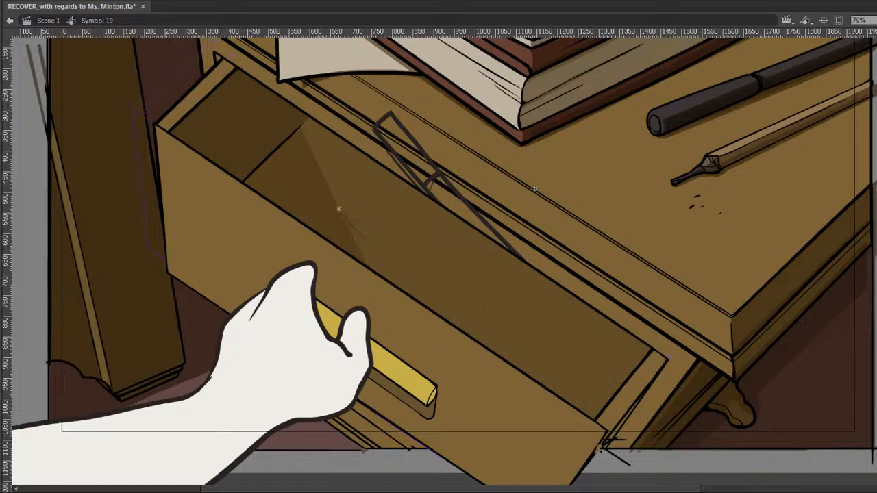
mouse_move(339, 208)
mouse_down()
mouse_move(405, 268)
mouse_move(603, 379)
mouse_up()
key(k)
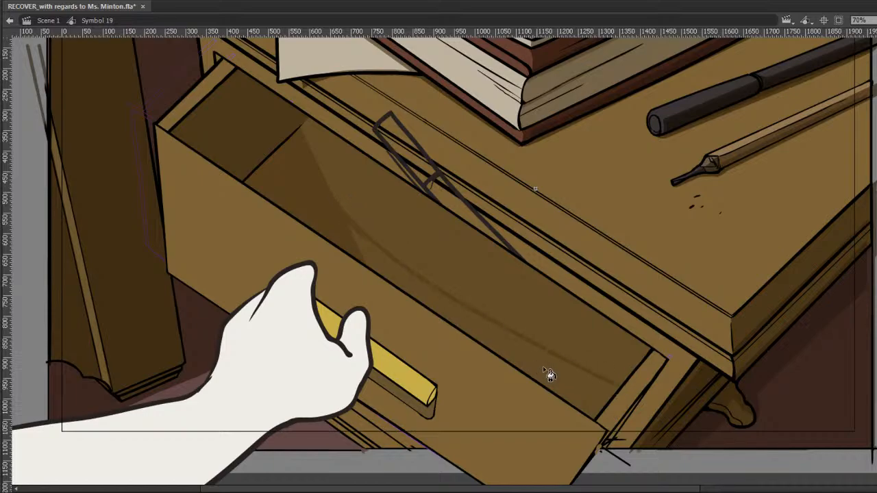
click(544, 368)
key(b)
key(comma)
key(period)
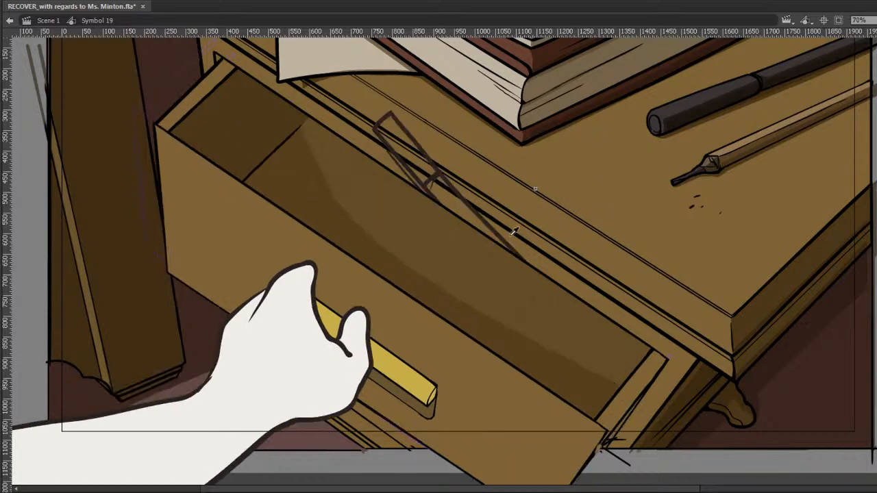
key(k)
click(532, 350)
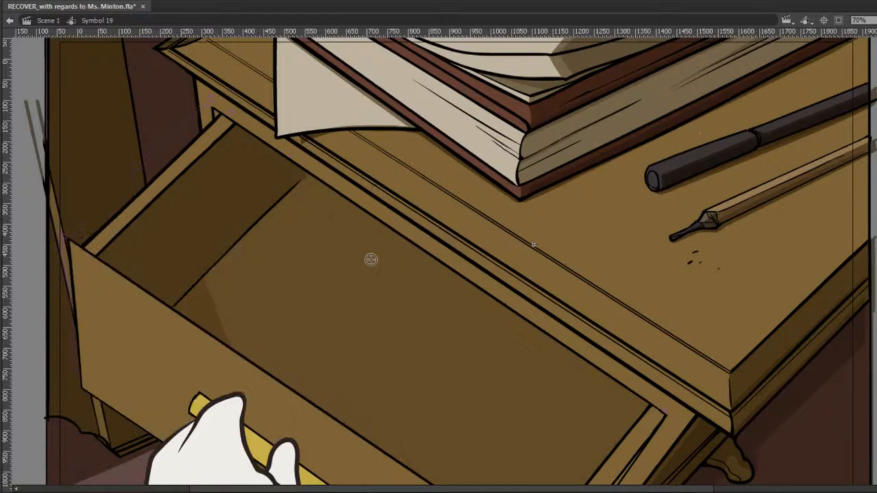
Paint a curved shadow boundary along the drawer floor in the wide-open frame, fill it darker and cover the leftover light spot.
mouse_move(254, 361)
mouse_down()
mouse_move(204, 291)
mouse_move(472, 484)
mouse_up()
drag(494, 386, 463, 345)
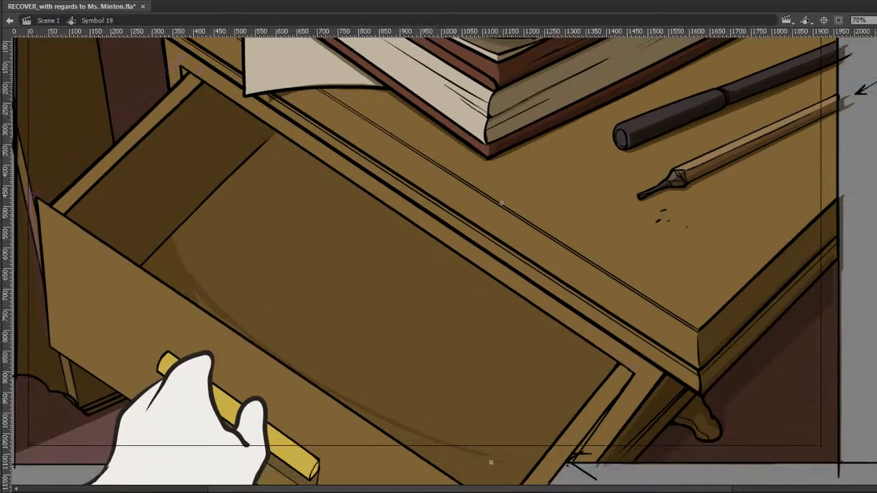
drag(471, 455, 553, 468)
click(506, 478)
click(208, 309)
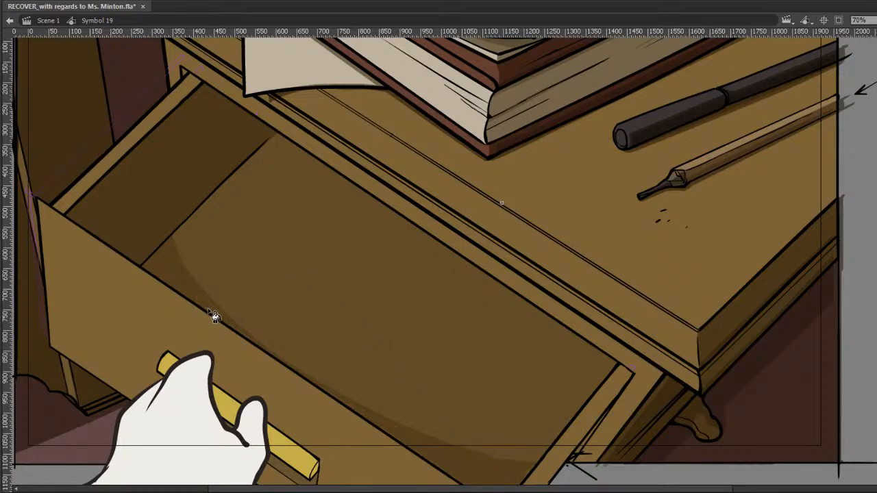
key(b)
drag(203, 294, 232, 324)
key(k)
Add a matching curved shadow along the drawer floor in the furthest-open frame, comparing it with the neighbouring frames.
key(comma)
key(period)
key(period)
key(comma)
key(period)
key(comma)
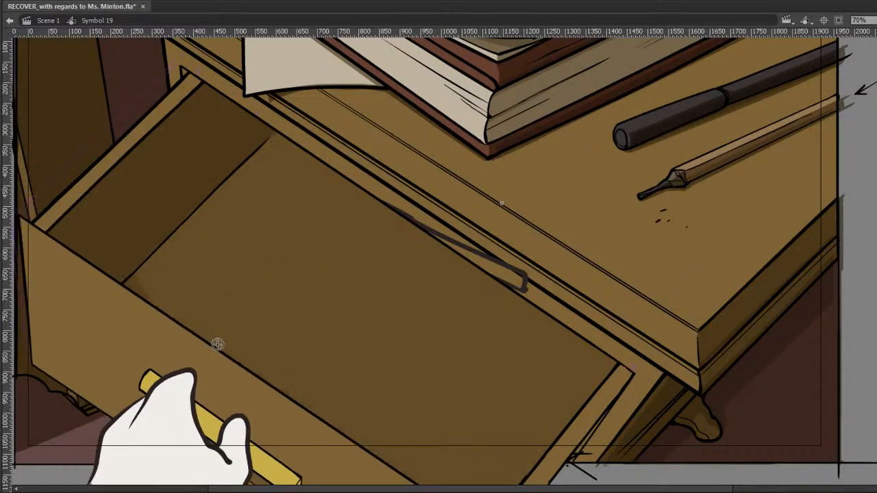
mouse_move(152, 243)
mouse_down()
mouse_move(209, 335)
mouse_move(316, 415)
mouse_move(453, 473)
mouse_move(587, 489)
mouse_move(438, 481)
mouse_up()
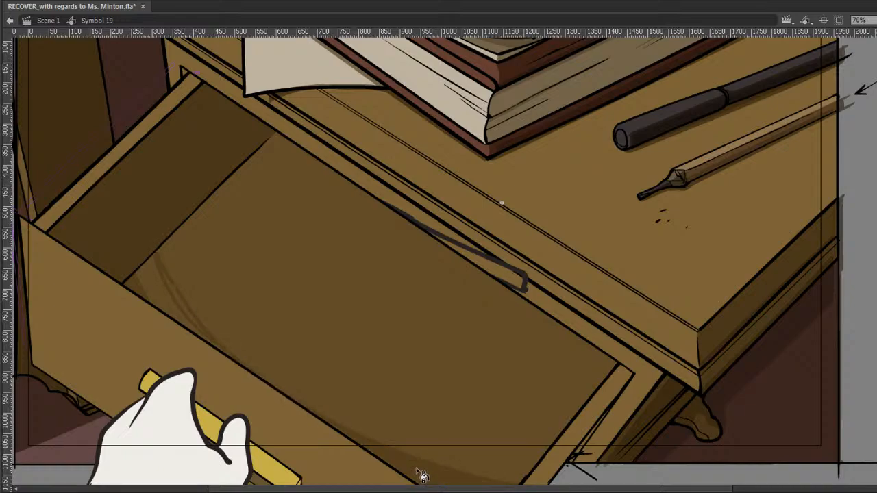
key(comma)
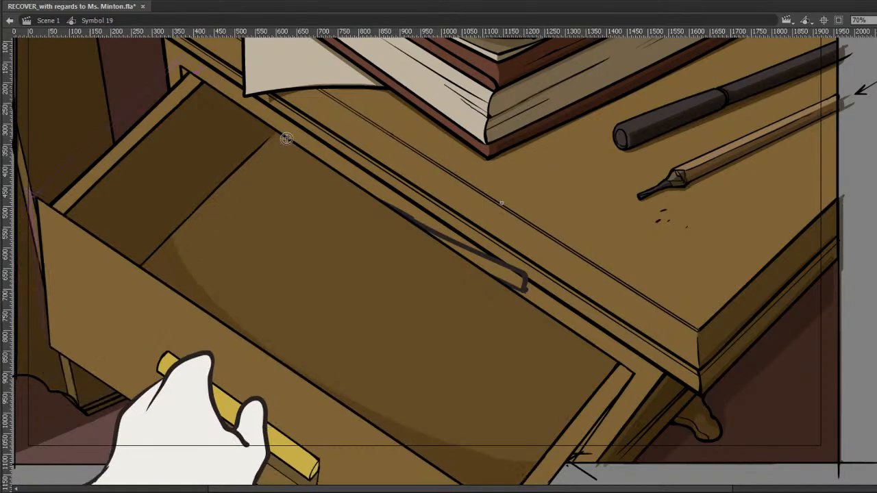
key(period)
key(comma)
key(comma)
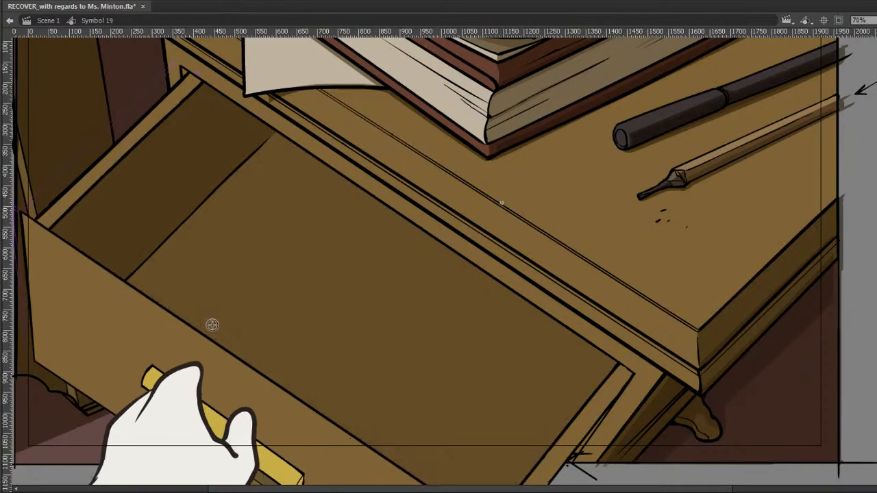
Redraw the curved shadow edge along the drawer floor in the adjacent unshaded wide-open frame and fill it darker.
mouse_move(216, 333)
mouse_down()
mouse_move(179, 290)
mouse_move(165, 257)
mouse_move(259, 376)
mouse_move(417, 459)
mouse_move(634, 485)
mouse_up()
key(ctrl+z)
key(period)
key(comma)
key(period)
key(comma)
mouse_move(269, 374)
mouse_down()
mouse_move(191, 307)
mouse_move(161, 252)
mouse_up()
key(period)
key(comma)
mouse_move(300, 395)
mouse_down()
mouse_move(265, 374)
mouse_move(377, 425)
mouse_move(566, 466)
mouse_move(646, 459)
mouse_move(424, 473)
mouse_up()
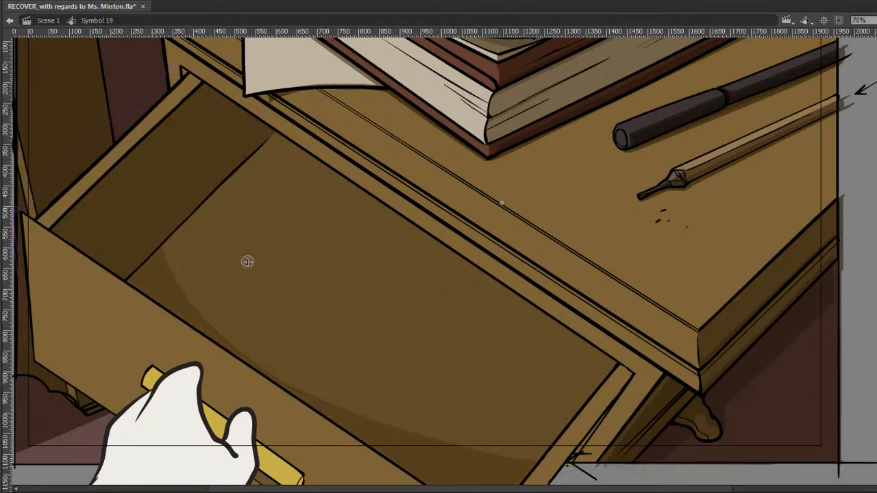
Flip between the widest-open drawer frames to compare their floor shadows and play the animation.
key(period)
key(comma)
key(period)
key(comma)
key(period)
key(comma)
click(824, 20)
key(period)
key(comma)
key(period)
key(comma)
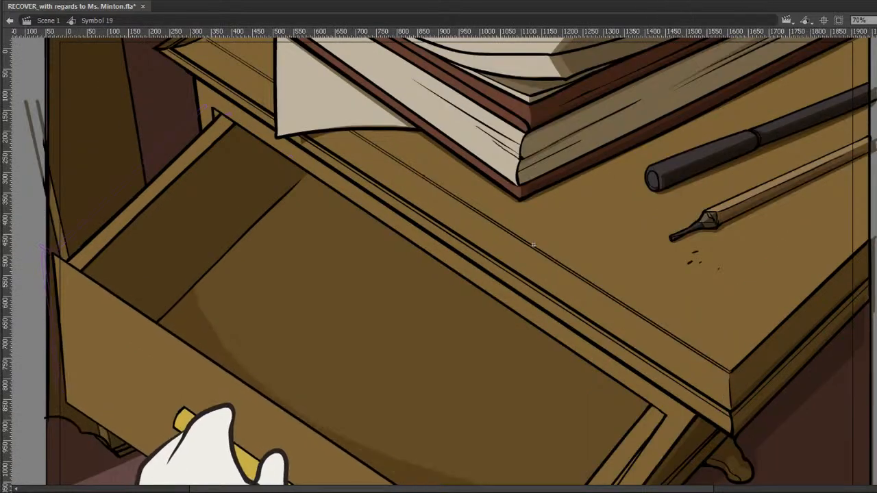
key(Return)
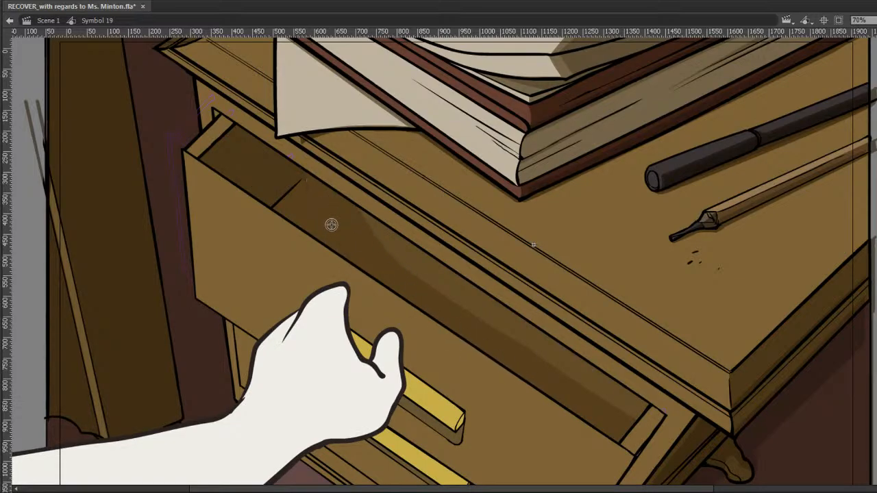
Draw a boundary stroke across the floor shadow in the slightly open drawer frame and fill the area beside it.
key(v)
click(329, 225)
key(b)
drag(346, 262, 297, 164)
key(k)
click(329, 236)
key(b)
key(period)
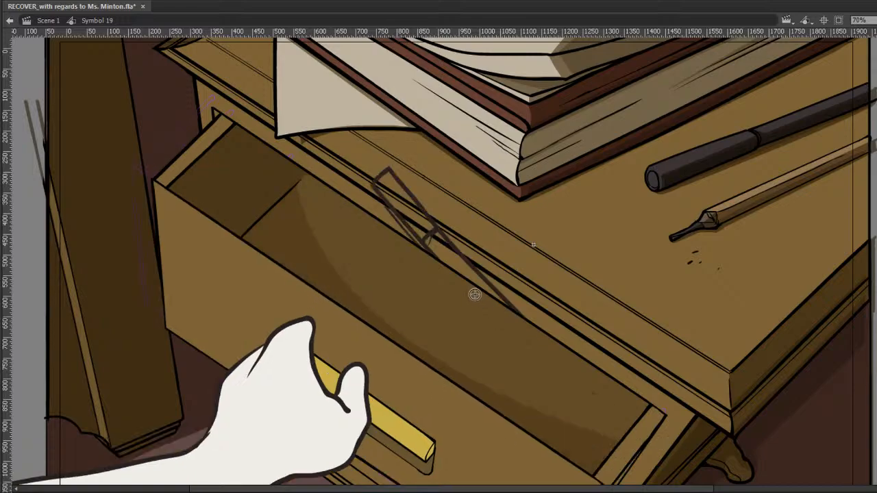
Step through the slightly open, half-open and wide-open frames to check how the floor shadow moves.
key(comma)
key(period)
key(comma)
key(period)
key(comma)
key(period)
key(period)
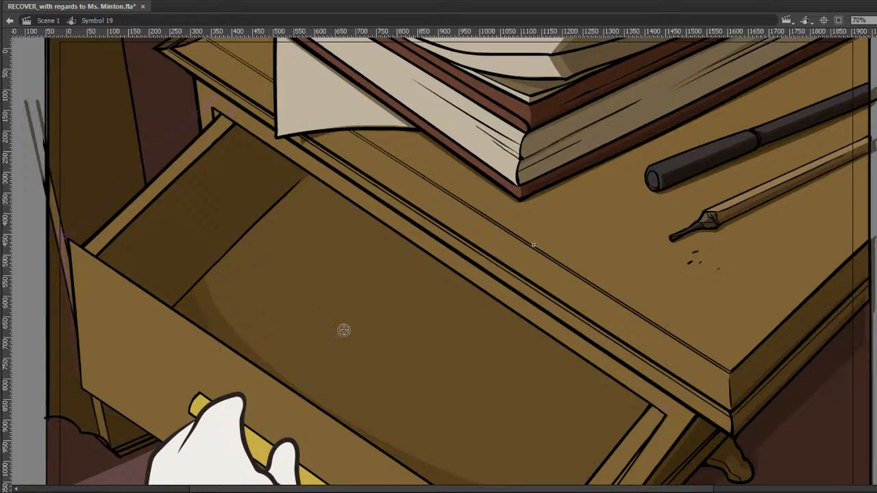
drag(465, 361, 446, 323)
key(comma)
key(period)
drag(449, 453, 404, 447)
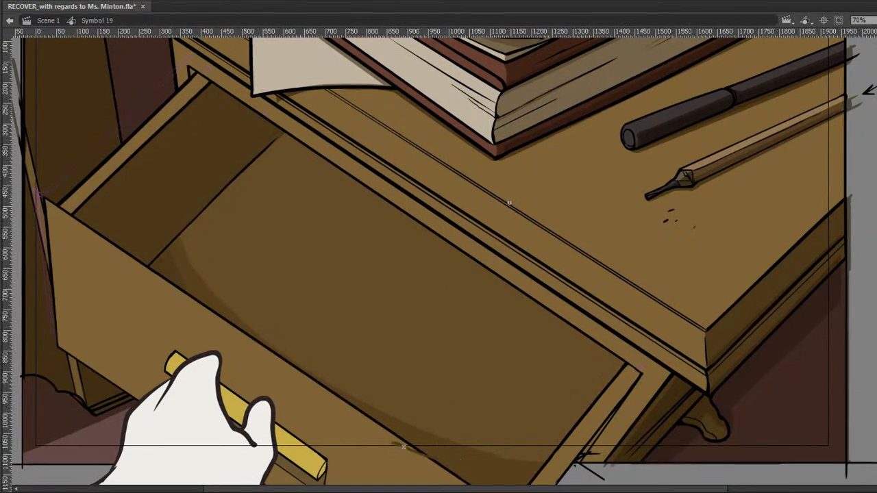
key(ctrl+z)
key(ctrl+z)
key(period)
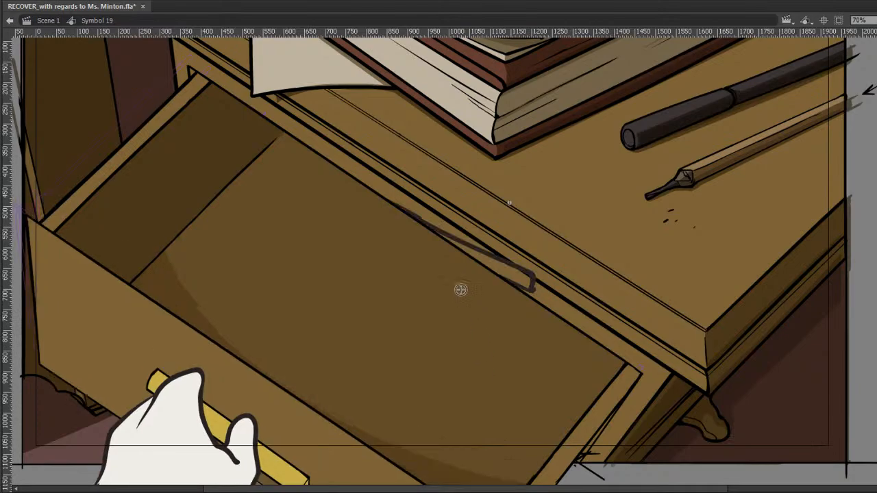
key(comma)
key(period)
drag(574, 333, 598, 300)
key(ctrl+z)
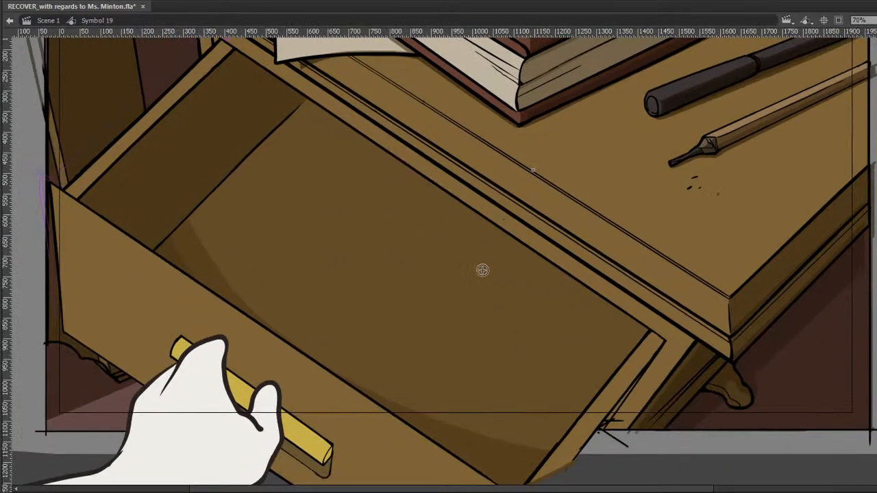
key(comma)
key(period)
key(comma)
drag(185, 259, 204, 287)
key(ctrl+z)
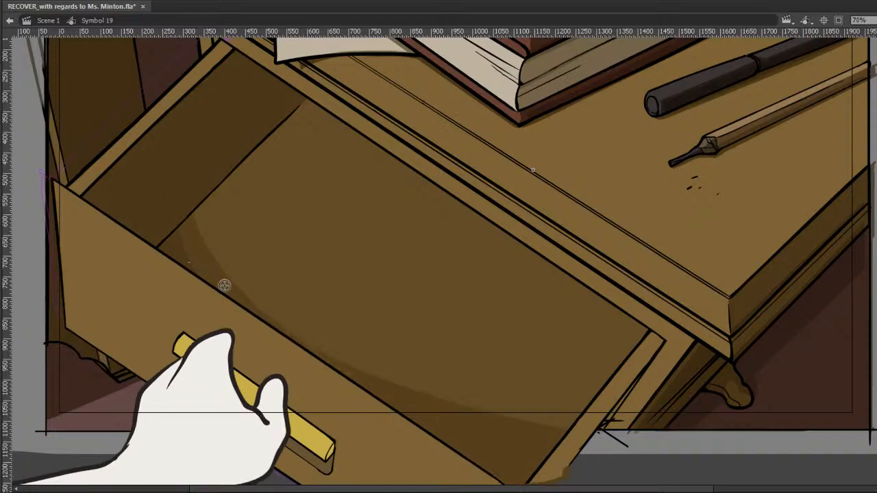
Compare the floor shadows in the last wide-open drawer frames and save the animation file.
key(period)
key(comma)
key(period)
key(comma)
key(period)
key(comma)
key(period)
key(comma)
scroll(438, 260, up, 3)
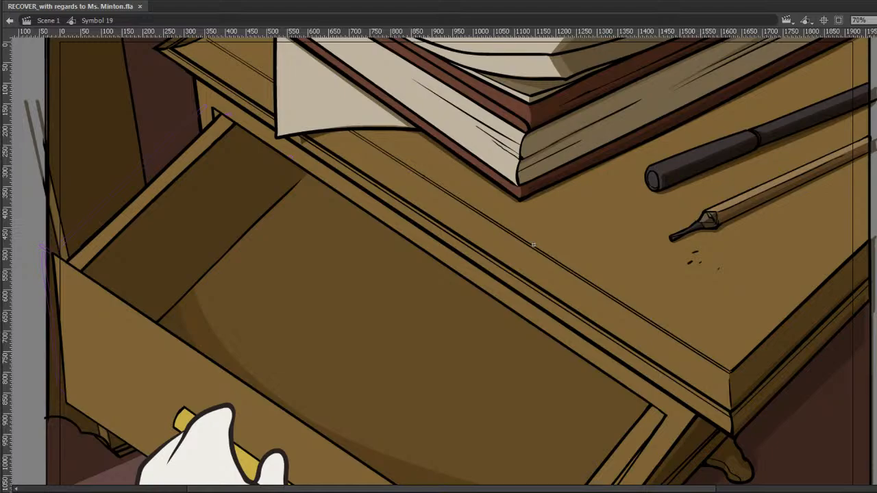
key(.)
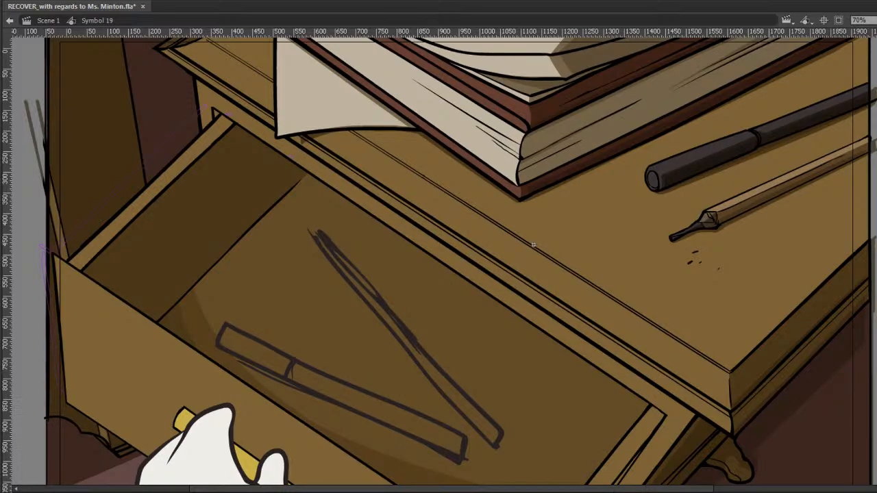
key(ctrl+s)
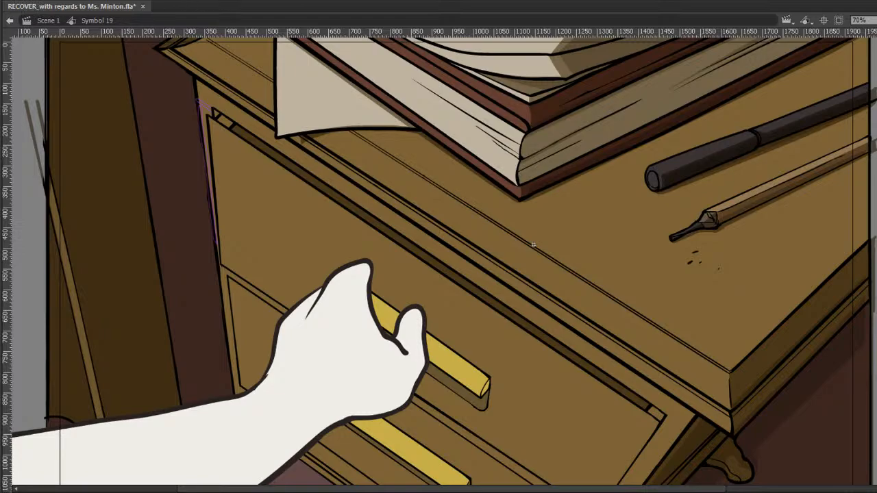
Draw a long straight horizontal line in the half-open frame and move its end to the drawer front's upper corner.
key(.)
key(.)
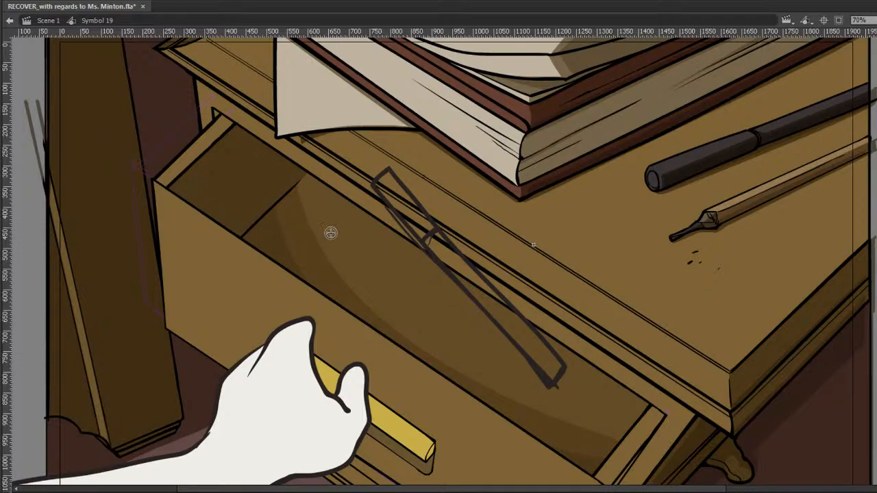
drag(361, 241, 134, 264)
drag(134, 264, 582, 266)
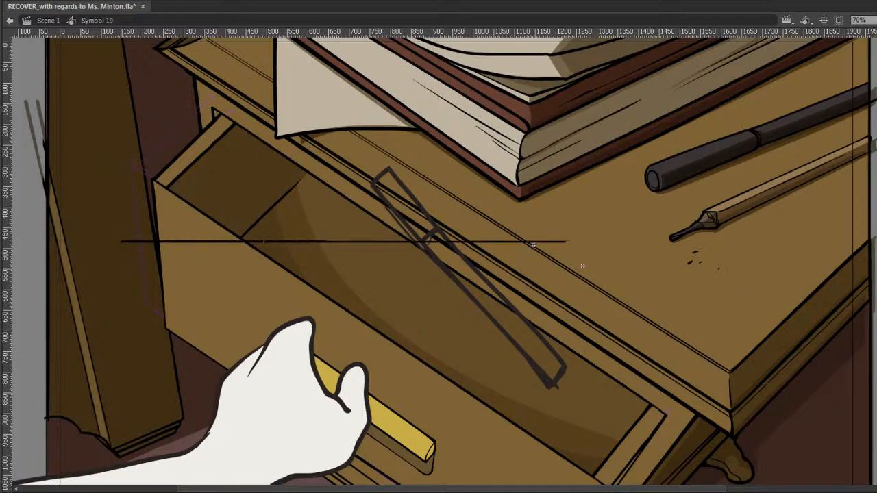
mouse_move(628, 241)
mouse_down()
mouse_move(682, 190)
mouse_move(665, 175)
mouse_up()
key(shift+Down)
key(shift+Left)
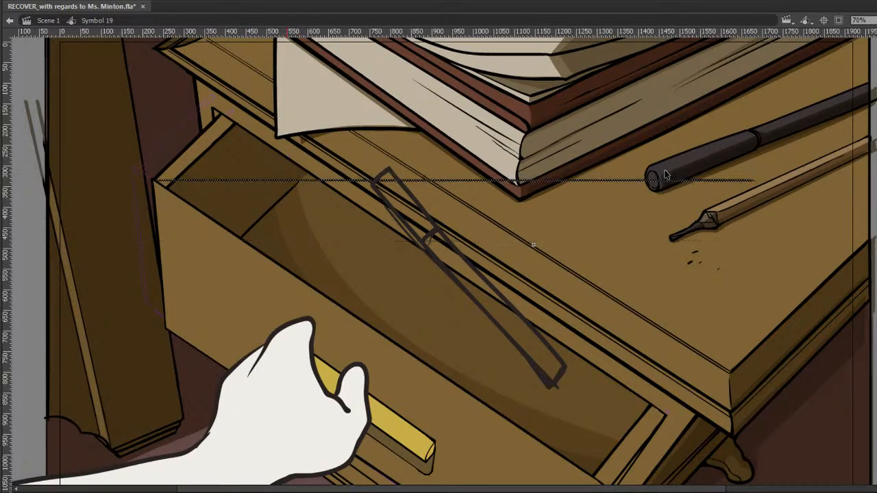
key(shift+Down)
key(shift+Left)
key(shift+Up)
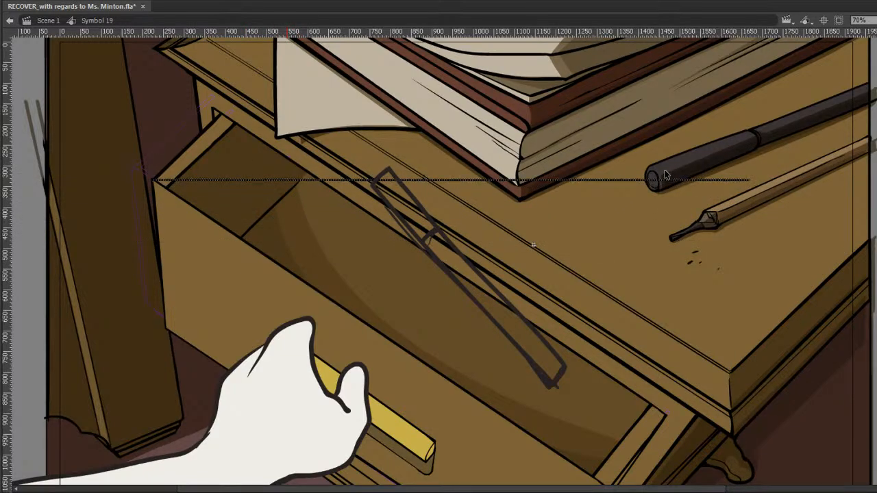
Rotate the line parallel to the drawer front's upper edge and shift it inside the drawer to mark the front panel's thickness.
key(q)
scroll(749, 142, down, 2)
drag(750, 134, 638, 464)
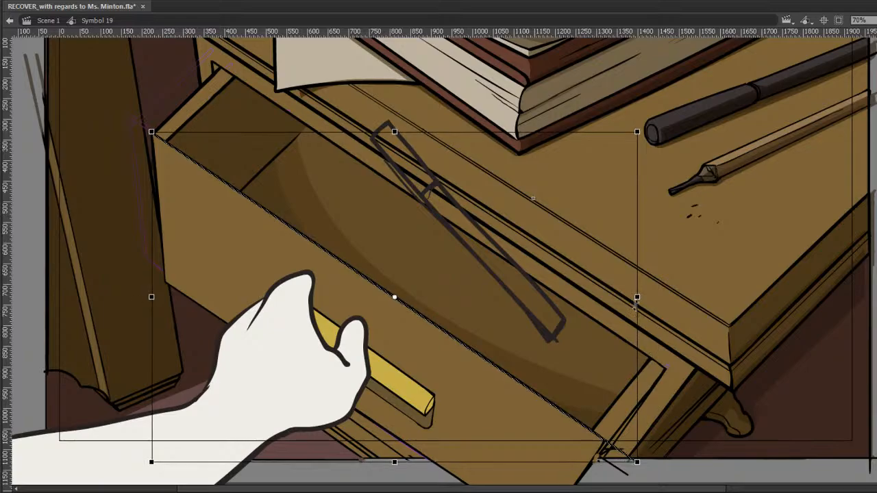
key(v)
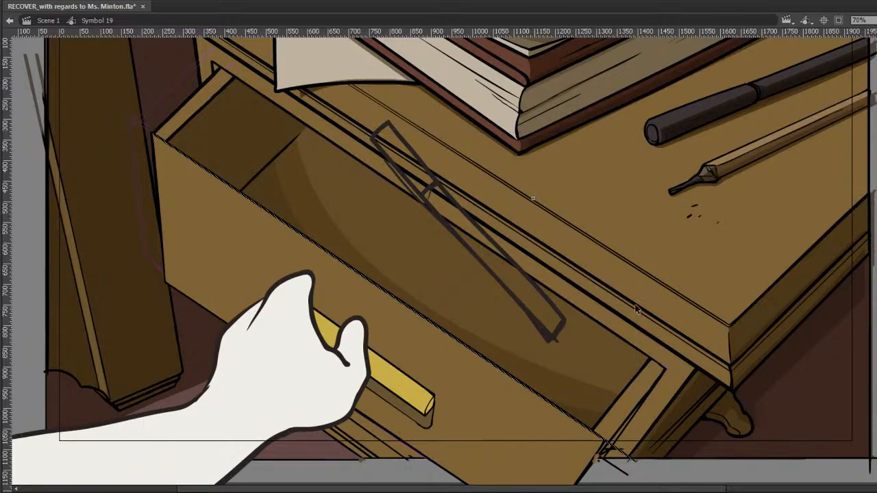
key(shift+Up)
key(shift+Up)
key(shift+Right)
key(shift+Right)
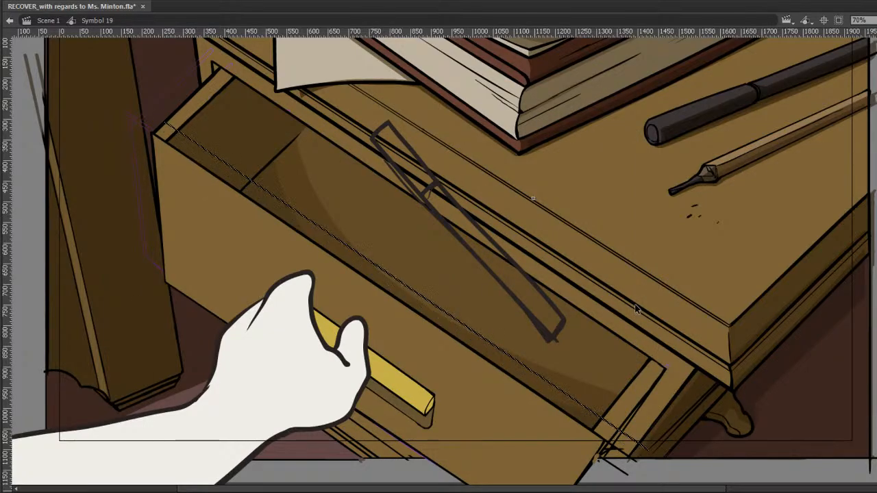
Erase the overshooting ends of the thickness line and the front edge line at the drawer's near corner.
key(e)
mouse_move(616, 443)
mouse_down()
mouse_move(625, 430)
mouse_move(657, 452)
mouse_up()
key(v)
click(605, 439)
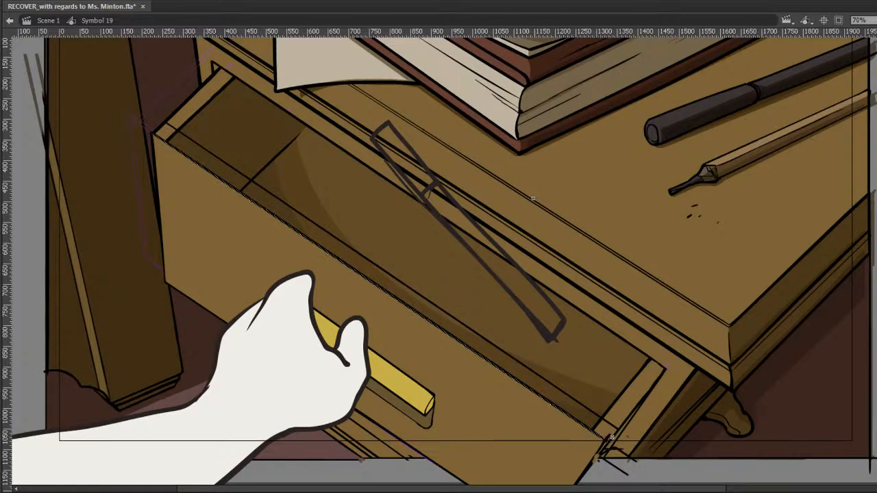
key(e)
drag(630, 418, 600, 458)
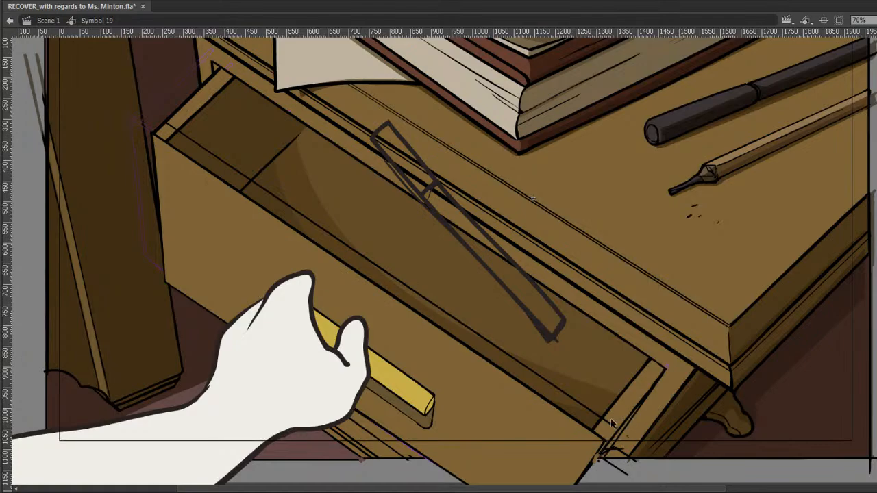
Close the thickness strip's outline at the drawer front's far corner and fill the strip with the drawer's wood brown.
key(v)
drag(582, 290, 629, 347)
key(v)
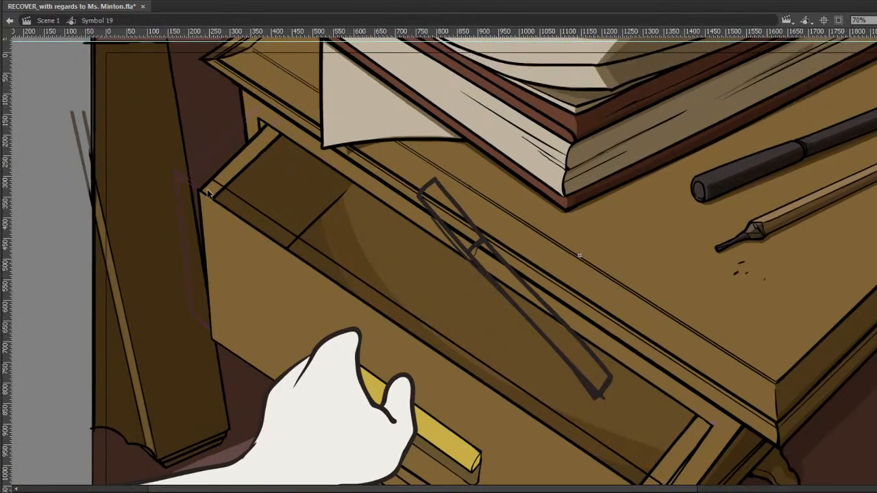
click(210, 194)
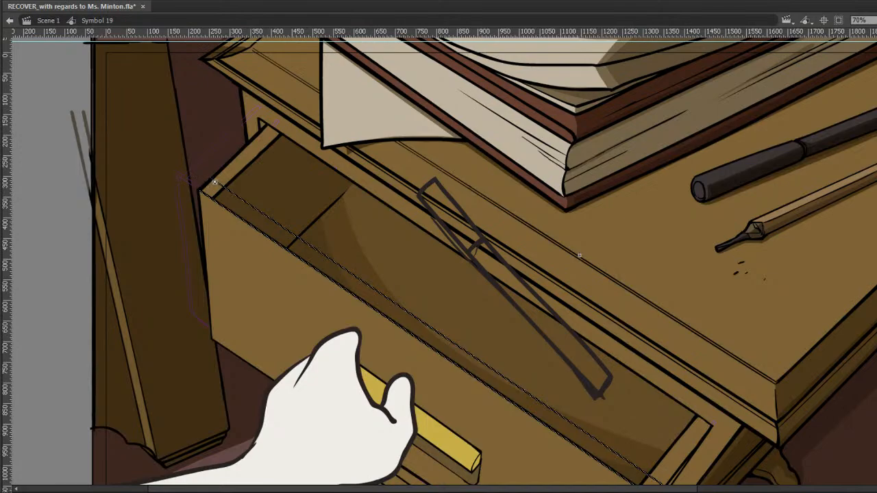
click(219, 159)
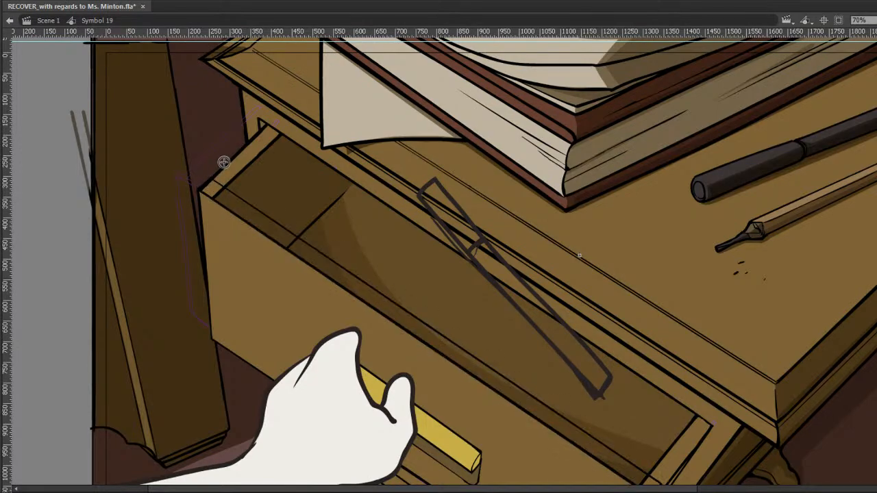
click(237, 208)
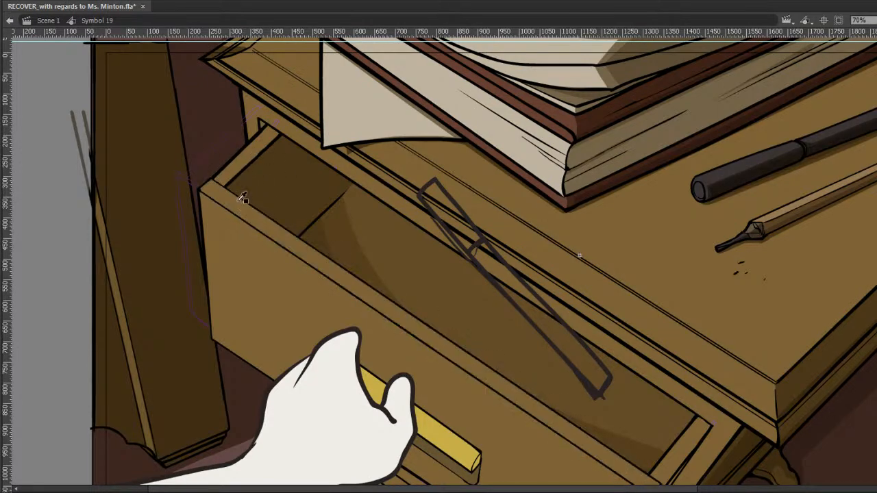
drag(720, 268, 735, 237)
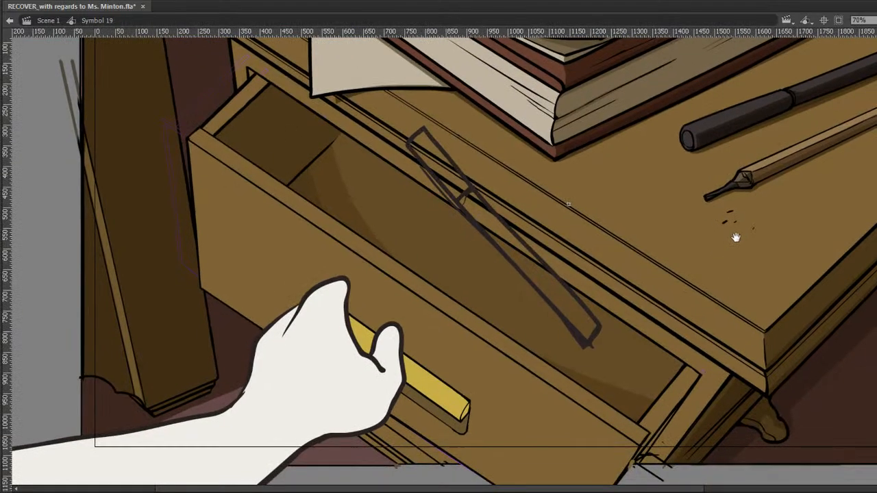
Copy the filled thickness strip into the two preceding, less-open drawer frames.
key(ctrl+a)
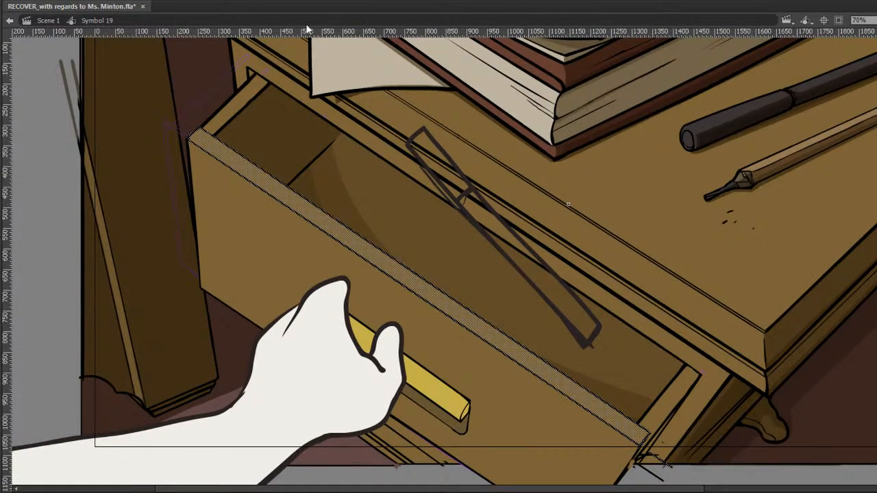
key(comma)
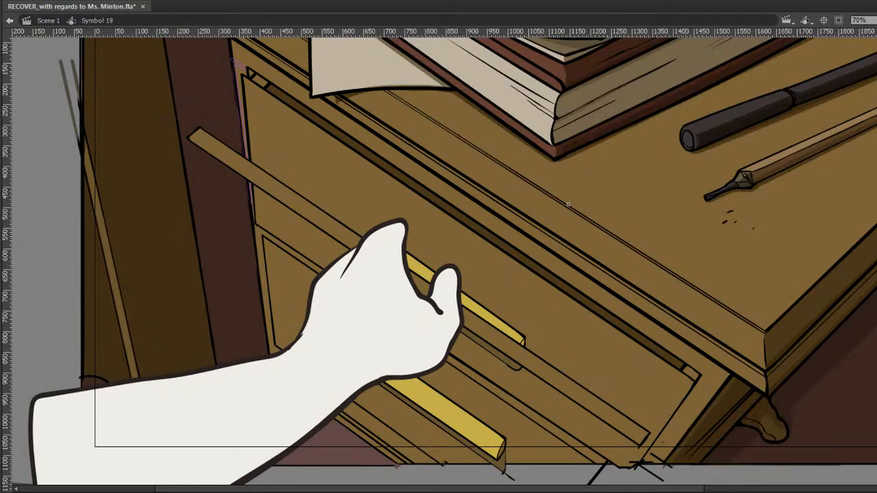
key(period)
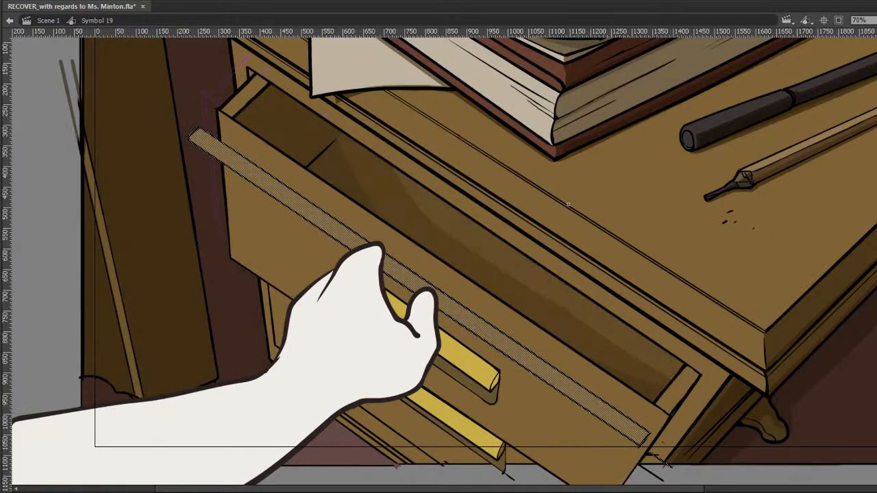
Shift the strip onto the drawer front's upper edge in the wider of those two frames and remove the stray marks at its near corner.
key(shift+Up)
key(shift+Up)
key(shift+Up)
key(shift+Up)
key(shift+Up)
key(shift+Up)
key(shift+Right)
key(shift+Right)
key(shift+Right)
key(shift+Right)
key(shift+Right)
key(shift+Right)
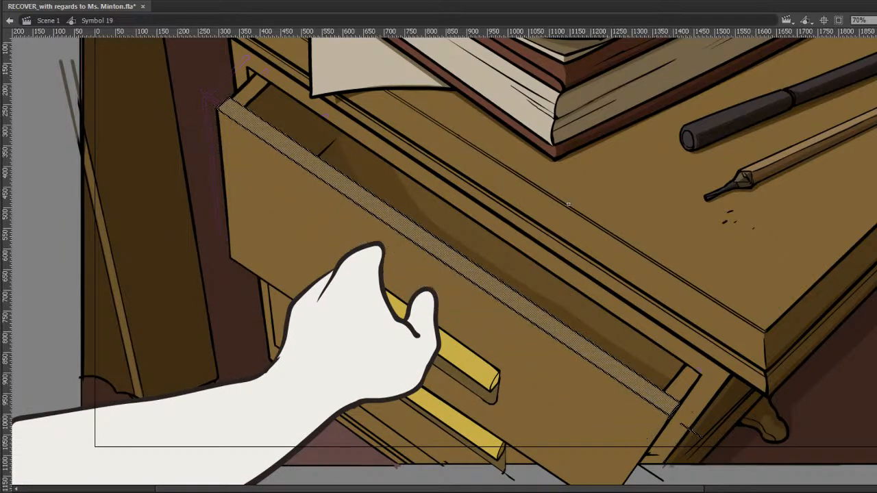
key(shift+Down)
key(shift+Left)
drag(746, 414, 676, 459)
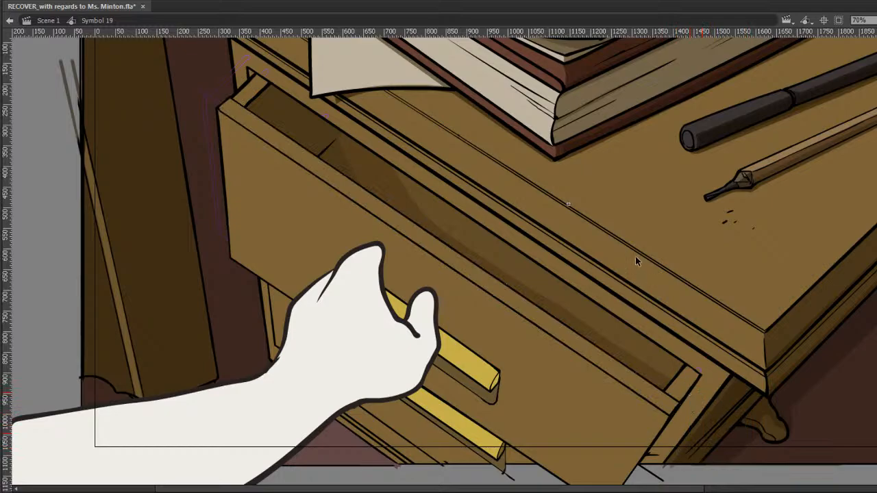
In the barely open frame, shift the strip onto the drawer front's upper edge and remove the stray marks beside the near corner.
key(comma)
key(comma)
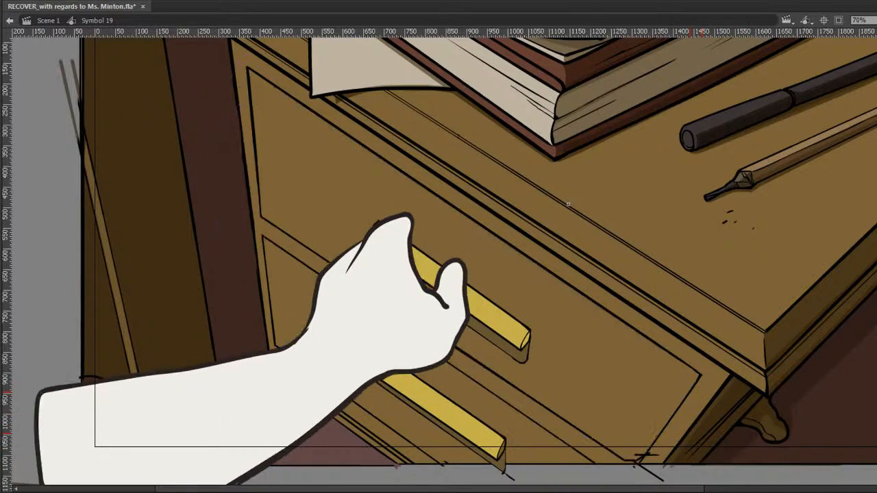
key(period)
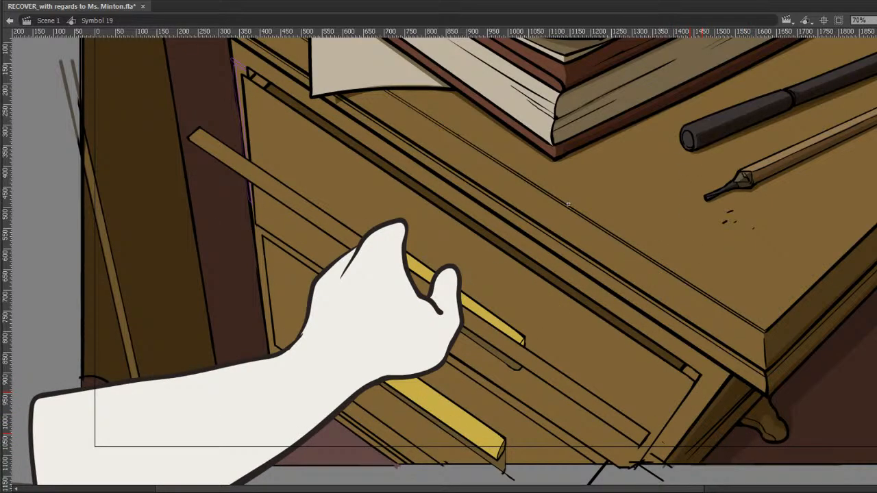
key(ctrl+a)
key(shift+Up)
key(shift+Up)
key(shift+Up)
key(shift+Up)
key(shift+Up)
key(shift+Up)
key(shift+Up)
key(shift+Up)
key(shift+Up)
key(shift+Up)
key(shift+Right)
key(shift+Right)
key(shift+Right)
key(shift+Right)
key(shift+Right)
key(shift+Right)
key(shift+Right)
key(shift+Right)
key(shift+Right)
key(shift+Right)
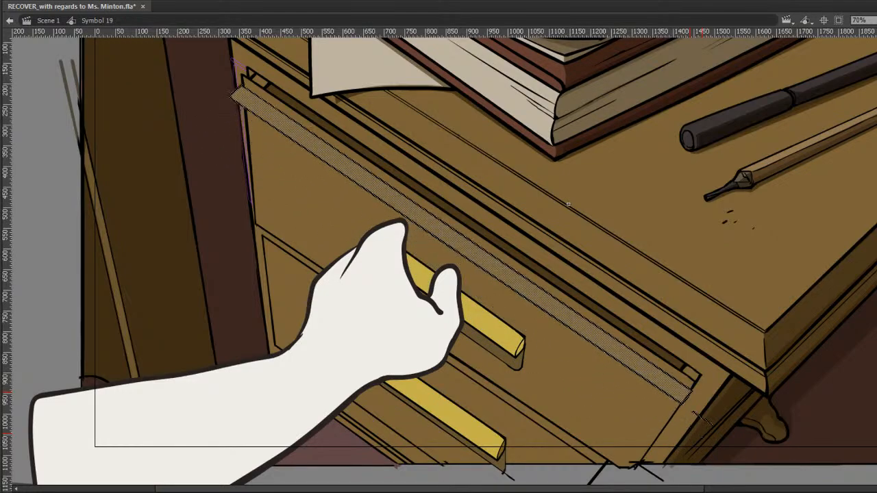
key(shift+Up)
key(shift+Up)
key(shift+Up)
key(shift+Up)
key(shift+Right)
key(shift+Right)
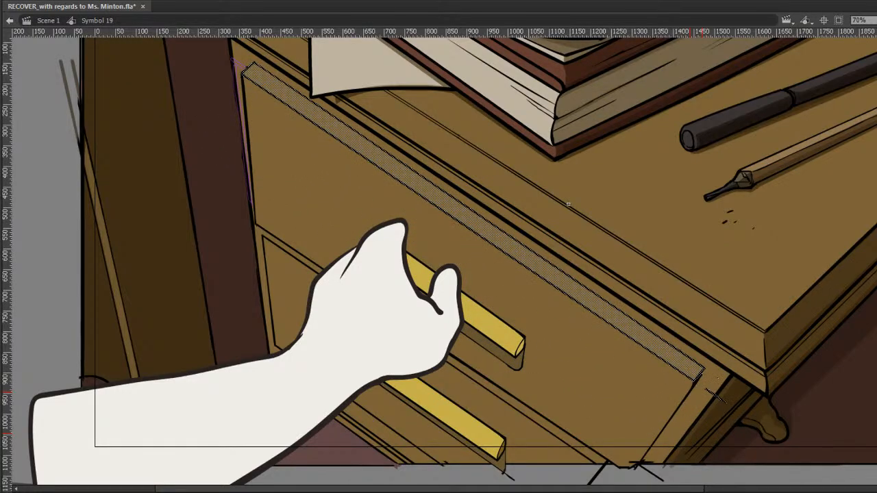
key(Escape)
drag(704, 388, 729, 403)
key(ctrl+z)
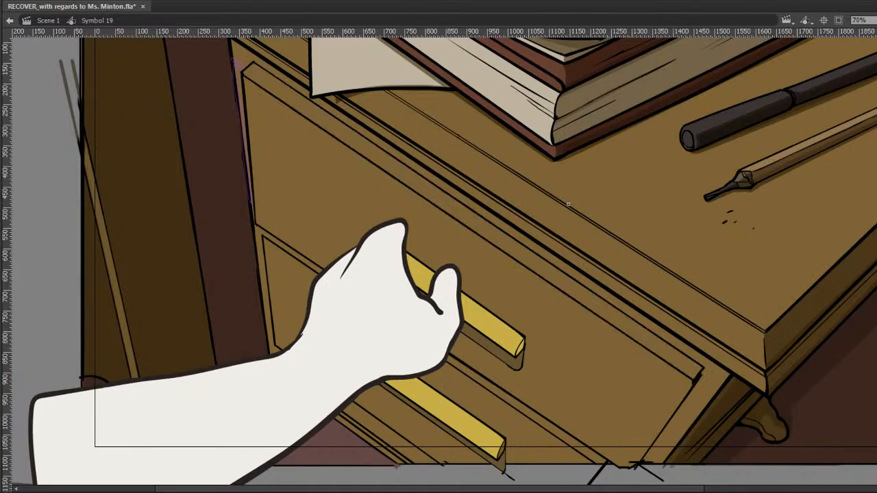
Erase the part of the barely open frame's strip that extends past the drawer opening, along its whole length.
key(.)
mouse_move(251, 64)
mouse_down()
mouse_move(273, 80)
mouse_move(253, 67)
mouse_up()
drag(249, 59, 343, 124)
drag(297, 94, 362, 138)
drag(298, 95, 401, 169)
drag(352, 134, 442, 186)
drag(377, 152, 468, 213)
drag(416, 169, 488, 227)
drag(436, 191, 547, 261)
drag(489, 221, 585, 289)
drag(533, 255, 624, 311)
drag(576, 281, 696, 359)
mouse_move(618, 308)
mouse_down()
mouse_move(668, 327)
mouse_move(692, 363)
mouse_up()
drag(659, 339, 713, 381)
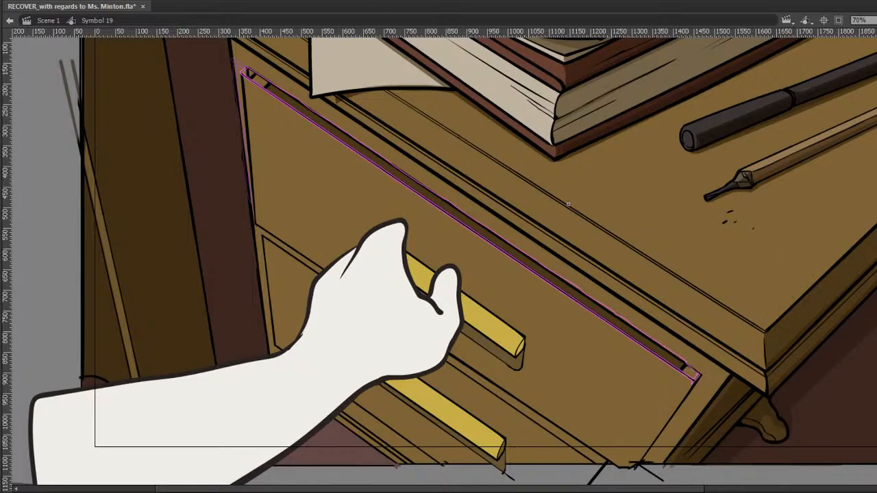
Compare the drawer front's thickness strip across the closed, barely open and wider-open frames.
key(comma)
key(period)
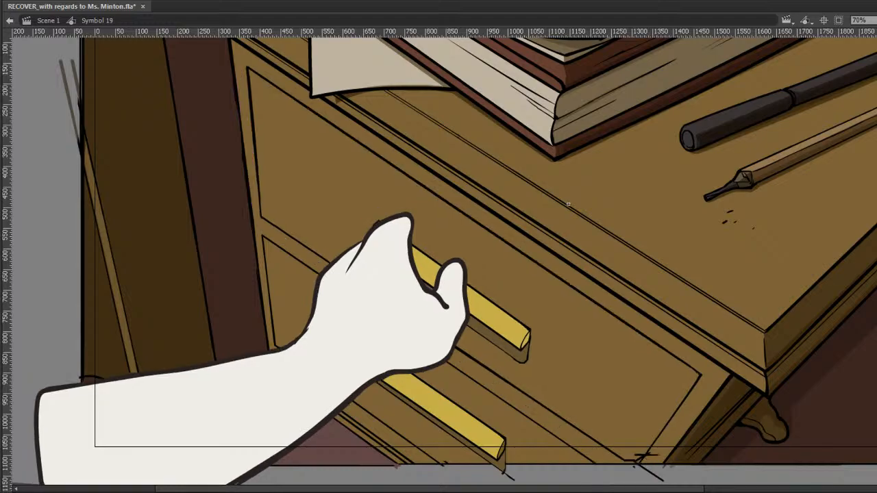
key(comma)
key(period)
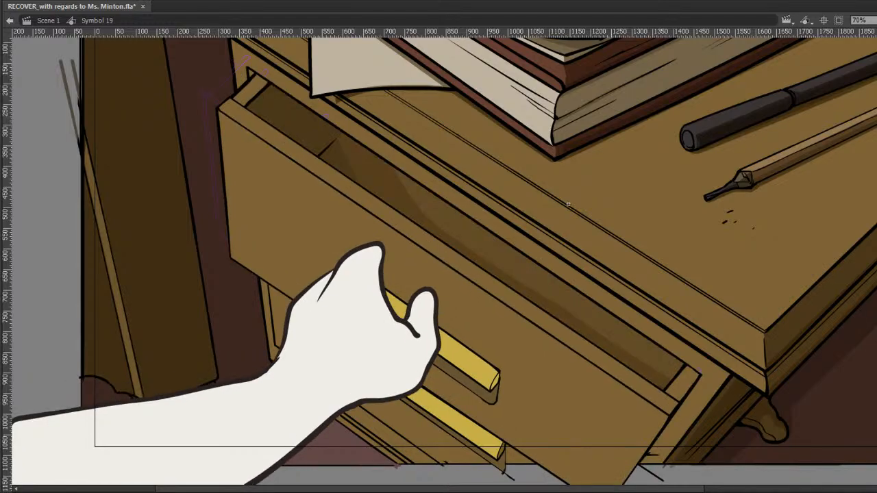
key(comma)
key(comma)
key(period)
key(comma)
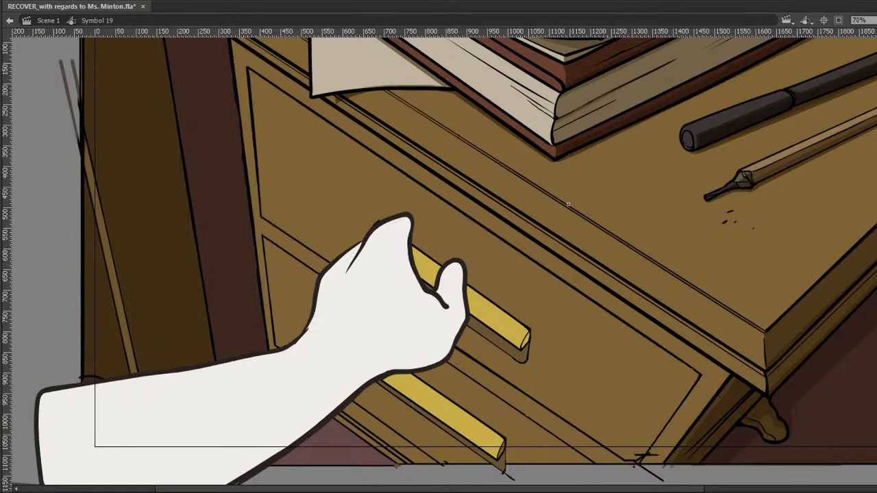
key(period)
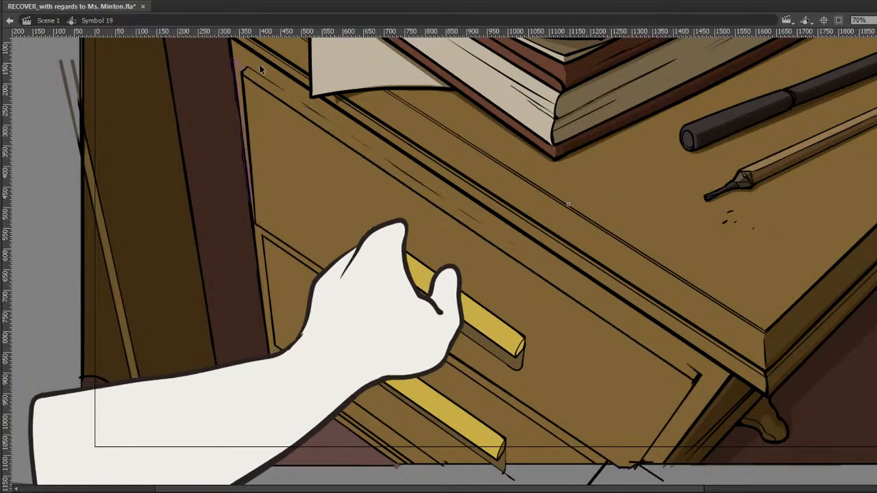
Duplicate the drawer front's upper edge line and fit the copy along the opening as the strip's inner edge.
click(243, 76)
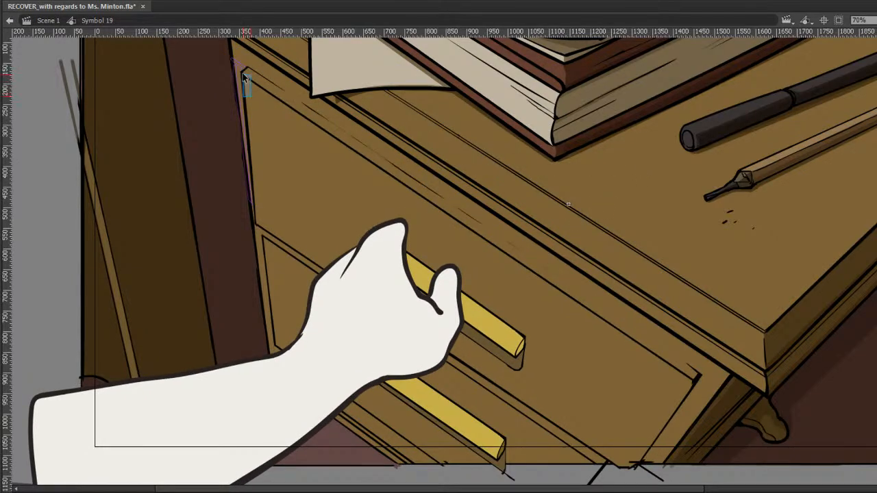
click(689, 381)
click(675, 373)
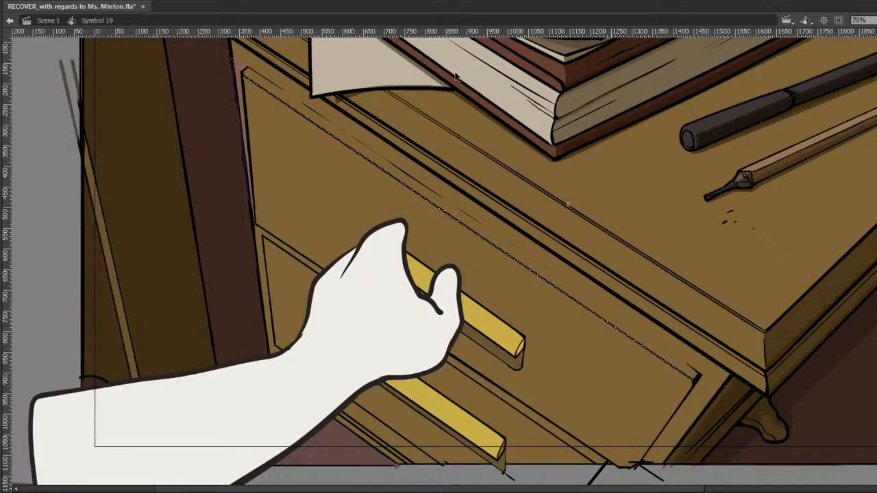
key(ctrl+shift+v)
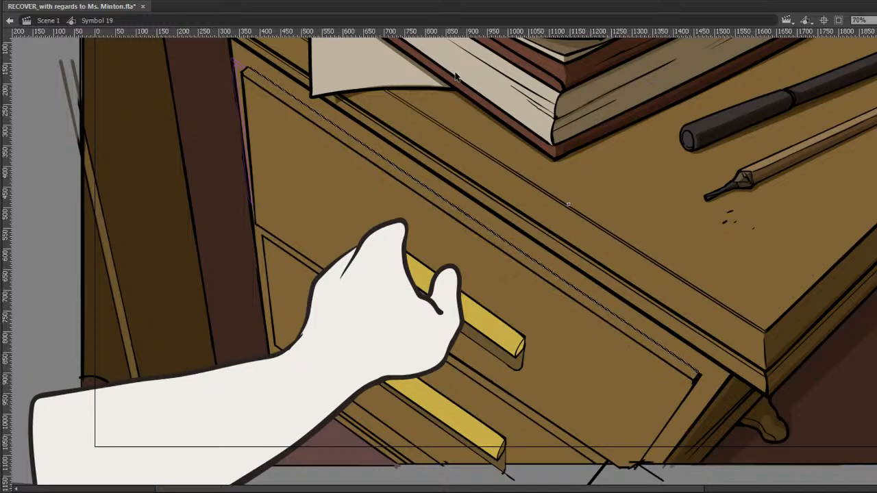
key(q)
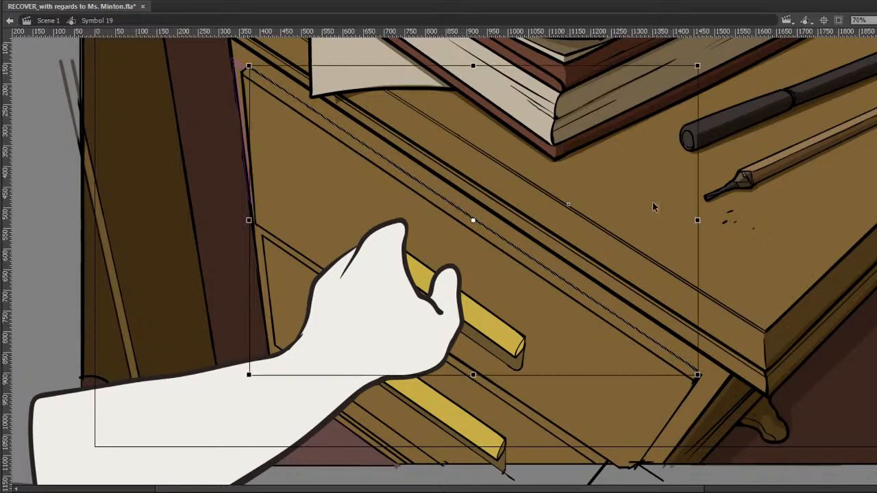
click(258, 68)
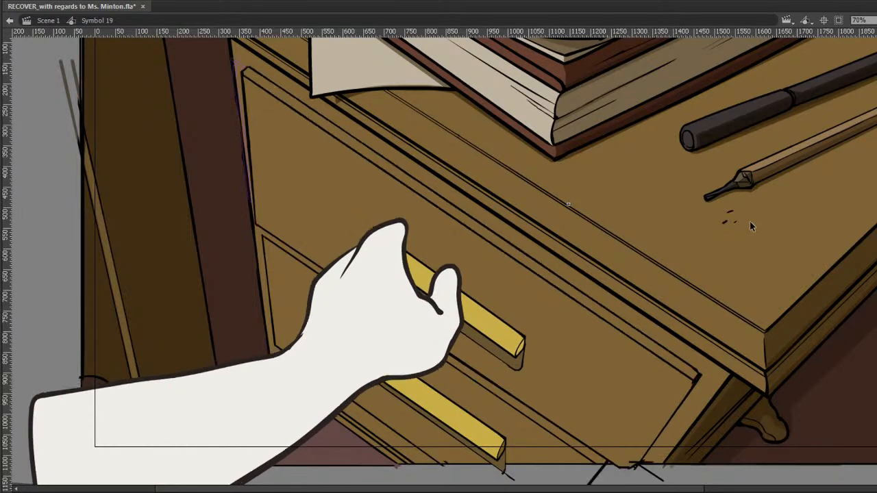
Place a copy of the thickness strip in the half-open frame and shift it onto the drawer front's upper edge.
key(period)
key(n)
key(comma)
key(comma)
key(period)
key(period)
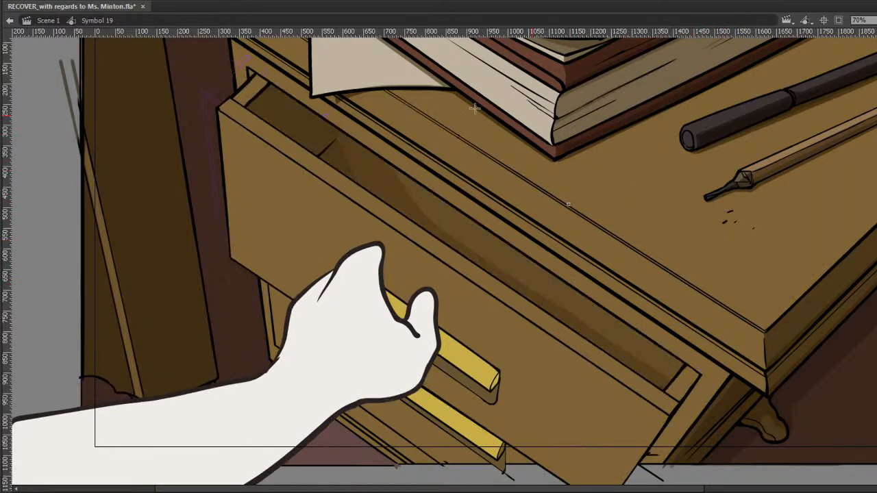
key(period)
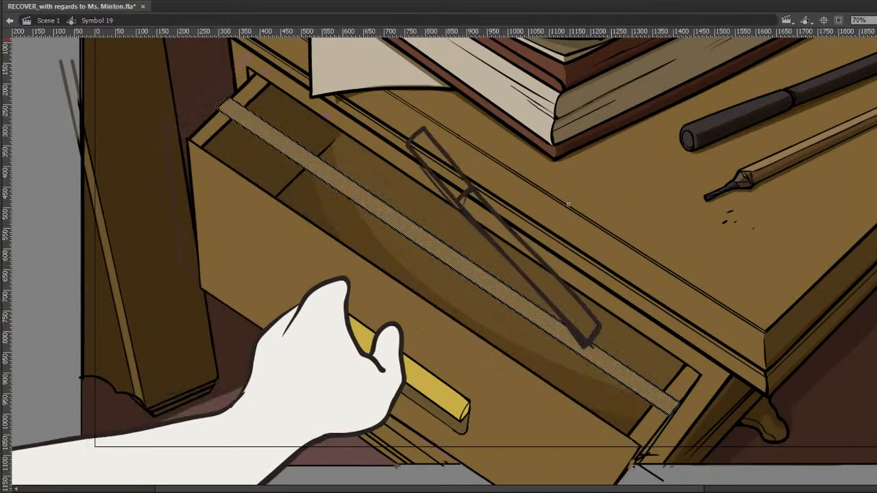
key(shift+Down)
key(shift+Left)
key(shift+Left)
key(shift+Left)
key(shift+Left)
key(shift+Down)
key(shift+Down)
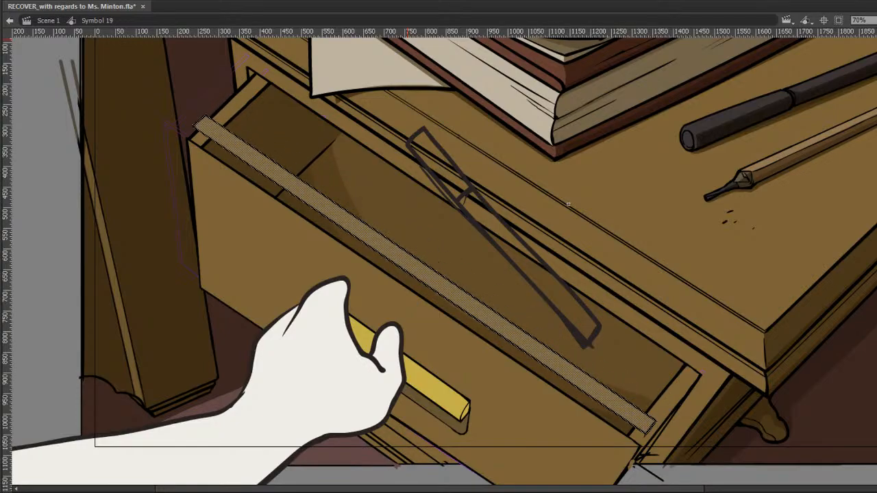
key(shift+Down)
key(shift+Down)
key(shift+Left)
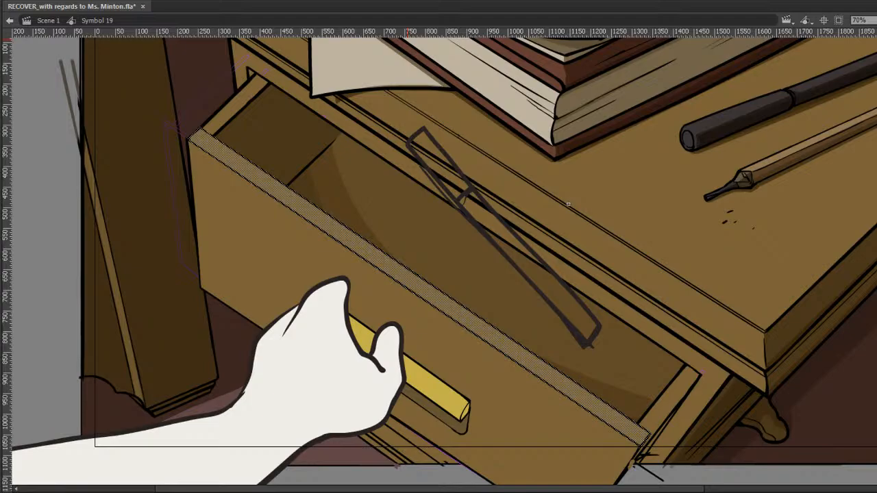
Place a copy of the thickness strip in the following wider-open frame and align it with the drawer front's upper edge.
key(period)
key(shift+Left)
key(shift+Left)
key(shift+Left)
key(shift+Left)
key(shift+Left)
key(shift+Left)
key(shift+Left)
key(shift+Left)
key(shift+Left)
key(shift+Down)
key(shift+Down)
key(shift+Down)
key(shift+Down)
key(shift+Down)
key(shift+Down)
key(shift+Down)
key(shift+Down)
key(shift+Down)
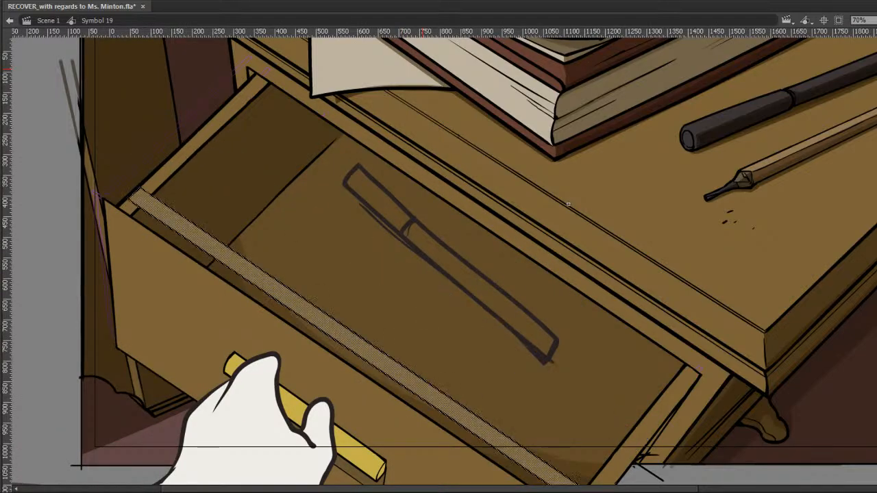
key(shift+Left)
key(shift+Left)
key(shift+Left)
key(shift+Left)
key(shift+Left)
key(shift+Left)
key(shift+Left)
key(shift+Left)
key(shift+Left)
key(shift+Left)
key(shift+Down)
key(shift+Down)
key(shift+Down)
key(shift+Down)
key(shift+Down)
key(shift+Down)
key(shift+Down)
key(shift+Down)
key(shift+Down)
key(shift+Down)
key(shift+Up)
key(shift+Up)
key(shift+Up)
key(shift+Up)
key(shift+Right)
key(shift+Right)
key(shift+Up)
key(shift+Up)
key(shift+Right)
key(shift+Right)
key(shift+Right)
key(shift+Right)
key(shift+Right)
key(shift+Up)
key(shift+Up)
key(shift+Up)
key(shift+Up)
key(shift+Up)
key(shift+Up)
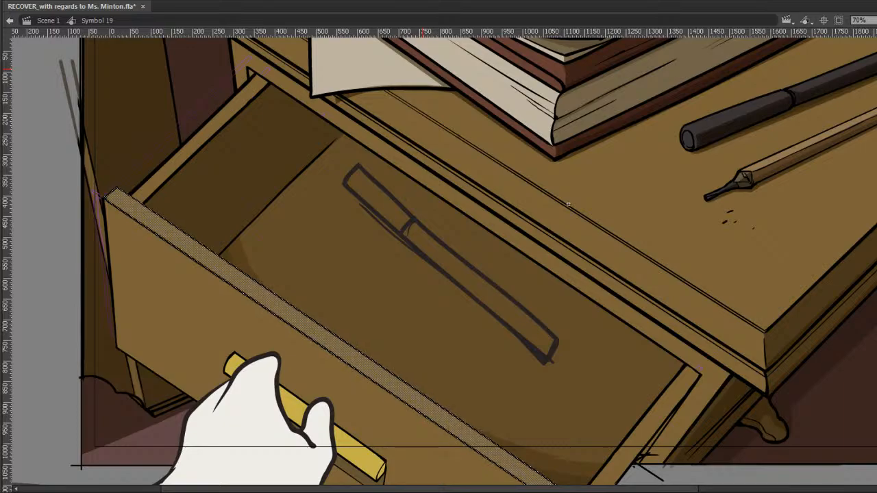
key(comma)
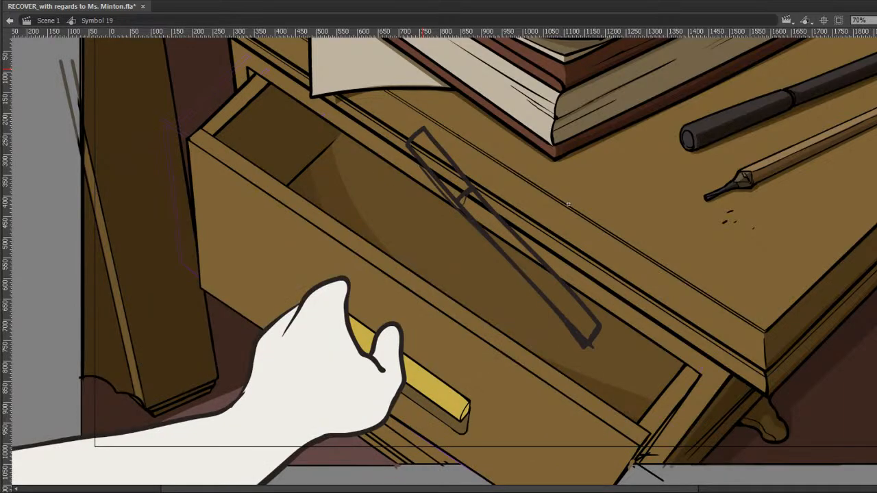
key(period)
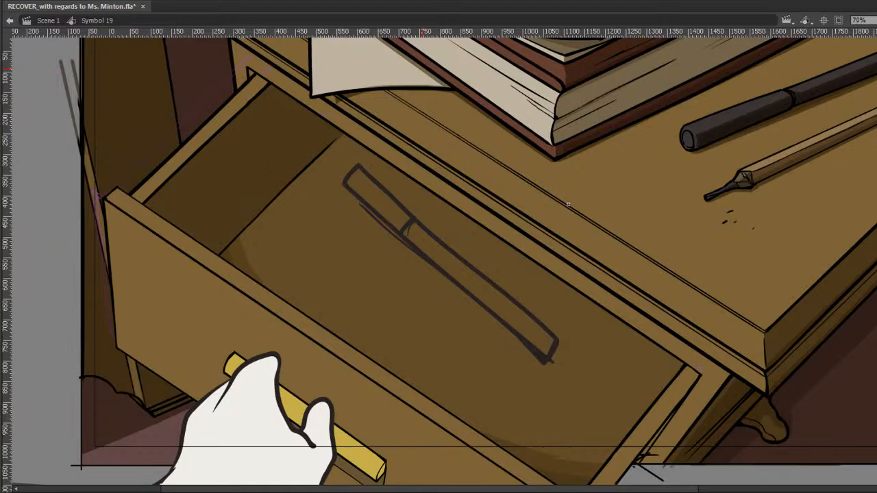
Paste the thickness strip in place in the next, further-open frame and shift it down-left onto the drawer front's upper edge.
key(period)
key(ctrl+shift+v)
key(shift+Left)
key(shift+Left)
key(shift+Left)
key(shift+Down)
key(shift+Down)
key(shift+Down)
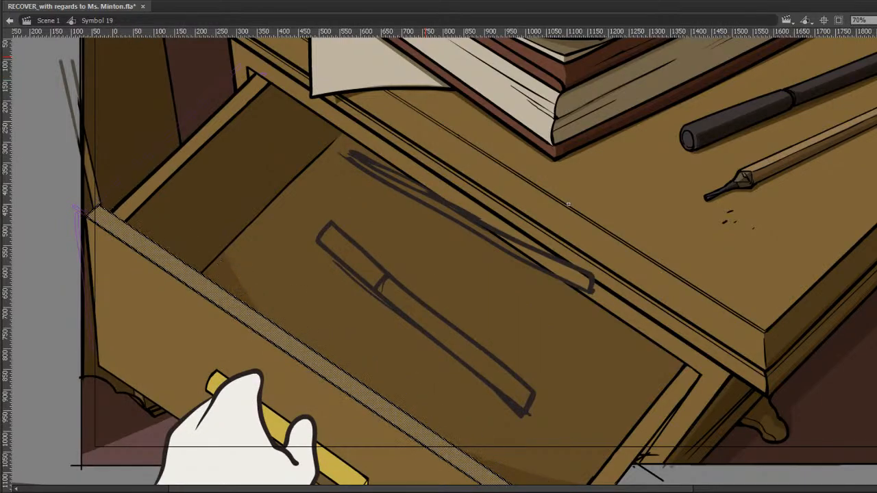
key(Up)
key(Up)
key(Up)
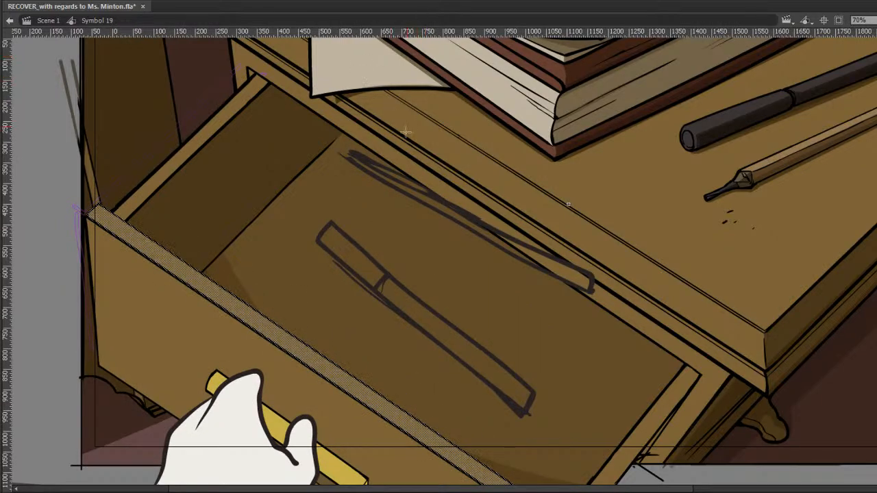
key(comma)
key(period)
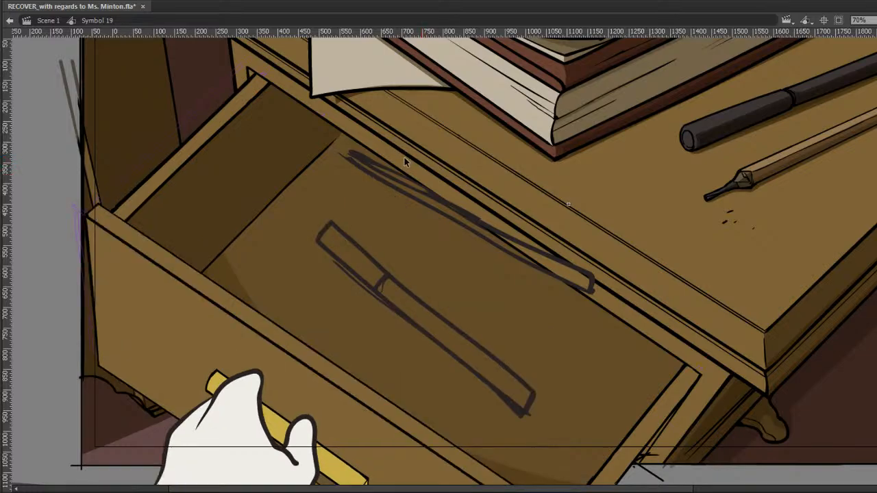
key(comma)
key(period)
Remove two surplus frames from the drawer animation's timeline.
click(382, 1)
key(shift+F5)
click(382, 0)
key(shift+F5)
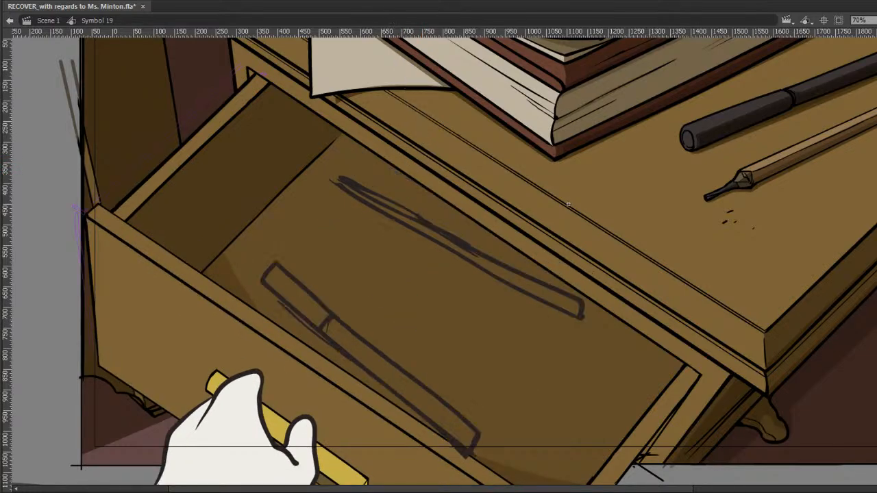
Shift the thickness strip in the last open-drawer frame slightly up and right to fit the drawer front's edge.
key(period)
click(303, 353)
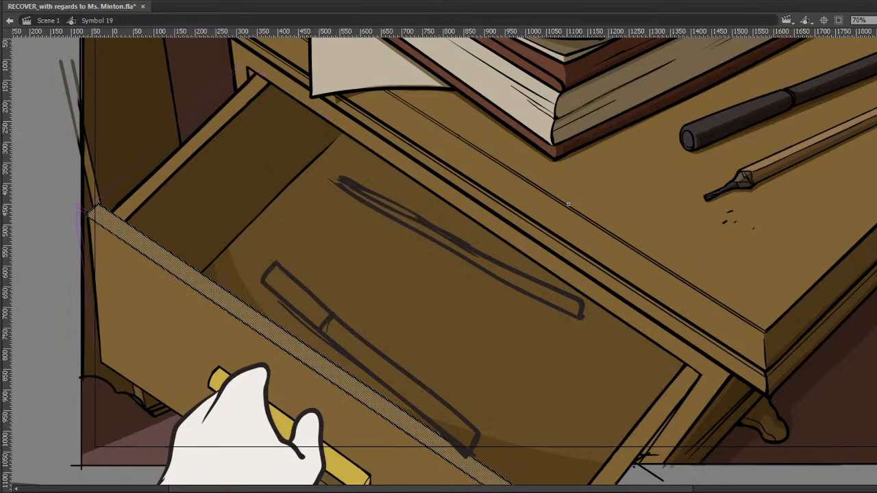
key(shift+Up)
key(shift+Right)
key(Left)
key(Left)
key(Down)
key(Down)
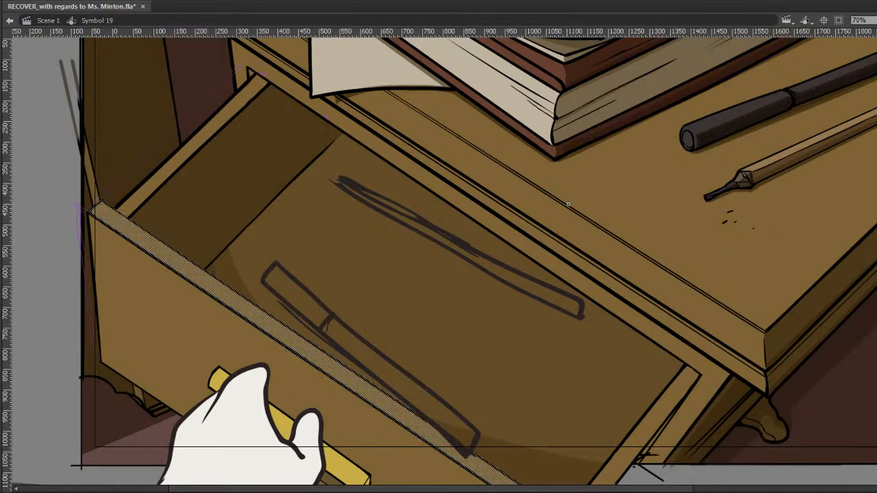
click(398, 178)
Compare the strip between the last two open-drawer frames and play the drawer animation.
key(comma)
key(period)
key(comma)
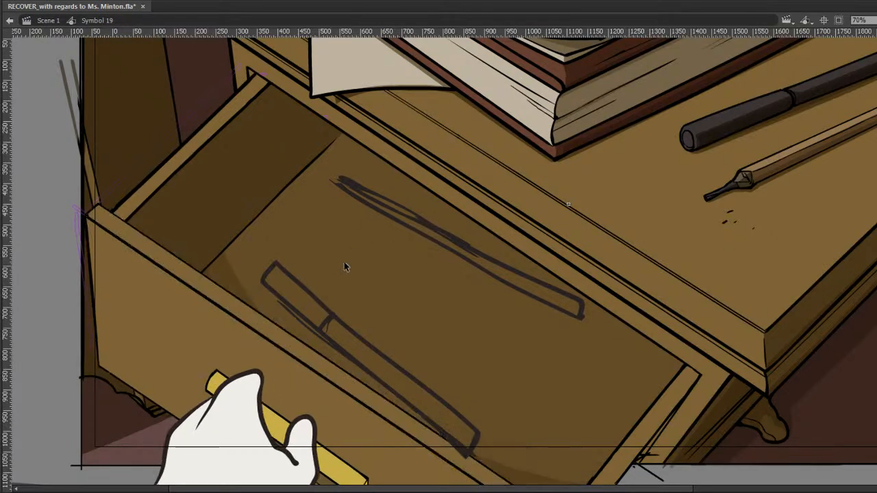
key(period)
key(comma)
key(period)
key(comma)
key(period)
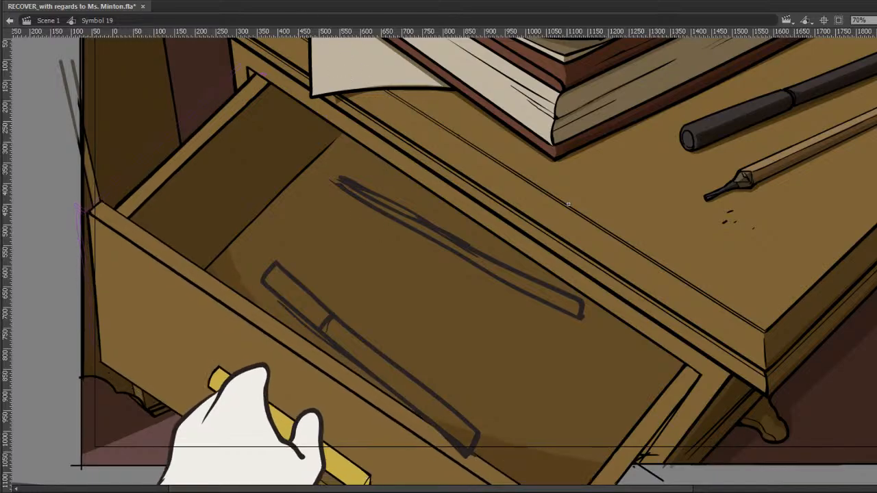
key(Return)
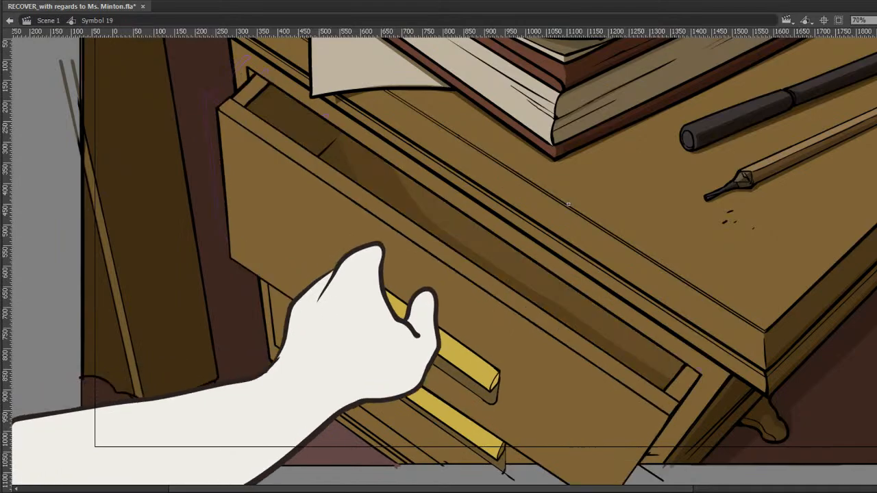
Switch between the main scene and the desk symbol to check the rough desk sketch against the framed shot.
key(ctrl+2)
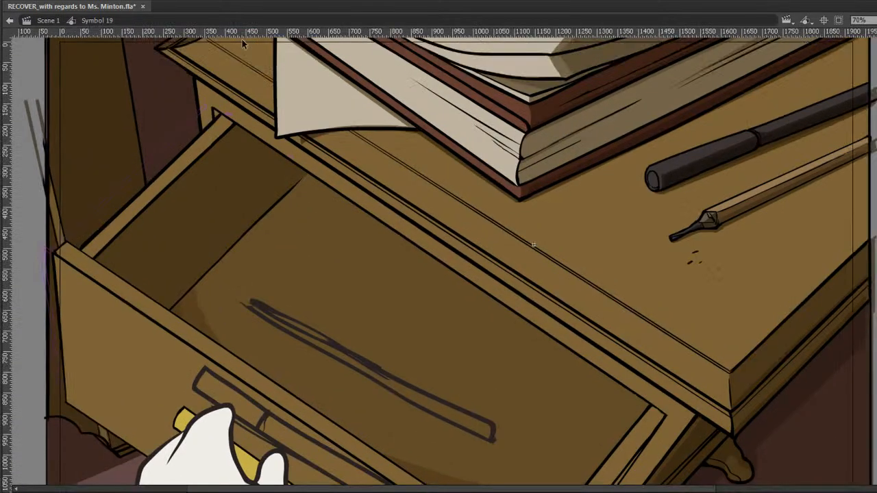
click(10, 21)
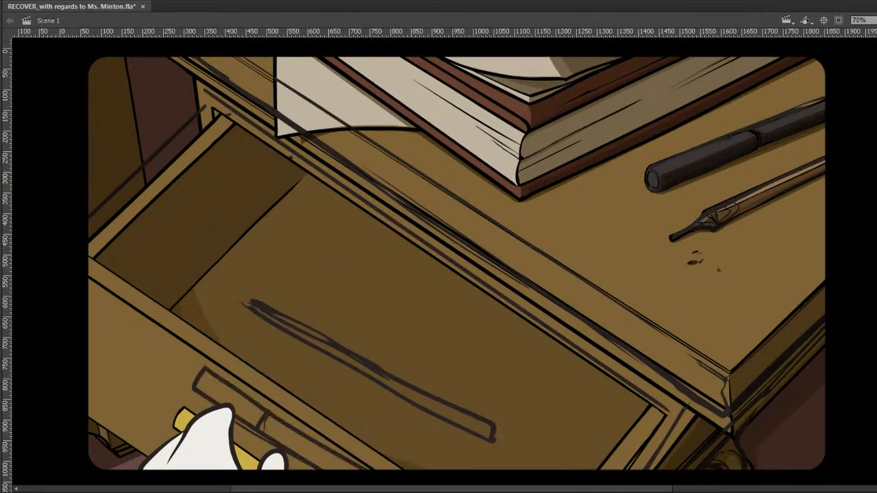
double_click(287, 126)
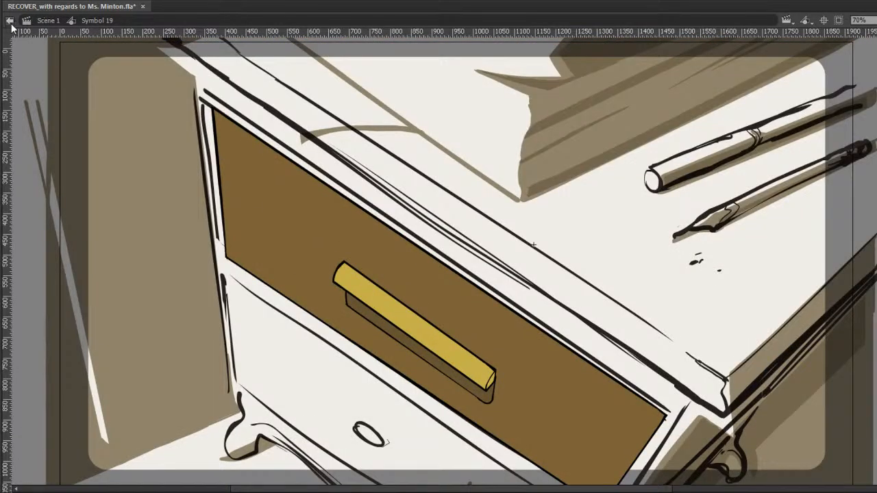
click(10, 21)
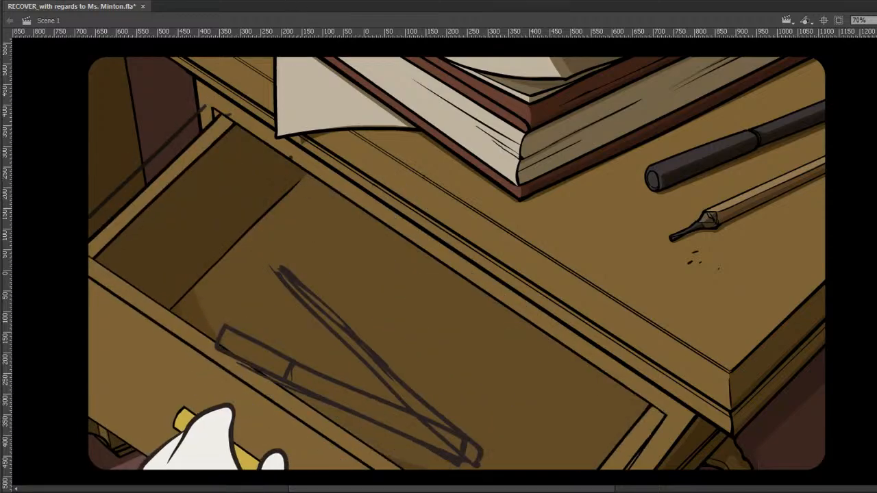
double_click(203, 112)
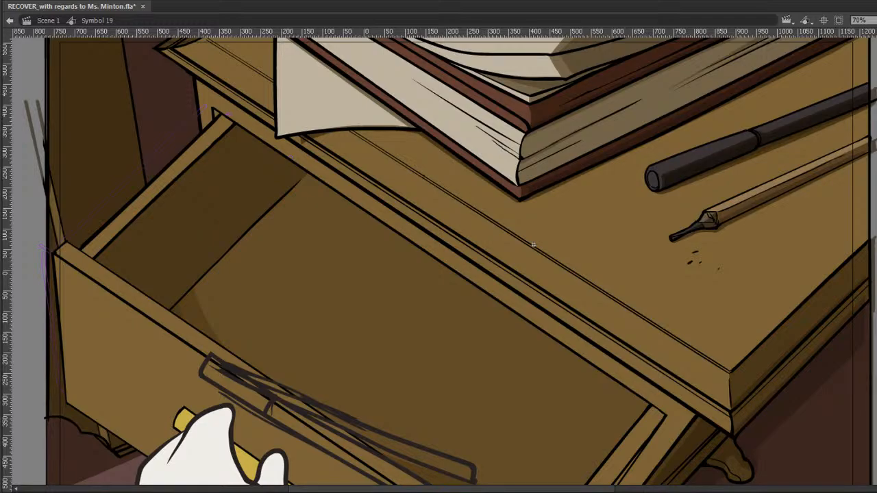
click(10, 20)
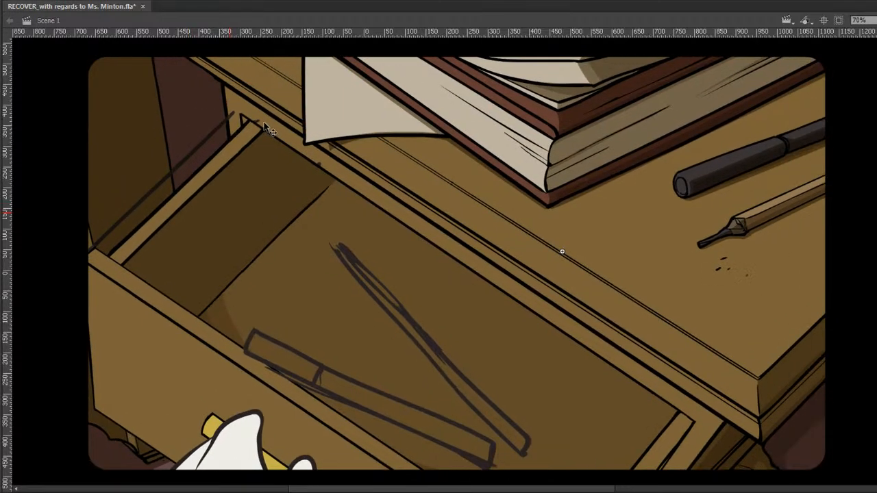
double_click(232, 125)
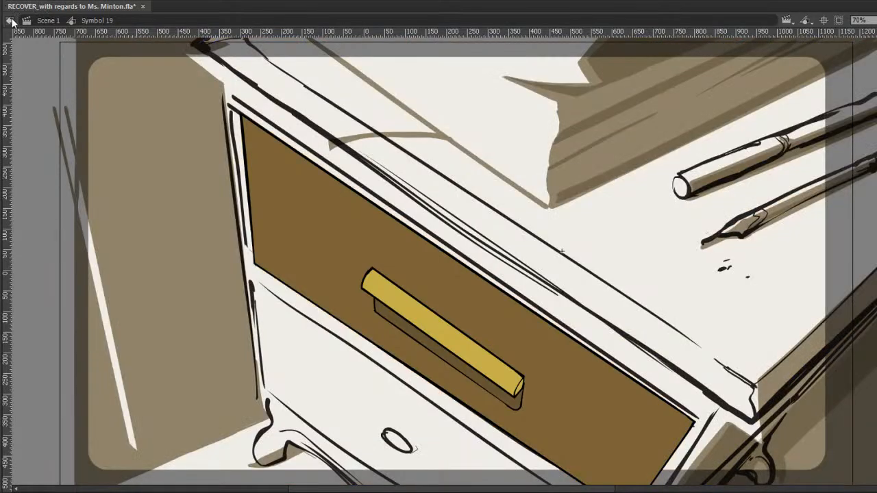
click(9, 20)
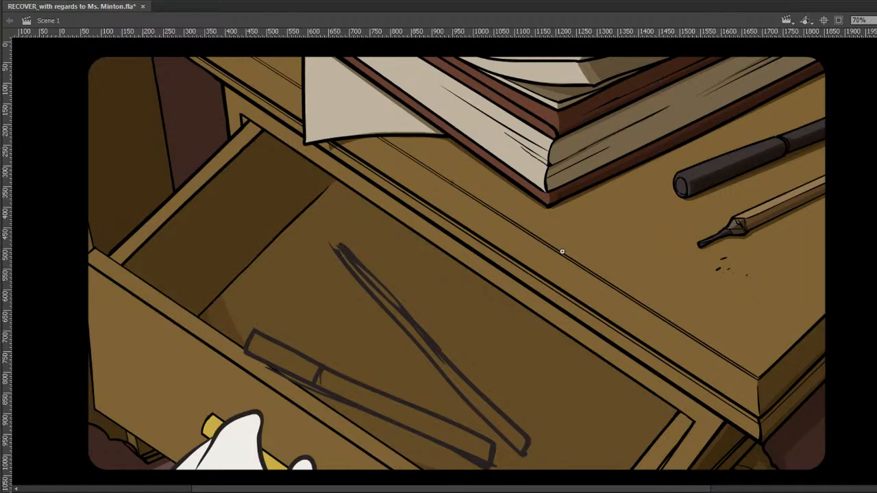
Play the opening-drawer shot in the main scene.
key(period)
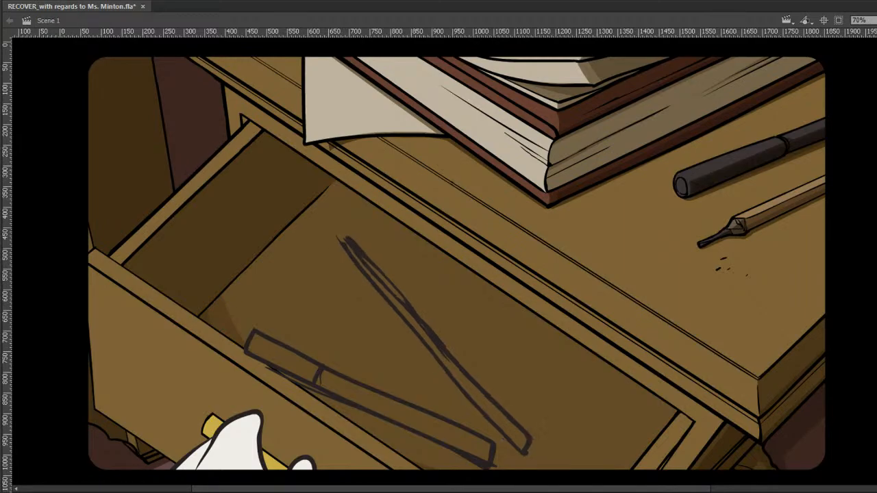
key(Return)
key(Return)
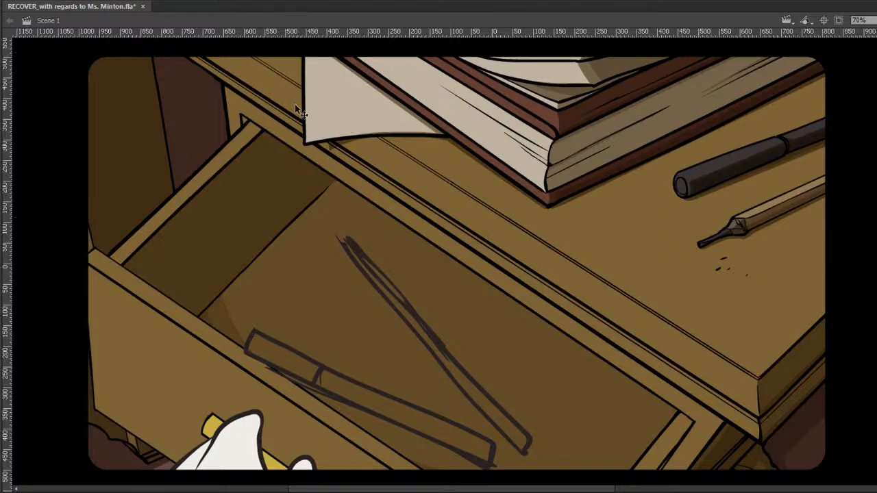
Inside the desk symbol, sketch the upper and wrist-side edges of an open palm in red over the closed upper drawer.
double_click(266, 135)
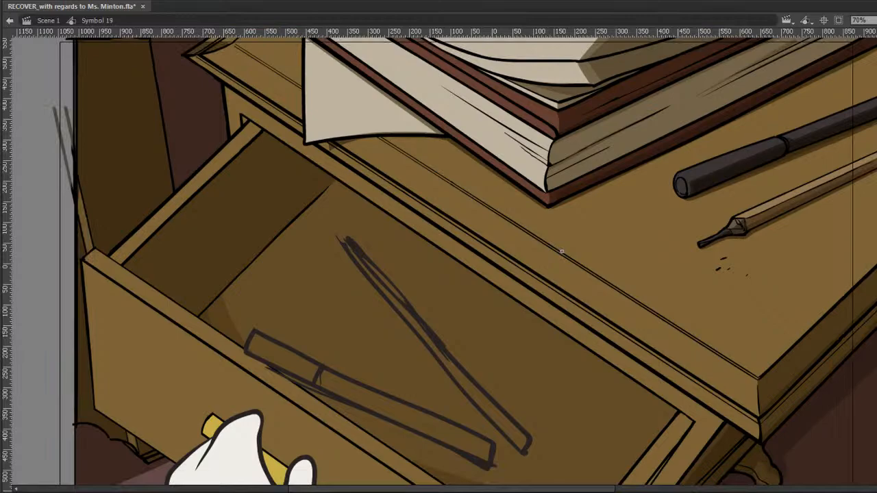
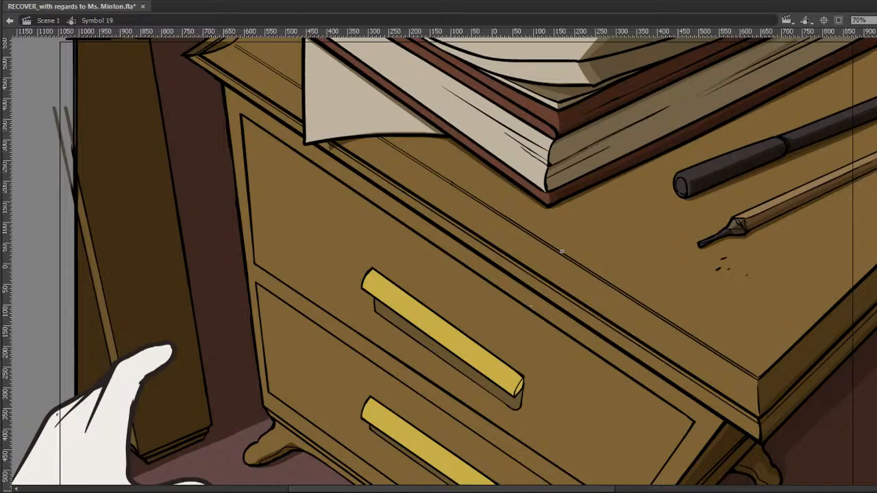
key(comma)
key(period)
drag(538, 264, 545, 253)
key(ctrl+z)
key(ctrl+s)
mouse_move(447, 299)
mouse_down()
mouse_move(440, 245)
mouse_move(453, 310)
mouse_up()
key(ctrl+s)
drag(456, 295, 568, 257)
drag(457, 295, 490, 377)
mouse_move(474, 335)
mouse_down()
mouse_move(490, 378)
mouse_move(595, 422)
mouse_move(672, 372)
mouse_up()
key(ctrl+z)
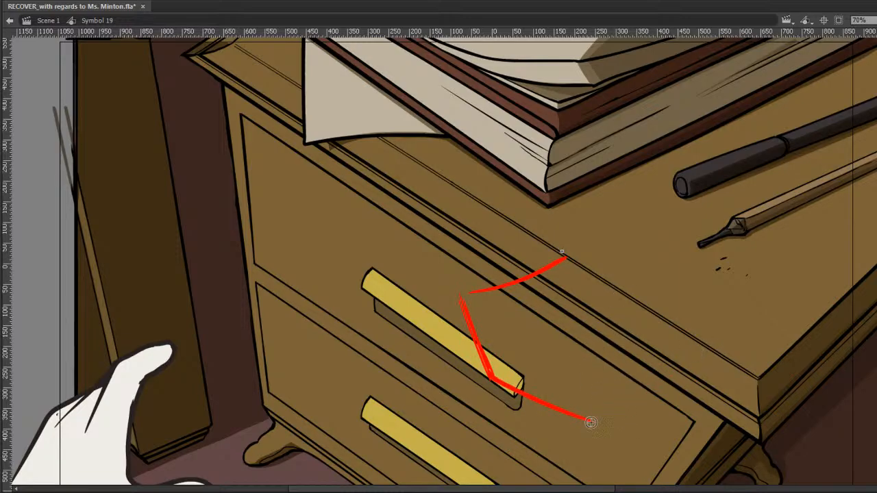
Draw the palm's lower outline in red and mark the palm crease and the bases of the fingers.
mouse_move(586, 419)
mouse_down()
mouse_move(633, 397)
mouse_move(660, 373)
mouse_up()
mouse_move(596, 412)
mouse_down()
mouse_move(650, 374)
mouse_move(594, 426)
mouse_move(681, 361)
mouse_move(592, 415)
mouse_move(671, 358)
mouse_up()
mouse_move(524, 294)
mouse_down()
mouse_move(564, 361)
mouse_move(562, 348)
mouse_move(629, 325)
mouse_up()
key(b)
mouse_move(601, 267)
mouse_down()
mouse_move(643, 310)
mouse_move(652, 303)
mouse_move(671, 327)
mouse_up()
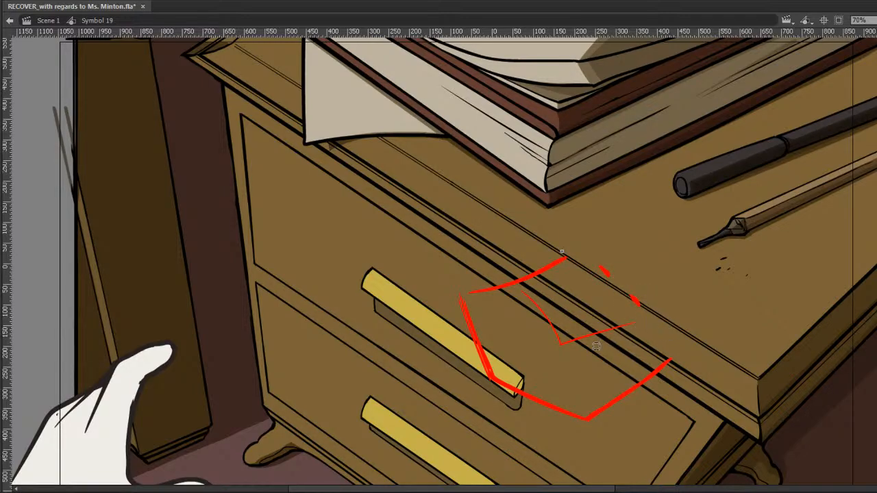
drag(562, 345, 653, 321)
key(ctrl+z)
drag(650, 322, 665, 320)
drag(667, 360, 694, 337)
mouse_move(685, 300)
mouse_down()
mouse_move(664, 320)
mouse_move(683, 299)
mouse_move(683, 343)
mouse_move(693, 342)
mouse_move(671, 356)
mouse_move(703, 326)
mouse_move(690, 300)
mouse_move(691, 278)
mouse_move(705, 267)
mouse_move(714, 318)
mouse_move(694, 337)
mouse_up()
key(ctrl+z)
key(ctrl+z)
key(ctrl+z)
Sketch the four outstretched fingers in red, extending from the palm toward the pens on the desktop.
mouse_move(564, 259)
mouse_down()
mouse_move(685, 169)
mouse_move(608, 220)
mouse_move(673, 180)
mouse_up()
mouse_move(617, 263)
mouse_down()
mouse_move(684, 190)
mouse_move(665, 184)
mouse_move(662, 206)
mouse_up()
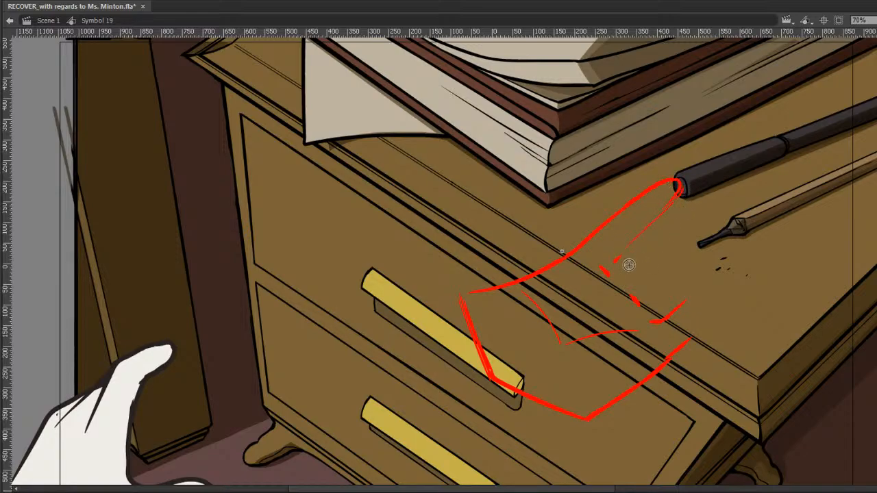
mouse_move(611, 268)
mouse_down()
mouse_move(680, 202)
mouse_move(643, 236)
mouse_move(640, 255)
mouse_move(690, 190)
mouse_move(702, 203)
mouse_move(690, 226)
mouse_move(706, 197)
mouse_move(693, 199)
mouse_move(716, 190)
mouse_move(701, 224)
mouse_move(720, 188)
mouse_up()
drag(638, 299, 670, 256)
mouse_move(717, 194)
mouse_down()
mouse_move(675, 274)
mouse_move(643, 300)
mouse_move(678, 270)
mouse_move(693, 240)
mouse_move(678, 228)
mouse_move(669, 278)
mouse_move(731, 211)
mouse_move(738, 223)
mouse_move(667, 325)
mouse_move(698, 316)
mouse_move(739, 276)
mouse_move(744, 290)
mouse_move(725, 324)
mouse_move(657, 365)
mouse_up()
drag(692, 342, 663, 366)
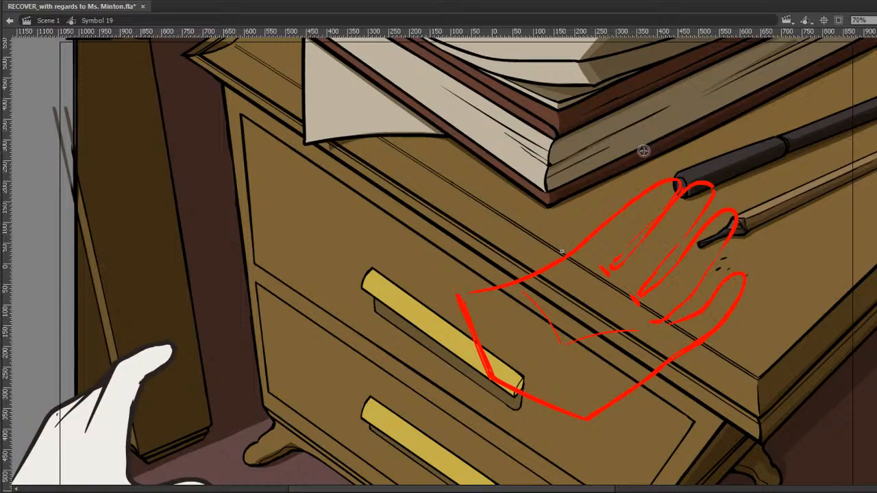
Clear the wrist-side stretch of the palm's upper outline and draw a raised thumb in its place.
mouse_move(468, 296)
mouse_down()
mouse_move(535, 285)
mouse_move(528, 295)
mouse_up()
key(v)
click(544, 317)
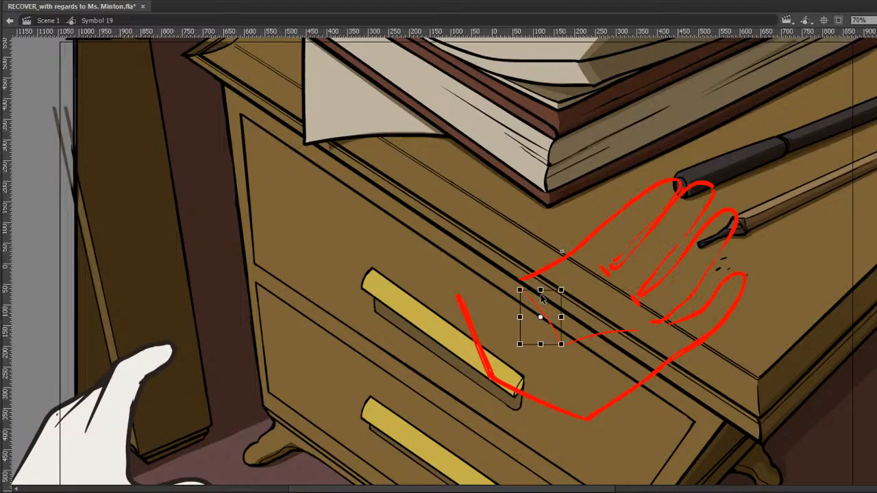
key(b)
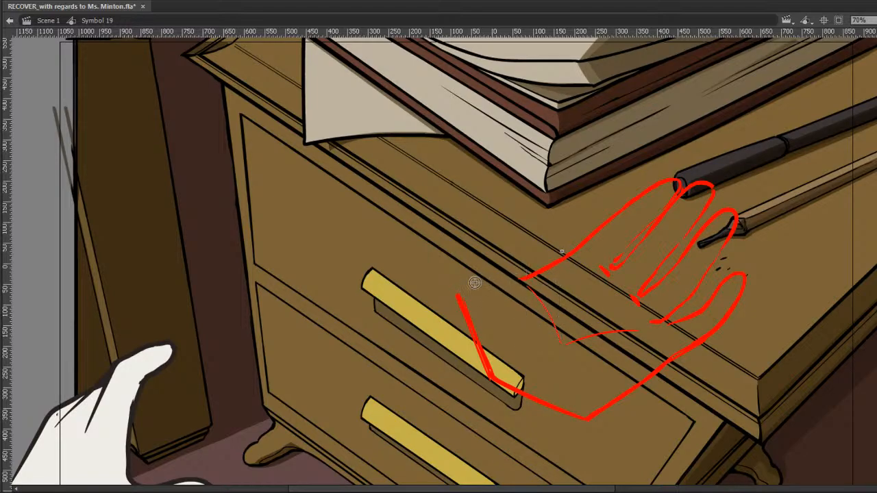
mouse_move(459, 295)
mouse_down()
mouse_move(469, 228)
mouse_move(505, 189)
mouse_move(514, 198)
mouse_move(504, 239)
mouse_move(519, 279)
mouse_up()
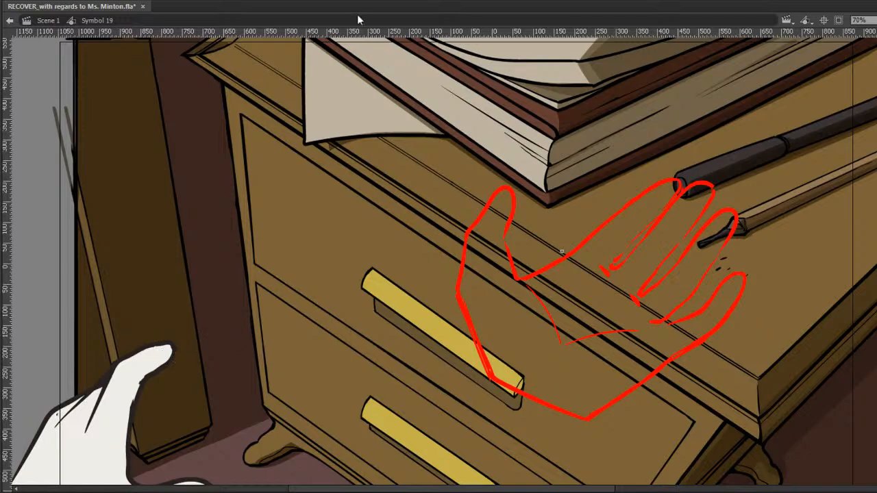
Select the whole red hand sketch and move it down-left over the desk's lower drawer and front foot.
click(103, 1)
mouse_move(388, 441)
mouse_down()
mouse_move(685, 197)
mouse_move(803, 119)
mouse_up()
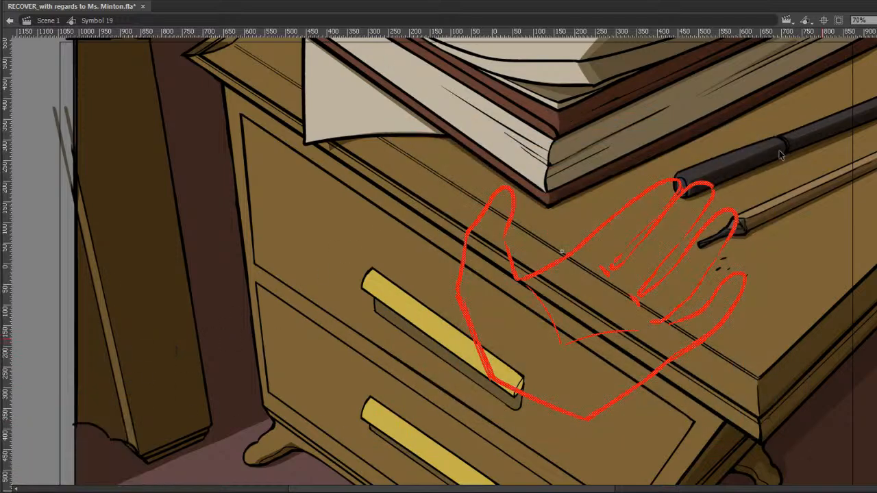
mouse_move(726, 216)
mouse_down()
mouse_move(625, 253)
mouse_move(457, 331)
mouse_move(462, 337)
mouse_up()
key(space)
mouse_move(521, 308)
mouse_down()
mouse_move(614, 255)
mouse_move(568, 248)
mouse_move(556, 259)
mouse_up()
key(q)
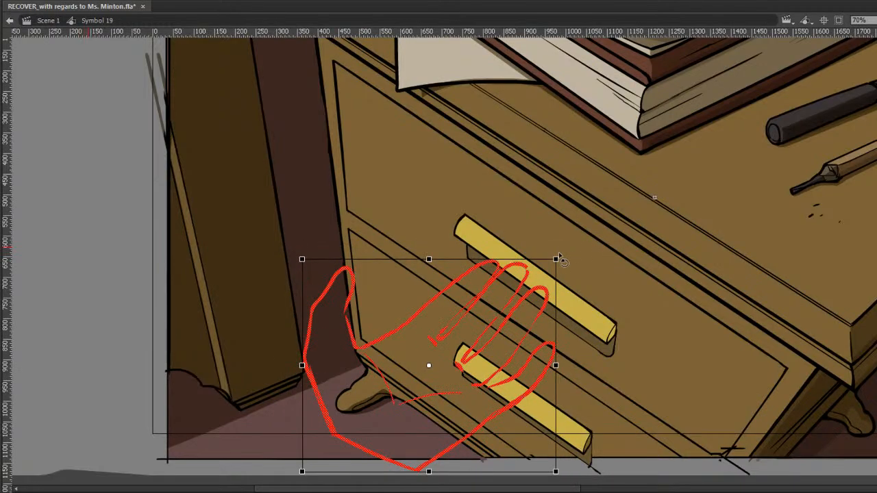
key(v)
drag(546, 298, 539, 317)
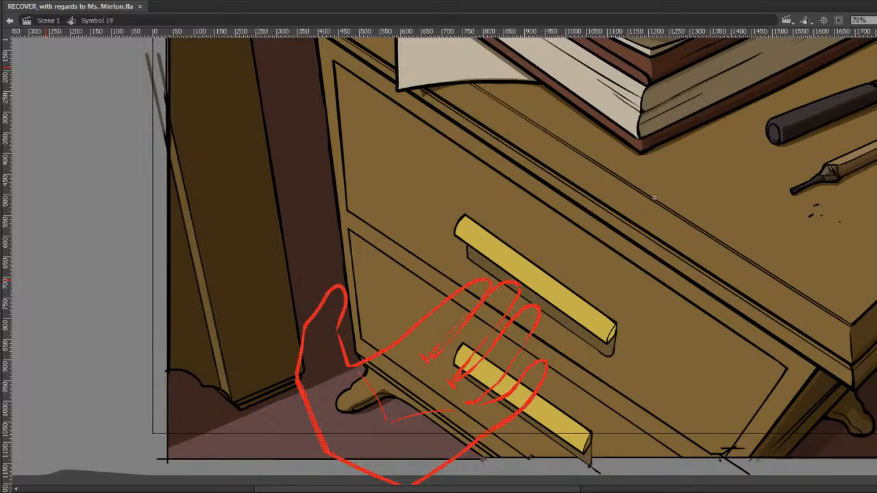
click(632, 231)
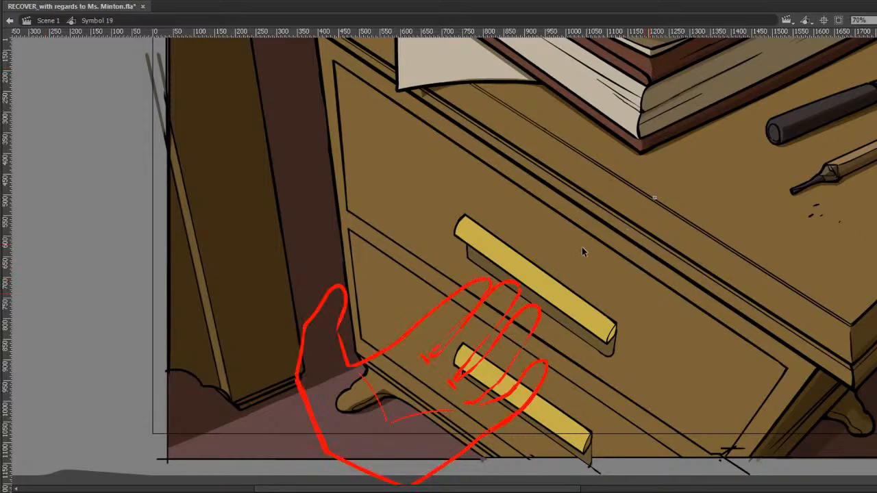
Draw a red wrist line across the heel of the palm and outline a curved sleeve cuff below it, extending past the artwork's lower edge.
key(ctrl+a)
drag(620, 306, 712, 210)
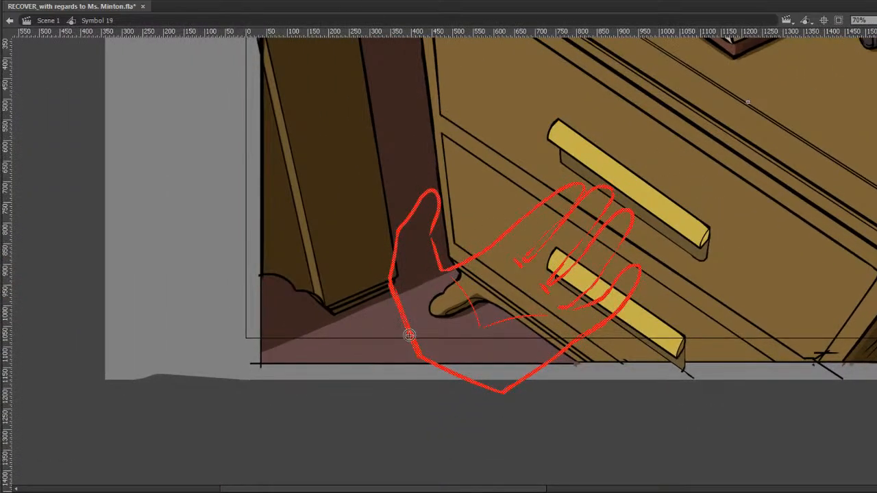
mouse_move(396, 335)
mouse_down()
mouse_move(426, 359)
mouse_move(462, 427)
mouse_up()
key(e)
mouse_move(412, 352)
mouse_down()
mouse_move(463, 428)
mouse_move(462, 411)
mouse_up()
key(b)
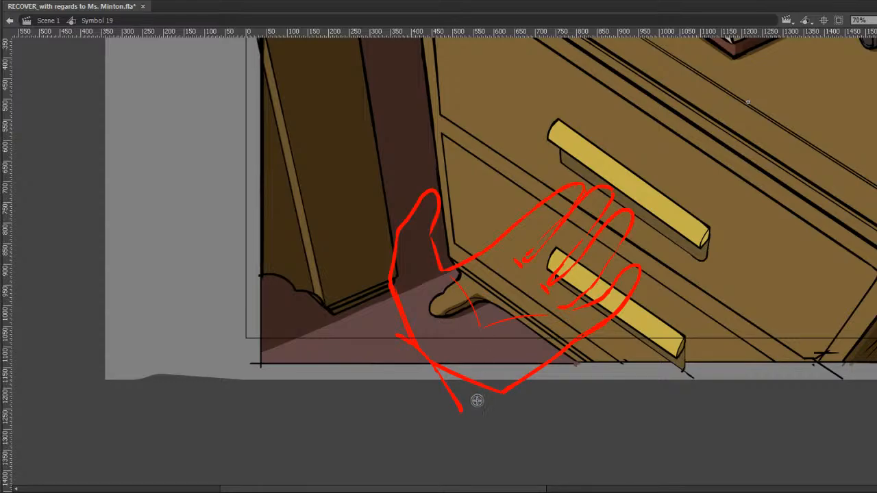
drag(471, 410, 506, 391)
mouse_move(374, 340)
mouse_down()
mouse_move(428, 396)
mouse_move(440, 438)
mouse_move(468, 412)
mouse_up()
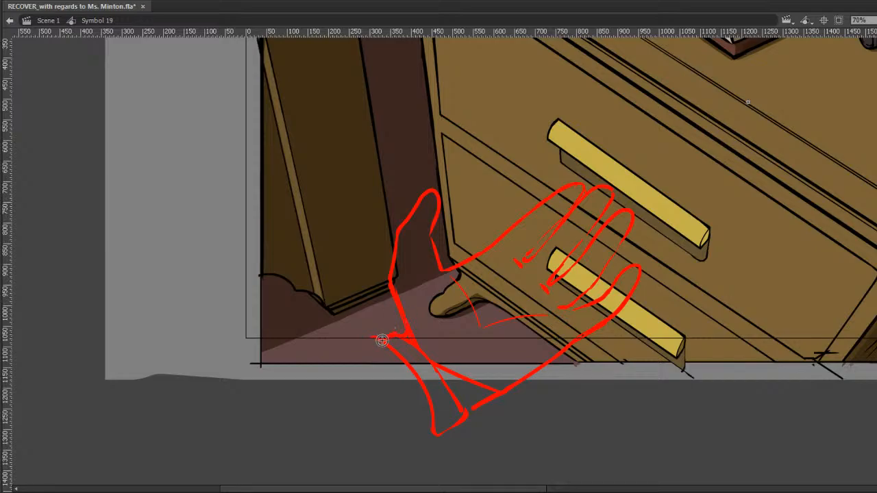
Sketch the forearm and sleeve outline in red behind the wrist cuff of the hand drawing.
drag(364, 336, 273, 373)
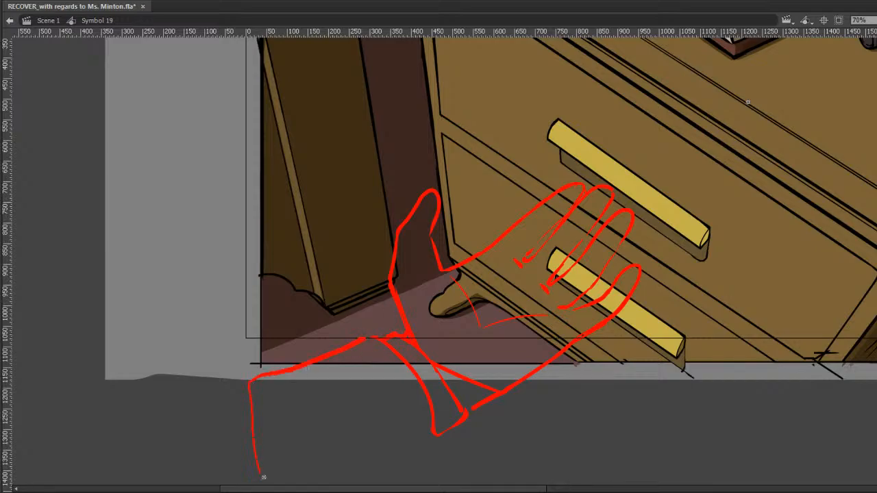
mouse_move(266, 412)
mouse_down()
mouse_move(367, 474)
mouse_move(432, 453)
mouse_move(472, 413)
mouse_up()
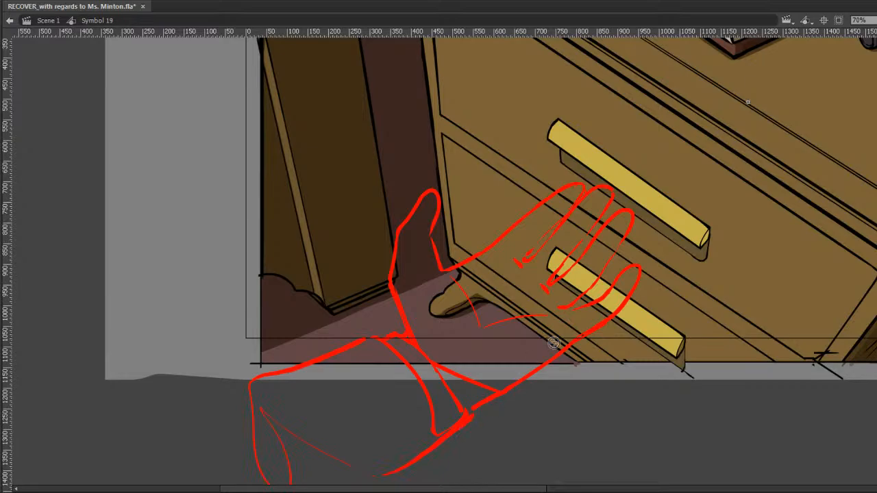
Clean up the red lines where the index and middle fingers of the hand sketch overlap.
mouse_move(707, 261)
mouse_down()
mouse_move(605, 368)
mouse_move(648, 305)
mouse_move(696, 268)
mouse_up()
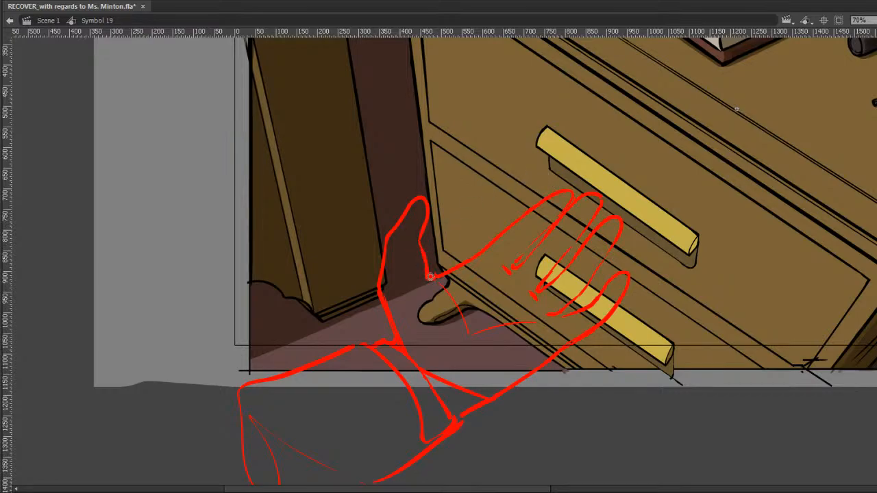
drag(775, 140, 742, 169)
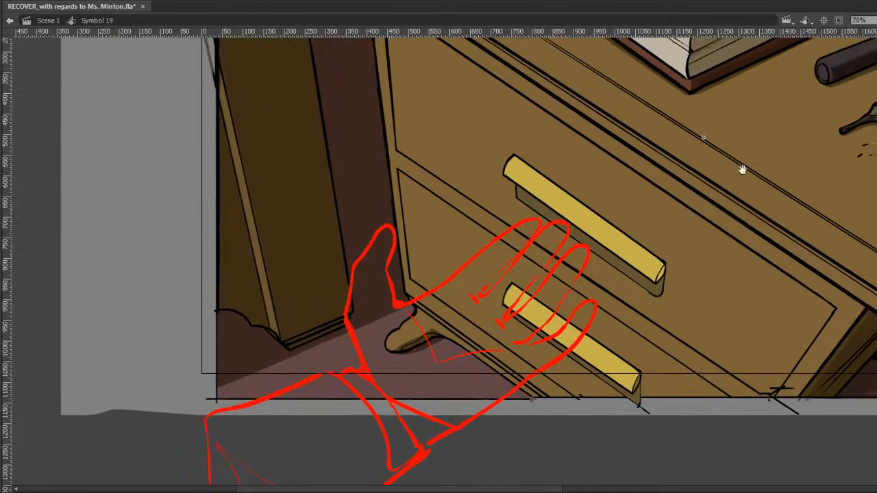
drag(864, 180, 723, 294)
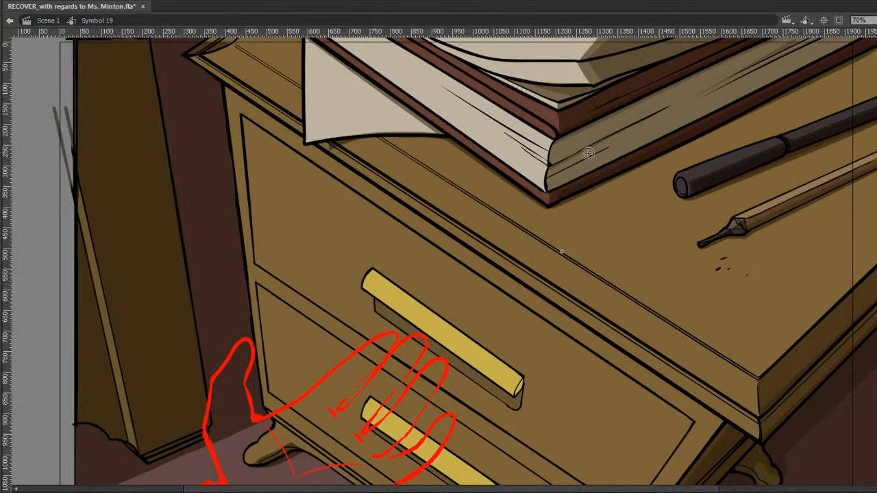
drag(563, 327, 710, 241)
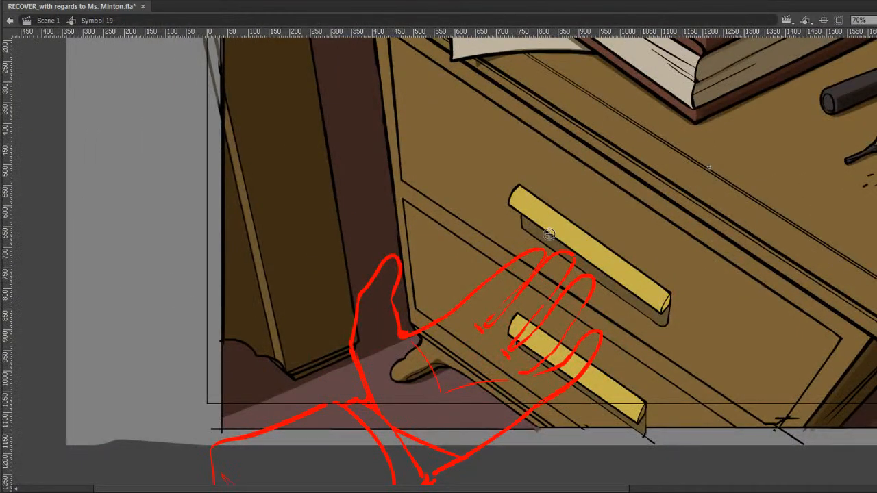
key(q)
click(523, 297)
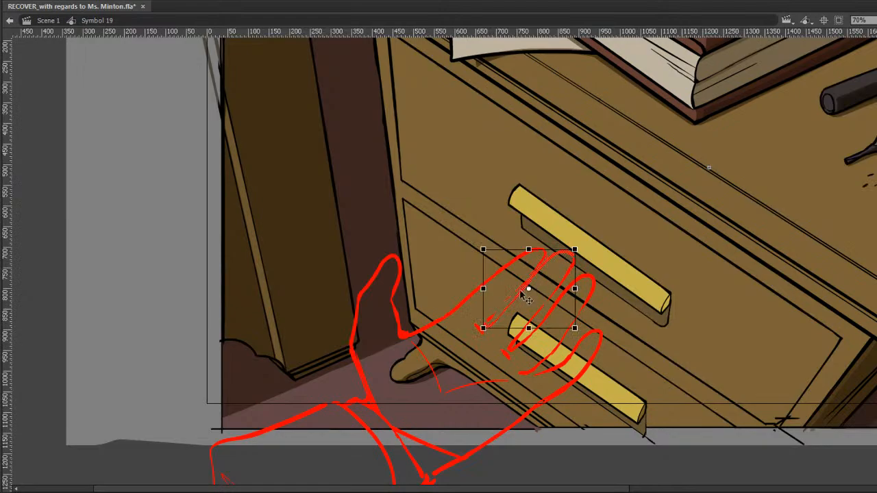
click(515, 311)
drag(516, 299, 566, 245)
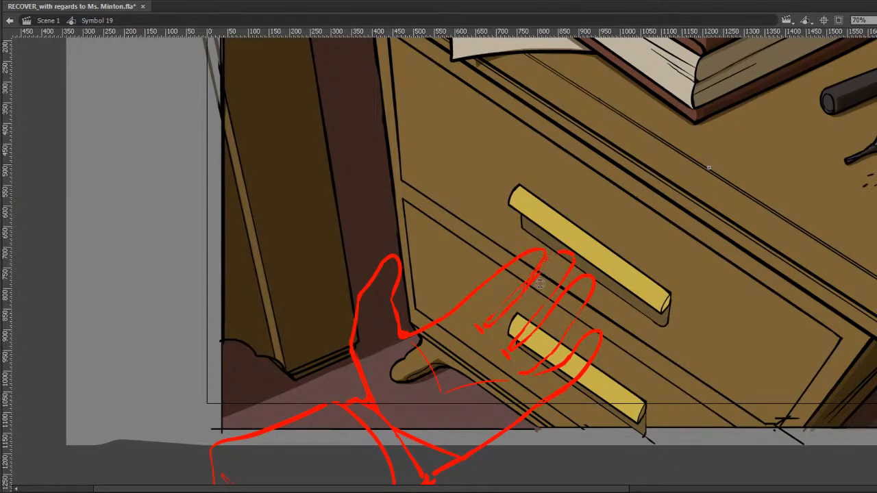
mouse_move(540, 284)
mouse_down()
mouse_move(564, 253)
mouse_move(580, 257)
mouse_move(541, 273)
mouse_up()
Select the hand sketch's middle finger and stretch it slightly outward toward its tip.
drag(505, 276, 544, 248)
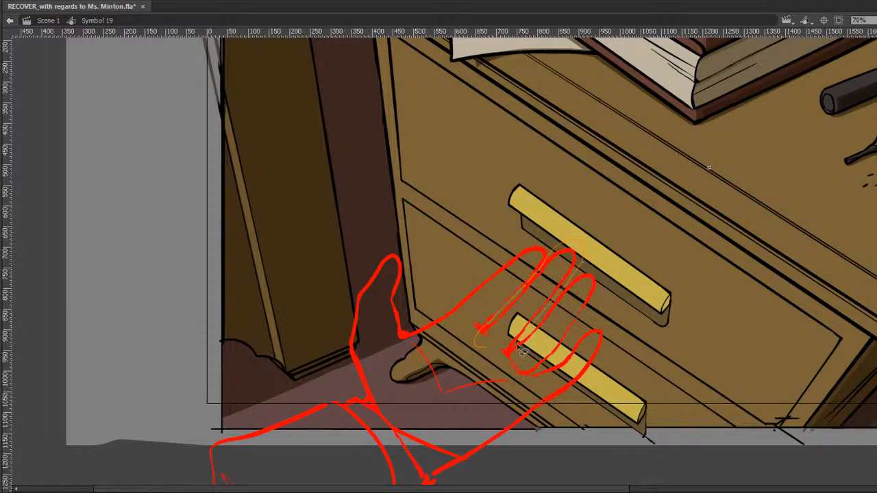
click(498, 362)
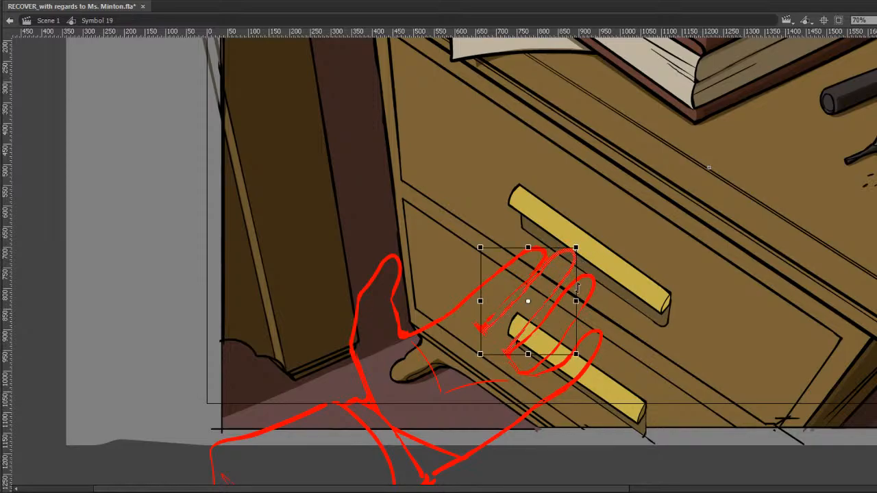
drag(577, 247, 583, 242)
click(604, 248)
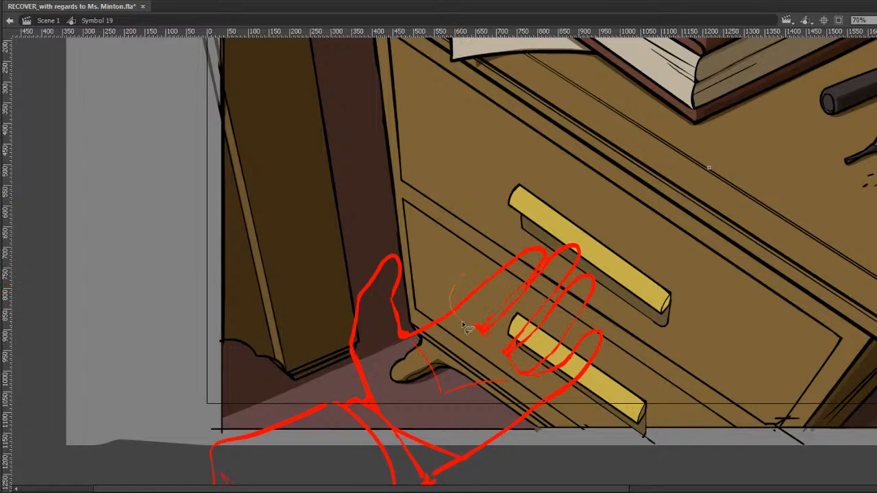
Select the index finger of the red hand sketch and rotate it counterclockwise around its base, away from the middle finger.
mouse_move(463, 322)
mouse_down()
mouse_move(547, 264)
mouse_move(551, 241)
mouse_move(486, 252)
mouse_move(540, 241)
mouse_up()
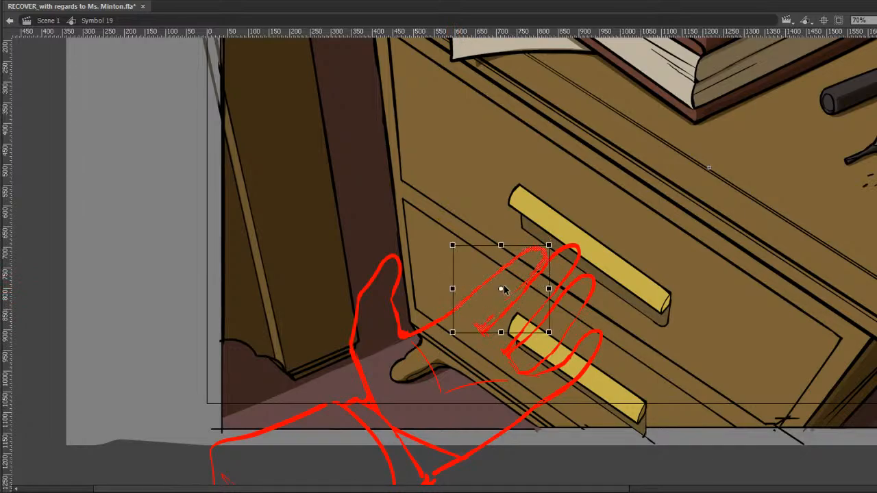
drag(503, 290, 470, 318)
drag(552, 241, 540, 254)
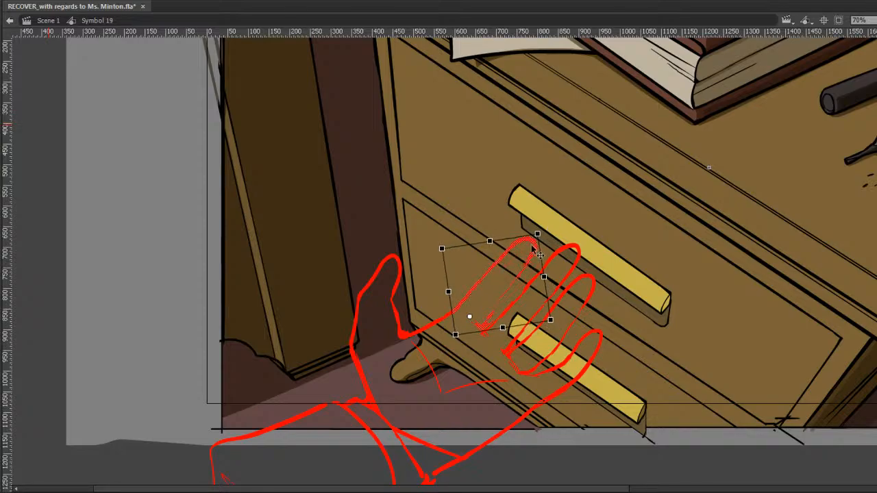
key(b)
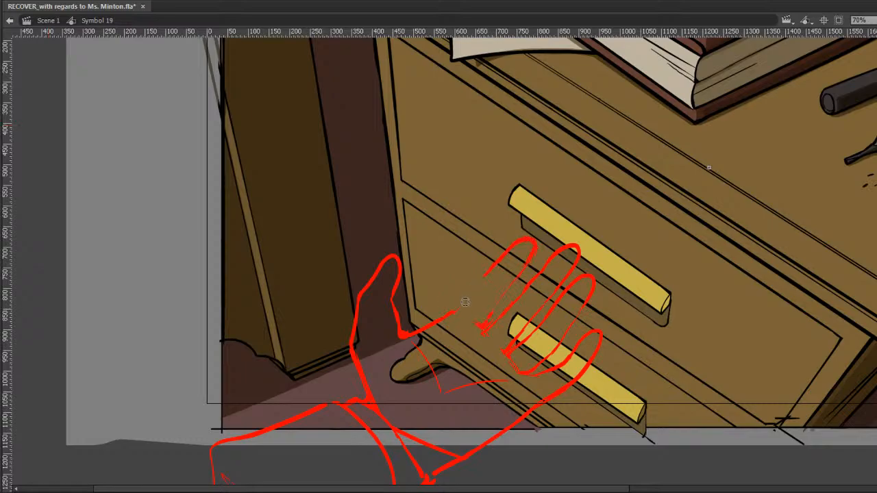
Redraw the raised index finger's outline so it joins the palm and leans further away from the middle finger.
mouse_move(462, 300)
mouse_down()
mouse_move(525, 236)
mouse_move(531, 253)
mouse_move(510, 296)
mouse_up()
drag(530, 266, 482, 322)
mouse_move(506, 301)
mouse_down()
mouse_move(483, 322)
mouse_move(453, 310)
mouse_move(518, 236)
mouse_up()
drag(507, 296, 522, 241)
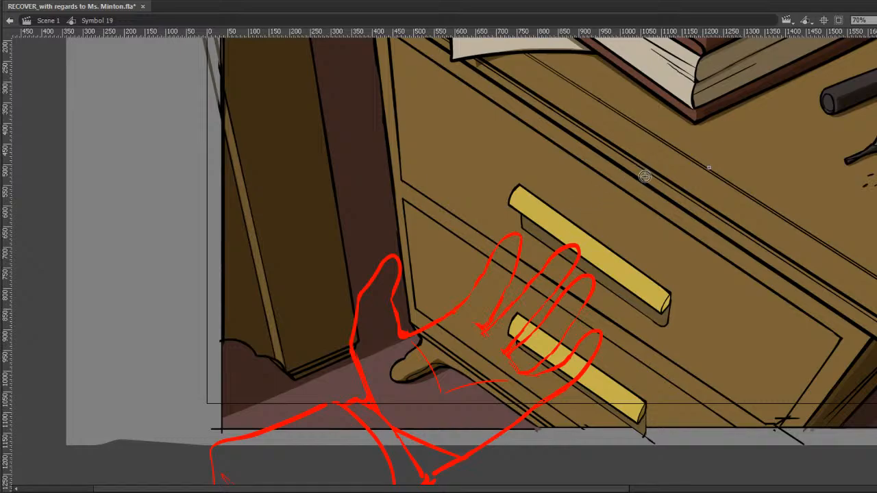
Rework the index finger into a lower pose with its tip against the middle finger, undoing the last stray stroke.
drag(504, 341, 544, 302)
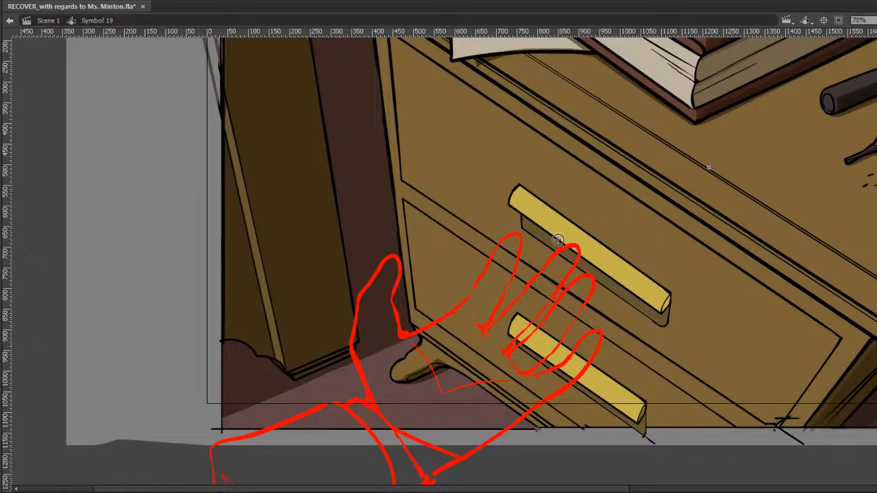
mouse_move(473, 290)
mouse_down()
mouse_move(500, 251)
mouse_move(485, 272)
mouse_move(520, 243)
mouse_move(492, 311)
mouse_up()
mouse_move(489, 322)
mouse_down()
mouse_move(520, 271)
mouse_move(523, 235)
mouse_up()
drag(488, 322, 523, 286)
drag(455, 307, 498, 283)
mouse_move(450, 309)
mouse_down()
mouse_move(518, 258)
mouse_move(489, 285)
mouse_move(530, 269)
mouse_move(492, 282)
mouse_move(529, 262)
mouse_up()
key(ctrl+z)
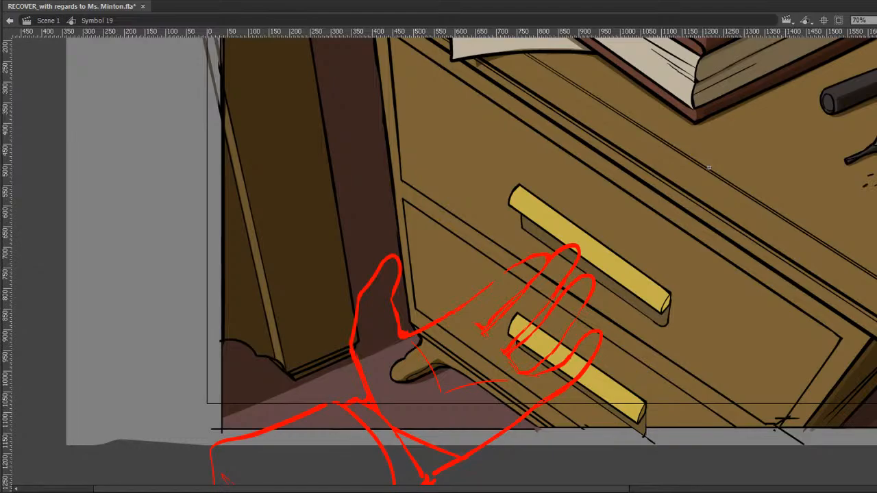
key(comma)
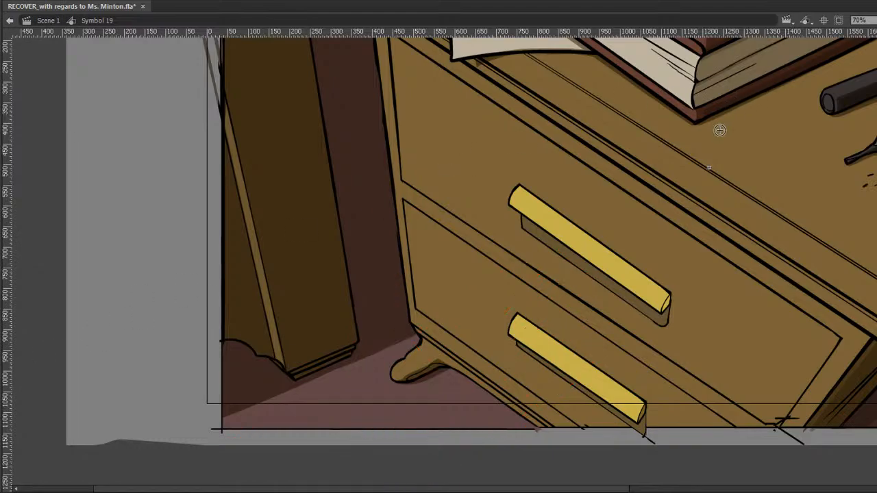
key(period)
drag(699, 256, 690, 201)
key(ctrl+a)
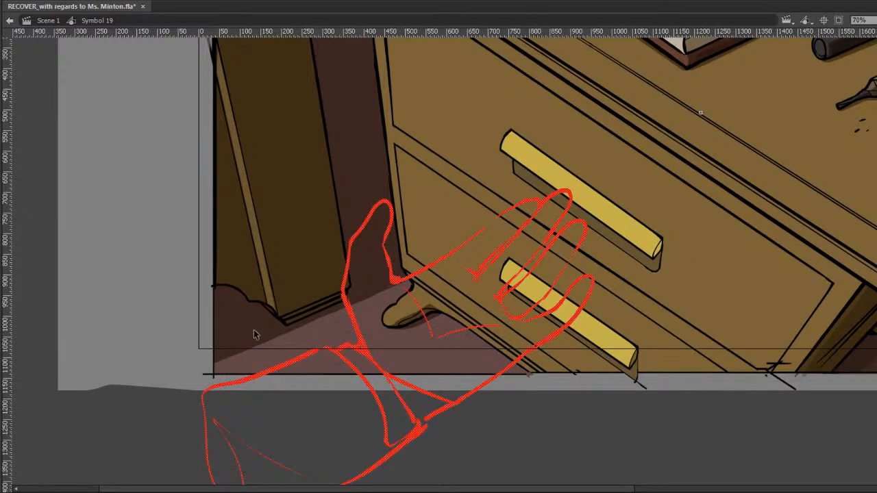
drag(355, 307, 342, 296)
mouse_move(568, 211)
mouse_down()
mouse_move(571, 201)
mouse_move(578, 213)
mouse_up()
key(Escape)
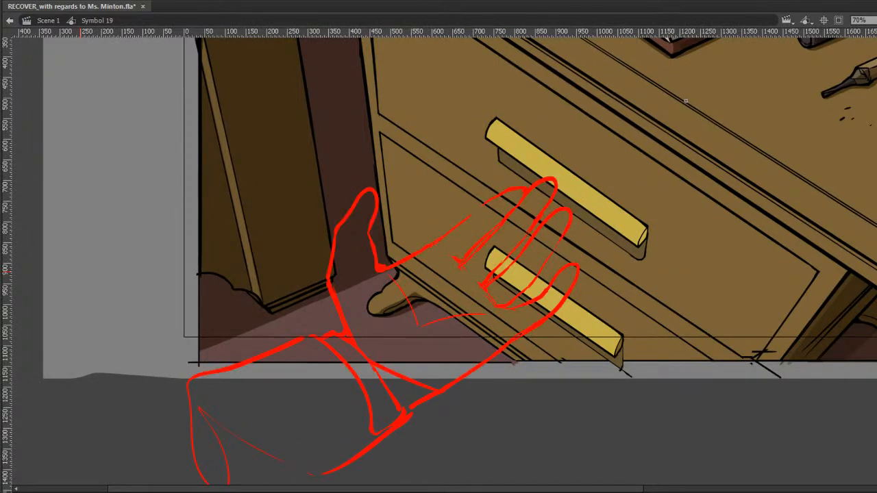
Move the whole red hand sketch left over the white hand, rotate it clockwise to match the arm, and save the file.
key(comma)
key(ctrl+a)
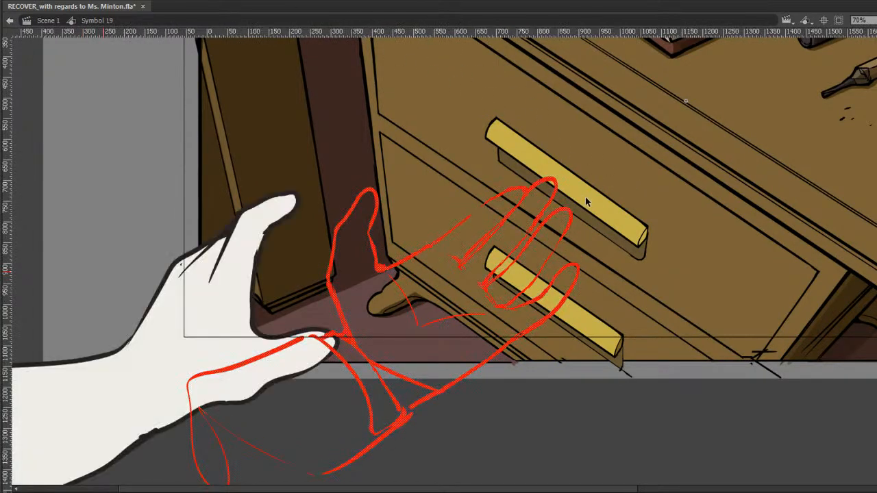
drag(569, 226, 397, 262)
key(q)
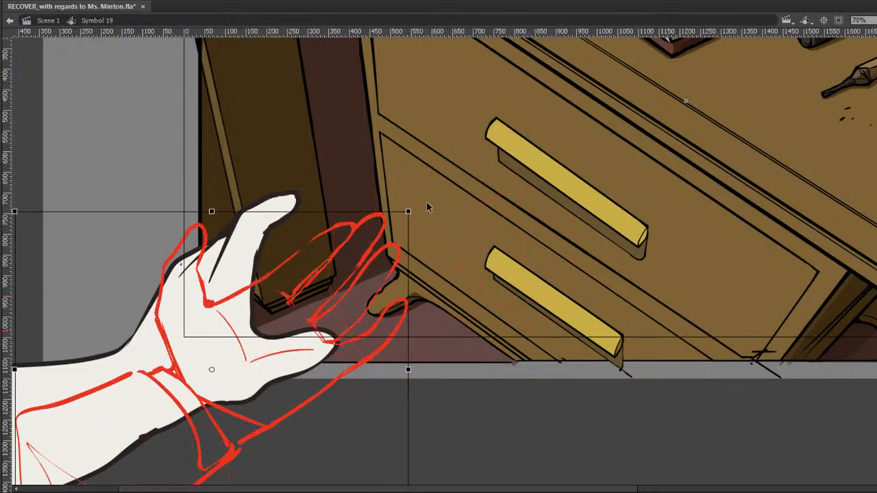
drag(426, 201, 463, 265)
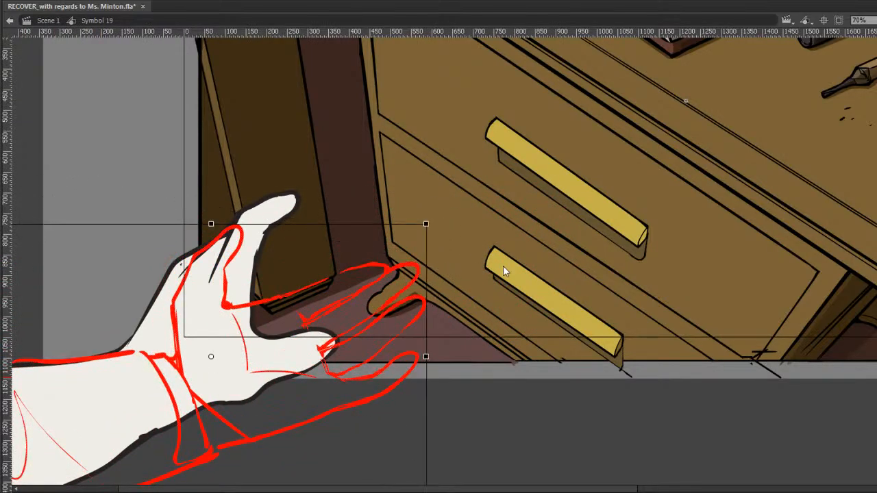
drag(394, 268, 267, 278)
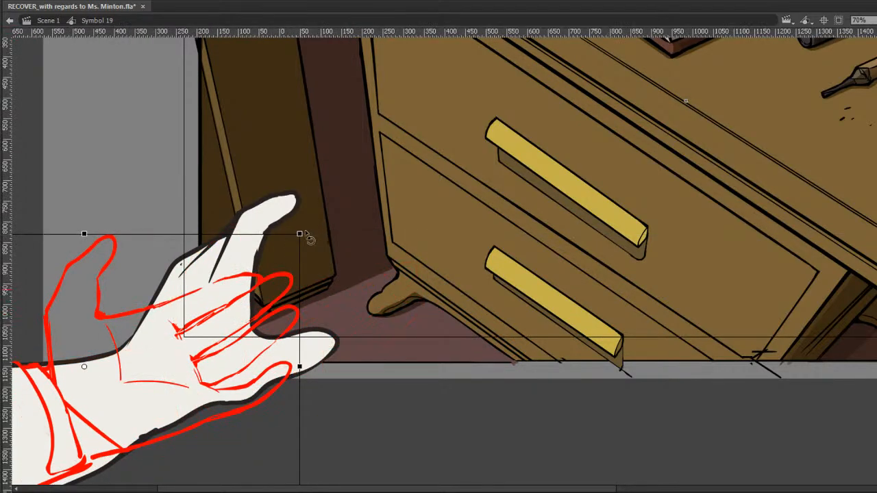
mouse_move(304, 235)
mouse_down()
mouse_move(313, 257)
mouse_move(288, 301)
mouse_move(286, 276)
mouse_move(290, 282)
mouse_up()
scroll(249, 157, down, 4)
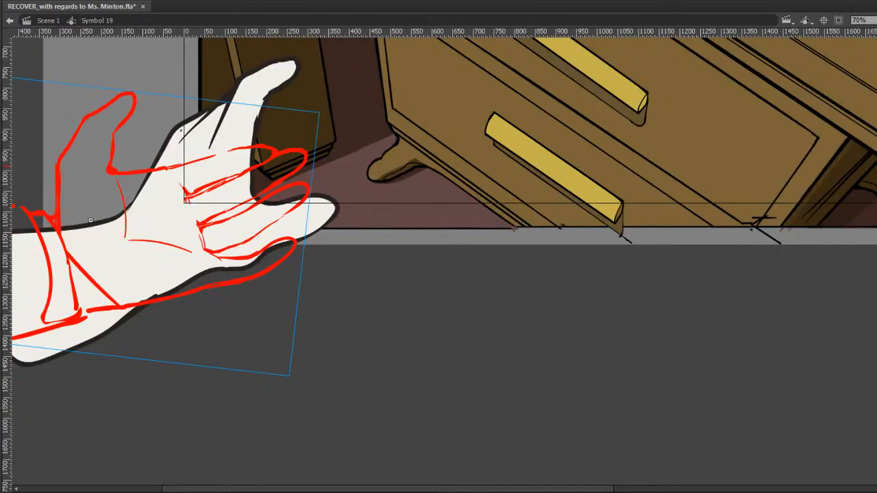
click(420, 161)
mouse_move(421, 162)
mouse_down()
mouse_move(494, 279)
mouse_move(490, 326)
mouse_up()
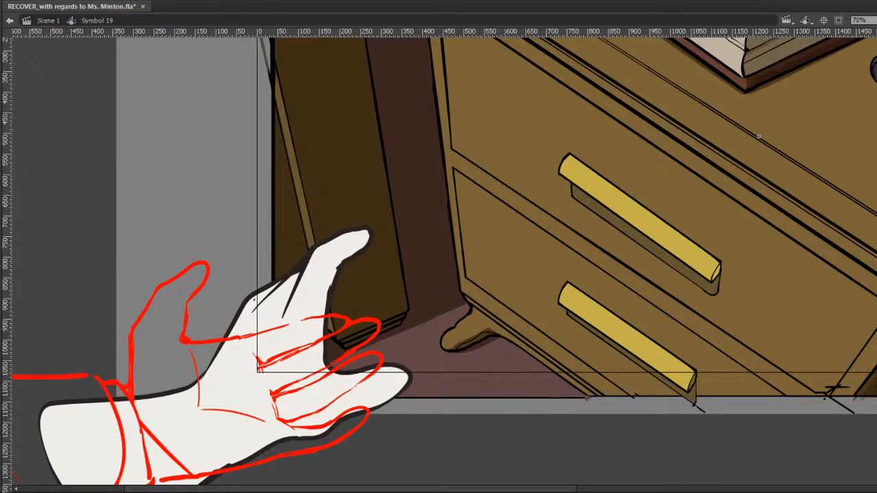
key(ctrl+s)
Insert a keyframe, move the red hand sketch right to follow the white hand, and rotate it slightly counterclockwise.
key(F6)
drag(353, 324, 516, 288)
key(q)
drag(568, 241, 563, 224)
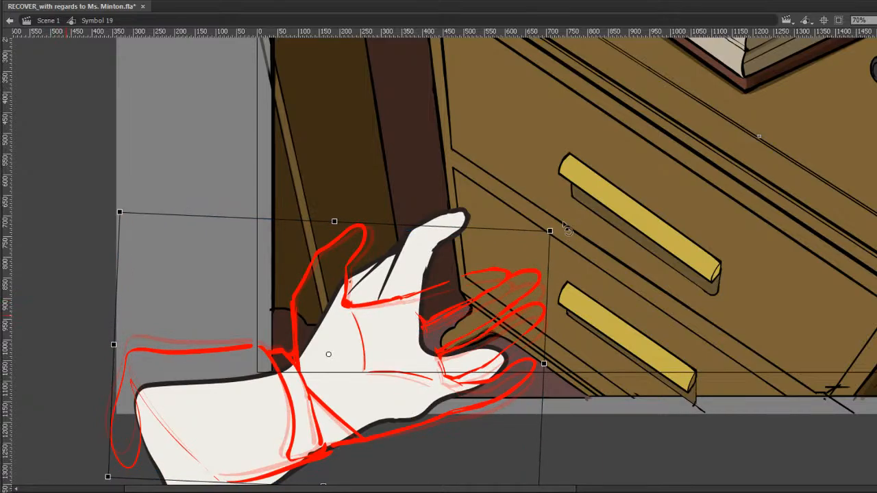
key(comma)
key(period)
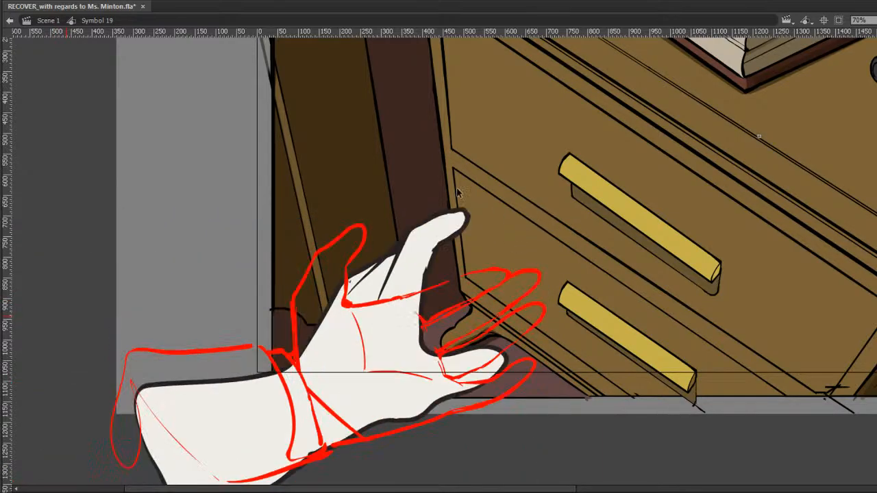
key(comma)
key(period)
Insert another keyframe and fit the sketch to the advancing white hand by rotating it counterclockwise, moving it up and right, and shrinking it slightly.
key(F6)
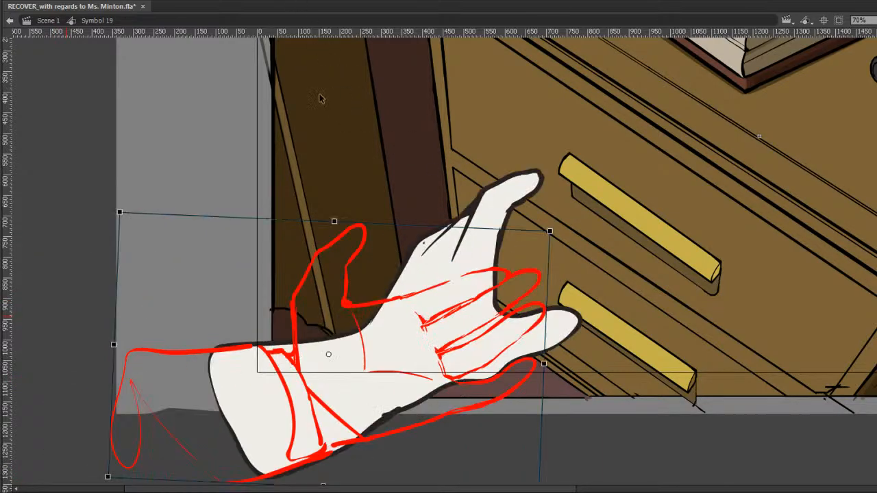
drag(553, 235, 556, 222)
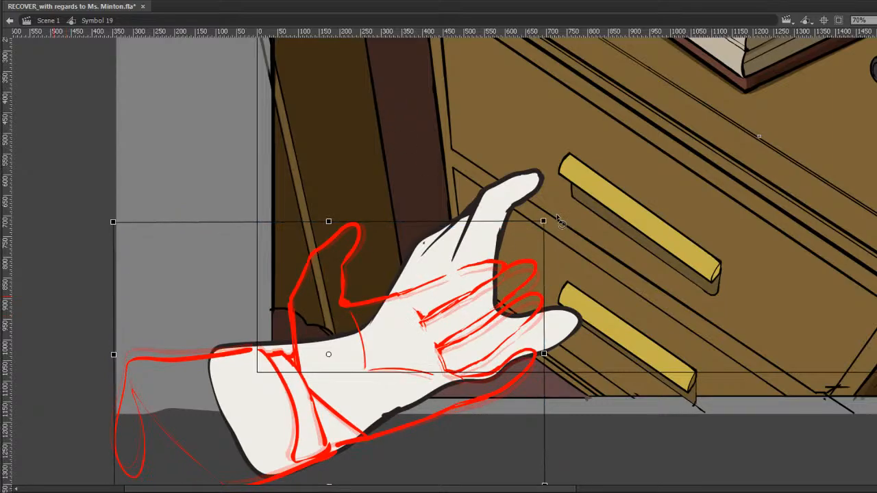
key(v)
drag(536, 264, 601, 238)
click(631, 195)
click(581, 246)
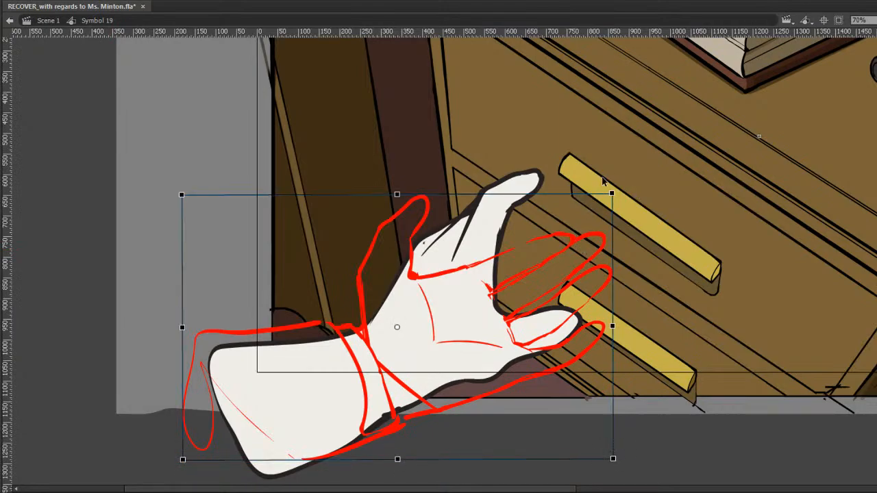
drag(616, 196, 603, 199)
click(636, 163)
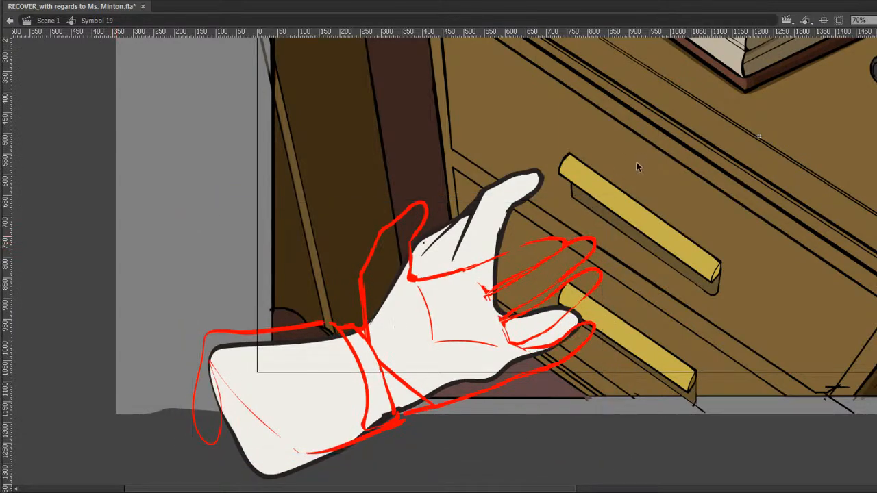
On the following frame, move the red sketch up and right over the white hand and tilt it further counterclockwise toward the drawer handles.
key(comma)
key(period)
key(comma)
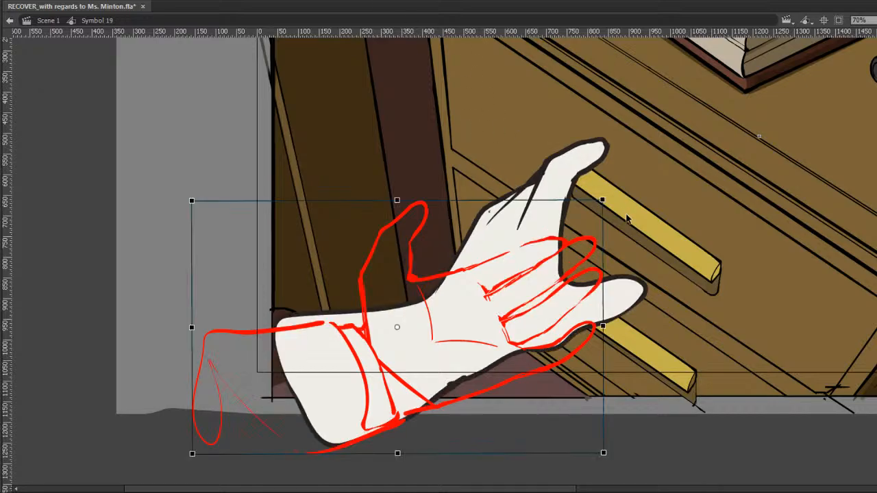
drag(608, 197, 600, 183)
drag(576, 228, 654, 204)
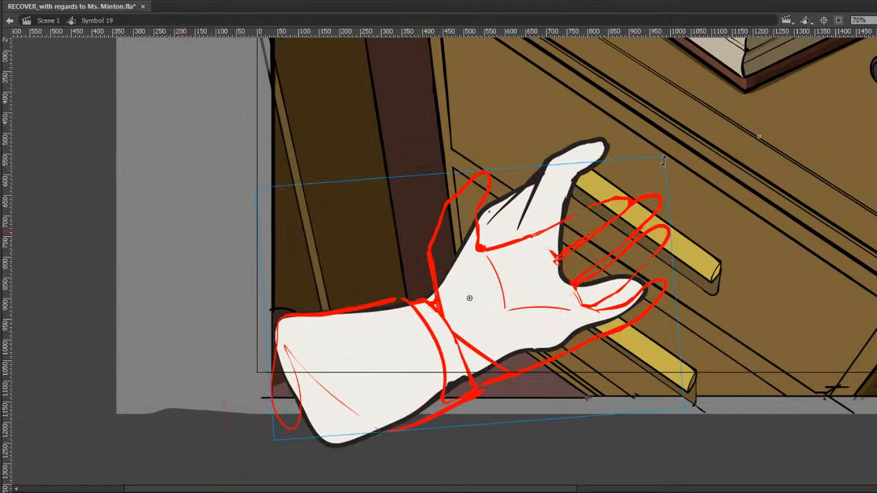
drag(667, 155, 663, 145)
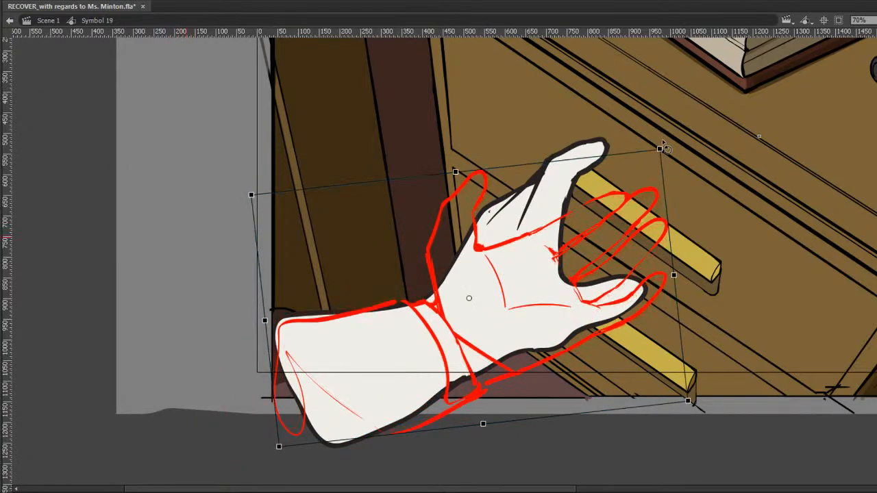
key(v)
key(comma)
key(period)
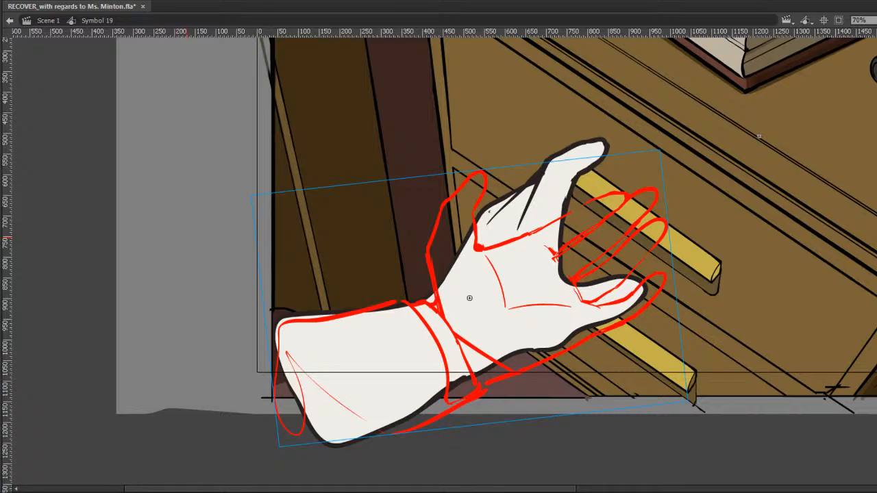
key(ctrl+z)
key(ctrl+z)
key(ctrl+z)
key(comma)
key(period)
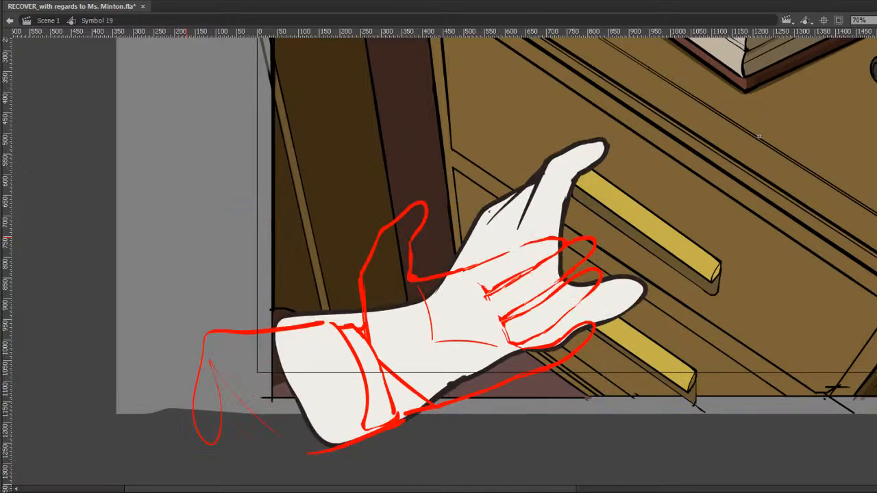
key(ctrl+a)
key(Delete)
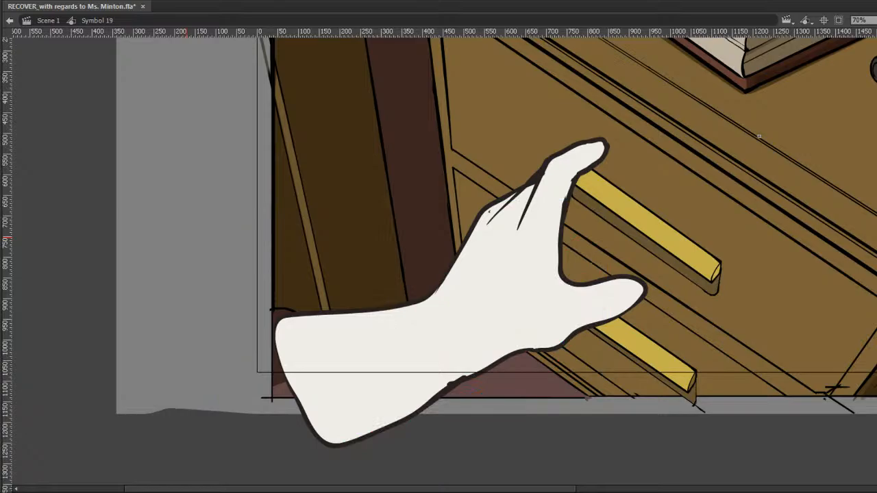
key(ctrl+z)
key(comma)
key(period)
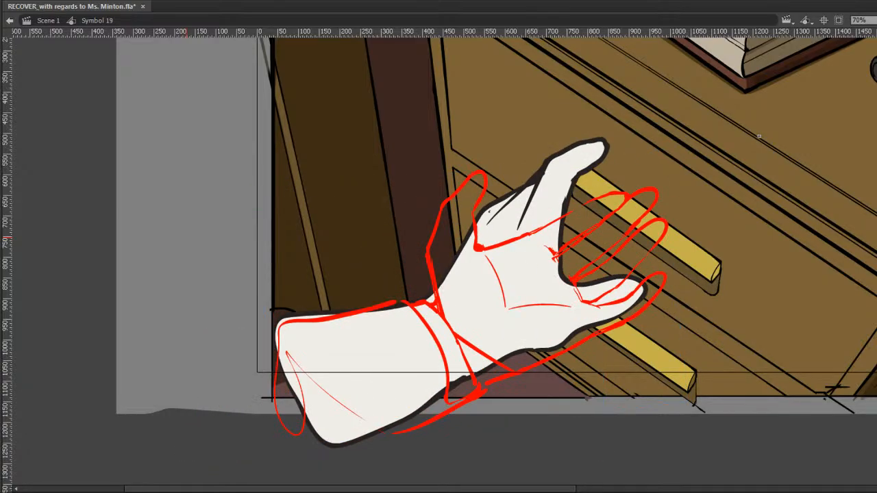
Compare the neighbouring frames, advance one frame, and remove the copied red hand sketch over the white hand there.
key(comma)
key(period)
key(comma)
key(period)
key(period)
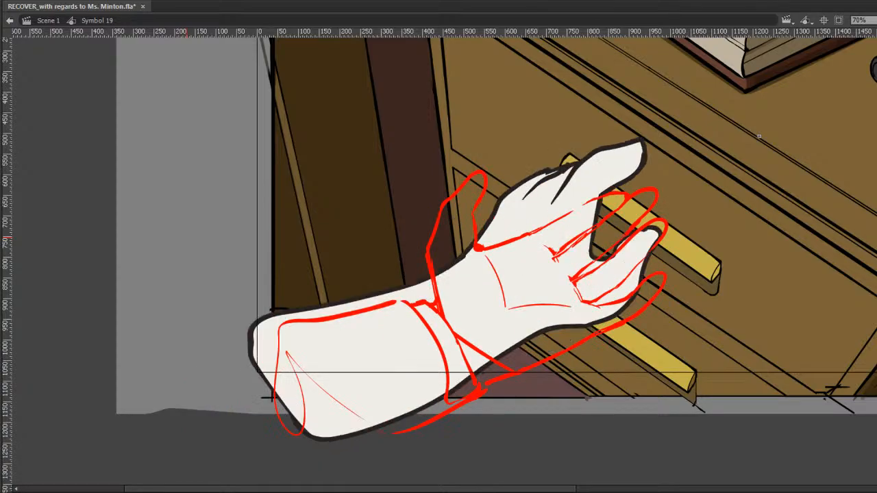
key(comma)
key(period)
click(469, 298)
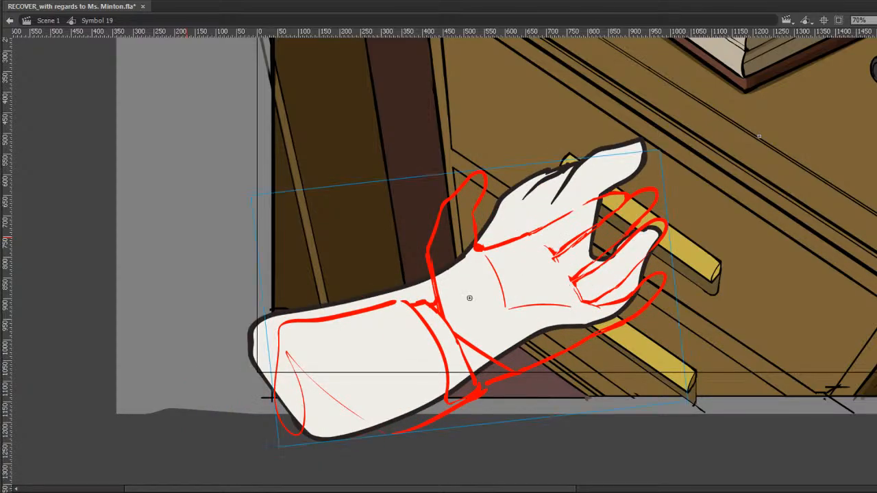
key(period)
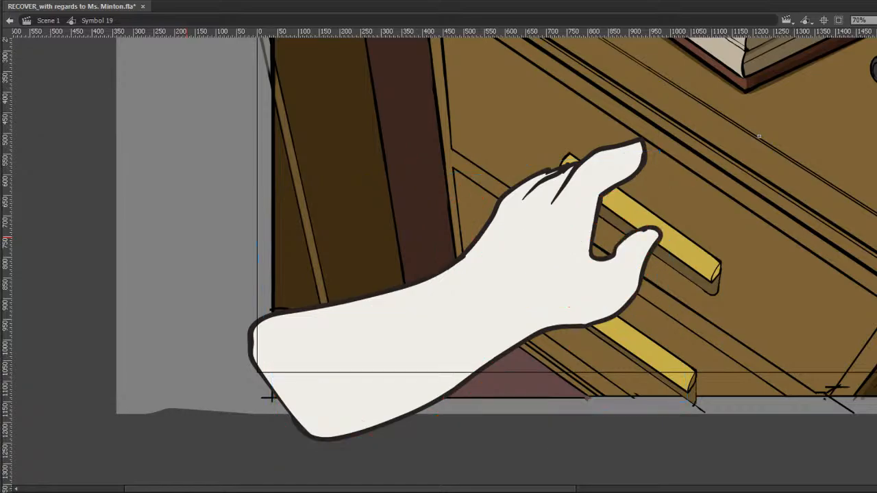
Show the white reference hand as outlines and step through the following frames to review its reach and the drawer pull.
key(comma)
key(period)
key(period)
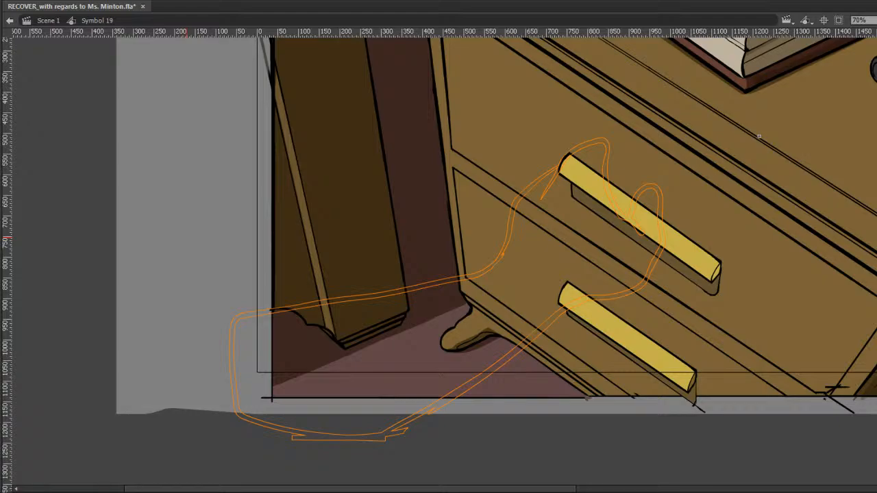
key(period)
key(period)
key(period)
key(period)
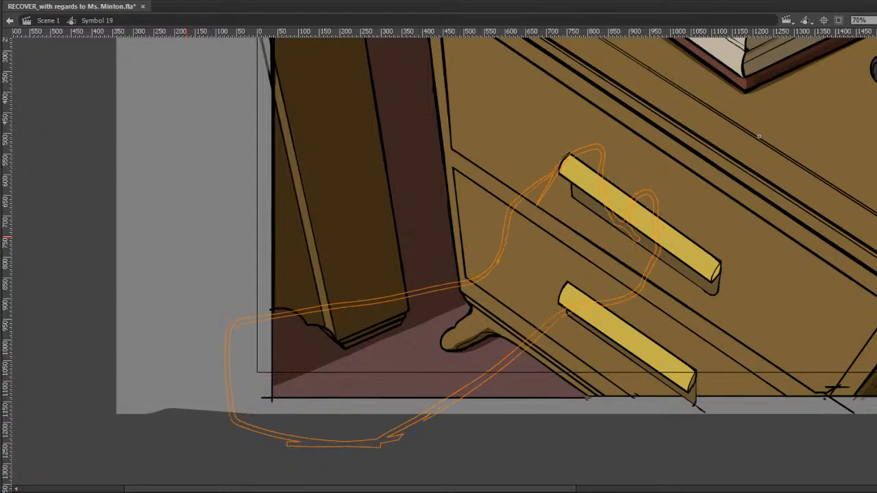
key(period)
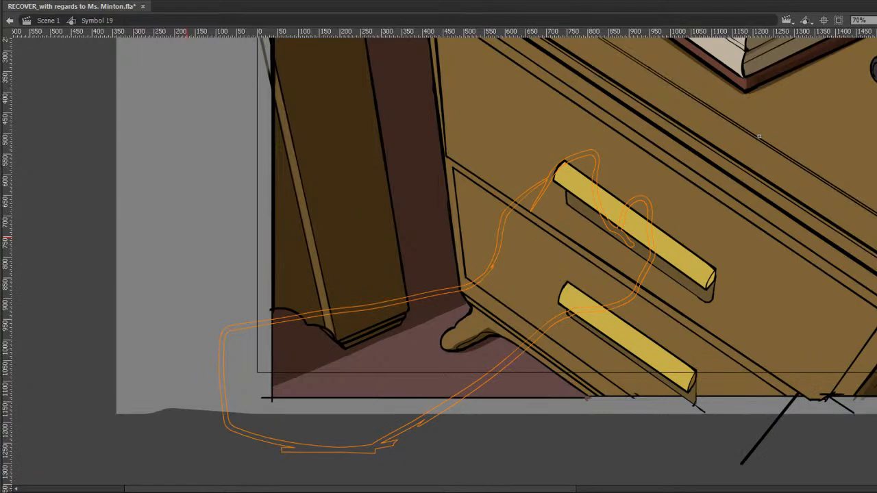
key(period)
key(period)
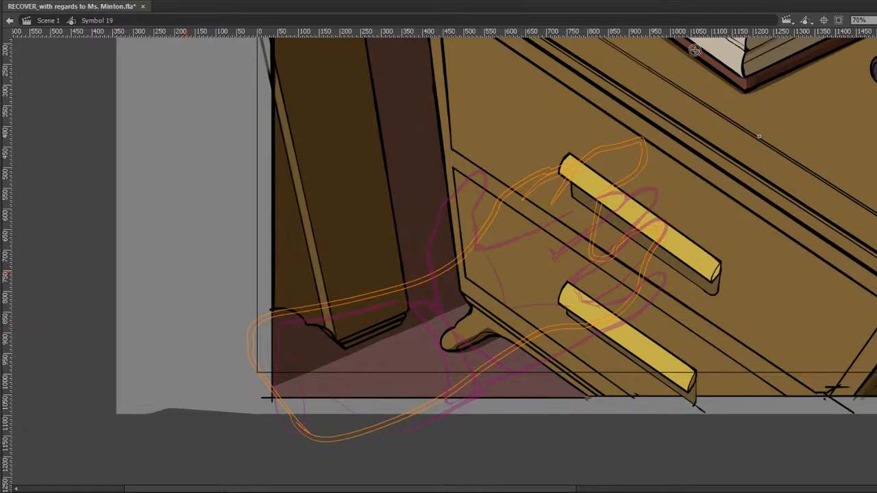
Sketch the thumb, palm edge and palm creases in red over the onion-skinned previous hand, and compare with the neighbouring frames.
mouse_move(443, 307)
mouse_down()
mouse_move(434, 253)
mouse_move(449, 202)
mouse_move(479, 172)
mouse_move(487, 187)
mouse_move(464, 228)
mouse_move(473, 213)
mouse_move(478, 246)
mouse_up()
mouse_move(447, 314)
mouse_down()
mouse_move(505, 361)
mouse_move(580, 359)
mouse_up()
mouse_move(514, 311)
mouse_down()
mouse_move(544, 307)
mouse_move(589, 342)
mouse_move(557, 307)
mouse_move(583, 322)
mouse_up()
mouse_move(503, 305)
mouse_down()
mouse_move(481, 247)
mouse_move(504, 308)
mouse_up()
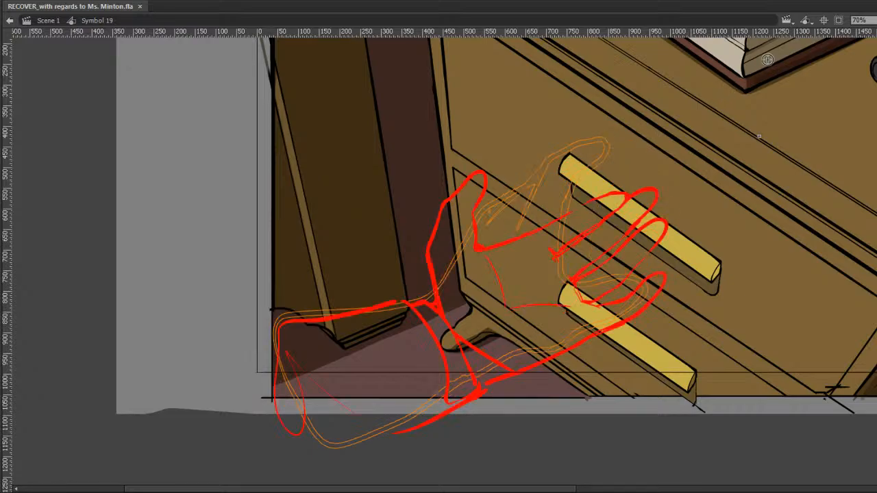
key(period)
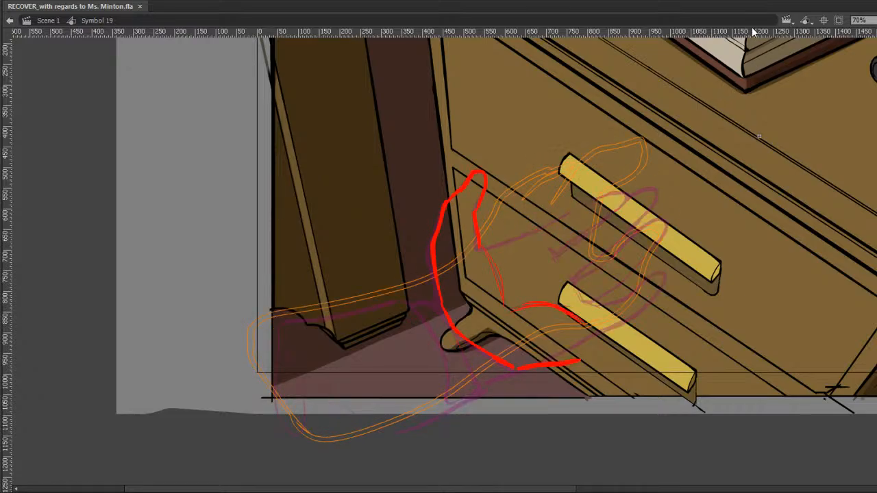
key(comma)
key(period)
key(period)
key(comma)
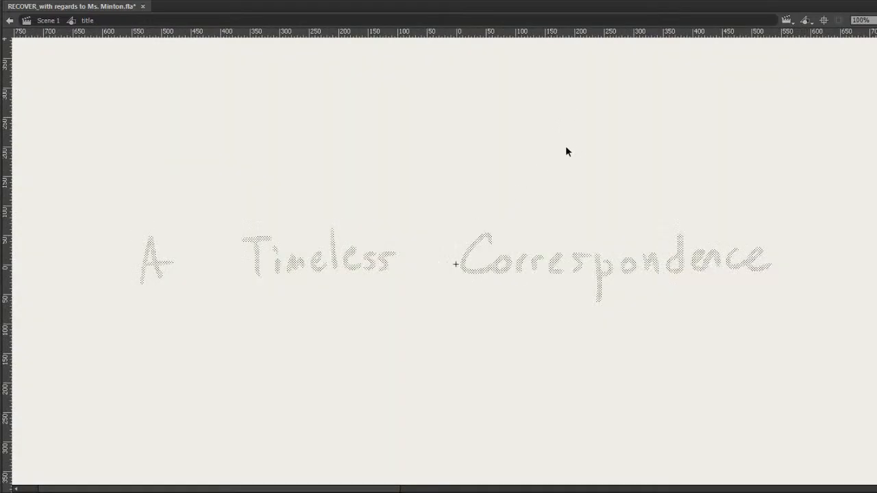
Reopen the hand symbol from the main scene and shift the red palm strokes up and right into the outlined reference hand.
click(10, 20)
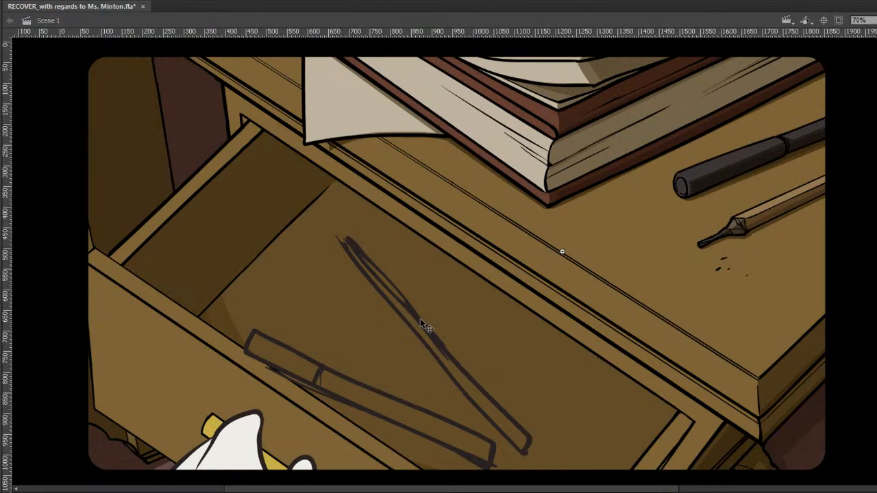
double_click(420, 318)
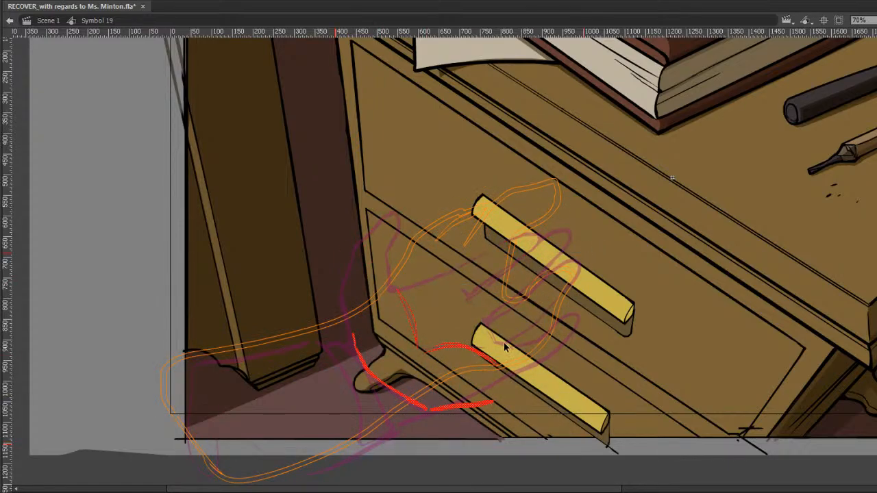
click(494, 358)
drag(494, 358, 520, 336)
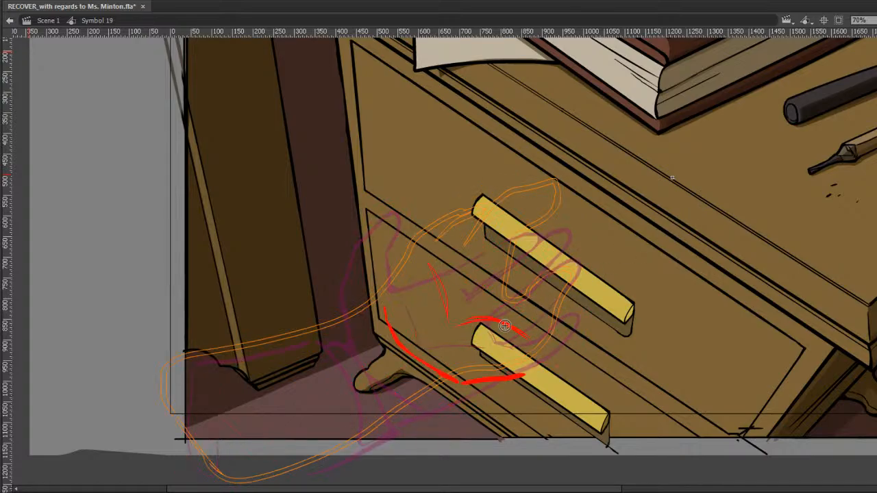
click(363, 412)
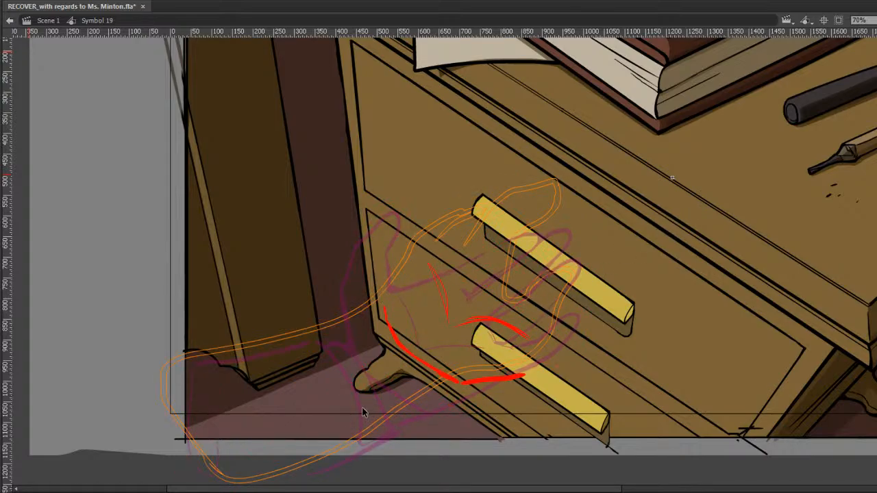
drag(363, 412, 559, 239)
drag(507, 325, 516, 331)
Draw the thumb side of the palm and a bent thumb in red, reaching to the upper drawer handle.
key(b)
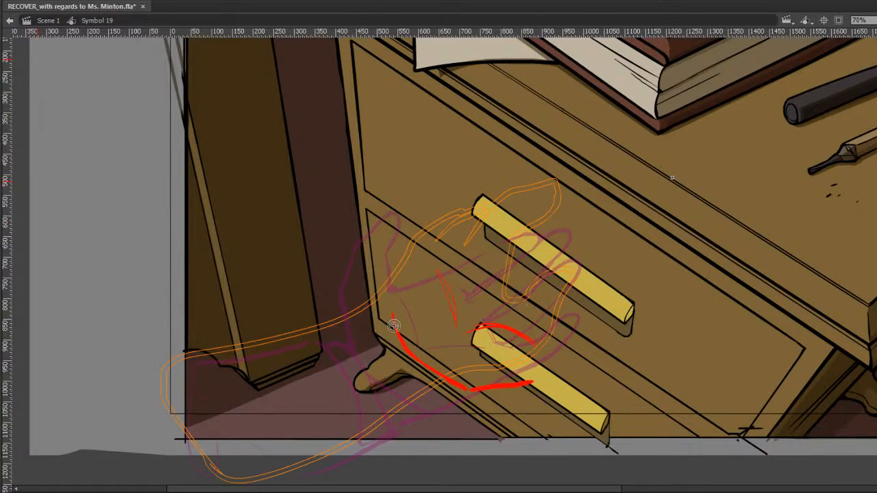
mouse_move(394, 328)
mouse_down()
mouse_move(390, 295)
mouse_move(424, 233)
mouse_move(415, 244)
mouse_move(460, 225)
mouse_up()
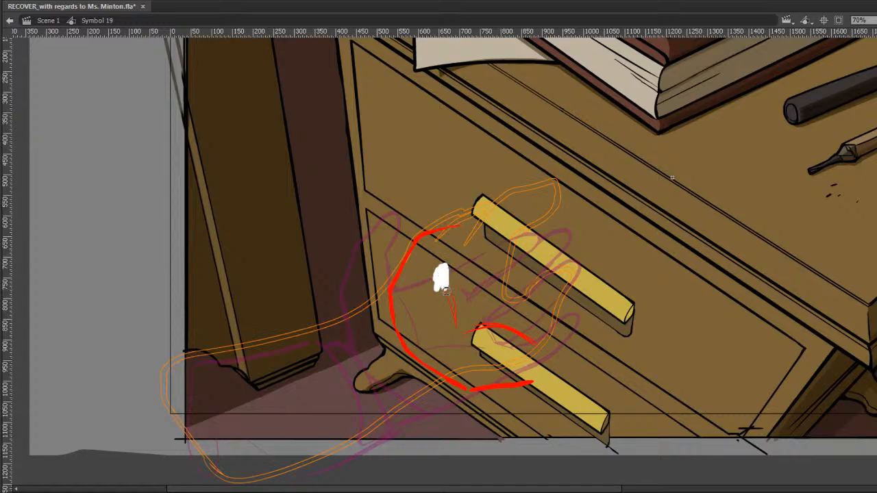
drag(443, 292, 457, 268)
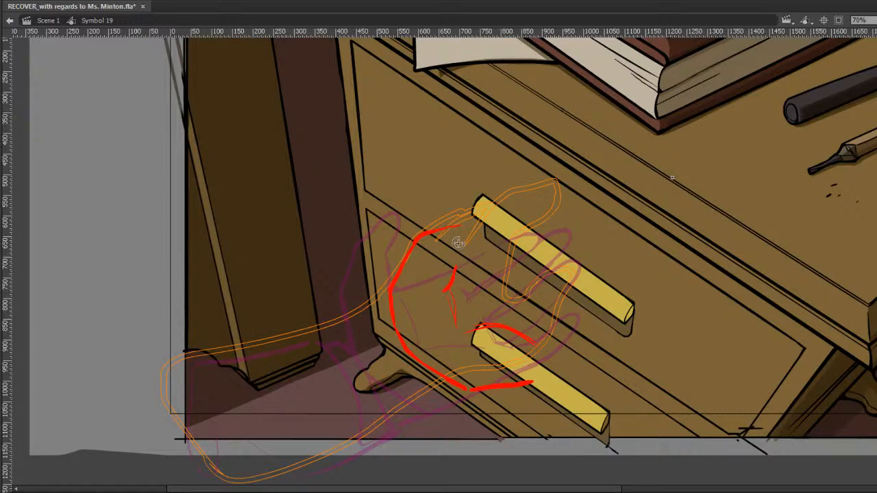
drag(469, 228, 496, 220)
mouse_move(459, 262)
mouse_down()
mouse_move(504, 240)
mouse_move(497, 220)
mouse_up()
Select the thumb's underside and the lower palm crease in turn and thin these red strokes with the eraser.
key(.)
click(482, 258)
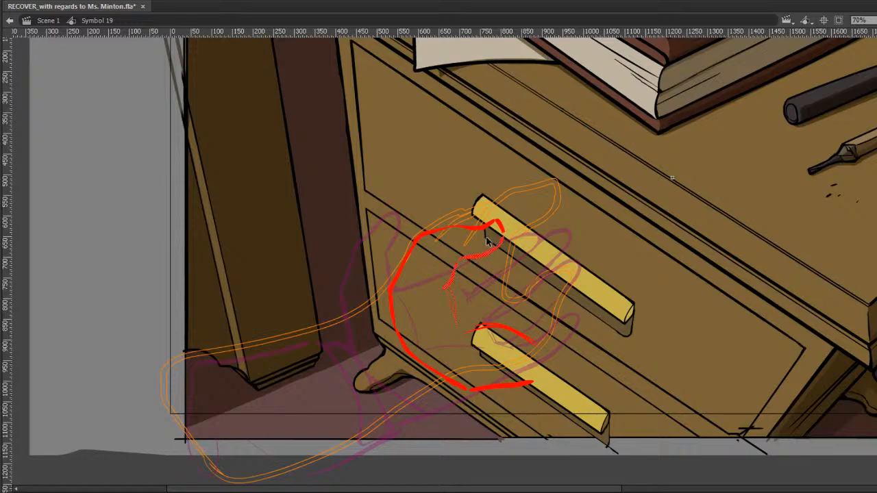
key(e)
drag(466, 253, 499, 237)
key(v)
click(517, 331)
key(e)
drag(481, 324, 525, 340)
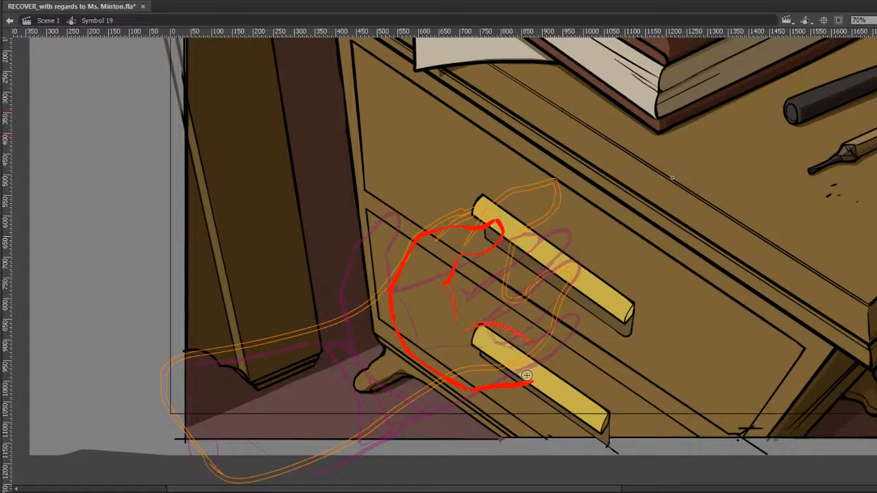
Draw the outer edge of the hand and the curled fingers below the upper handle, and check against the previous frame.
mouse_move(515, 383)
mouse_down()
mouse_move(548, 377)
mouse_move(585, 302)
mouse_up()
mouse_move(530, 302)
mouse_down()
mouse_move(497, 275)
mouse_move(517, 302)
mouse_move(494, 281)
mouse_move(492, 289)
mouse_move(530, 306)
mouse_up()
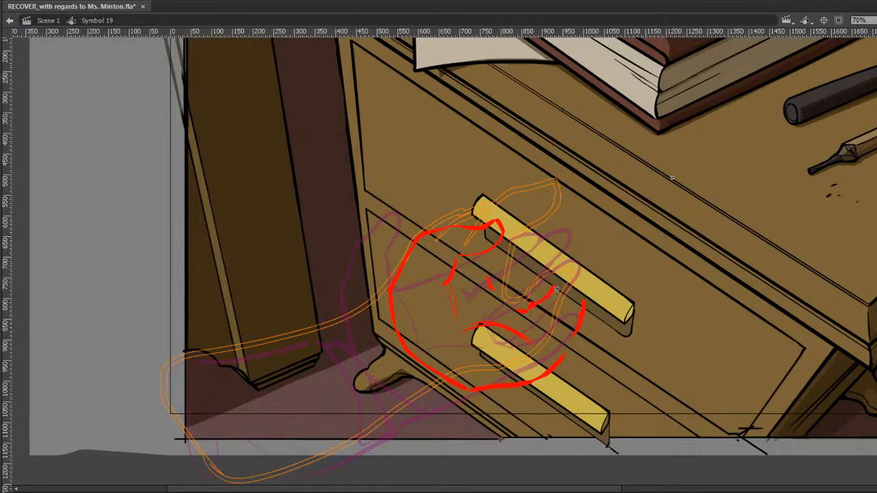
mouse_move(538, 315)
mouse_down()
mouse_move(549, 320)
mouse_move(552, 294)
mouse_move(566, 280)
mouse_up()
mouse_move(502, 289)
mouse_down()
mouse_move(531, 267)
mouse_move(508, 287)
mouse_move(491, 280)
mouse_move(490, 266)
mouse_move(513, 256)
mouse_move(491, 265)
mouse_up()
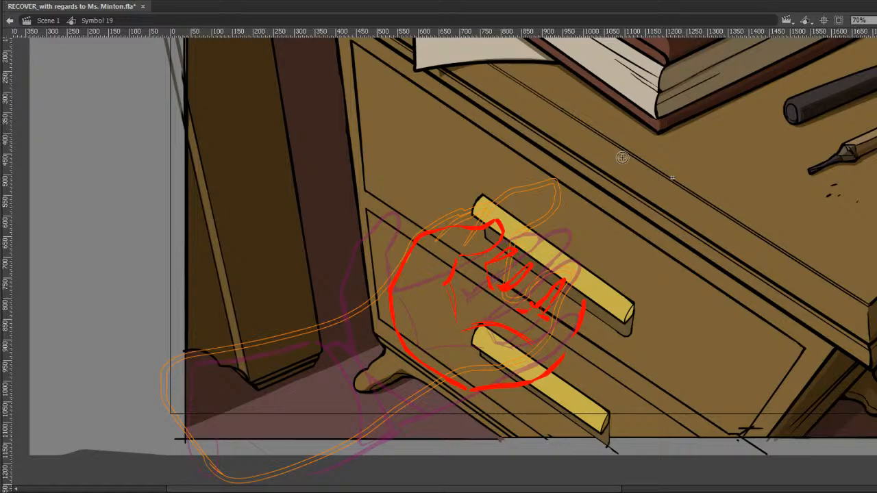
key(comma)
key(period)
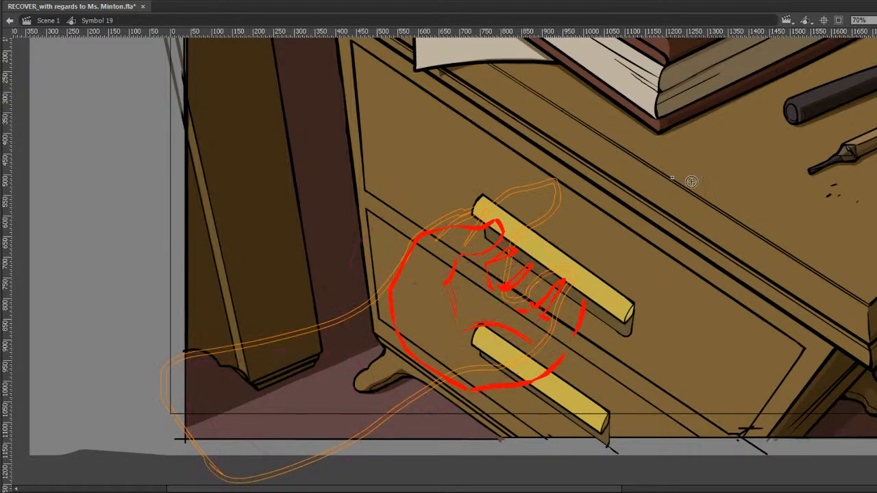
On the next frame, sketch the palm's heel and thumb over the onion skin, and draw and clean up the thumb crease.
key(period)
key(comma)
key(period)
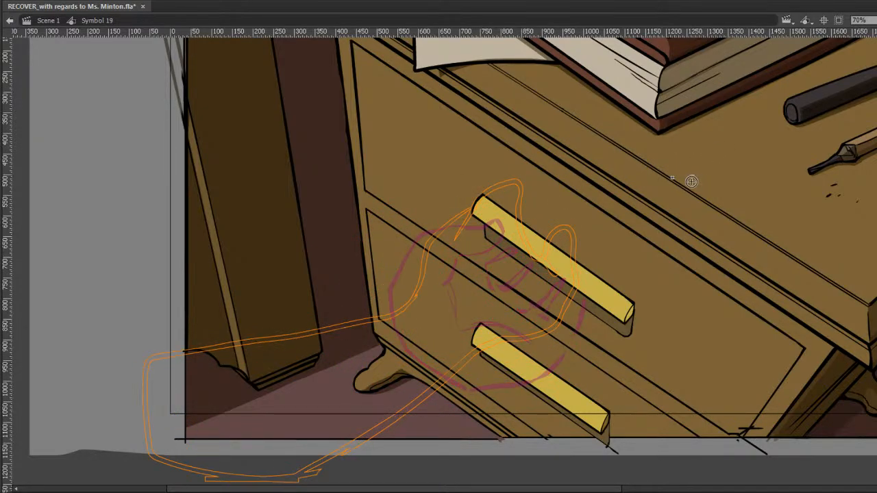
mouse_move(468, 377)
mouse_down()
mouse_move(427, 341)
mouse_move(419, 267)
mouse_move(419, 283)
mouse_move(453, 220)
mouse_move(505, 219)
mouse_move(494, 241)
mouse_up()
mouse_move(478, 261)
mouse_down()
mouse_move(503, 231)
mouse_move(474, 257)
mouse_move(500, 233)
mouse_move(505, 245)
mouse_move(507, 229)
mouse_move(482, 259)
mouse_up()
key(e)
key(b)
mouse_move(468, 290)
mouse_down()
mouse_move(471, 268)
mouse_move(469, 300)
mouse_move(480, 318)
mouse_move(472, 283)
mouse_move(480, 310)
mouse_up()
key(e)
mouse_move(461, 275)
mouse_down()
mouse_move(478, 317)
mouse_move(471, 275)
mouse_move(475, 306)
mouse_move(481, 297)
mouse_up()
key(b)
Compare with the previous frame and rework the top edge of the thumb in the new red sketch.
key(comma)
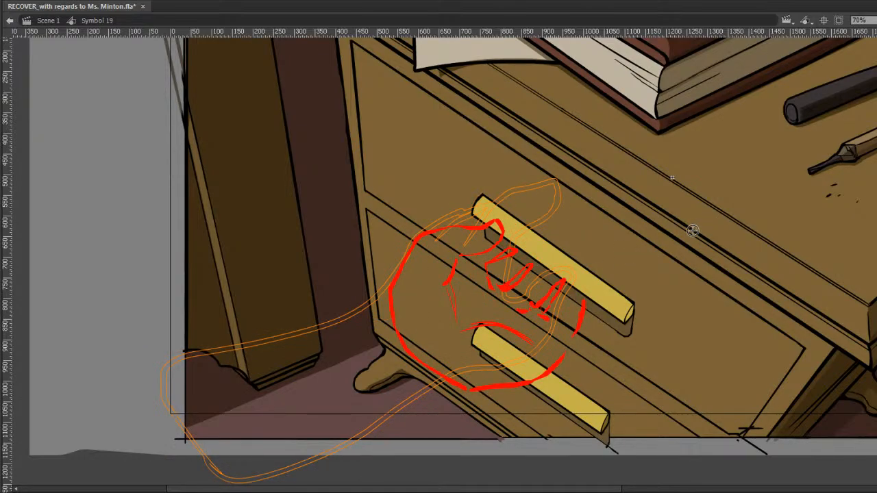
key(period)
mouse_move(446, 222)
mouse_down()
mouse_move(498, 219)
mouse_move(468, 230)
mouse_move(496, 225)
mouse_up()
key(b)
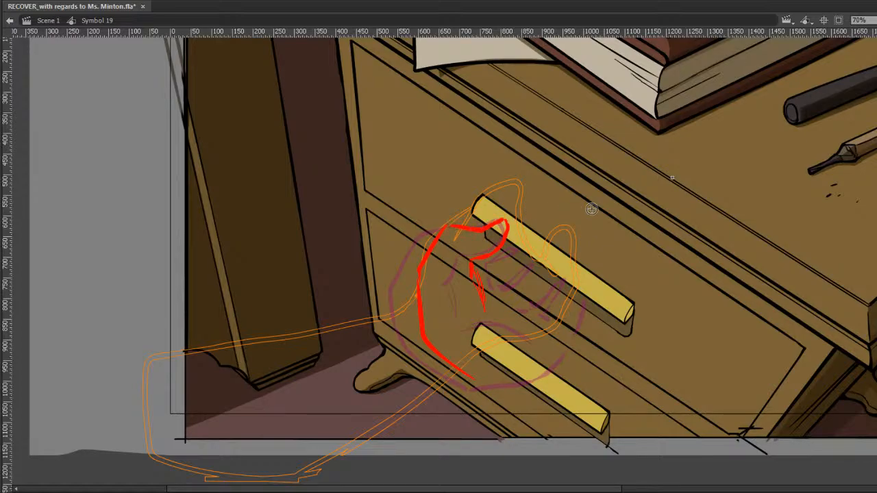
Add the lower palm crease, the outer hand edge and the curled fingers, comparing against the previous frame.
key(comma)
key(period)
mouse_move(482, 319)
mouse_down()
mouse_move(529, 323)
mouse_move(545, 343)
mouse_up()
key(comma)
key(period)
mouse_move(483, 381)
mouse_down()
mouse_move(573, 361)
mouse_move(558, 363)
mouse_move(590, 322)
mouse_move(588, 301)
mouse_move(576, 293)
mouse_move(553, 317)
mouse_move(570, 288)
mouse_move(557, 281)
mouse_move(535, 301)
mouse_move(516, 287)
mouse_move(538, 265)
mouse_move(512, 259)
mouse_move(493, 268)
mouse_move(516, 253)
mouse_up()
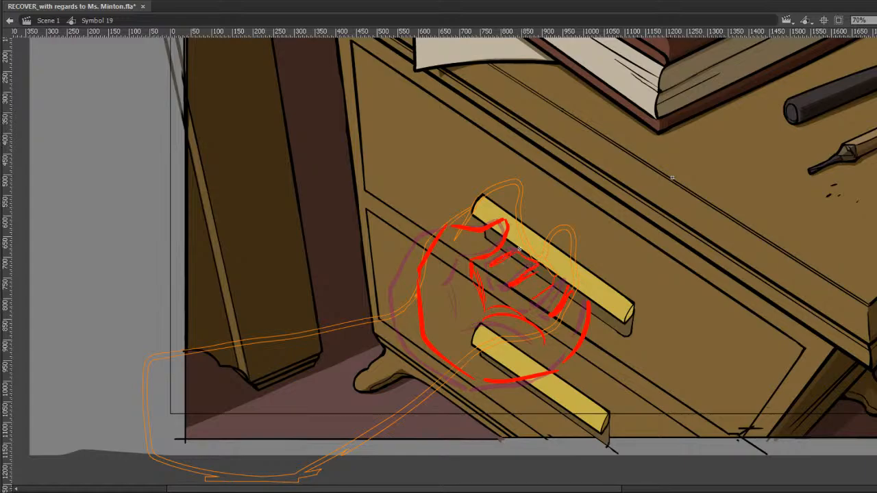
key(comma)
key(period)
On the following frame, draw the wrist side of the hand and the thumb in red, reshape the thumb, and add its crease.
key(period)
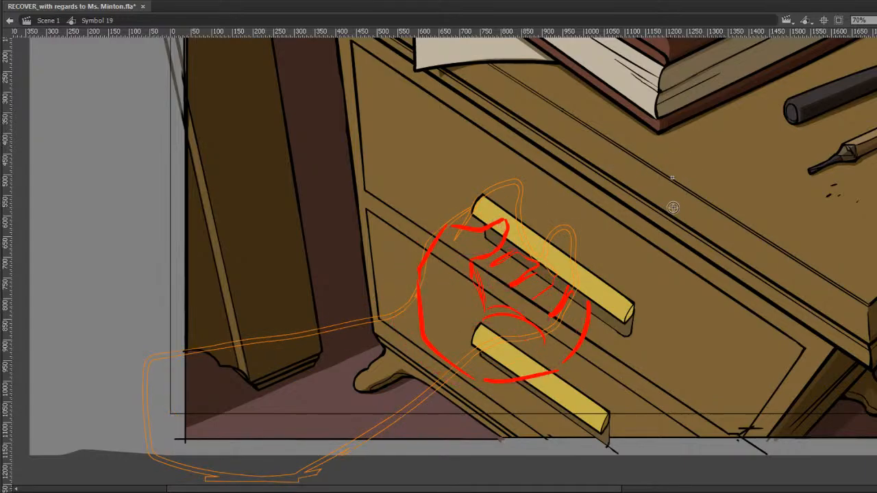
key(period)
key(comma)
key(period)
key(comma)
key(period)
mouse_move(416, 338)
mouse_down()
mouse_move(417, 280)
mouse_move(440, 243)
mouse_move(505, 227)
mouse_up()
key(e)
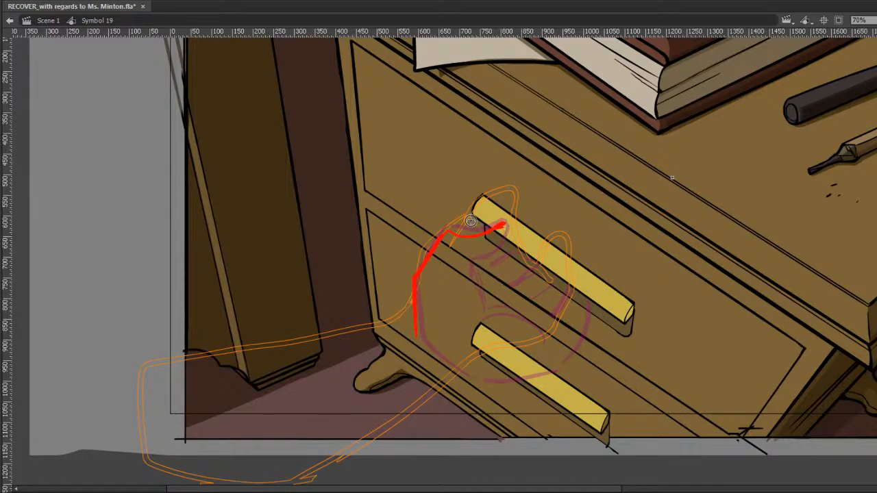
mouse_move(449, 236)
mouse_down()
mouse_move(509, 225)
mouse_move(480, 235)
mouse_move(471, 227)
mouse_move(500, 218)
mouse_move(501, 240)
mouse_move(475, 261)
mouse_move(472, 283)
mouse_move(469, 262)
mouse_move(476, 301)
mouse_up()
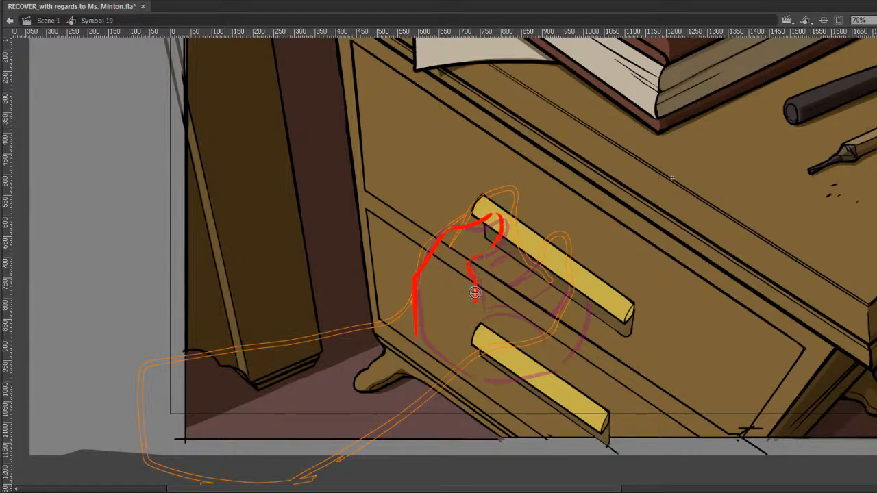
Draw the lower palm crease, the bottom and outer edges of the hand, and the curled fingers on this frame.
drag(443, 359, 528, 329)
mouse_move(442, 349)
mouse_down()
mouse_move(451, 374)
mouse_move(489, 383)
mouse_move(561, 361)
mouse_move(511, 369)
mouse_move(516, 375)
mouse_move(488, 386)
mouse_move(508, 373)
mouse_move(527, 387)
mouse_move(557, 369)
mouse_move(585, 330)
mouse_move(593, 308)
mouse_move(559, 307)
mouse_up()
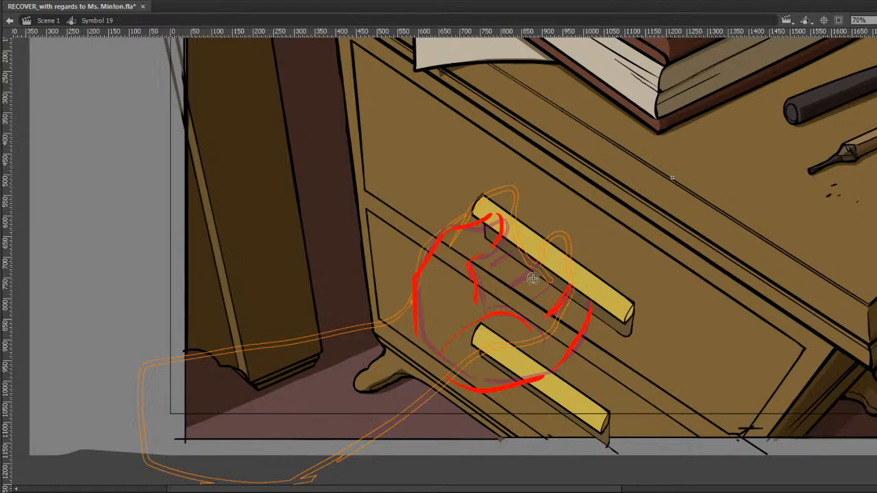
mouse_move(532, 274)
mouse_down()
mouse_move(516, 290)
mouse_move(541, 265)
mouse_move(492, 268)
mouse_up()
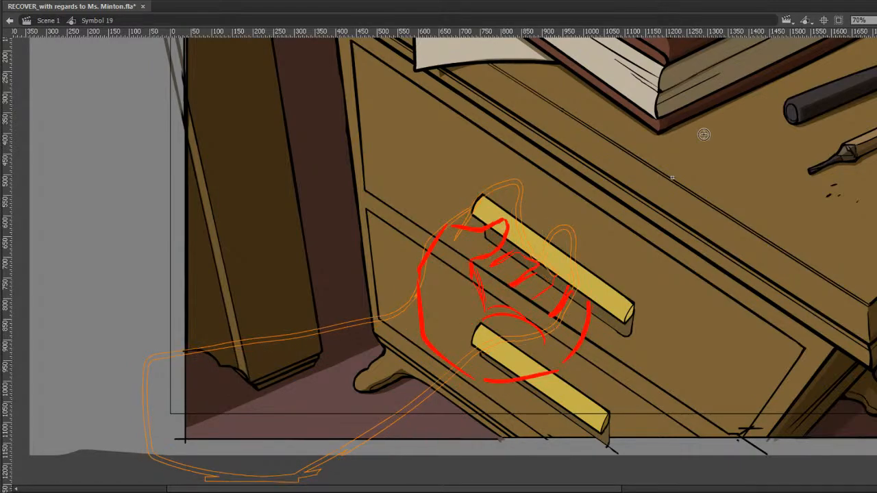
Flip back and forth through the frames to compare the red hand sketches with the opening drawer, and save the file.
key(comma)
key(period)
key(alt+shift+o)
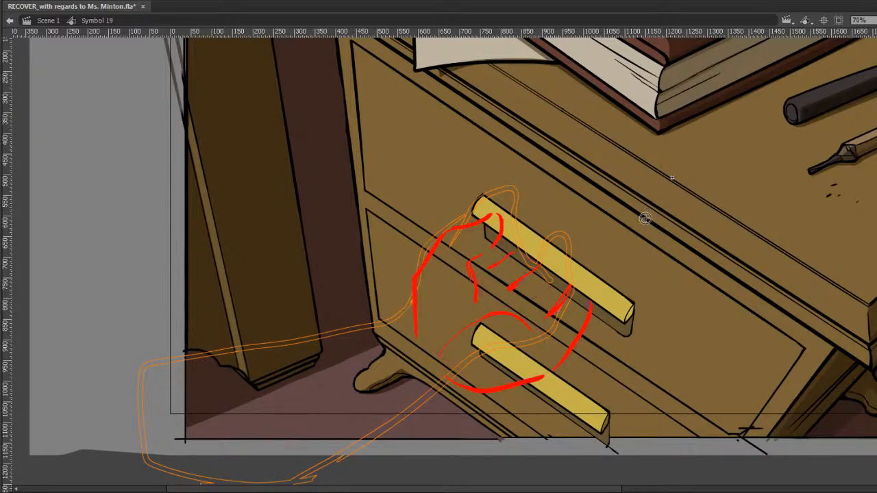
key(period)
key(comma)
key(comma)
key(period)
key(period)
key(period)
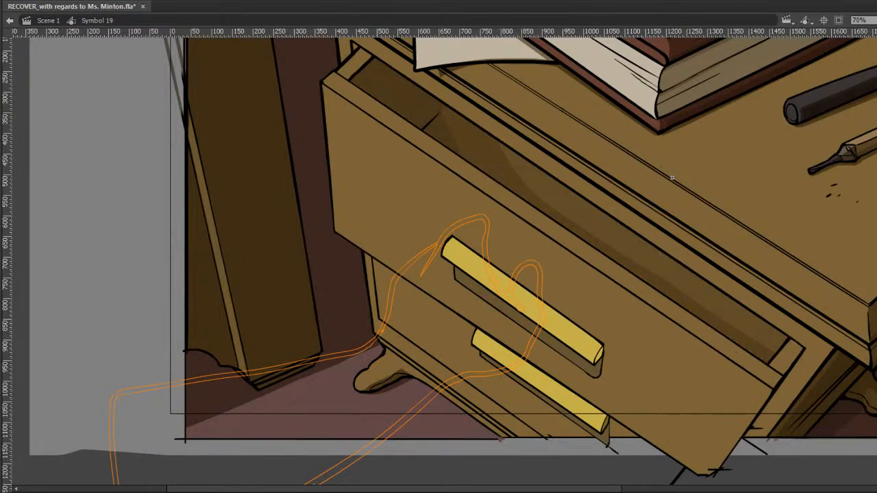
key(comma)
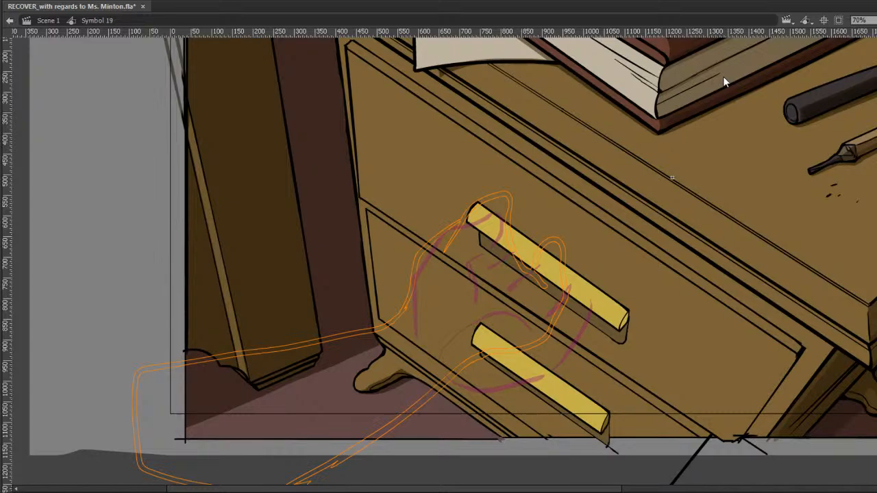
key(period)
key(ctrl+s)
key(comma)
key(.)
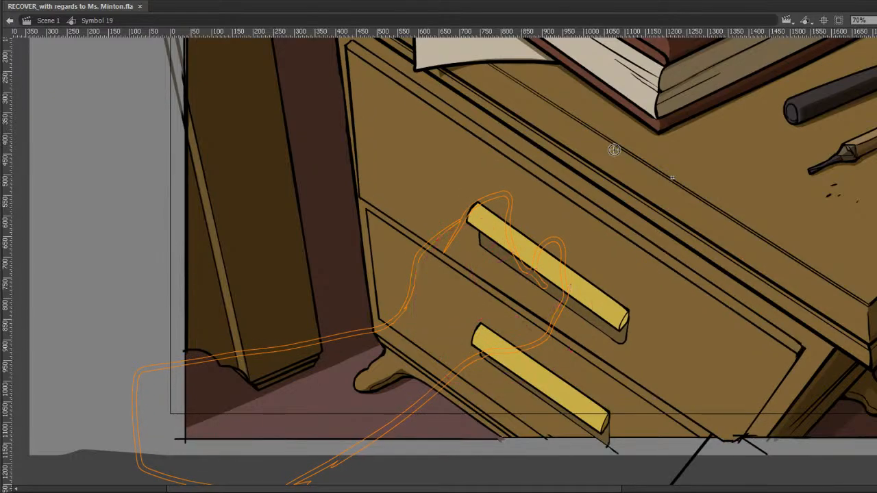
key(.)
key(.)
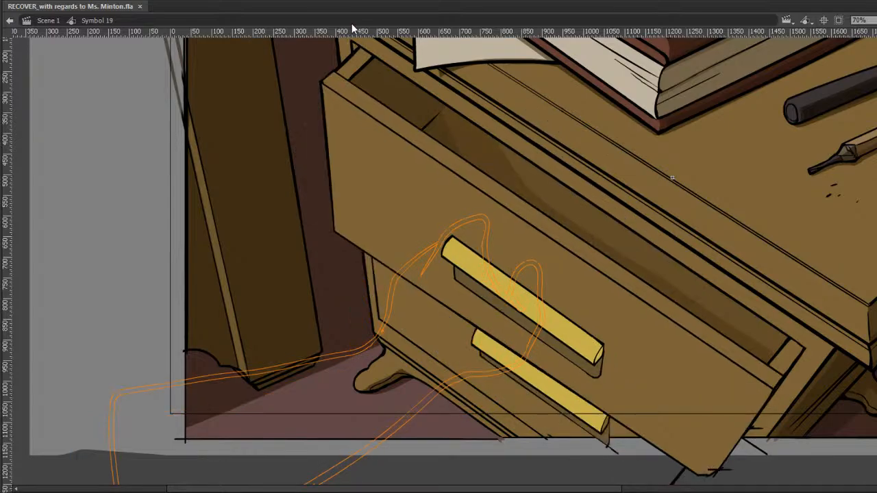
Carry the red hand sketch over to the frame where the drawer starts opening, offset slightly down and left with the handle.
key(.)
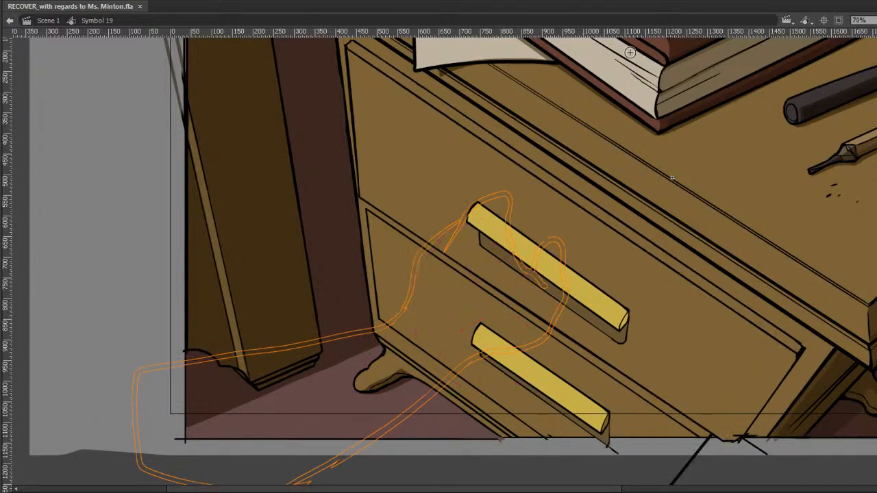
key(.)
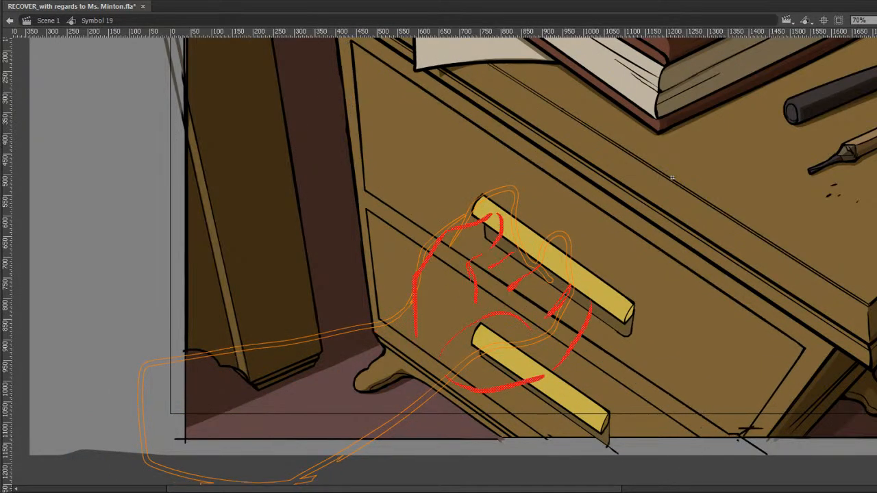
key(.)
click(614, 331)
key(.)
key(.)
key(.)
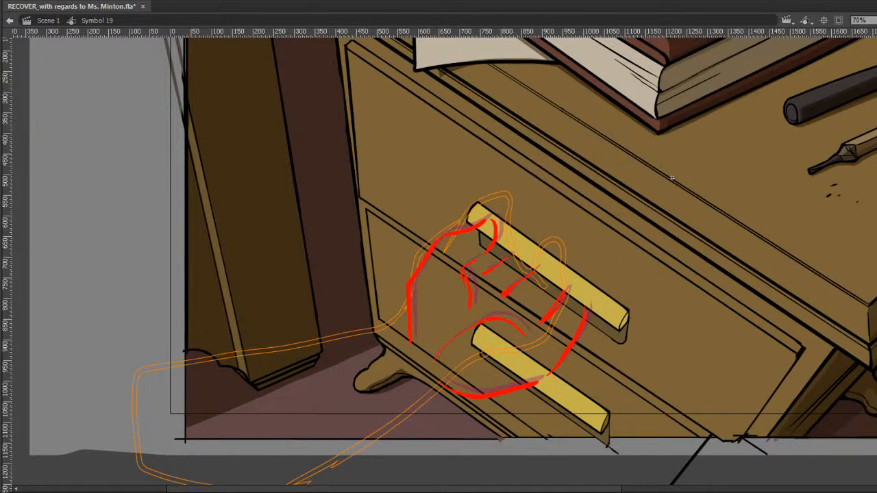
key(.)
key(.)
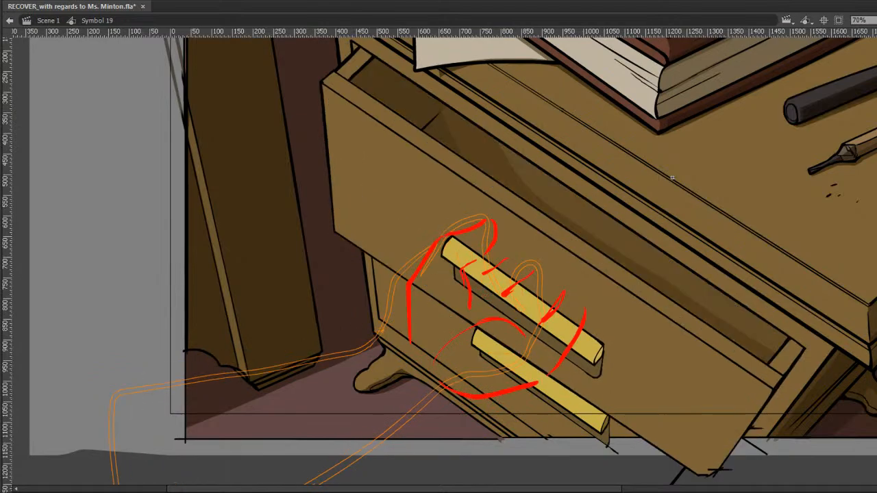
Add a keyframe on the frame with the drawer further open and nudge the red hand down and left onto the handle.
key(F6)
key(shift+Down)
key(shift+Left)
key(shift+Down)
key(shift+Left)
key(shift+Down)
key(shift+Left)
key(shift+Down)
key(shift+Left)
key(shift+Down)
key(shift+Left)
key(shift+Down)
key(shift+Left)
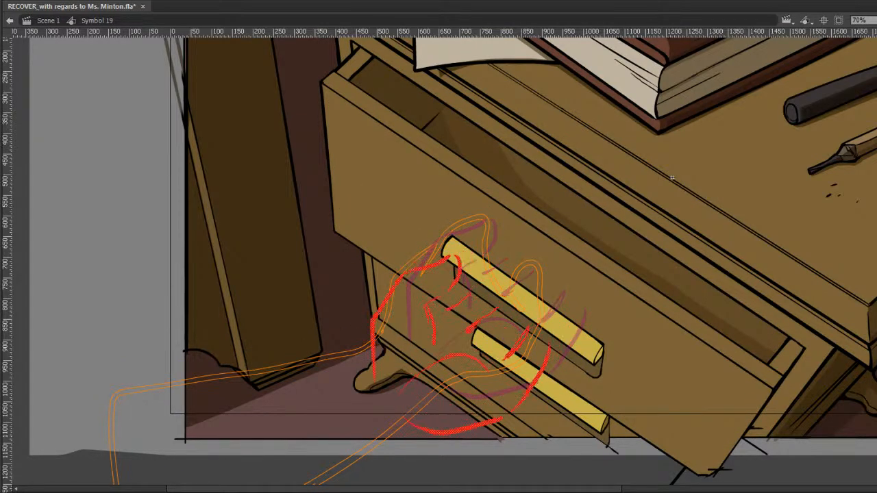
key(shift+Up)
key(shift+Right)
key(.)
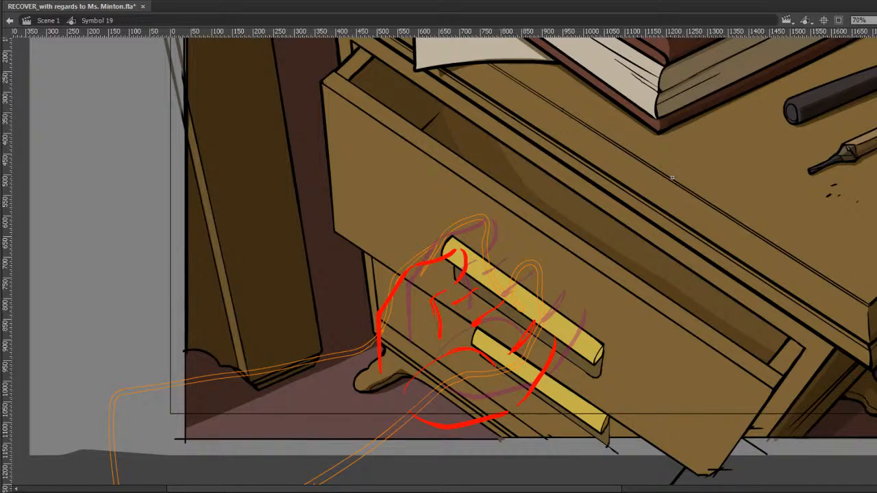
key(period)
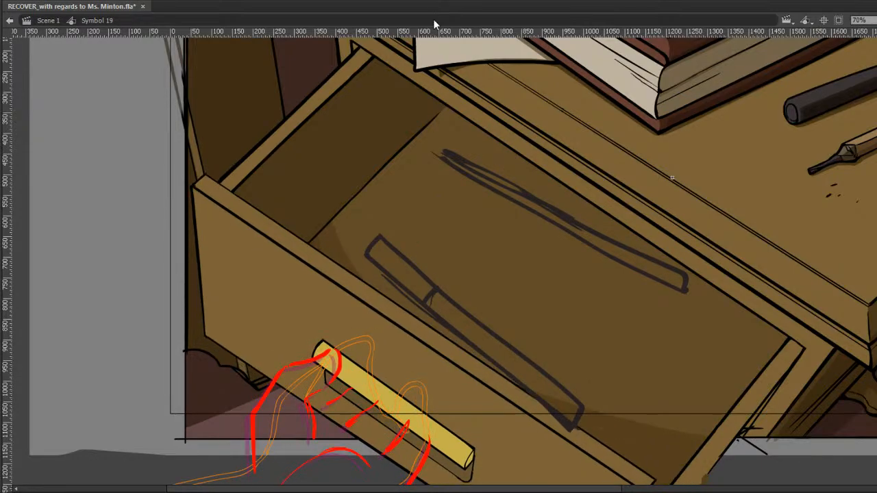
Save the animation file and exit the drawer symbol to the main scene.
drag(564, 67, 453, 141)
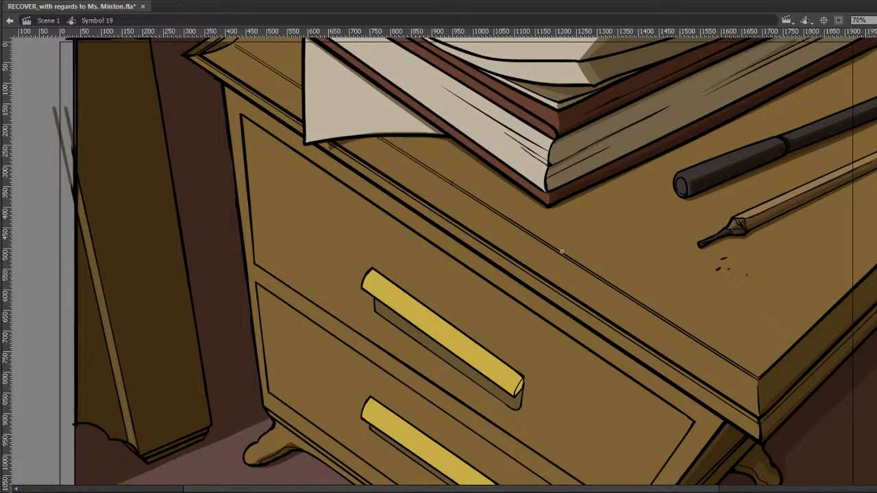
key(ctrl+s)
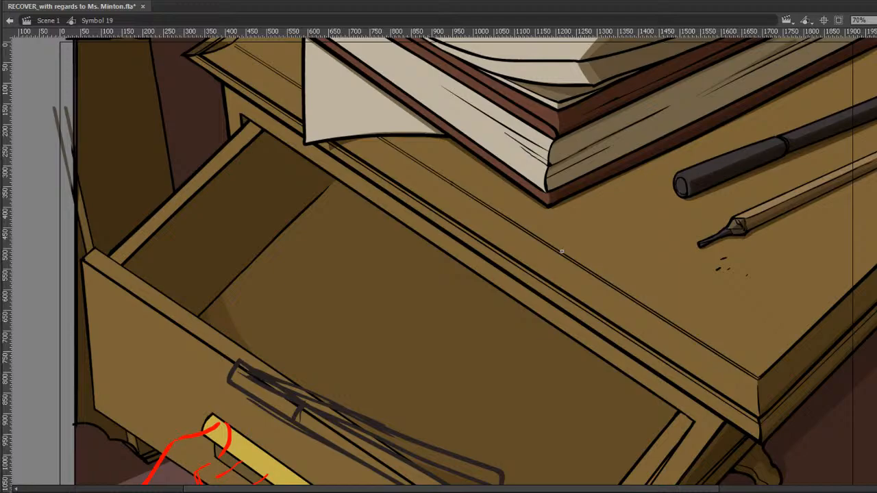
key(ctrl+s)
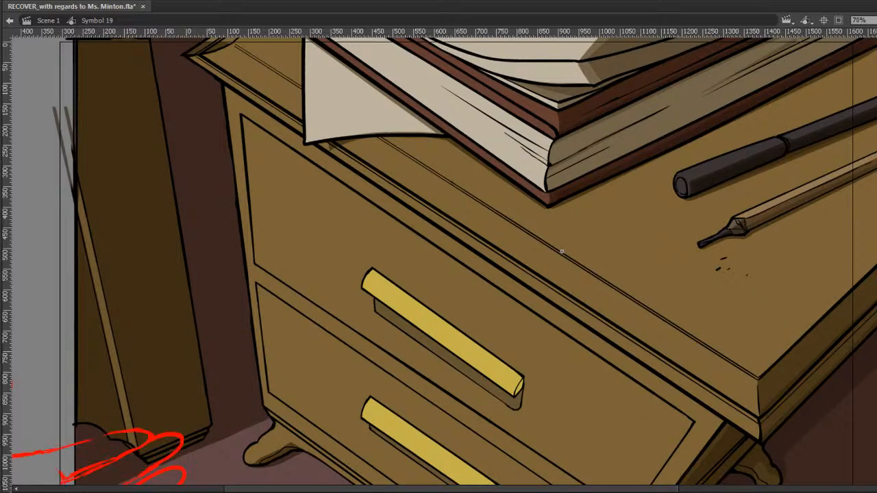
click(10, 20)
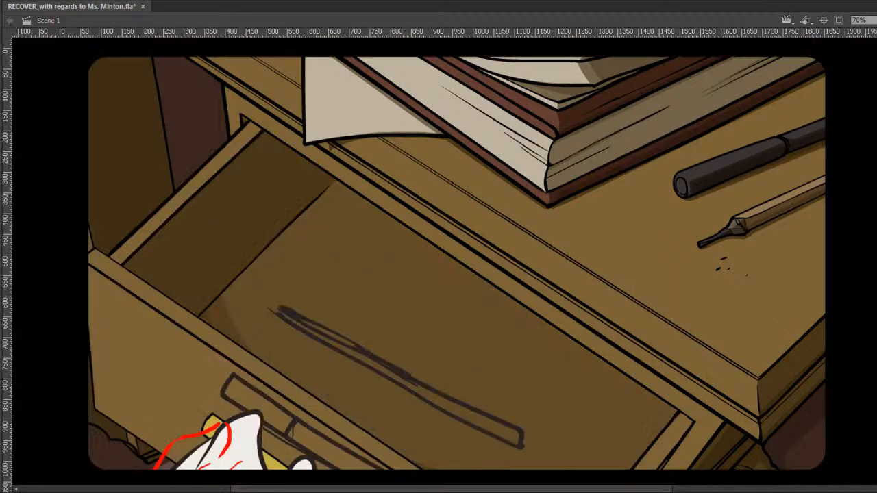
Scale down the drawer shot symbol in the main scene with Free Transform.
key(q)
drag(787, 61, 519, 165)
drag(782, 96, 725, 113)
click(873, 21)
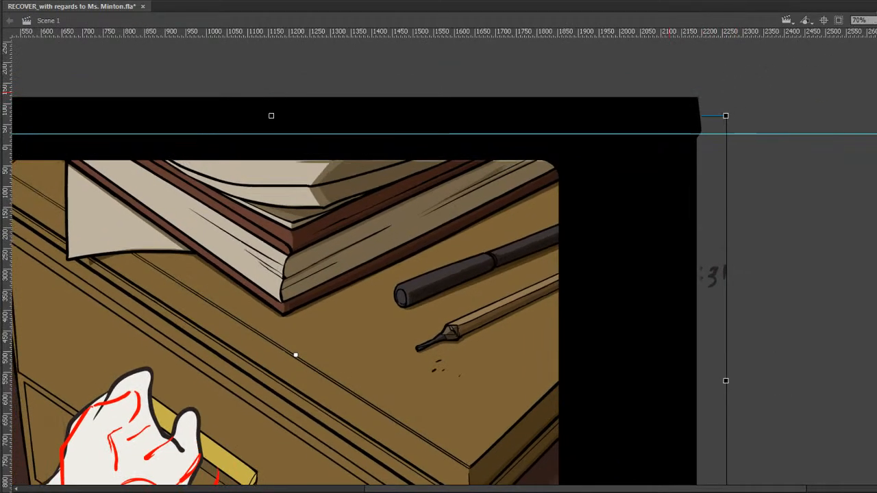
click(852, 56)
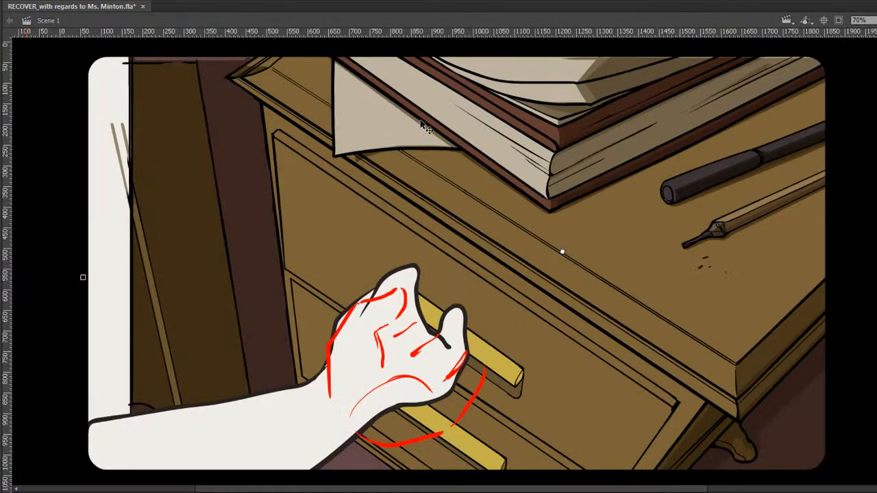
Enlarge the drawer shot symbol slightly, nudge it left so it fills the rounded frame, play the shot and save the file.
key(ctrl+minus)
mouse_move(724, 139)
mouse_down()
mouse_move(752, 124)
mouse_move(738, 132)
mouse_up()
key(shift+Left)
key(shift+Left)
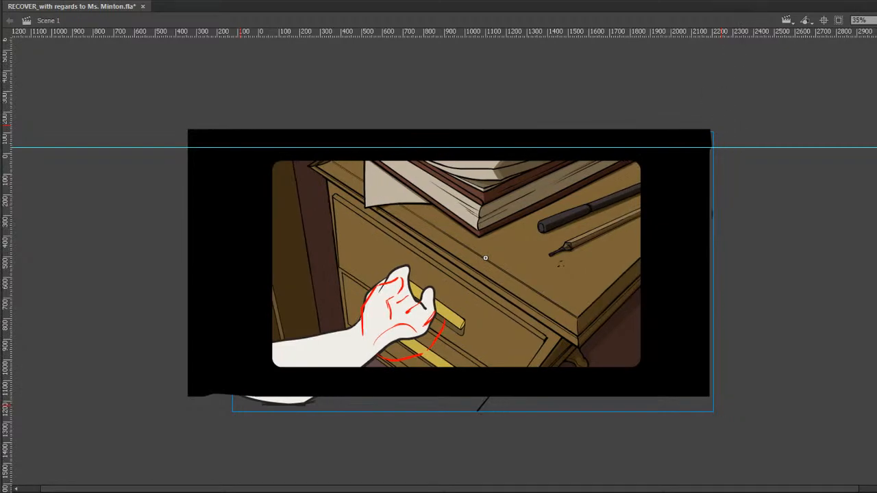
key(ctrl+equal)
key(Return)
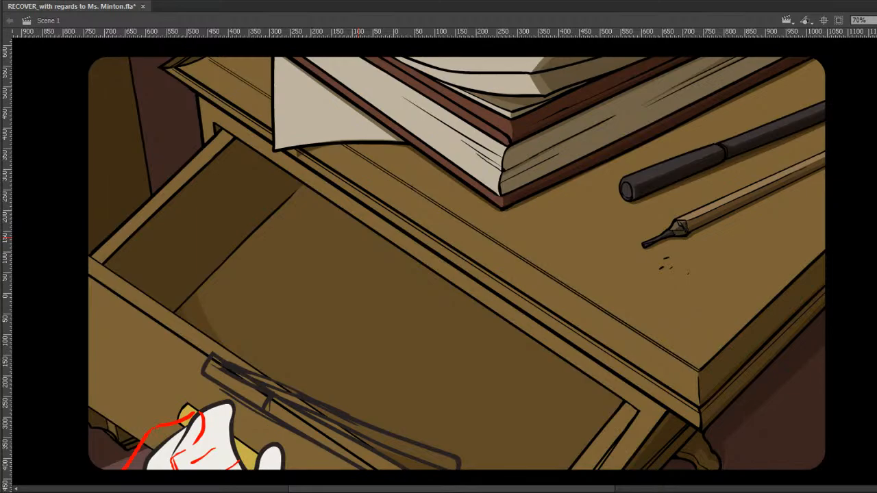
key(ctrl+s)
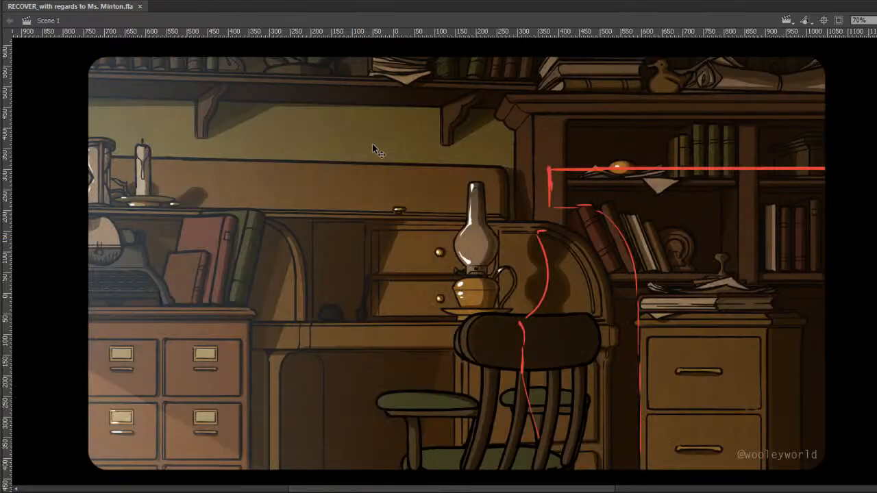
Open the room symbol in the office shot, pick out the colour overlay covering the artwork, and return to the drawer shot.
double_click(457, 195)
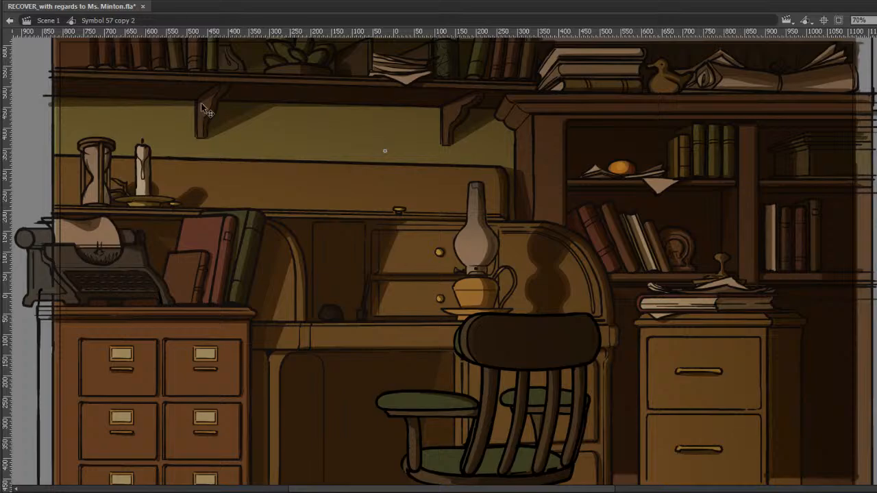
drag(212, 120, 591, 219)
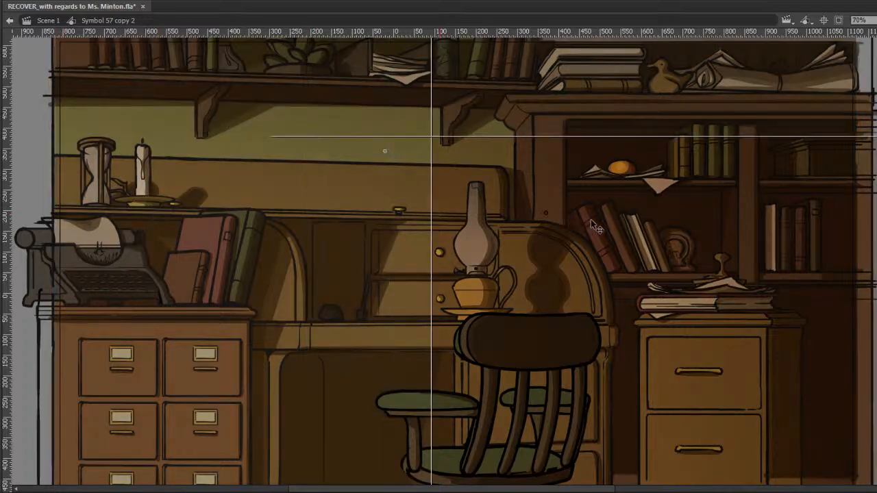
key(ctrl+z)
mouse_move(207, 182)
mouse_down()
mouse_move(447, 199)
mouse_move(166, 271)
mouse_move(156, 283)
mouse_move(246, 213)
mouse_up()
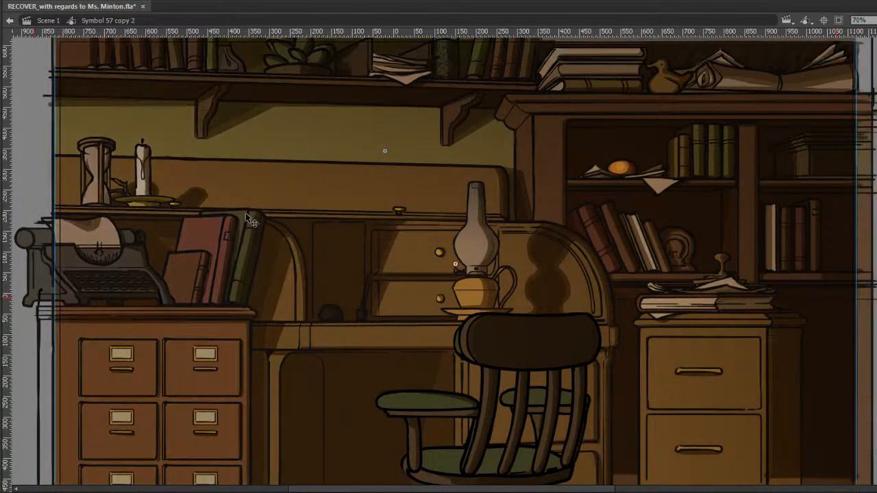
click(9, 20)
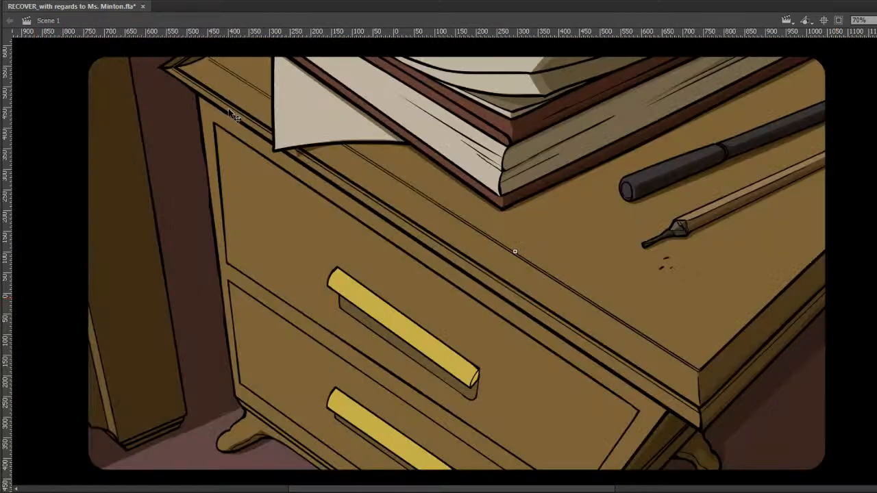
Place the colour overlay inside the drawer symbol and enlarge it with Free Transform to the size of the background artwork.
double_click(515, 252)
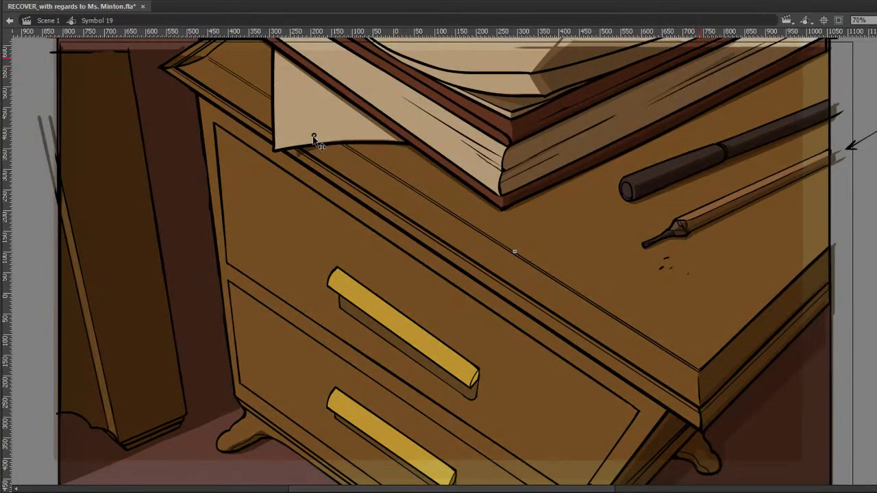
click(318, 145)
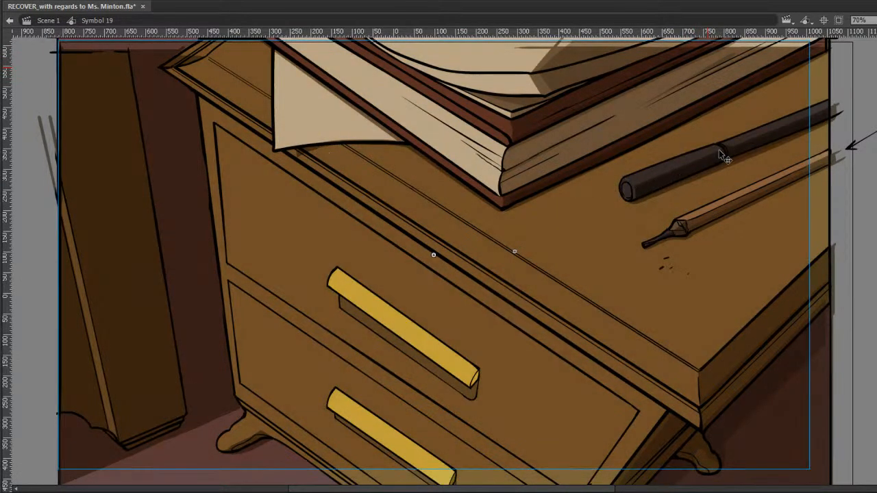
key(ctrl+minus)
key(q)
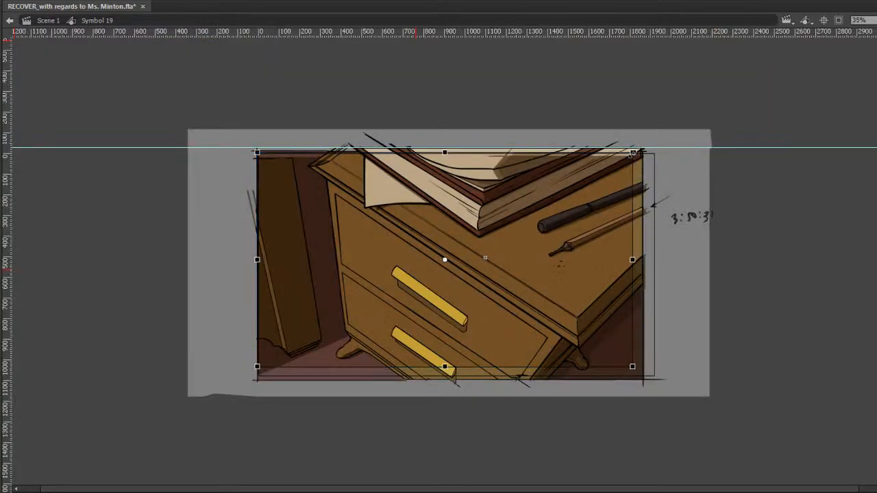
drag(647, 145, 649, 143)
Nudge the colour overlay right and down until it covers the drawer artwork, and exit to the main scene.
key(v)
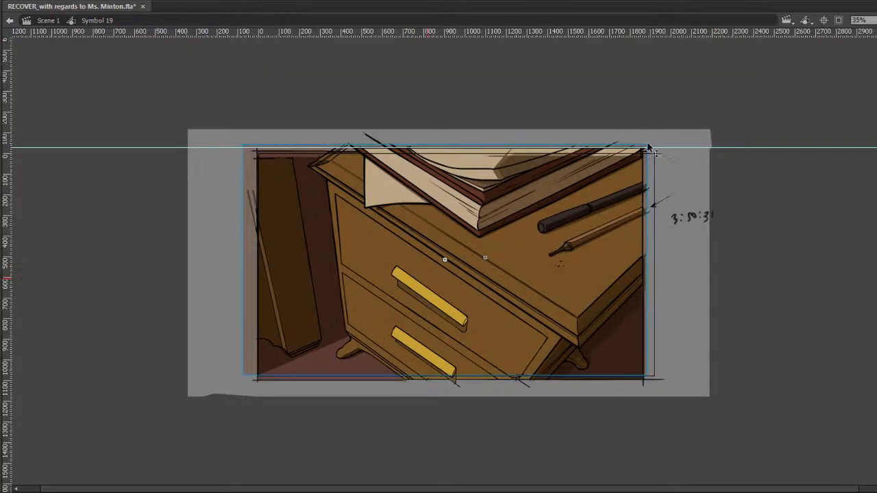
key(shift+Right)
key(shift+Down)
key(shift+Up)
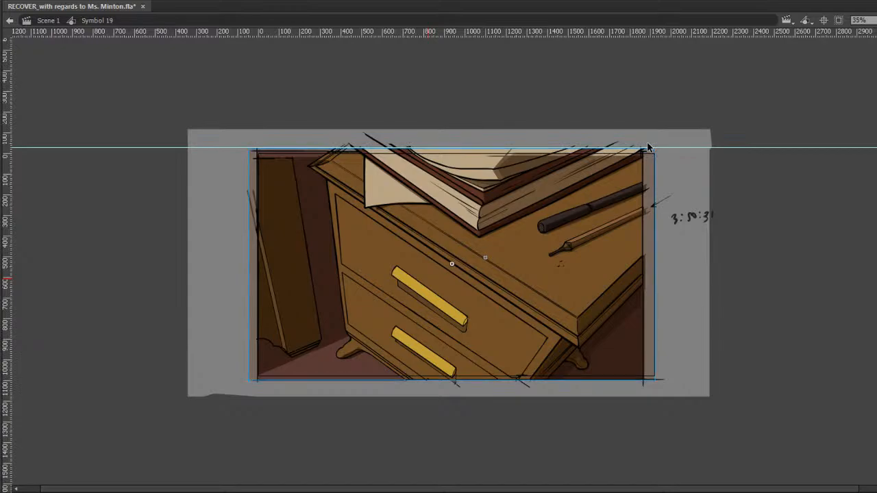
key(shift+Right)
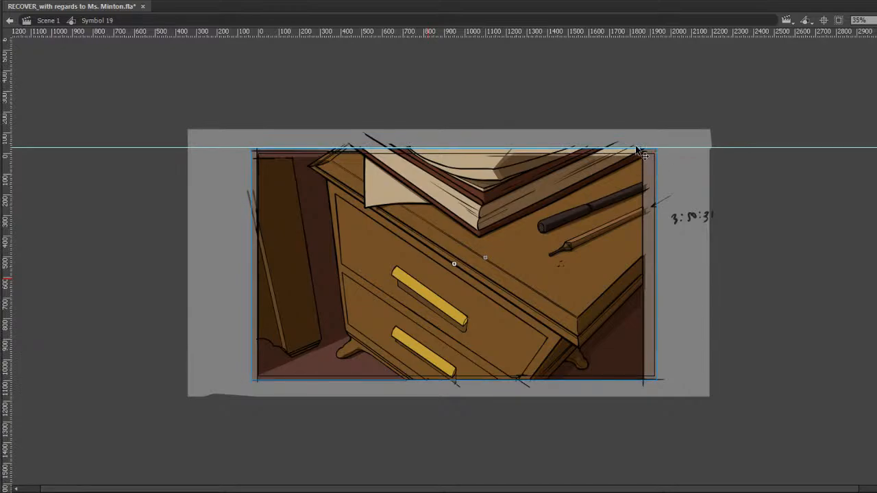
click(482, 111)
double_click(327, 76)
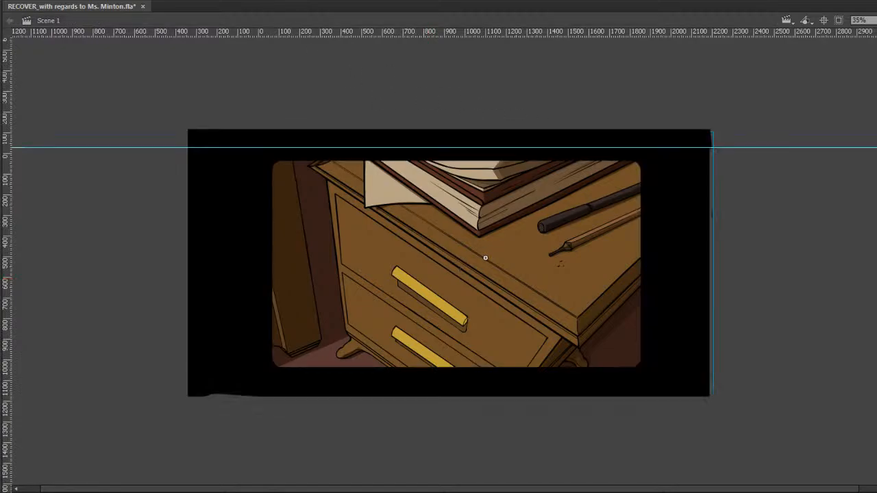
Open the office shot's room symbol again, pick out another overlay covering the artwork, and return to the drawer shot.
click(395, 60)
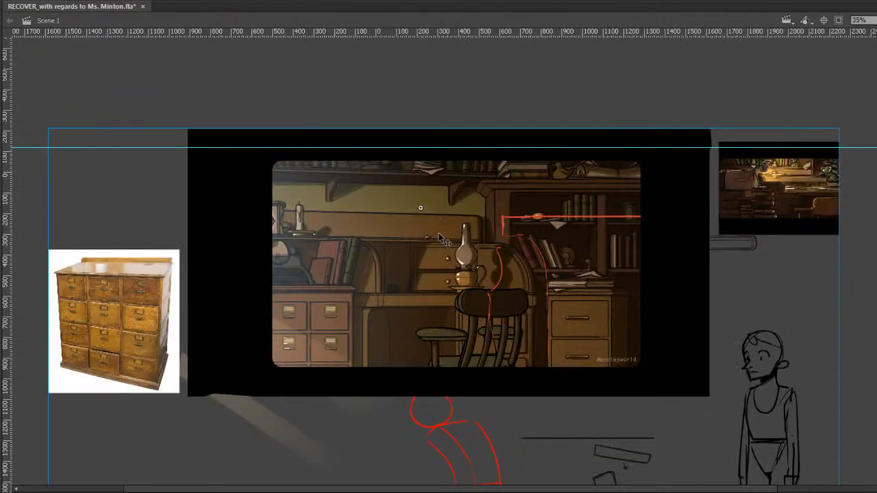
double_click(408, 259)
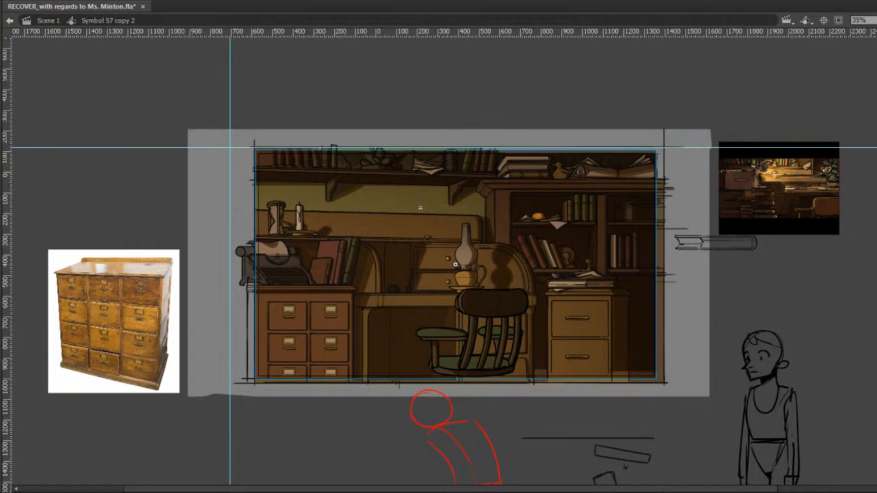
key(Escape)
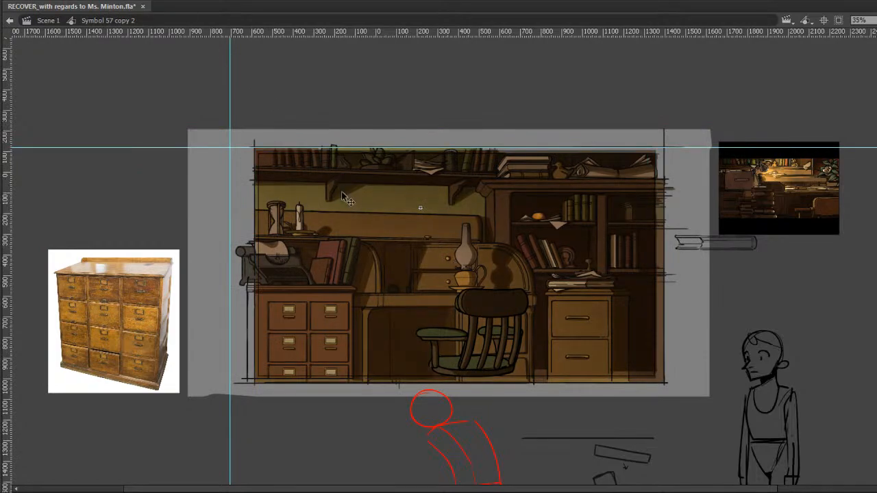
click(343, 189)
double_click(339, 81)
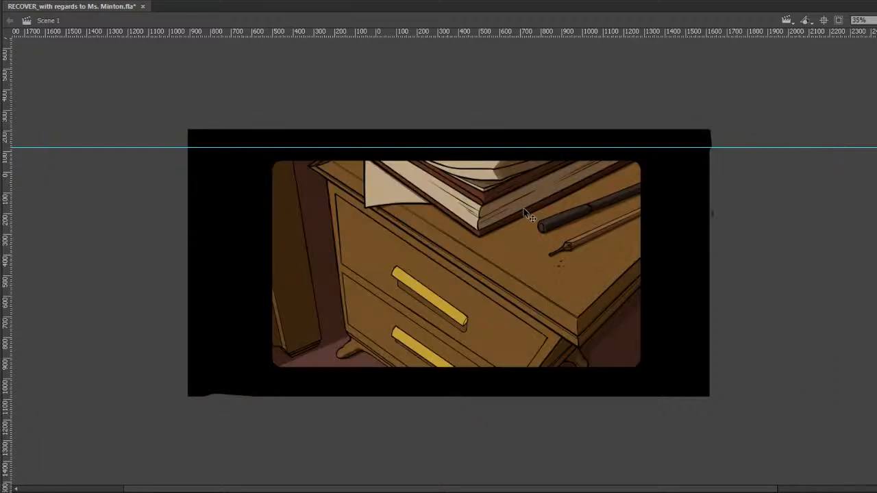
Place the copied overlay inside the drawer symbol and enlarge it with Free Transform until it covers the whole artwork.
key(ctrl+e)
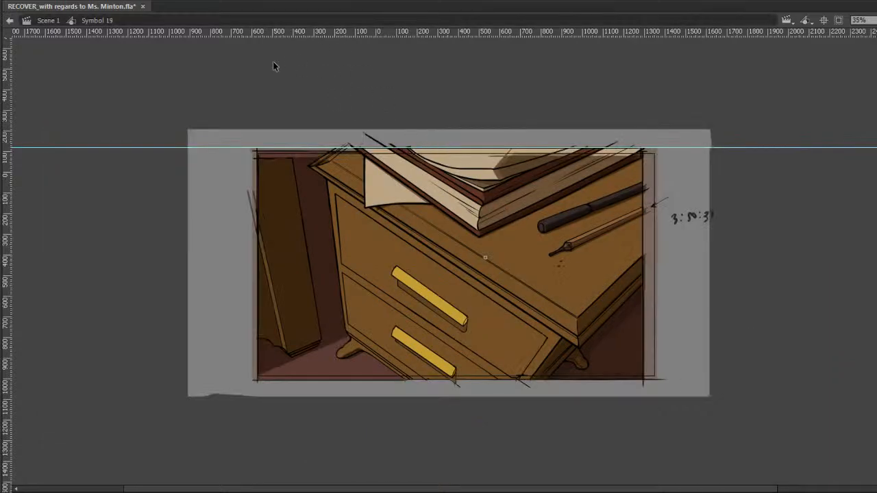
click(455, 264)
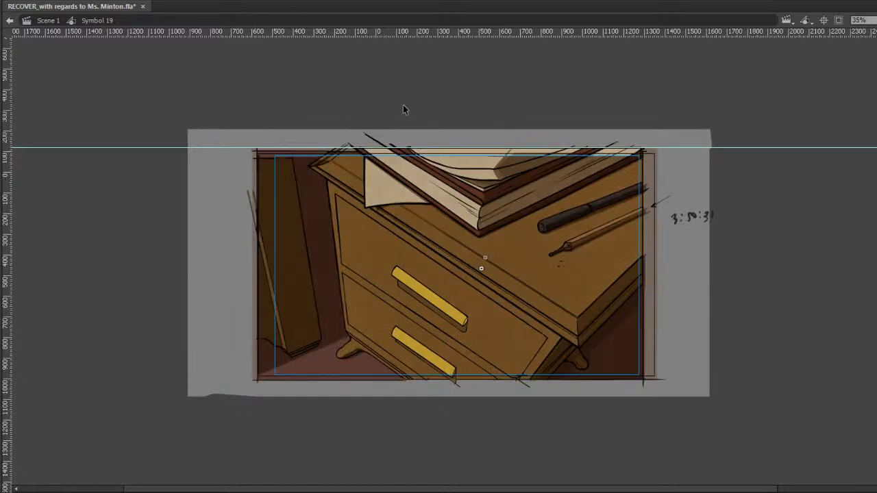
click(647, 149)
drag(637, 158, 658, 144)
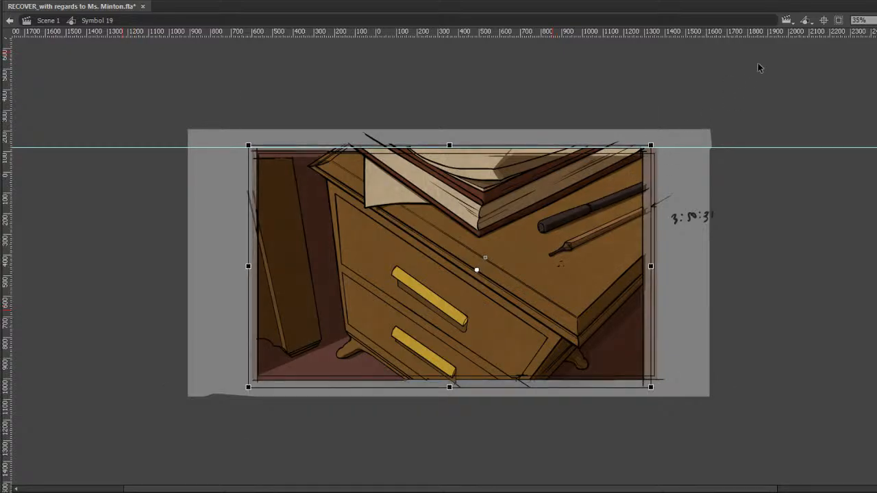
click(759, 67)
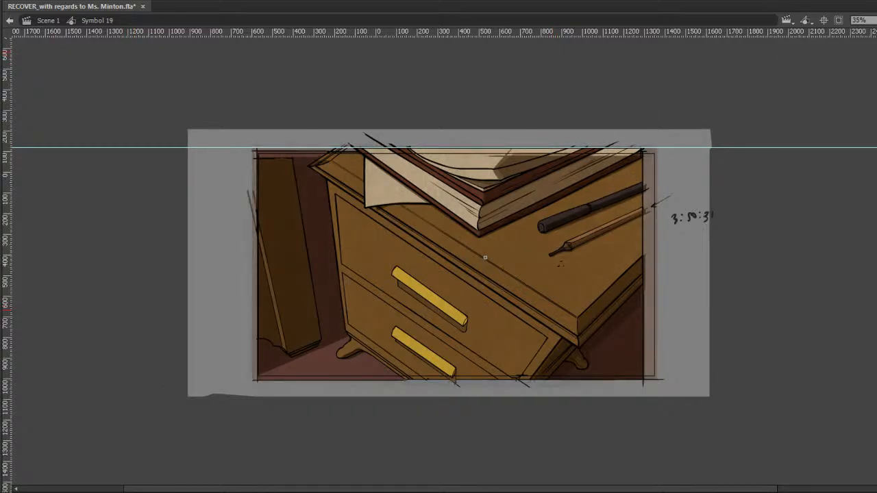
Save the file and exit the drawer symbol to the main scene.
key(ctrl+equal)
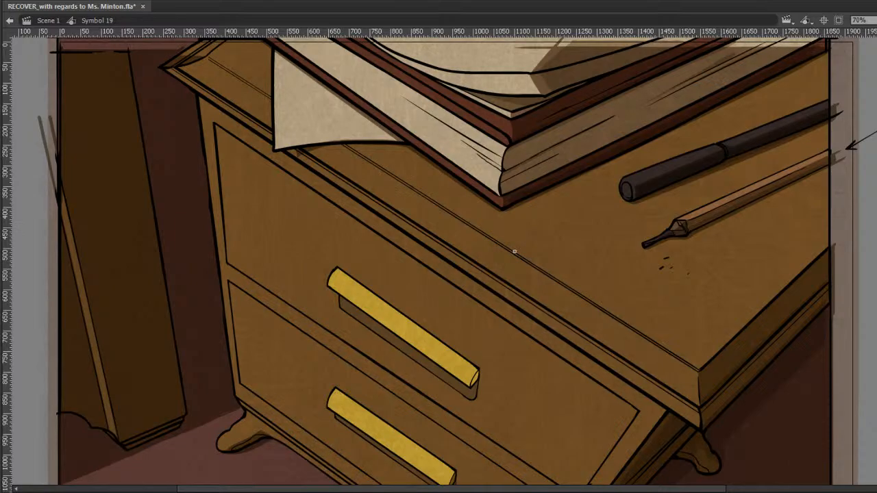
key(ctrl+s)
key(ctrl+s)
click(10, 22)
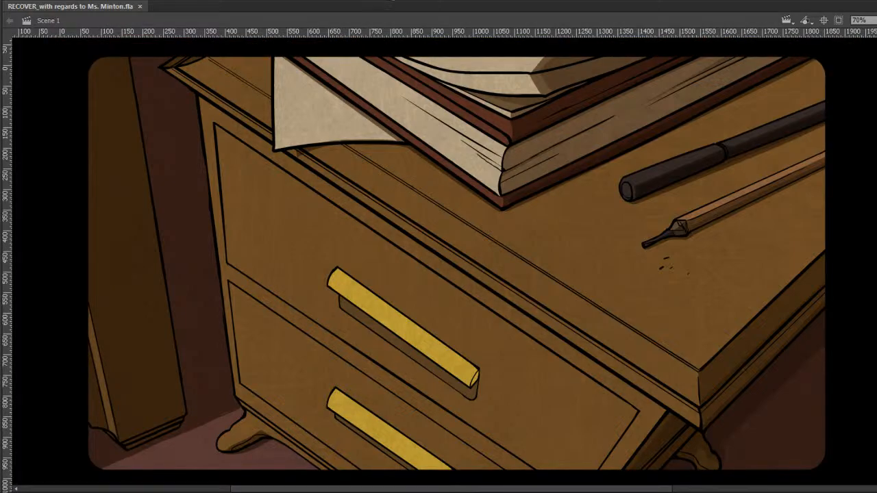
Step back and forth between the office and drawer shots to compare their colouring.
key(comma)
key(period)
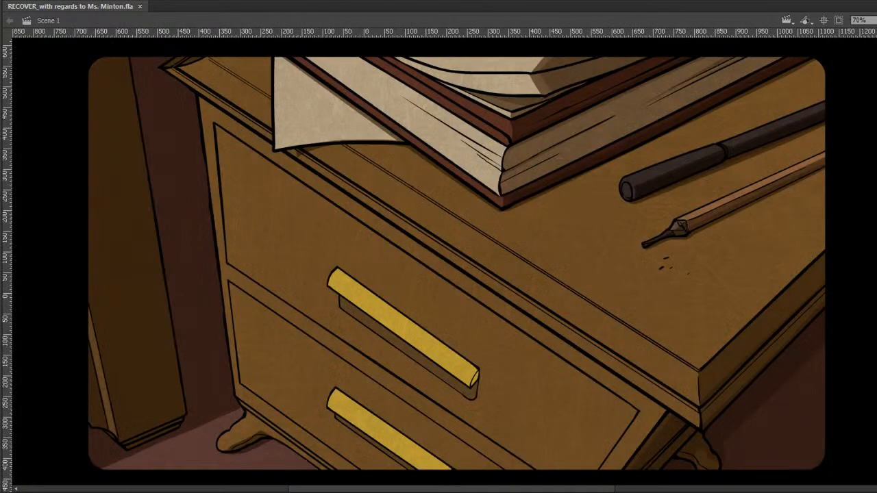
key(comma)
key(period)
key(comma)
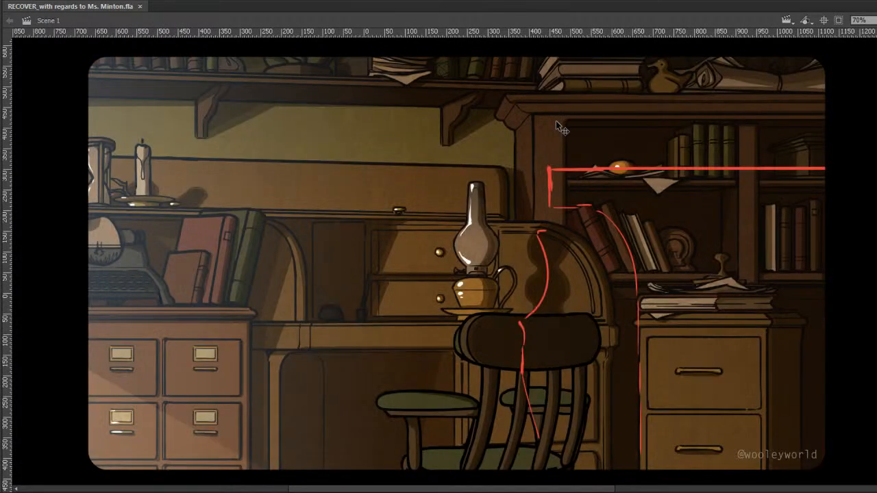
key(period)
key(comma)
Open the office shot's room symbol and examine how its overlays affect the colours of the artwork.
double_click(306, 91)
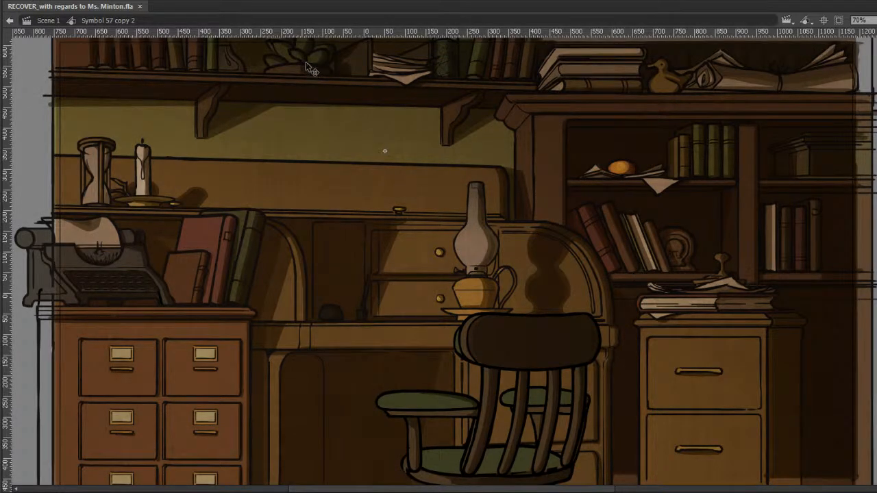
key(comma)
key(period)
key(F6)
click(386, 151)
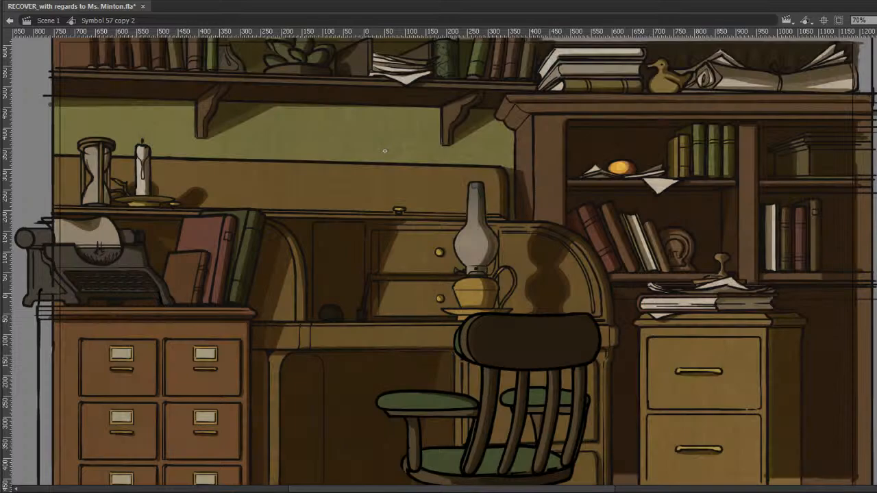
key(comma)
key(period)
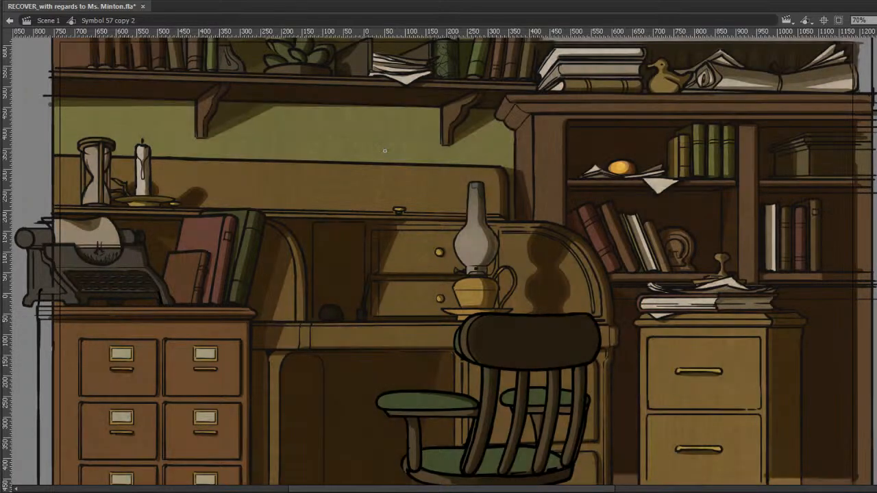
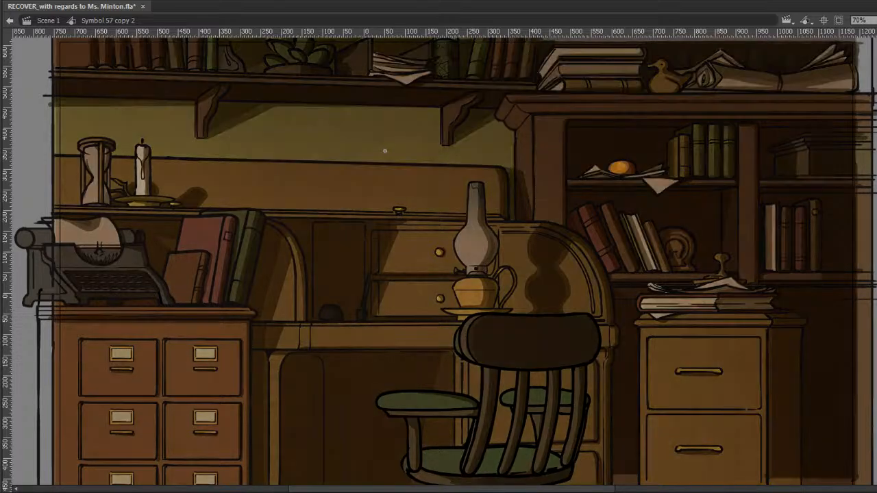
Pick out the room symbol's shading overlay, exit to the main scene, and return to the drawer shot.
click(228, 83)
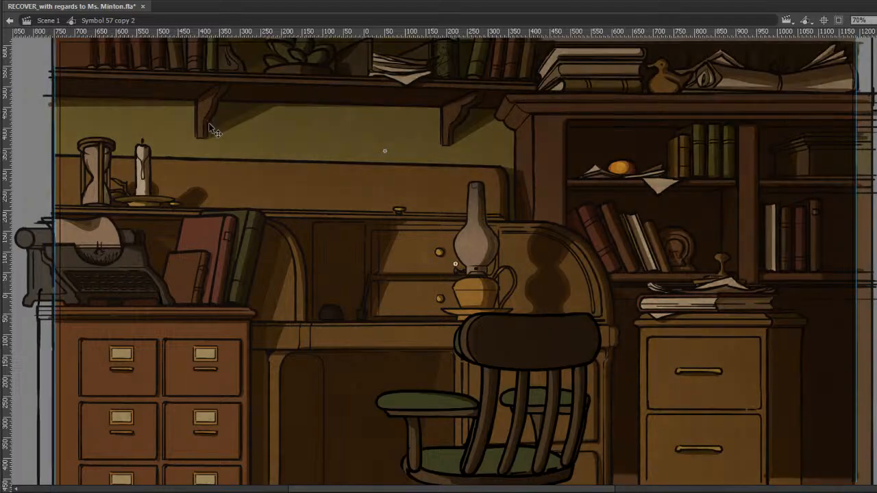
double_click(191, 120)
double_click(31, 65)
click(9, 20)
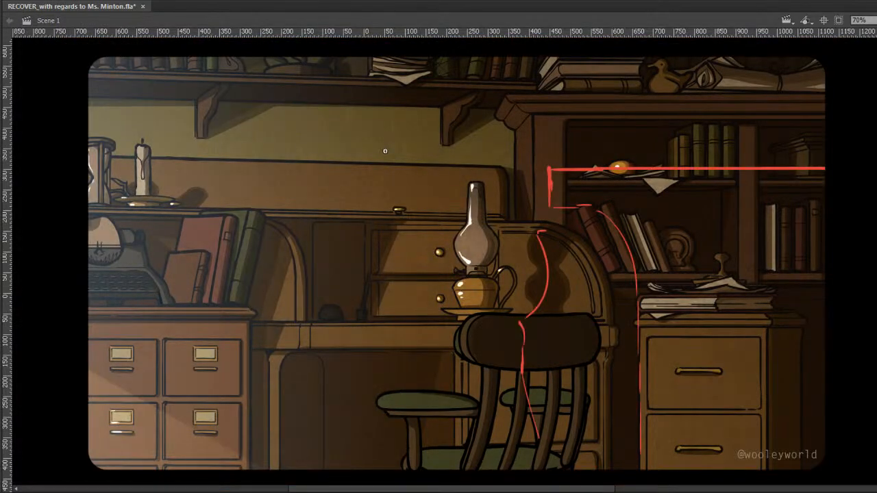
key(period)
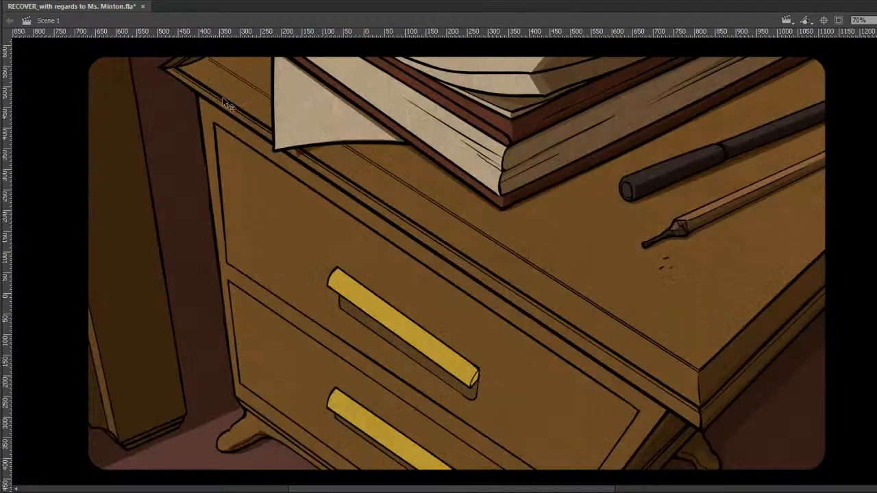
key(comma)
key(period)
Paste the shading overlay inside the drawer symbol, align it with the artwork, and enlarge it to cover the full frame.
double_click(373, 171)
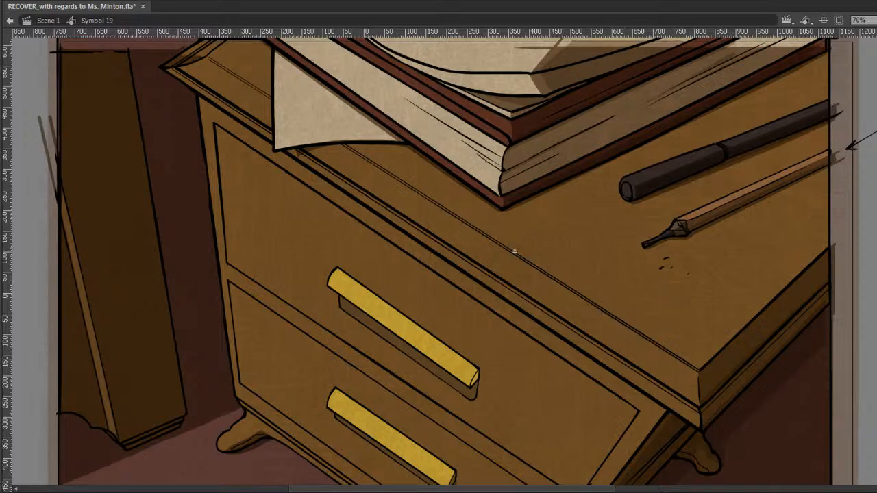
key(ctrl+shift+v)
key(ctrl+minus)
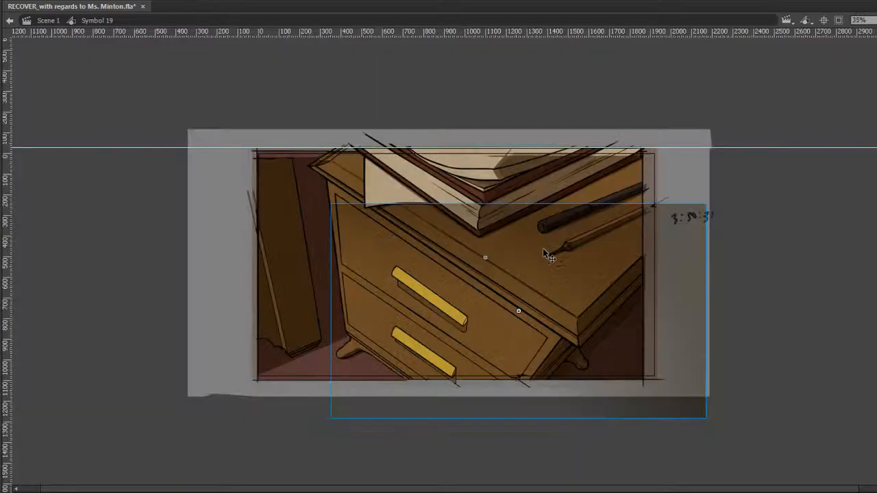
drag(543, 251, 475, 202)
key(q)
drag(642, 159, 658, 151)
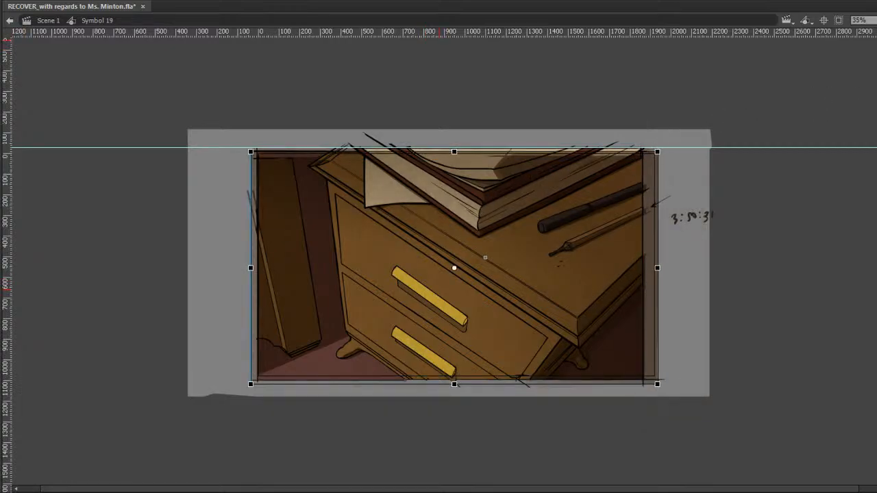
key(ctrl+equal)
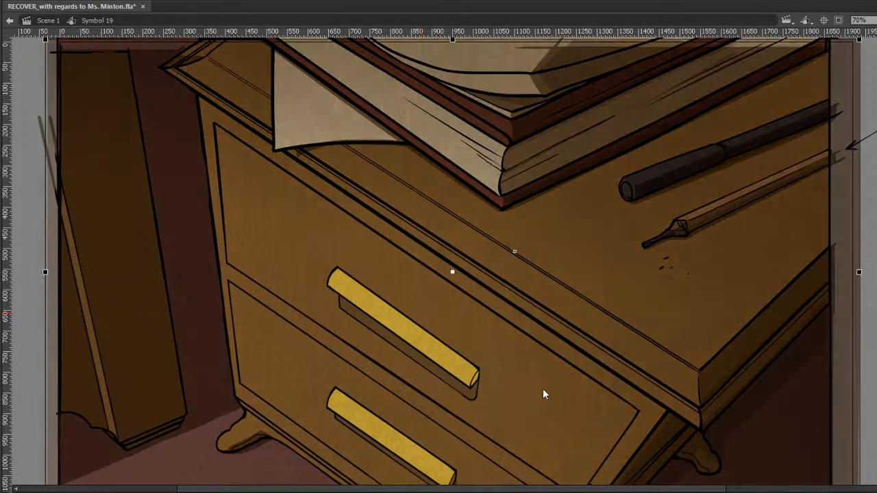
Open the shading overlay inside the drawer symbol and enter its right-edge gradient symbol with the fill deselected.
double_click(529, 242)
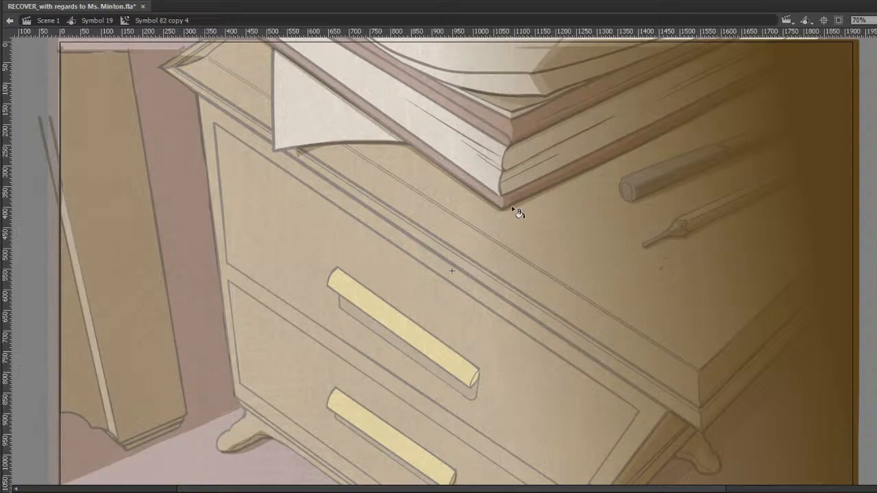
click(171, 1)
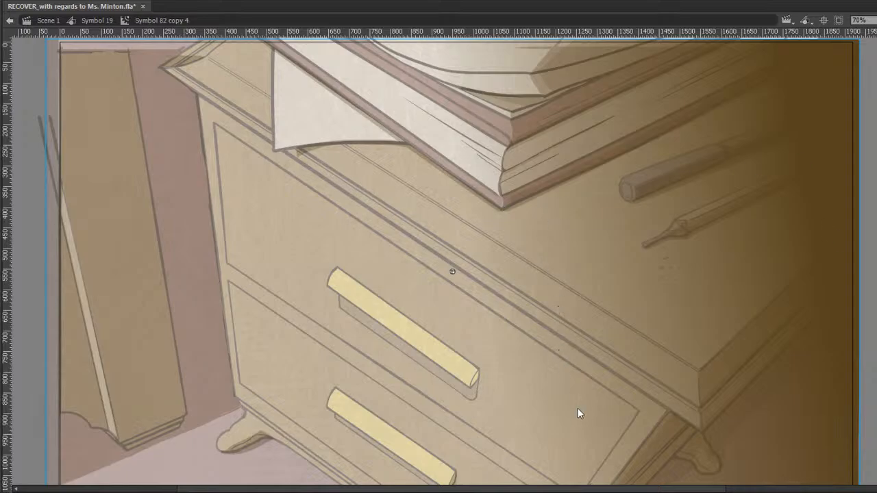
click(178, 1)
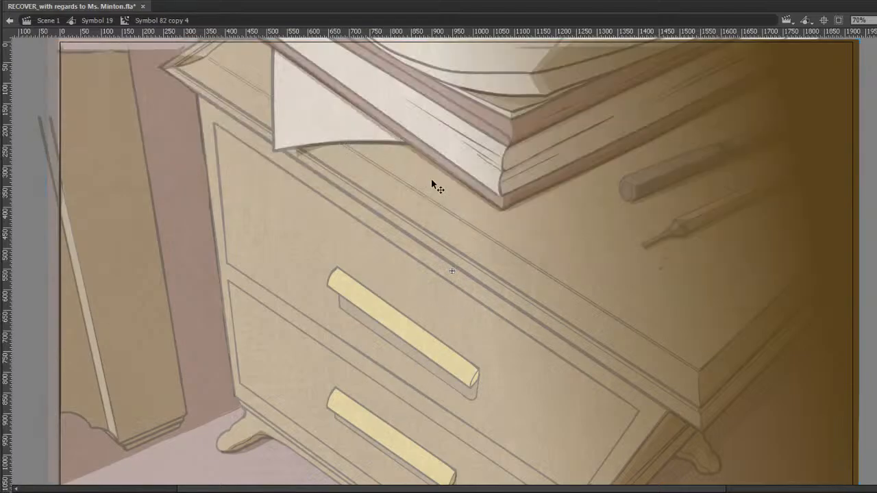
double_click(431, 178)
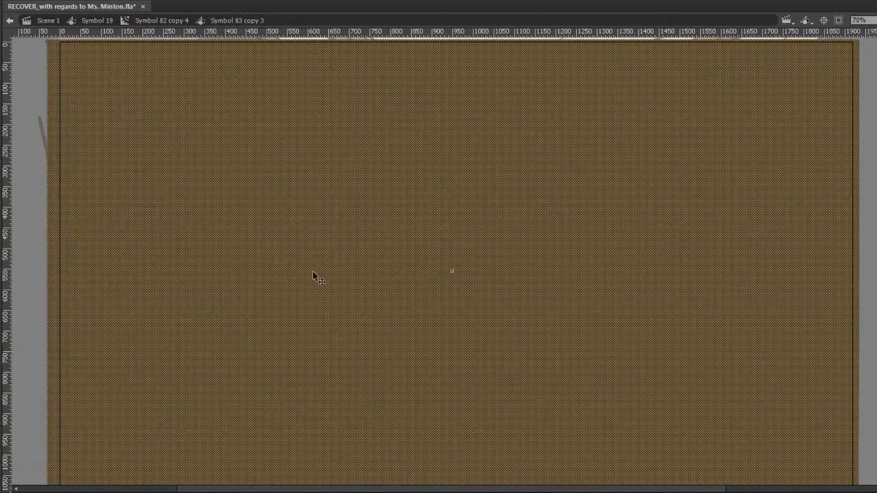
click(34, 224)
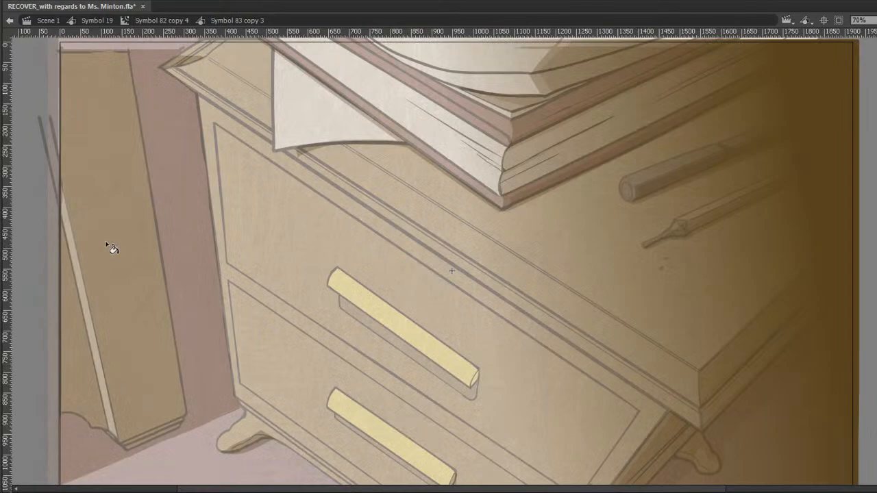
Refill the side gradient with the Paint Bucket so the brown shading fades inward from the artwork's right edge, and exit its symbol.
click(508, 286)
key(ctrl+z)
drag(562, 307, 760, 270)
key(ctrl+z)
drag(554, 276, 873, 226)
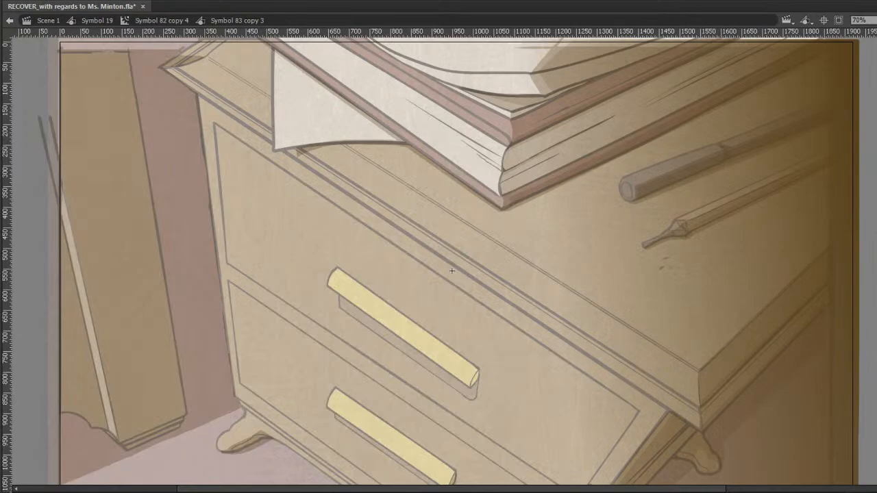
mouse_move(609, 294)
mouse_down()
mouse_move(753, 289)
mouse_move(817, 273)
mouse_up()
key(v)
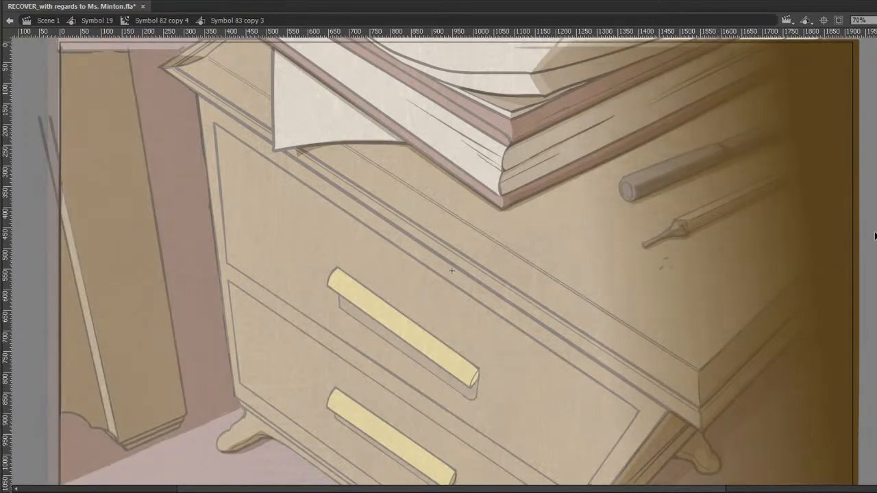
double_click(875, 235)
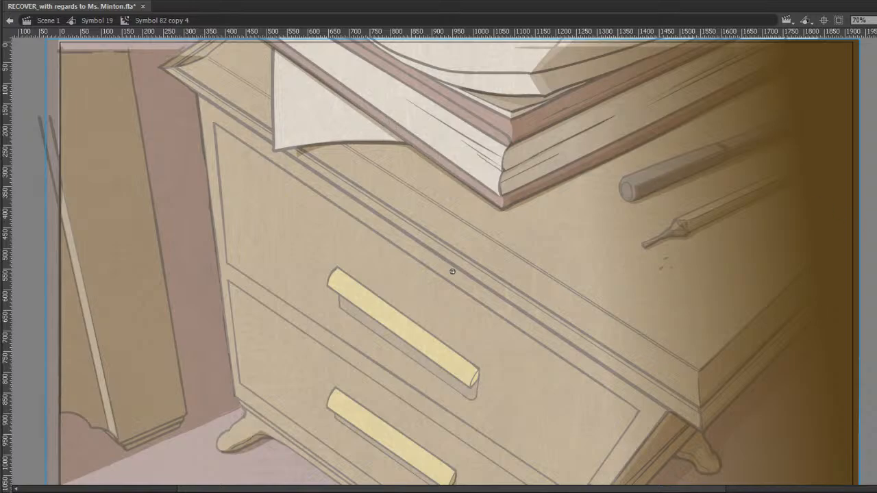
Refill the overlay's top gradient so the brown shading falls diagonally from the artwork's upper-right corner, and exit its symbol.
double_click(341, 117)
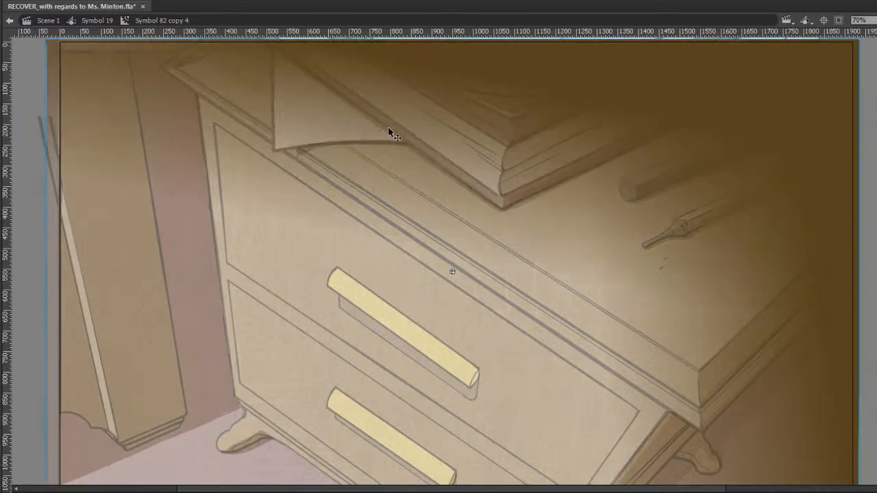
key(k)
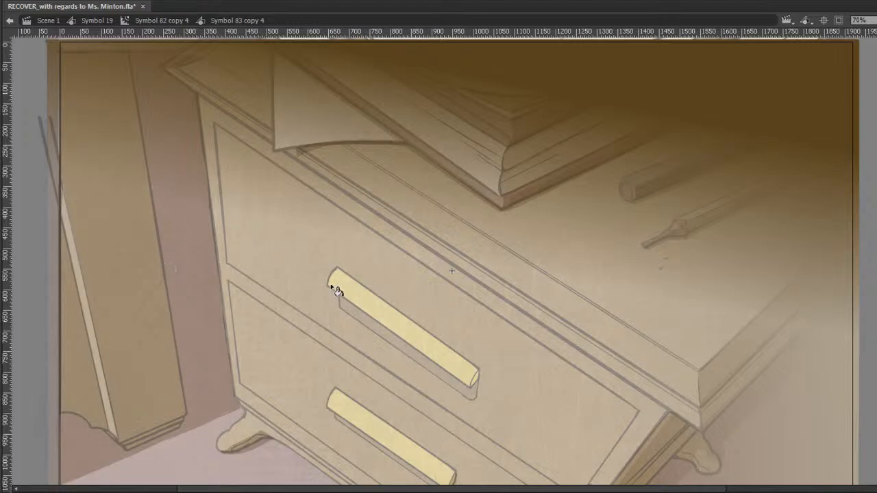
drag(334, 290, 377, 65)
key(v)
mouse_move(423, 253)
mouse_down()
mouse_move(503, 50)
mouse_move(538, 3)
mouse_move(570, 1)
mouse_up()
mouse_move(364, 183)
mouse_down()
mouse_move(403, 109)
mouse_move(407, 53)
mouse_up()
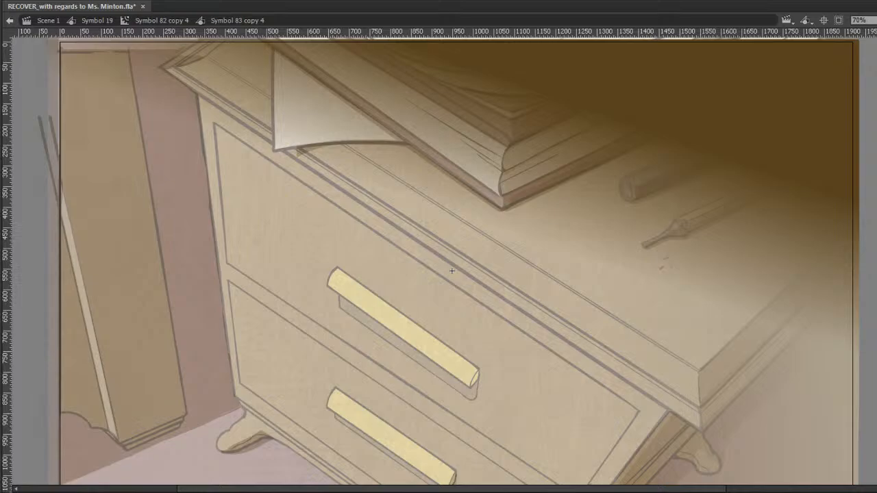
click(11, 22)
key(Escape)
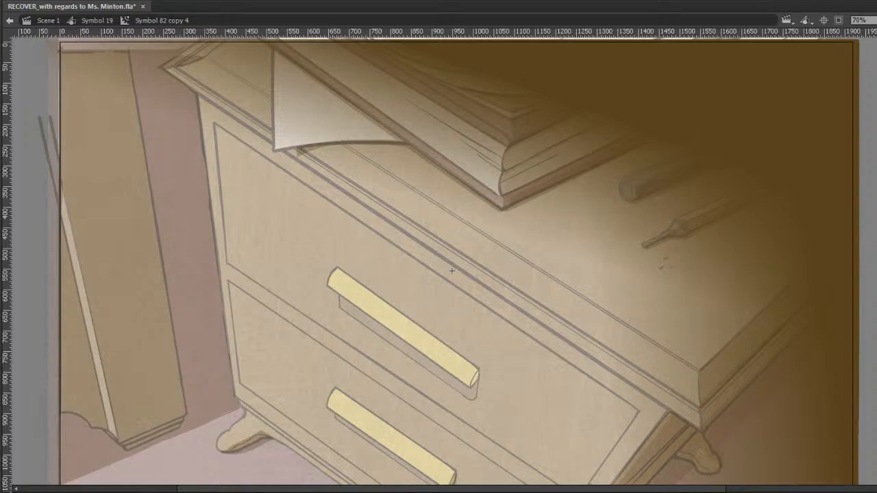
Save the file, exit the shading overlay, and compare the drawer artwork with and without it.
key(ctrl+s)
click(9, 20)
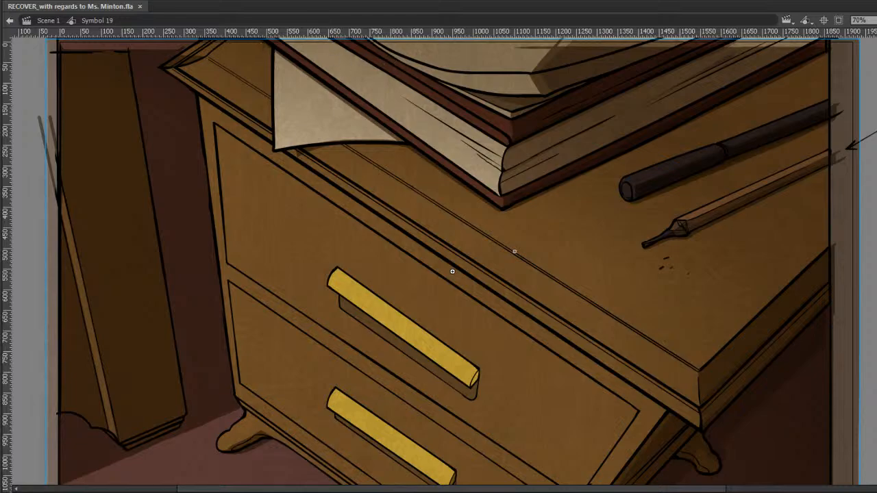
key(Delete)
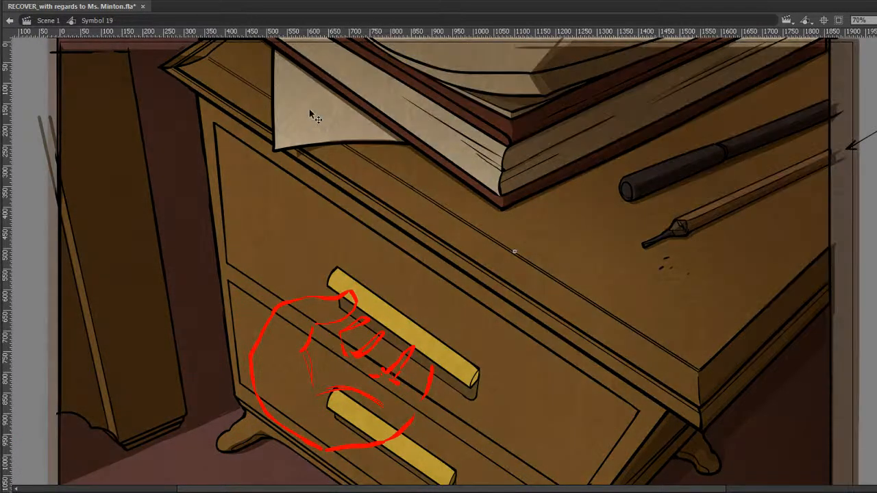
drag(493, 162, 484, 188)
key(ctrl+z)
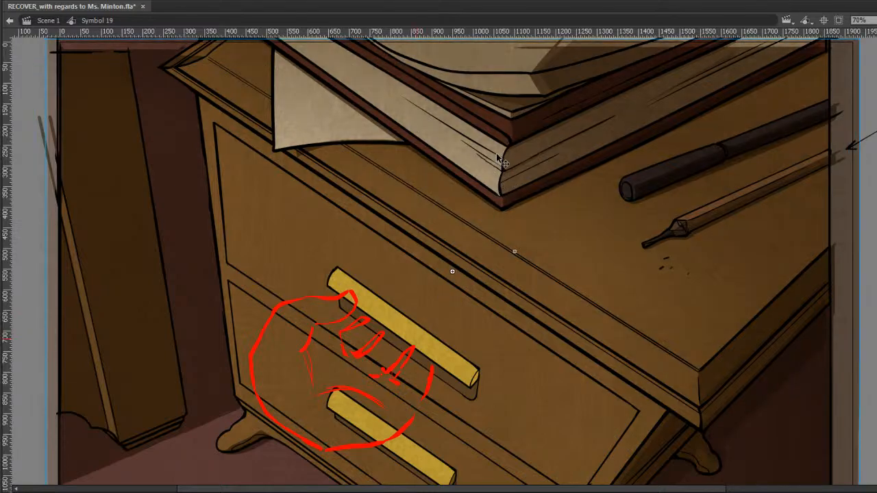
key(Delete)
key(ctrl+z)
key(Delete)
key(ctrl+z)
Refill the shading overlay's top gradient so the brown falls at a shallower diagonal across the upper-right corner, and return to the drawer symbol.
double_click(583, 149)
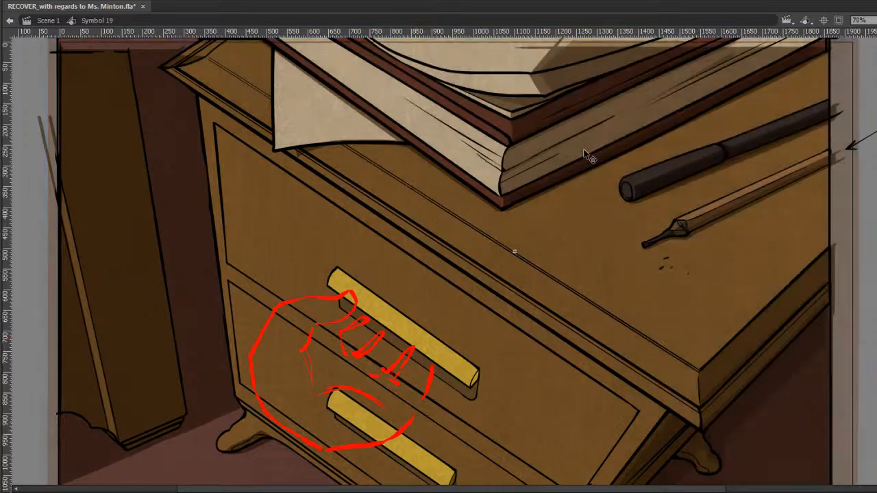
double_click(553, 118)
double_click(553, 117)
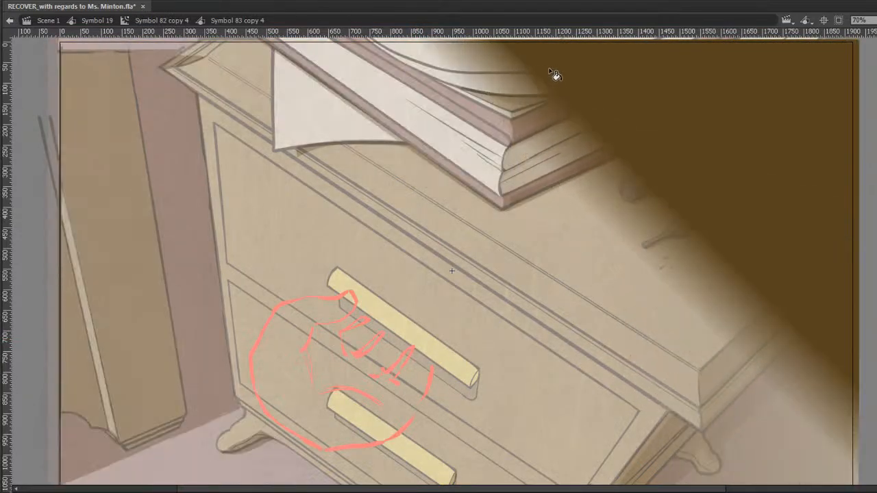
drag(480, 118, 513, 59)
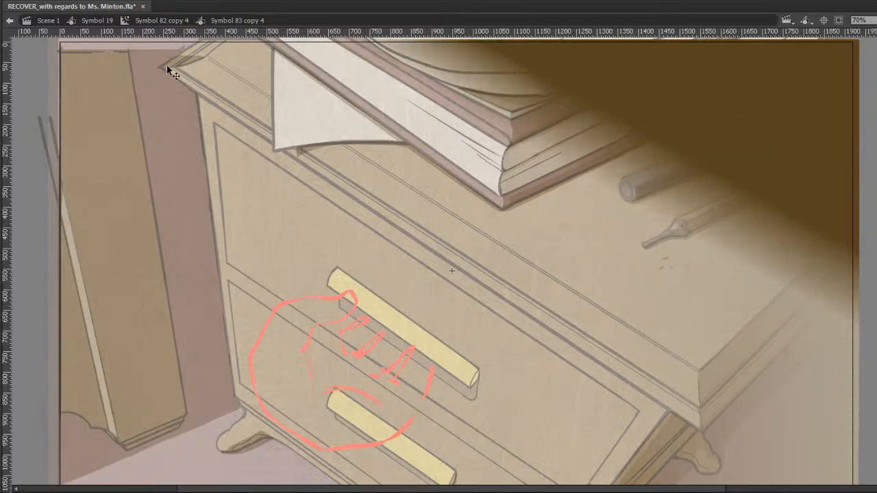
click(10, 21)
click(9, 22)
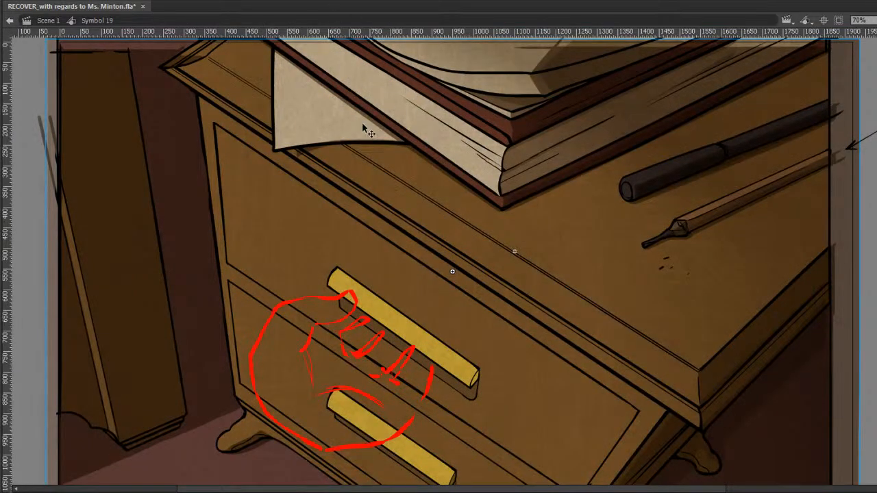
Examine the drawer artwork with and without the revised shading overlay and inspect the side gradient inside the overlay.
key(Delete)
key(ctrl+z)
key(Delete)
key(ctrl+z)
double_click(388, 134)
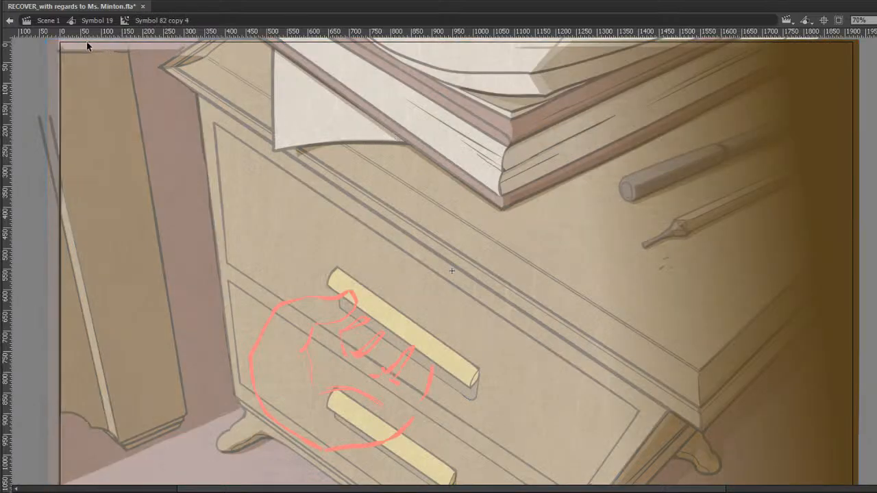
click(9, 22)
click(9, 21)
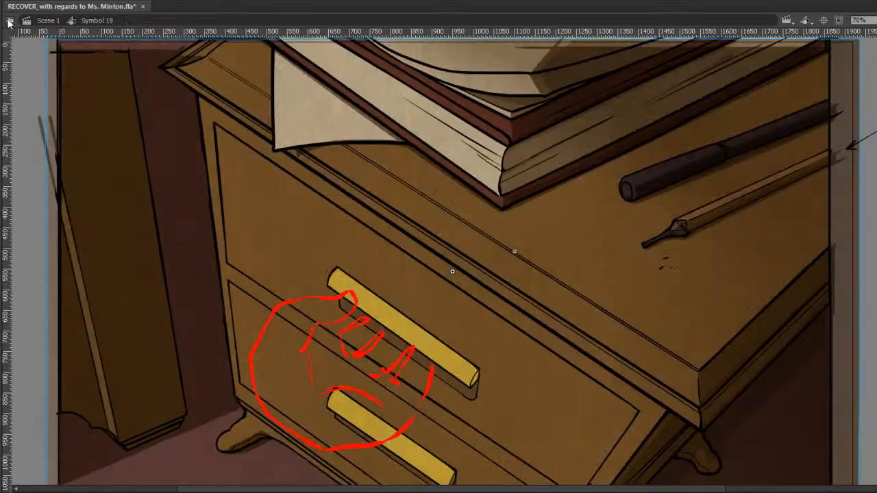
View the shaded drawer shot in the main scene and recheck its overlays inside the drawer symbol.
click(9, 21)
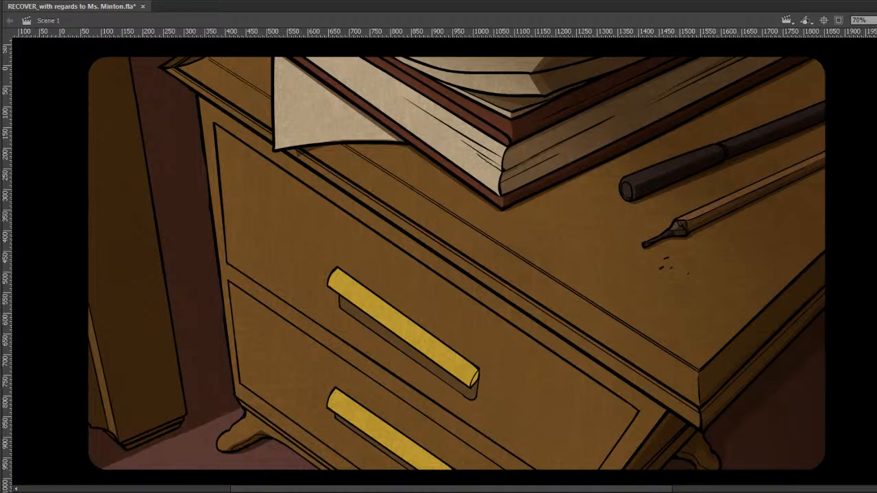
key(Delete)
key(ctrl+z)
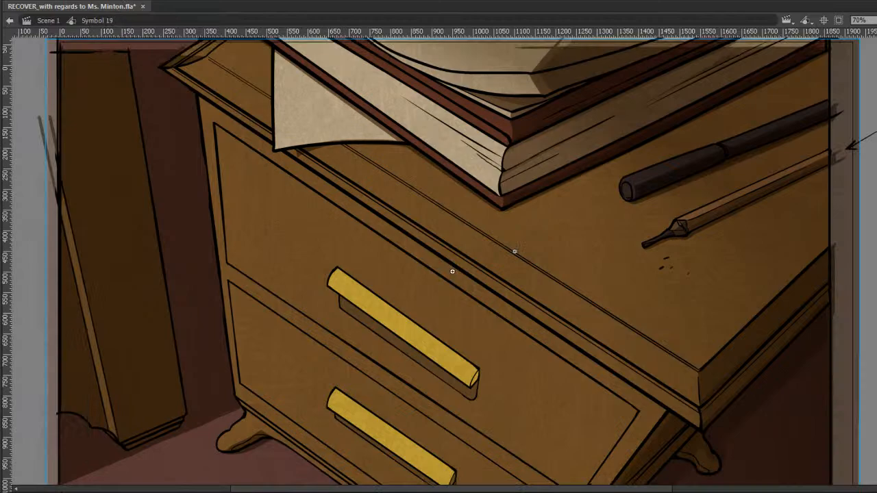
key(Escape)
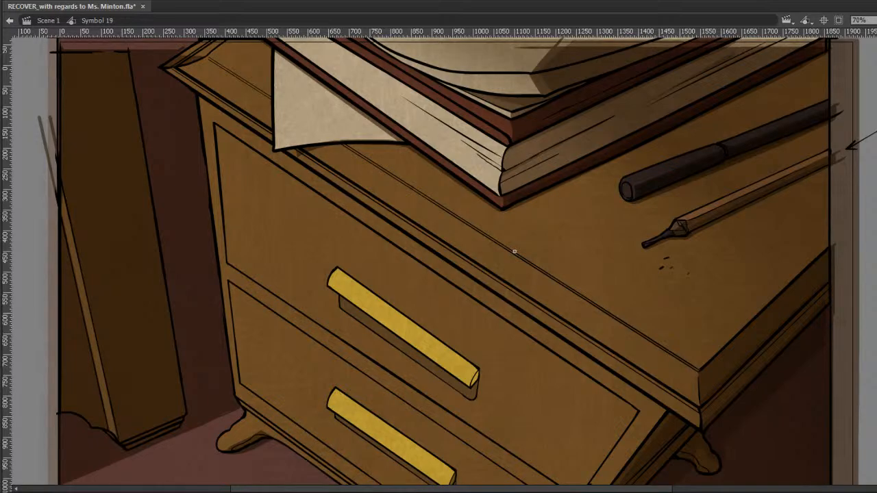
key(ctrl+a)
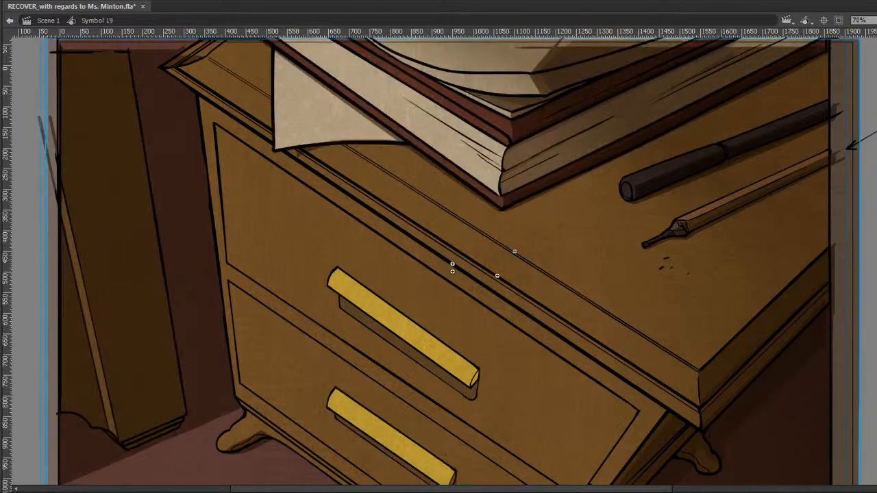
key(ctrl+shift+a)
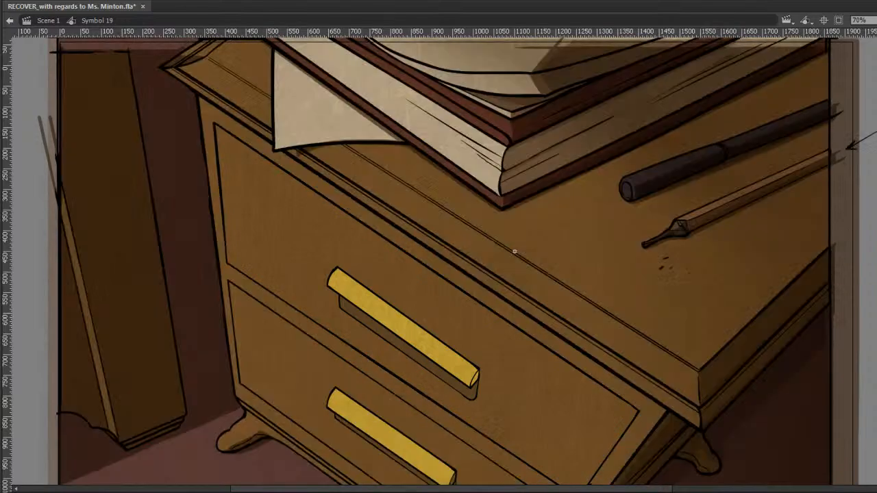
Open the office shot's symbol, copy its pale window-light overlay, and return to the main scene, saving the file.
click(10, 20)
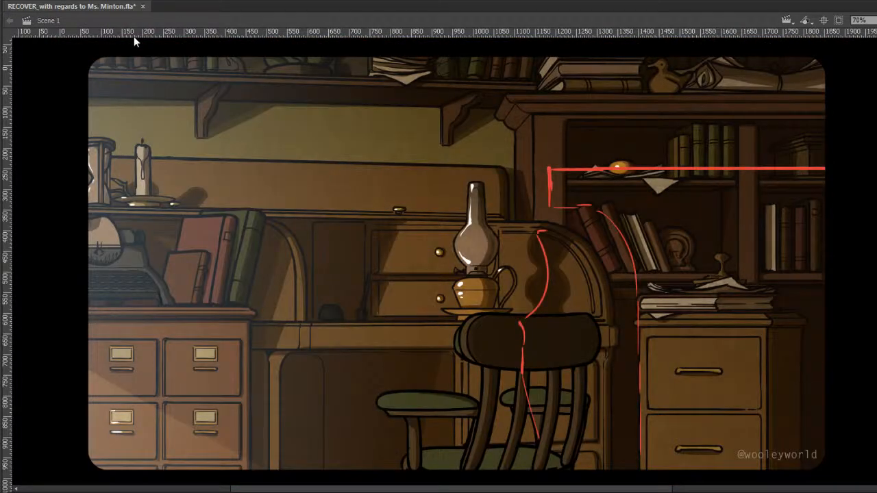
double_click(384, 151)
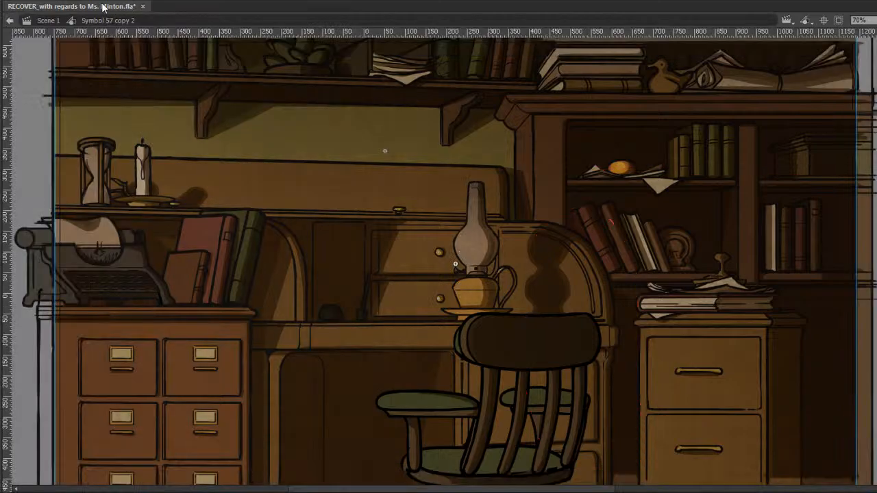
key(ctrl+shift+v)
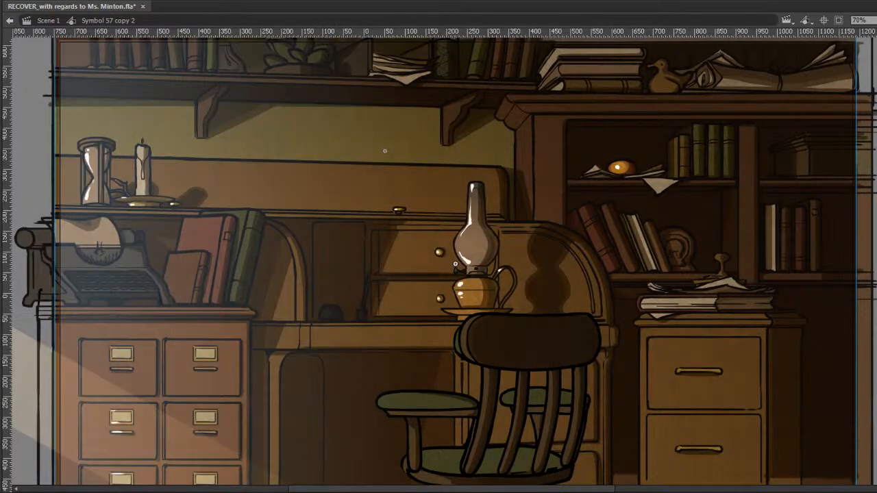
click(187, 99)
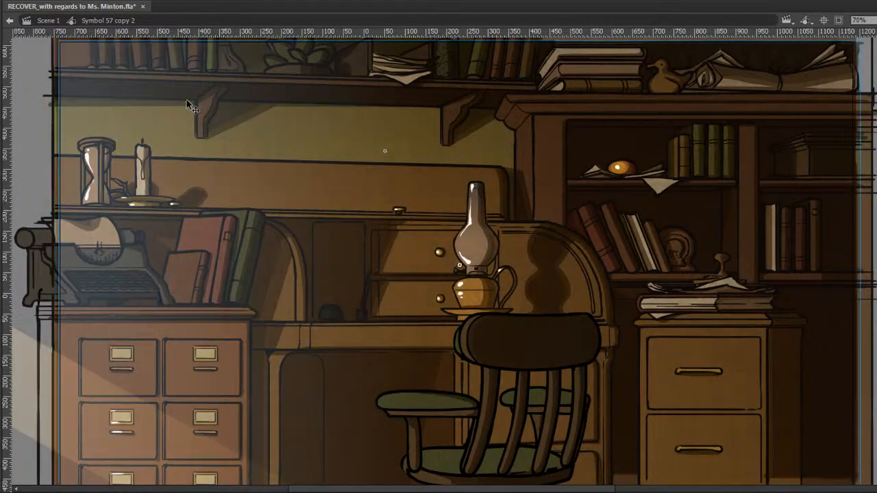
key(Delete)
click(13, 21)
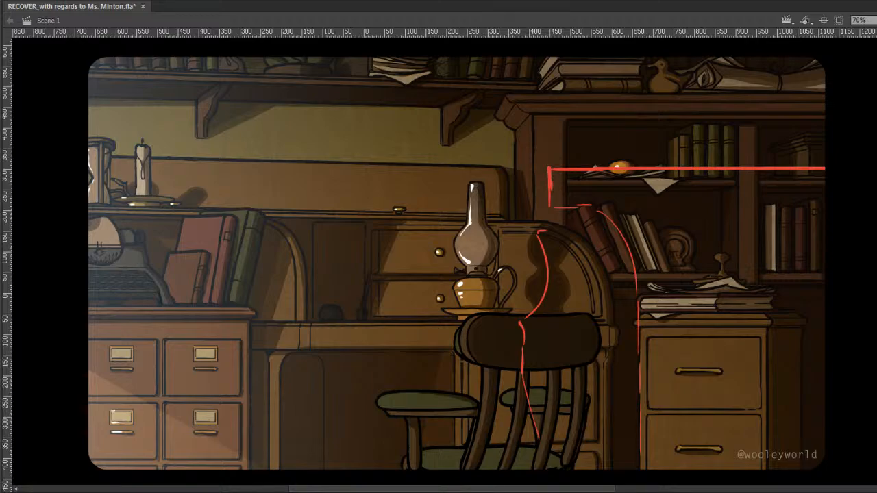
key(ctrl+s)
Paste the light overlay in place inside the drawer symbol and enlarge it beyond the frame edges.
key(period)
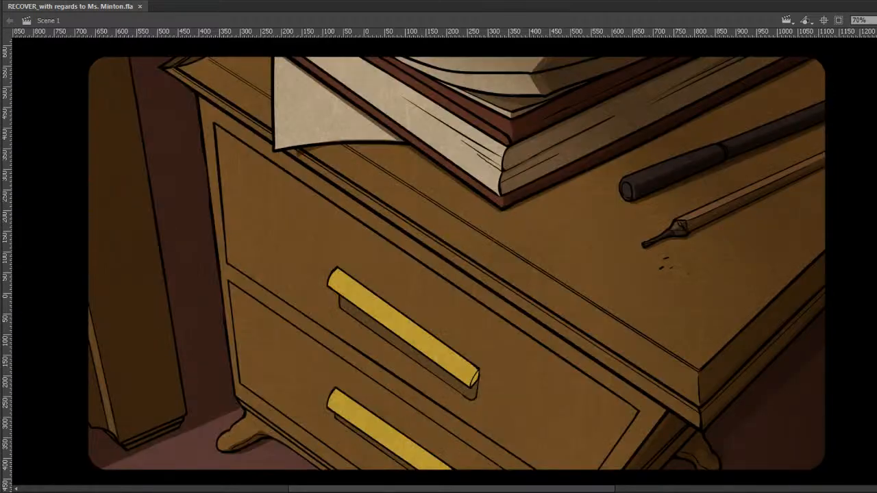
key(comma)
key(period)
double_click(305, 104)
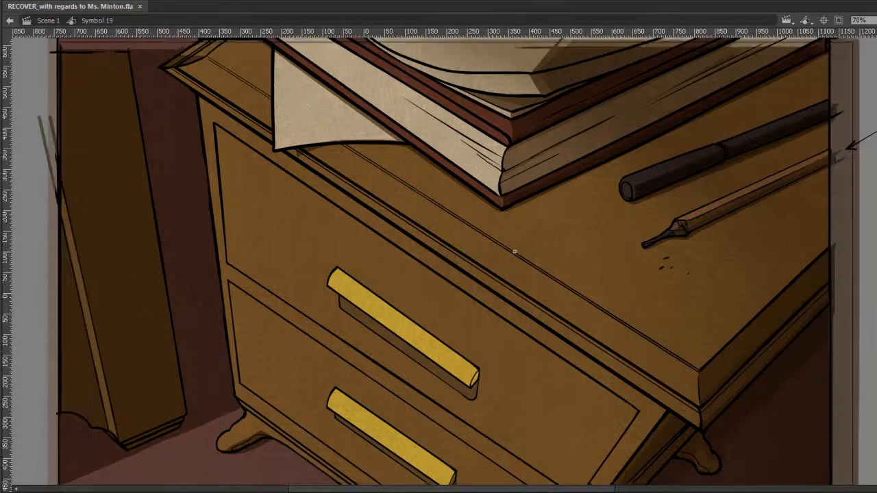
key(ctrl+shift+v)
key(q)
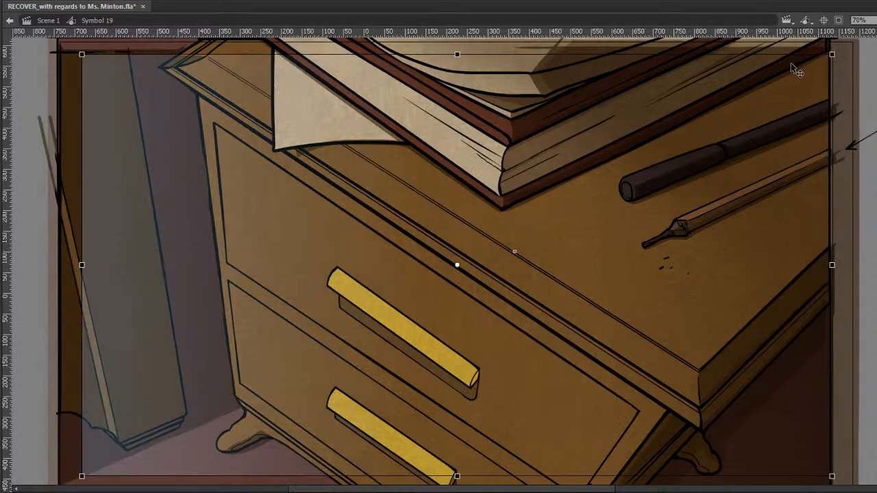
drag(832, 53, 852, 42)
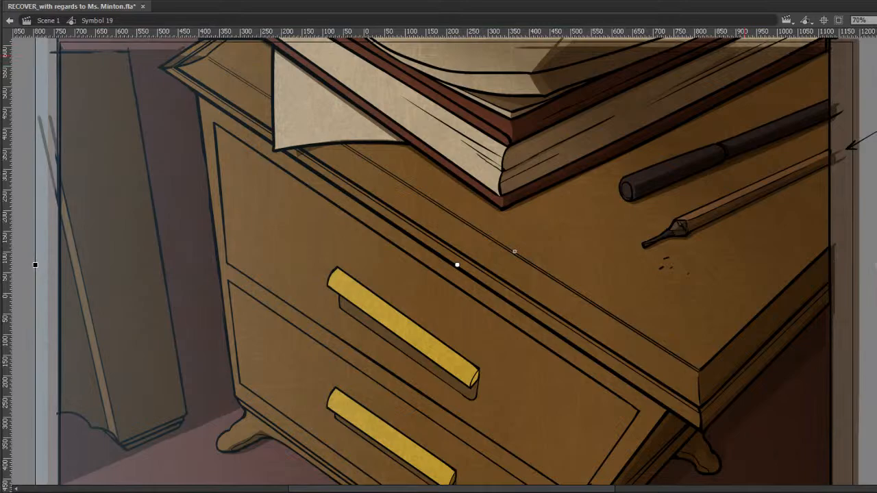
drag(775, 103, 775, 77)
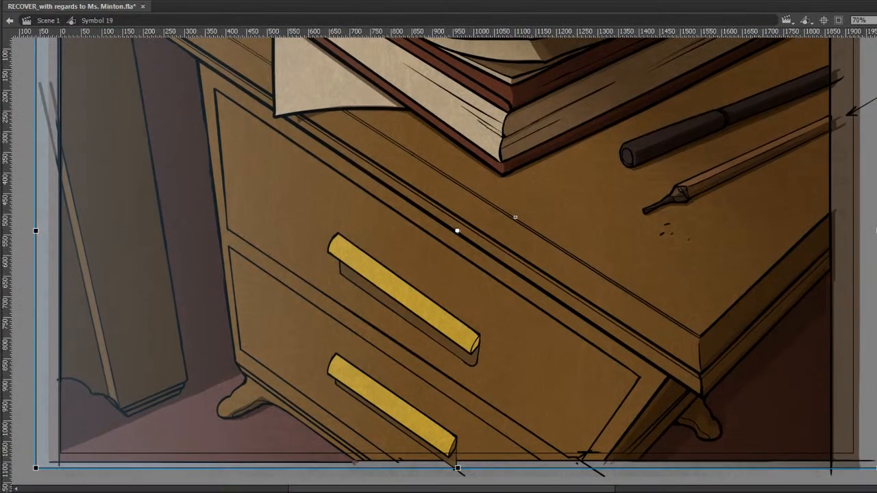
drag(739, 53, 739, 87)
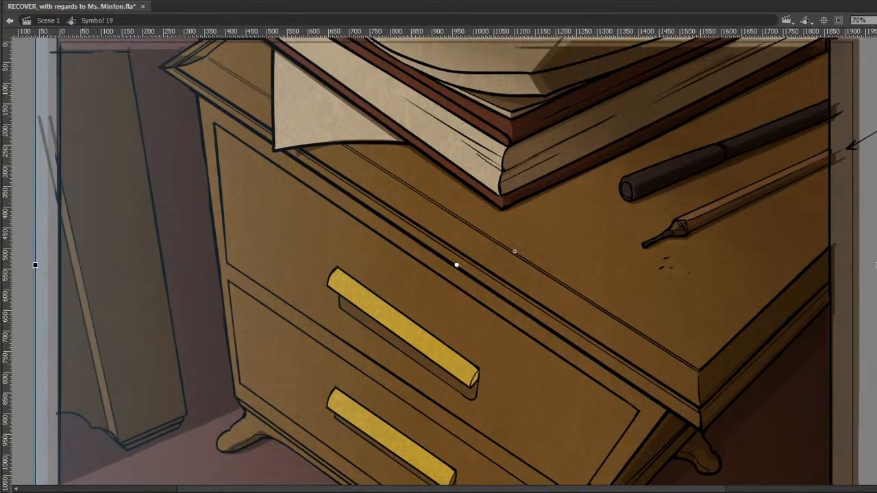
Compare the drawer artwork with and without the enlarged light overlay, leaving it in place and deselected.
key(Delete)
key(ctrl+z)
key(ctrl+y)
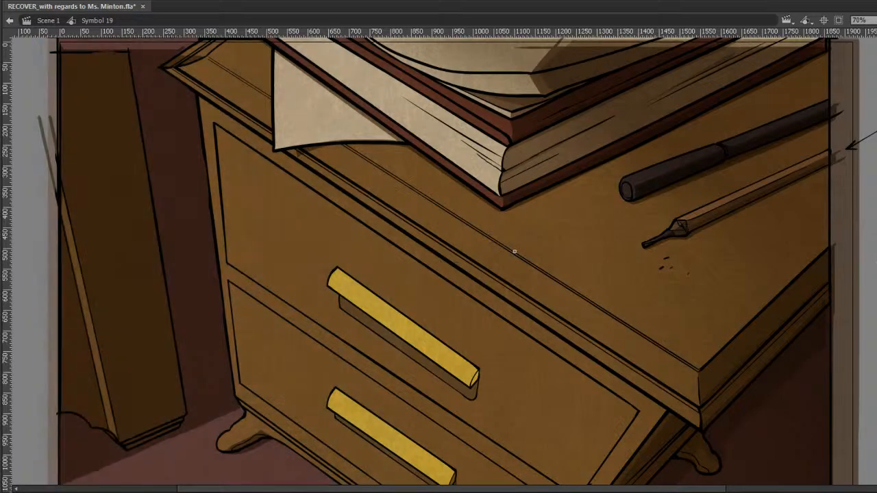
key(ctrl+z)
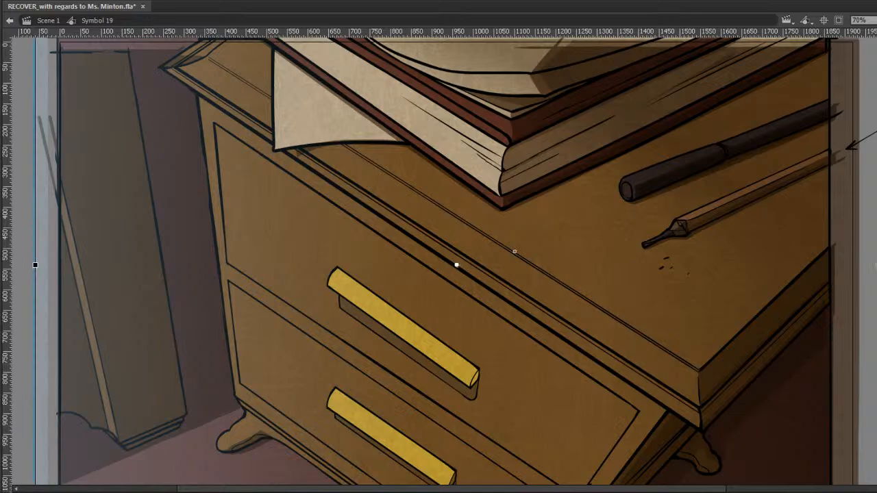
click(874, 161)
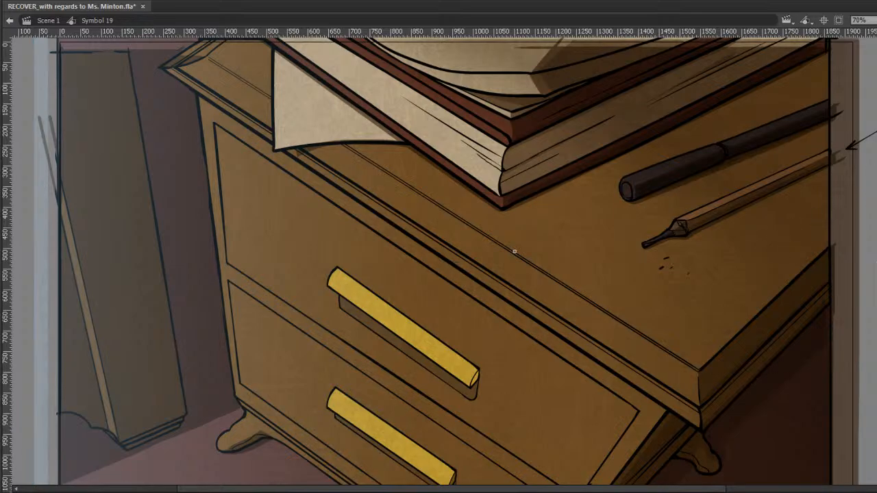
click(567, 159)
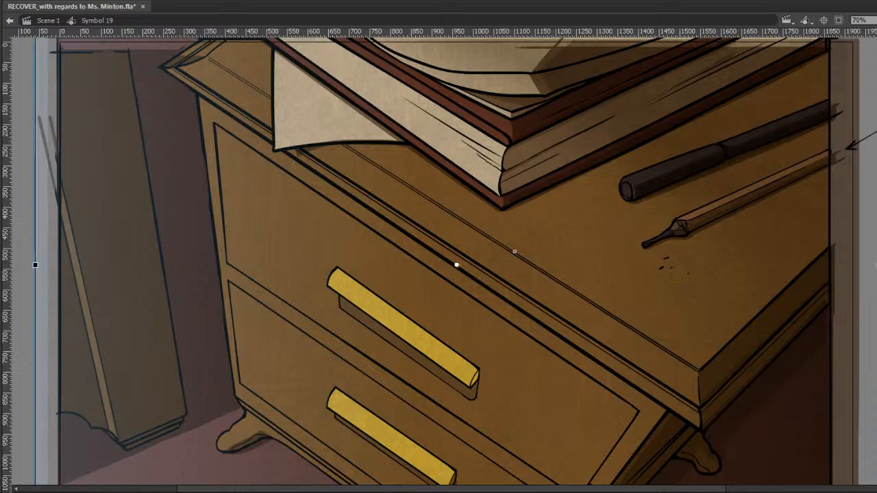
key(Escape)
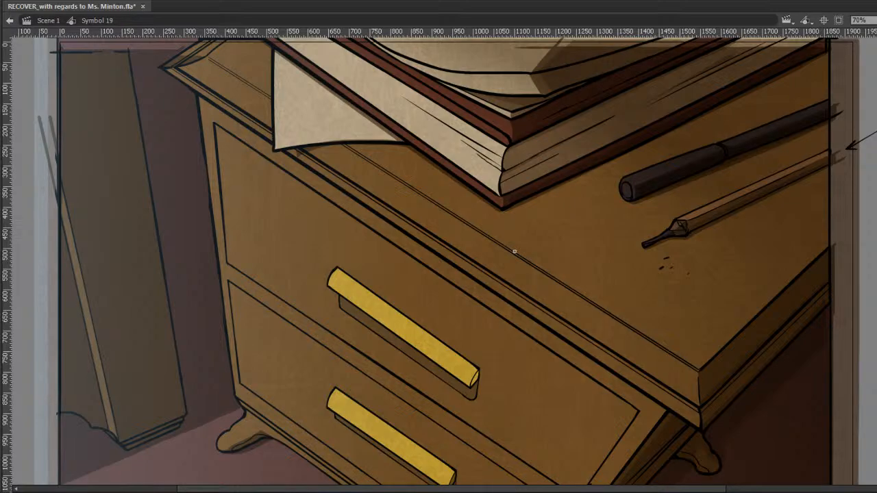
Soften the light overlay so its pale glow is fainter, and check the drawer artwork with and without it.
key(ctrl+s)
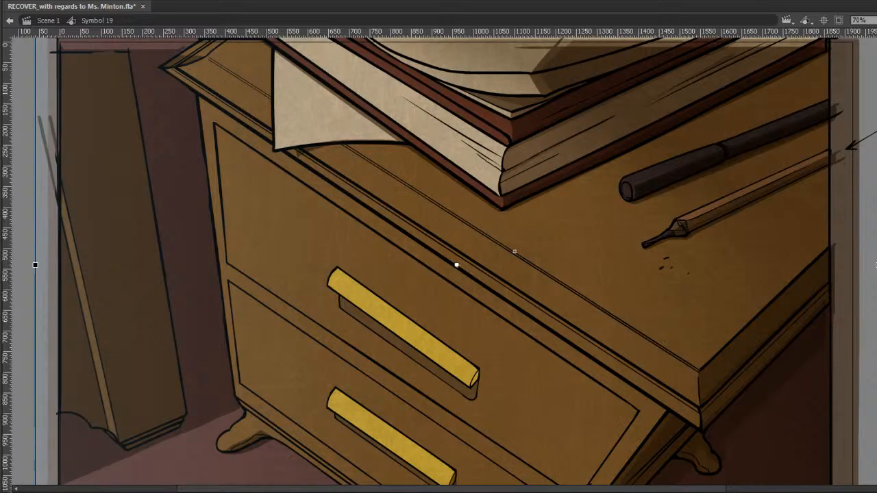
key(Delete)
key(ctrl+z)
key(Delete)
key(ctrl+z)
key(ctrl+shift+a)
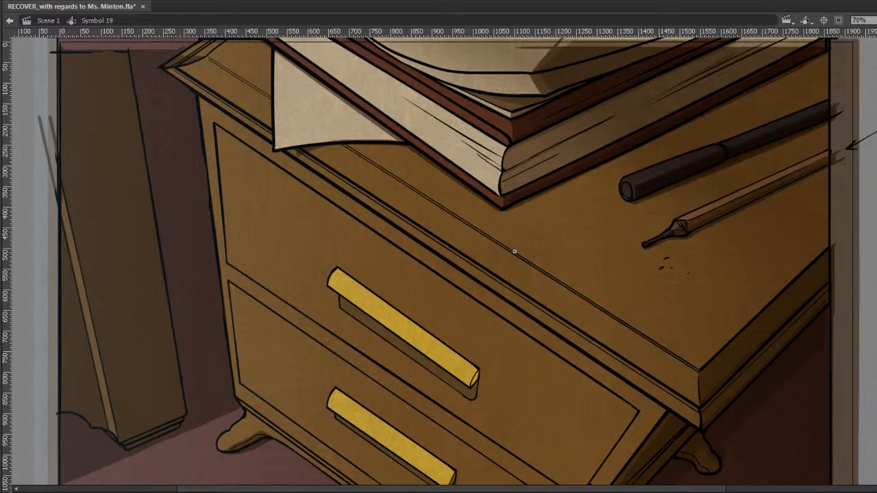
Save the file, return to the main scene, and flip between the office and drawer shots to compare their lighting.
key(ctrl+s)
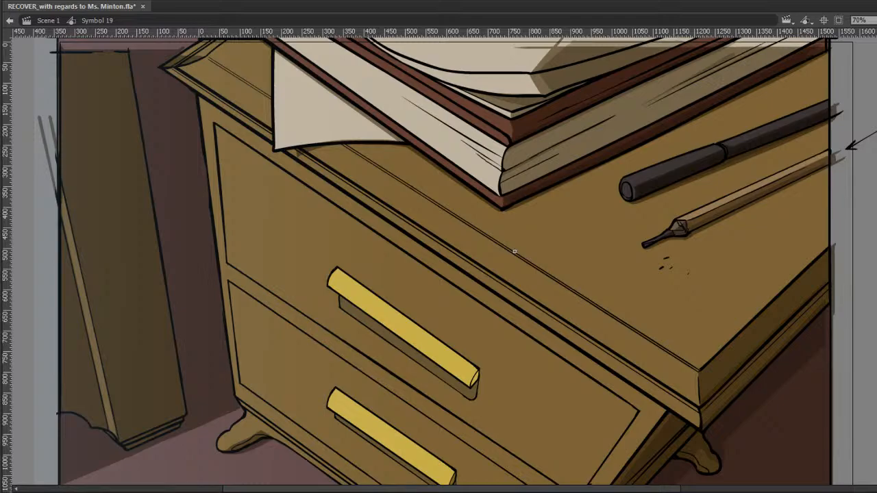
click(10, 20)
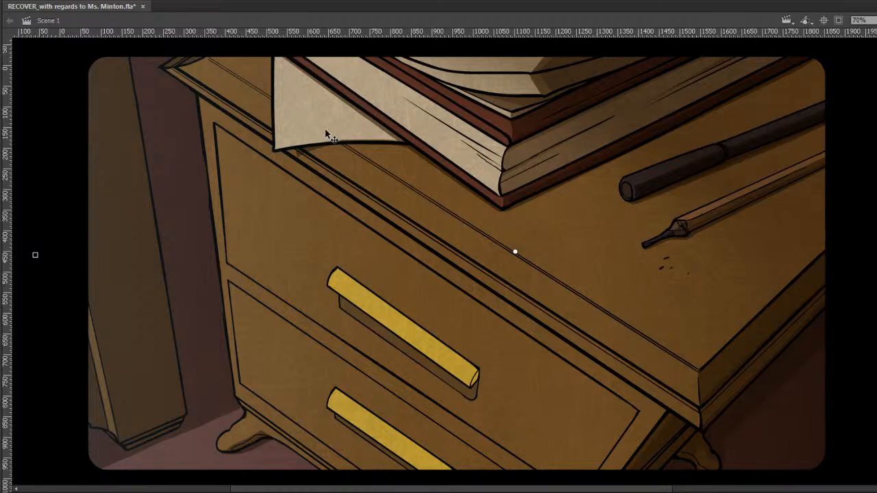
key(comma)
key(period)
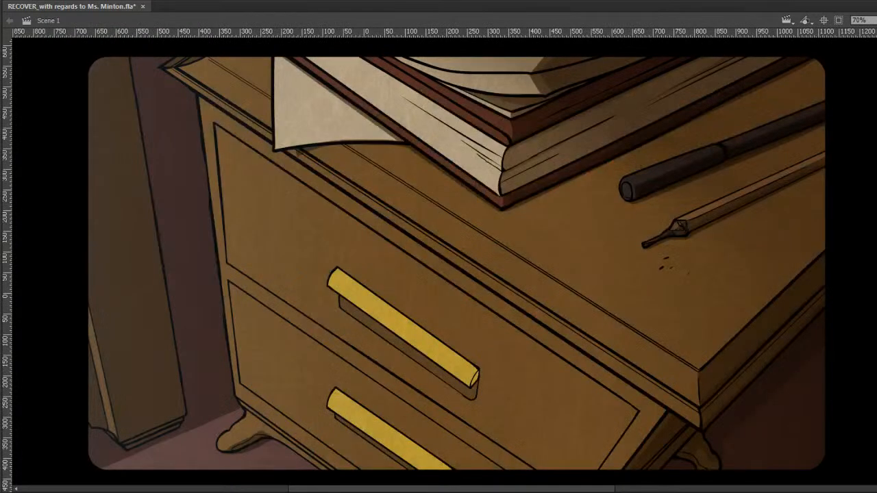
Compare the drawer shot with the office shot once more, and open the drawer symbol for editing.
key(comma)
key(period)
double_click(437, 213)
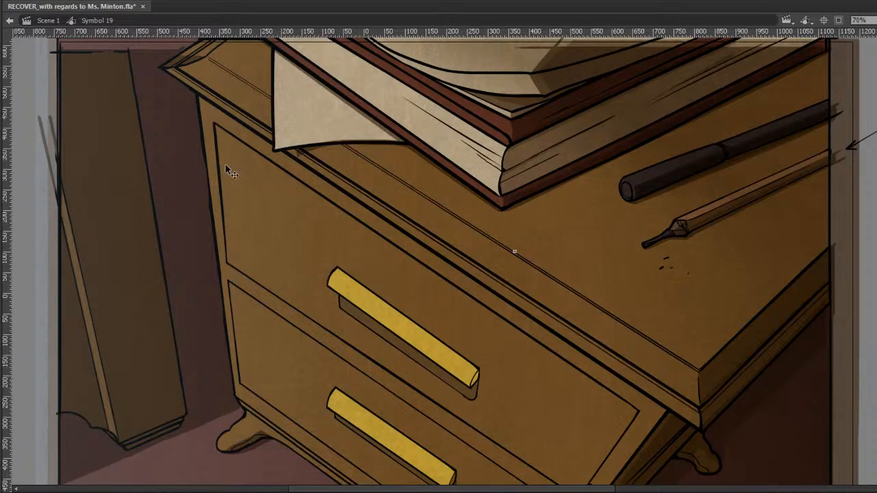
key(ctrl+minus)
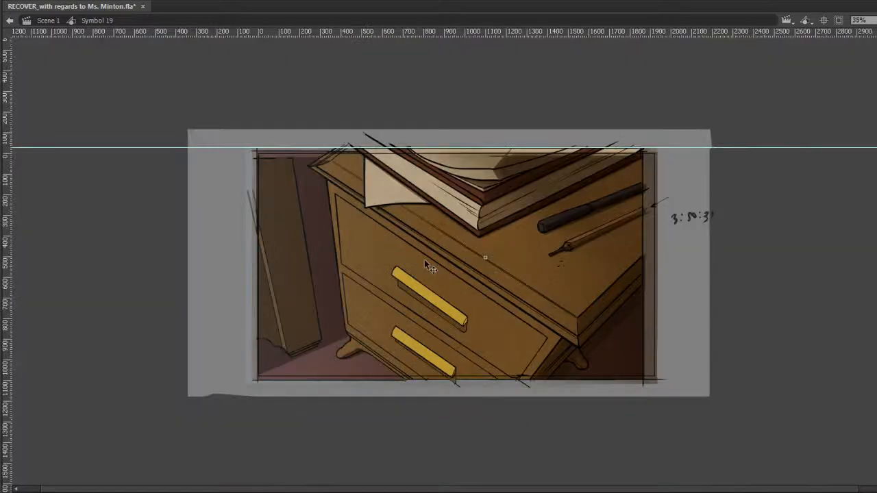
drag(375, 233, 419, 292)
key(ctrl+z)
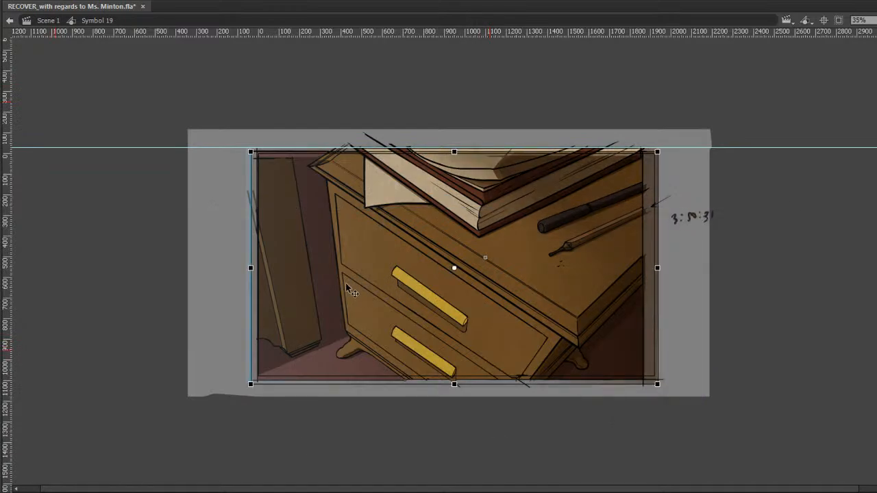
drag(346, 264, 388, 357)
key(ctrl+z)
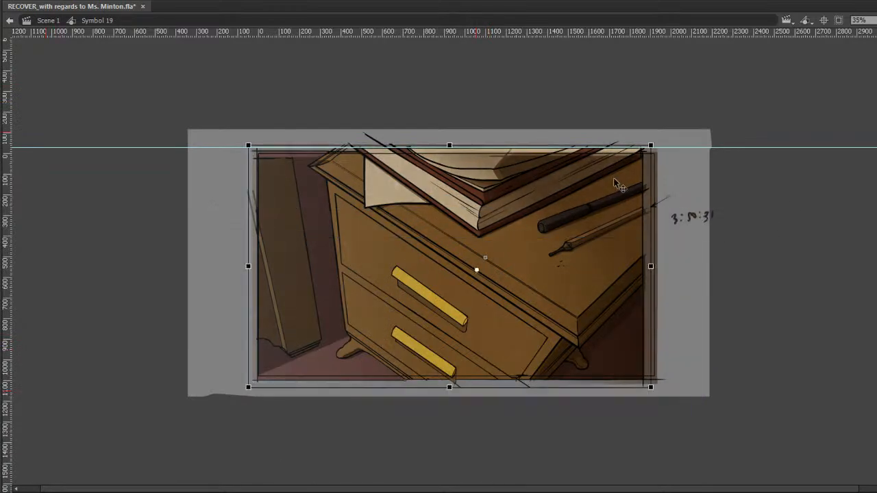
Rotate the frame-sized overlay by 180 degrees, nudge it until it covers the drawer frame again, and deselect it.
drag(666, 166, 307, 333)
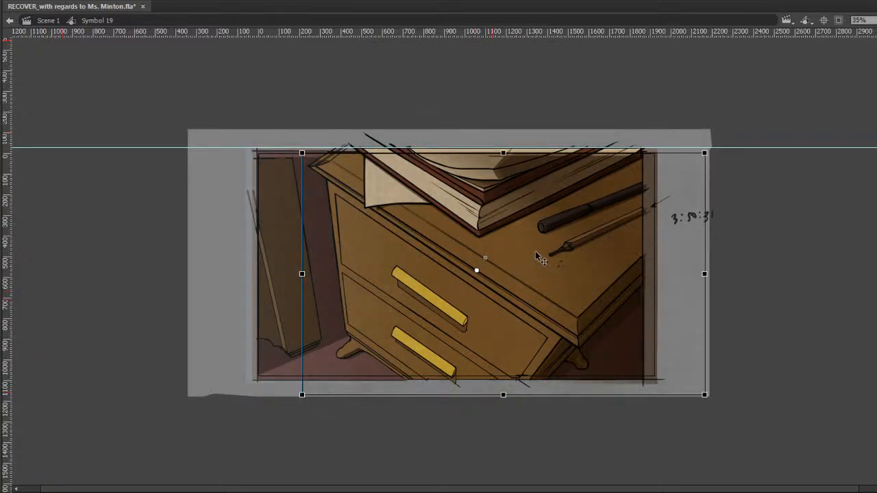
key(shift+Left)
key(shift+Left)
key(shift+Left)
key(shift+Left)
key(shift+Left)
key(shift+Left)
key(shift+Left)
key(shift+Left)
key(shift+Left)
key(shift+Left)
key(shift+Left)
key(shift+Left)
key(shift+Left)
key(shift+Left)
key(shift+Left)
key(shift+Left)
key(shift+Left)
key(shift+Left)
key(shift+Left)
key(shift+Left)
key(shift+Right)
key(shift+Right)
key(shift+Right)
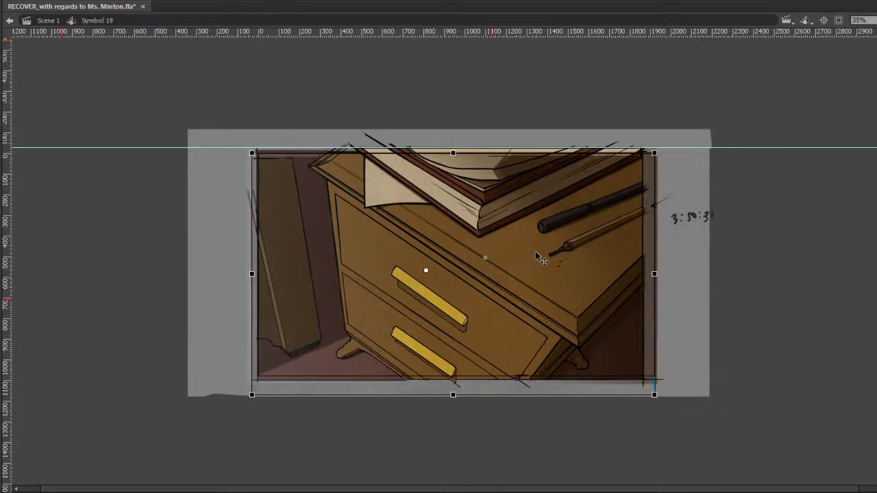
key(shift+Right)
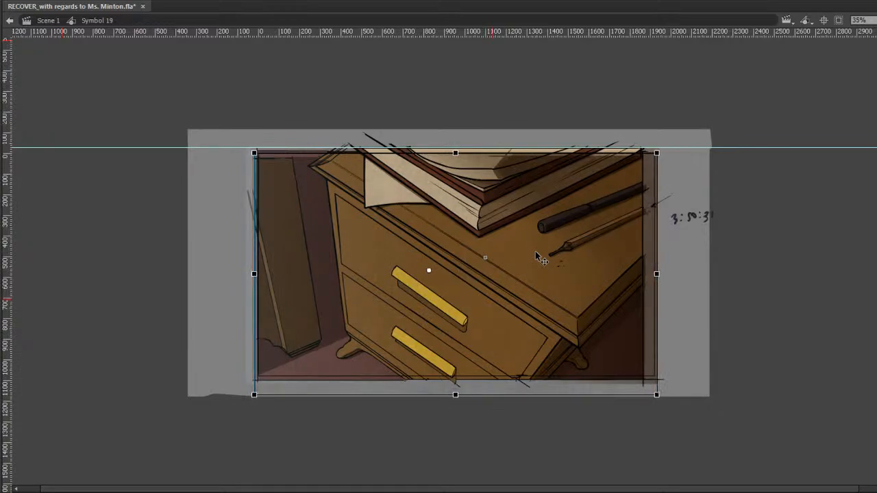
key(shift+Up)
key(shift+Up)
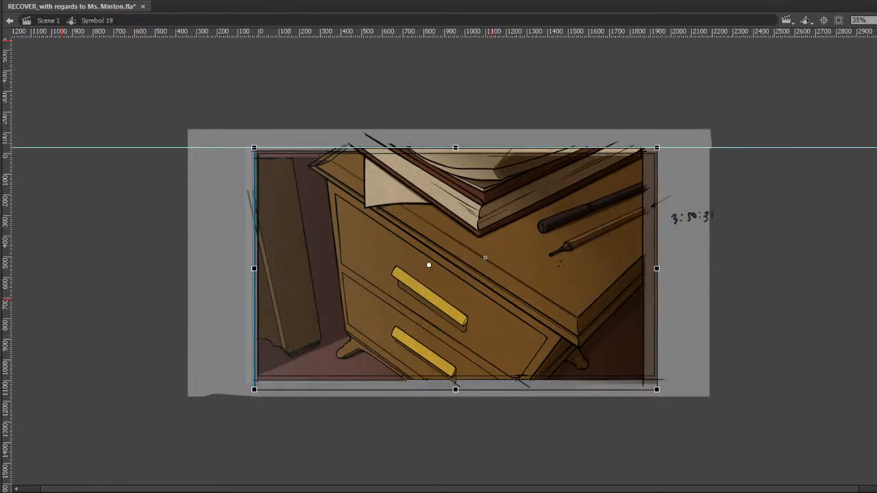
key(ctrl+=)
click(868, 87)
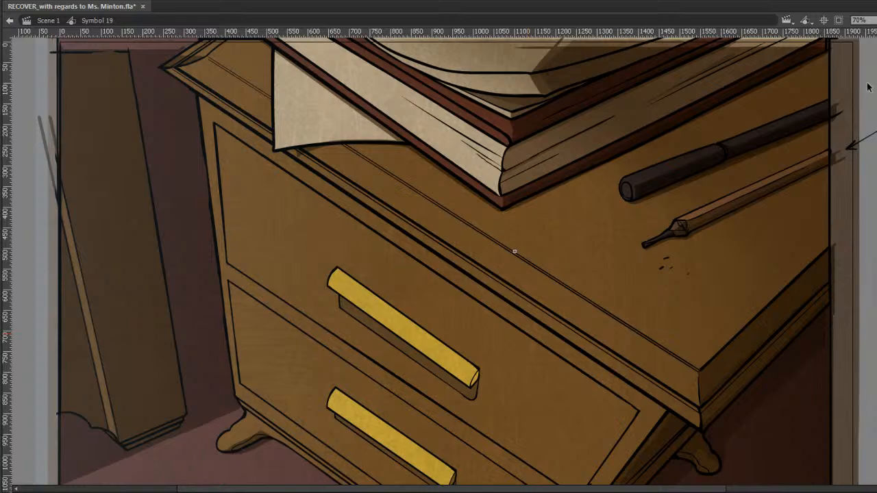
Return to the main scene, flip repeatedly between the office and drawer shots to compare their lighting, and save the file.
click(9, 20)
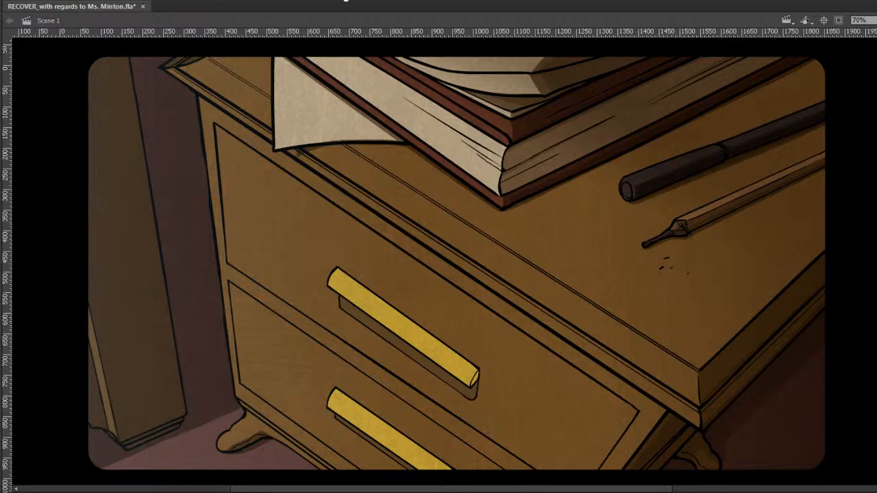
key(comma)
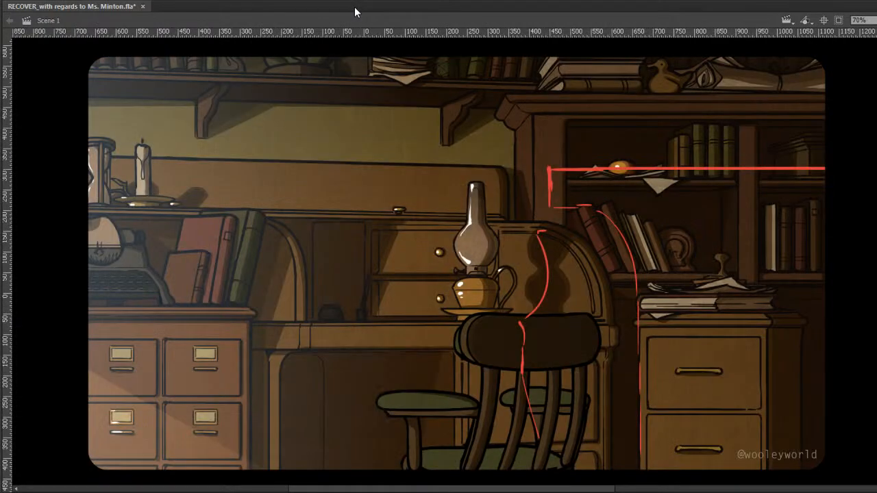
key(period)
key(comma)
key(period)
key(comma)
key(period)
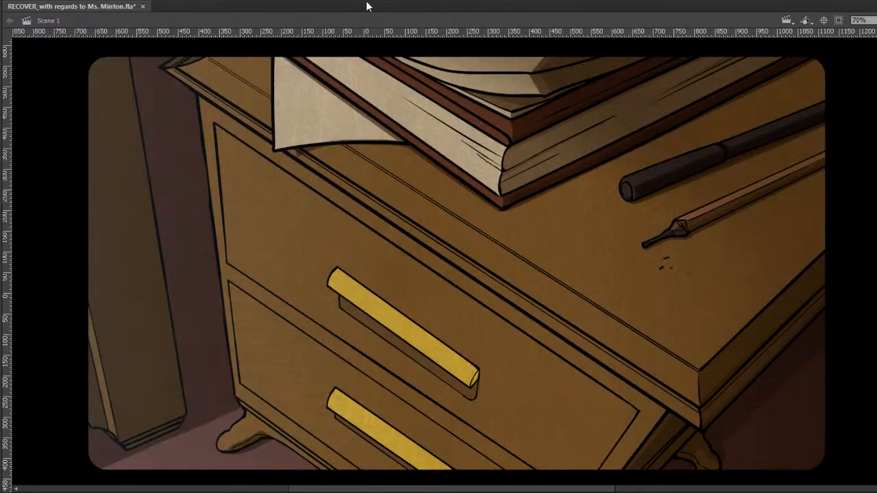
key(comma)
key(period)
key(comma)
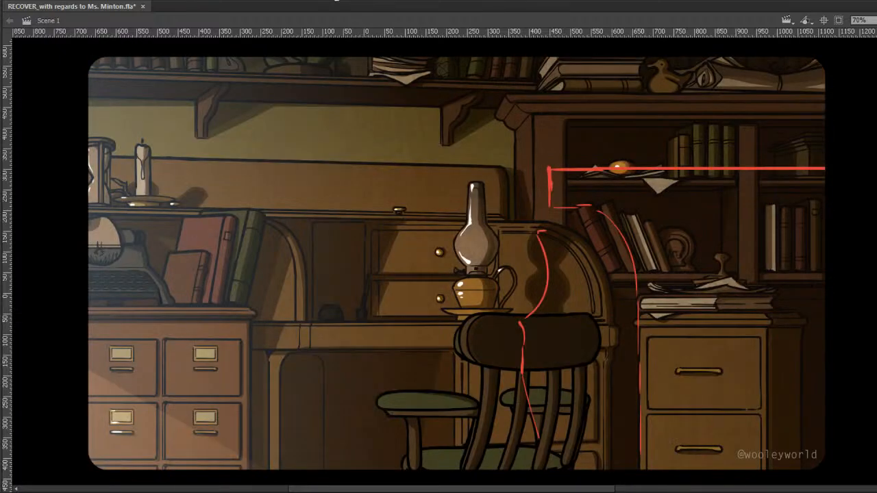
key(period)
key(comma)
key(period)
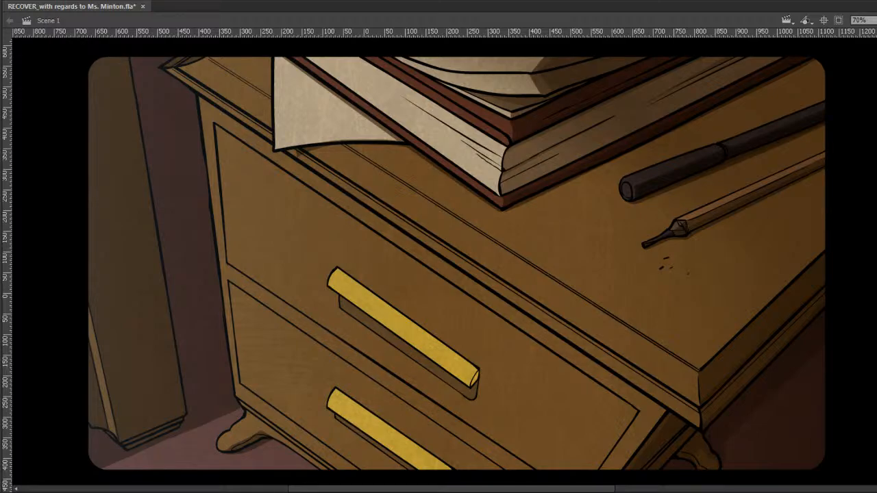
key(ctrl+s)
Reopen the drawer symbol, make a new symbol from a small red brush mark beside the artwork, and open it for editing.
double_click(199, 152)
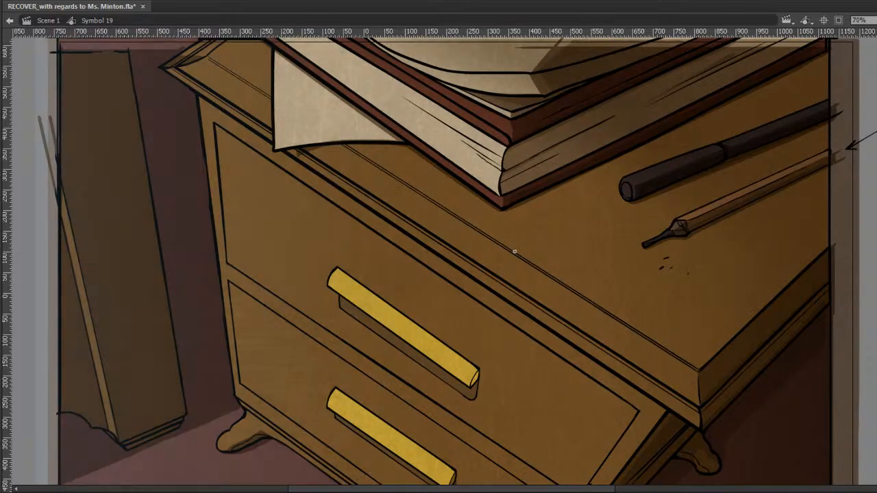
click(10, 20)
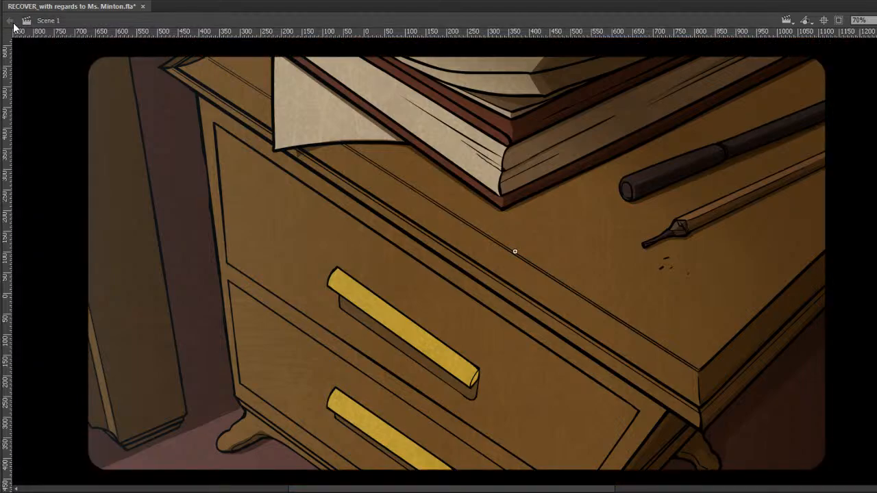
double_click(177, 102)
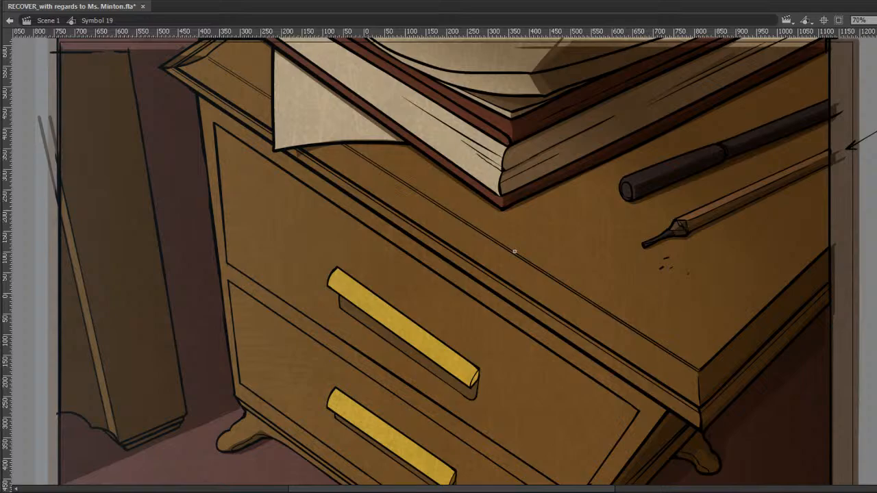
drag(853, 135, 830, 142)
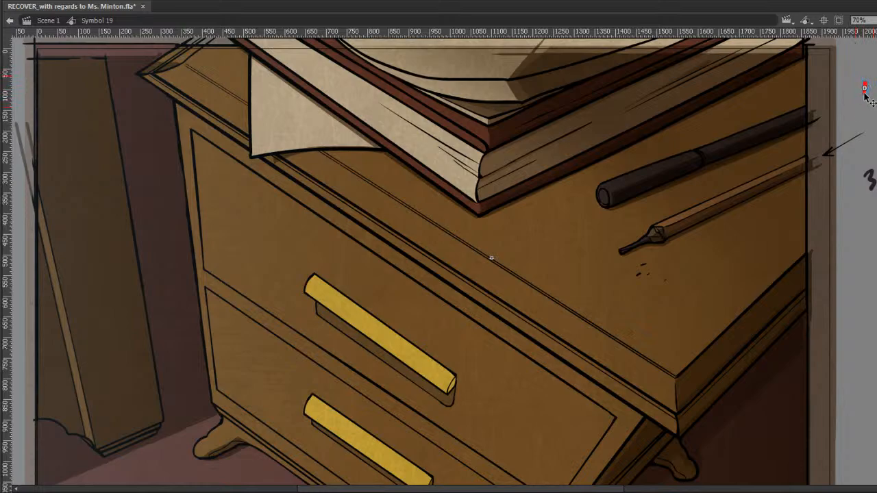
double_click(864, 90)
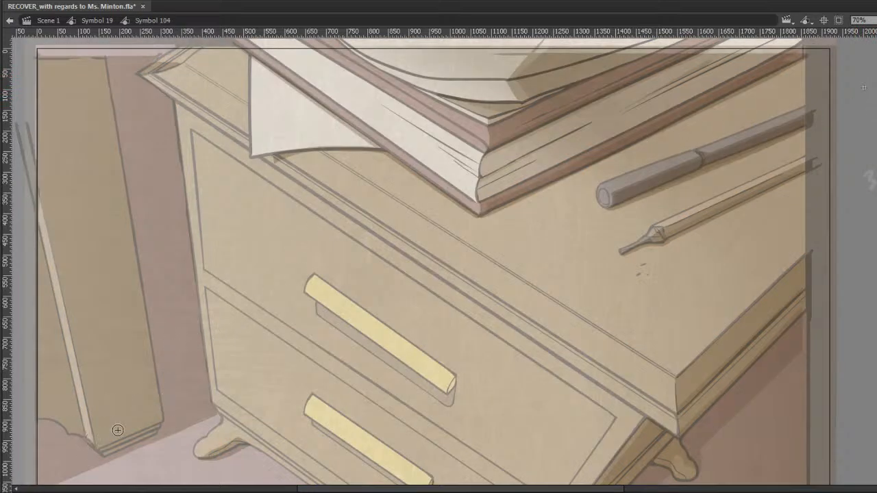
Paint a solid red shadow shape beneath the narrow cabinet's curved base, reaching to the frame edge.
drag(290, 370, 554, 271)
drag(300, 379, 362, 352)
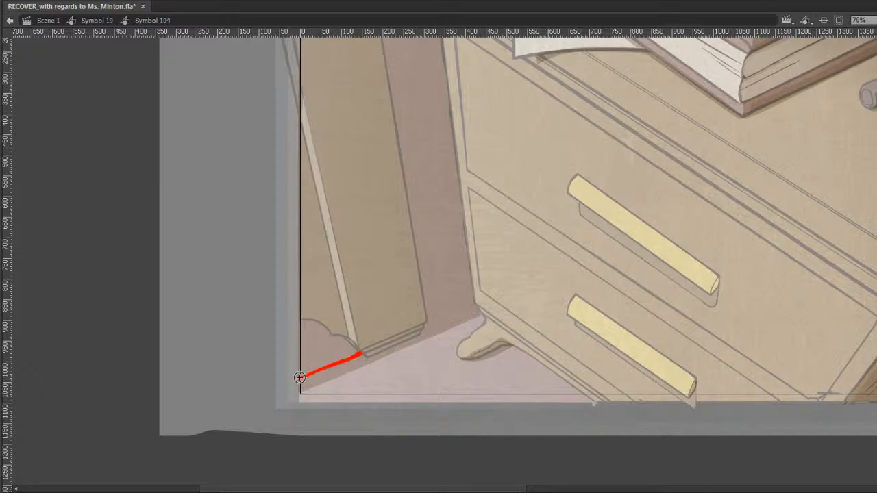
mouse_move(299, 378)
mouse_down()
mouse_move(300, 324)
mouse_move(354, 346)
mouse_up()
drag(359, 354, 359, 356)
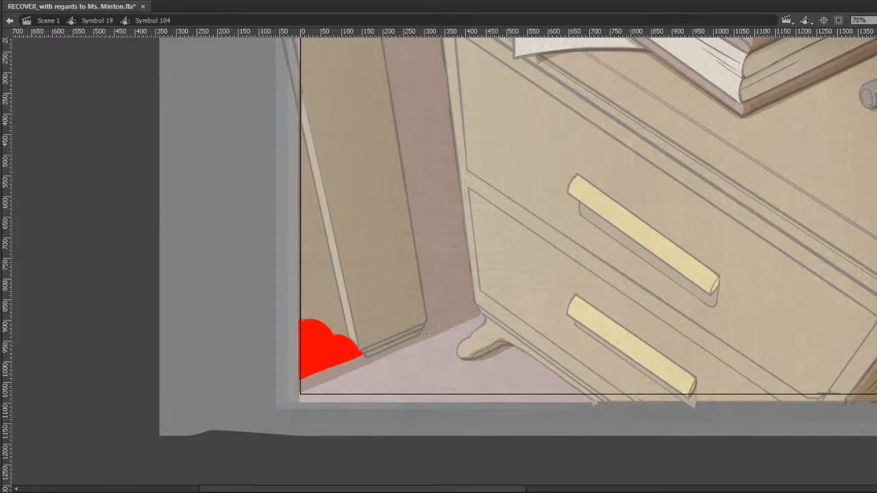
Outline the wall gap in red along the floor line and up the narrow cabinet's side edge.
drag(422, 335, 475, 304)
key(b)
drag(429, 319, 457, 311)
scroll(458, 312, up, 3)
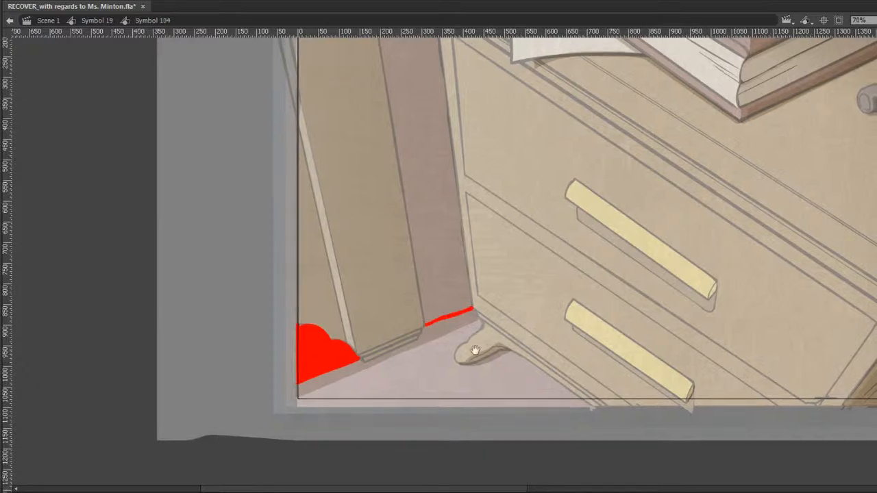
mouse_move(421, 433)
mouse_down()
mouse_move(405, 269)
mouse_move(443, 90)
mouse_move(366, 72)
mouse_up()
key(q)
click(423, 113)
key(b)
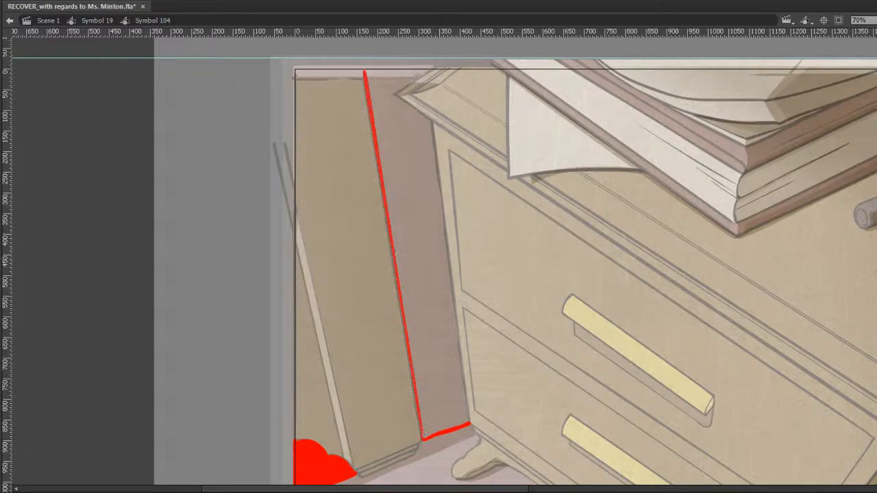
Add a straight red line along the drawer unit's side edge and nudge it to meet the floor outline.
mouse_move(423, 439)
mouse_down()
mouse_move(469, 83)
mouse_move(427, 89)
mouse_up()
click(470, 105)
key(q)
key(v)
key(Left)
key(Left)
key(Left)
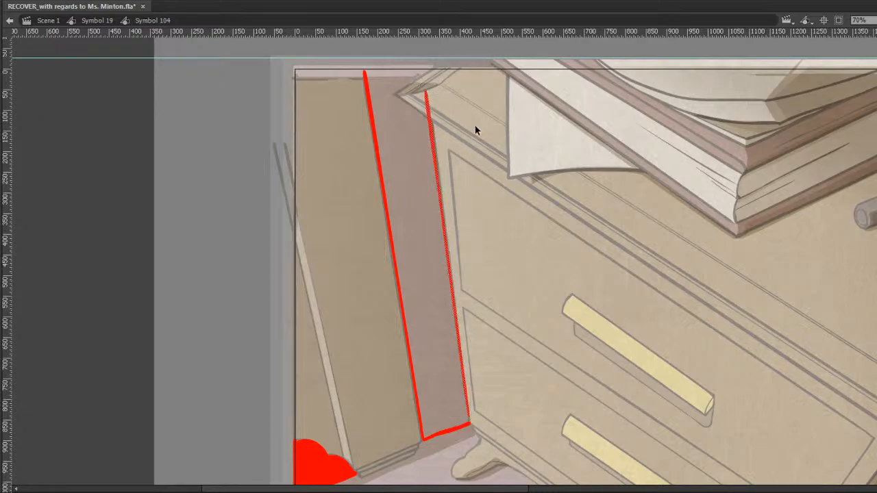
key(Down)
key(Down)
key(Down)
key(Down)
key(Down)
key(Down)
key(Down)
key(Down)
key(Right)
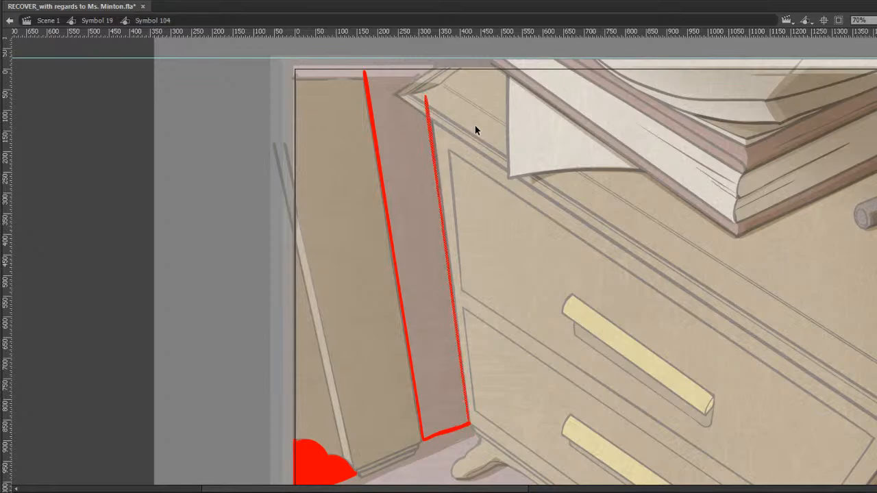
Close the outline around the desktop's corner and fill the wall gap with solid red.
key(e)
mouse_move(431, 116)
mouse_down()
mouse_move(391, 92)
mouse_move(413, 82)
mouse_move(387, 96)
mouse_move(427, 71)
mouse_move(361, 70)
mouse_up()
key(b)
key(e)
key(k)
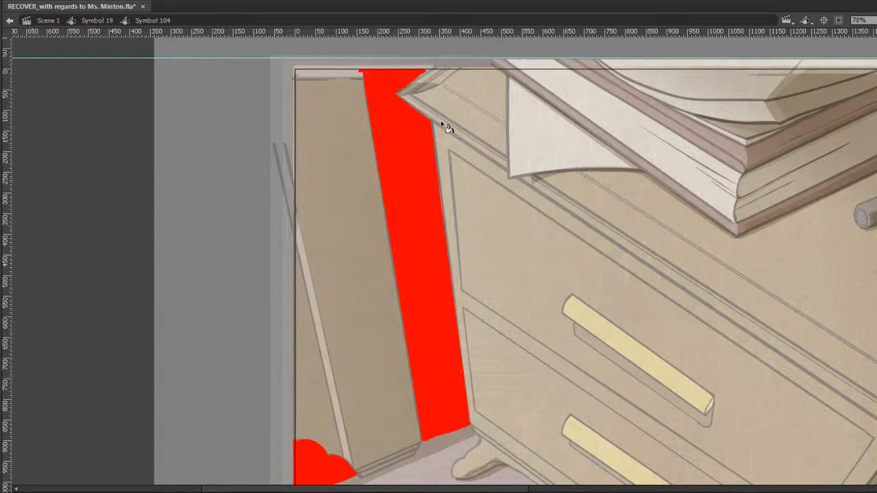
click(395, 119)
Replace both red fills with a brown fading gradient, running it from dark to transparent down the wall gap.
drag(510, 194, 449, 176)
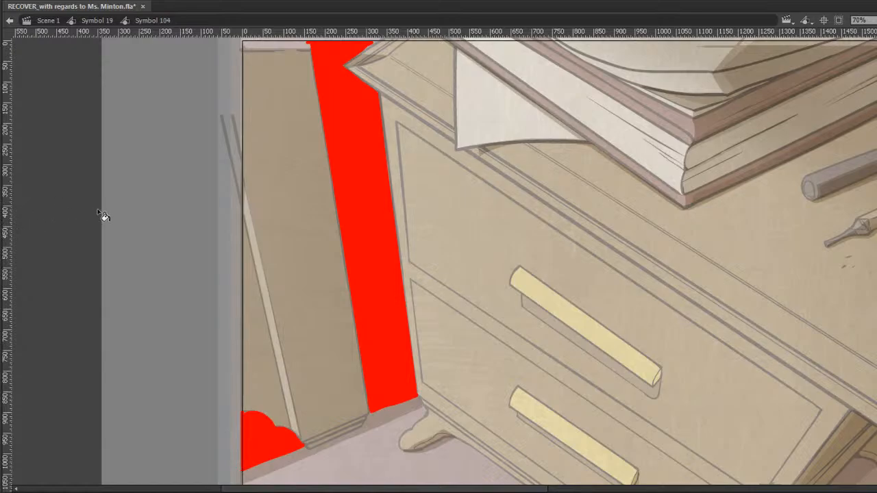
click(276, 423)
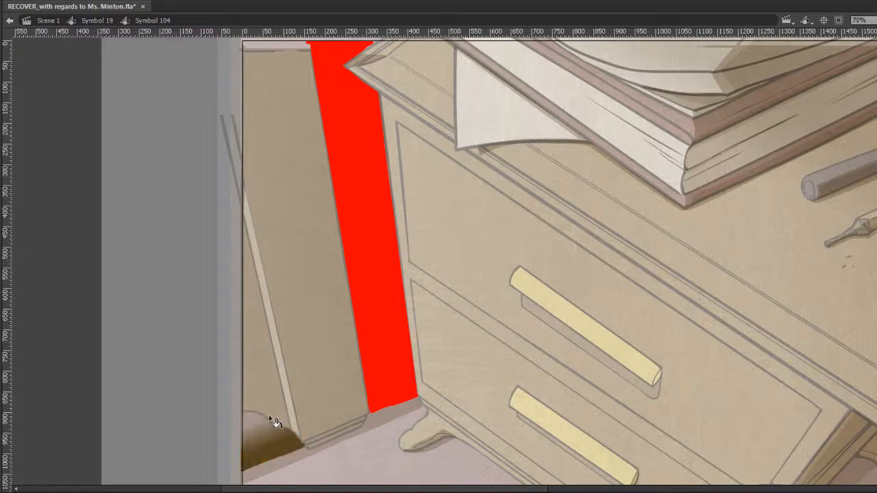
click(276, 466)
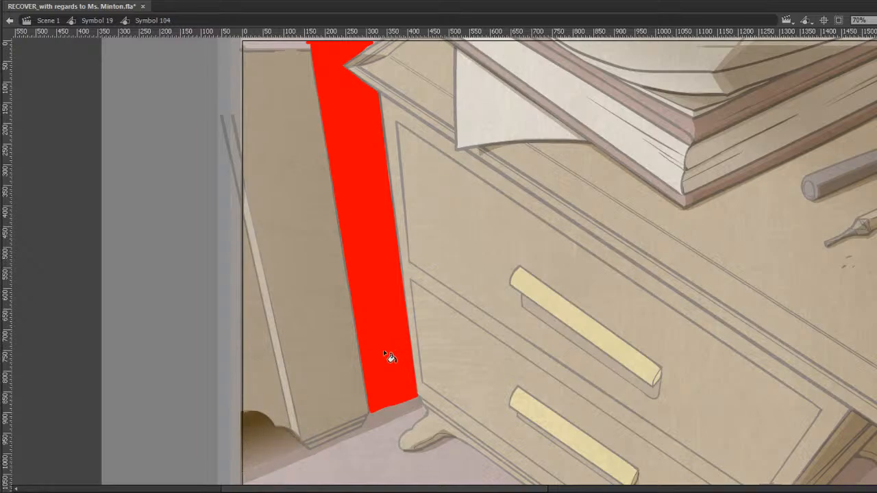
drag(357, 130, 394, 392)
key(v)
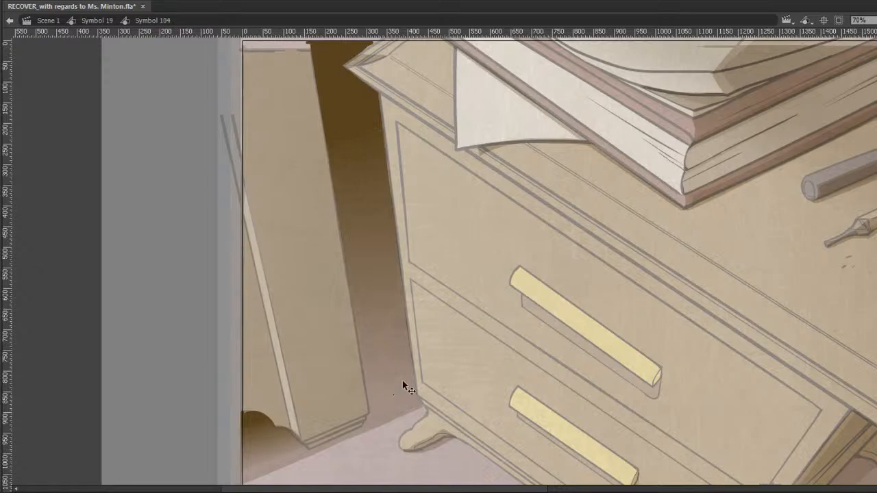
Return to the drawer symbol and cycle the shadow symbol's blend mode until its gradients only subtly darken the artwork.
drag(457, 299, 377, 264)
double_click(112, 183)
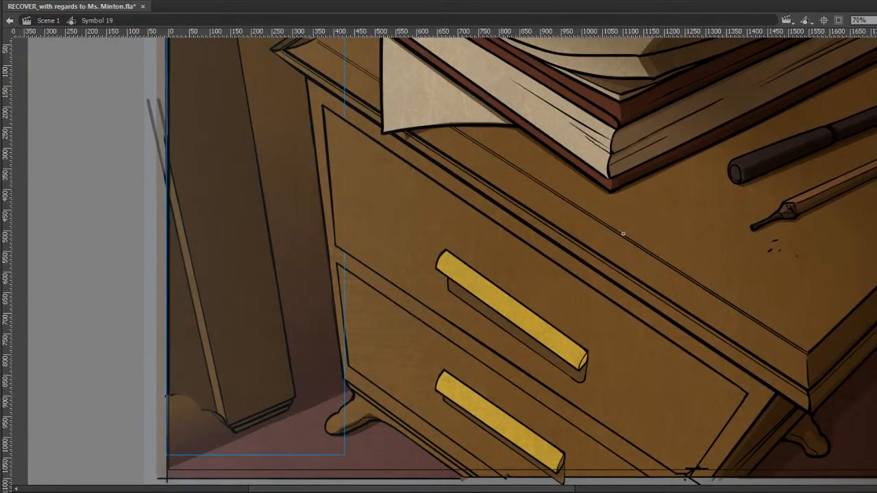
key(ctrl+Down)
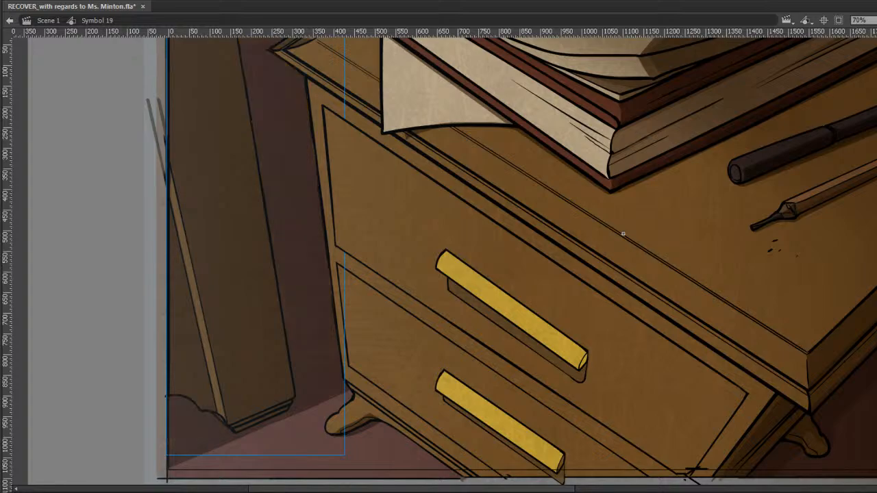
key(Down)
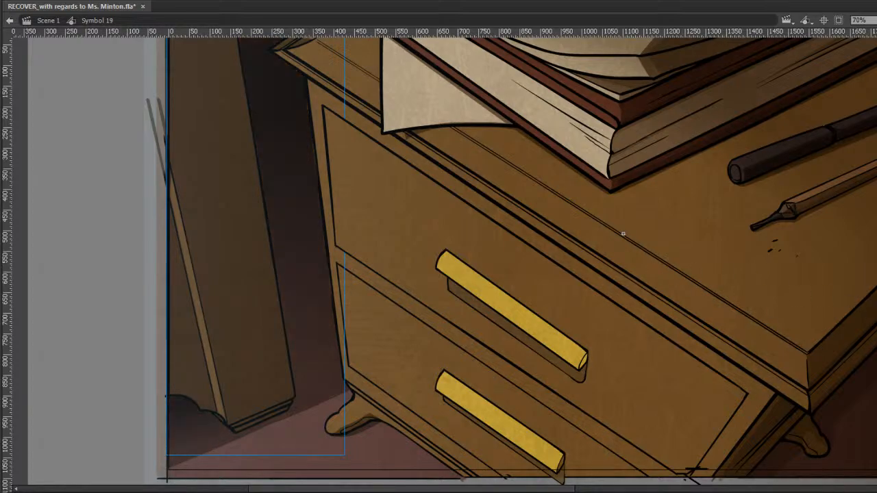
key(Down)
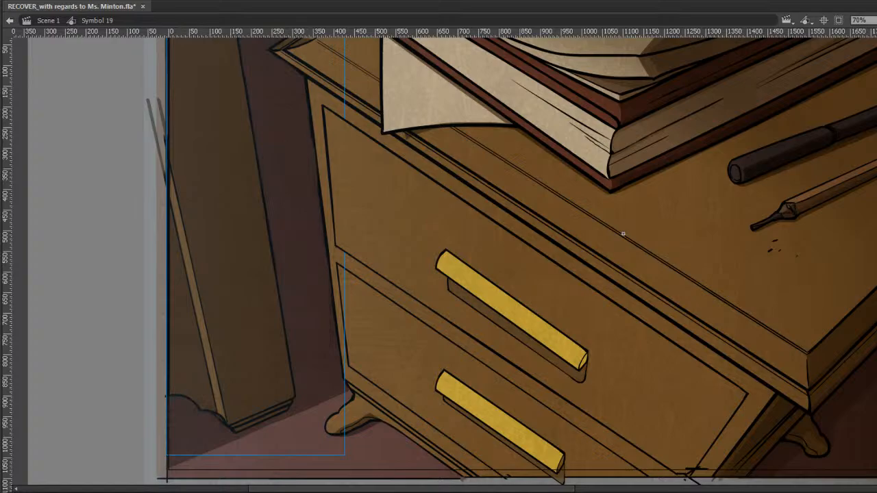
key(Down)
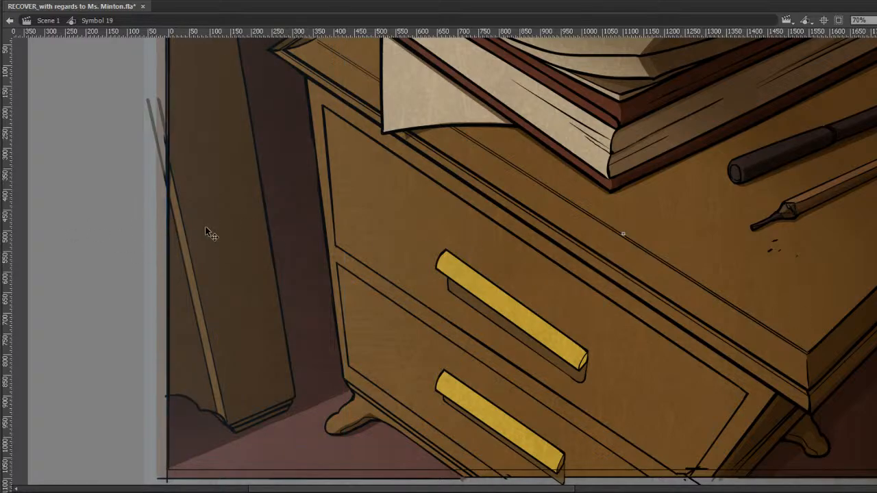
Return from the drawer symbol to the main scene and save the document.
drag(205, 231, 181, 207)
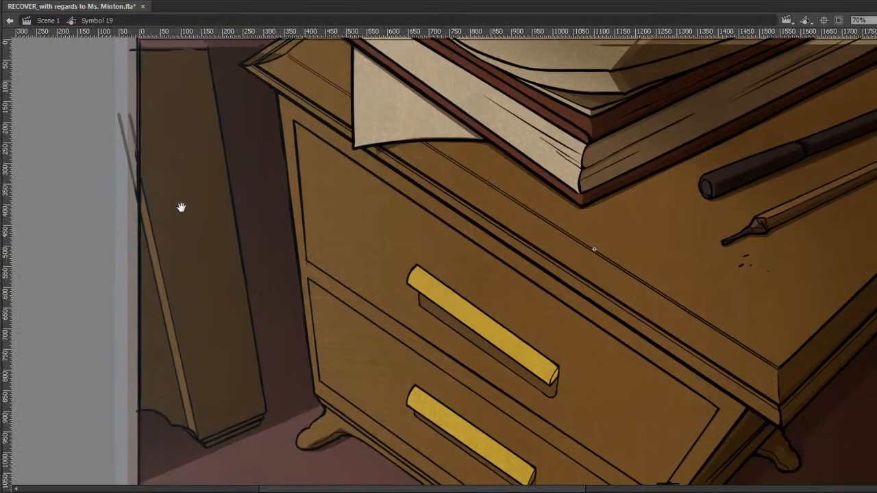
click(10, 20)
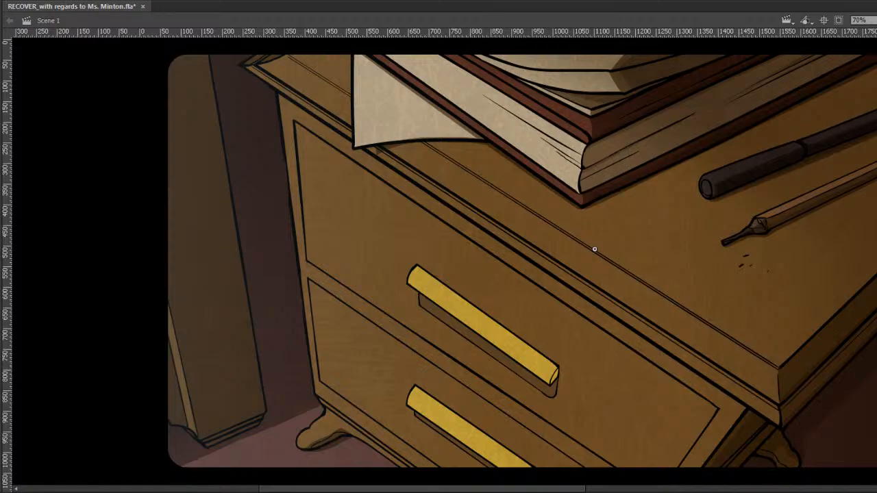
drag(628, 91, 549, 93)
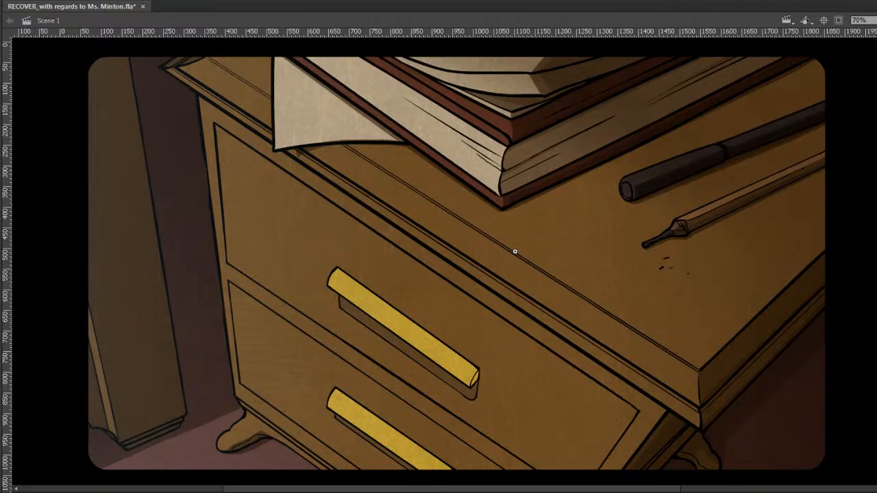
key(ctrl+s)
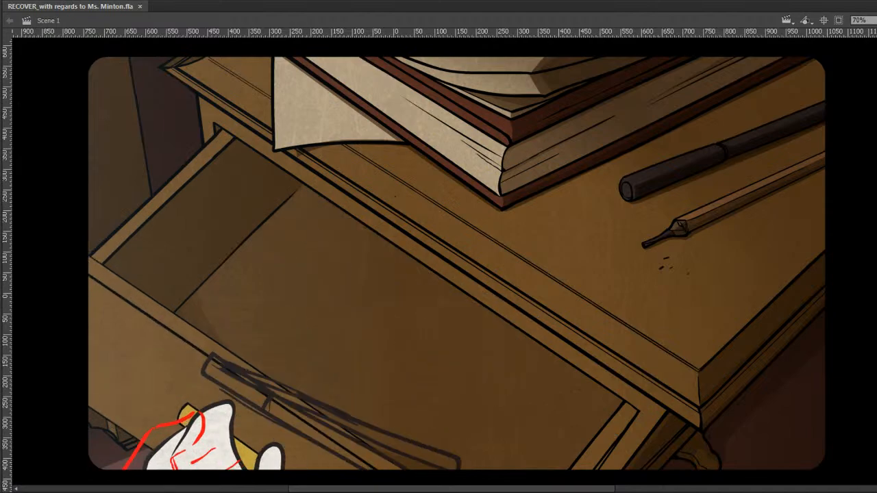
Reopen the drawer symbol at the frame where the orange rough hand enters, save, and compare the artwork with and without the sketch.
double_click(294, 164)
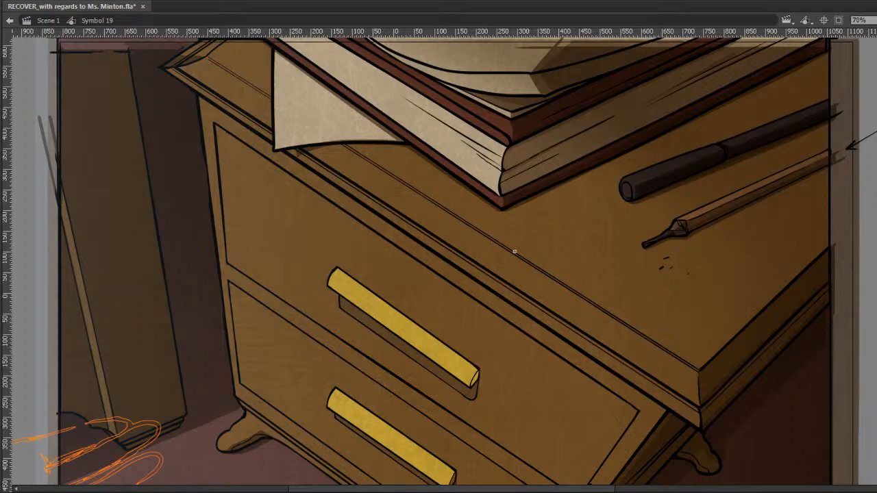
key(ctrl+s)
key(Delete)
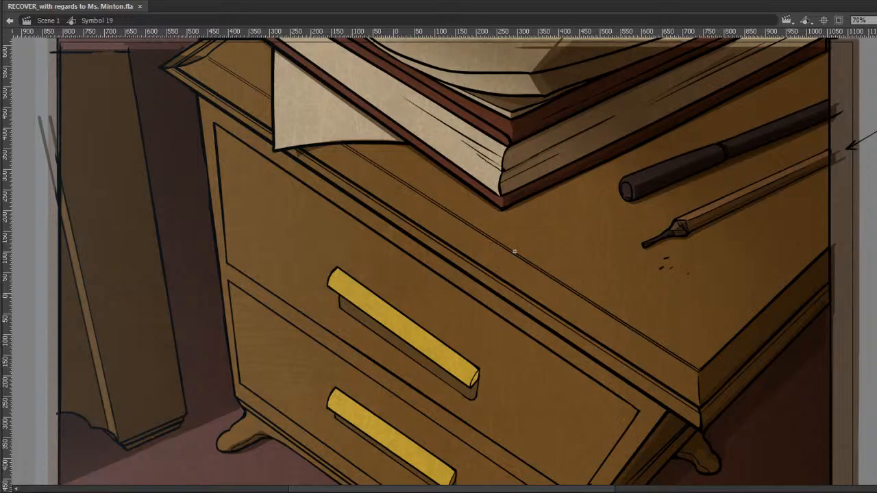
key(ctrl+z)
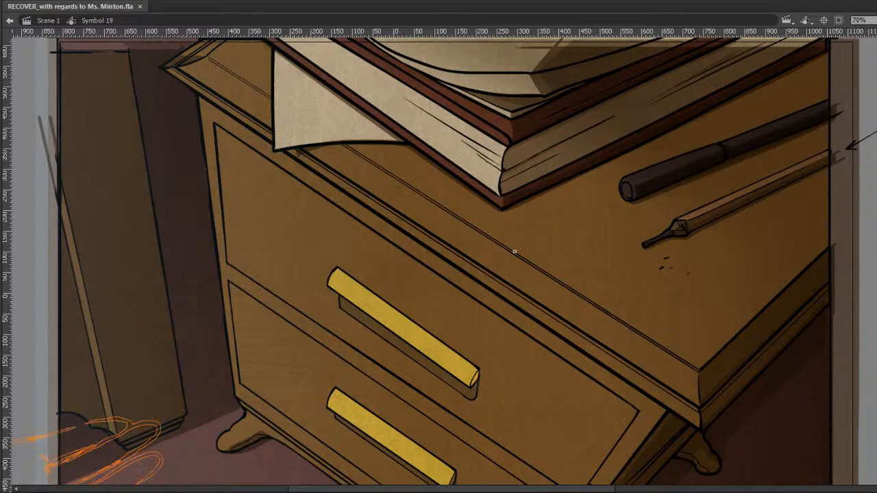
key(Delete)
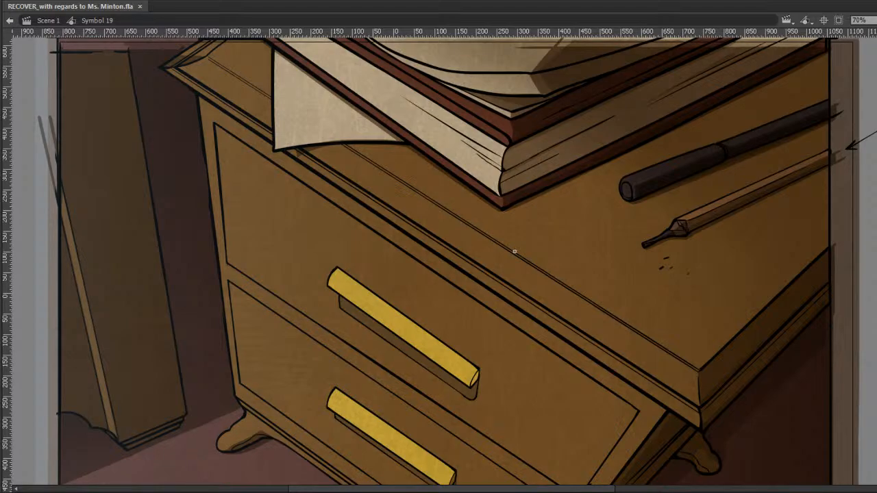
key(Return)
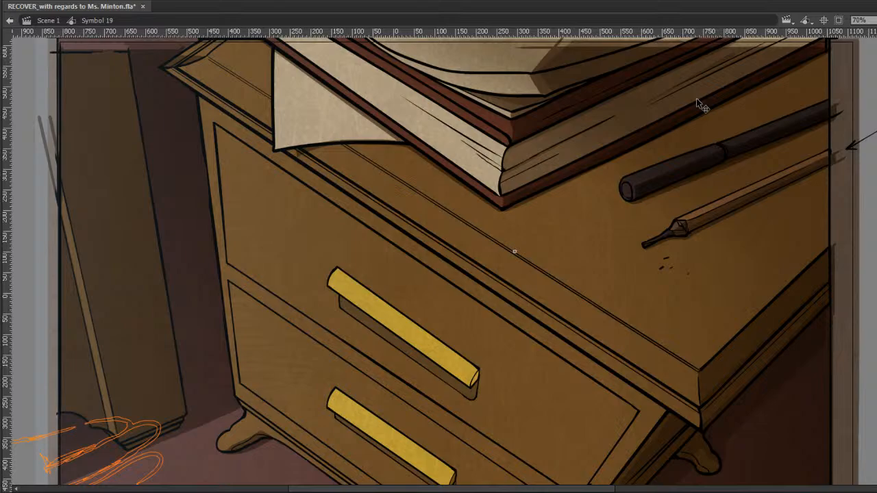
Brush straight vertical and horizontal cut-off lines across the orange rough hand, just outside the picture's corner.
key(b)
drag(565, 249, 658, 207)
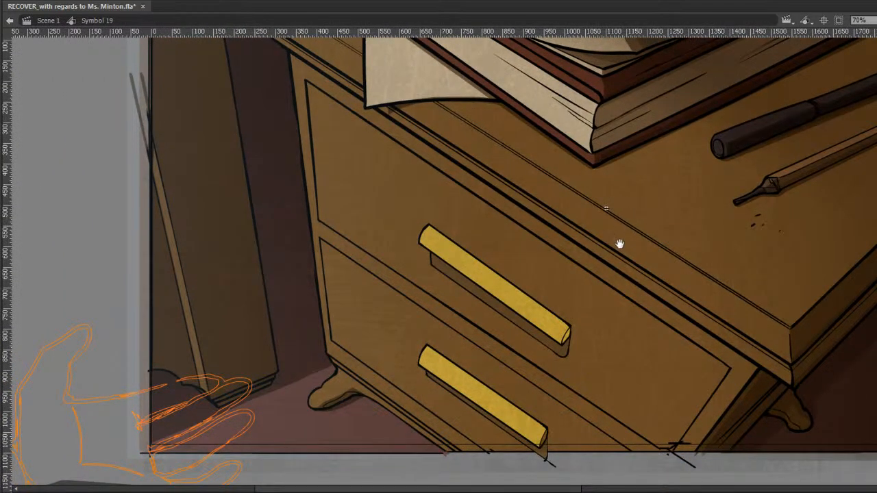
mouse_move(619, 243)
mouse_down()
mouse_move(746, 259)
mouse_move(804, 179)
mouse_up()
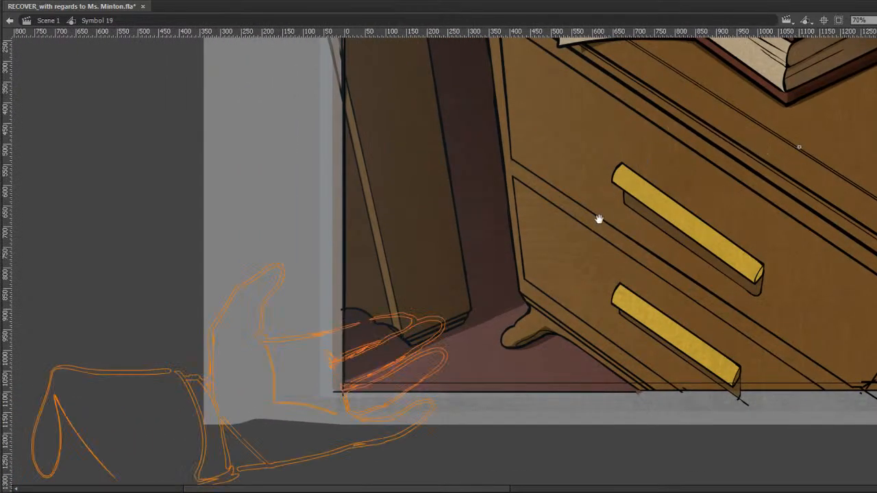
drag(599, 219, 787, 190)
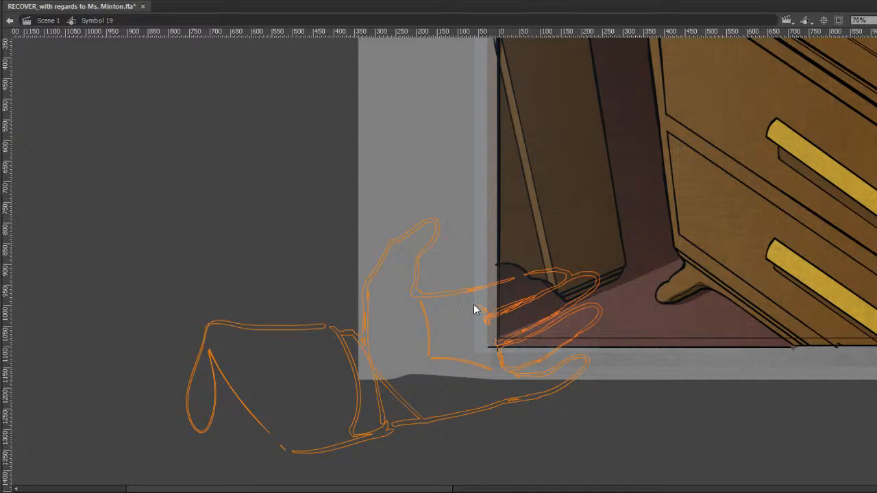
mouse_move(475, 305)
mouse_down()
mouse_move(480, 368)
mouse_move(486, 361)
mouse_move(474, 367)
mouse_move(602, 364)
mouse_up()
scroll(672, 329, down, 2)
scroll(671, 329, left, 3)
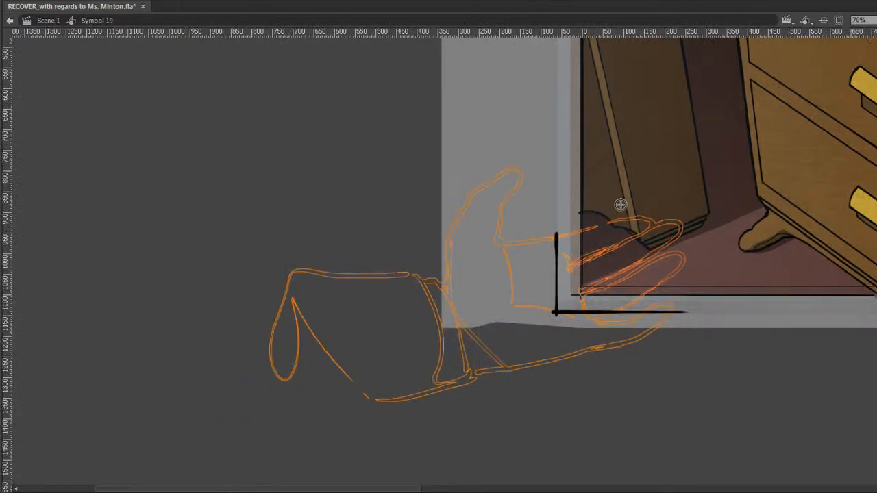
Trace the upper edge of the hand's top finger and recolour the new lines blue.
mouse_move(556, 236)
mouse_down()
mouse_move(647, 211)
mouse_move(595, 225)
mouse_move(657, 218)
mouse_up()
click(633, 220)
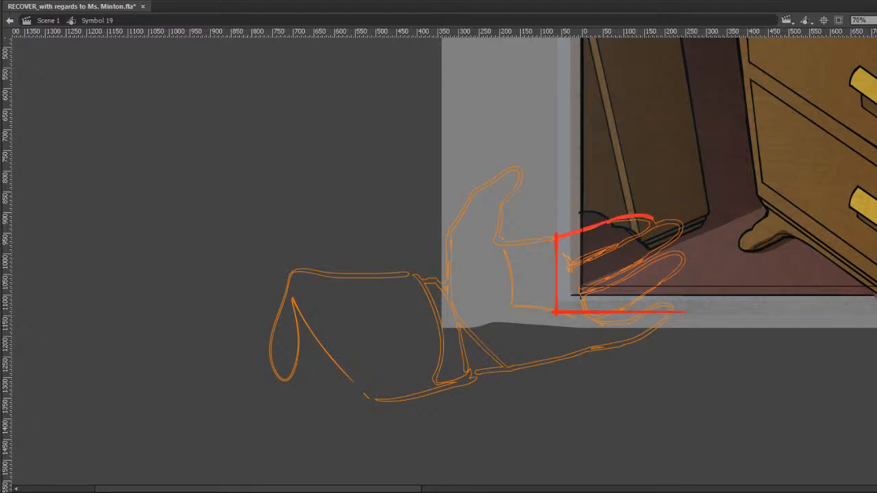
click(649, 221)
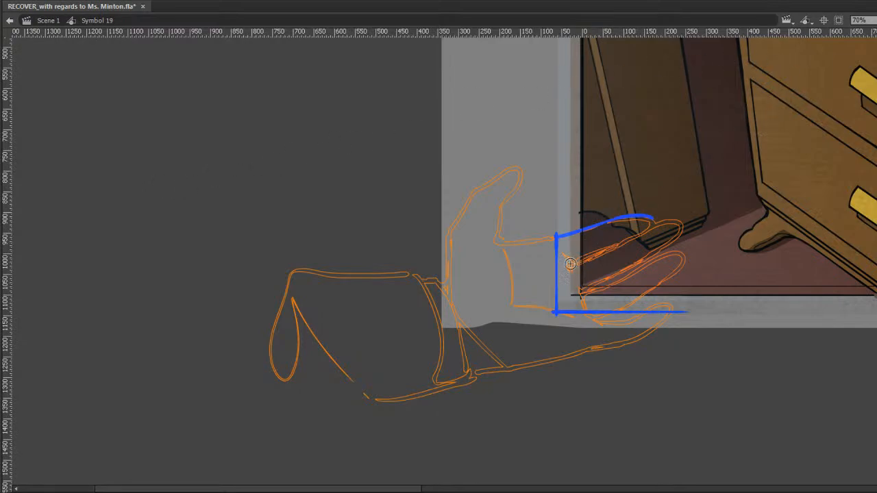
Trace the next two fingers of the rough hand in blue, reaching the horizontal cut-off line.
mouse_move(569, 263)
mouse_down()
mouse_move(662, 225)
mouse_move(684, 225)
mouse_move(664, 252)
mouse_move(583, 292)
mouse_up()
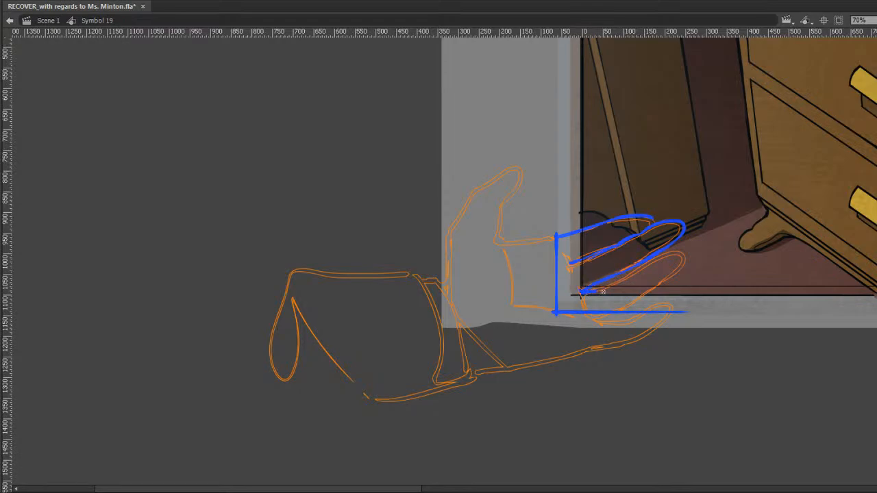
mouse_move(622, 279)
mouse_down()
mouse_move(684, 258)
mouse_move(665, 285)
mouse_move(669, 274)
mouse_move(617, 313)
mouse_up()
drag(565, 249, 581, 299)
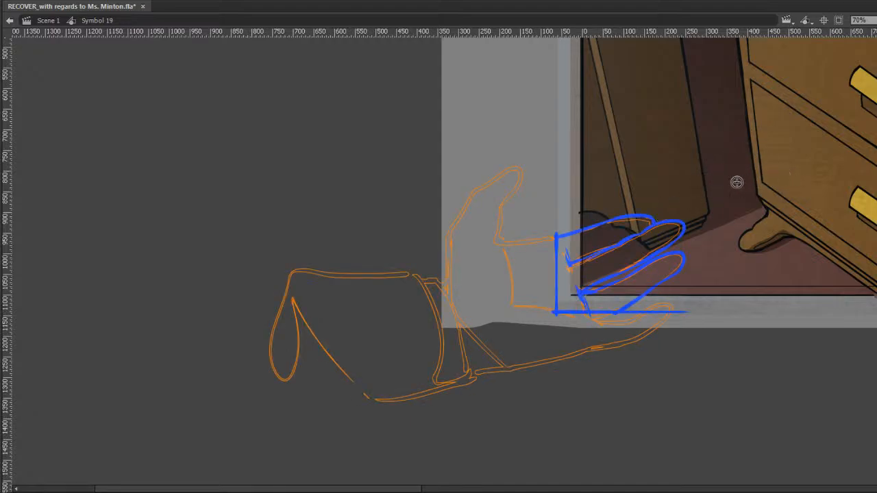
On the next rough hand frame, draw blue cut-off lines outside the picture's corner and trace the sleeve end and cuff.
drag(789, 192, 745, 237)
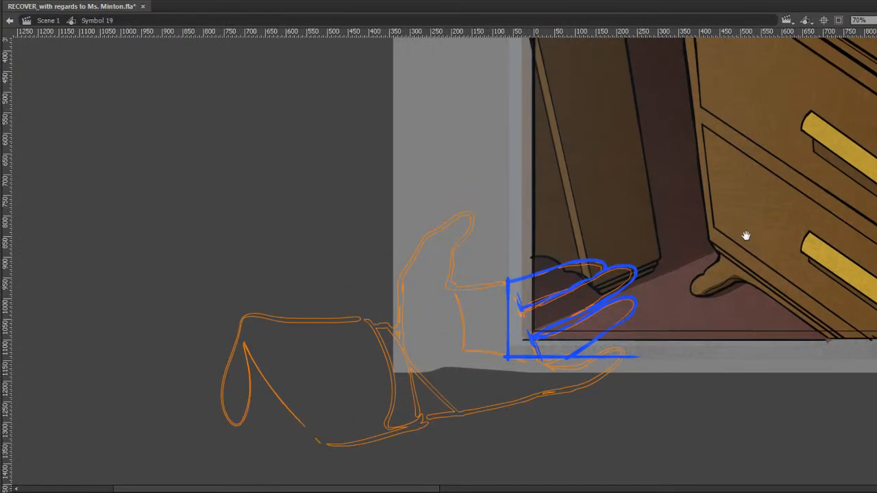
key(comma)
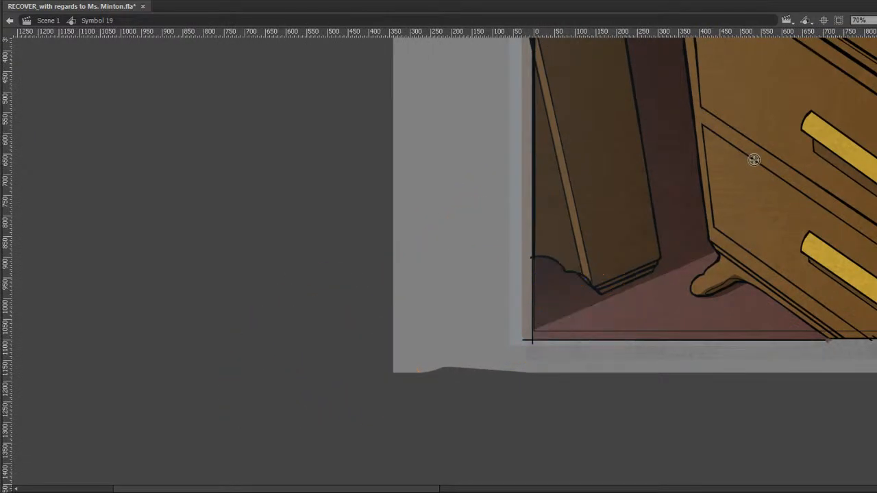
key(period)
key(period)
drag(731, 201, 672, 222)
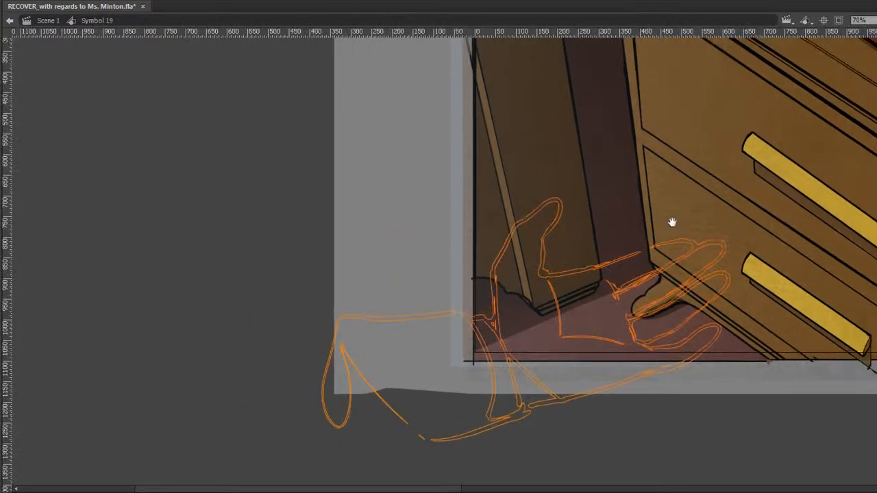
key(comma)
key(period)
mouse_move(446, 313)
mouse_down()
mouse_move(464, 315)
mouse_move(482, 338)
mouse_move(493, 407)
mouse_up()
mouse_move(455, 314)
mouse_down()
mouse_move(463, 382)
mouse_move(502, 383)
mouse_up()
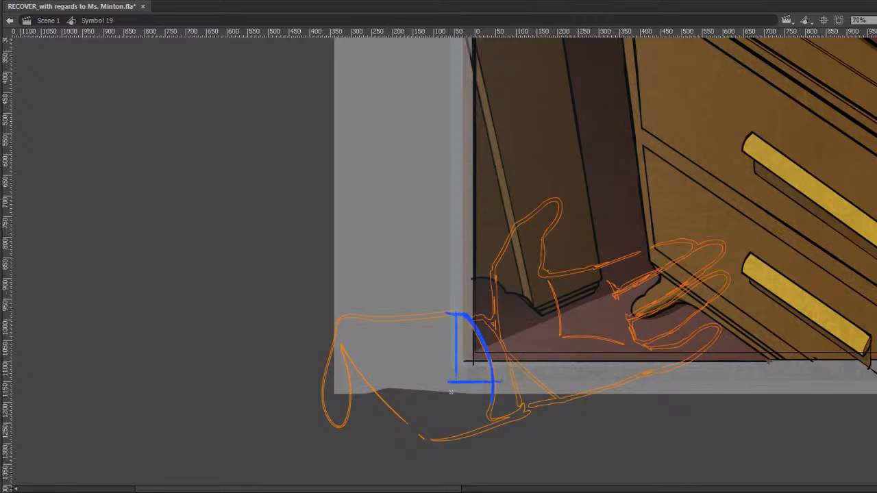
mouse_move(473, 320)
mouse_down()
mouse_move(489, 323)
mouse_move(510, 361)
mouse_move(510, 389)
mouse_up()
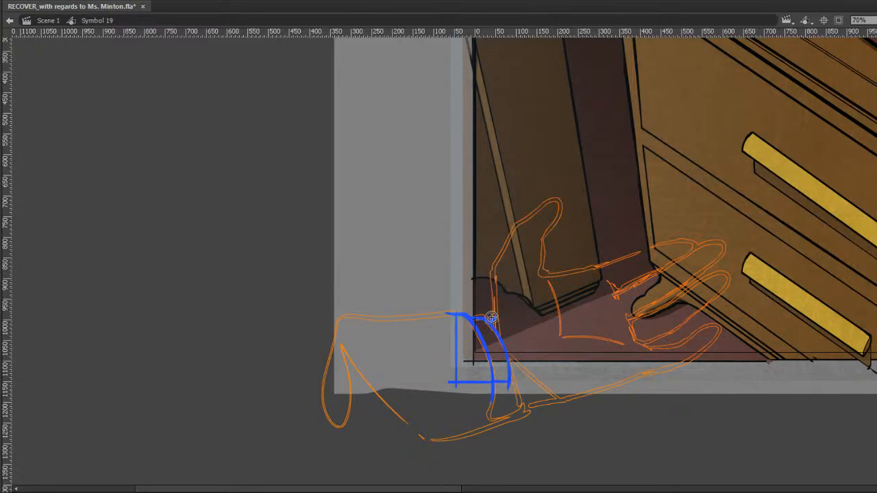
Trace the thumb in blue and extend the horizontal cut-off line beneath the whole hand.
mouse_move(487, 320)
mouse_down()
mouse_move(493, 273)
mouse_move(512, 229)
mouse_move(553, 202)
mouse_move(562, 222)
mouse_move(546, 244)
mouse_move(548, 259)
mouse_move(542, 243)
mouse_move(542, 272)
mouse_up()
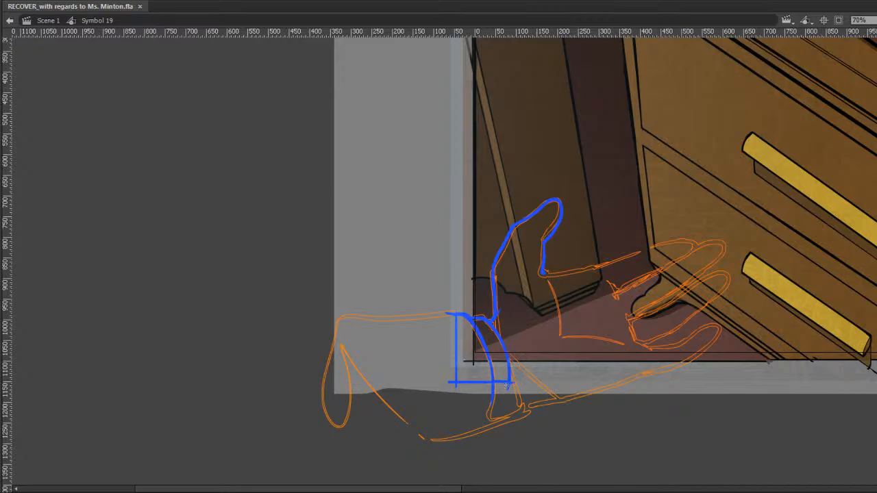
mouse_move(510, 382)
mouse_down()
mouse_move(624, 375)
mouse_move(733, 396)
mouse_up()
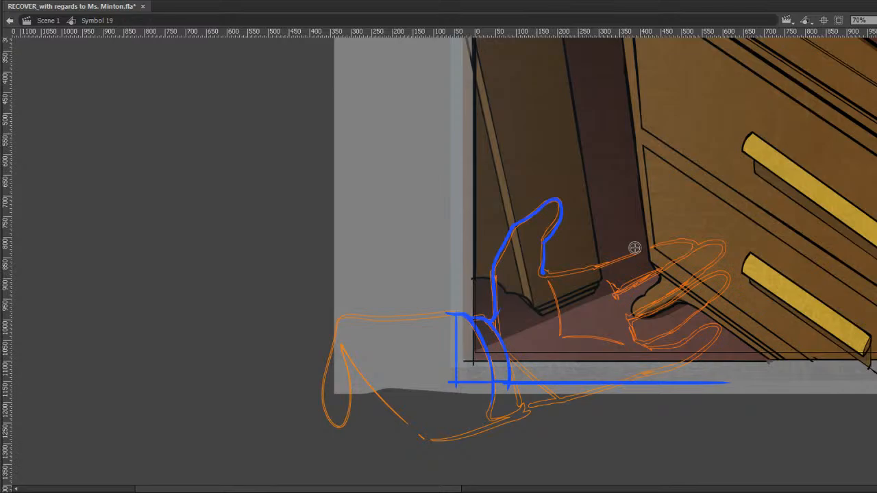
drag(696, 273, 694, 257)
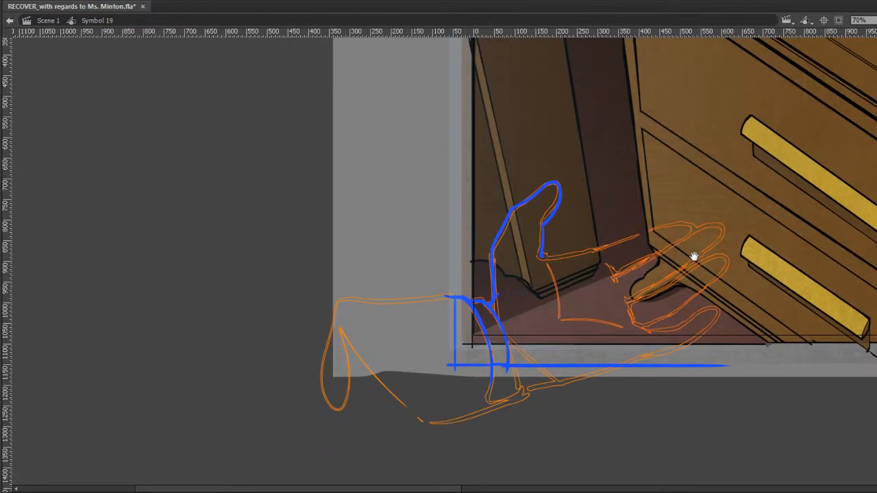
key(ctrl+z)
Trace the hand's top two fingers and the palm creases in blue.
mouse_move(542, 257)
mouse_down()
mouse_move(597, 251)
mouse_move(660, 228)
mouse_up()
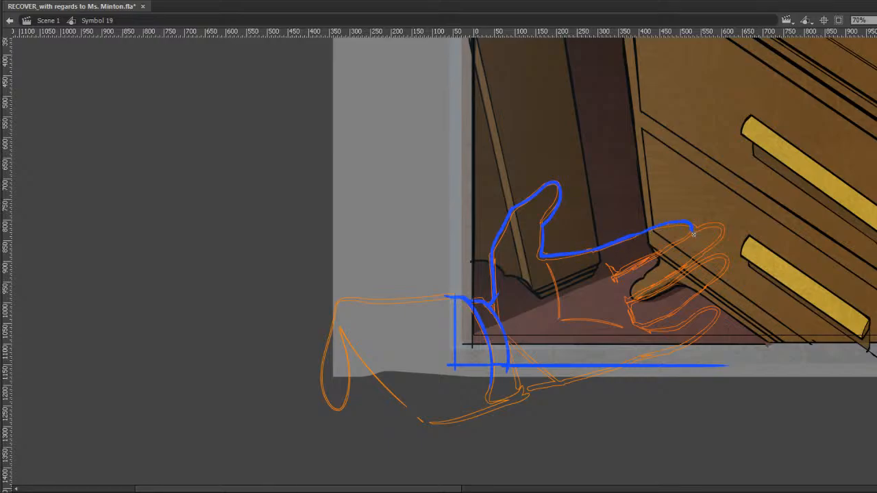
drag(606, 266, 615, 274)
drag(721, 228, 690, 238)
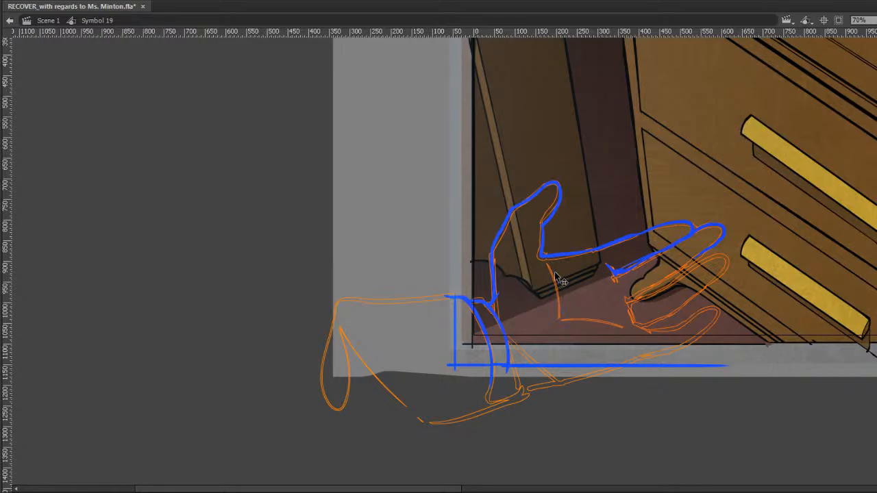
drag(567, 312, 626, 316)
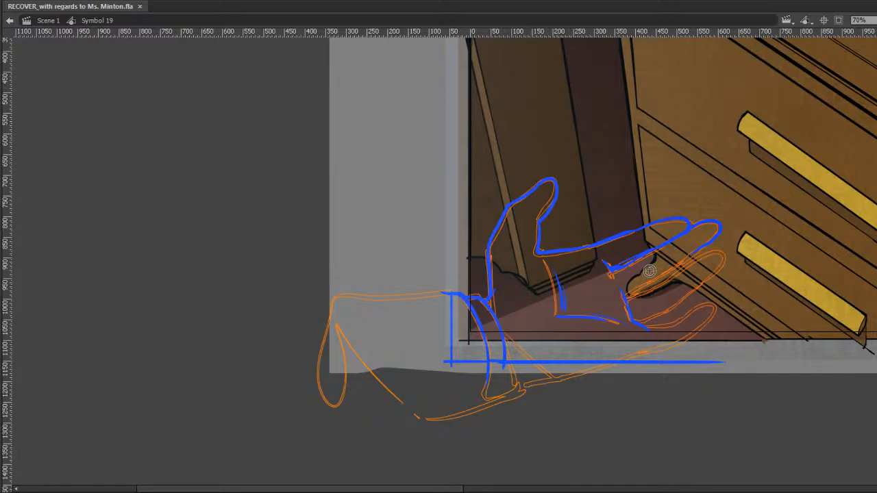
Trace the hand's lower two fingers in blue, down to the horizontal cut-off line.
drag(738, 284, 737, 273)
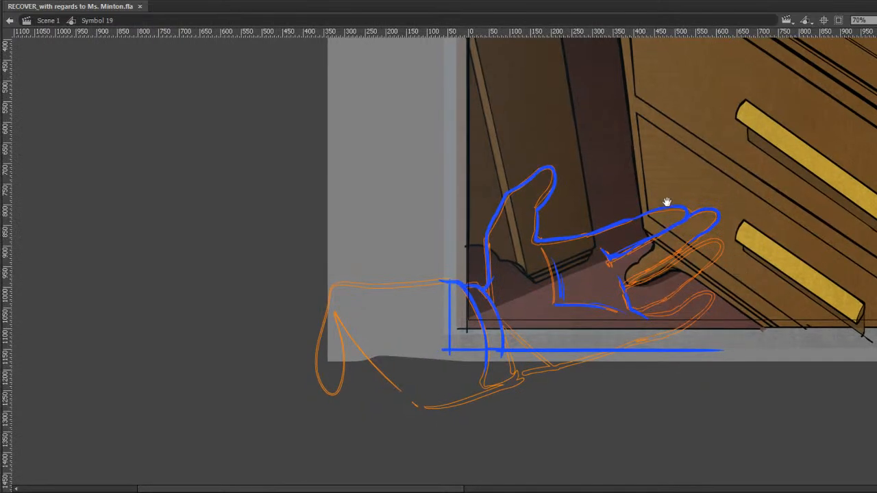
drag(624, 284, 659, 266)
drag(626, 285, 703, 246)
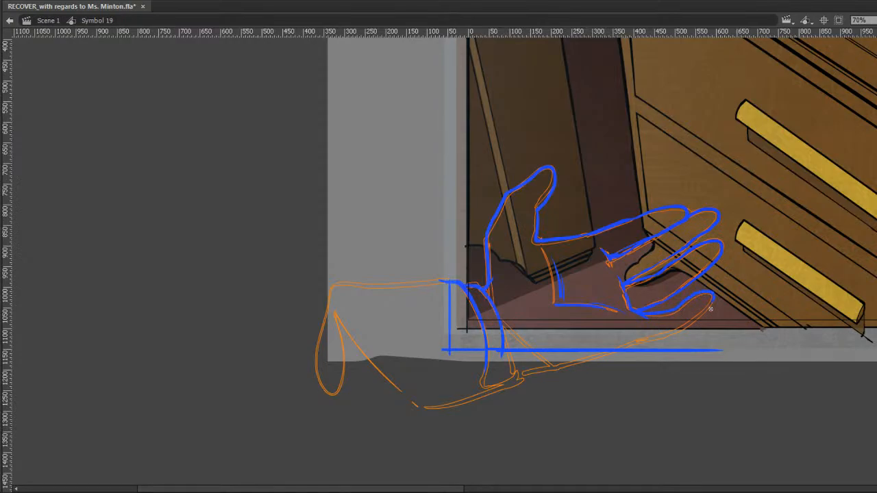
drag(698, 321, 641, 356)
key(ctrl+z)
On the following rough hand frame, draw the blue cut-off lines and trace the sleeve's upper edge, cuff and wrist.
drag(822, 222, 770, 290)
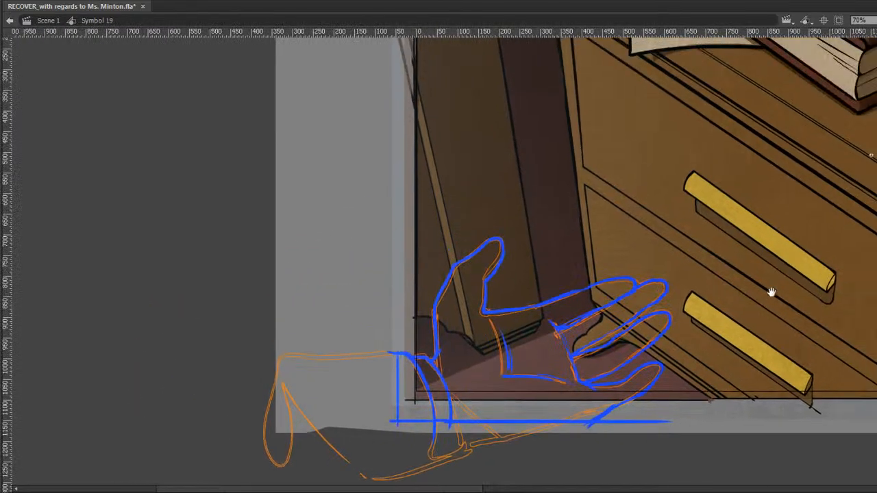
key(period)
key(comma)
key(period)
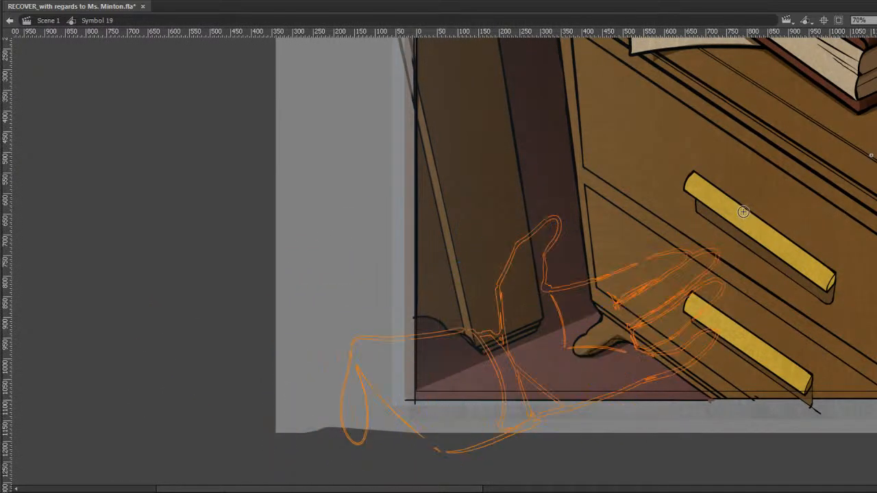
key(comma)
key(period)
mouse_move(384, 363)
mouse_down()
mouse_move(391, 344)
mouse_move(470, 331)
mouse_up()
mouse_move(487, 411)
mouse_down()
mouse_move(387, 410)
mouse_move(399, 323)
mouse_move(508, 409)
mouse_move(656, 409)
mouse_up()
drag(472, 333, 493, 337)
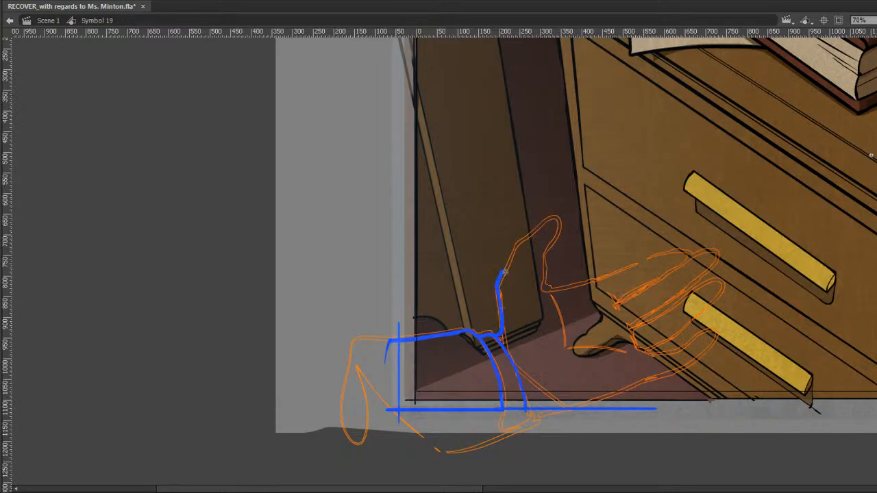
Trace this frame's thumb and palm creases in blue over the rough sketch.
mouse_move(503, 273)
mouse_down()
mouse_move(516, 247)
mouse_move(556, 218)
mouse_move(546, 261)
mouse_up()
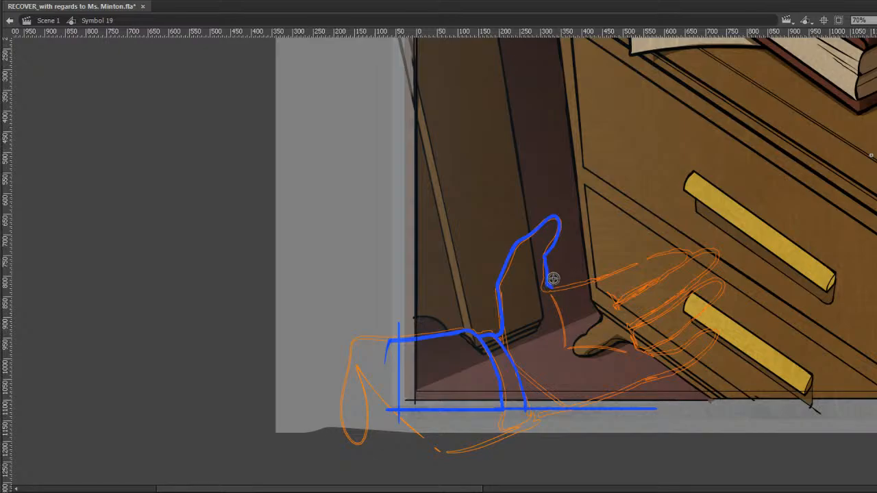
mouse_move(553, 295)
mouse_down()
mouse_move(565, 340)
mouse_move(568, 310)
mouse_move(570, 343)
mouse_move(639, 361)
mouse_up()
key(comma)
key(period)
key(q)
click(641, 363)
drag(639, 352, 642, 349)
click(659, 357)
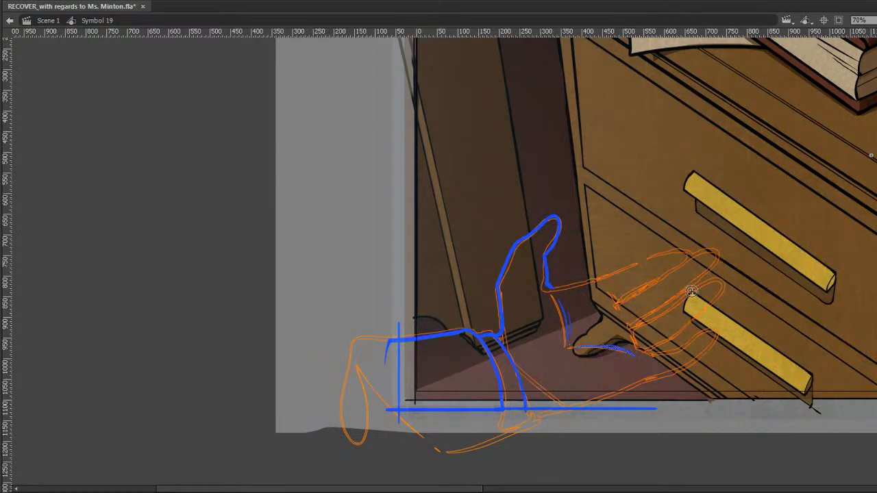
Trace the upper edge of the hand's top finger in blue, from the thumb base to the fingertip.
key(comma)
key(period)
key(b)
key(comma)
key(period)
drag(552, 287, 691, 254)
key(comma)
key(period)
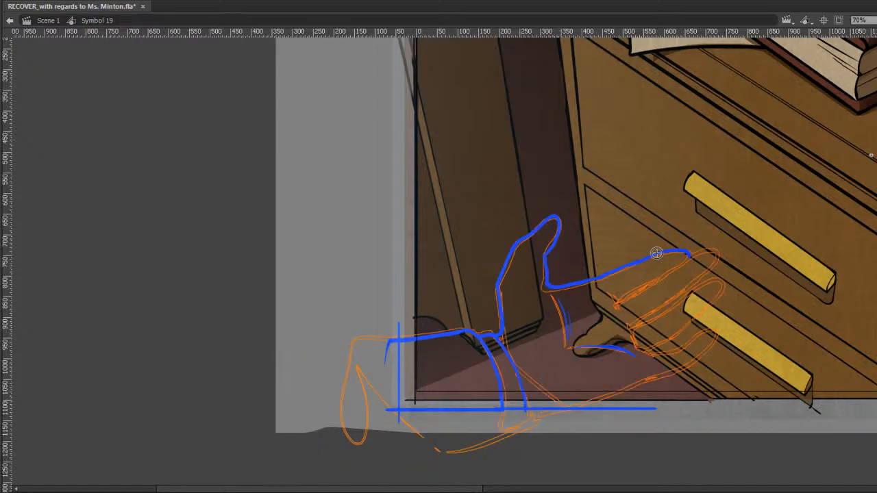
Trace the remaining fingers and the palm's lower edge in blue down to the horizontal cut-off line, and save the file.
key(comma)
key(period)
drag(608, 292, 620, 307)
key(comma)
key(period)
mouse_move(616, 306)
mouse_down()
mouse_move(693, 257)
mouse_move(706, 253)
mouse_move(714, 267)
mouse_move(706, 276)
mouse_move(717, 263)
mouse_move(711, 274)
mouse_up()
key(ctrl+z)
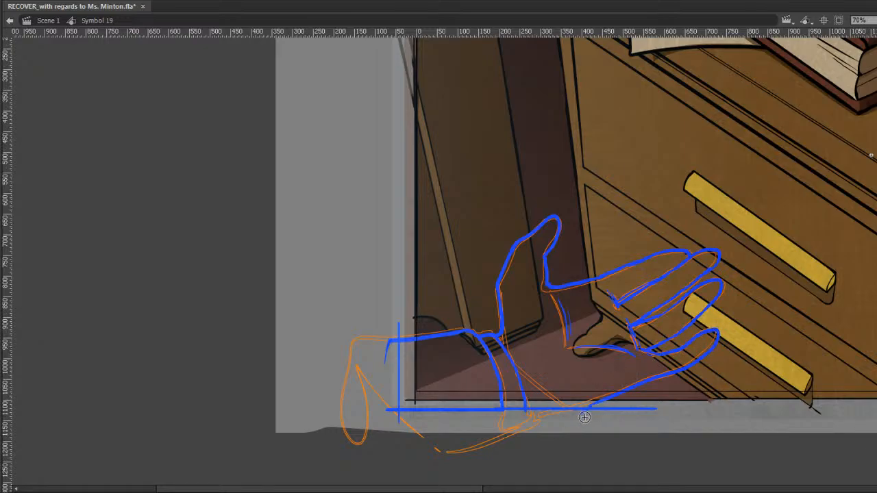
drag(585, 417, 581, 414)
key(ctrl+s)
key(comma)
key(period)
On the following rough hand frame, trace the sleeve's fold, upper edge and first cuff line in blue and draw the cut-off lines.
key(period)
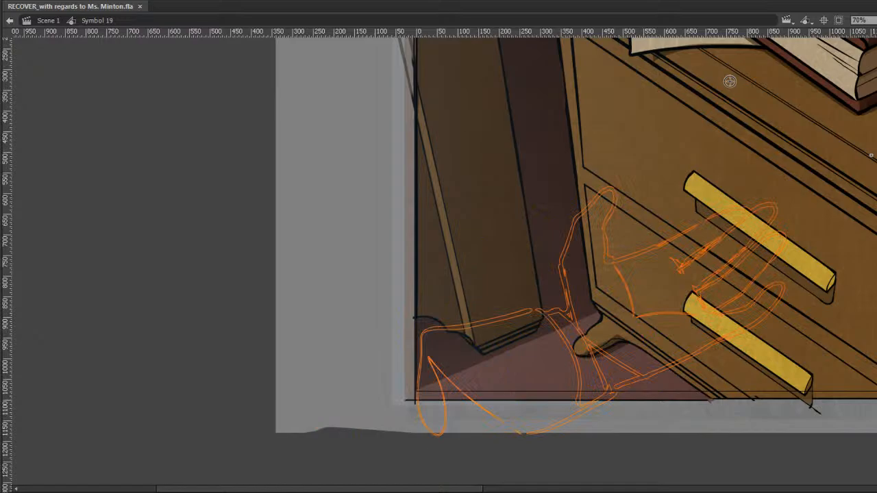
drag(429, 357, 483, 400)
drag(406, 335, 428, 330)
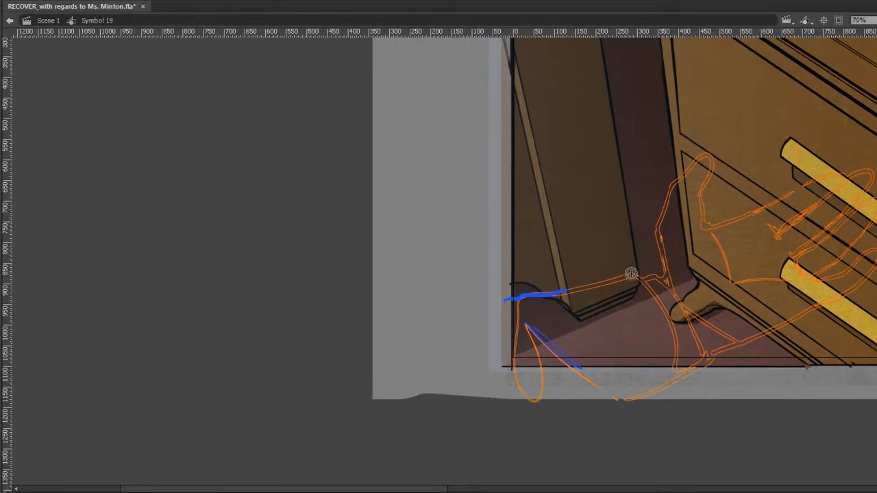
drag(535, 309, 630, 275)
mouse_move(504, 305)
mouse_down()
mouse_move(593, 286)
mouse_move(546, 301)
mouse_move(572, 298)
mouse_move(551, 293)
mouse_move(637, 277)
mouse_move(667, 313)
mouse_move(666, 414)
mouse_move(646, 380)
mouse_move(490, 416)
mouse_move(510, 356)
mouse_move(506, 377)
mouse_move(504, 302)
mouse_up()
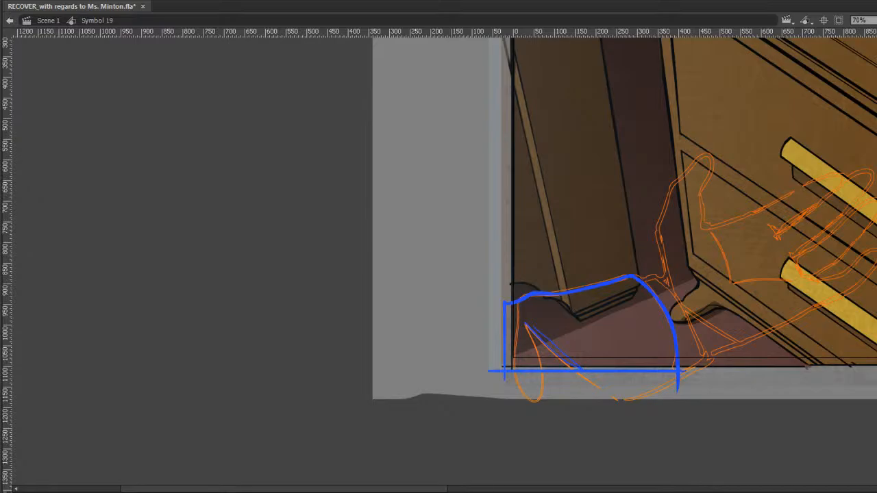
Compare the sleeve with the previous frame and trace the second cuff line in blue down to the cut-off line.
key(comma)
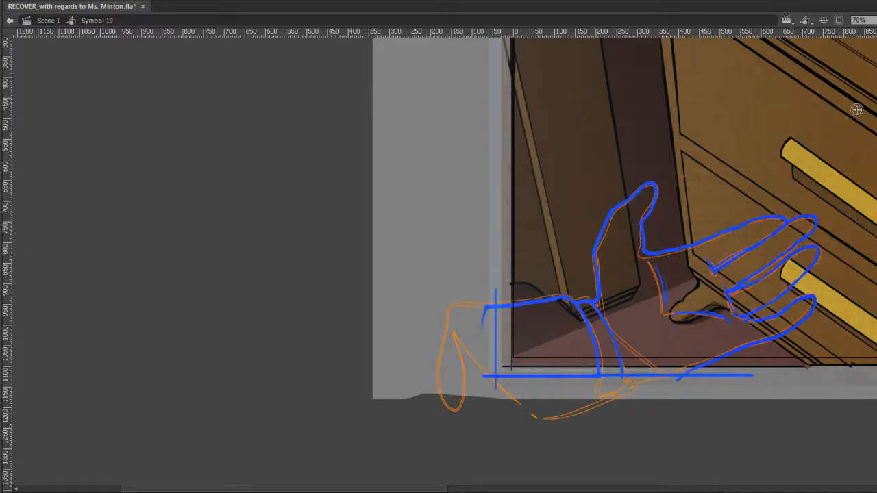
key(period)
key(comma)
key(period)
key(comma)
key(period)
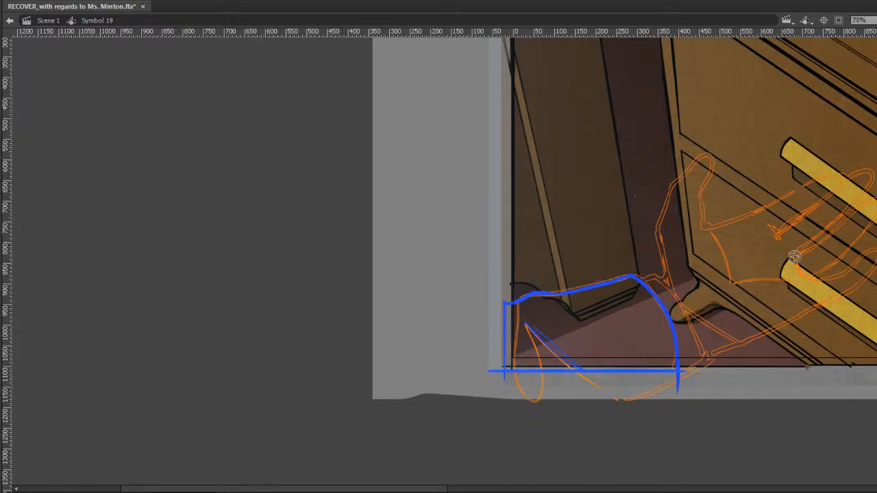
scroll(689, 329, up, 2)
scroll(689, 329, right, 2)
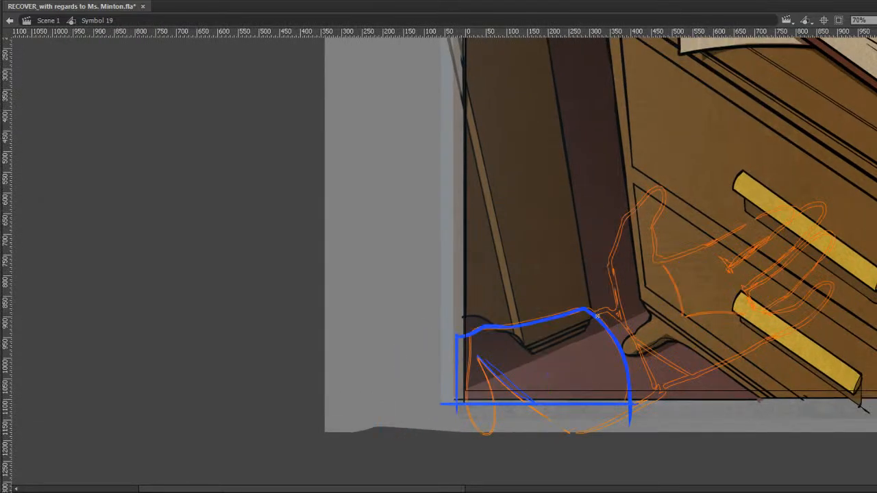
mouse_move(594, 313)
mouse_down()
mouse_move(609, 314)
mouse_move(634, 343)
mouse_move(650, 375)
mouse_move(653, 400)
mouse_move(635, 403)
mouse_up()
drag(740, 263, 742, 281)
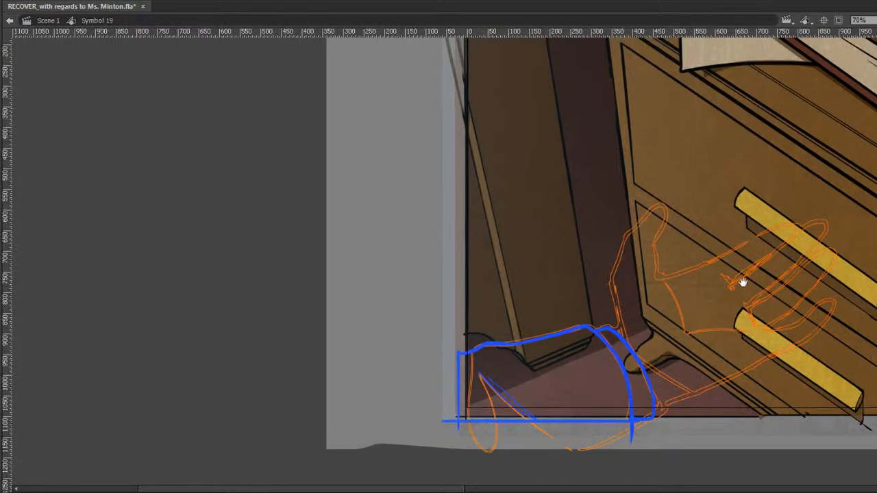
Trace this frame's thumb and palm creases in blue, starting from the wrist.
key(comma)
key(period)
mouse_move(618, 320)
mouse_down()
mouse_move(622, 248)
mouse_move(662, 203)
mouse_move(670, 229)
mouse_move(652, 254)
mouse_move(666, 212)
mouse_move(659, 277)
mouse_move(684, 323)
mouse_move(682, 305)
mouse_move(687, 333)
mouse_up()
key(e)
key(b)
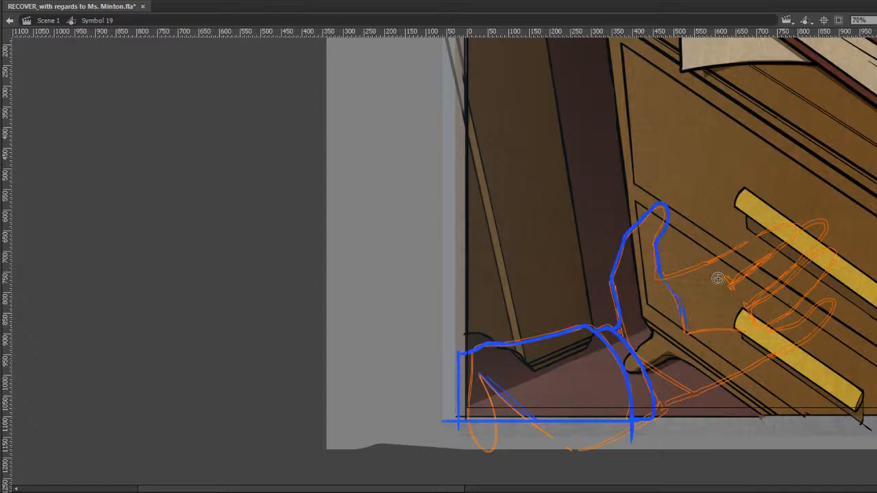
key(comma)
key(period)
drag(687, 332, 745, 328)
Trace the palm's lower edge in blue from the cuff up to the tip of the little finger.
key(comma)
key(period)
mouse_move(654, 414)
mouse_down()
mouse_move(745, 369)
mouse_move(750, 305)
mouse_up()
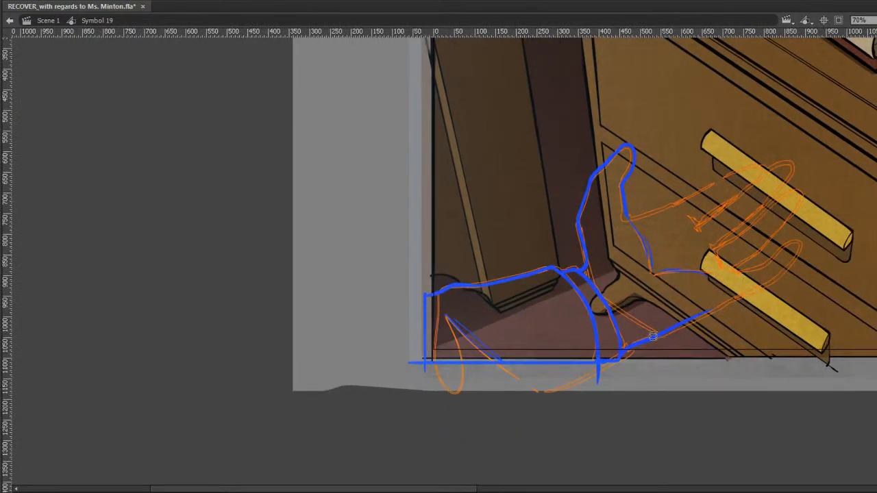
mouse_move(702, 320)
mouse_down()
mouse_move(782, 280)
mouse_move(802, 249)
mouse_move(801, 306)
mouse_up()
key(comma)
key(period)
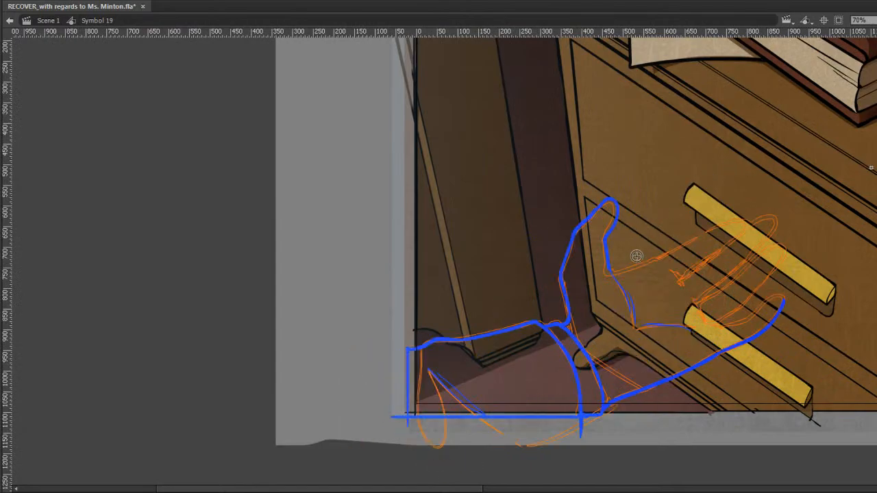
Trace all the fingers and the creases at their bases in blue over the rough sketch, and save the file.
drag(608, 270, 744, 219)
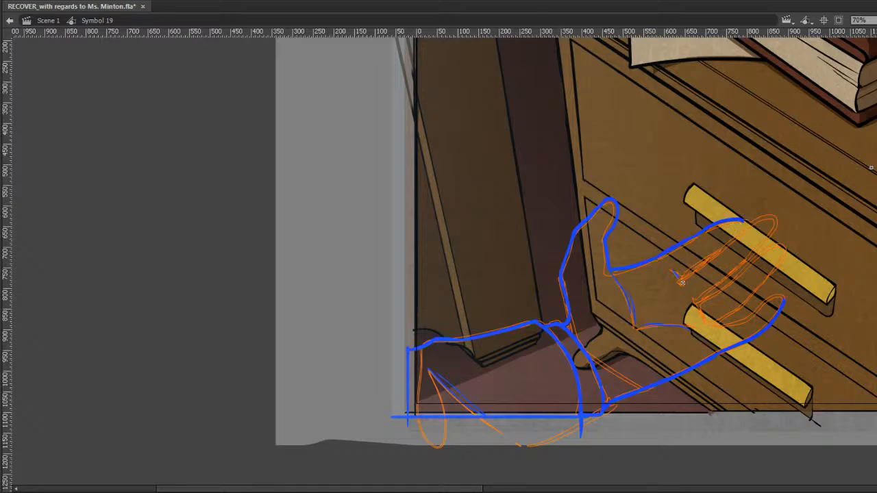
mouse_move(682, 284)
mouse_down()
mouse_move(705, 323)
mouse_move(709, 298)
mouse_move(704, 321)
mouse_move(731, 336)
mouse_up()
key(ctrl+s)
mouse_move(686, 275)
mouse_down()
mouse_move(736, 234)
mouse_move(724, 248)
mouse_move(775, 222)
mouse_move(767, 243)
mouse_move(698, 305)
mouse_move(783, 249)
mouse_move(785, 260)
mouse_move(734, 320)
mouse_move(756, 296)
mouse_up()
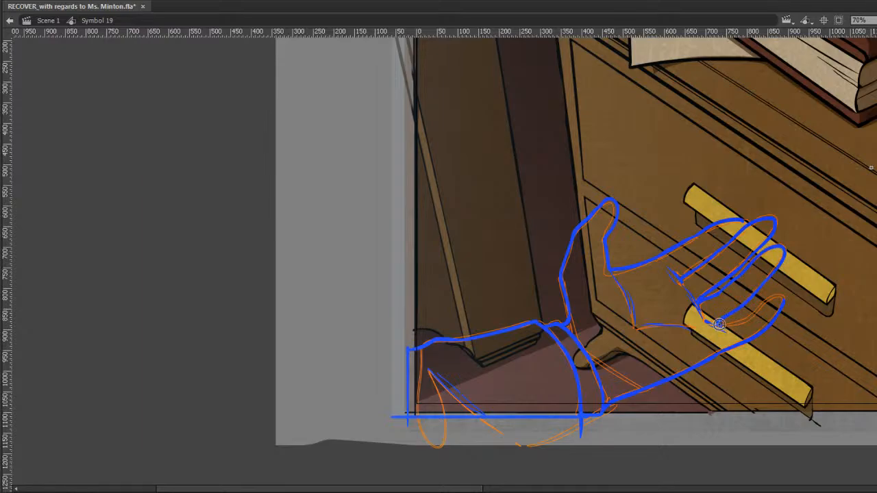
mouse_move(718, 324)
mouse_down()
mouse_move(779, 300)
mouse_move(785, 307)
mouse_up()
key(comma)
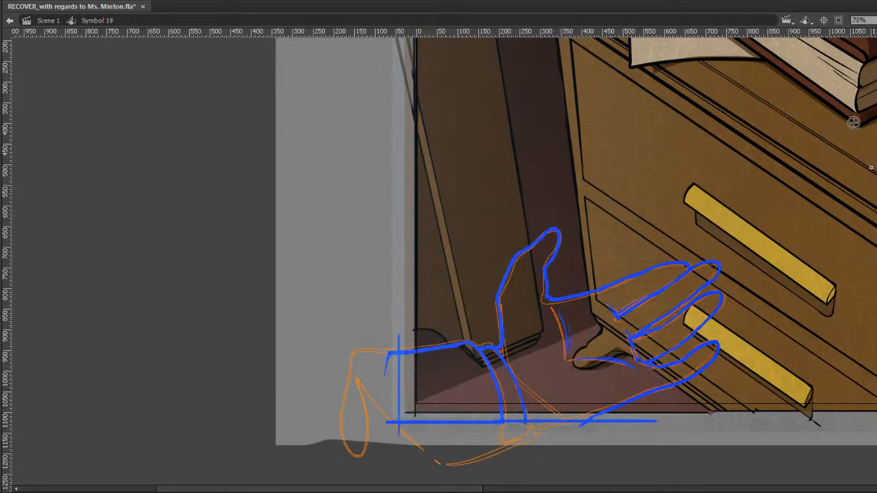
key(period)
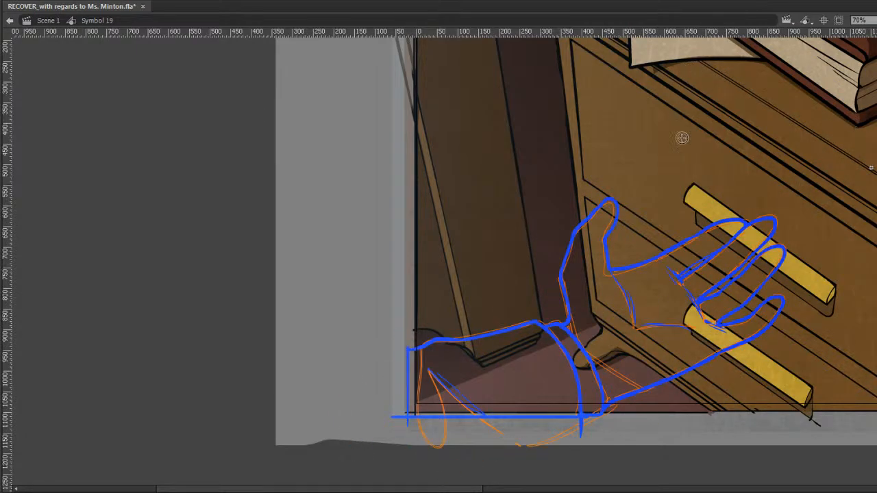
Remove the blue fingertip lines that overlap the upper drawer handle, so the fingers end behind it.
drag(715, 219, 754, 246)
drag(716, 219, 767, 258)
drag(751, 246, 787, 274)
key(v)
click(775, 247)
key(Delete)
click(773, 220)
key(Delete)
key(e)
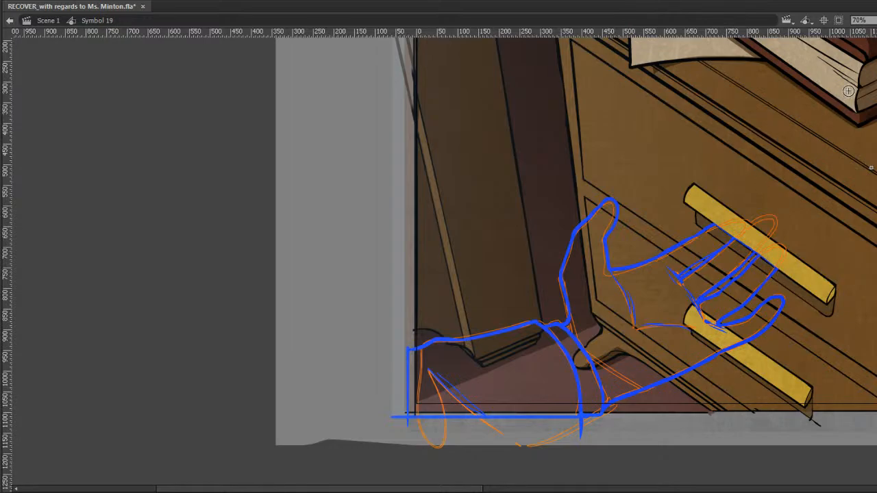
Flip between the traced open-hand frame and the rough gripping-hand frame to check the motion.
key(comma)
key(period)
key(comma)
key(period)
key(comma)
key(period)
key(comma)
key(period)
key(comma)
key(period)
key(comma)
key(period)
key(comma)
key(period)
key(comma)
key(period)
key(comma)
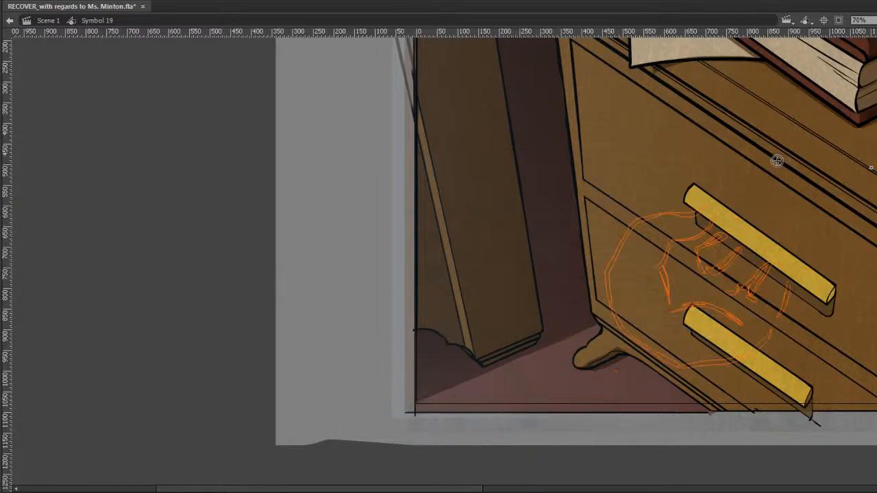
key(period)
key(comma)
On the gripping-hand frame, trace the thumb's outer contour in blue from the wrist to its rounded tip on the upper handle.
mouse_move(607, 311)
mouse_down()
mouse_move(605, 264)
mouse_move(639, 218)
mouse_up()
key(ctrl+z)
key(comma)
key(period)
drag(637, 216, 646, 217)
key(e)
mouse_move(704, 218)
mouse_down()
mouse_move(705, 206)
mouse_move(701, 234)
mouse_up()
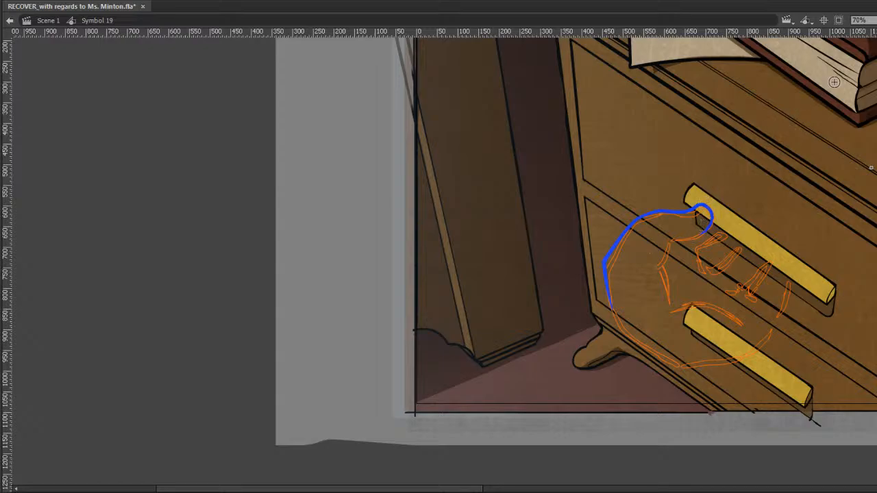
Trace the gripping thumb's inner edge and the adjoining palm crease in blue.
key(comma)
key(period)
key(comma)
key(period)
mouse_move(667, 310)
mouse_down()
mouse_move(663, 271)
mouse_move(669, 316)
mouse_up()
key(comma)
key(period)
mouse_move(659, 268)
mouse_down()
mouse_move(673, 243)
mouse_move(696, 238)
mouse_move(711, 213)
mouse_up()
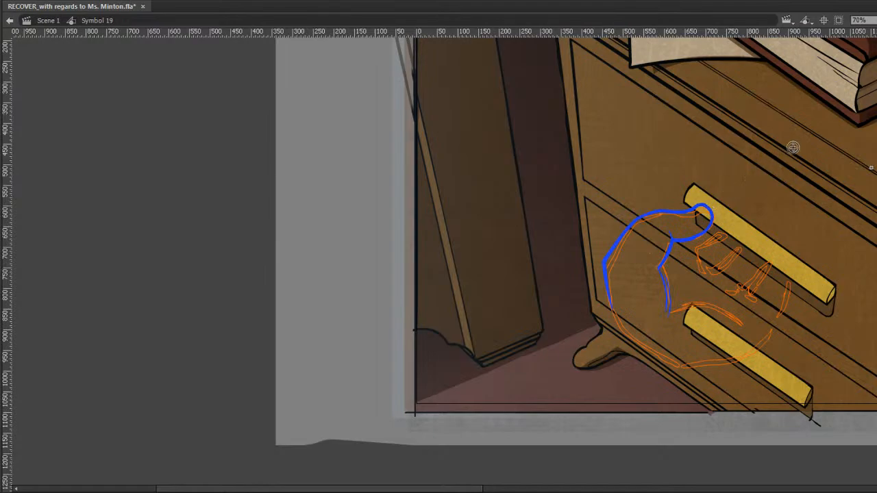
Add the thumb joint crease, the lower palm crease and the creases at the finger bases in blue.
key(comma)
key(period)
key(comma)
key(period)
drag(672, 244, 683, 242)
key(comma)
key(period)
drag(715, 272, 742, 295)
Check the gripping hand against the previous frame and extend the thumb's outer contour at the wrist in blue.
key(comma)
key(period)
key(comma)
key(period)
key(comma)
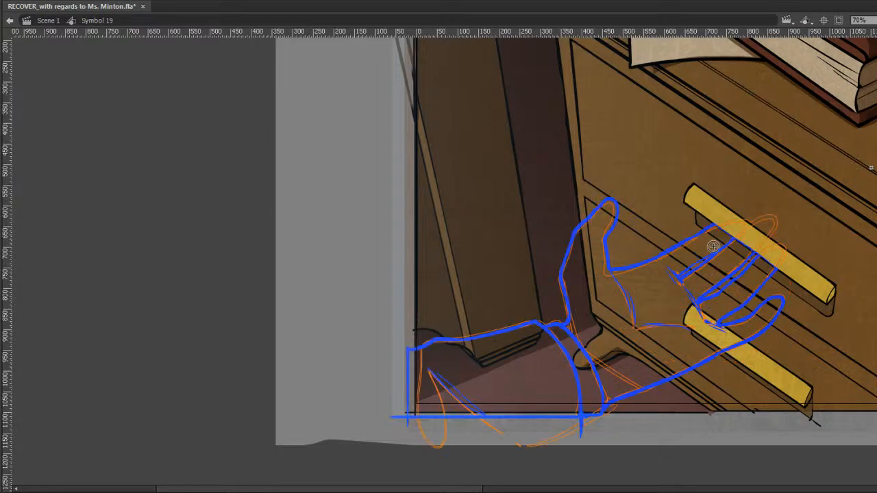
key(period)
key(comma)
key(period)
key(comma)
key(period)
drag(610, 296, 603, 314)
key(comma)
key(period)
Draw the gripping hand's lower palm edge in blue and clean up the line with the eraser.
key(comma)
key(period)
drag(664, 382, 745, 358)
key(e)
drag(684, 359, 747, 359)
drag(687, 364, 729, 363)
key(v)
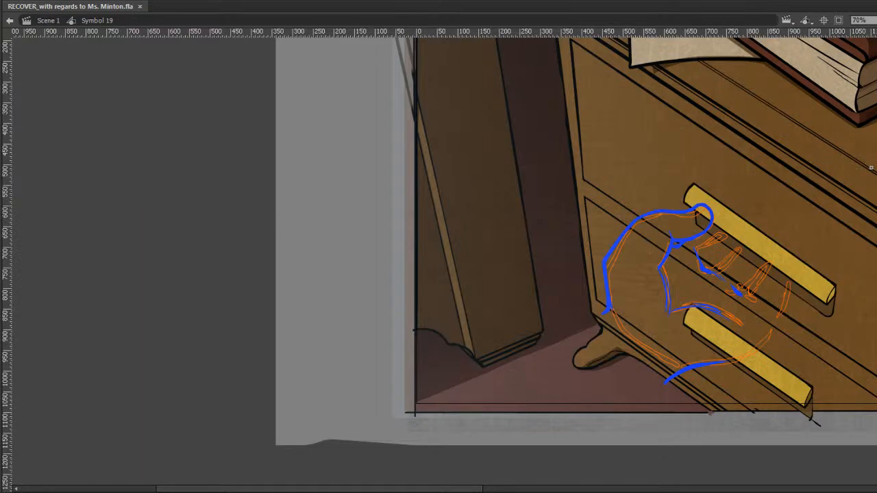
Compare with the previous frame and reshape the upper edge of the gripping thumb's tip with the eraser.
key(comma)
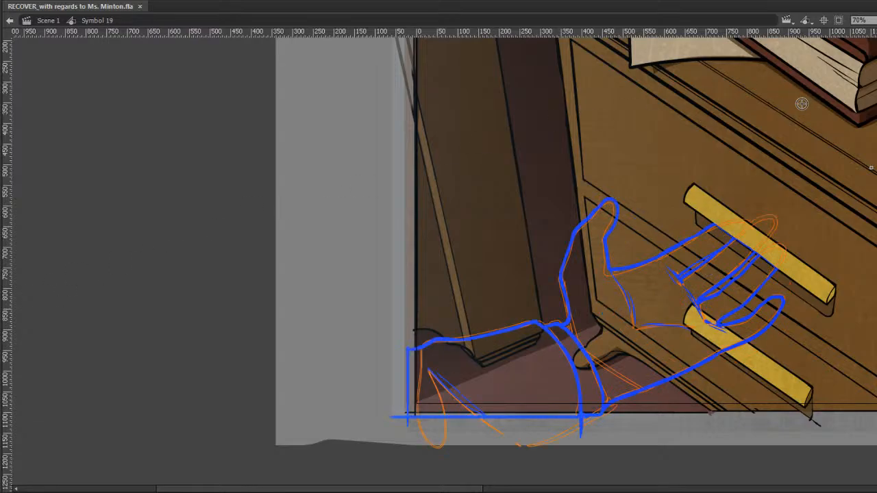
key(period)
key(comma)
key(period)
key(comma)
key(period)
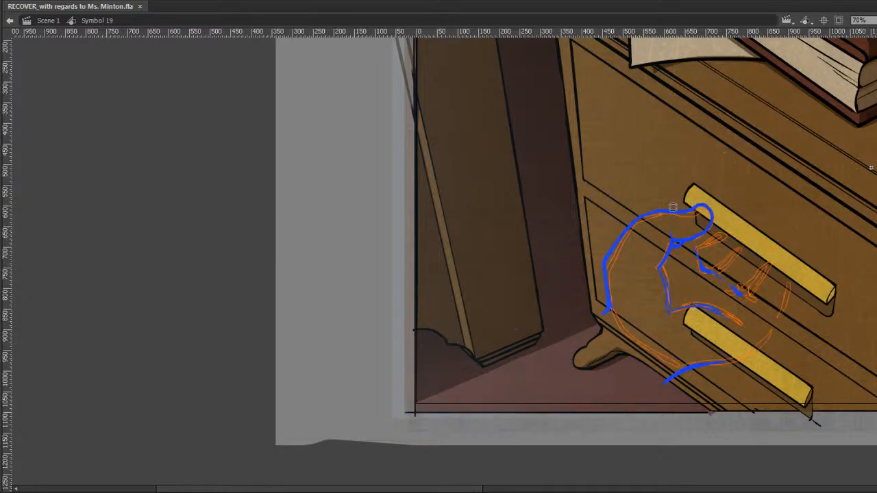
drag(663, 211, 696, 212)
drag(667, 211, 704, 206)
mouse_move(691, 207)
mouse_down()
mouse_move(658, 212)
mouse_move(688, 218)
mouse_move(707, 209)
mouse_move(690, 223)
mouse_move(705, 208)
mouse_up()
key(b)
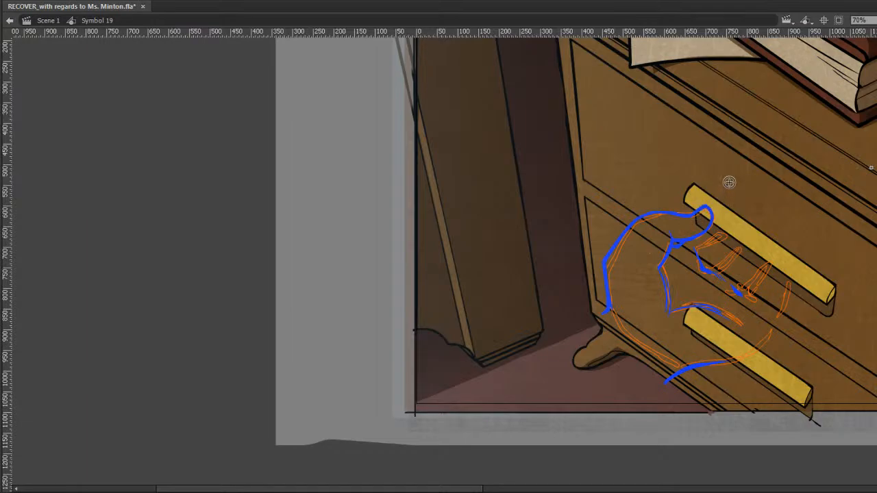
Draw the first finger's dividing line in blue from the finger base up to the upper handle.
key(period)
key(period)
key(comma)
key(comma)
drag(780, 234, 757, 227)
key(period)
key(period)
key(comma)
key(comma)
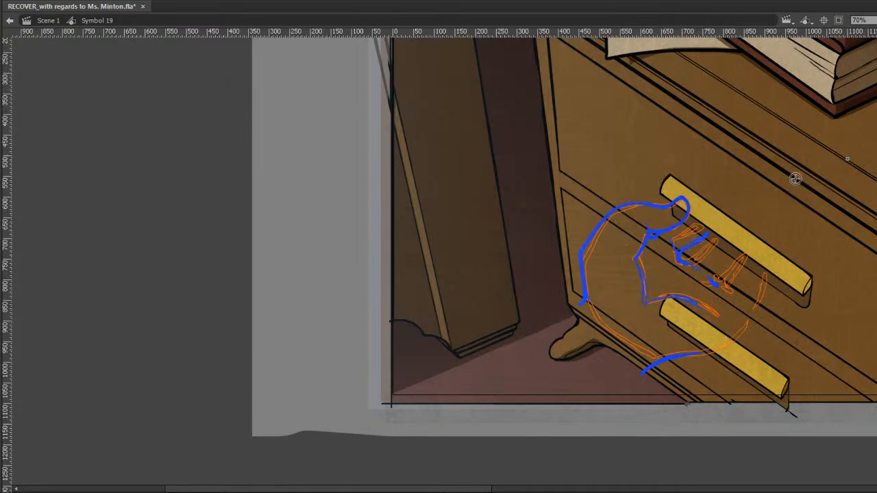
Trace the remaining finger dividing lines and the hand's outer edge in blue, from the upper handle down to the lower palm.
key(period)
key(comma)
key(period)
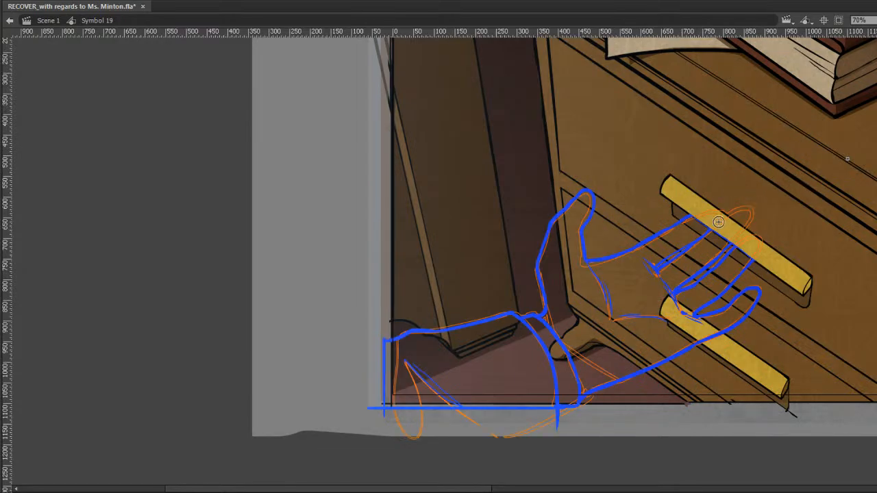
key(comma)
key(period)
key(period)
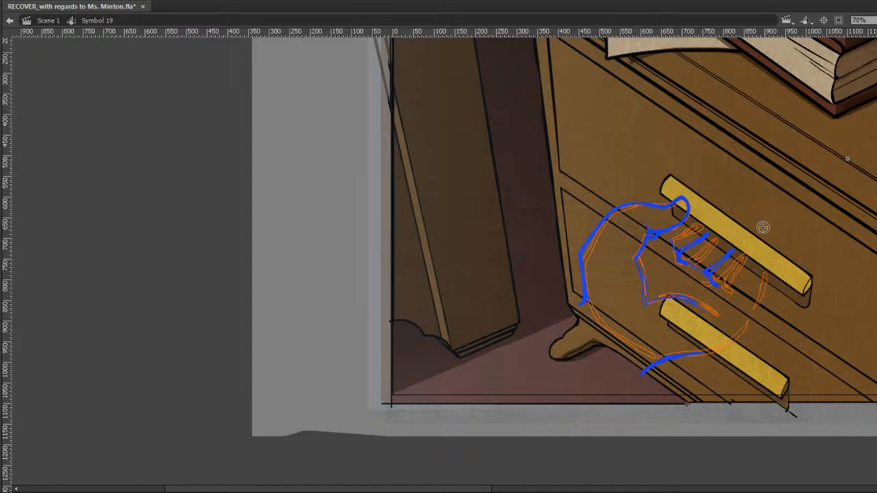
key(comma)
key(period)
key(comma)
key(period)
drag(745, 329, 760, 310)
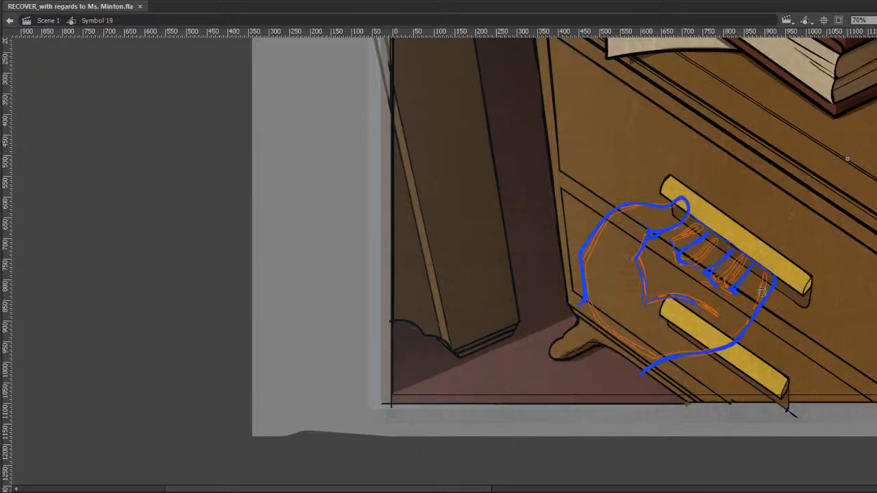
Transform the gripping hand's outer lower edge so its line shifts slightly inward along the palm.
key(q)
drag(782, 315, 766, 267)
click(754, 320)
drag(707, 375, 699, 372)
key(b)
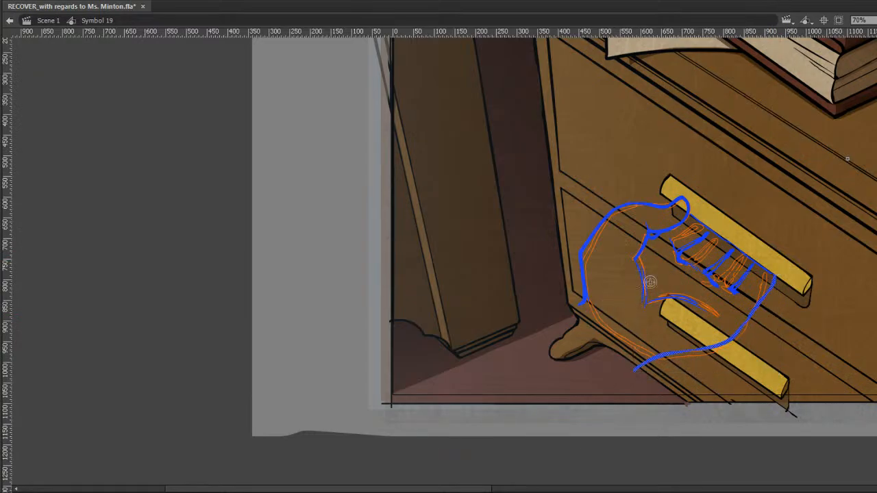
Compare with the previous frame and draw the gripping hand's wrist line in blue from the thumb side down to the lower palm.
key(comma)
key(period)
key(comma)
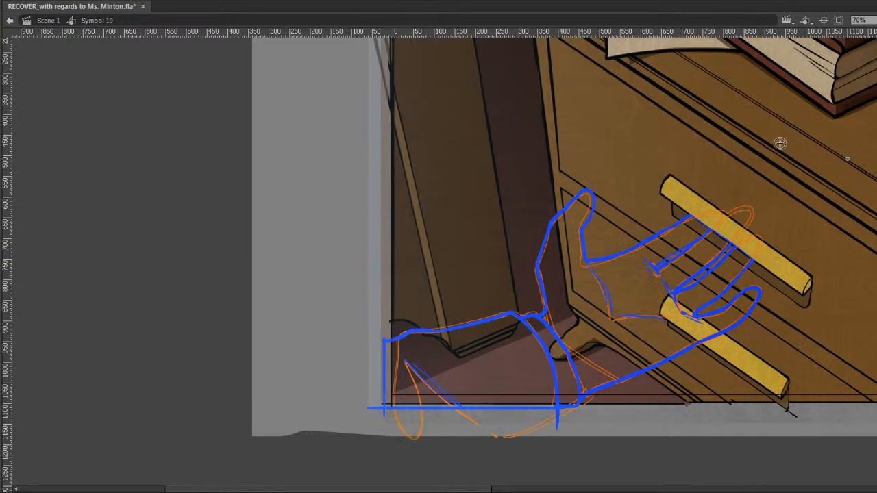
key(period)
key(comma)
key(period)
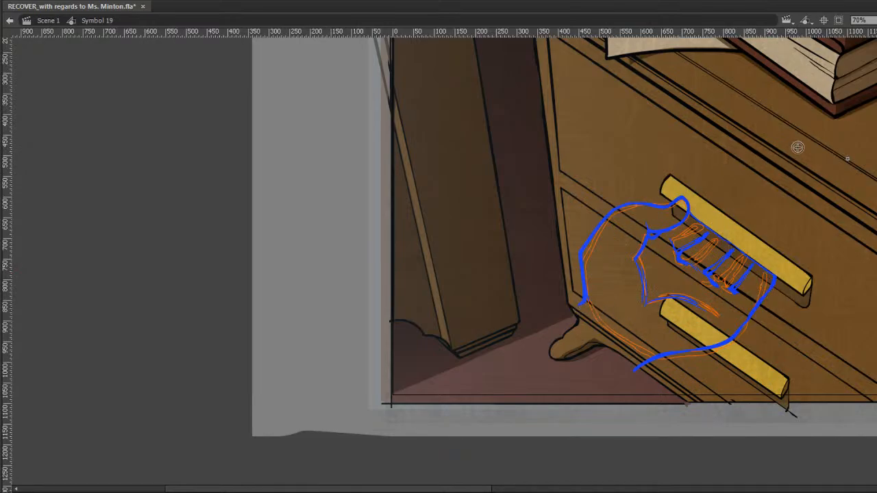
key(comma)
key(period)
key(comma)
key(period)
drag(577, 311, 632, 379)
drag(586, 314, 625, 361)
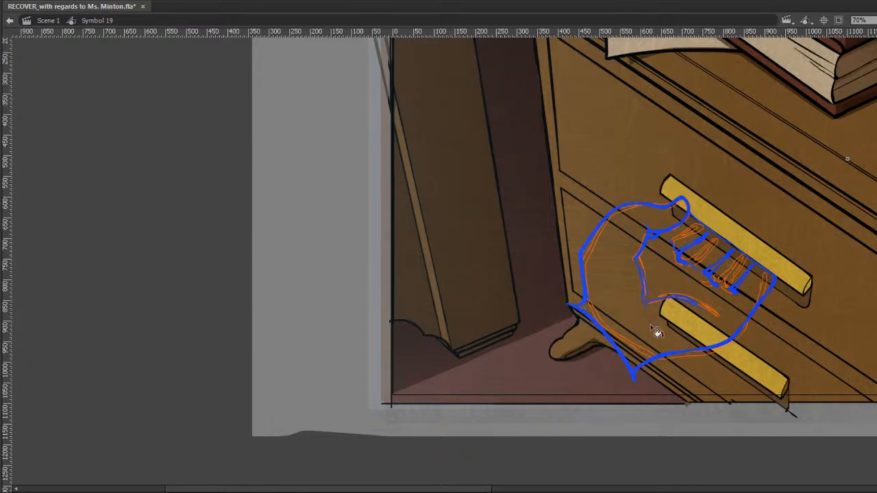
Try to fill the gripping hand's outline with solid blue.
key(v)
click(774, 281)
key(b)
drag(719, 233, 752, 263)
key(ctrl+z)
key(k)
click(730, 250)
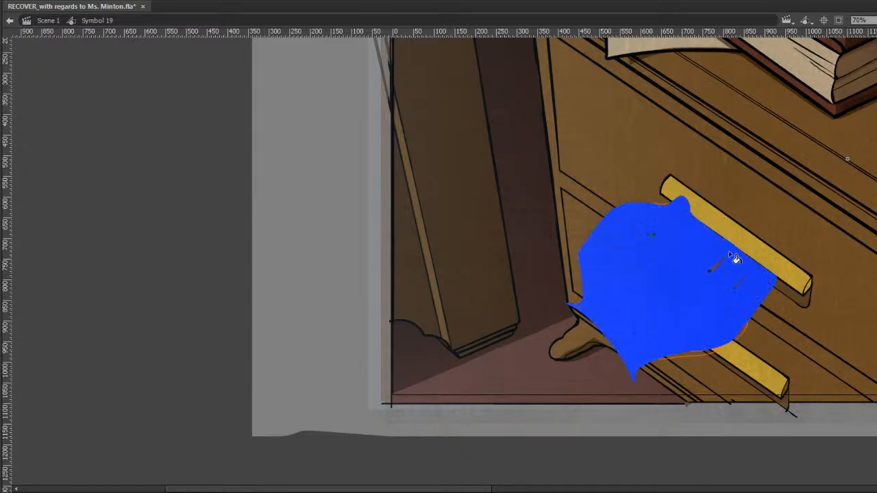
key(ctrl+z)
Draw the cuff's second curved line behind the wrist in blue and close the cuff's lower end, checking against the previous frame.
key(comma)
key(period)
key(comma)
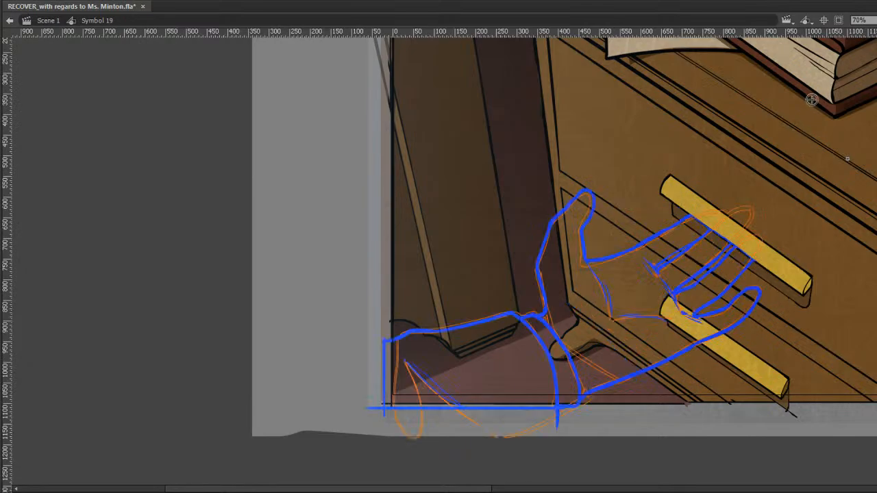
key(period)
drag(682, 329, 704, 295)
key(period)
key(comma)
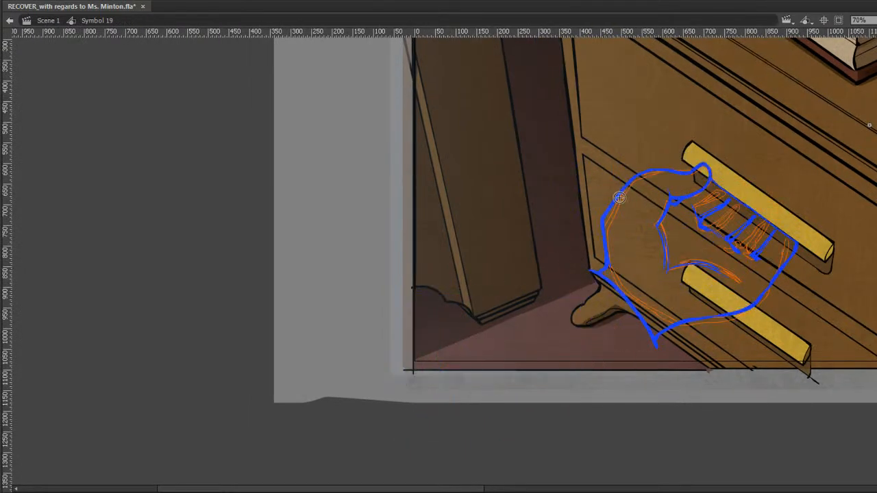
key(period)
key(comma)
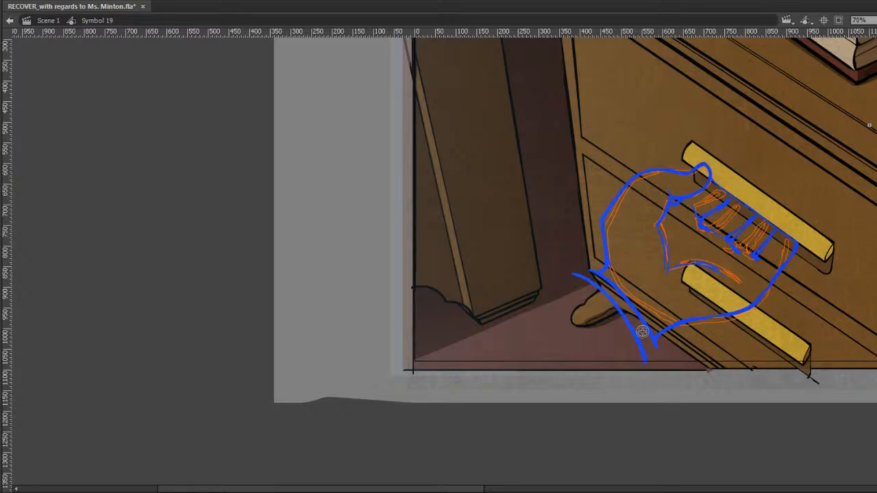
key(period)
key(comma)
key(period)
key(comma)
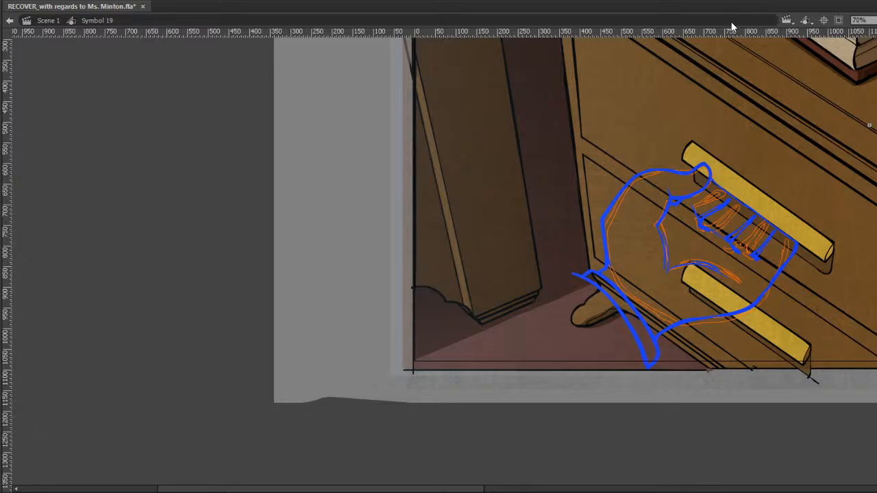
Draw thin blue fold lines on the sleeve and trace its straight lower and outer edges along the picture border.
key(comma)
key(period)
key(comma)
key(period)
key(comma)
key(period)
key(comma)
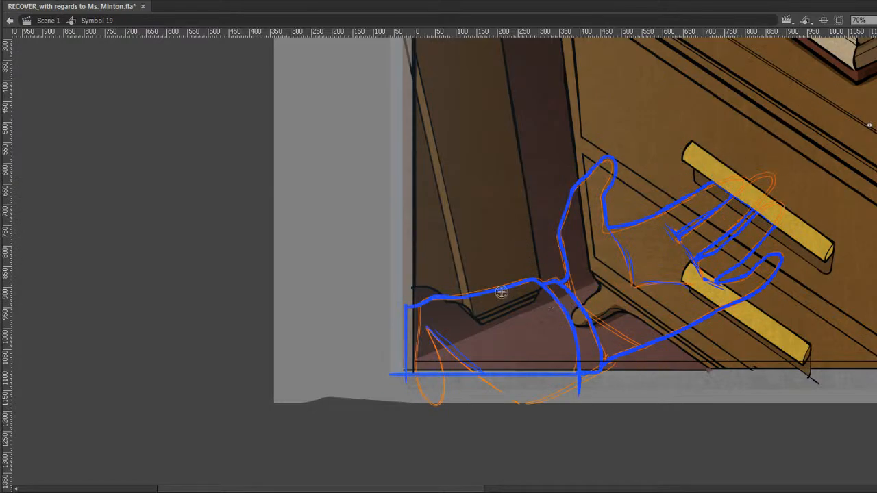
key(period)
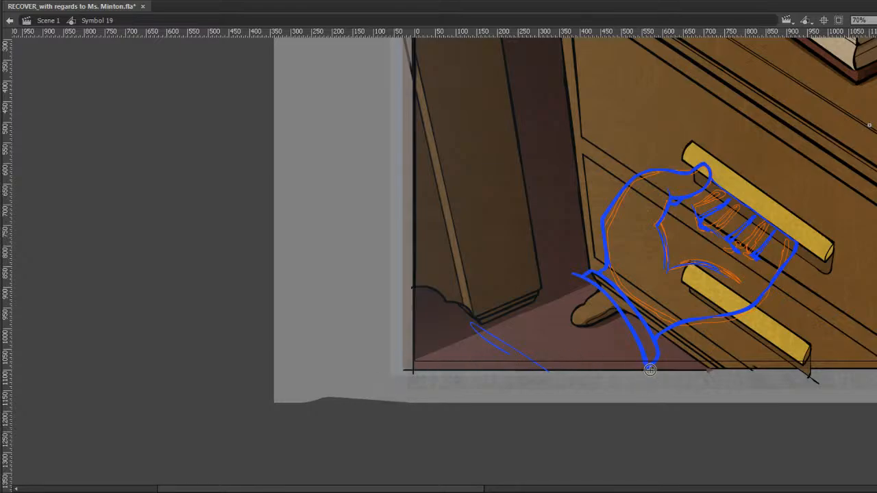
mouse_move(649, 370)
mouse_down()
mouse_move(555, 384)
mouse_move(424, 422)
mouse_move(409, 368)
mouse_move(416, 374)
mouse_move(409, 374)
mouse_move(407, 287)
mouse_up()
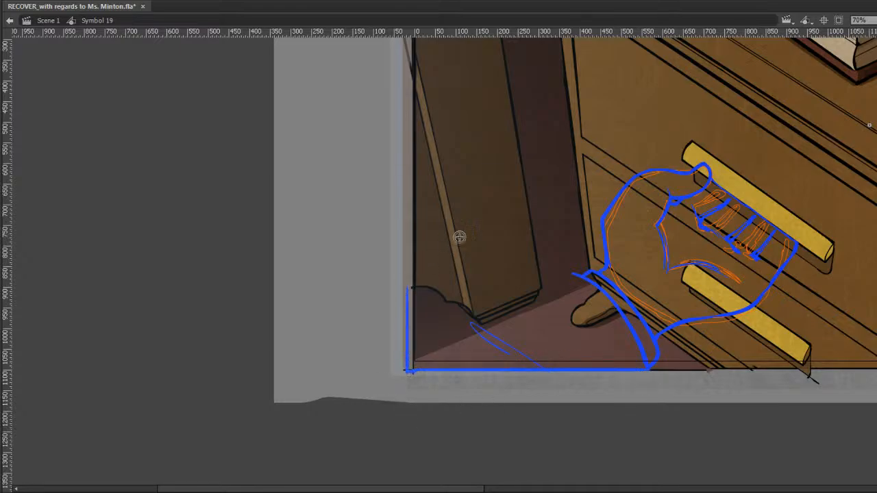
Draw the sleeve's wavy upper edge in blue from the cuff out to the picture border, matching the previous frame.
key(comma)
key(period)
drag(717, 334, 754, 315)
key(comma)
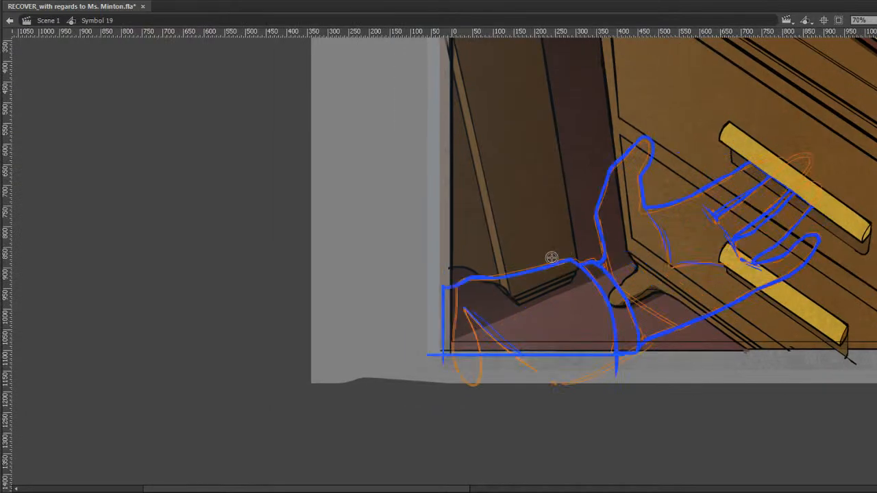
key(period)
drag(511, 280, 620, 255)
key(comma)
key(period)
key(comma)
key(period)
mouse_move(513, 280)
mouse_down()
mouse_move(497, 291)
mouse_move(443, 294)
mouse_up()
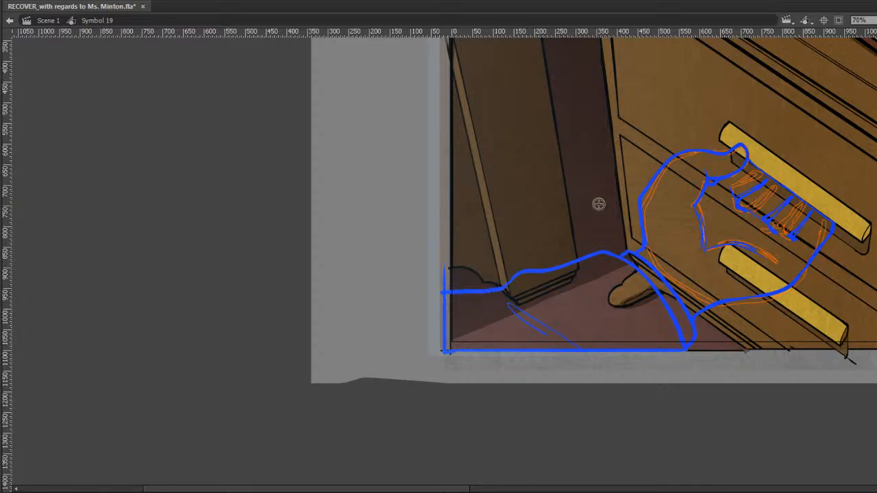
Flip between the neighbouring frames to examine how the hand and sleeve move towards the drawer handle.
drag(752, 246, 683, 302)
key(comma)
key(period)
key(comma)
key(period)
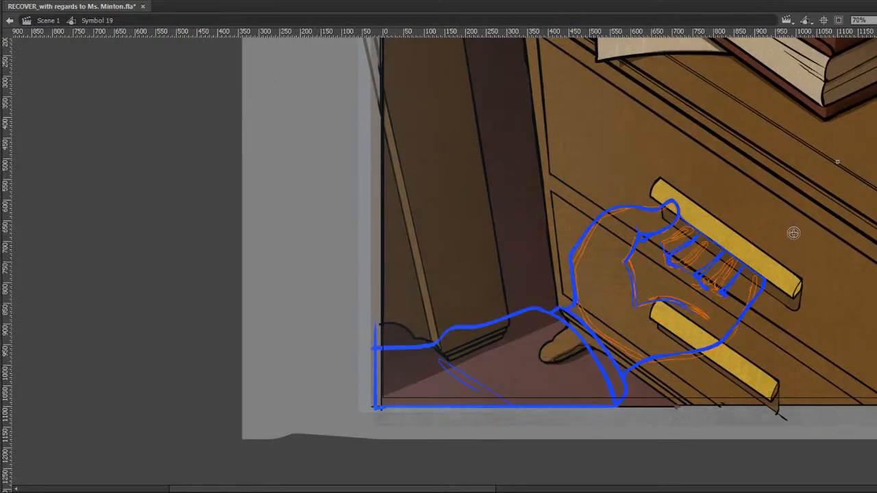
key(comma)
mouse_move(785, 291)
mouse_down()
mouse_move(753, 337)
mouse_move(743, 315)
mouse_move(718, 352)
mouse_move(731, 324)
mouse_up()
key(period)
key(e)
key(b)
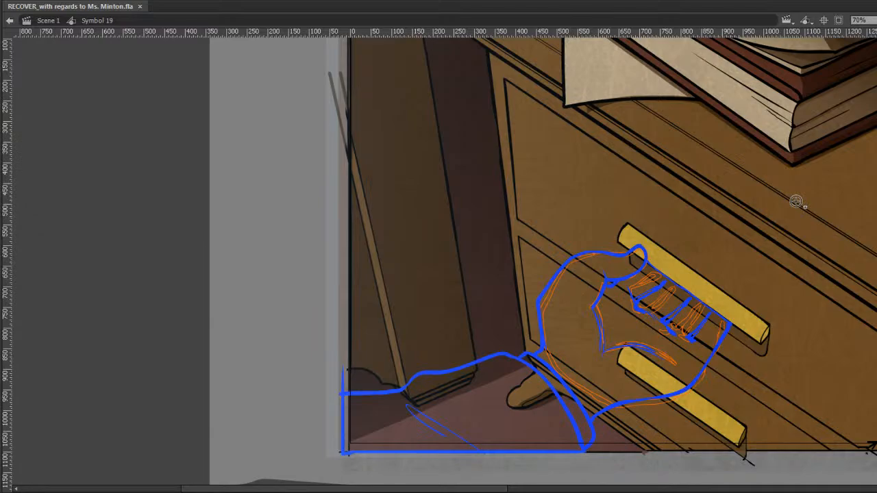
Compare with the neighbouring frame and touch up the upper corner of the gripping hand's back.
key(comma)
key(period)
key(comma)
key(period)
key(comma)
key(period)
drag(568, 255, 574, 260)
Trace the back of the hand in blue over the neighbouring frame's rough sketch, up towards the thumb.
key(comma)
key(period)
key(comma)
key(period)
key(comma)
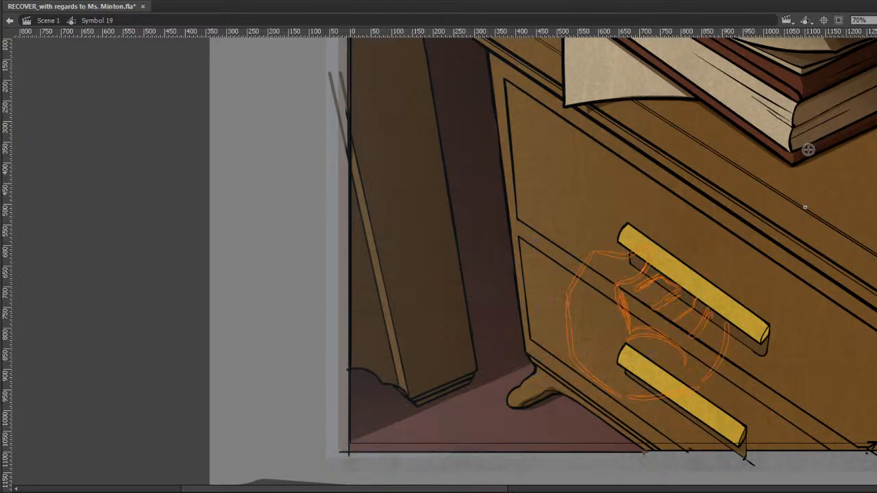
key(period)
key(comma)
key(period)
key(comma)
key(period)
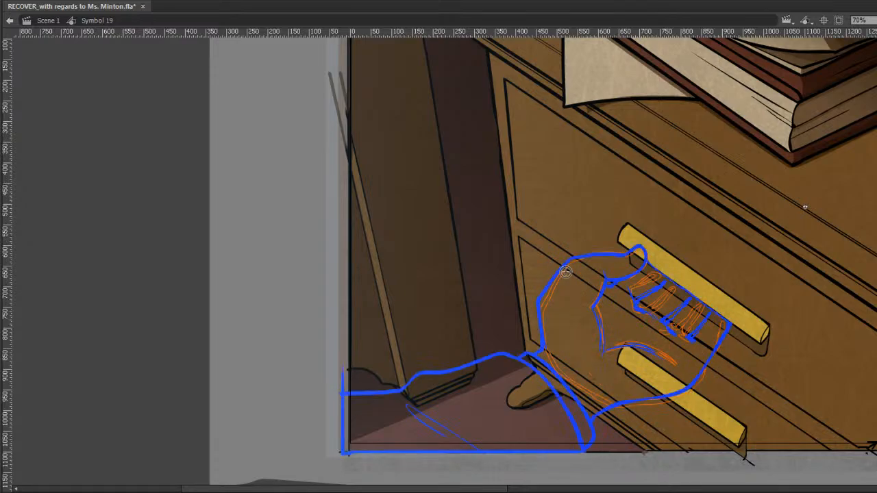
key(comma)
key(period)
key(comma)
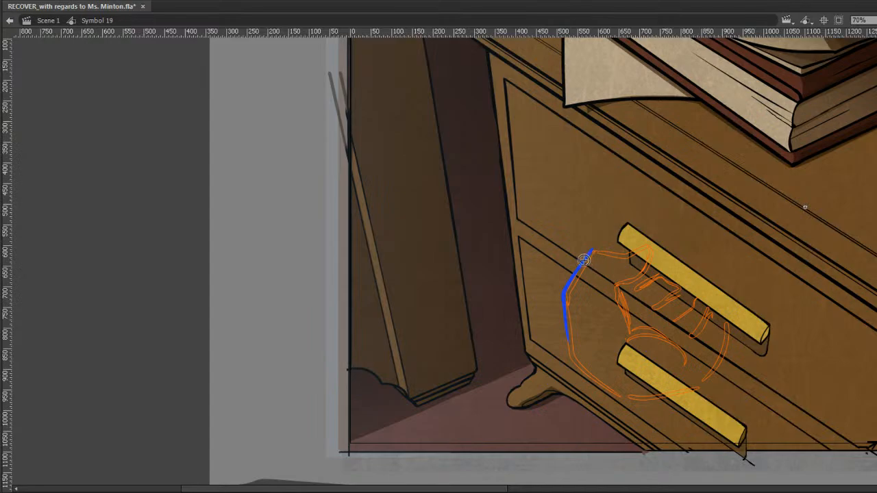
drag(585, 259, 602, 248)
Draw the thumb over the upper handle in blue, undo its wide tip and redraw it narrower.
key(period)
key(comma)
key(period)
key(comma)
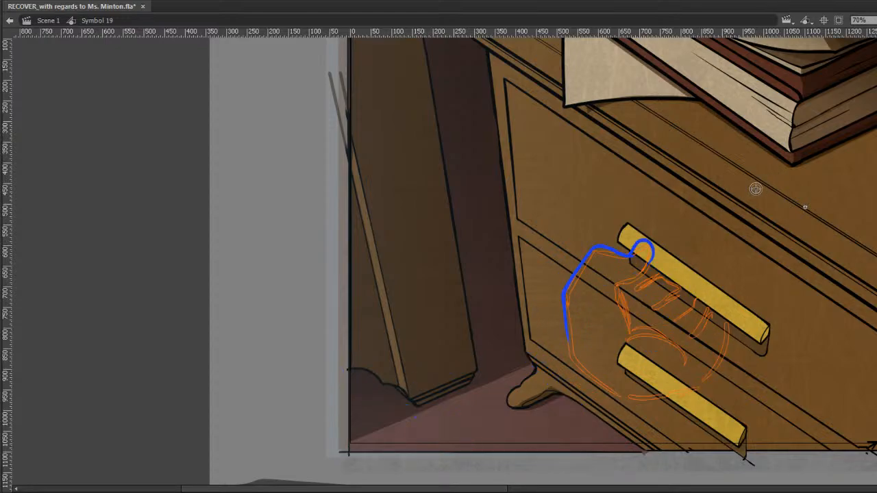
key(period)
key(comma)
key(ctrl+z)
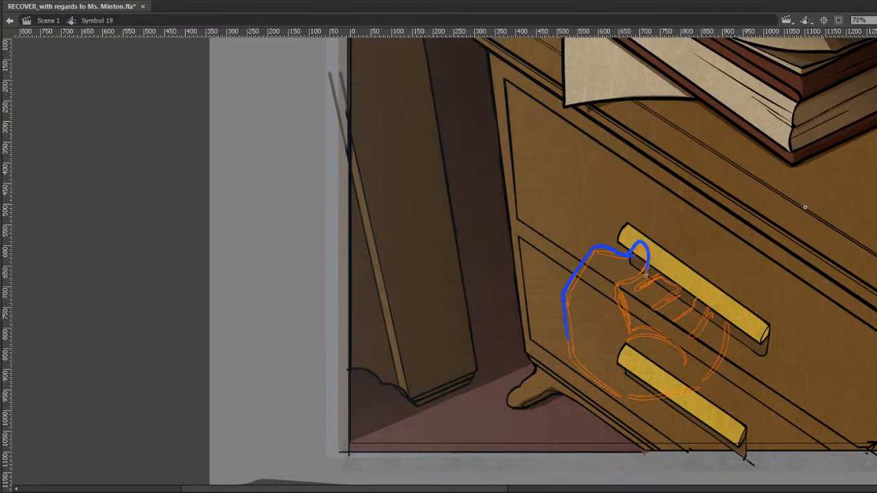
key(period)
key(comma)
key(period)
key(comma)
Trace the inner palm line in blue from below the thumb down to the lower handle.
drag(617, 269, 633, 340)
key(period)
key(comma)
key(period)
key(comma)
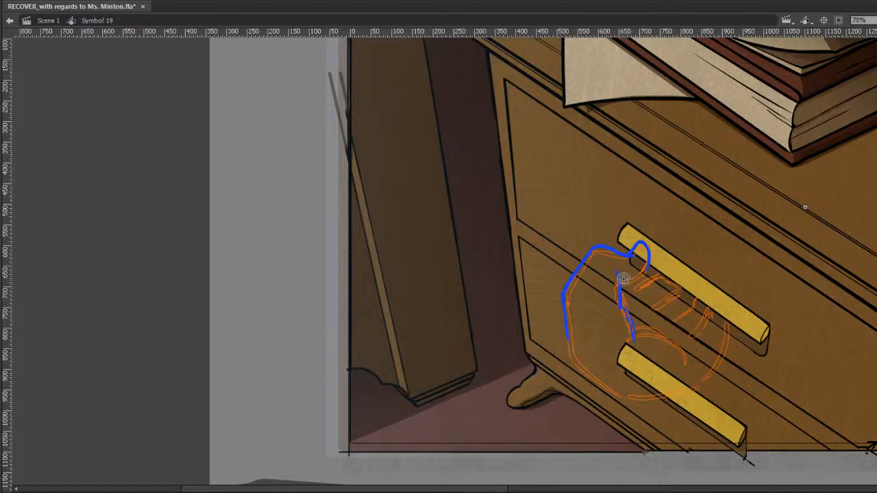
Draw the thumb's lower edge in blue to join the palm line, comparing it with the finished gripping hand frame.
key(period)
key(comma)
key(period)
key(comma)
key(comma)
key(period)
key(comma)
key(period)
key(comma)
key(period)
key(comma)
key(period)
key(comma)
key(period)
key(comma)
key(period)
key(comma)
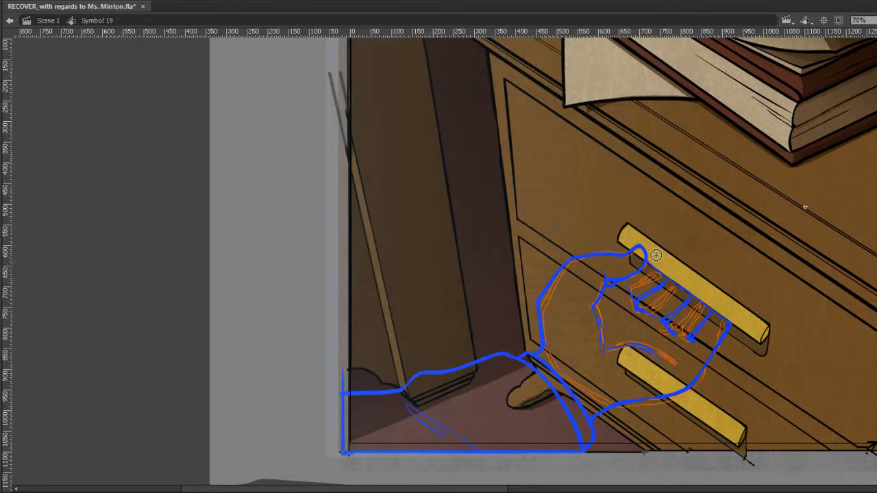
key(period)
key(comma)
key(period)
key(comma)
key(period)
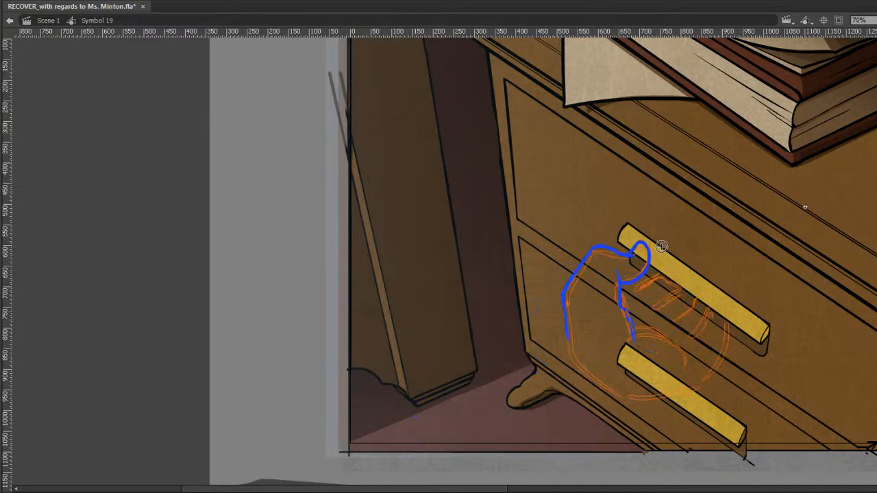
Trace the lower edge of the curled fingers in blue below the upper handle.
key(comma)
key(period)
key(comma)
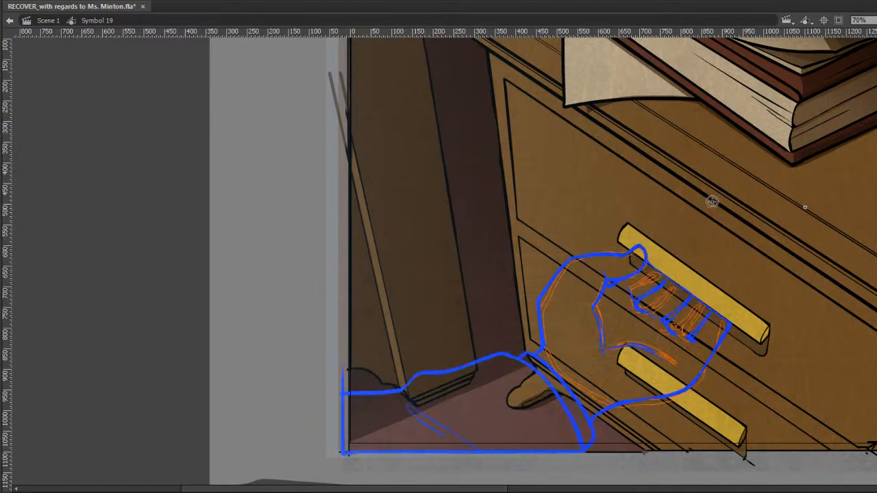
key(period)
key(comma)
key(period)
drag(648, 308, 668, 316)
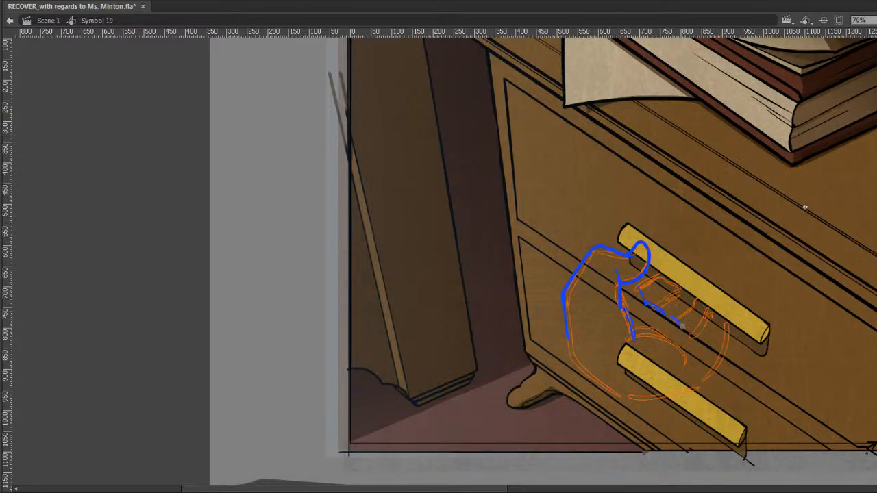
Draw the middle and last finger dividing lines in blue from the fingers' lower edge up to the handle.
key(period)
key(comma)
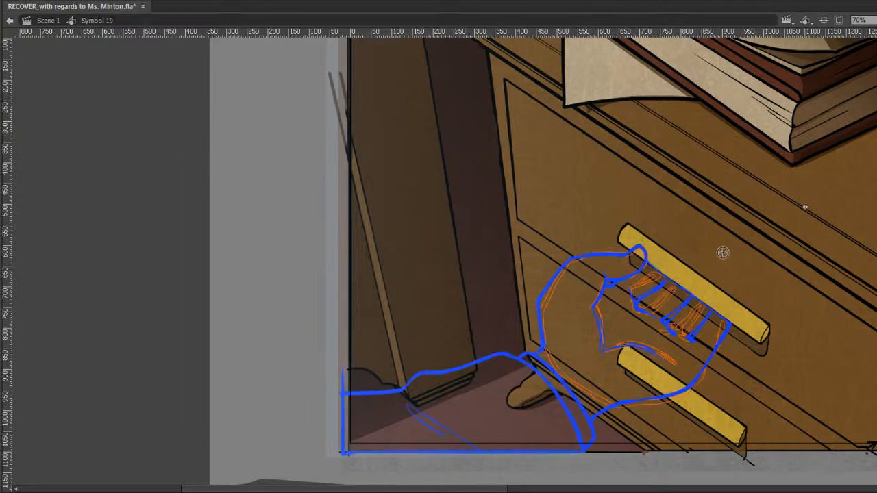
key(.)
mouse_move(694, 335)
mouse_down()
mouse_move(713, 312)
mouse_move(705, 322)
mouse_move(710, 312)
mouse_move(687, 298)
mouse_up()
key(.)
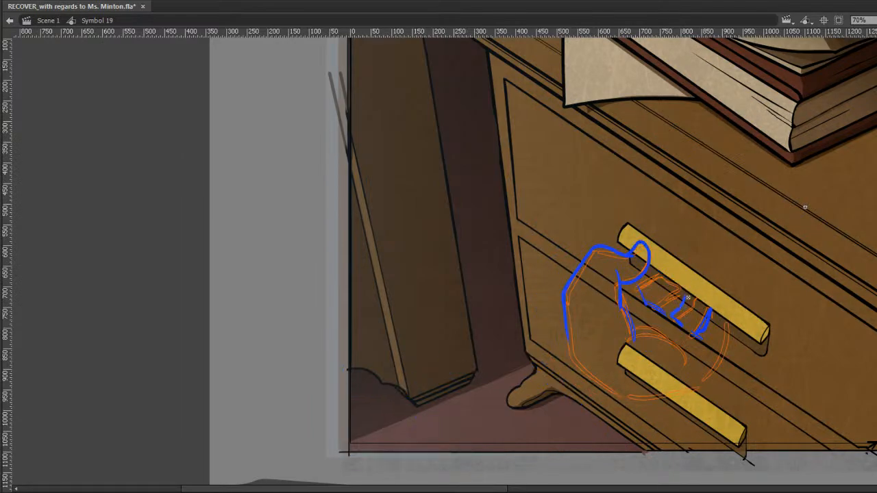
Draw the first finger's dividing line in blue beside the thumb and clean up the finger's lower edge with the eraser.
key(comma)
key(period)
key(comma)
key(period)
key(comma)
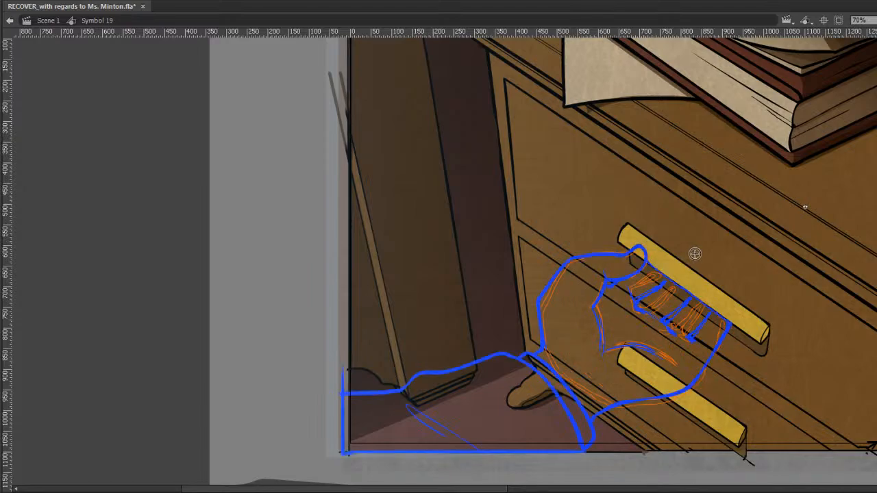
key(period)
key(e)
mouse_move(645, 290)
mouse_down()
mouse_move(649, 296)
mouse_move(656, 272)
mouse_move(649, 294)
mouse_up()
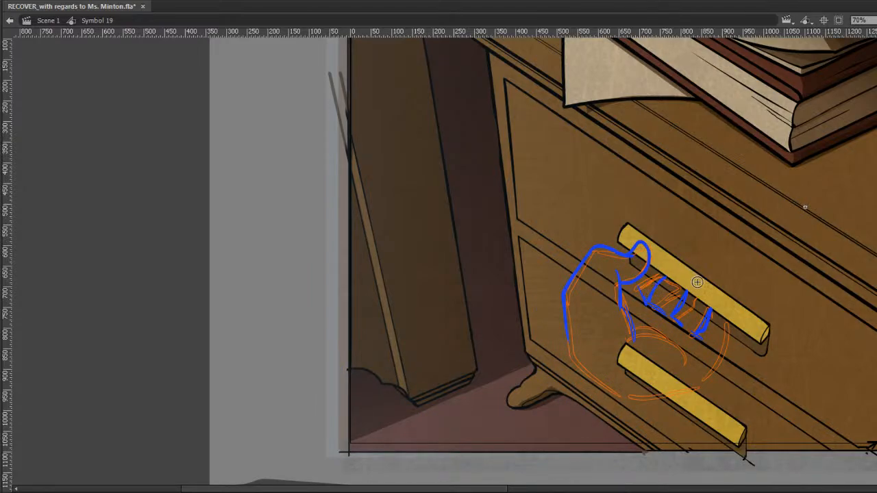
Clean up the blue finger lines beneath the upper drawer handle, checking them against the previous frame.
key(comma)
key(period)
mouse_move(677, 314)
mouse_down()
mouse_move(691, 292)
mouse_move(708, 295)
mouse_move(706, 336)
mouse_move(717, 307)
mouse_move(697, 335)
mouse_move(707, 311)
mouse_up()
key(b)
key(comma)
key(period)
key(b)
key(comma)
key(period)
key(comma)
key(period)
drag(685, 283, 699, 297)
drag(685, 288, 702, 301)
Ink the knuckle line of the fingers along the lower edge of the upper drawer handle.
key(b)
drag(649, 265, 687, 291)
key(ctrl+z)
drag(652, 265, 692, 297)
key(ctrl+z)
drag(651, 265, 728, 322)
Ink the palm crease and the hand's lower and outer contour up to the last knuckle.
drag(644, 336, 690, 349)
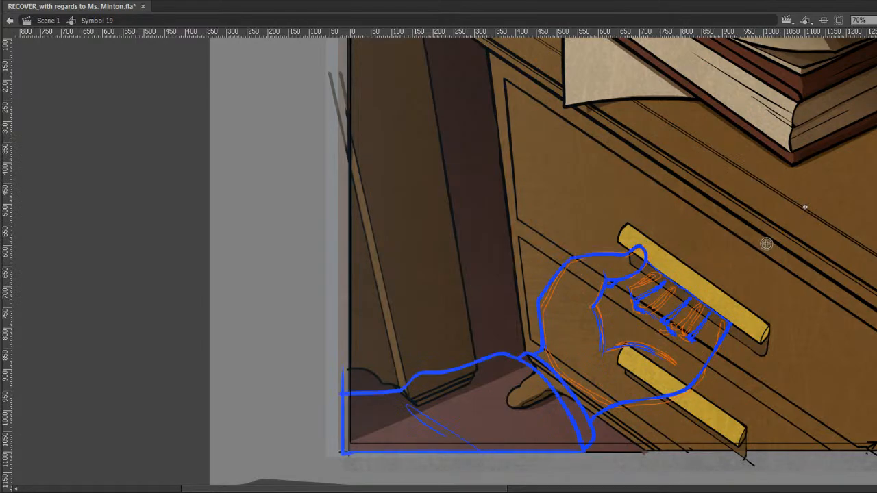
drag(625, 412, 699, 388)
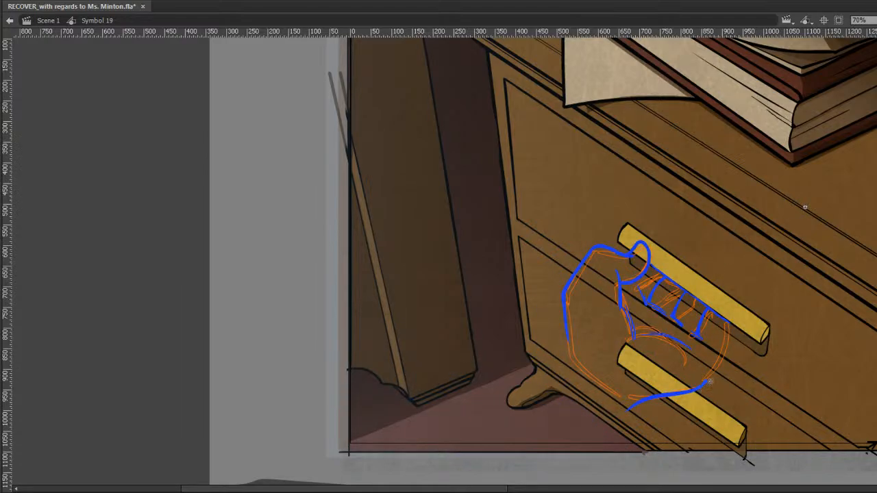
drag(699, 387, 729, 327)
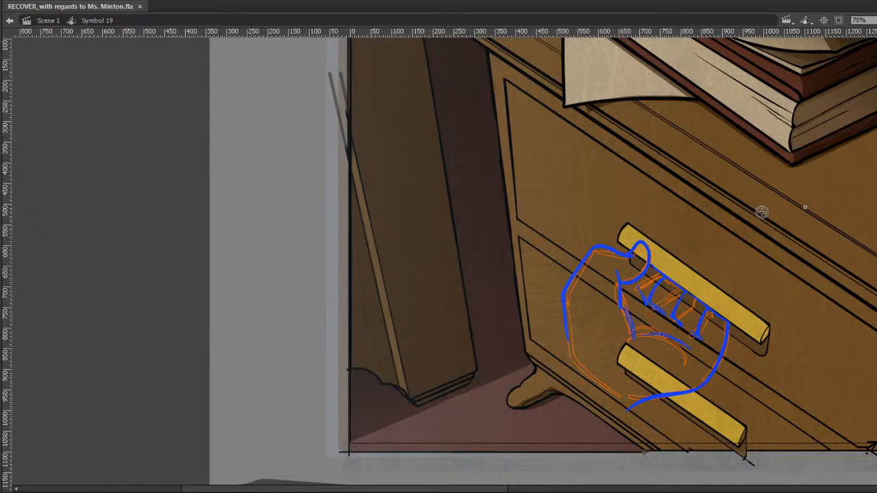
Ink the wrist line from the back of the hand to the heel of the palm, matching the previous frame.
key(comma)
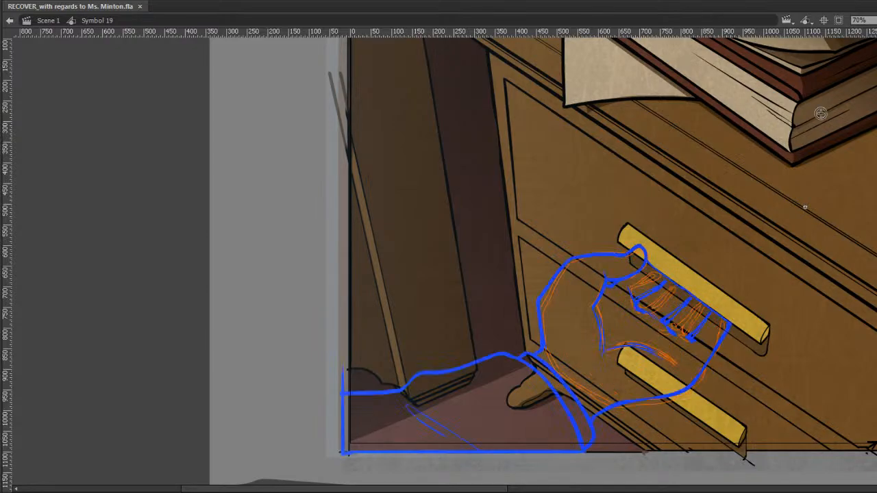
key(period)
key(comma)
key(period)
key(comma)
key(period)
key(comma)
key(period)
mouse_move(563, 346)
mouse_down()
mouse_move(607, 377)
mouse_move(628, 421)
mouse_up()
key(comma)
key(period)
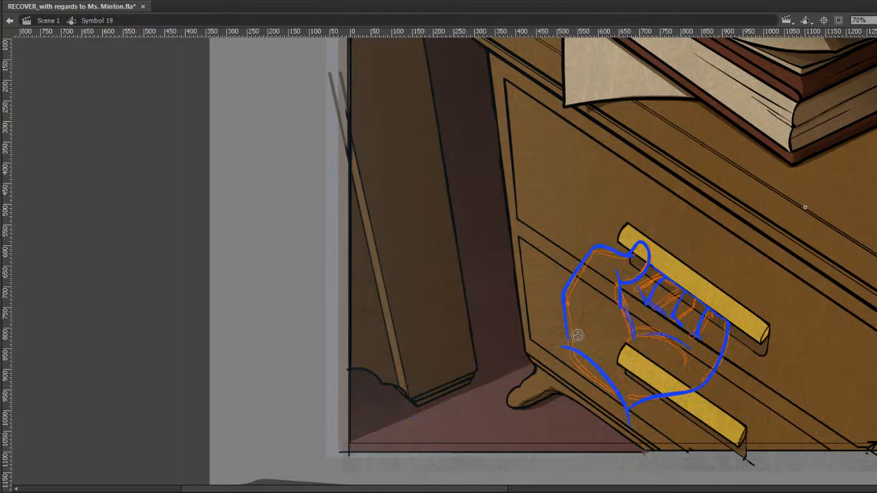
key(comma)
key(period)
key(comma)
key(period)
key(comma)
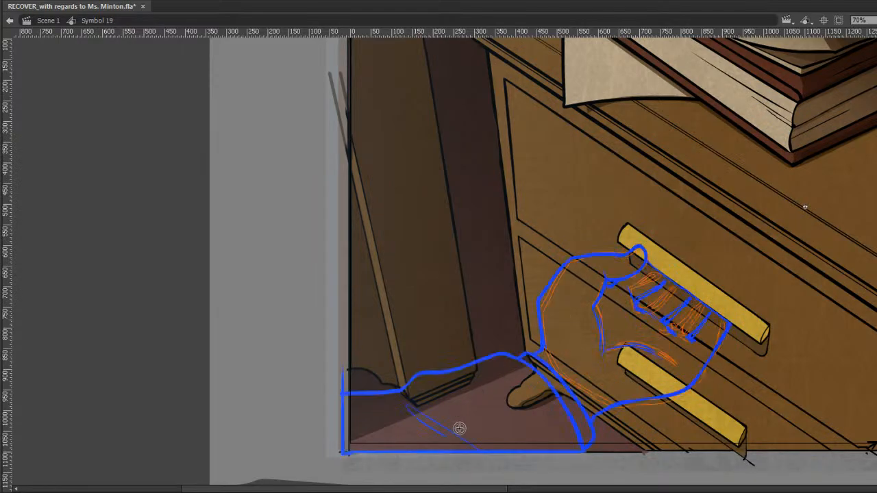
key(period)
drag(439, 397, 498, 453)
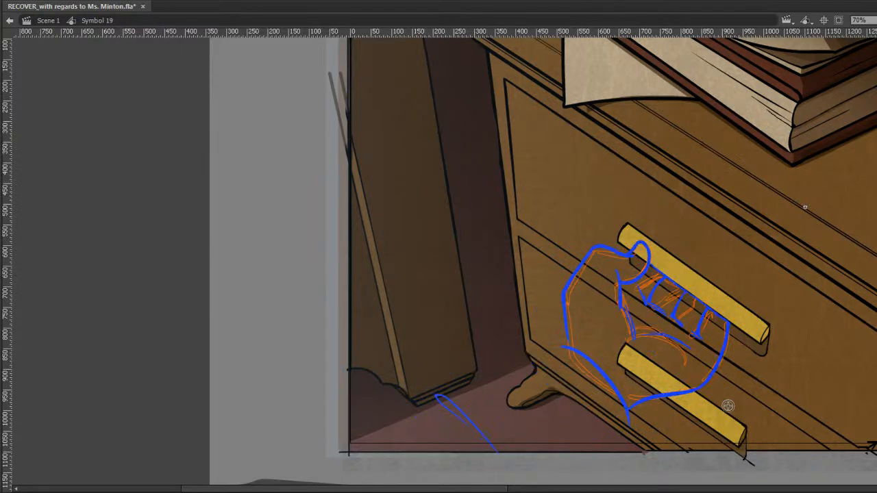
key(ctrl+z)
Show the previous frame with onion skinning and ink the sleeve cuff's edge from the wrist to the picture's bottom border.
key(alt+shift+o)
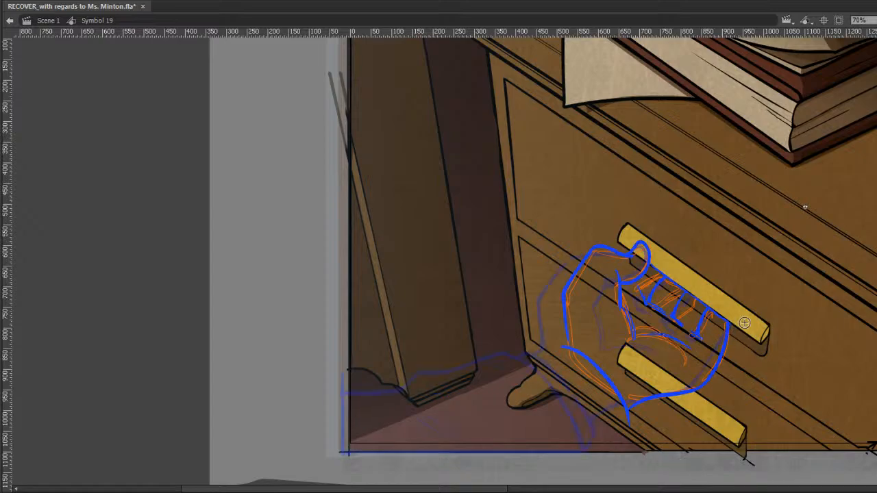
key(comma)
scroll(765, 294, down, 5)
key(period)
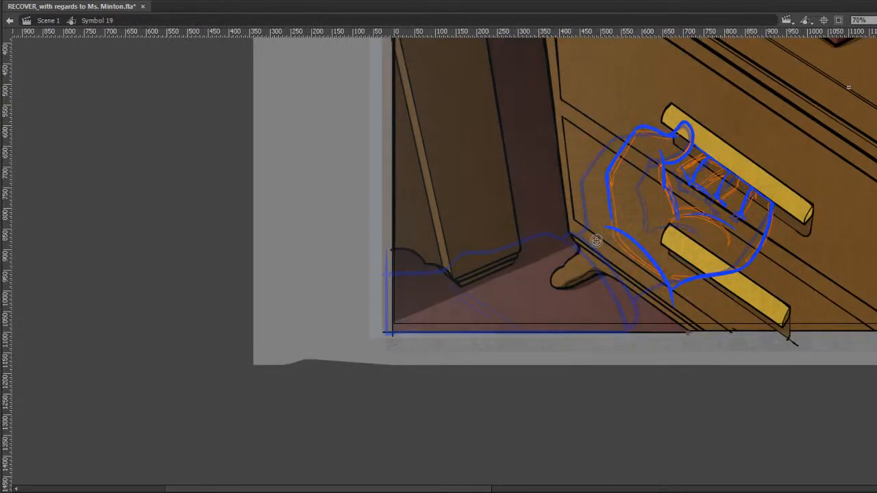
key(comma)
key(period)
mouse_move(600, 236)
mouse_down()
mouse_move(638, 270)
mouse_move(655, 339)
mouse_up()
key(ctrl+z)
mouse_move(601, 235)
mouse_down()
mouse_move(627, 257)
mouse_move(667, 341)
mouse_move(604, 239)
mouse_move(667, 353)
mouse_up()
key(ctrl+z)
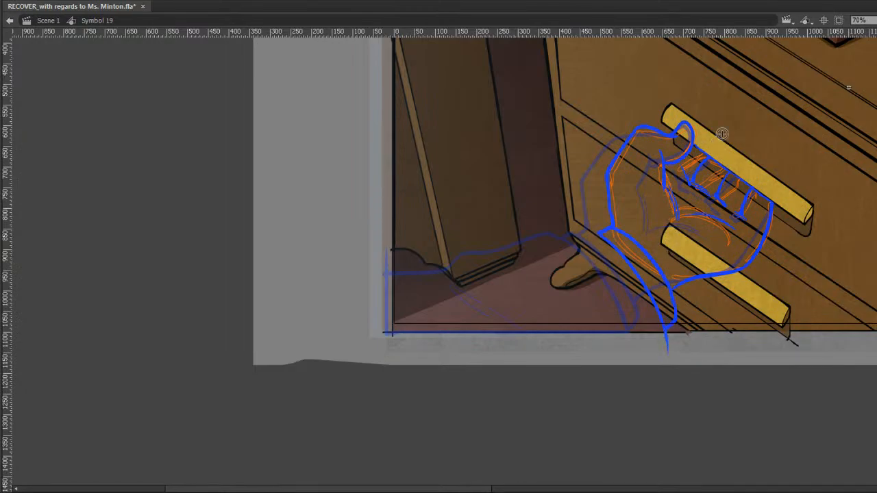
Ink the sleeve's upper edge from the cuff down to the base of the leaning wooden panel.
key(.)
key(.)
key(.)
key(.)
mouse_move(592, 231)
mouse_down()
mouse_move(492, 260)
mouse_move(608, 230)
mouse_up()
key(ctrl+z)
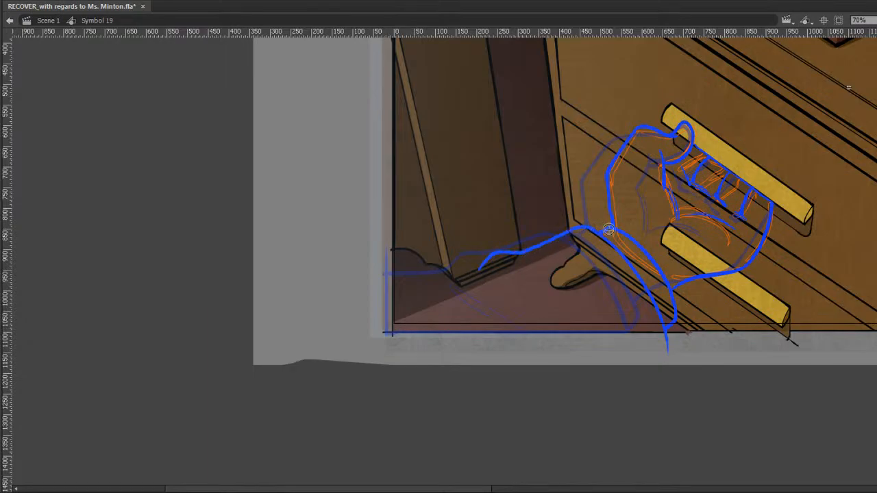
key(ctrl+z)
drag(472, 274, 589, 230)
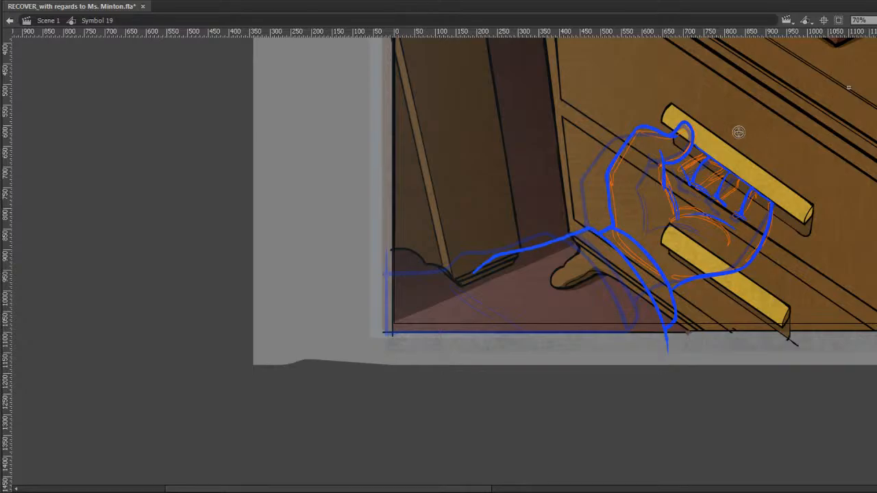
Ink the sleeve's fold line and close its outline along the picture's left and bottom borders.
key(.)
key(.)
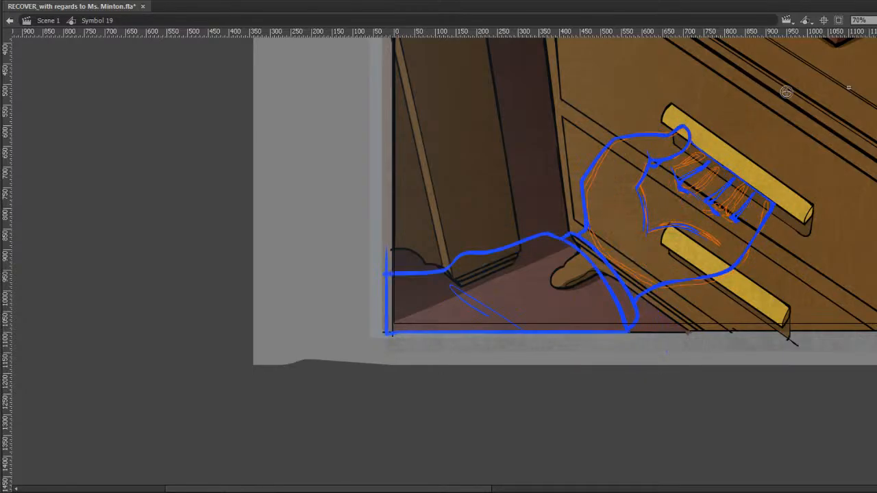
key(.)
mouse_move(476, 288)
mouse_down()
mouse_move(511, 307)
mouse_move(557, 340)
mouse_up()
mouse_move(474, 273)
mouse_down()
mouse_move(387, 275)
mouse_move(387, 360)
mouse_up()
key(ctrl+z)
key(ctrl+z)
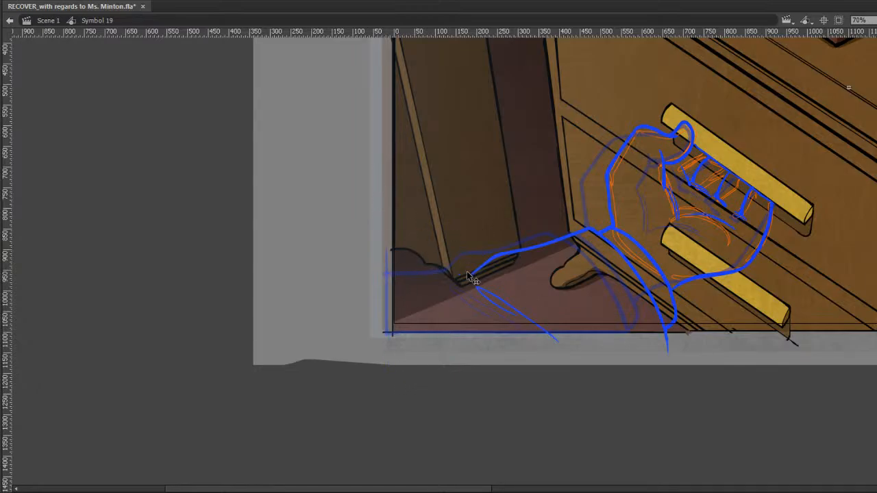
drag(472, 273, 387, 269)
mouse_move(388, 266)
mouse_down()
mouse_move(388, 359)
mouse_move(445, 335)
mouse_move(689, 335)
mouse_up()
Flip between this frame and the previous one to compare the hand and sleeve outlines.
key(comma)
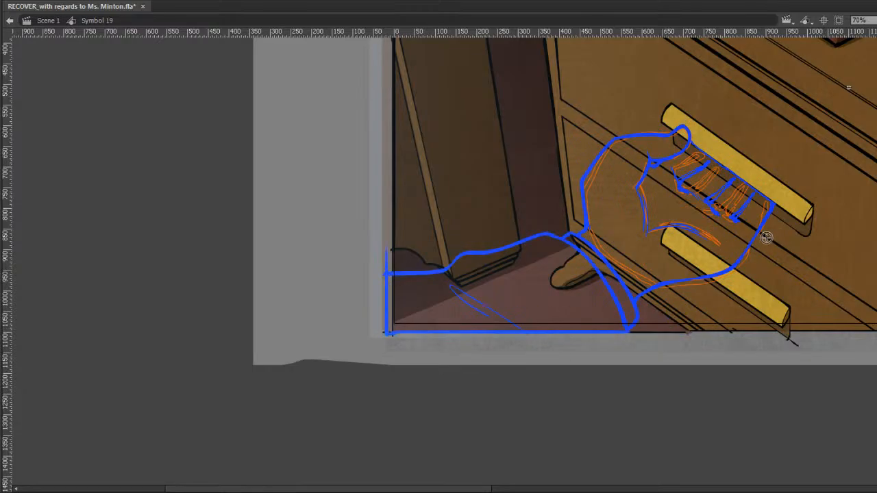
key(period)
key(comma)
key(period)
drag(764, 285, 708, 365)
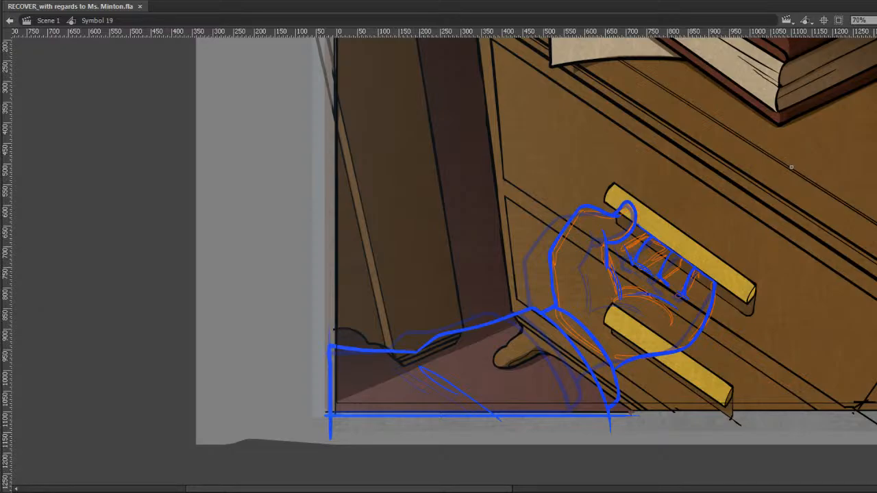
key(comma)
key(period)
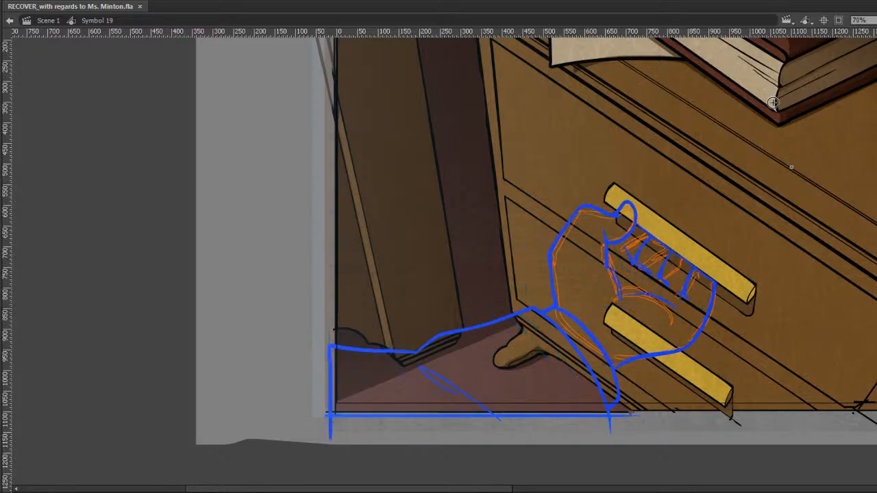
Advance to the next rough frame with onion skinning on and ink the back of the hand over the orange sketch.
key(period)
key(alt+shift+o)
key(comma)
key(period)
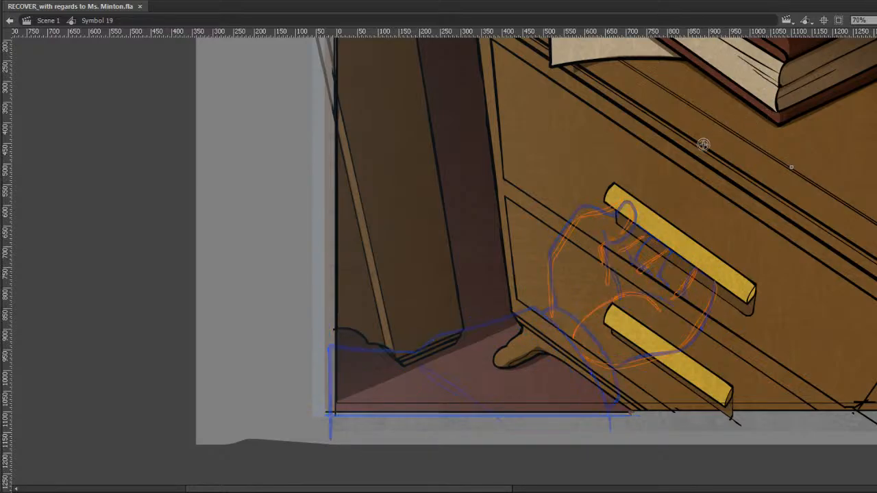
key(comma)
key(period)
mouse_move(552, 271)
mouse_down()
mouse_move(557, 246)
mouse_move(583, 217)
mouse_up()
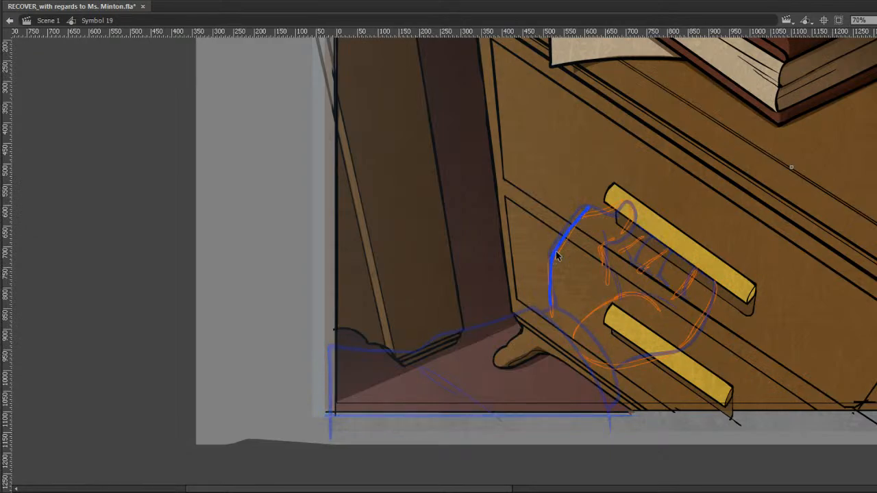
key(ctrl+z)
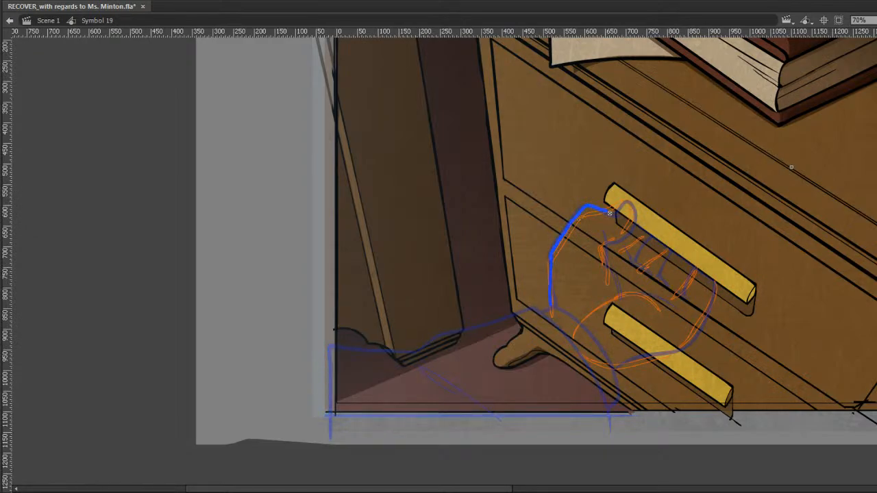
Ink the thumb, its inner edge and the palm crease, comparing them with the previous frame.
key(comma)
key(period)
drag(603, 237, 608, 273)
key(comma)
key(period)
key(comma)
key(period)
key(comma)
key(period)
key(comma)
key(period)
key(comma)
key(period)
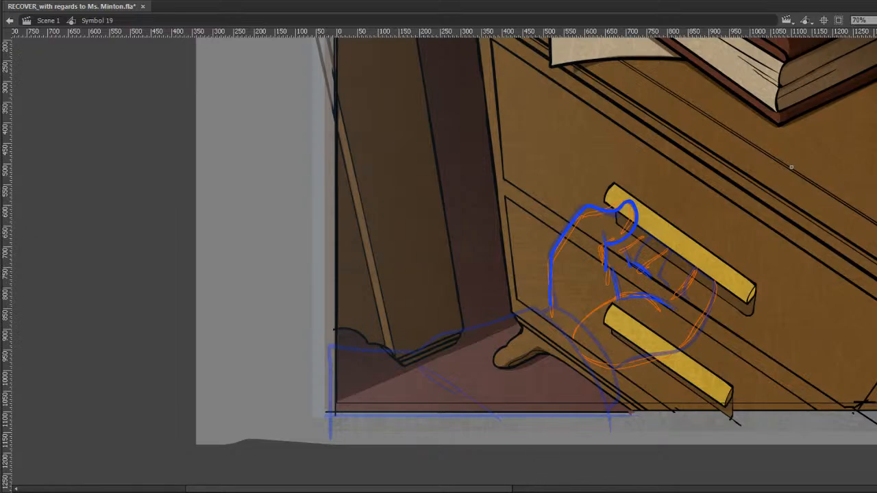
Redraw the contour between the back of the hand and the thumb with a deeper dip before the thumb tip.
key(comma)
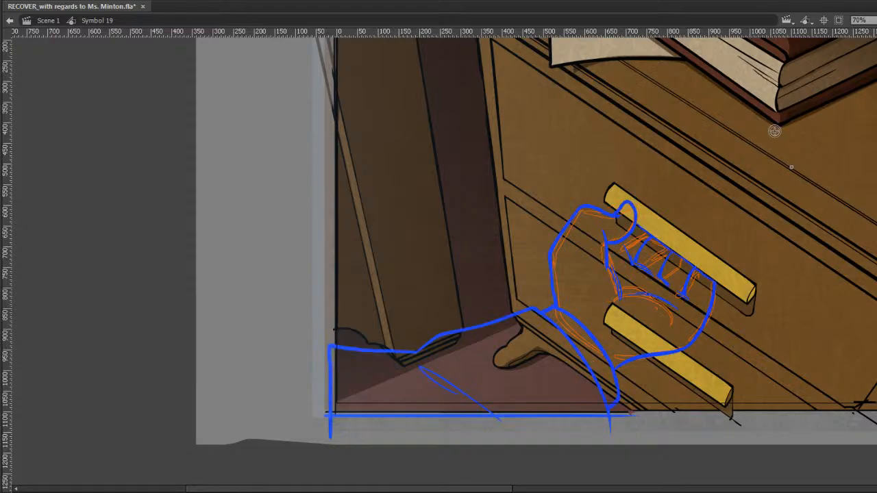
key(period)
key(comma)
key(period)
key(comma)
key(period)
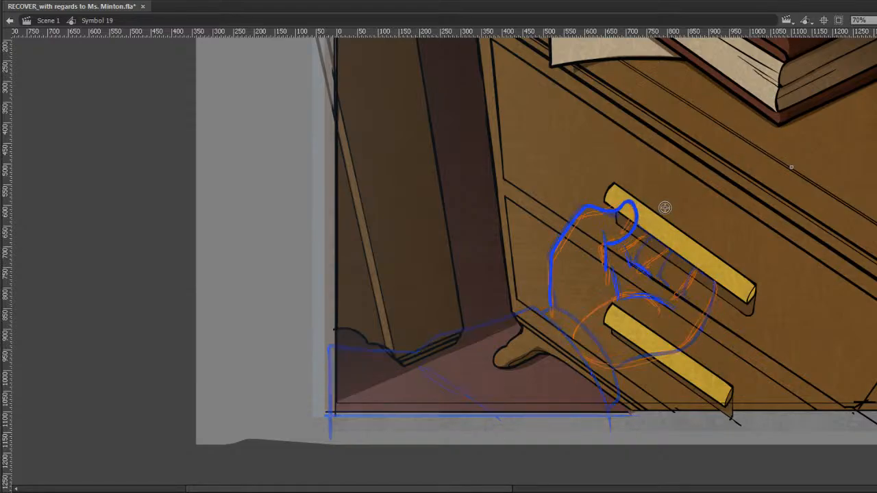
key(comma)
key(period)
mouse_move(594, 203)
mouse_down()
mouse_move(613, 211)
mouse_move(630, 202)
mouse_up()
key(b)
mouse_move(582, 209)
mouse_down()
mouse_move(617, 223)
mouse_move(622, 212)
mouse_move(609, 218)
mouse_move(642, 196)
mouse_move(629, 221)
mouse_up()
key(e)
Flip repeatedly between this frame and the previous one to examine the motion of the hand and thumb.
key(comma)
key(period)
key(comma)
key(period)
key(comma)
key(period)
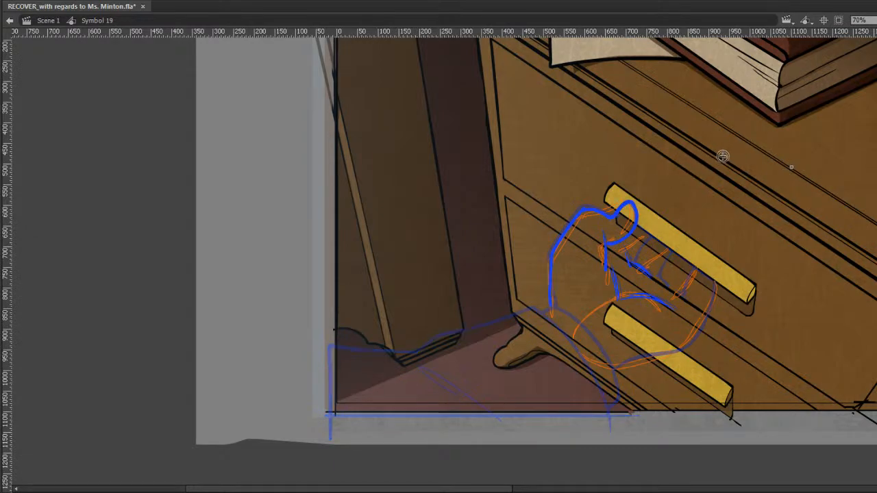
key(comma)
key(period)
key(comma)
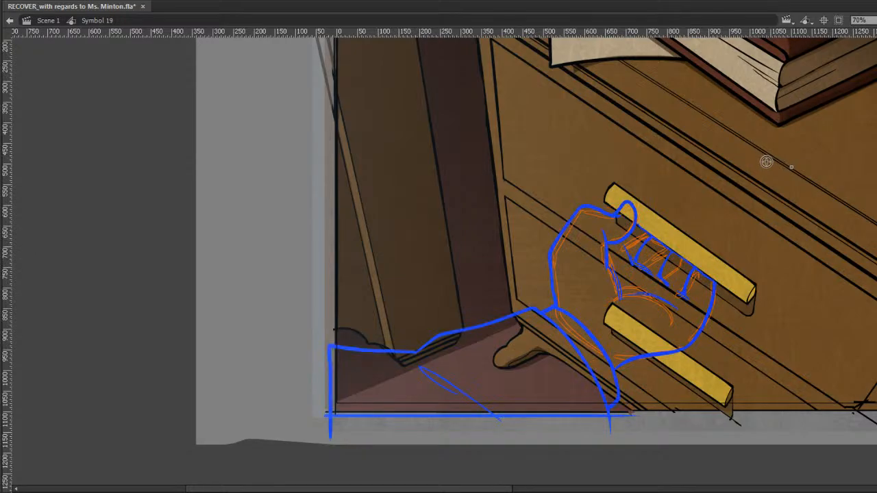
key(period)
key(comma)
key(period)
key(comma)
key(period)
key(comma)
key(period)
key(comma)
Ink the hand's lower contour from the heel of the palm across the lower drawer handle.
key(period)
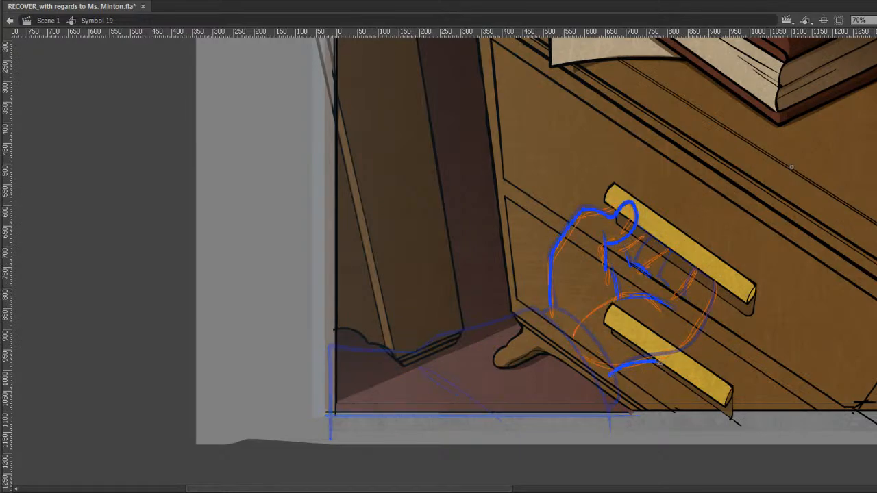
key(comma)
key(period)
key(comma)
key(period)
key(comma)
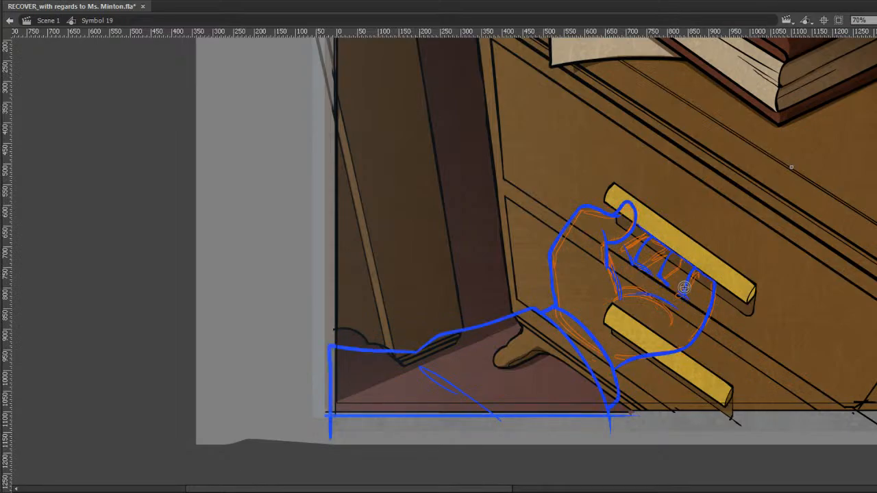
Ink the finger divisions and the knuckle line under the upper handle, closing the hand's outer contour.
key(period)
mouse_move(678, 297)
mouse_down()
mouse_move(693, 270)
mouse_move(666, 268)
mouse_up()
key(comma)
key(period)
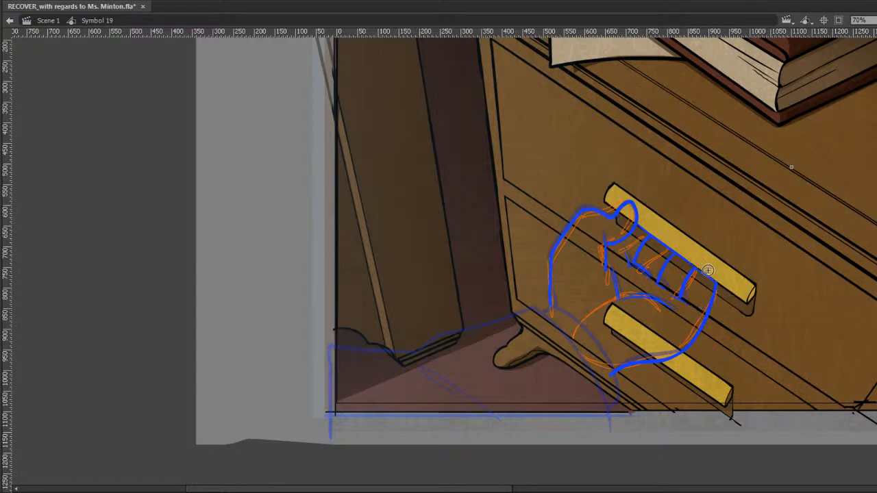
Ink the wrist line in this frame and add short cuff strokes at both of its ends.
key(comma)
key(period)
mouse_move(549, 315)
mouse_down()
mouse_move(579, 341)
mouse_move(612, 398)
mouse_up()
key(ctrl+z)
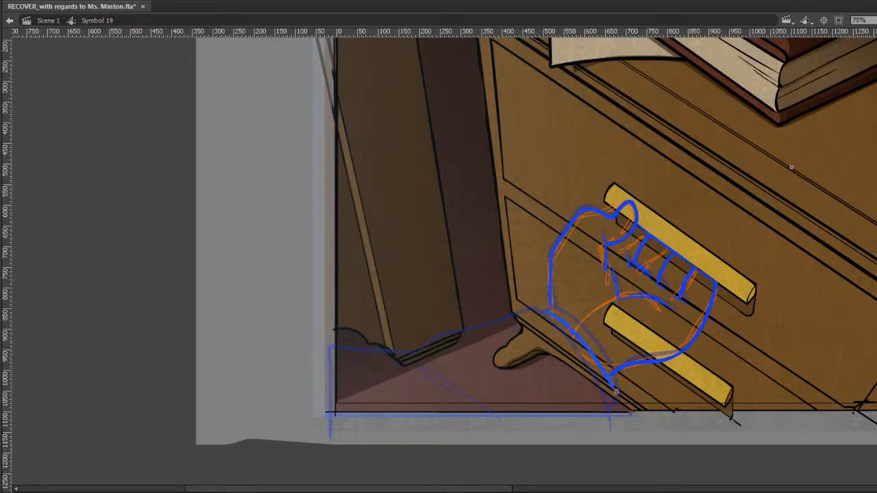
mouse_move(558, 315)
mouse_down()
mouse_move(596, 357)
mouse_move(613, 399)
mouse_up()
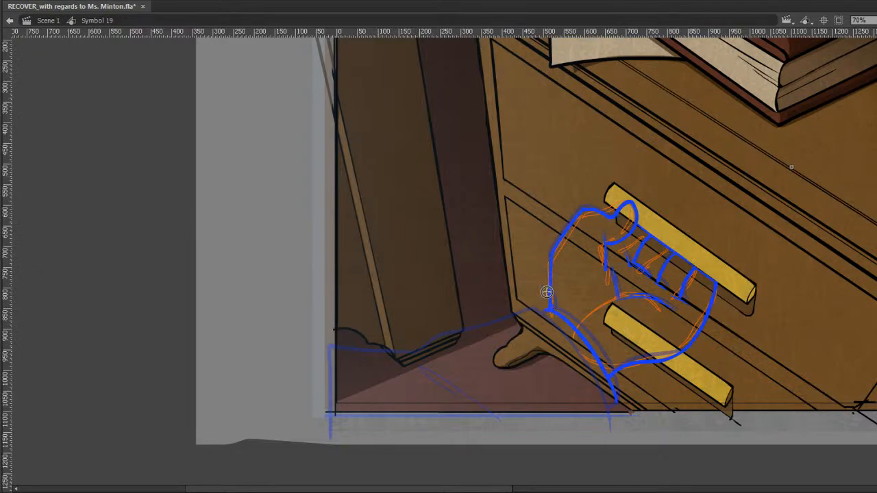
drag(551, 310, 535, 316)
drag(616, 401, 605, 412)
Ink the cuff's inner edge from below the wrist to the picture's bottom border and adjust its shape.
drag(658, 346, 692, 297)
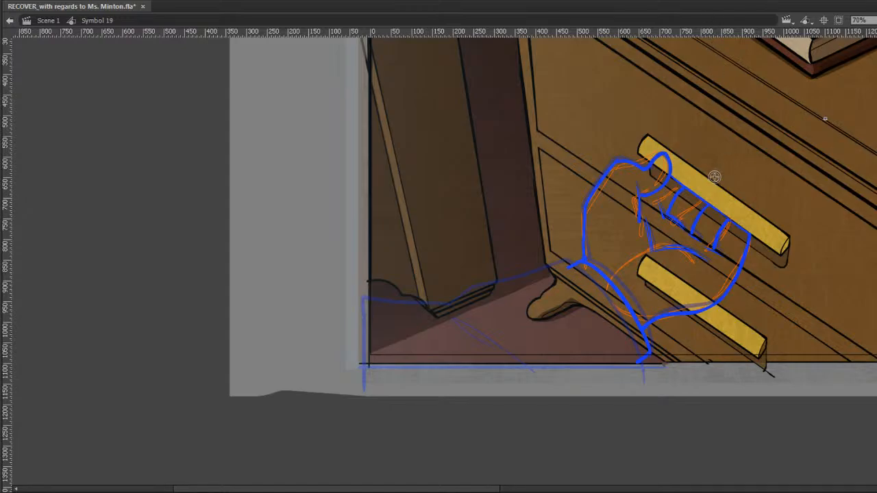
key(comma)
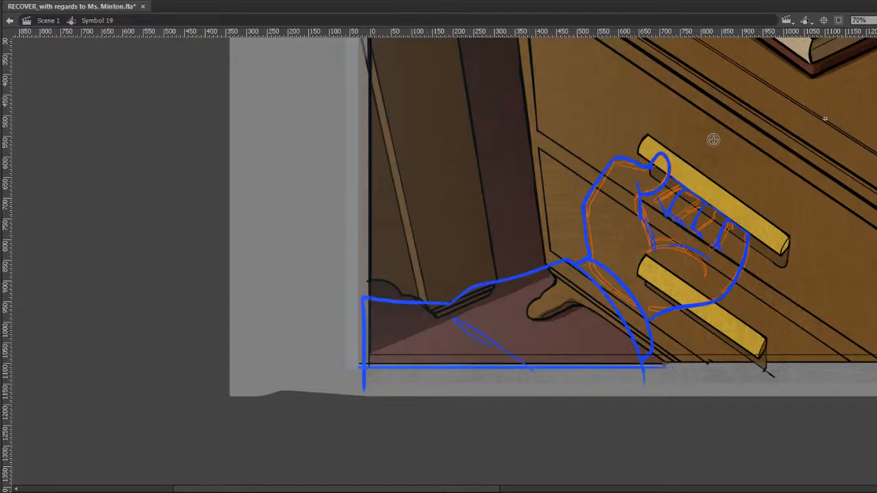
key(period)
drag(665, 262, 692, 236)
mouse_move(587, 238)
mouse_down()
mouse_move(630, 295)
mouse_move(658, 360)
mouse_up()
click(606, 246)
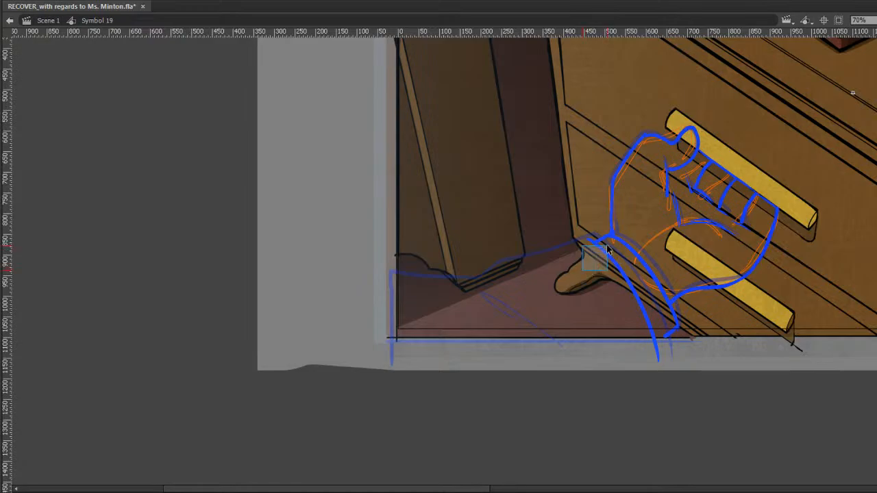
key(q)
Ink the sleeve's bottom and outer edges, its wavy upper edge up to the cuff, and two short diagonal fold strokes inside.
mouse_move(627, 364)
mouse_down()
mouse_move(466, 374)
mouse_move(405, 368)
mouse_move(382, 348)
mouse_move(390, 342)
mouse_move(392, 261)
mouse_up()
key(b)
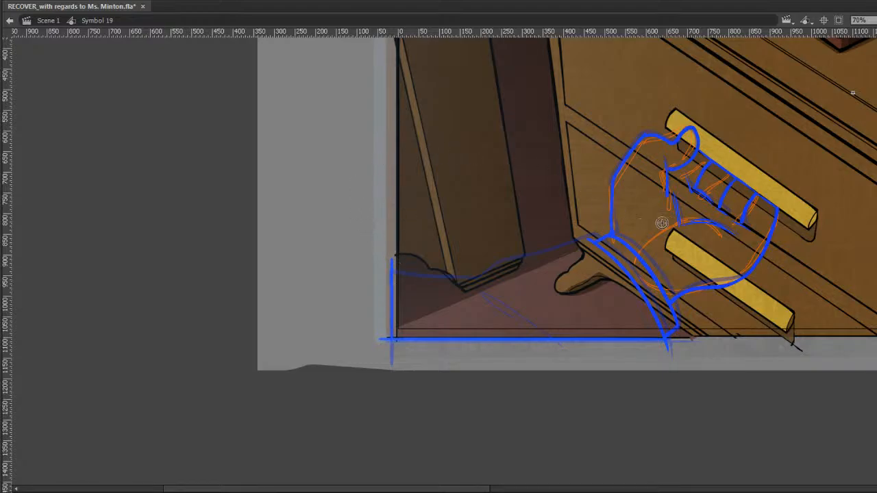
drag(469, 282, 587, 242)
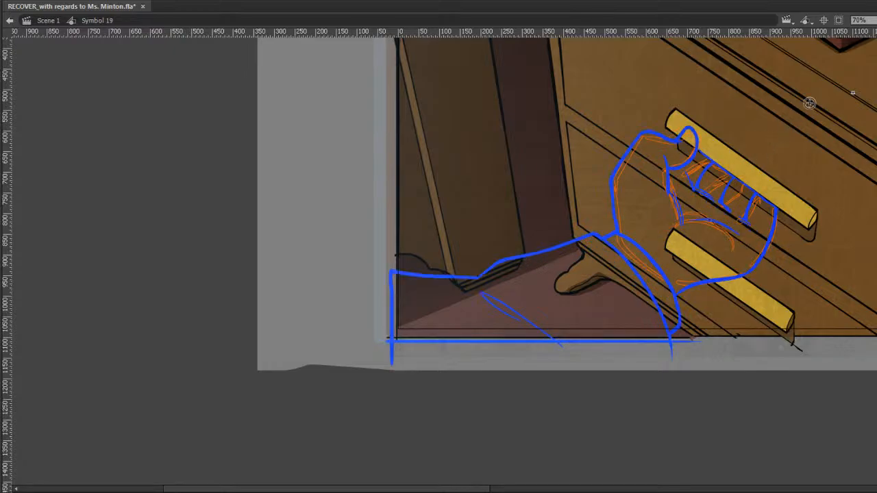
drag(472, 295, 530, 327)
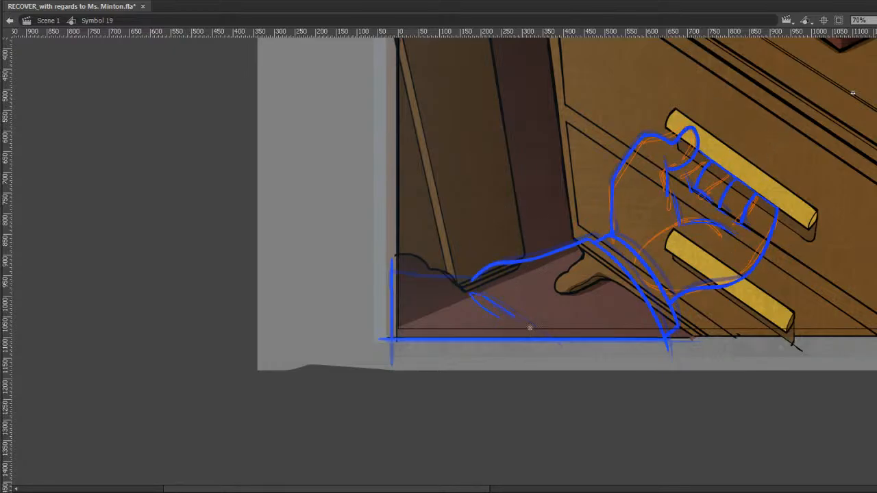
drag(392, 268, 473, 278)
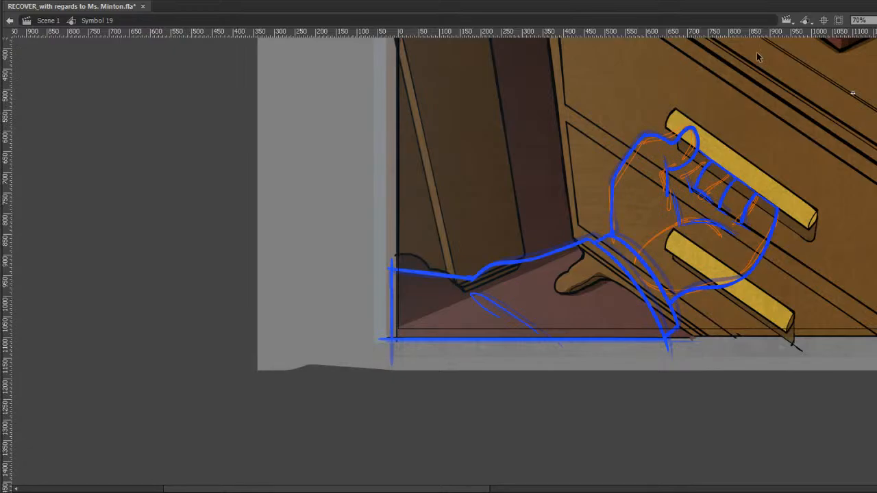
Duplicate the inked hand and sleeve into the next keyframe and shift them slightly down and left to follow the upper drawer handle.
drag(863, 56, 525, 215)
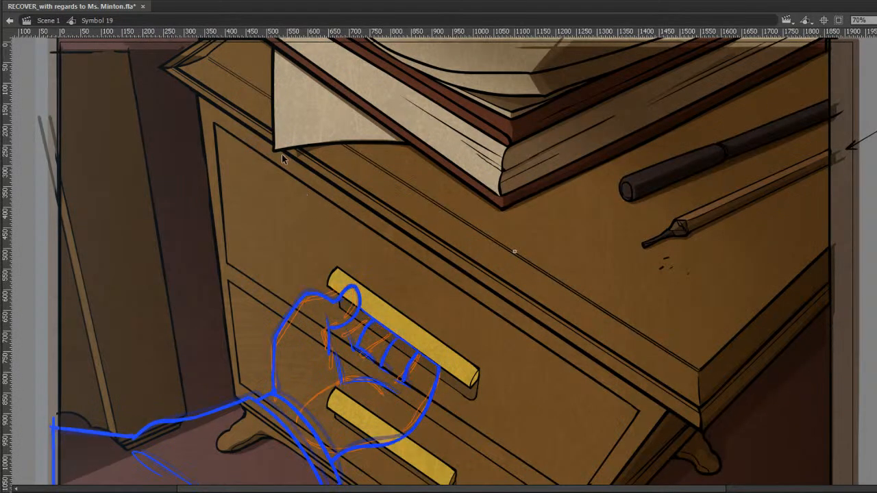
drag(436, 265, 553, 226)
key(period)
key(period)
key(period)
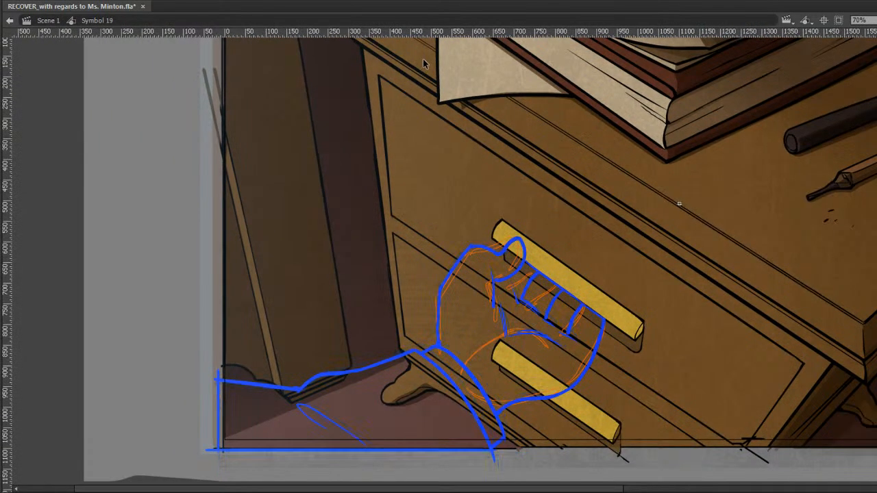
key(comma)
key(period)
key(comma)
key(period)
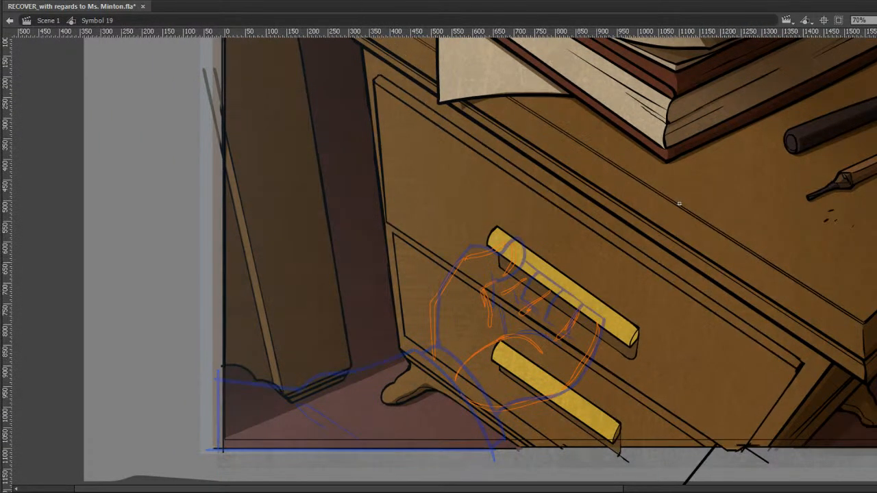
key(comma)
key(period)
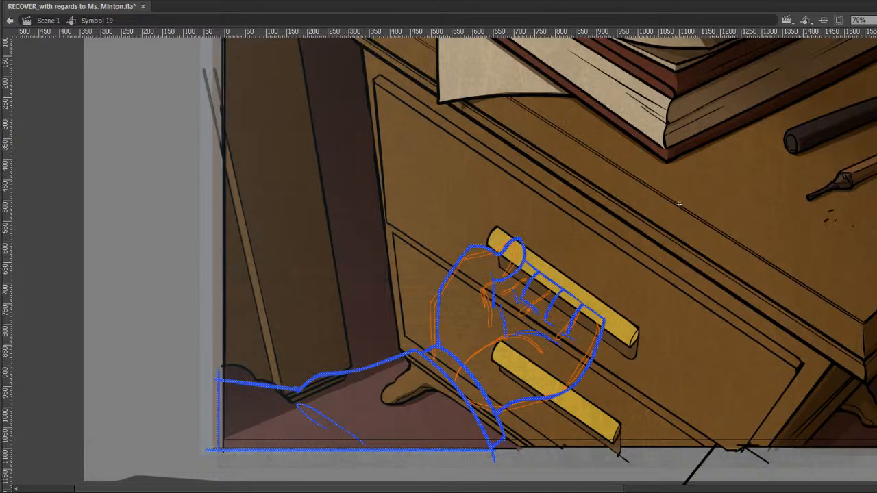
key(shift+Left)
key(shift+Left)
key(shift+Down)
key(shift+Down)
key(shift+Right)
key(shift+Up)
key(comma)
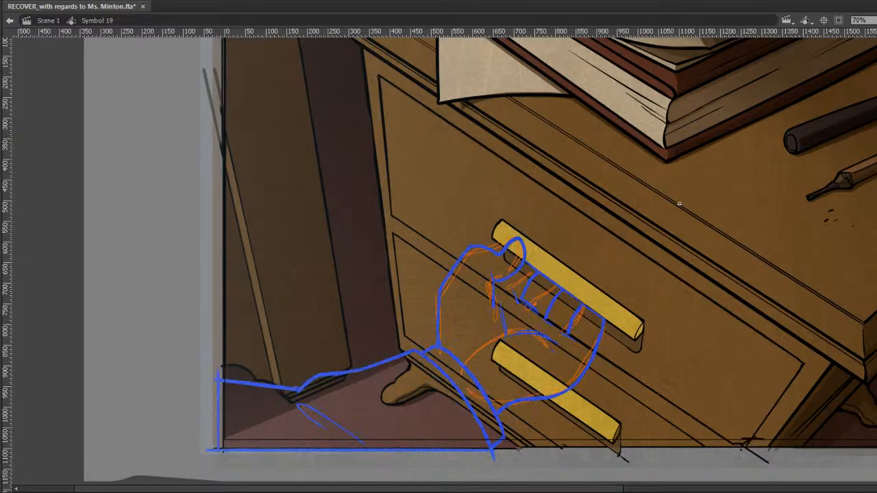
key(period)
Duplicate the whole drawing into the keyframe where the drawer is partly open and move it down and left onto the lowered handle.
key(ctrl+a)
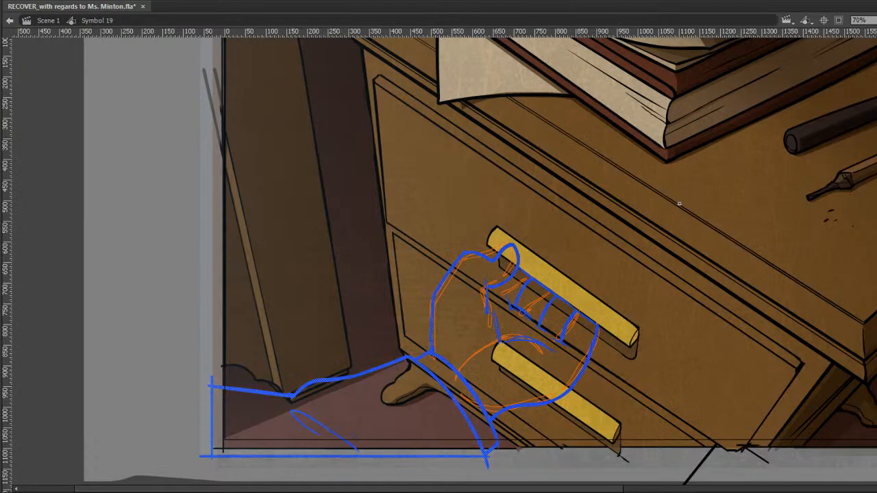
key(.)
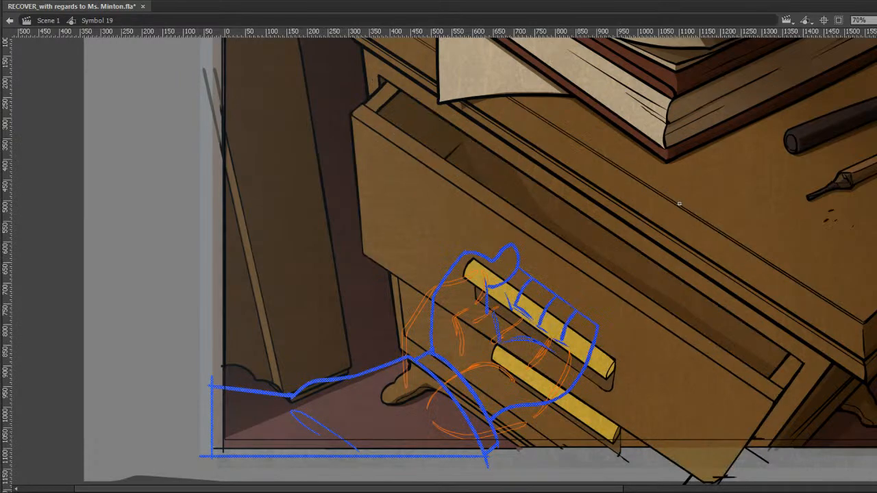
key(shift+Down)
key(shift+Down)
key(shift+Down)
key(shift+Down)
key(shift+Left)
key(shift+Left)
key(shift+Left)
key(shift+Left)
key(Left)
key(Left)
key(Left)
key(Left)
key(Left)
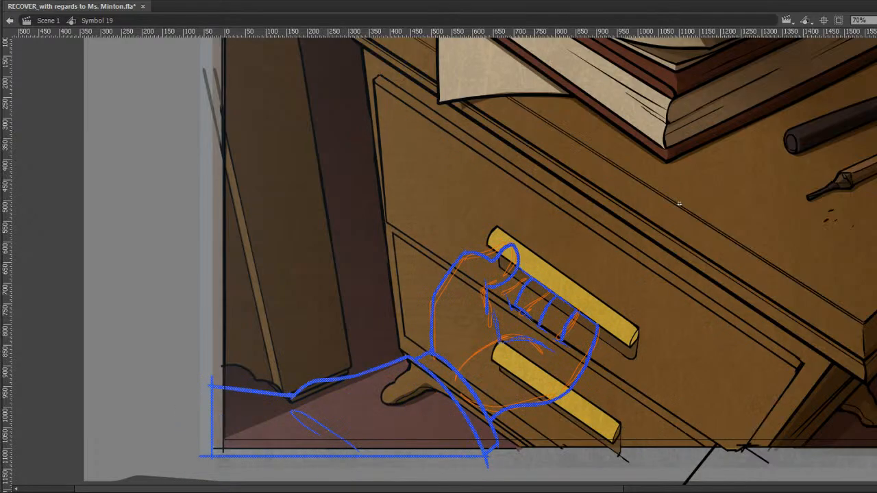
key(.)
key(.)
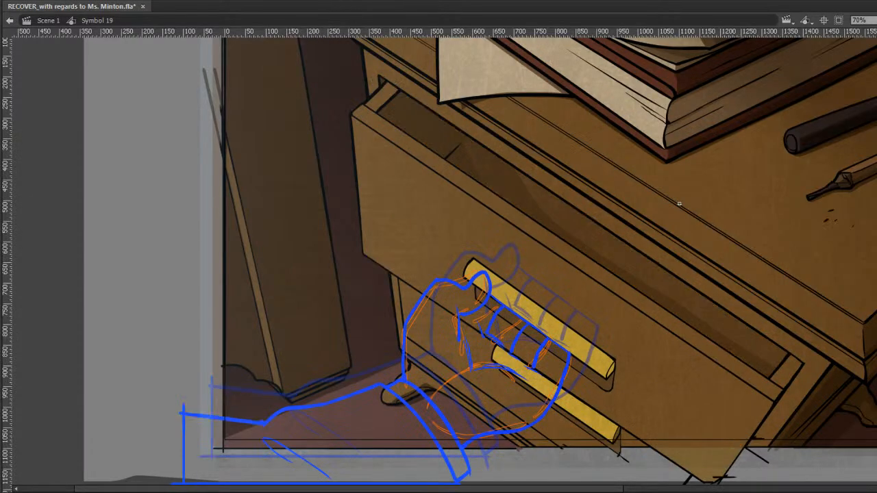
Nudge the whole hand drawing slightly down and right on the partly open drawer and compare it with the previous frame.
key(ctrl+a)
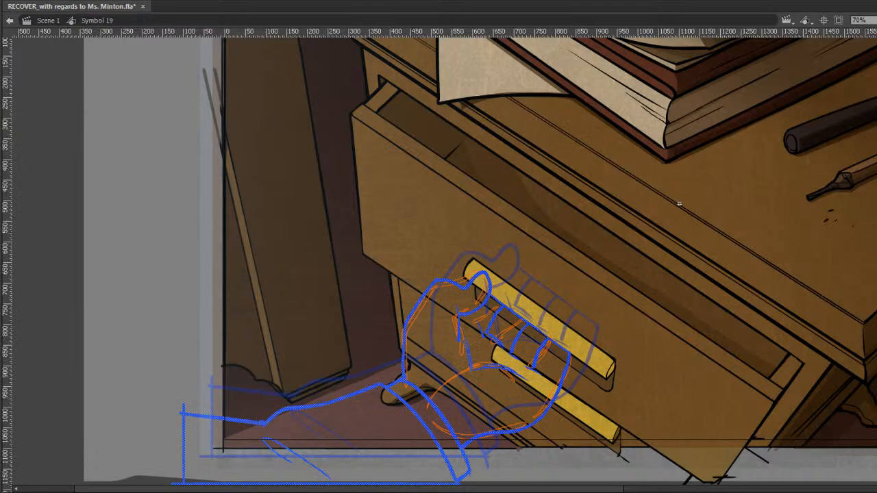
key(Down)
key(Down)
key(Down)
key(Down)
key(Right)
key(Right)
key(Right)
key(Right)
key(Right)
key(Right)
key(Down)
key(Down)
key(Down)
key(Right)
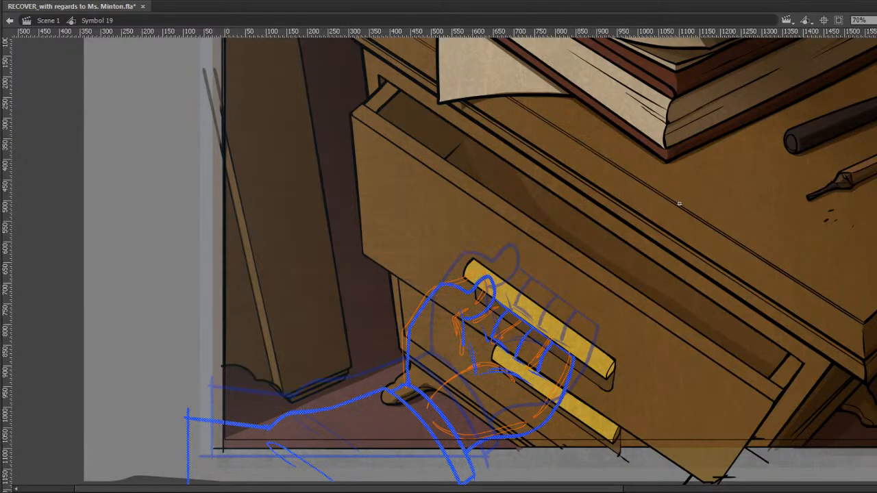
key(comma)
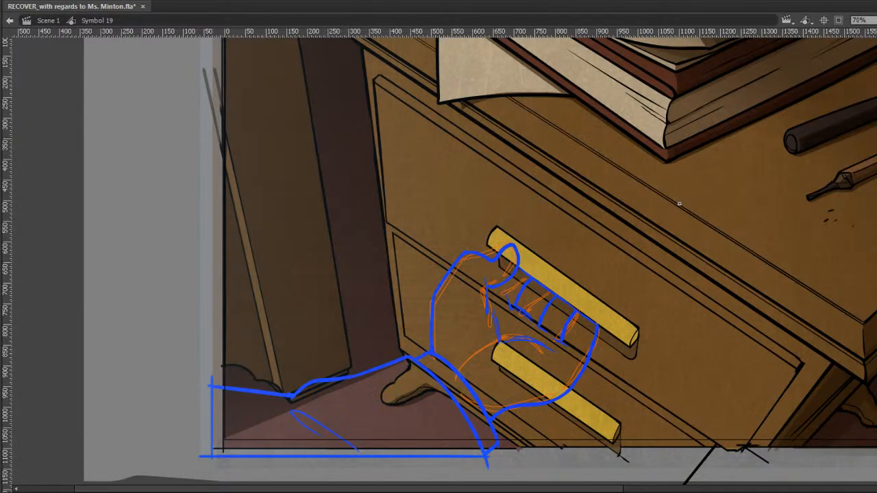
key(period)
key(comma)
key(period)
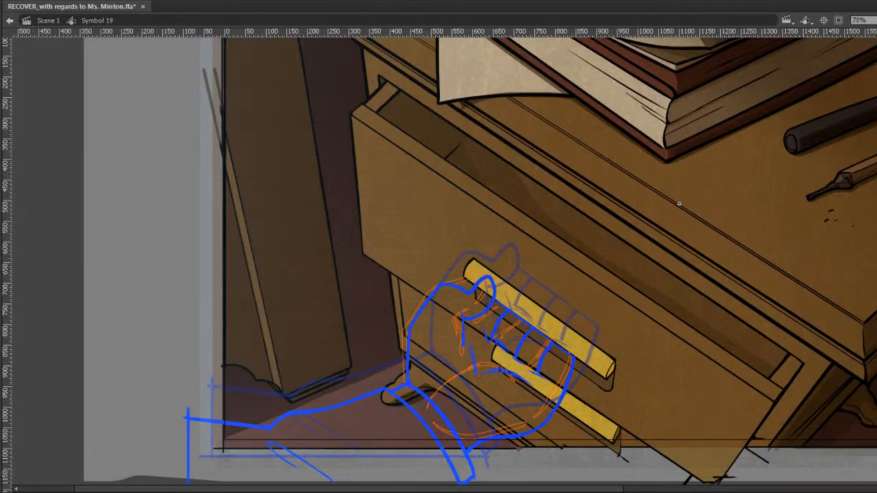
Insert a keyframe with the same hand where the drawer opens further, and move the drawing down and left under the handle.
key(F6)
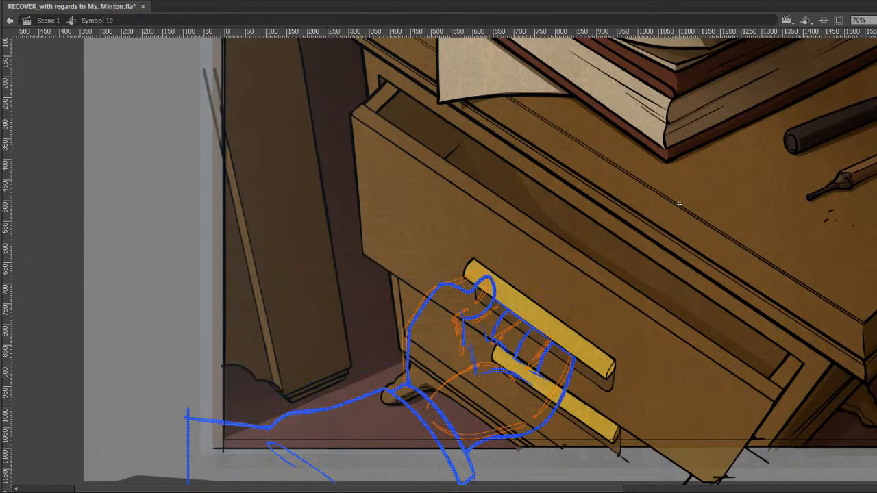
key(F6)
key(shift+Left)
key(shift+Left)
key(shift+Down)
key(shift+Down)
key(shift+Down)
key(shift+Down)
key(shift+Down)
key(shift+Left)
key(shift+Left)
key(shift+Left)
key(shift+Right)
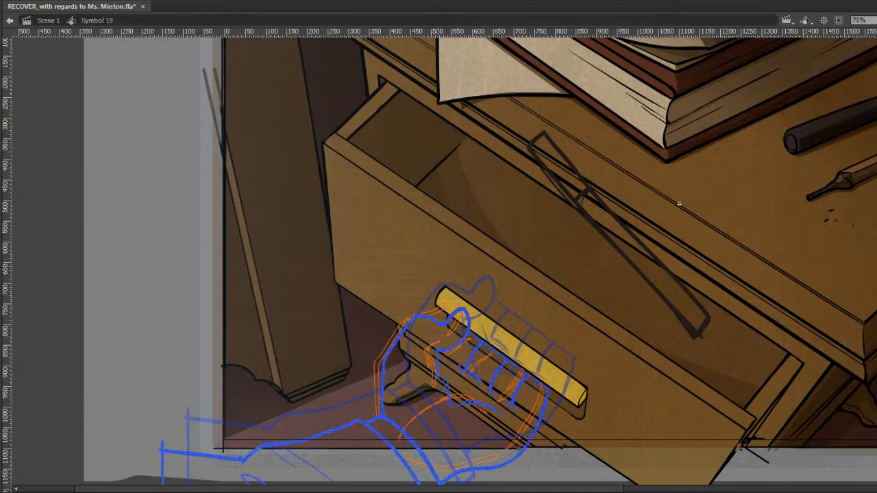
key(shift+Right)
key(Down)
key(Right)
key(Down)
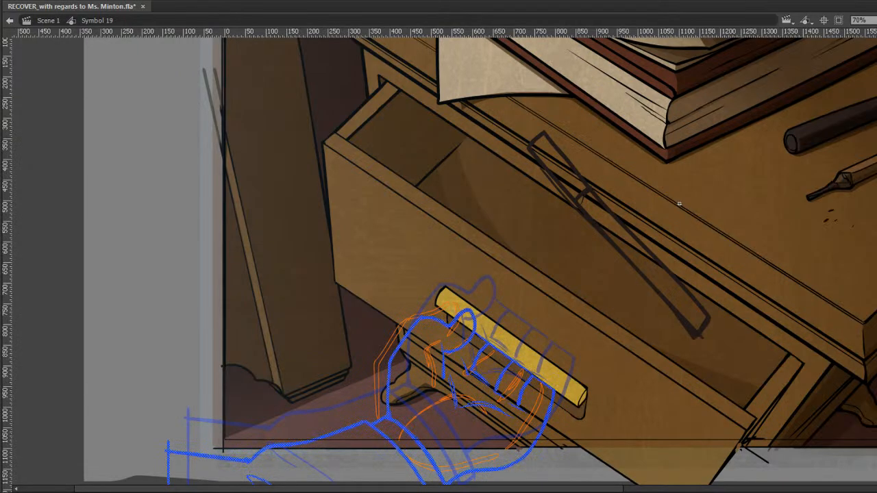
Compare the hand's motion with the previous frame, nudge the whole drawing slightly up and left toward the orange rough, and save the file.
click(363, 61)
key(comma)
key(period)
key(comma)
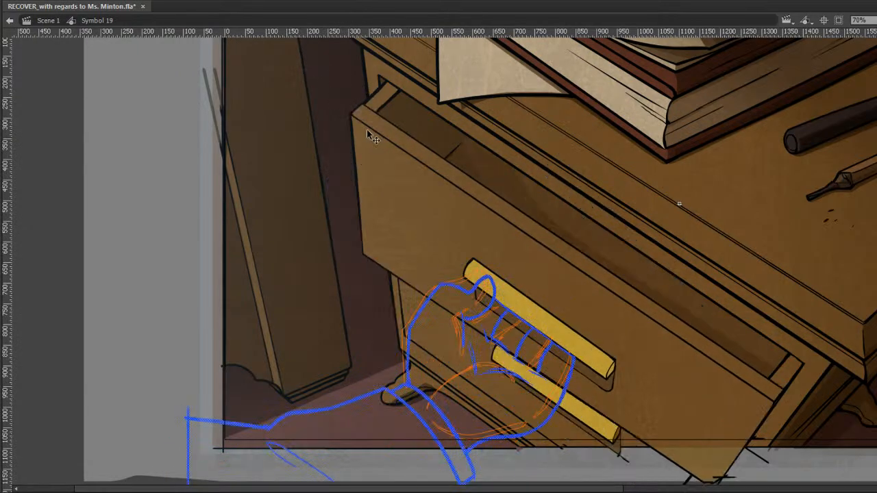
key(period)
key(comma)
key(period)
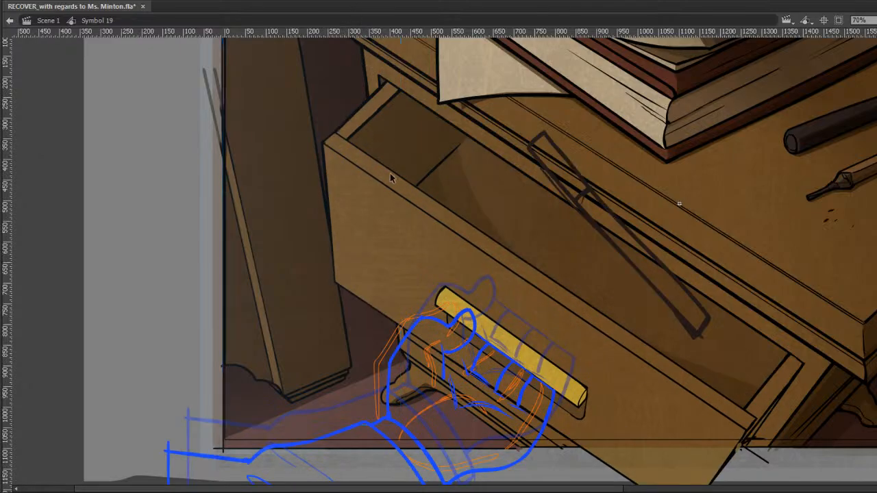
key(comma)
key(period)
key(comma)
key(period)
key(comma)
key(period)
key(ctrl+a)
key(Up)
key(Up)
key(Up)
key(Left)
key(Left)
key(Left)
key(Left)
key(Left)
key(Left)
key(Left)
key(Up)
key(Up)
key(Up)
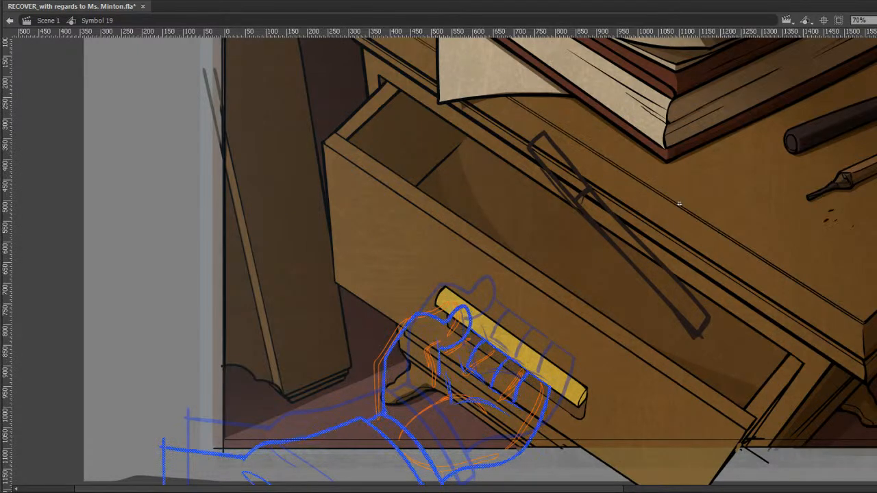
key(comma)
key(period)
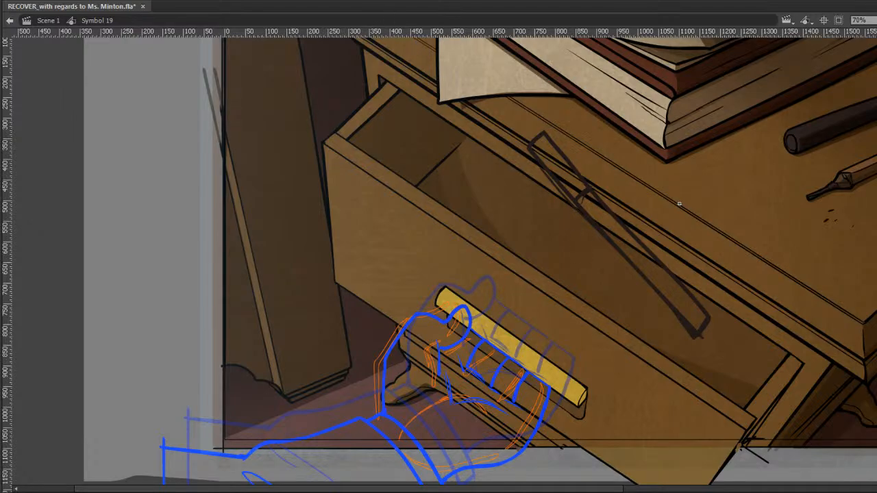
key(ctrl+s)
Insert a keyframe with the same hand where the drawer is wide open, and move the drawing far down and left to its handle.
key(F6)
key(F6)
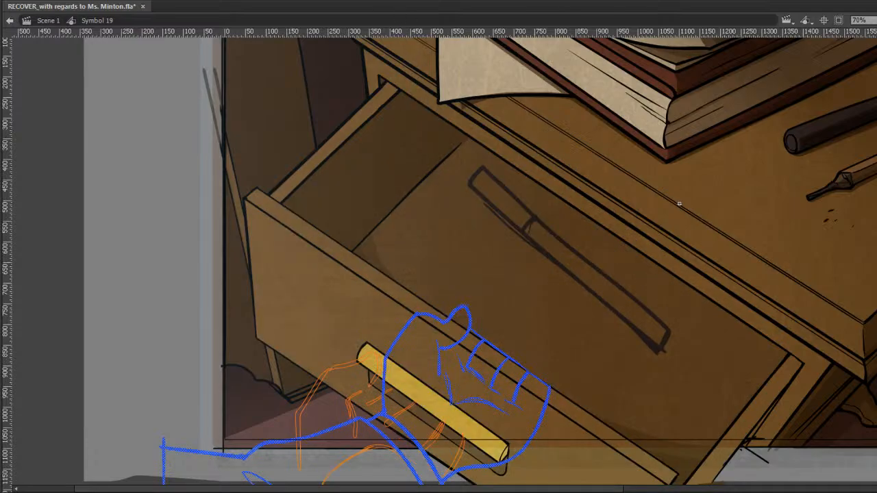
key(shift+Left)
key(shift+Left)
key(shift+Left)
key(shift+Left)
key(shift+Left)
key(shift+Left)
key(shift+Left)
key(shift+Left)
key(shift+Left)
key(shift+Left)
key(shift+Left)
key(shift+Left)
key(shift+Left)
key(shift+Left)
key(shift+Left)
key(shift+Left)
key(shift+Left)
key(shift+Down)
key(shift+Down)
key(shift+Down)
key(shift+Down)
key(shift+Down)
key(shift+Down)
key(shift+Down)
key(shift+Down)
key(shift+Down)
key(shift+Down)
key(shift+Down)
key(shift+Down)
key(shift+Down)
key(shift+Down)
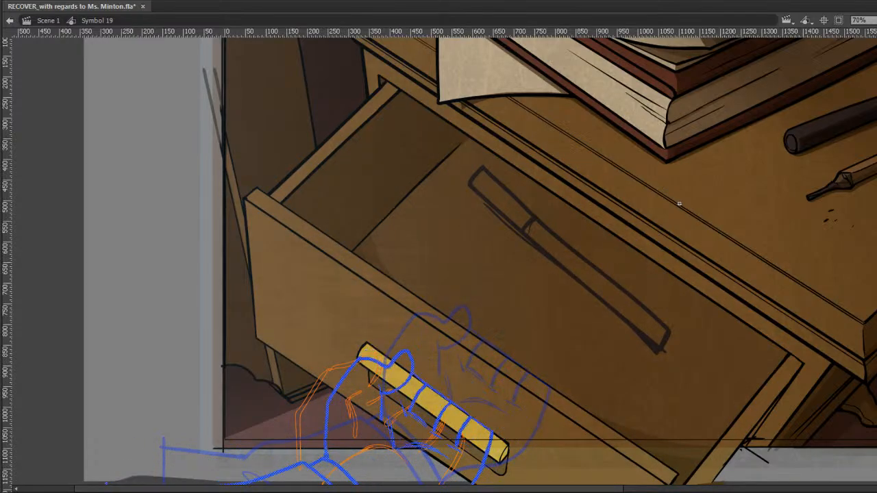
key(shift+Left)
key(shift+Down)
key(shift+Up)
key(Down)
key(Down)
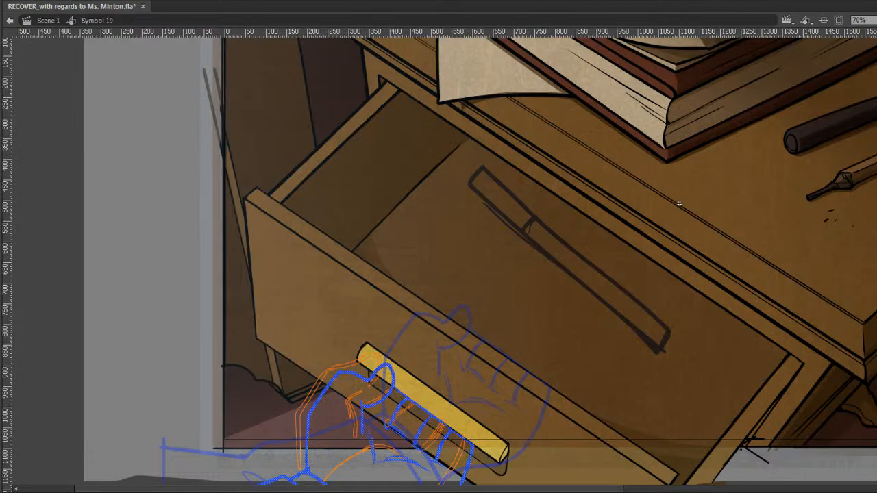
Nudge the whole hand drawing slightly right and down on the wide-open drawer frame and compare its motion with the previous frame.
key(Left)
key(Left)
key(Left)
key(Right)
key(Right)
key(Right)
key(Right)
key(Right)
key(Right)
key(Right)
key(Right)
key(Down)
key(Down)
key(Down)
key(Down)
key(Down)
key(Down)
key(comma)
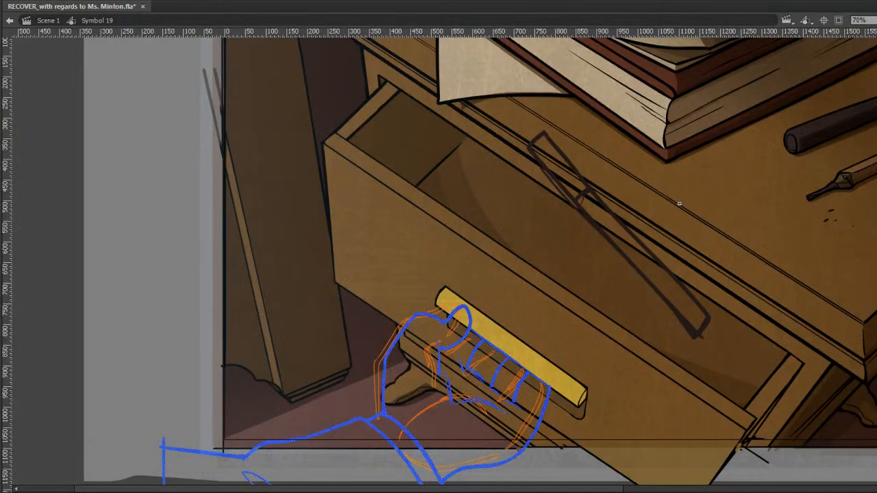
key(period)
key(comma)
key(period)
click(424, 2)
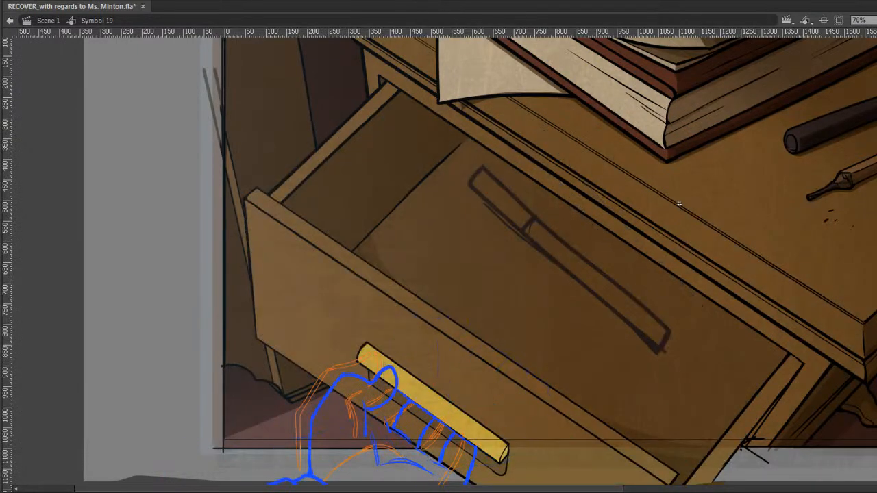
Carry the same hand to the frame where the drawer reaches furthest out, and move it down and left under the handle.
key(period)
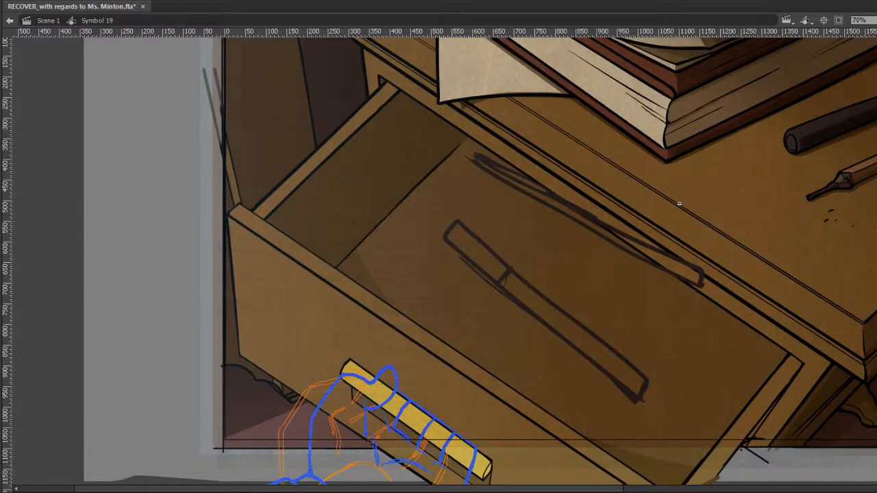
key(shift+Left)
key(shift+Left)
key(shift+Left)
key(shift+Down)
key(shift+Down)
key(shift+Down)
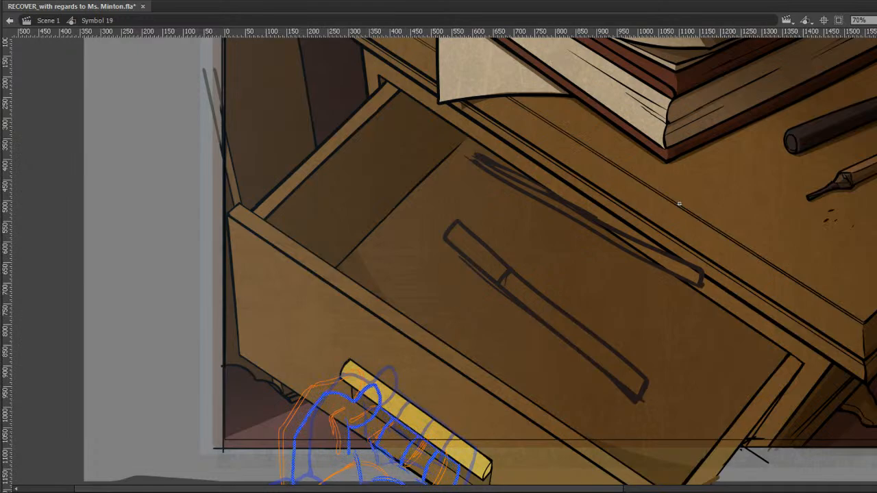
key(comma)
key(period)
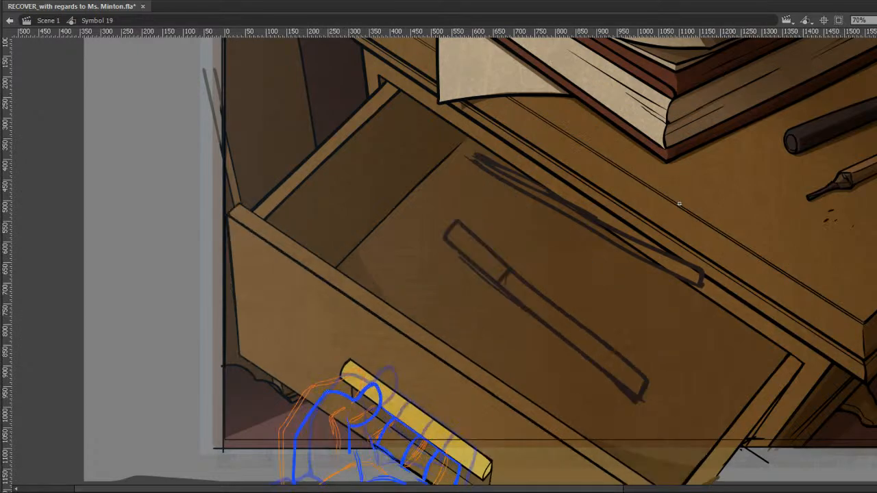
On the following frame, where the drawer settles back, nudge the whole hand drawing slightly up and right, and save the file.
key(period)
key(period)
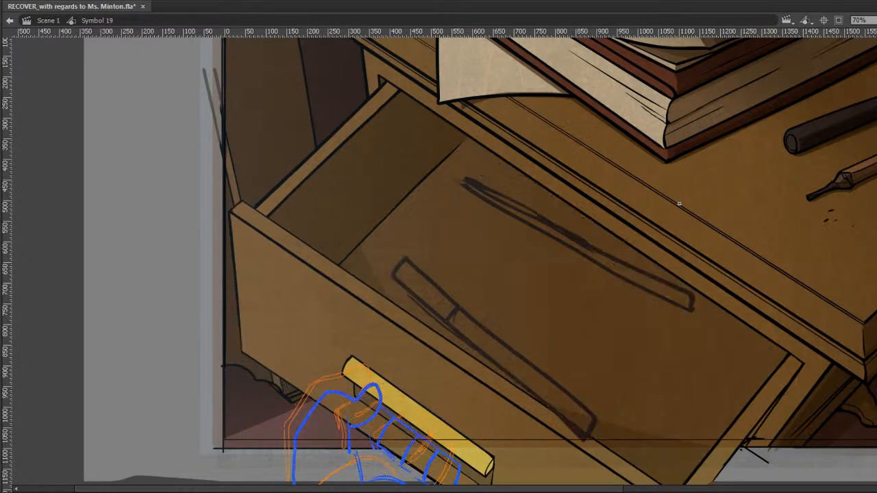
key(Up)
key(Up)
key(Up)
key(Up)
key(Right)
key(Right)
key(Right)
key(Right)
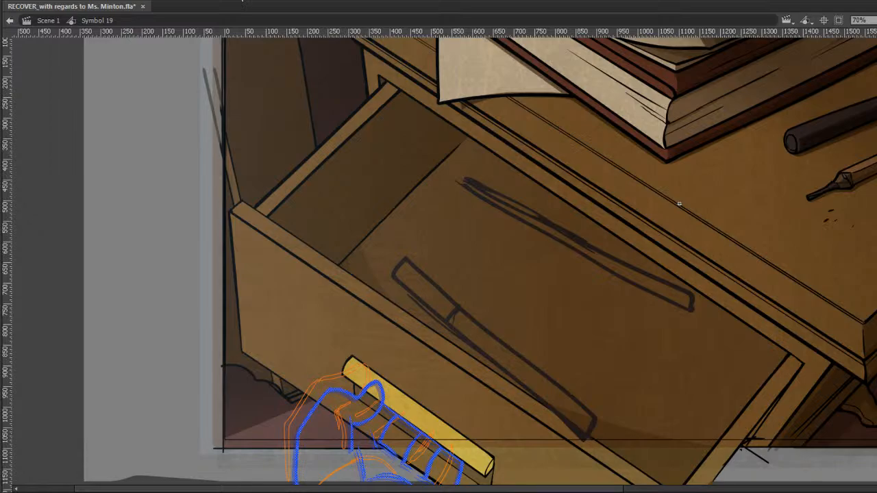
key(ctrl+s)
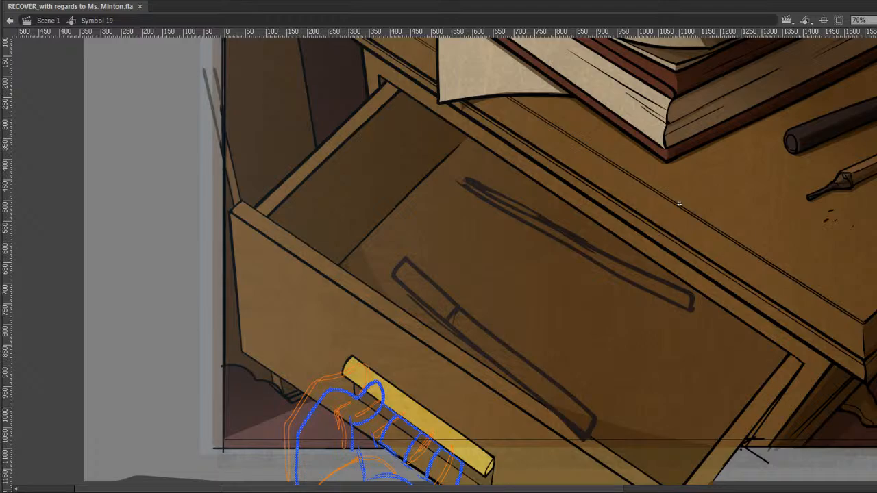
Remove the orange rough from view and step through the blue hand drawings on the open-drawer frames.
click(679, 204)
key(.)
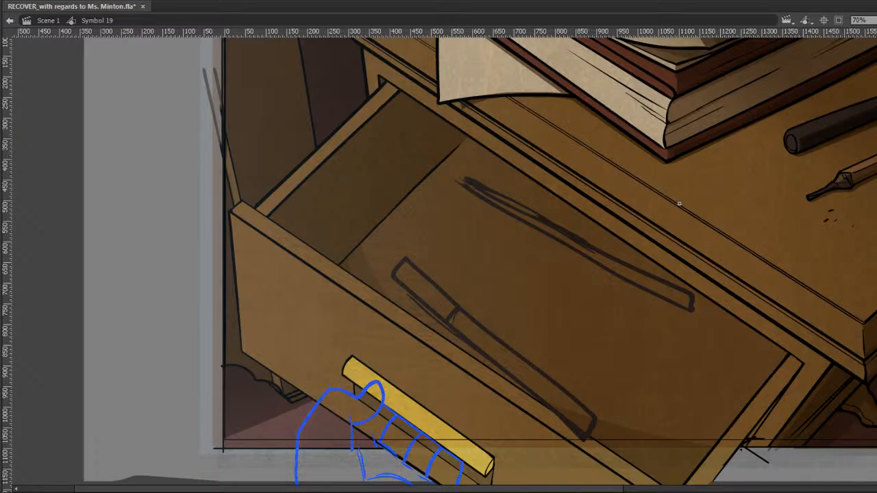
key(.)
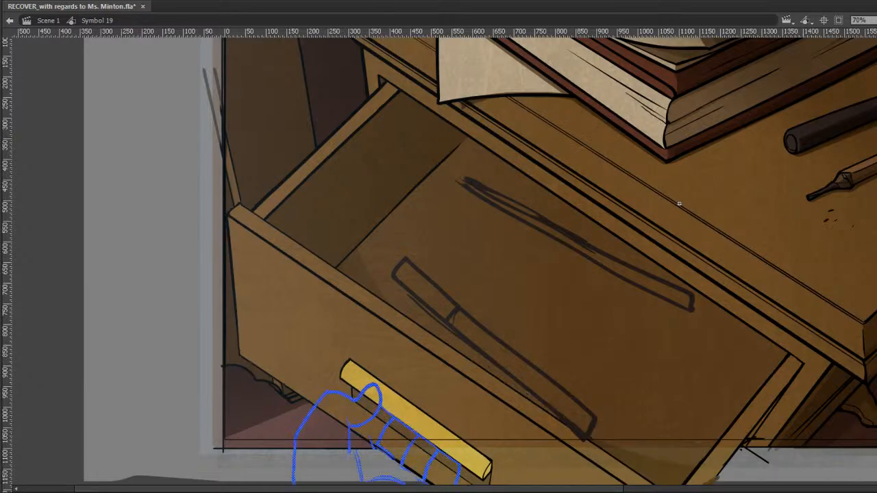
key(.)
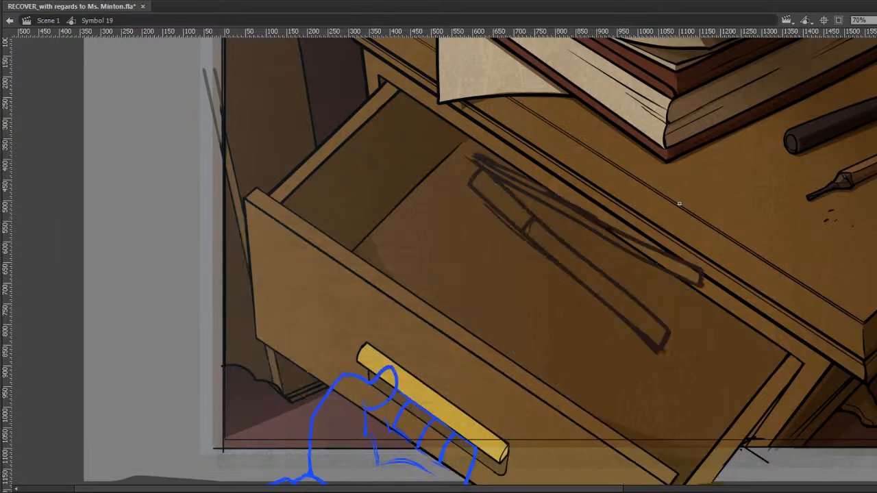
Recolor the blue hand outlines to black on every frame of the hand's movement.
click(498, 1)
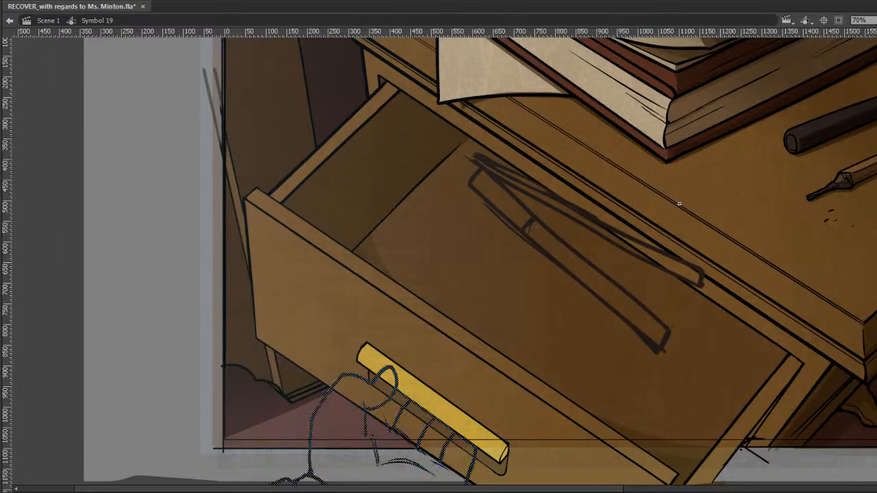
key(.)
key(.)
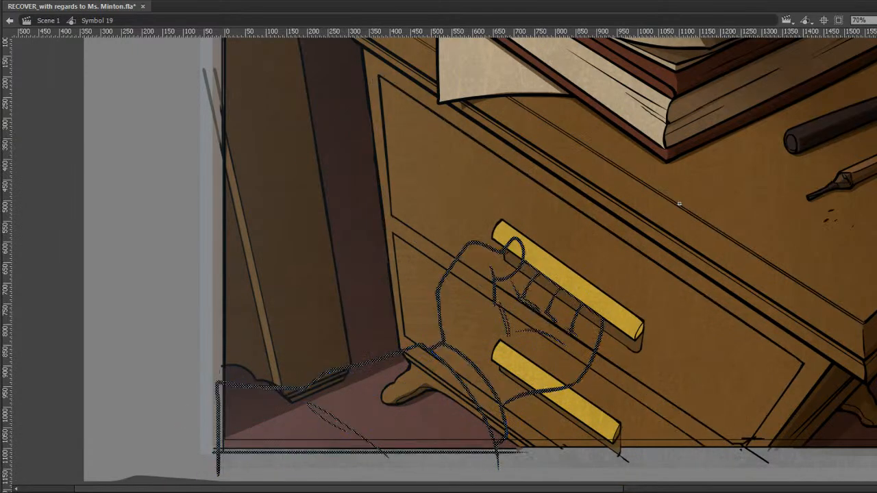
key(.)
key(.)
key(.)
key(.)
key(.)
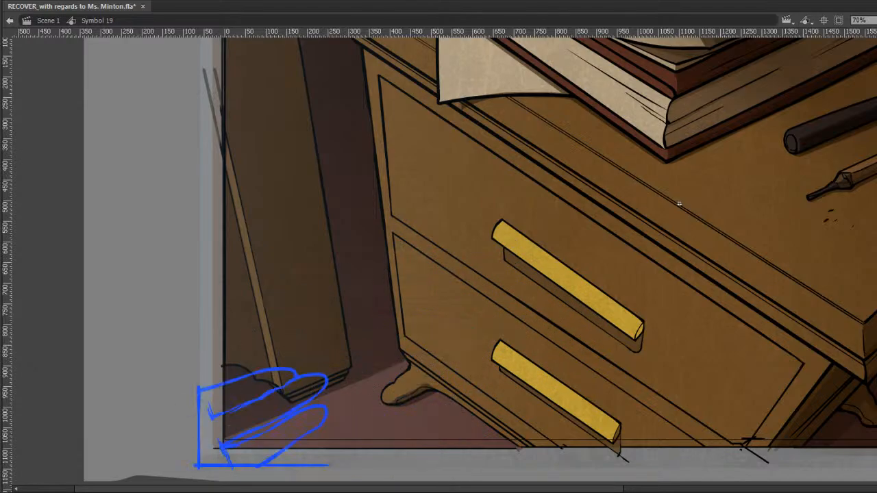
key(.)
key(.)
key(.)
key(.)
key(.)
key(.)
key(.)
key(.)
key(.)
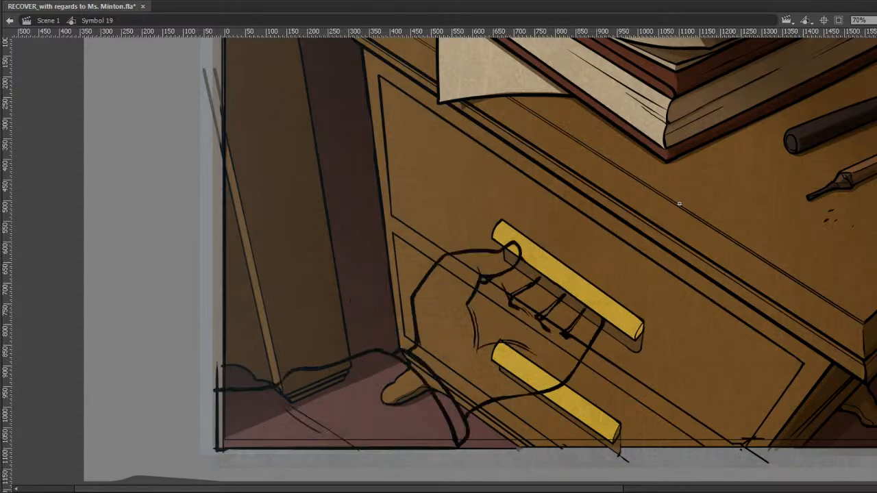
Rotate the open hand's thumb toward the drawer handle and redraw the line joining it to the palm.
drag(679, 204, 515, 251)
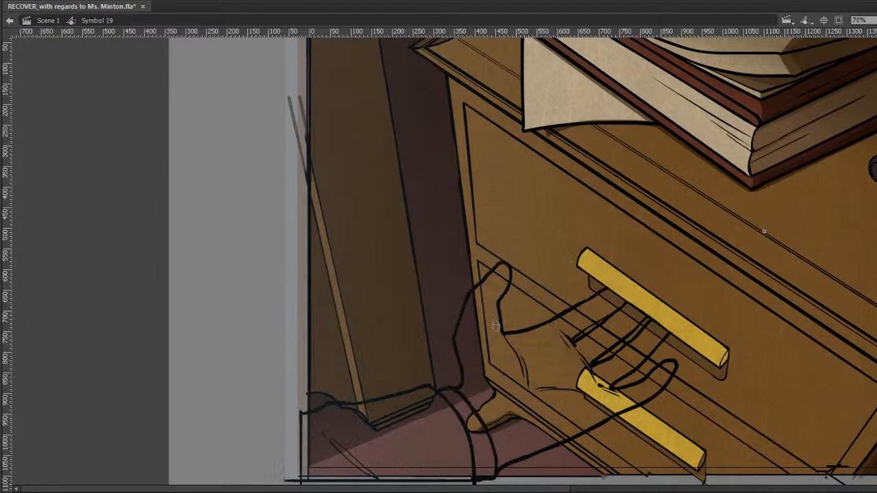
click(464, 313)
key(q)
drag(520, 265, 525, 289)
key(v)
key(q)
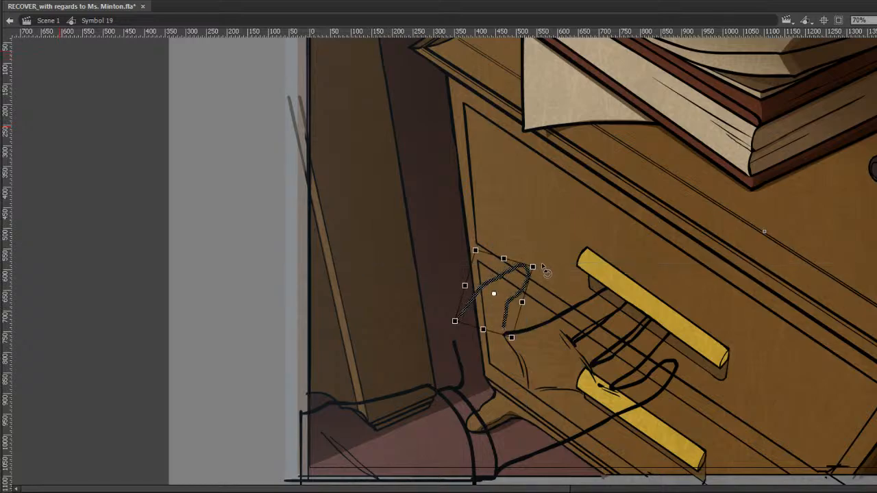
key(b)
mouse_move(507, 325)
mouse_down()
mouse_move(523, 379)
mouse_move(504, 298)
mouse_move(513, 289)
mouse_up()
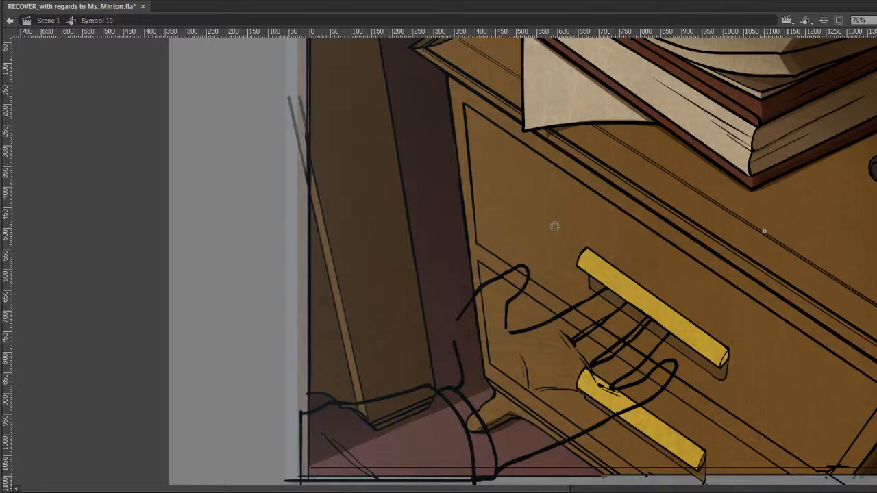
Shift the thumb further toward the handle, clean up its base, and redraw the outline connecting it to the wrist.
key(v)
mouse_move(527, 274)
mouse_down()
mouse_move(554, 263)
mouse_move(541, 285)
mouse_up()
key(q)
key(v)
key(e)
mouse_move(510, 329)
mouse_down()
mouse_move(524, 361)
mouse_move(518, 331)
mouse_move(521, 352)
mouse_up()
key(b)
key(e)
key(b)
key(e)
key(b)
key(e)
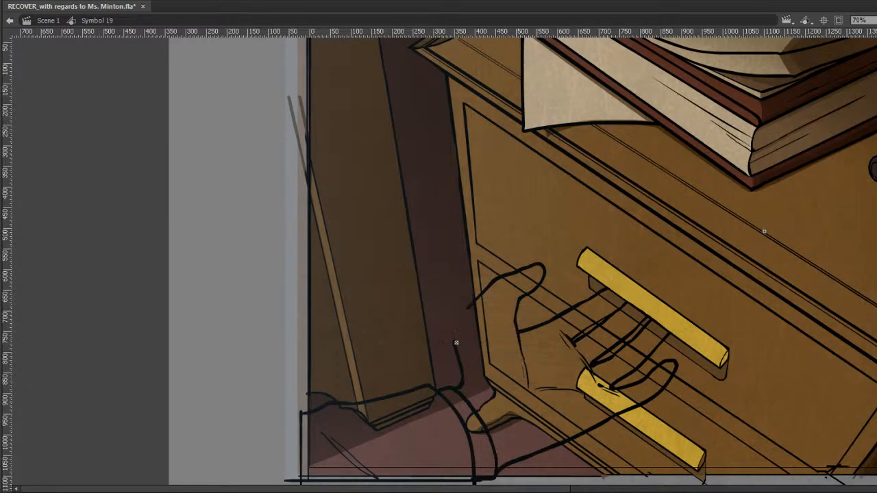
drag(456, 343, 476, 298)
Compare the open hand with the neighboring frame and refine the lines at the thumb's base and along the wrist.
key(e)
key(comma)
key(period)
key(comma)
key(period)
drag(512, 311, 519, 350)
drag(514, 326, 517, 340)
drag(452, 335, 454, 368)
mouse_move(453, 348)
mouse_down()
mouse_move(459, 324)
mouse_move(475, 296)
mouse_up()
Nudge the reshaped thumb outline slightly right, and erase and redraw its joins to the palm and wrist.
key(v)
click(540, 277)
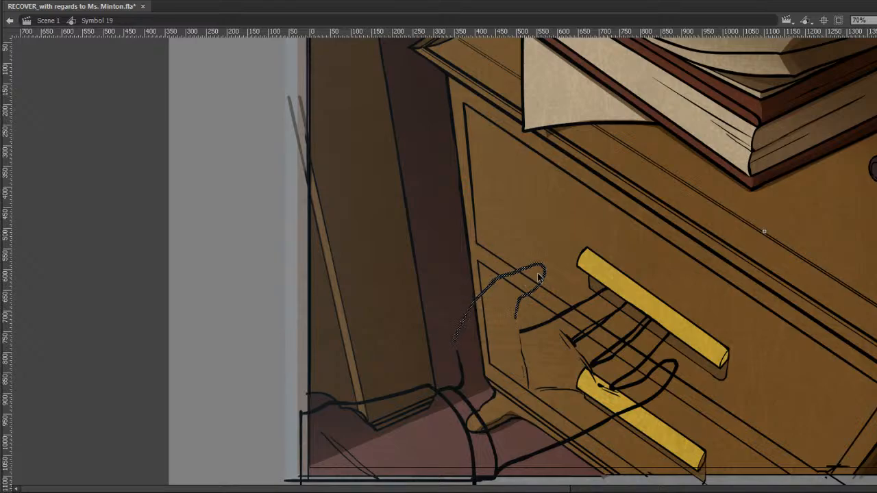
key(shift+Right)
key(shift+Right)
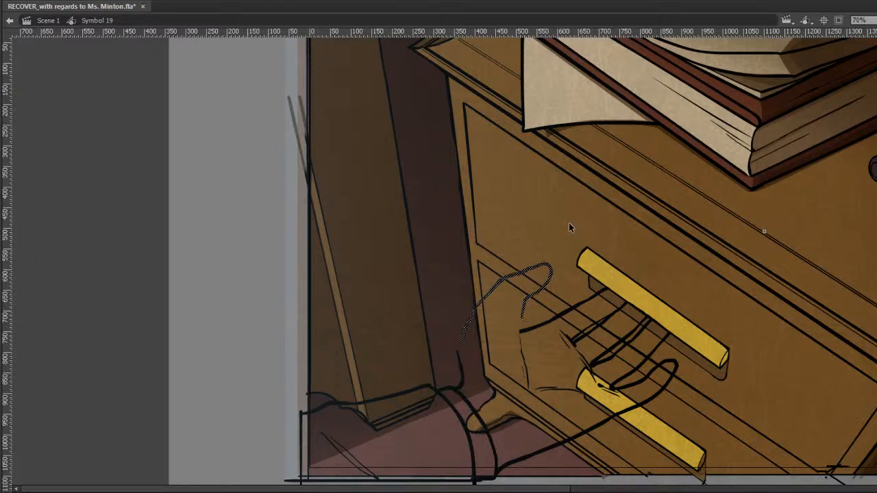
key(e)
drag(517, 317, 519, 341)
key(b)
drag(525, 312, 520, 339)
mouse_move(462, 341)
mouse_down()
mouse_move(459, 353)
mouse_move(464, 323)
mouse_up()
key(e)
key(b)
key(e)
drag(527, 323, 527, 305)
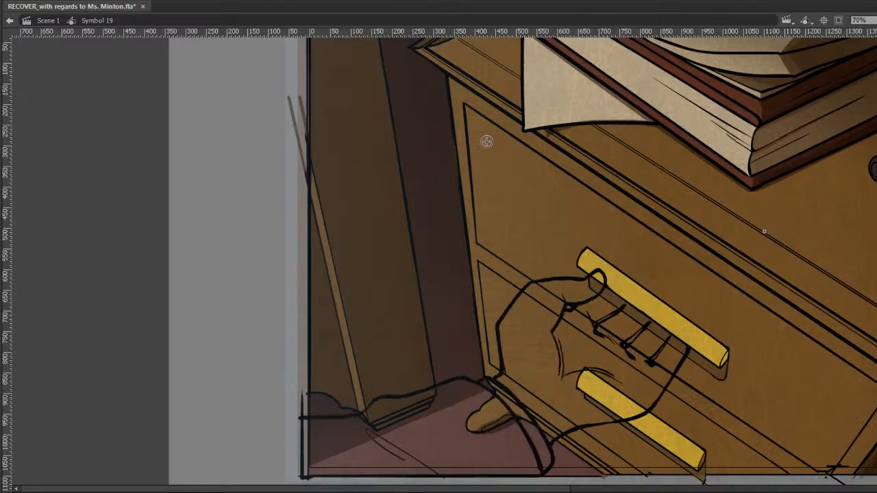
Review the hand frames inside the symbol and in the main scene, play the animation, and save the file.
key(comma)
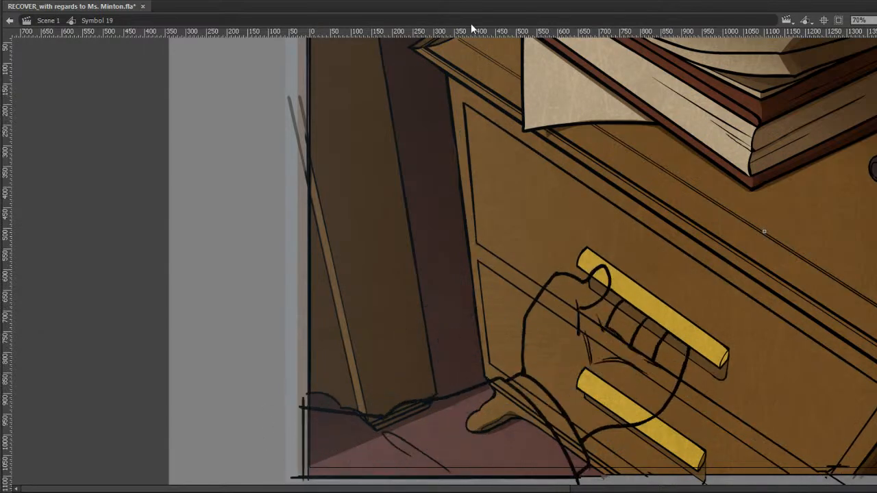
drag(764, 232, 514, 251)
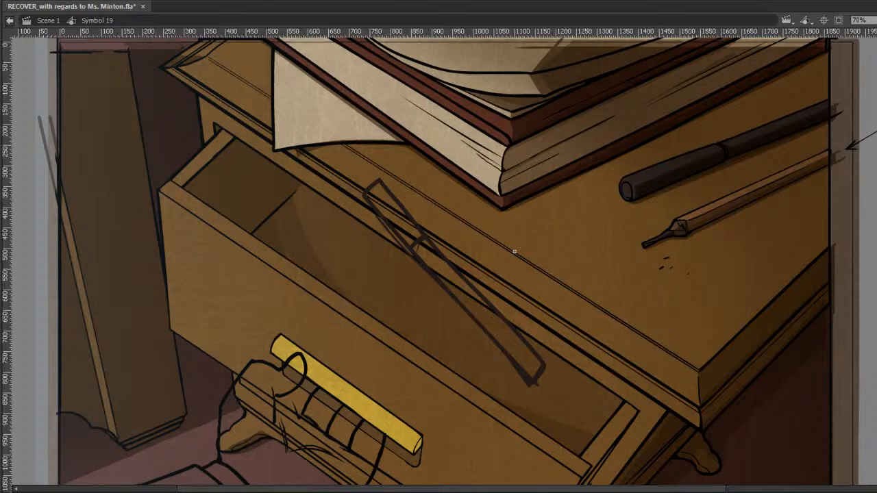
click(9, 20)
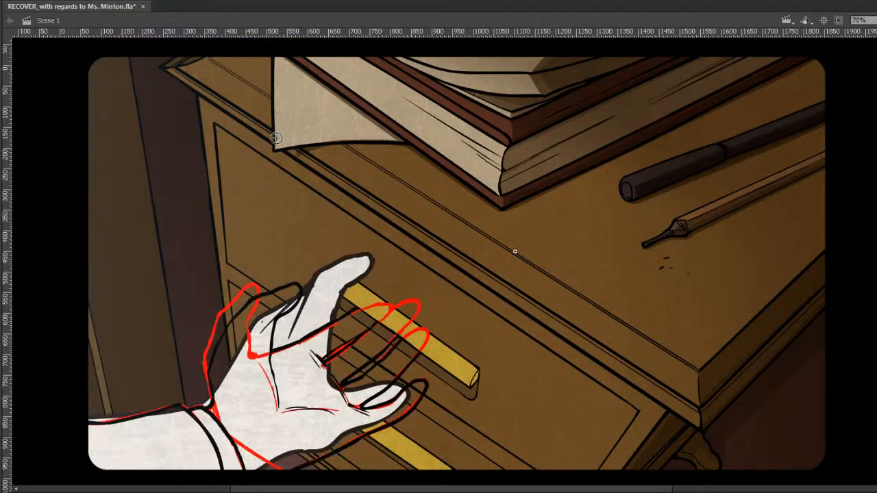
key(v)
double_click(314, 307)
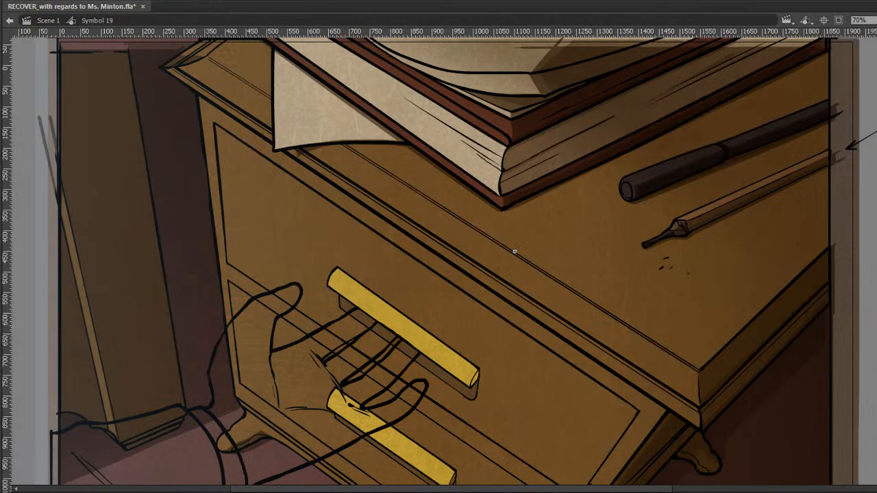
key(Return)
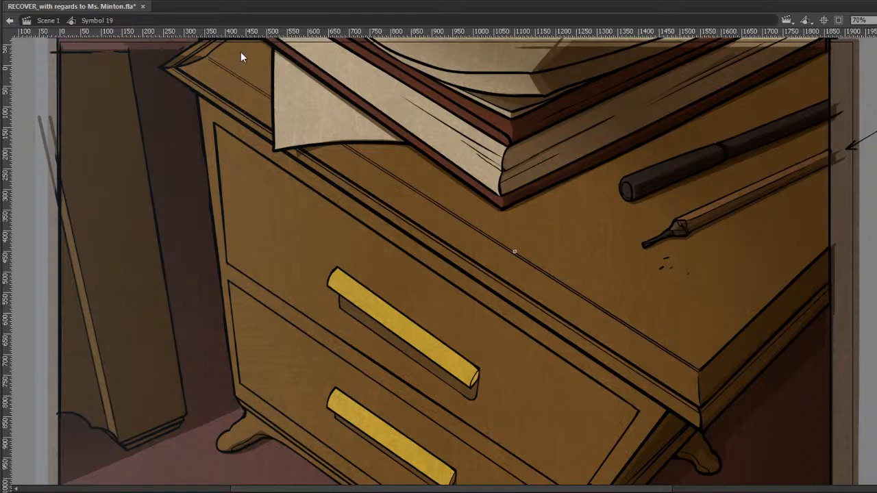
key(ctrl+s)
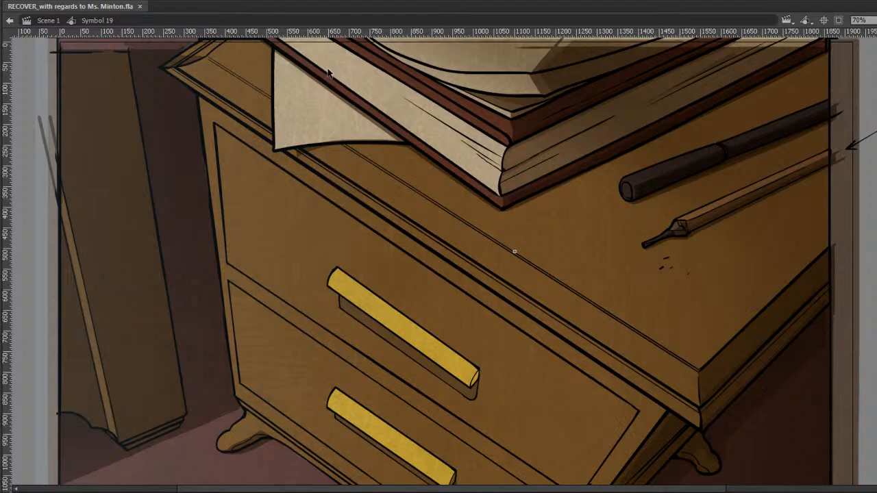
On the frame where the hand first enters at the corner, fill the palm and upper fingers with a light skin color.
click(727, 3)
key(.)
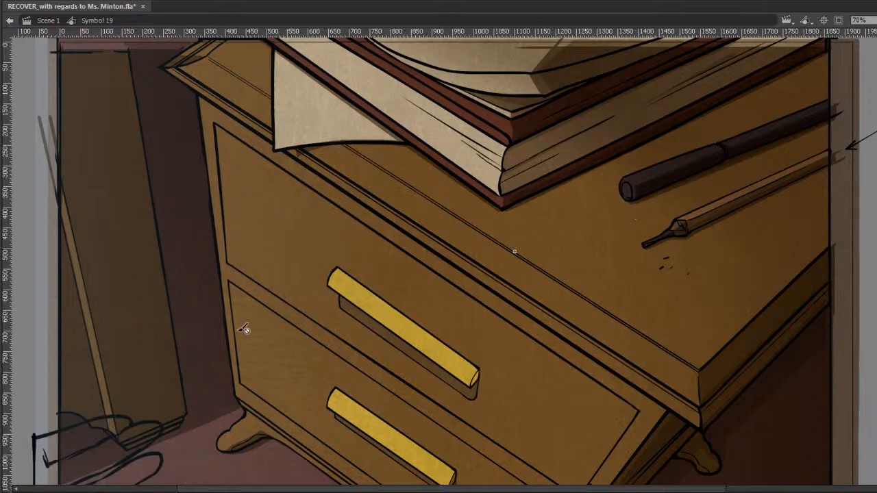
drag(230, 302, 118, 480)
key(space)
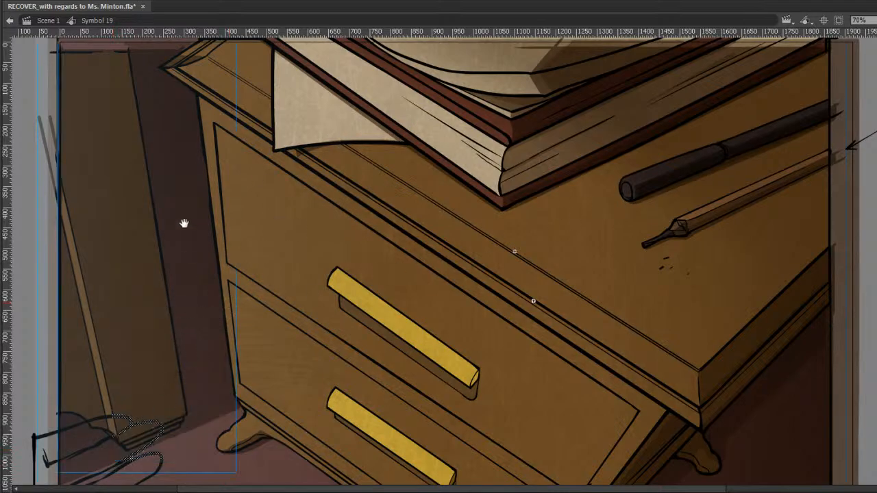
drag(180, 162, 270, 122)
click(105, 306)
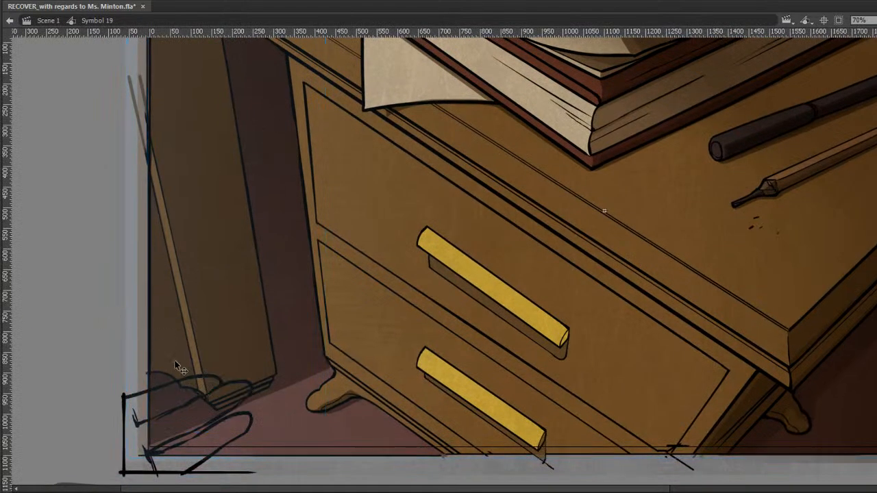
mouse_move(216, 338)
mouse_down()
mouse_move(244, 313)
mouse_move(272, 310)
mouse_up()
key(ctrl+z)
click(197, 412)
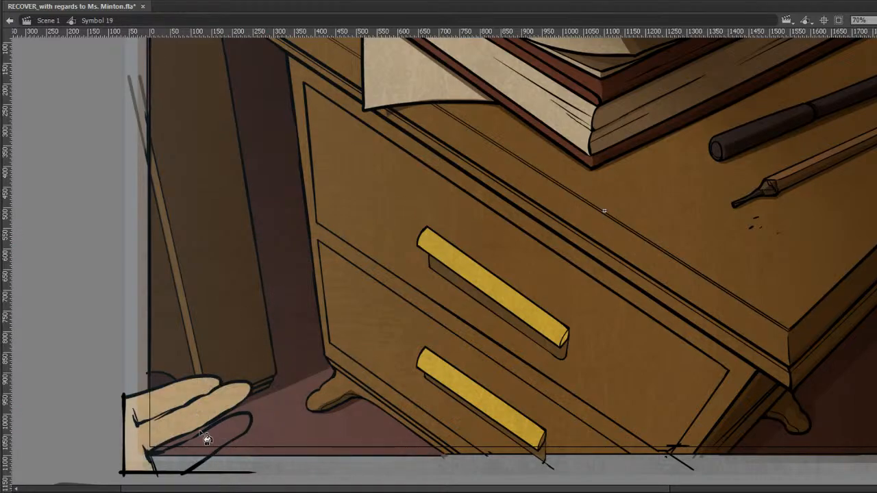
Try to fill the lower finger of the entering hand with the same skin color, and undo that fill.
key(comma)
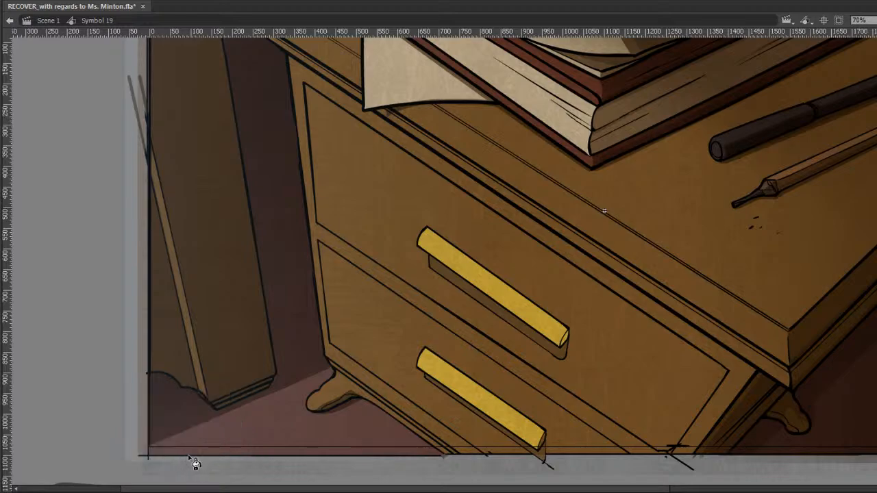
key(period)
click(186, 472)
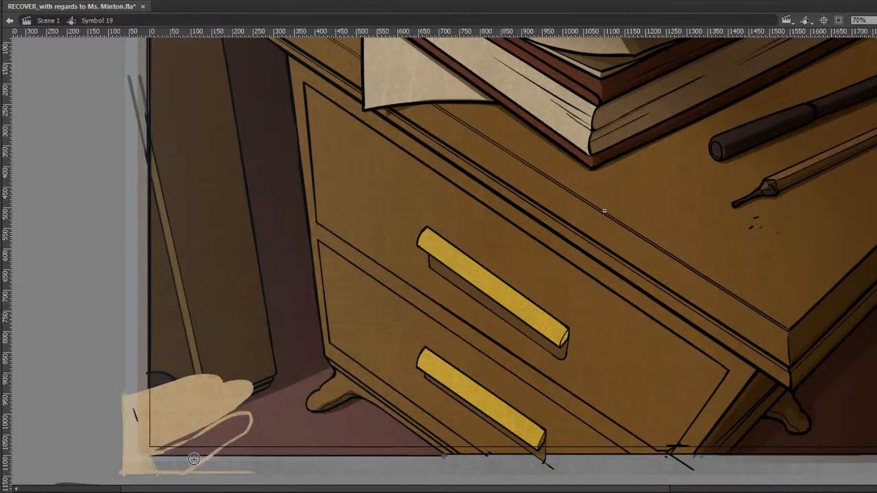
key(ctrl+z)
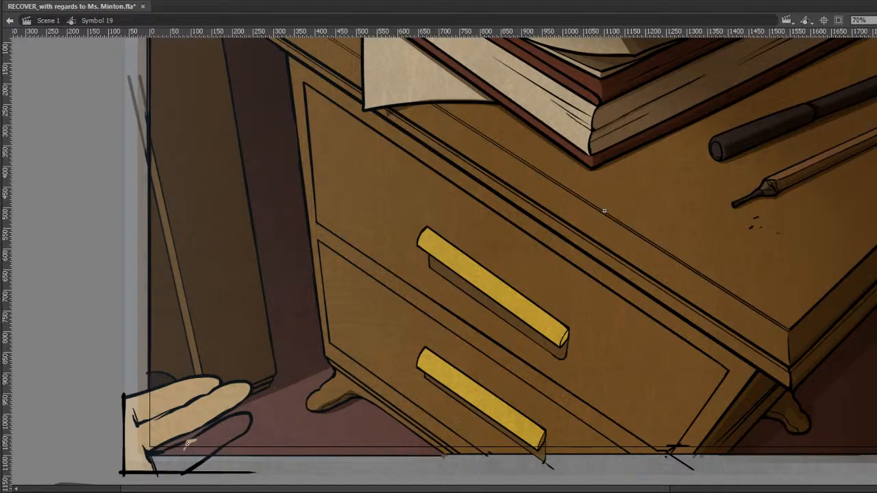
Delete the existing skin fill from the hand entering at the corner, keeping its black outlines.
click(215, 405)
key(Delete)
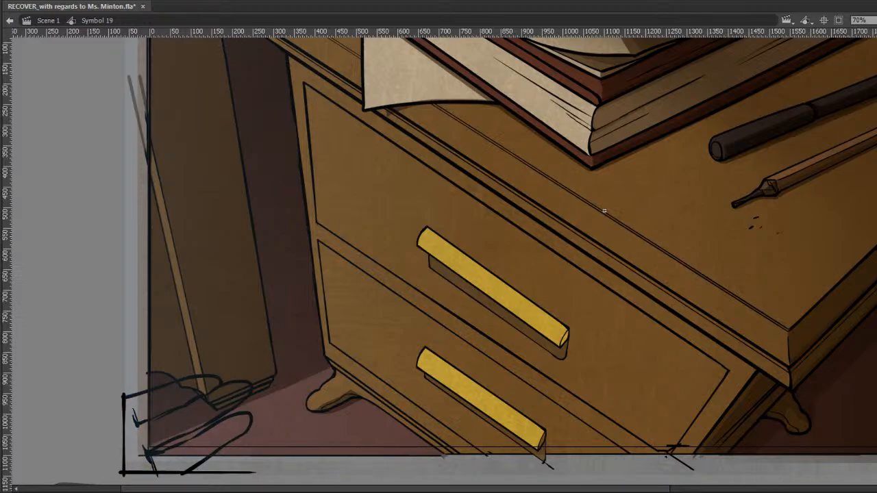
key(ctrl+a)
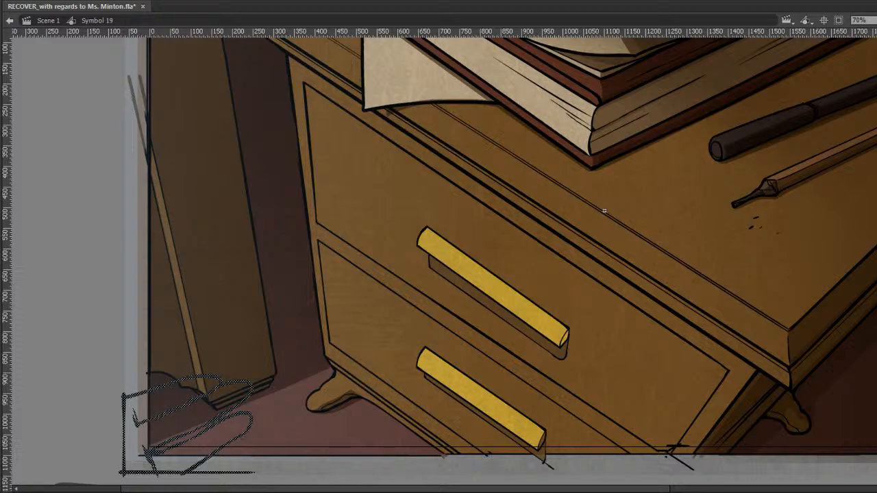
key(ctrl+shift+a)
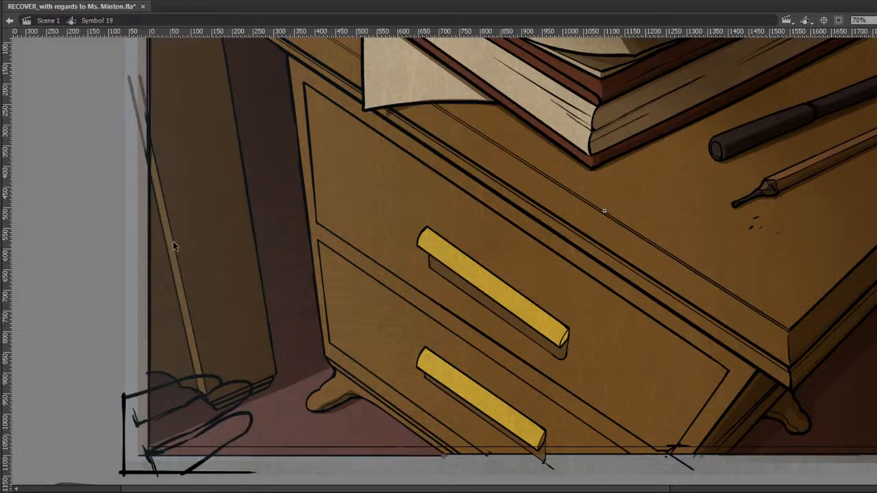
Fill the entering hand's palm and all its fingers with the light skin color, and fill the open hand on the following frame.
key(k)
click(185, 398)
key(ctrl+z)
click(195, 439)
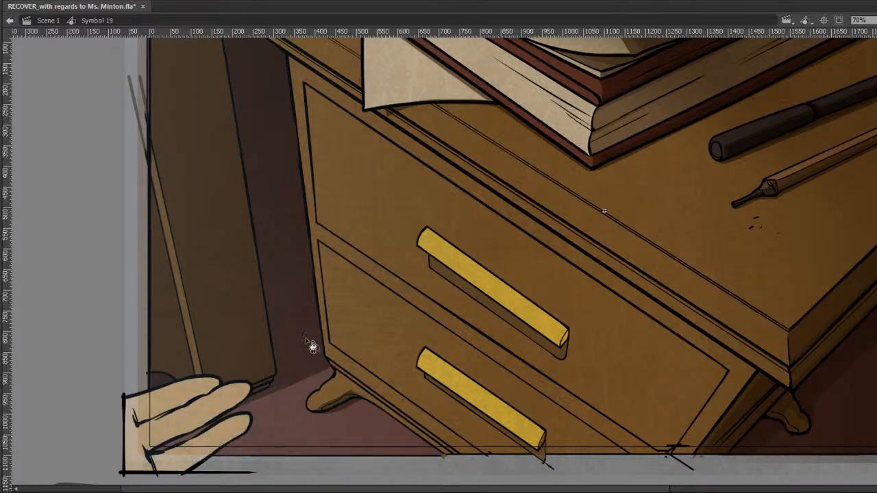
key(.)
click(283, 374)
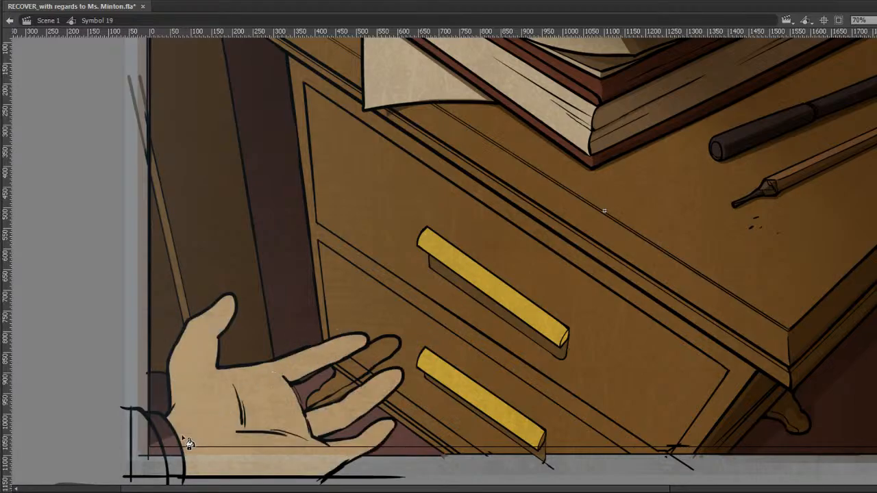
Fill the palm, thumb and fingers with the skin color on the next open-hand frame, and compare it with the previous frame.
key(.)
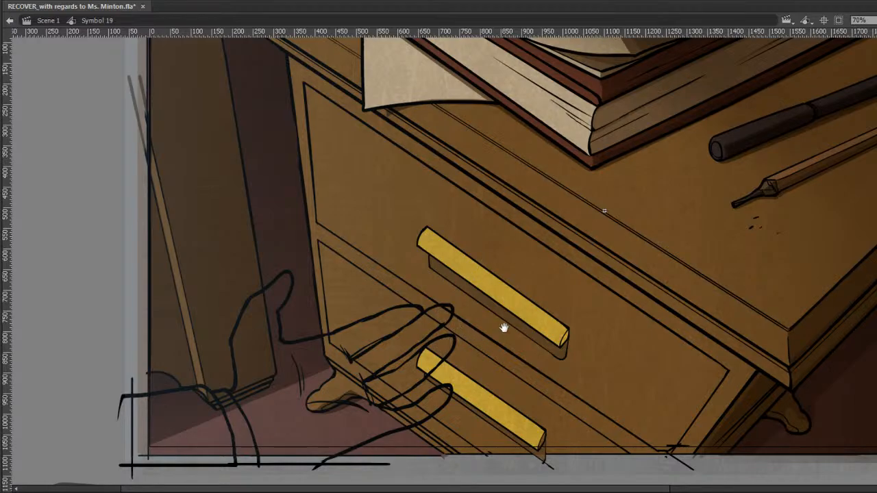
drag(503, 328, 558, 304)
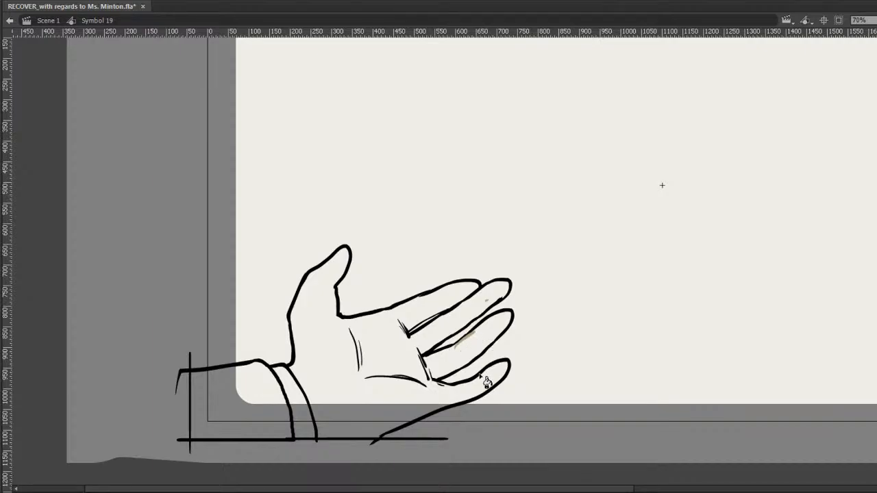
click(422, 311)
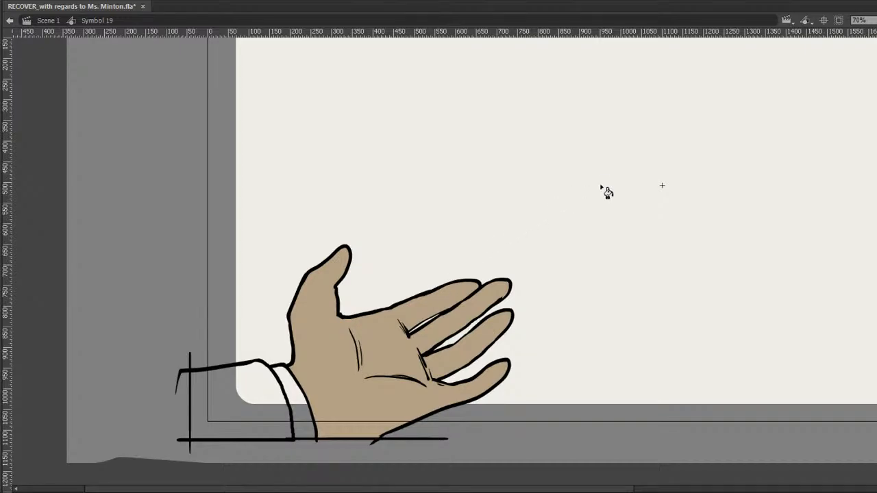
key(comma)
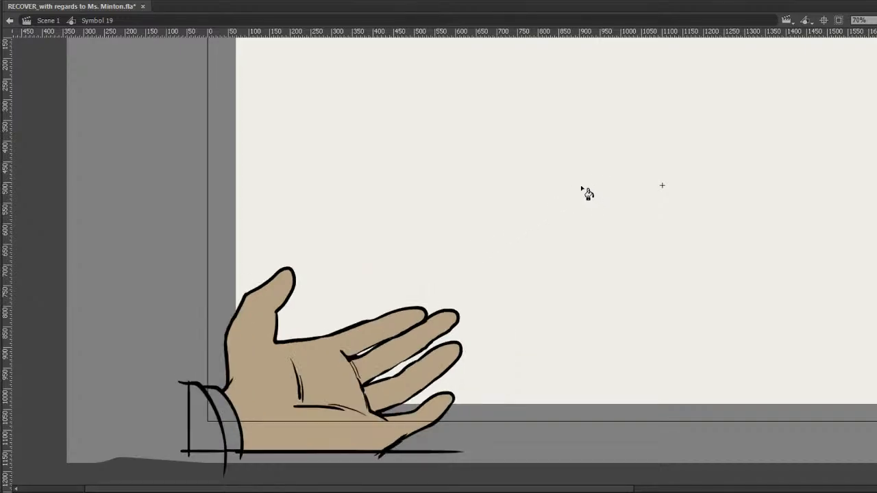
Fill the hand with the skin color on the frames where the fingers curl behind the drawer handle.
key(period)
key(period)
key(period)
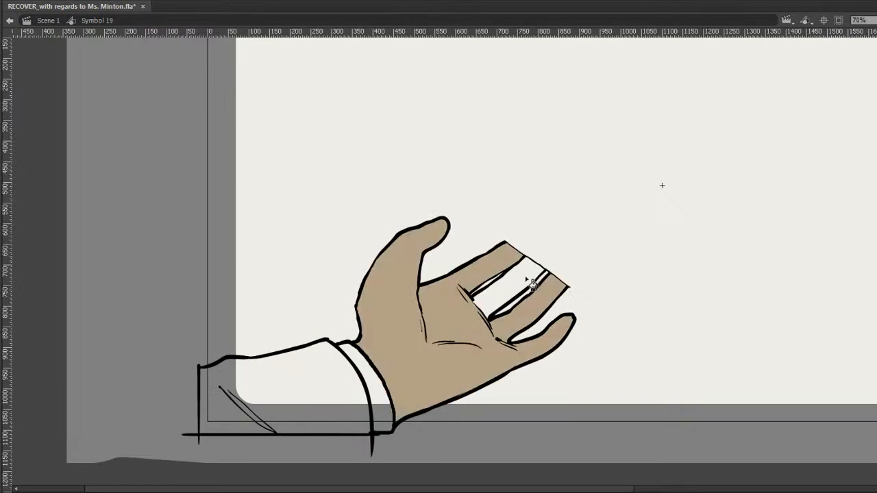
key(period)
key(period)
key(period)
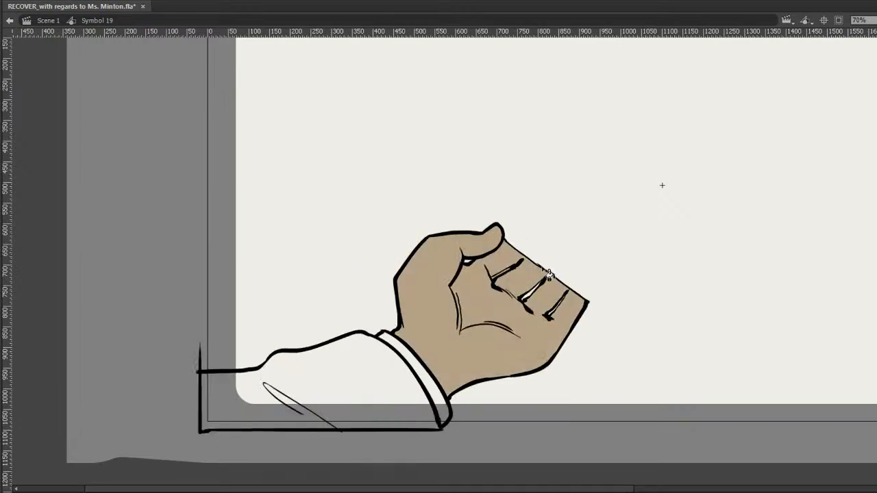
Fill the fist with the skin color on the first frame where it grips the handle tightly.
key(period)
key(comma)
key(period)
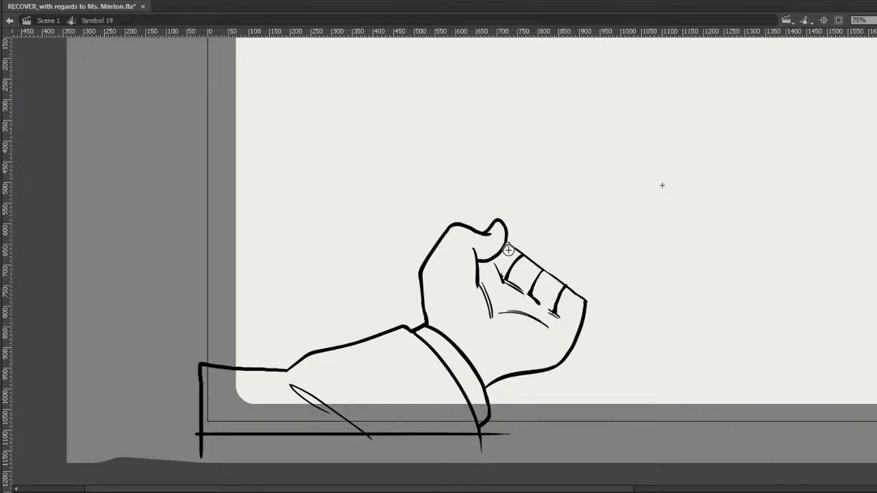
key(period)
key(period)
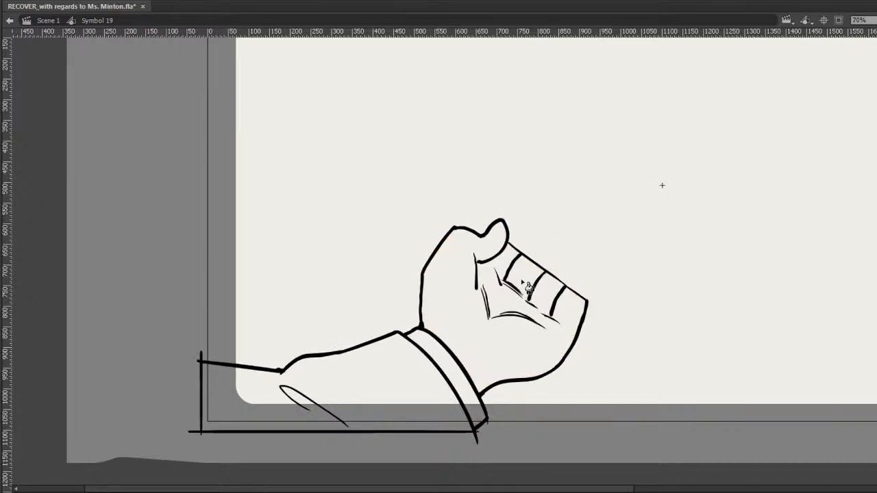
key(comma)
key(period)
key(comma)
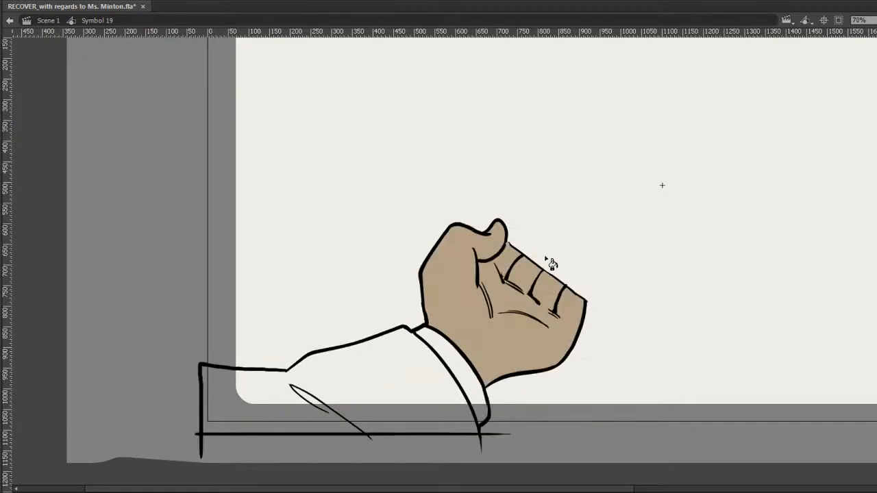
Fill the next gripping fist with the skin color and touch up the join between its thumb tip and finger edge.
key(period)
key(comma)
key(period)
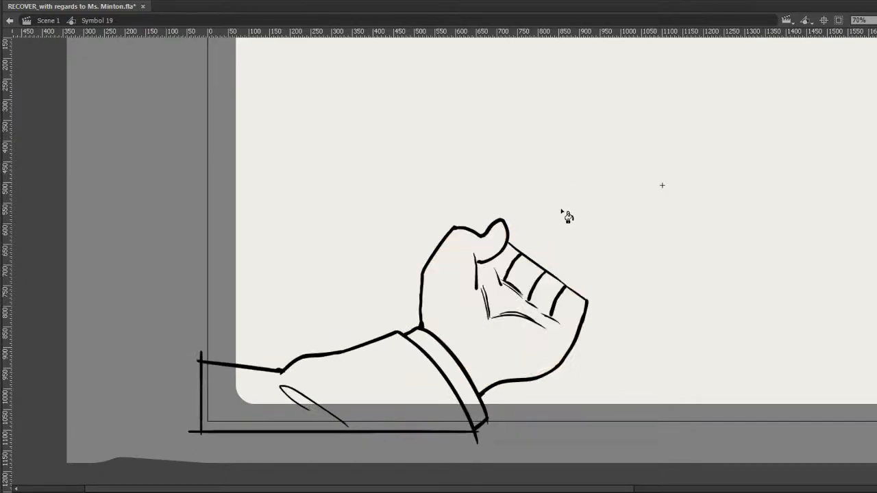
click(509, 243)
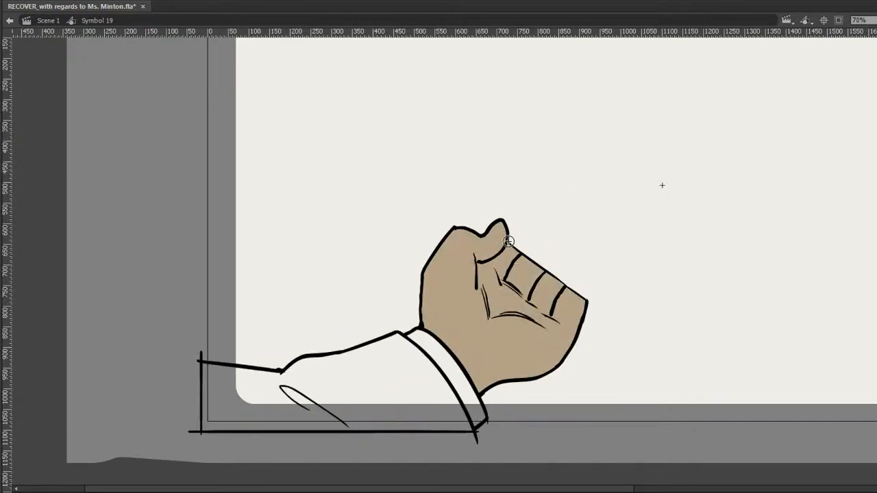
key(period)
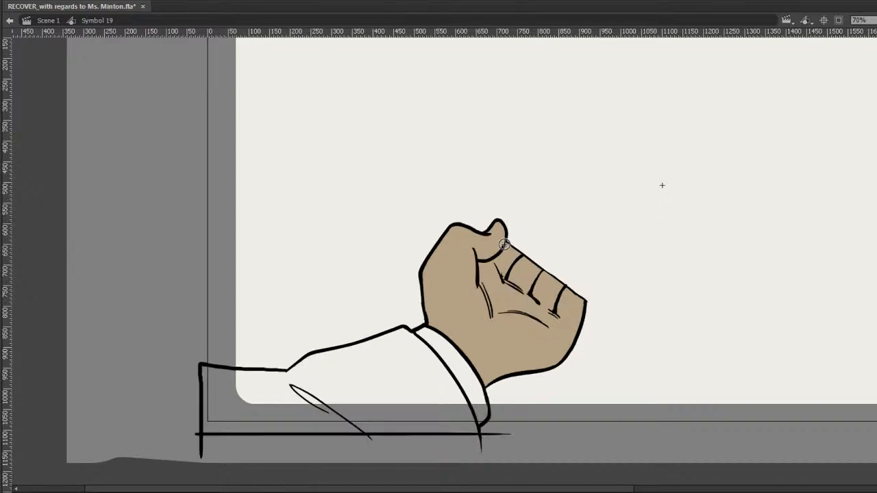
key(period)
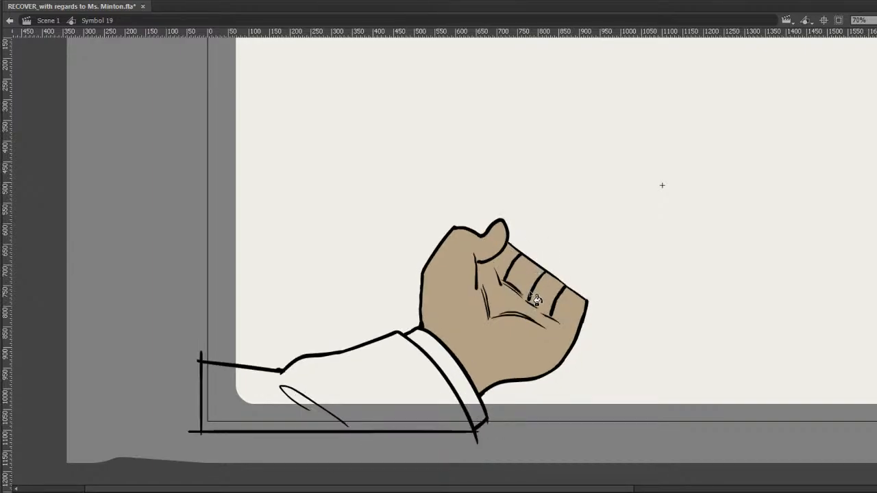
Close the small outline gaps between thumb and finger edge on the frames where the fist pulls down toward the corner.
key(period)
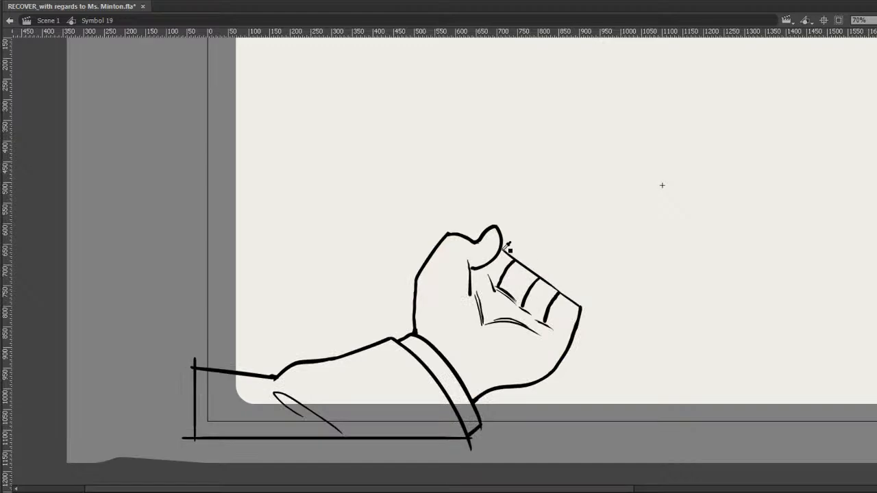
key(period)
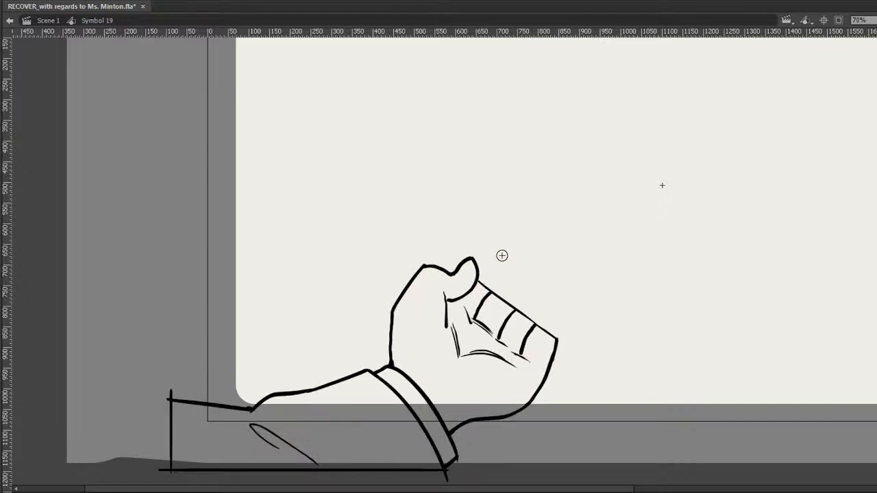
key(period)
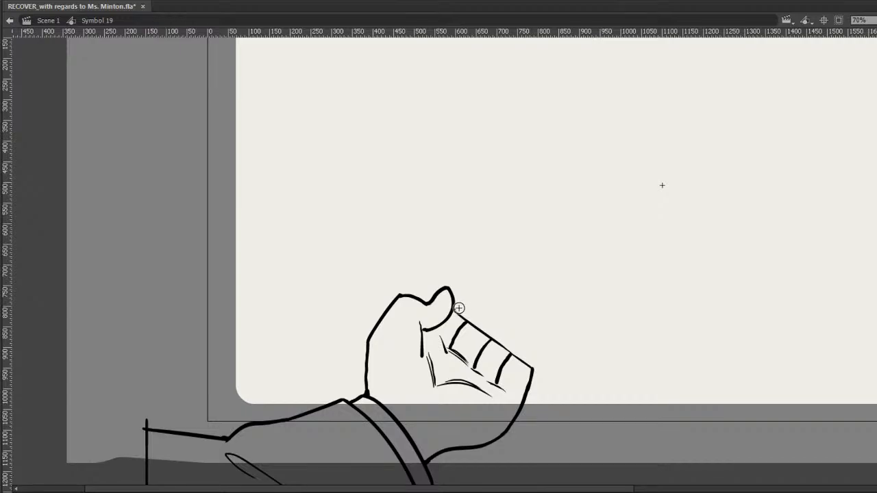
key(period)
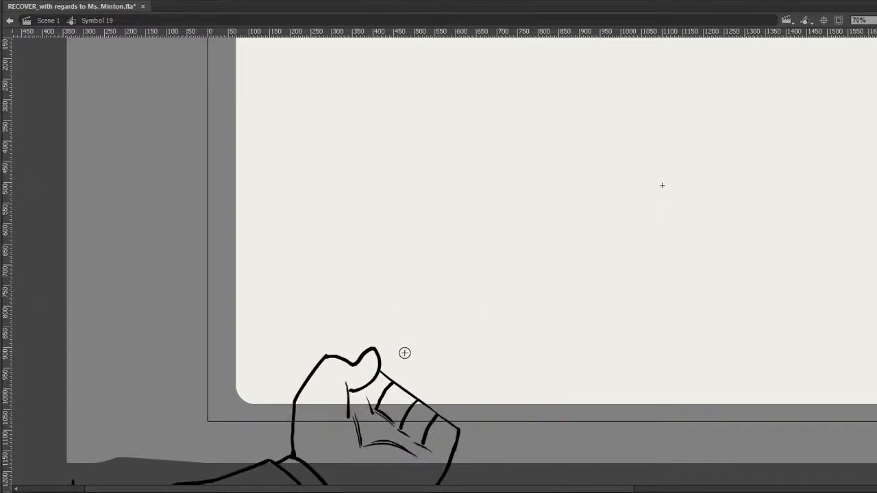
key(period)
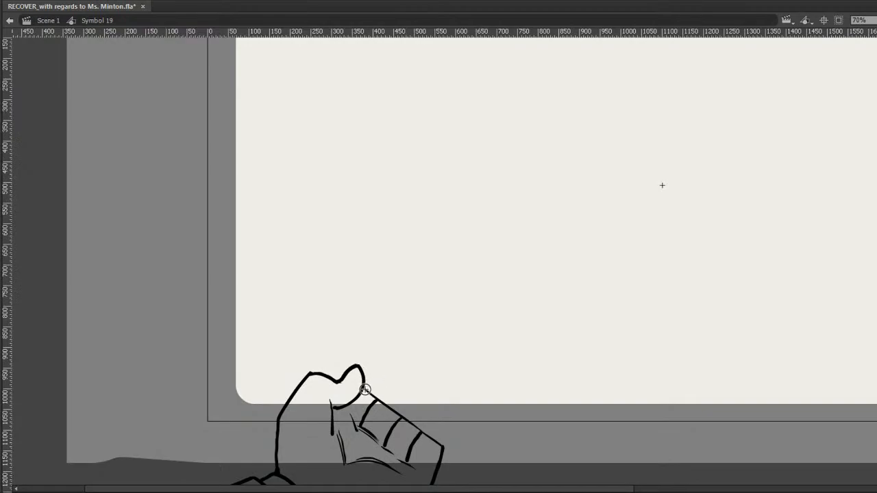
key(period)
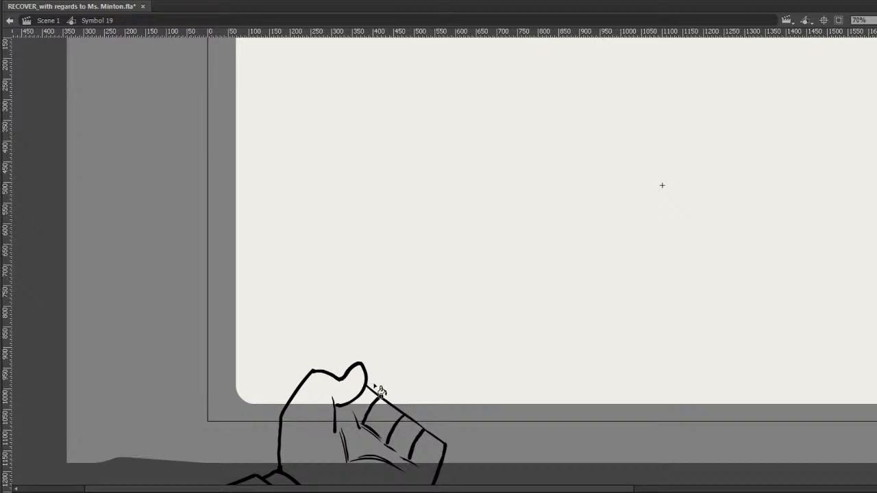
key(period)
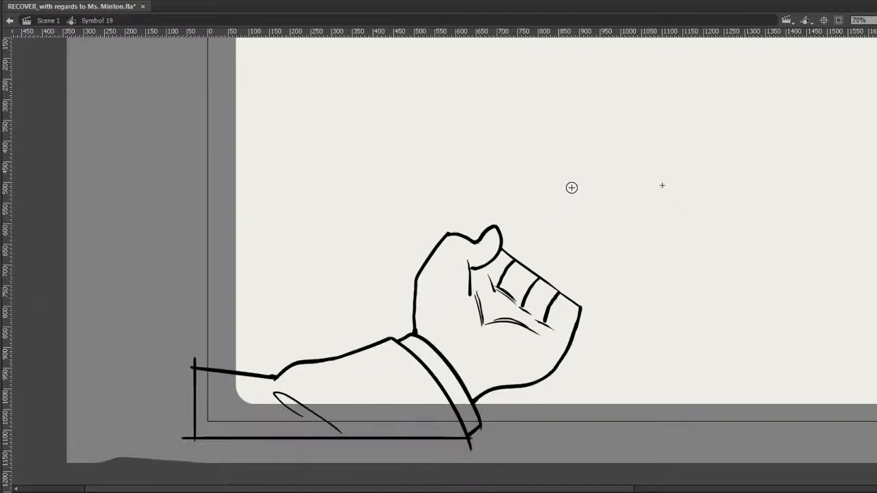
Sample the skin color from an already filled hand frame and return to the first unfilled pulling-fist frame.
key(comma)
key(comma)
key(i)
click(485, 283)
key(period)
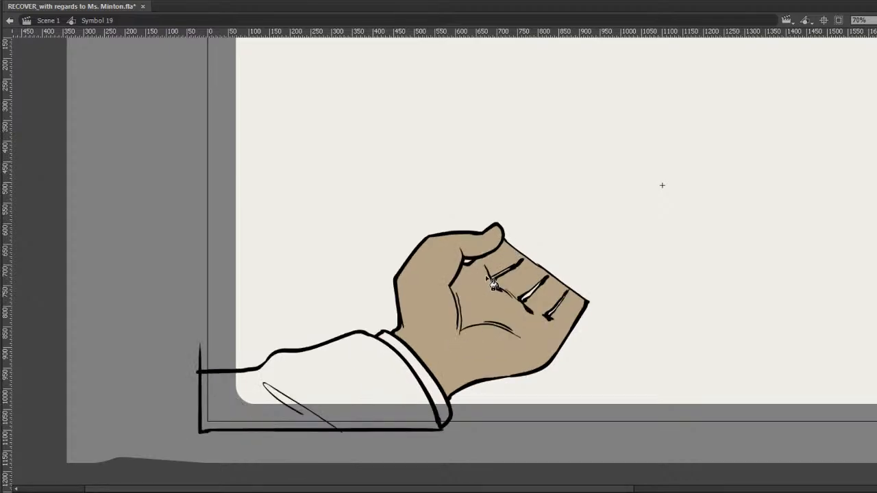
key(comma)
key(period)
key(period)
key(period)
key(period)
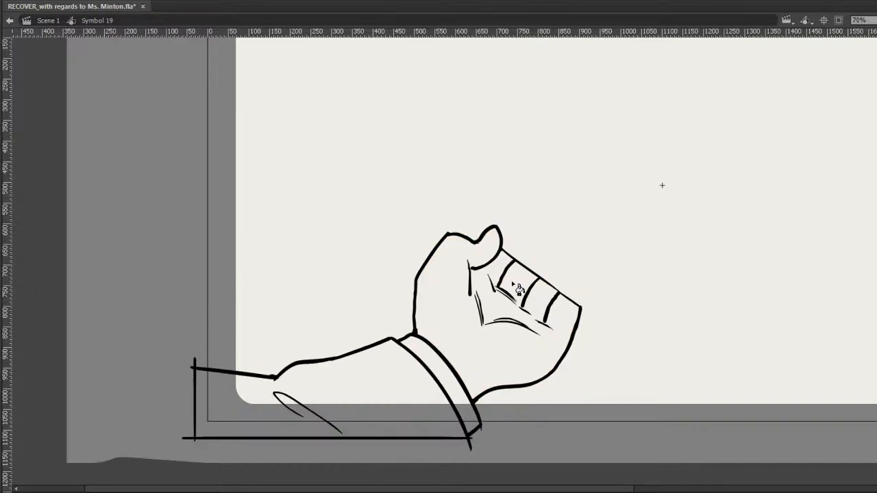
Fill the fist with the sampled skin color on the remaining frames where it pulls the drawer open.
key(period)
key(period)
key(period)
key(period)
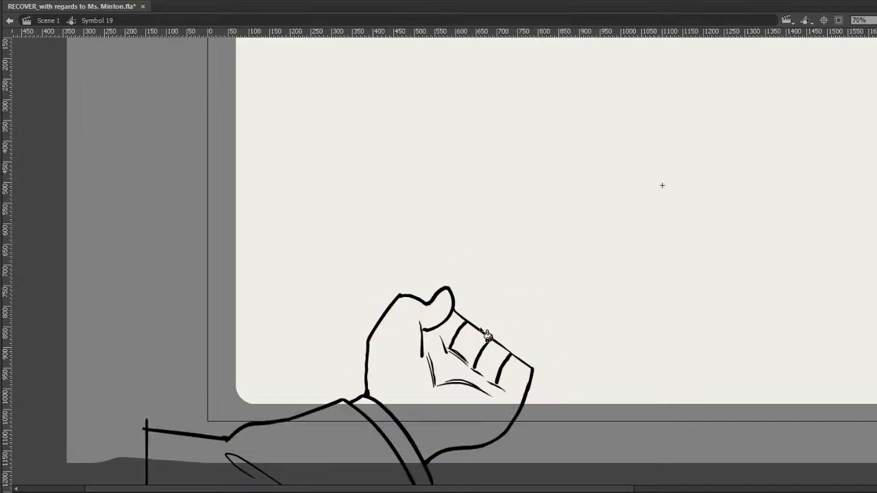
key(period)
key(period)
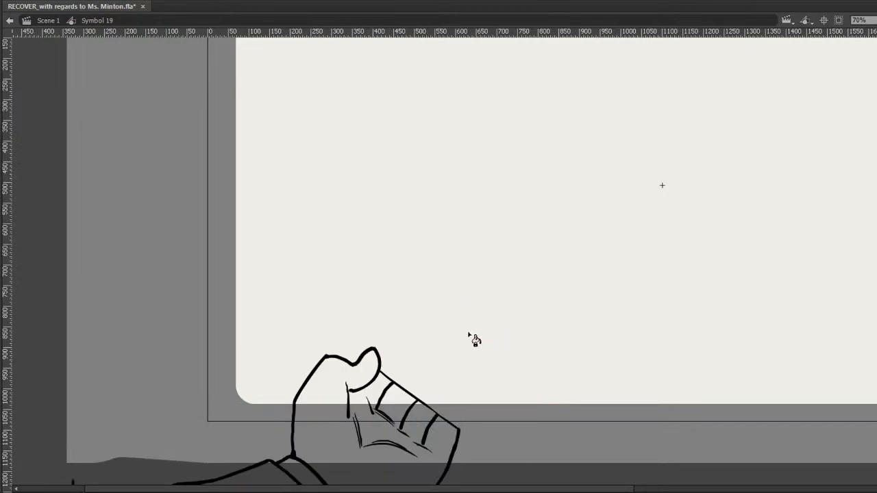
click(406, 409)
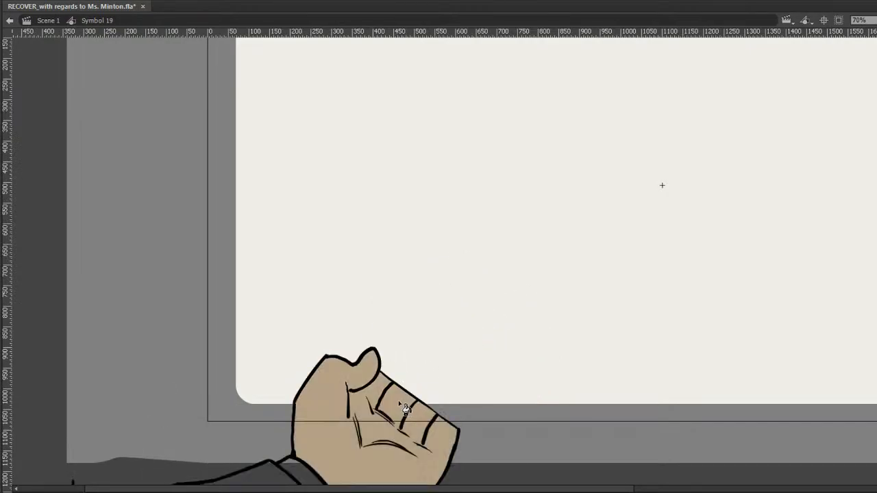
key(period)
click(388, 426)
key(period)
click(391, 425)
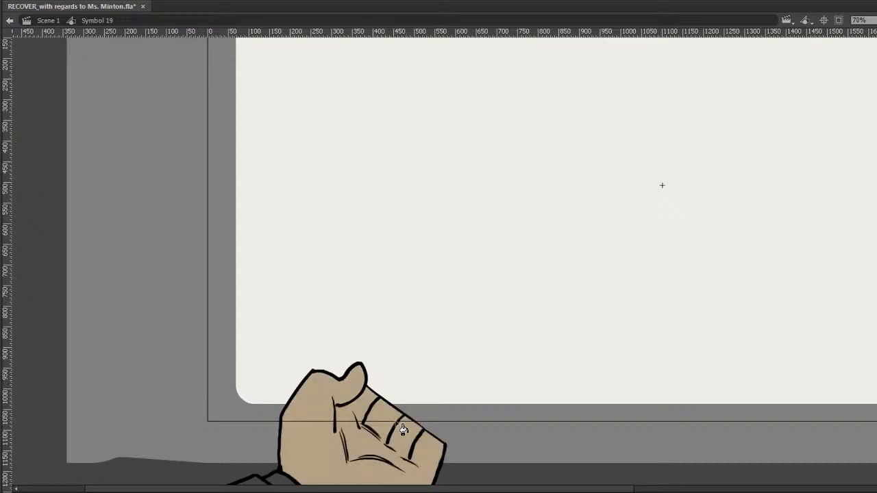
Step back through the colored hand frames to the one where the hand first enters, checking the fills.
key(comma)
key(comma)
key(comma)
key(comma)
key(comma)
key(comma)
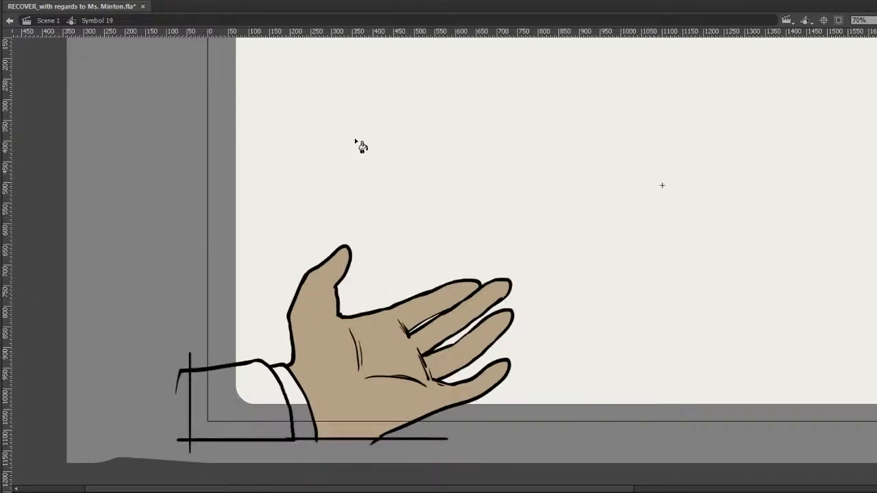
key(comma)
key(comma)
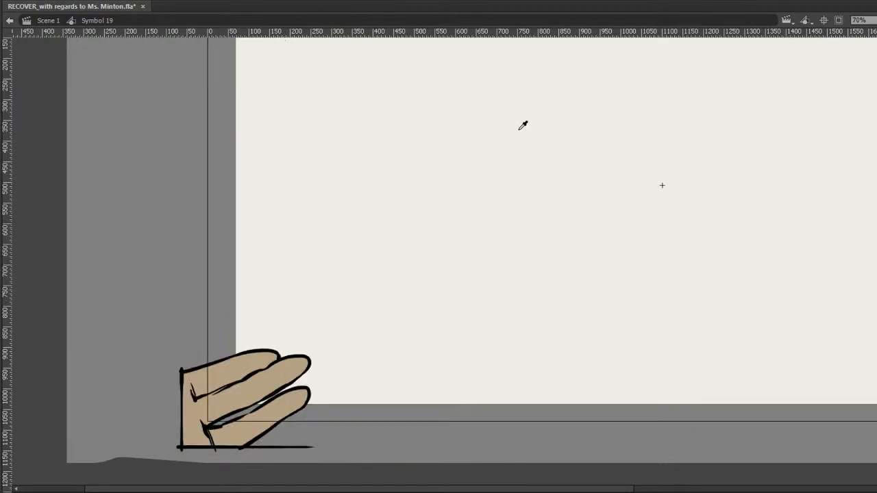
Fill the sleeve behind the cuff with the skin color on the open-hand frame where the forearm comes into view.
key(period)
key(period)
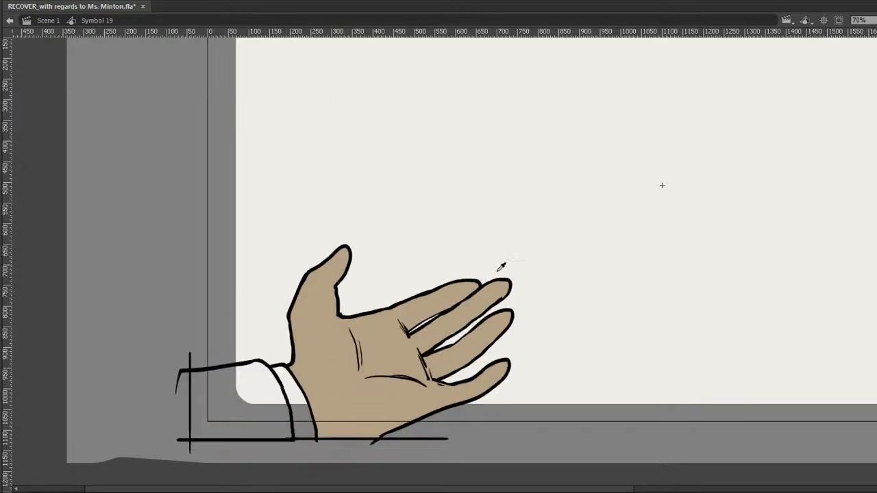
key(comma)
key(period)
click(267, 403)
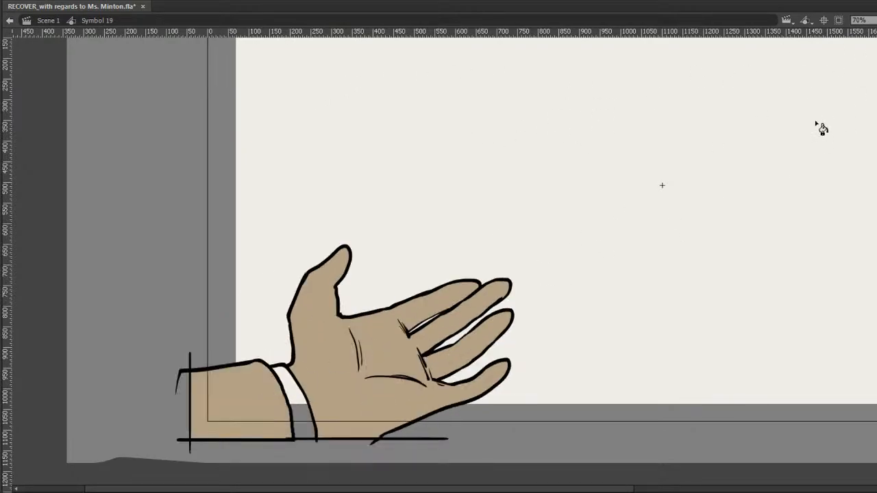
Fill the sleeve with dark gray on every frame, from the open hand through the fist pulling the drawer open.
click(245, 410)
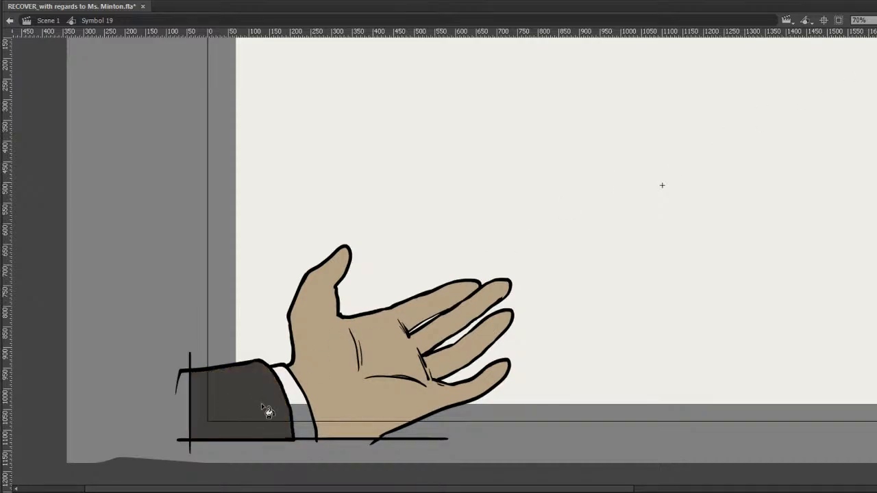
key(period)
click(294, 391)
key(period)
click(356, 385)
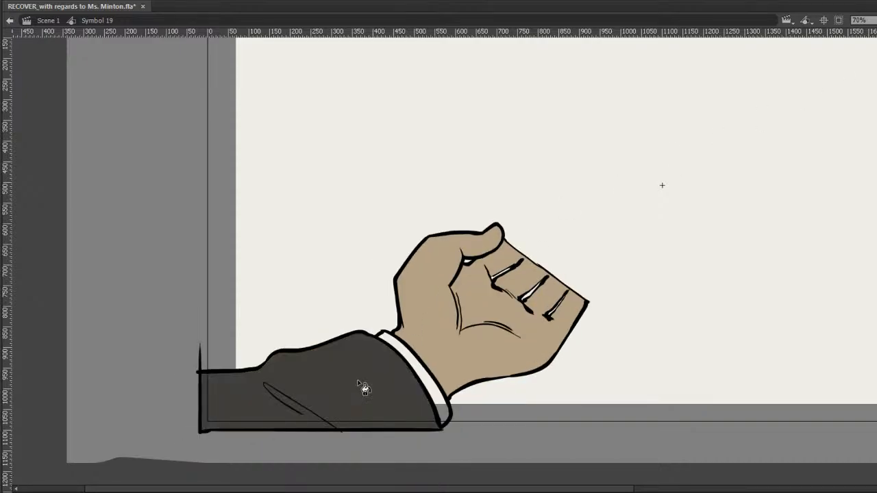
key(period)
click(378, 388)
key(period)
click(394, 388)
key(period)
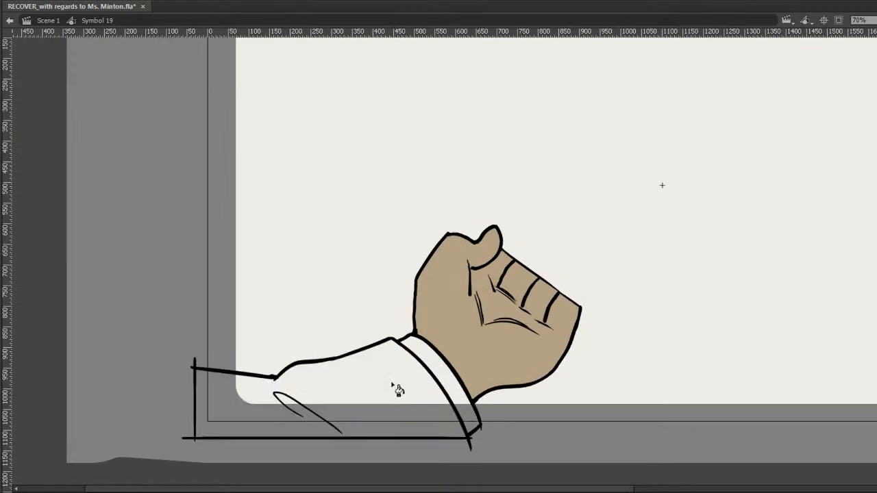
click(396, 388)
key(period)
click(377, 404)
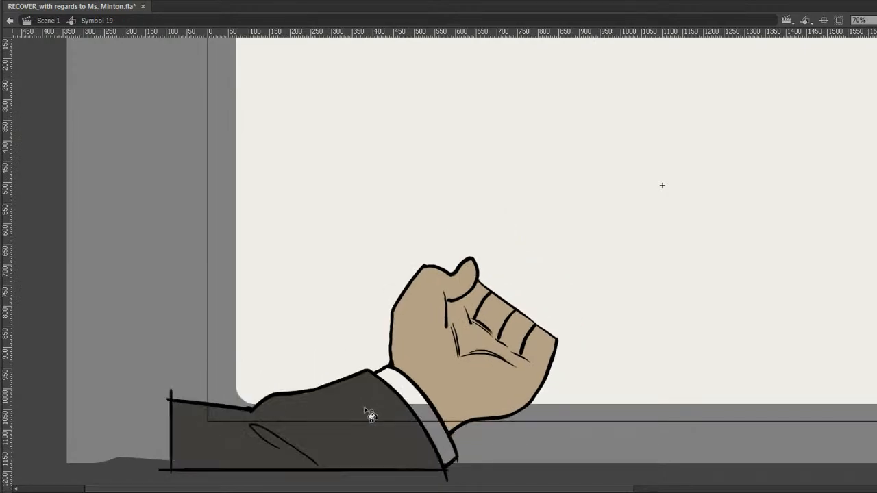
key(period)
click(332, 446)
key(period)
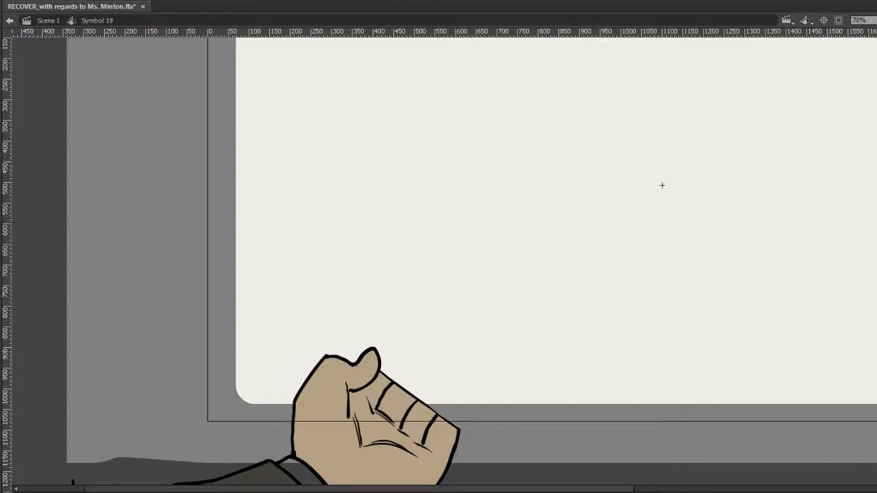
Return to the early open-hand frames and fill the shirt cuff with off-white on each of them.
key(comma)
key(comma)
key(comma)
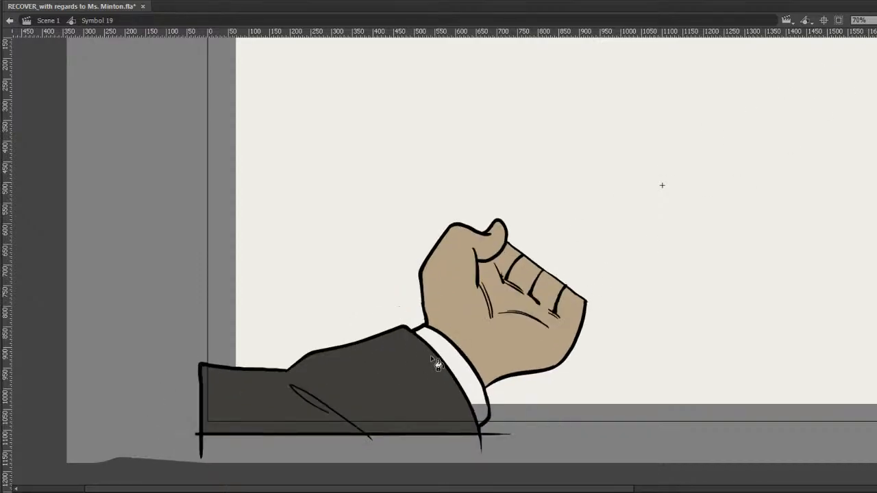
key(period)
key(period)
key(period)
click(250, 410)
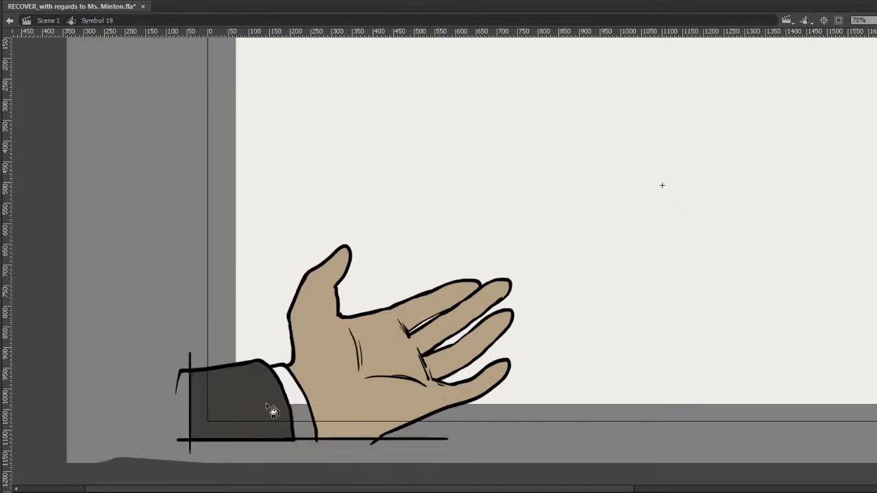
key(period)
key(comma)
key(period)
click(235, 423)
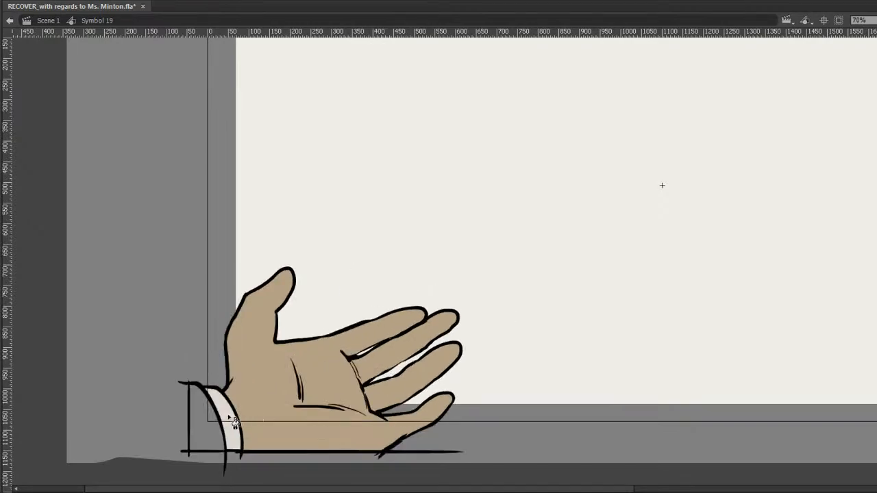
key(period)
click(291, 409)
key(period)
click(379, 387)
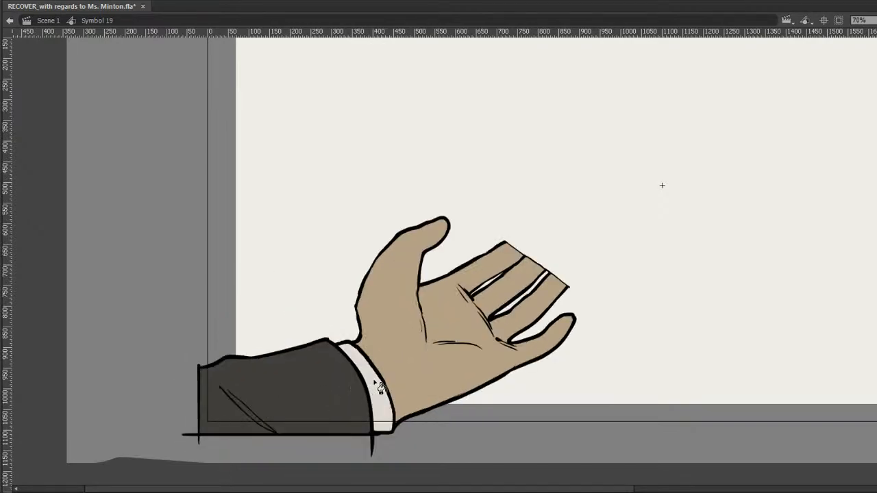
Fill the cuff with the same off-white on the remaining frames where the fist grips and pulls the drawer.
key(period)
click(430, 381)
key(period)
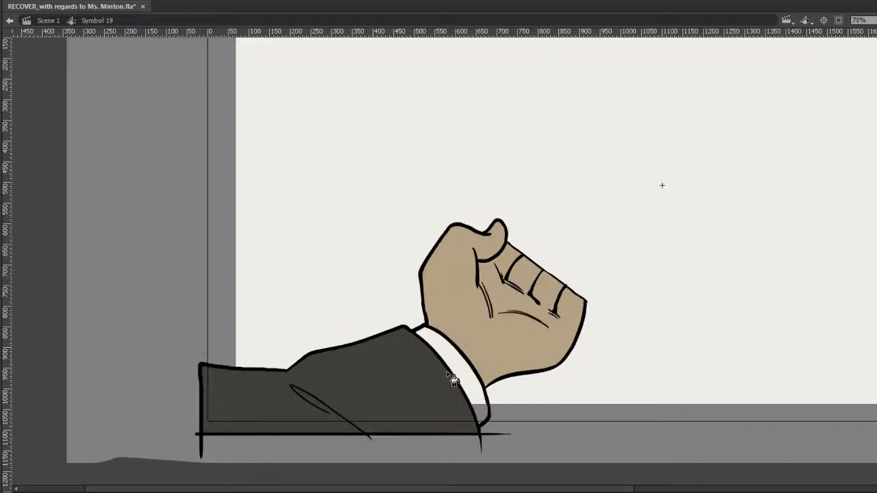
click(463, 373)
key(period)
click(458, 375)
key(period)
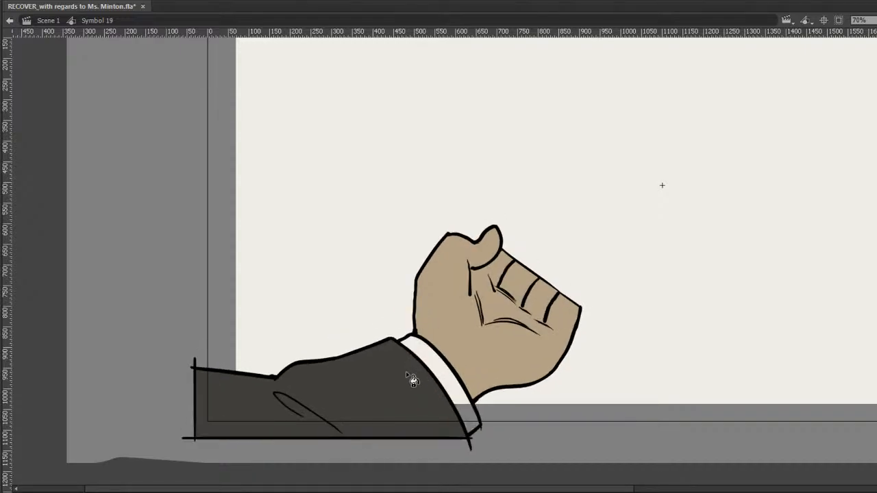
click(436, 375)
key(period)
click(413, 396)
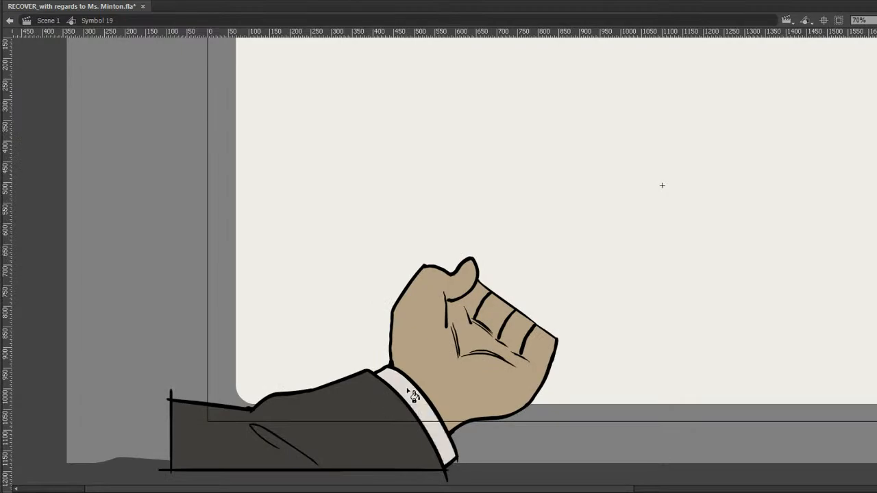
key(period)
click(378, 411)
key(period)
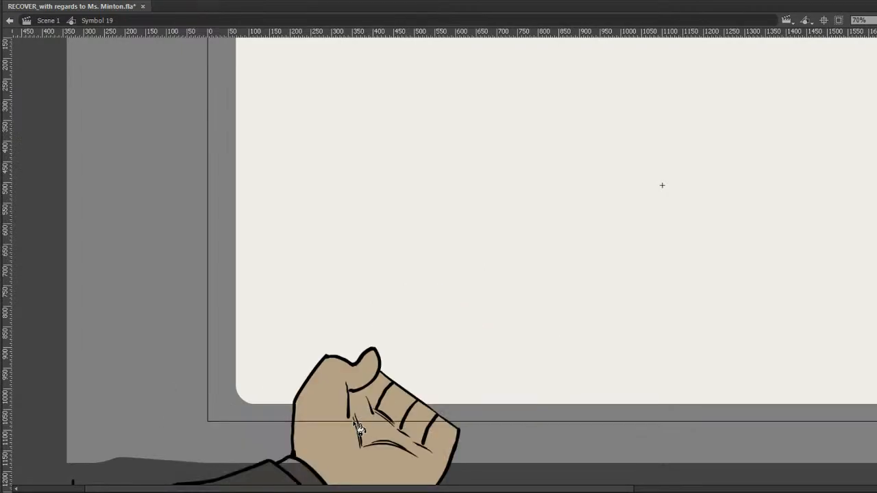
Leave Symbol 19 and play back the hand opening the drawer in Scene 1.
drag(645, 125, 498, 190)
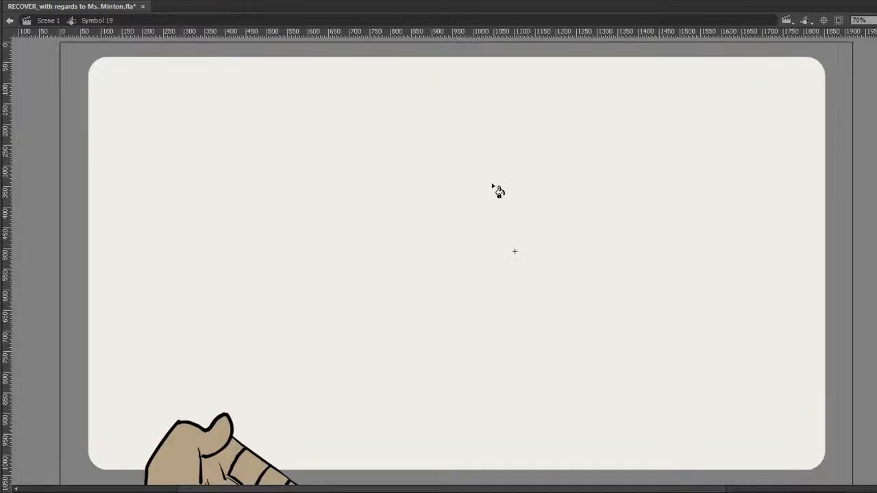
click(9, 21)
key(Return)
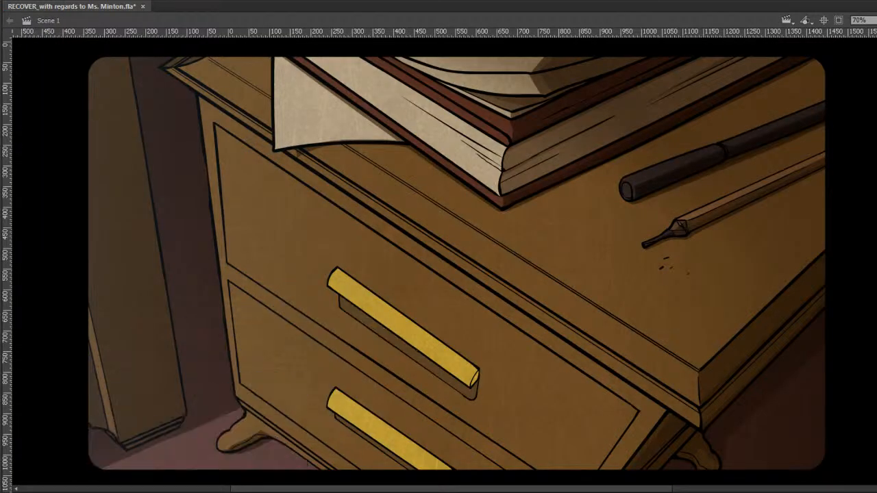
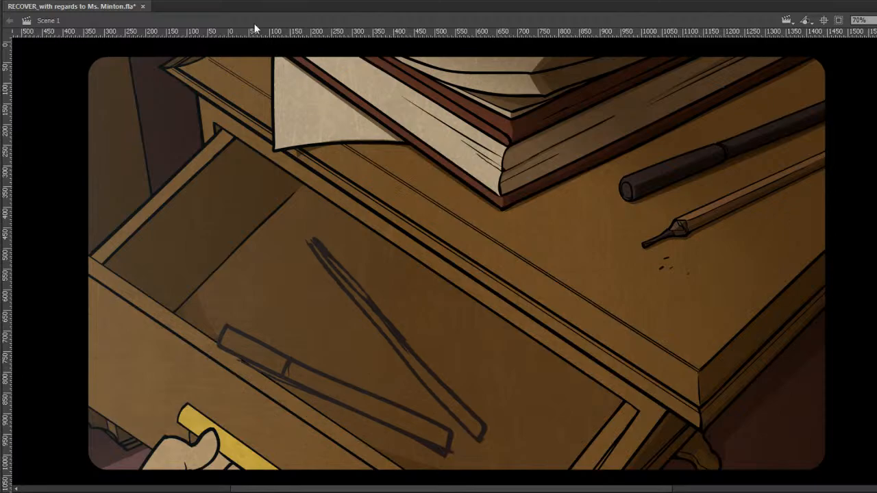
double_click(241, 151)
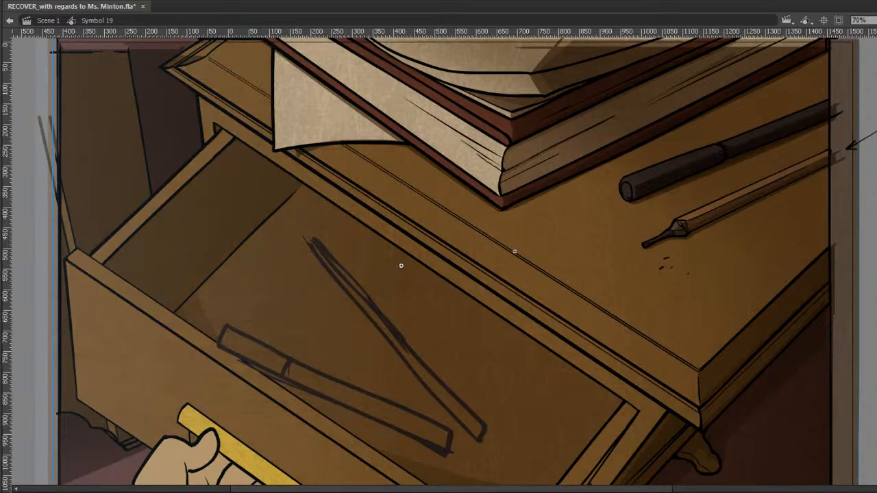
click(10, 20)
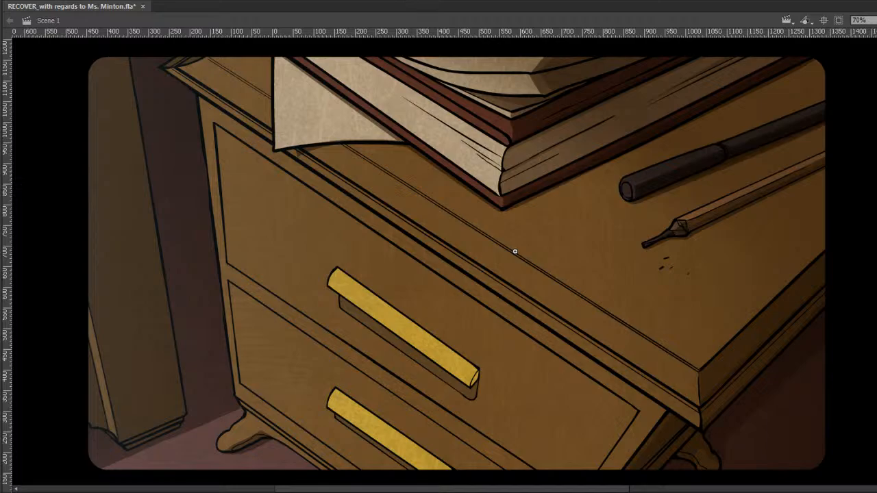
Reopen Symbol 19 in place, play to the frame where the rough pen sketch appears above the half-open drawer, and save the document.
double_click(341, 151)
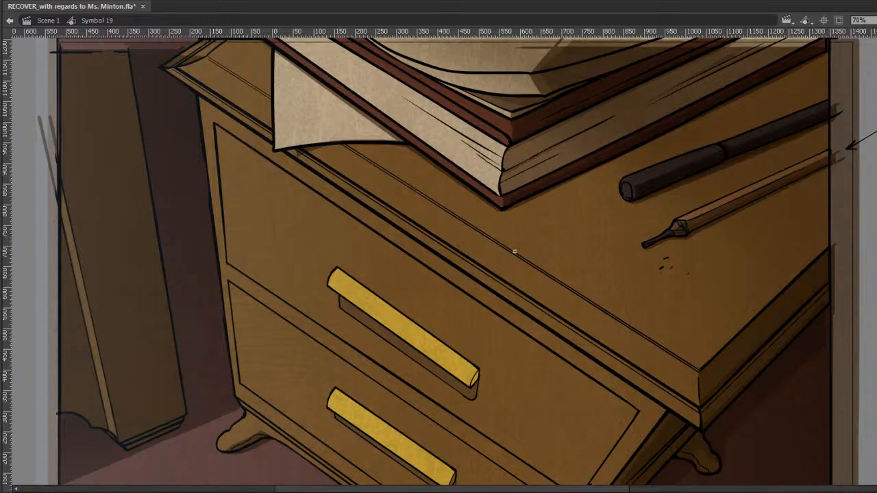
key(Return)
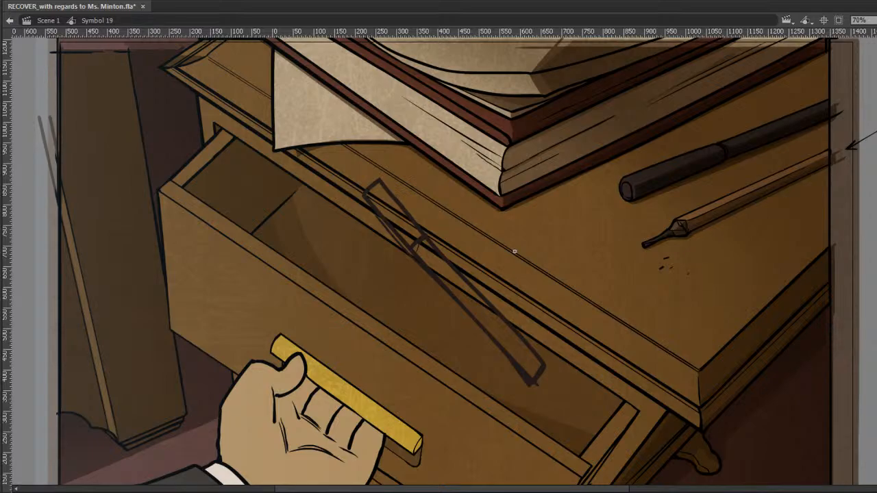
key(ctrl+s)
Compare the neighboring frames, draw the pen's lower edge in red over the rough sketch, and rotate the line to fit the drawer.
key(comma)
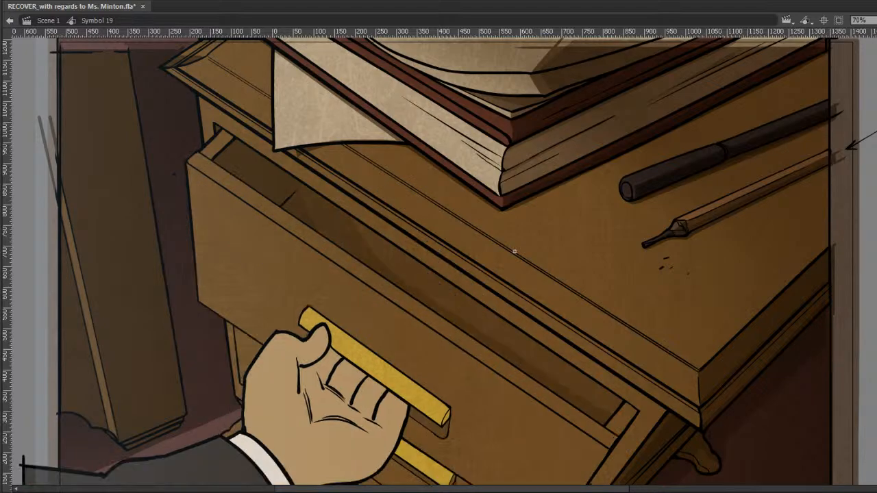
key(period)
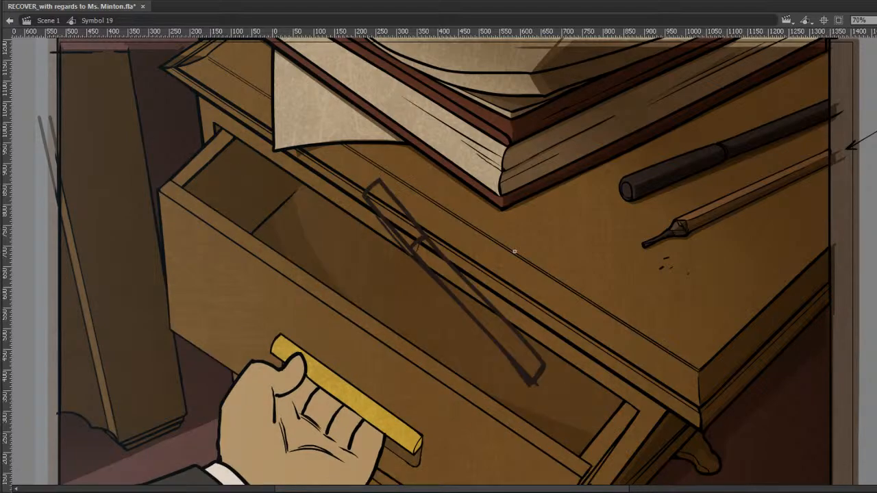
key(comma)
key(period)
key(comma)
key(period)
drag(394, 232, 544, 409)
key(ctrl+z)
drag(380, 216, 528, 391)
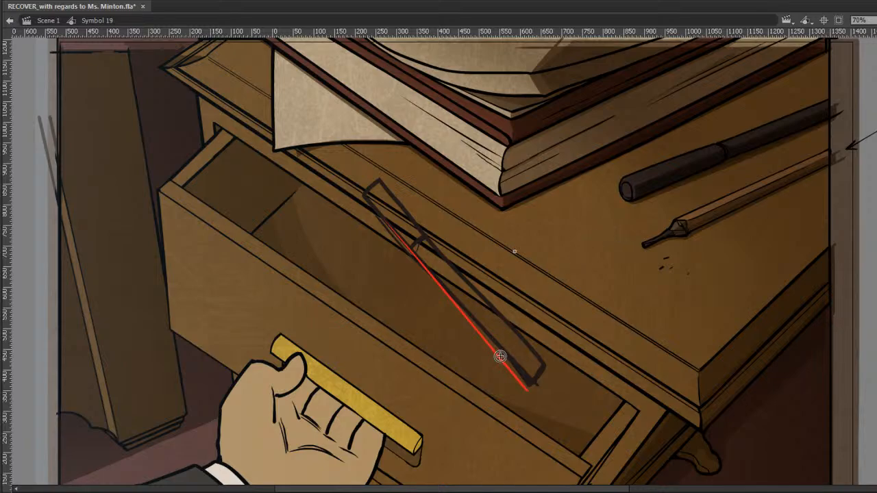
mouse_move(504, 364)
mouse_down()
mouse_move(483, 344)
mouse_move(503, 364)
mouse_up()
key(q)
drag(529, 209, 517, 199)
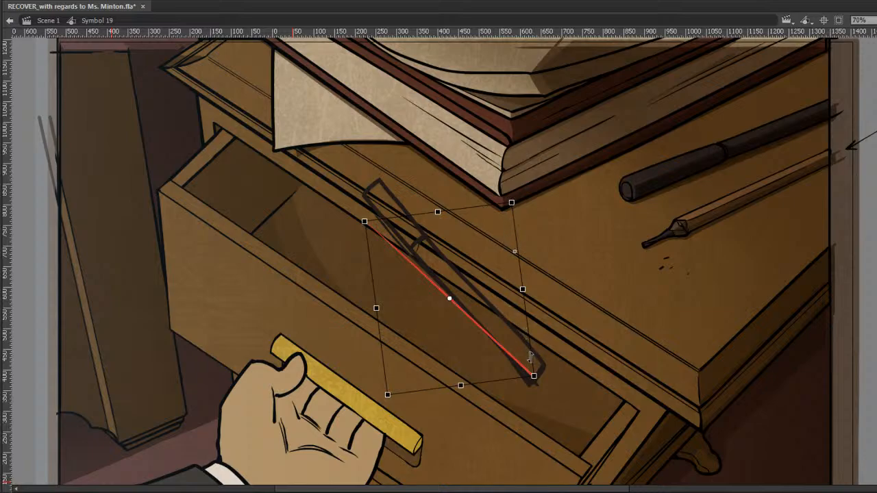
Draw the pen's rounded end and its upper edge in red along the rough sketch.
key(b)
mouse_move(533, 375)
mouse_down()
mouse_move(536, 379)
mouse_move(549, 363)
mouse_move(449, 253)
mouse_up()
key(ctrl+z)
drag(548, 361, 424, 215)
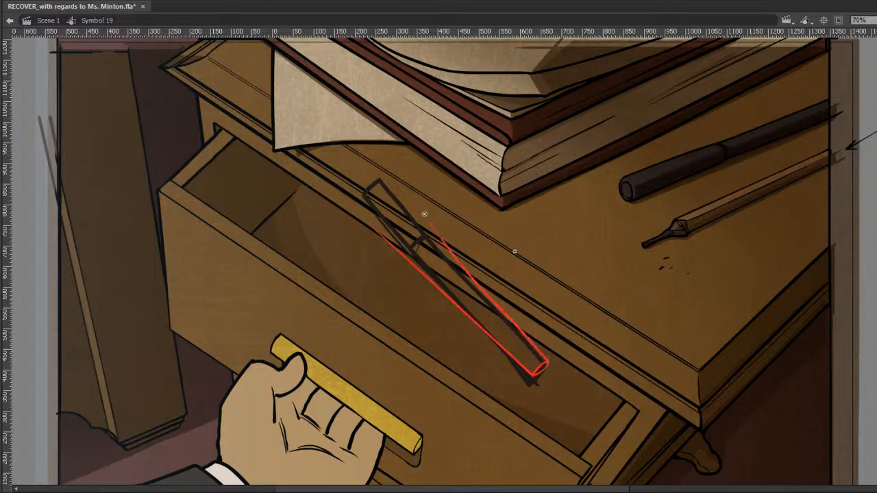
key(ctrl+z)
drag(546, 363, 417, 219)
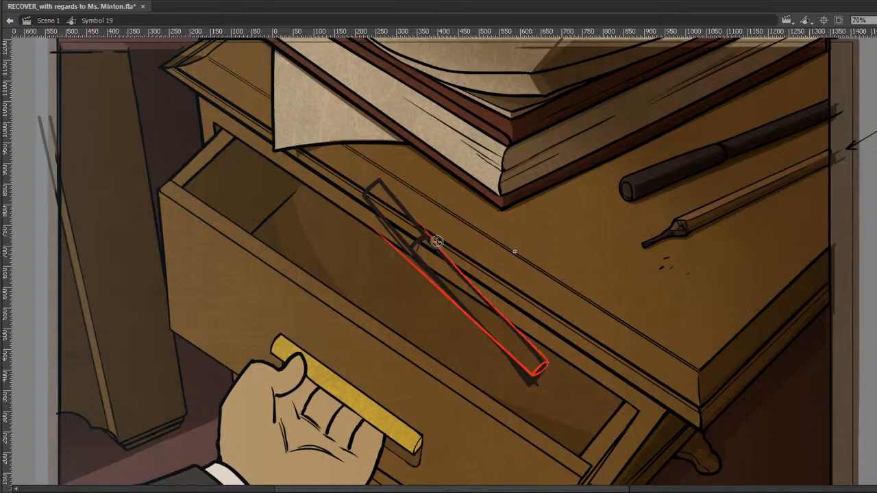
Try to reshape the pen's upper edge by erasing the far stretch and redrawing it straighter.
key(v)
drag(540, 337, 552, 362)
click(508, 323)
key(e)
drag(416, 218, 477, 282)
mouse_move(447, 256)
mouse_down()
mouse_move(485, 289)
mouse_move(418, 235)
mouse_move(411, 217)
mouse_up()
key(b)
key(v)
key(ctrl+z)
drag(481, 296, 413, 220)
key(v)
drag(518, 393, 525, 366)
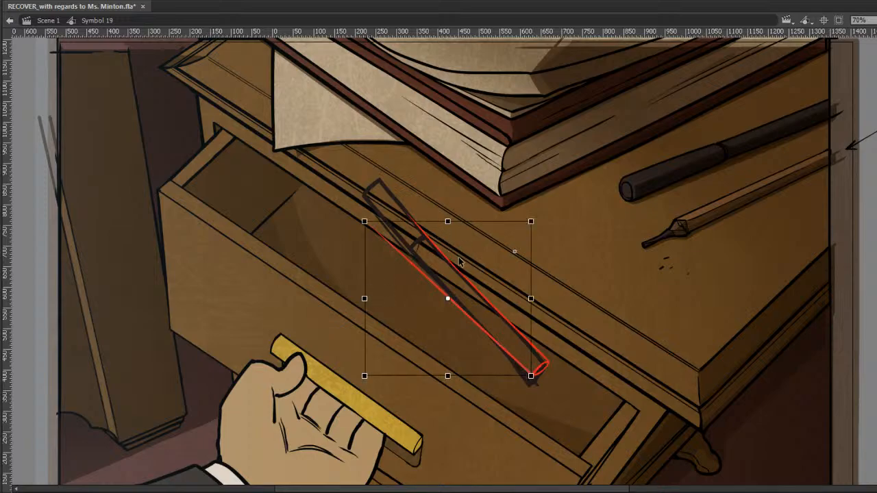
Remove the pen's redrawn upper edge, keeping only the short piece beside the rounded end.
key(e)
mouse_move(410, 210)
mouse_down()
mouse_move(501, 313)
mouse_move(401, 219)
mouse_move(413, 221)
mouse_move(499, 322)
mouse_up()
key(b)
key(e)
key(b)
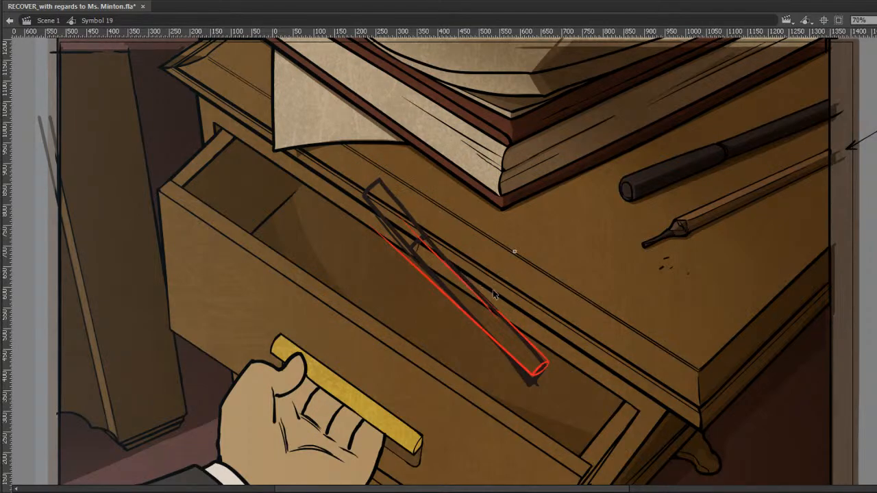
click(494, 291)
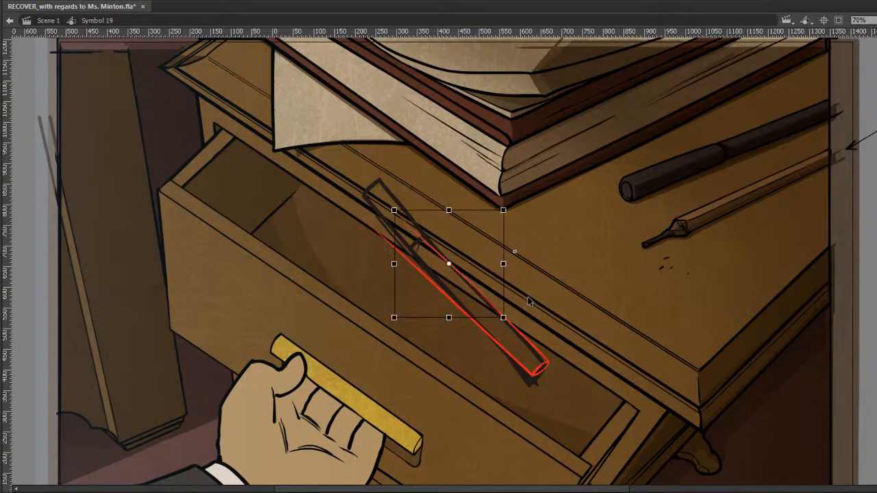
click(525, 300)
click(500, 289)
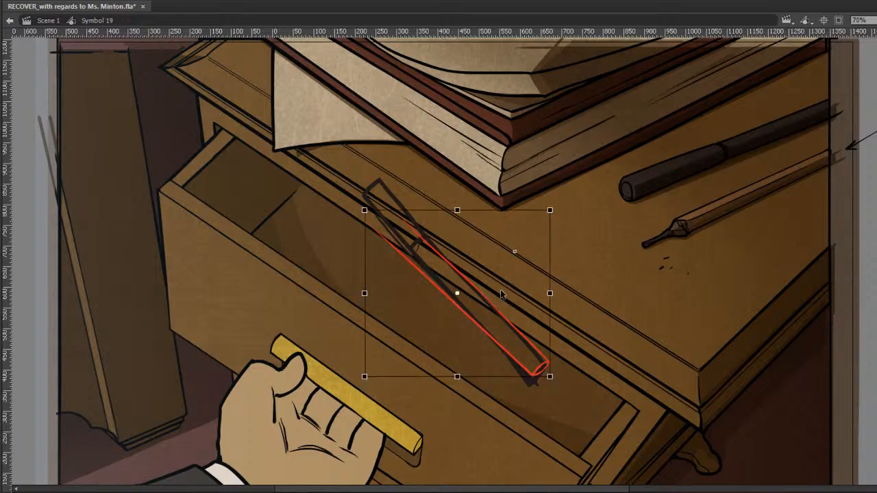
click(504, 280)
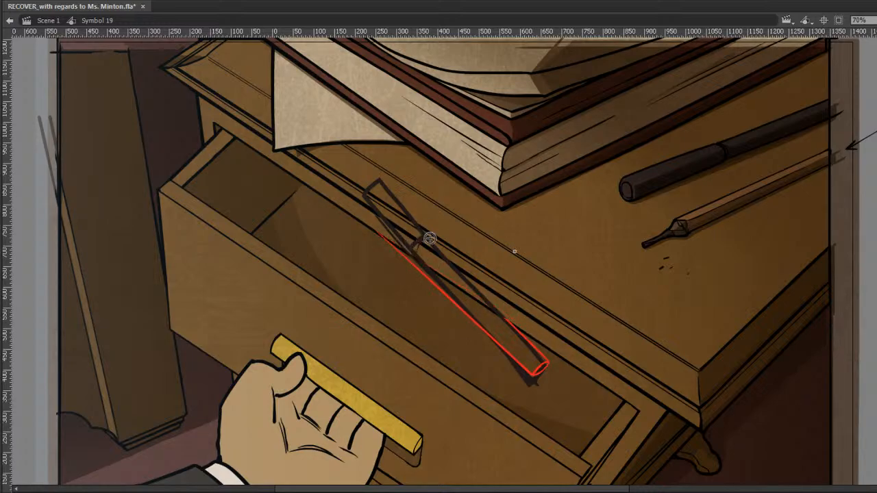
Draw a straight red line and rotate and move it to join the short upper-edge piece to the pen's far end.
click(614, 299)
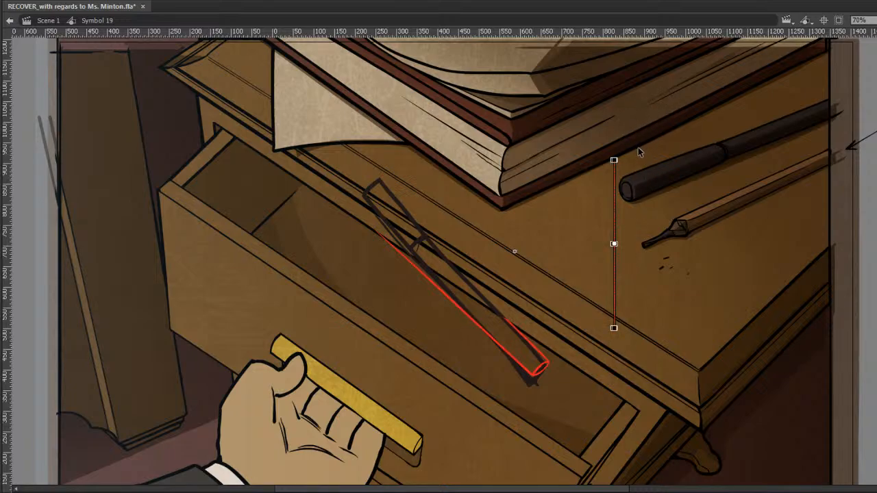
drag(609, 147, 500, 170)
drag(658, 269, 516, 332)
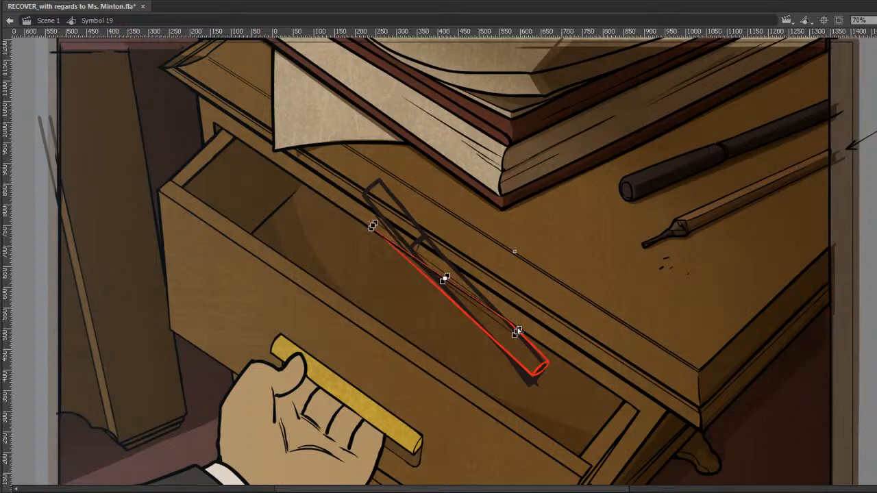
click(537, 318)
key(v)
key(ctrl+a)
key(b)
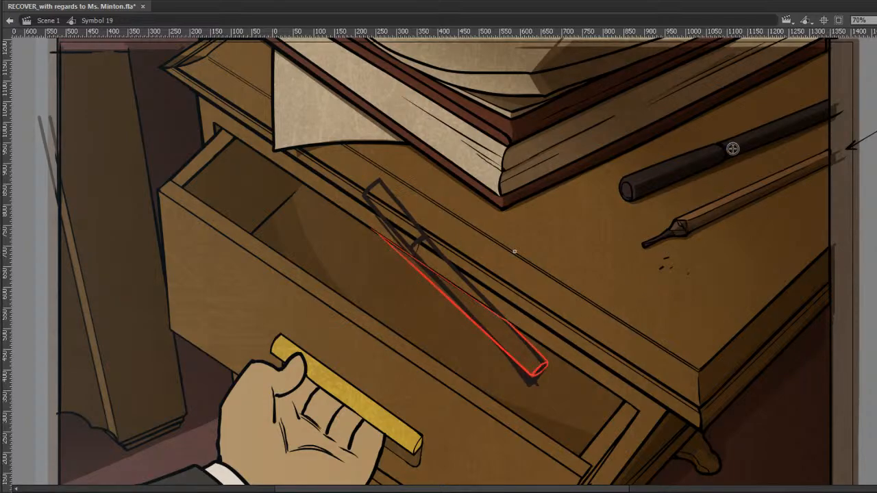
Draw the pen's open end as a small red ellipse over the rough sketch on the frame with the drawer pulled further out.
key(.)
key(.)
key(.)
drag(538, 341, 535, 301)
key(.)
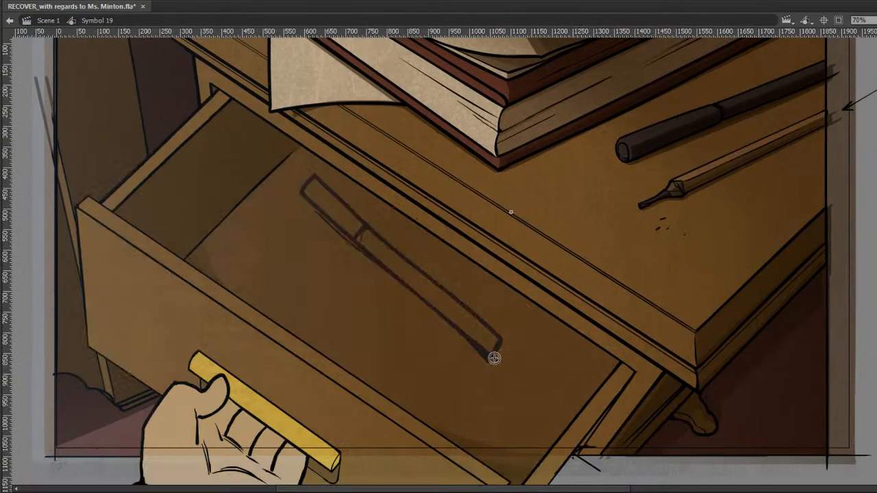
mouse_move(494, 357)
mouse_down()
mouse_move(502, 354)
mouse_move(494, 357)
mouse_up()
key(ctrl+z)
key(.)
key(.)
key(.)
key(.)
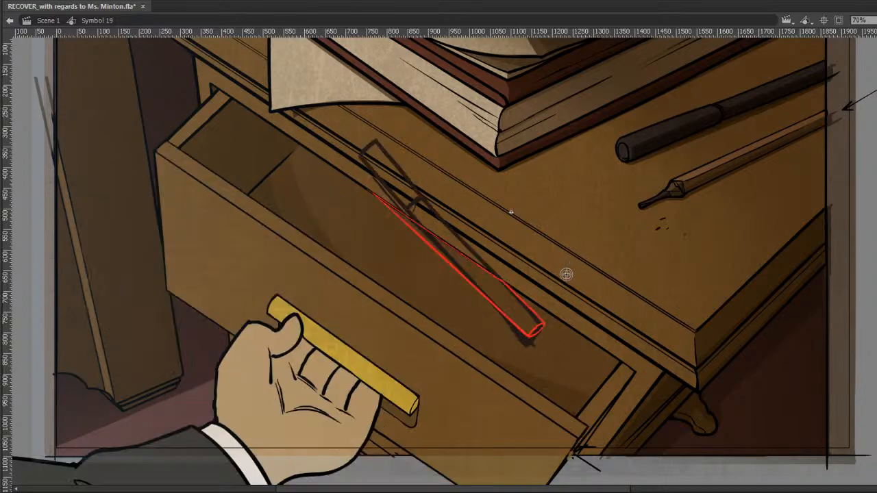
key(.)
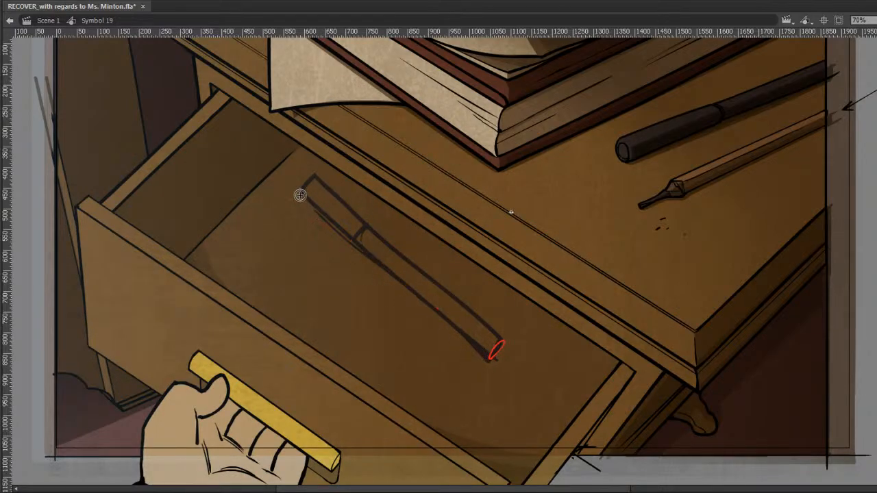
Draw a straight red line for the pen's lower edge and transform it to match the rough sketch.
key(.)
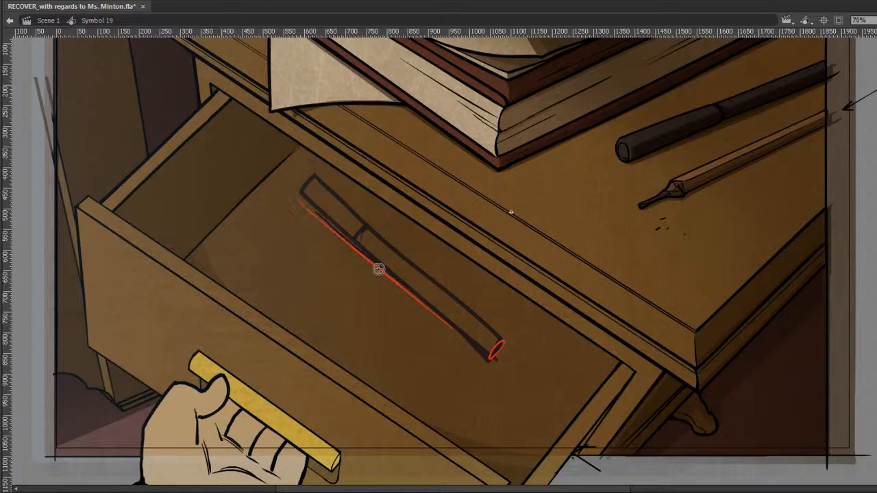
click(431, 308)
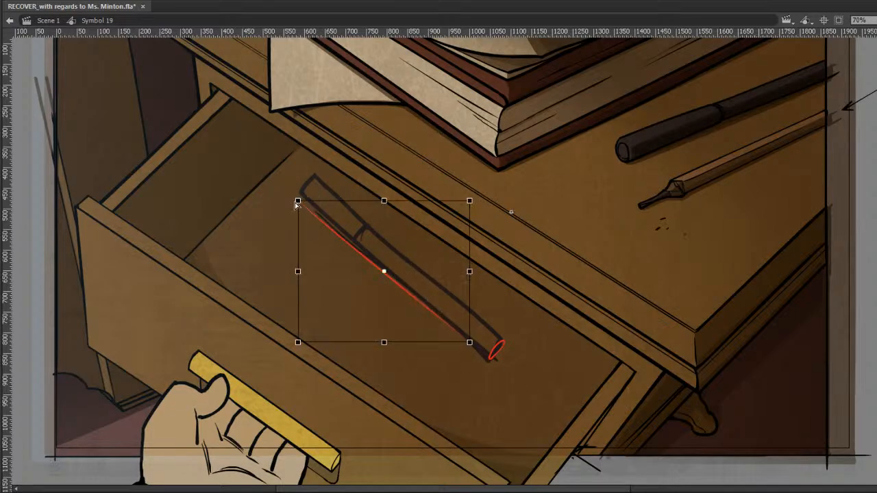
drag(297, 198, 302, 194)
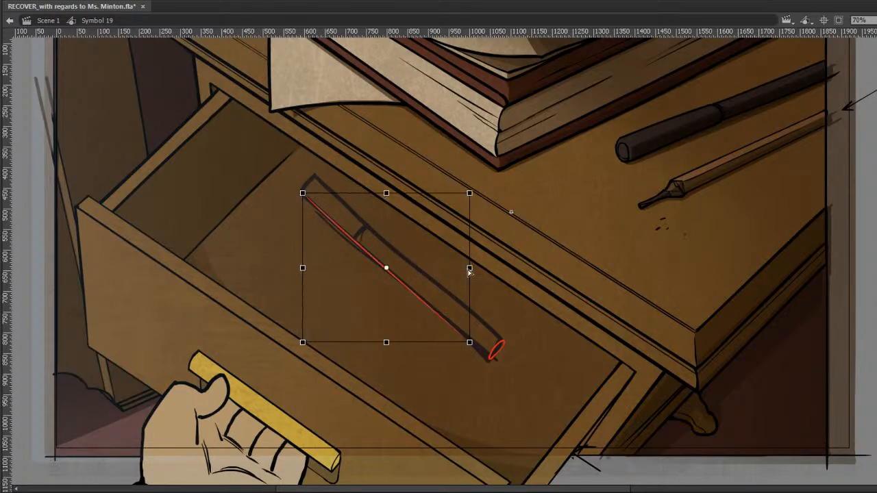
drag(470, 272, 489, 277)
Extend the pen's lower edge in red until it meets the open end, and save the file.
key(b)
drag(460, 333, 491, 361)
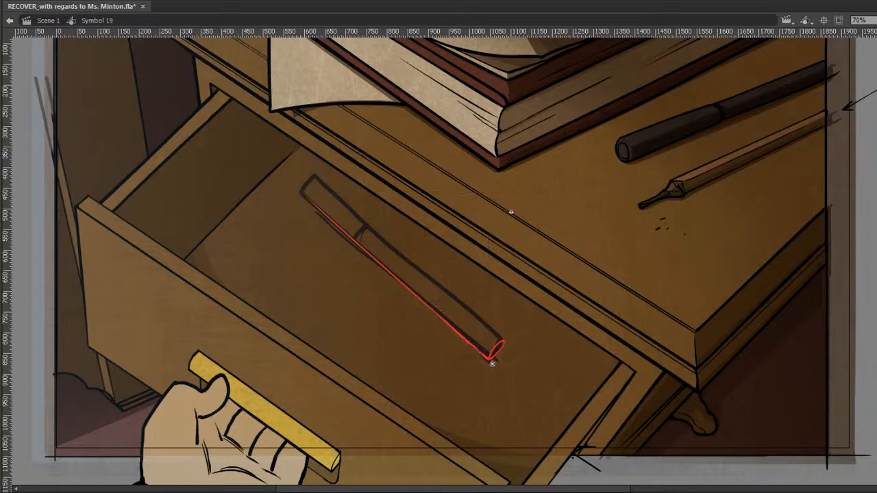
key(ctrl+z)
drag(443, 320, 491, 358)
key(ctrl+z)
drag(431, 309, 488, 359)
key(ctrl+z)
drag(446, 321, 491, 360)
key(ctrl+z)
drag(461, 335, 492, 361)
key(ctrl+s)
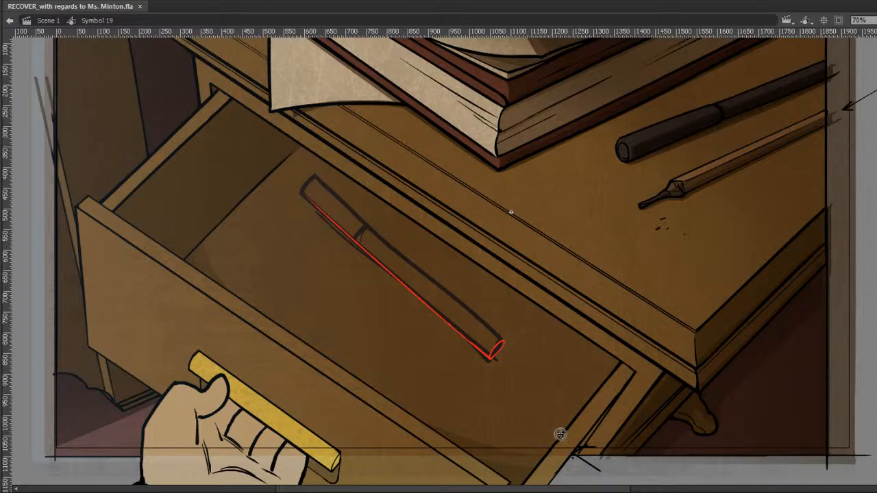
Draw the pen's far end in red and join it to the lower edge, following the rough sketch.
scroll(560, 434, up, 3)
scroll(666, 376, down, 3)
key(comma)
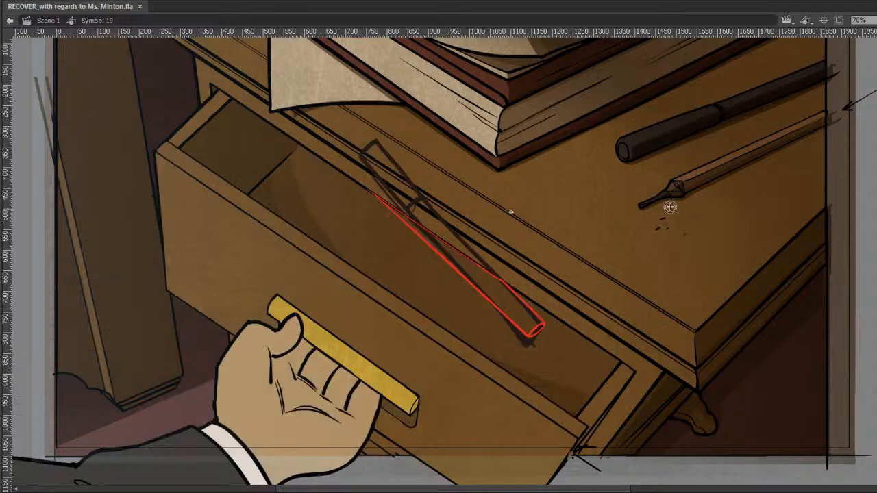
key(period)
key(comma)
key(period)
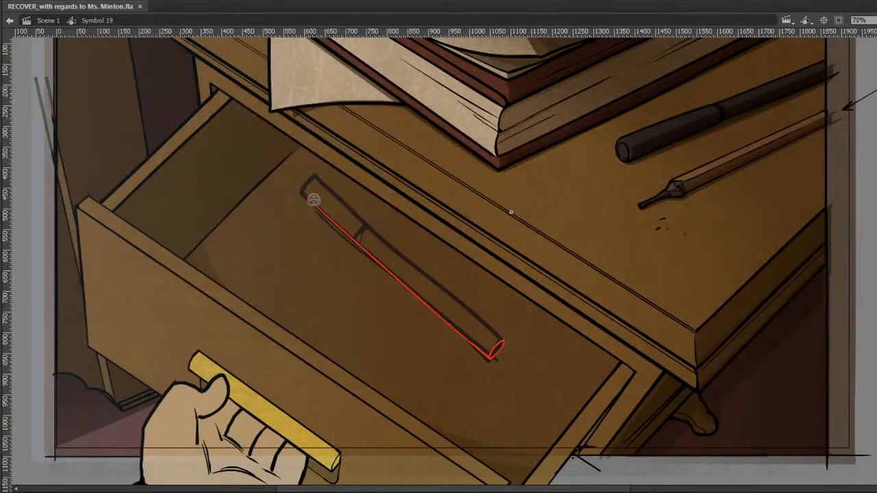
mouse_move(302, 191)
mouse_down()
mouse_move(324, 214)
mouse_move(306, 198)
mouse_move(298, 160)
mouse_move(303, 195)
mouse_move(319, 179)
mouse_move(315, 176)
mouse_up()
key(b)
key(ctrl+z)
key(ctrl+z)
key(ctrl+s)
mouse_move(302, 194)
mouse_down()
mouse_move(319, 179)
mouse_move(377, 232)
mouse_up()
key(ctrl+z)
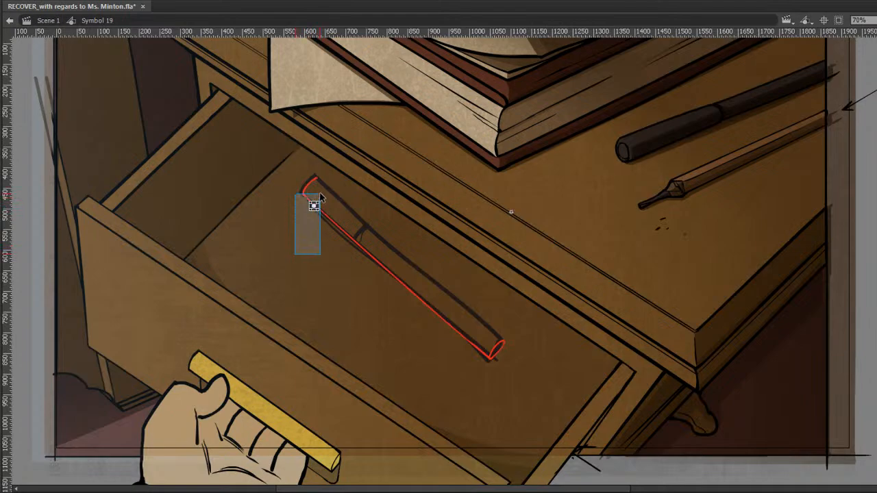
Duplicate the pen's lower-edge line and shift the copy onto the sketched upper edge, joining both ends of the pen.
click(461, 330)
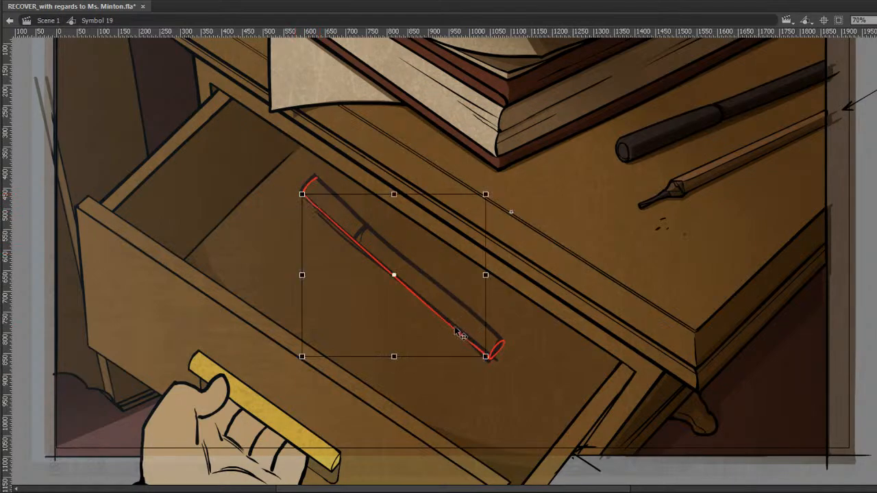
key(ctrl+v)
key(shift+Right)
key(shift+Up)
key(shift+Up)
key(shift+Up)
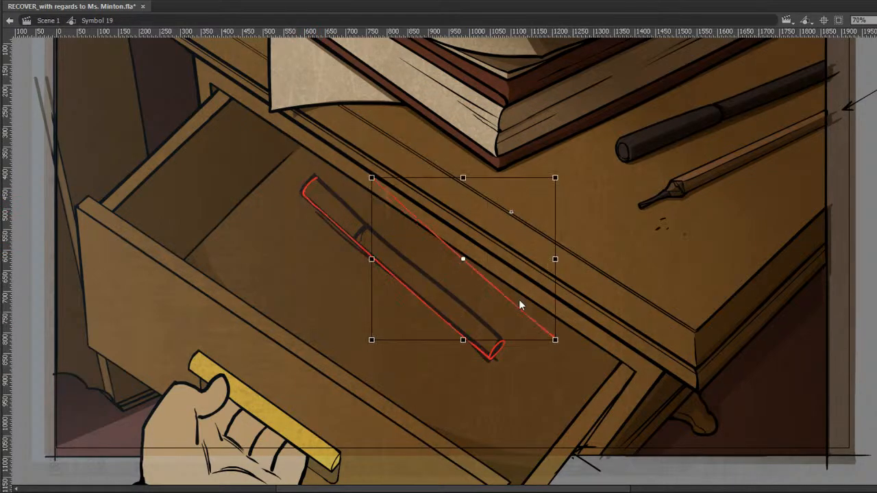
key(shift+Left)
key(shift+Left)
key(shift+Left)
key(shift+Left)
key(shift+Left)
key(shift+Left)
key(shift+Left)
key(shift+Left)
key(shift+Left)
key(shift+Left)
key(shift+Left)
key(shift+Left)
key(shift+Left)
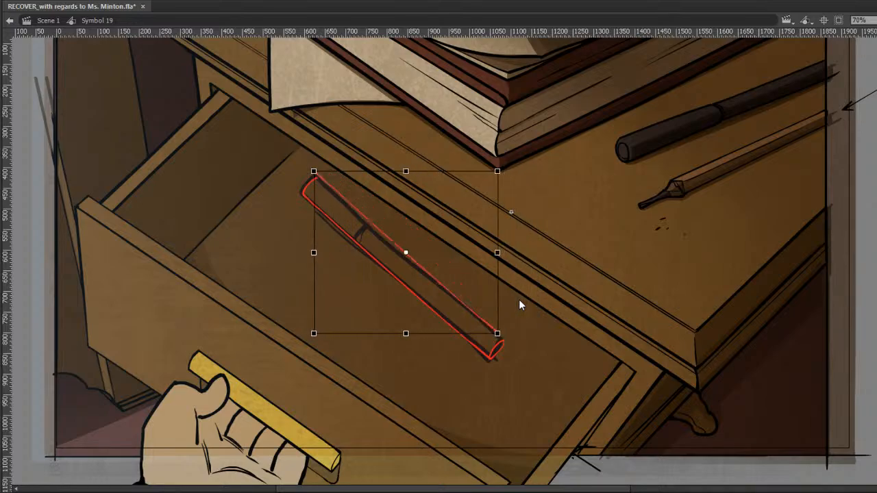
key(Down)
key(Down)
key(Down)
key(Down)
key(Down)
key(Down)
key(Down)
key(Down)
key(Down)
key(Down)
click(518, 298)
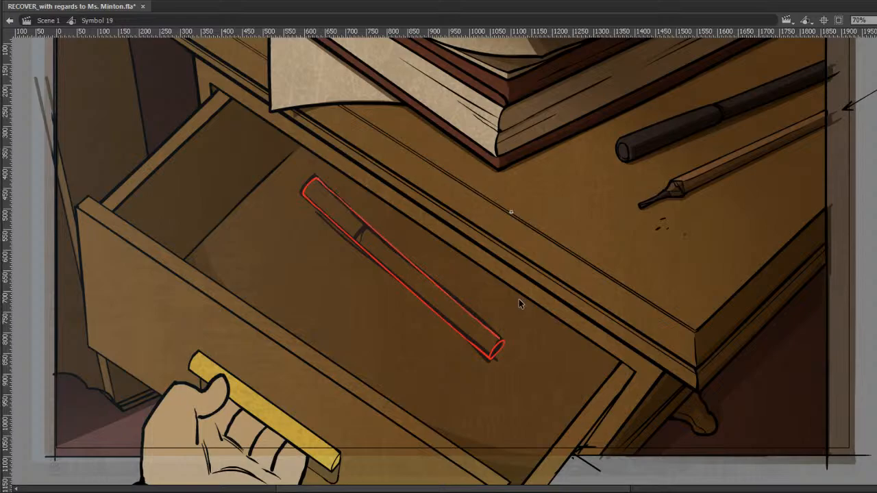
Close the upper edge at the open end, draw the curved cap band across the pen, and round off the far end.
drag(496, 335, 505, 343)
drag(356, 239, 371, 227)
key(ctrl+z)
key(ctrl+z)
key(ctrl+z)
drag(354, 242, 372, 232)
key(ctrl+z)
key(ctrl+z)
drag(357, 239, 375, 231)
key(.)
drag(304, 195, 318, 180)
Step through the drawer animation frames to examine the pen's rolling motion in the rough sketches.
key(period)
key(period)
key(period)
key(period)
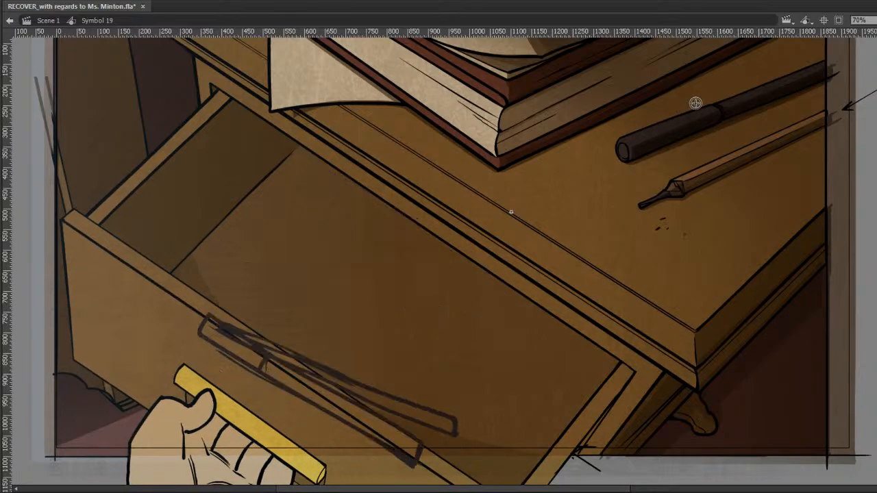
key(period)
key(period)
key(period)
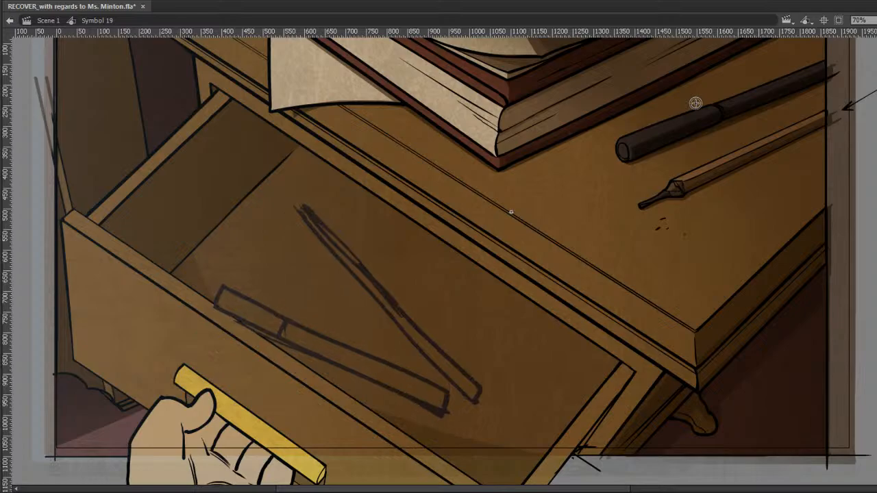
key(period)
key(period)
key(period)
key(period)
key(period)
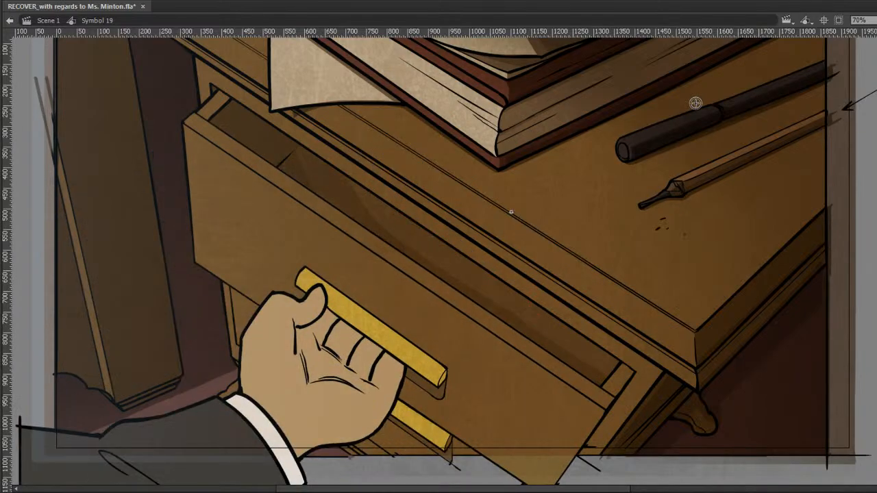
key(period)
key(period)
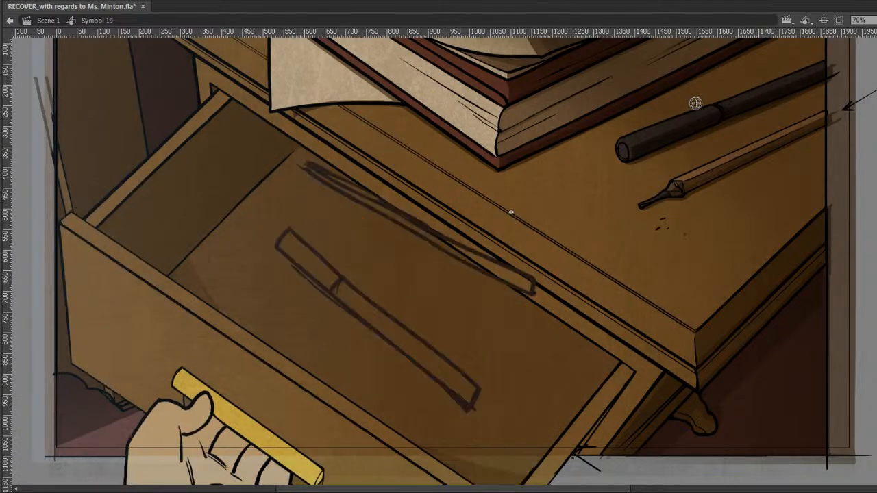
key(period)
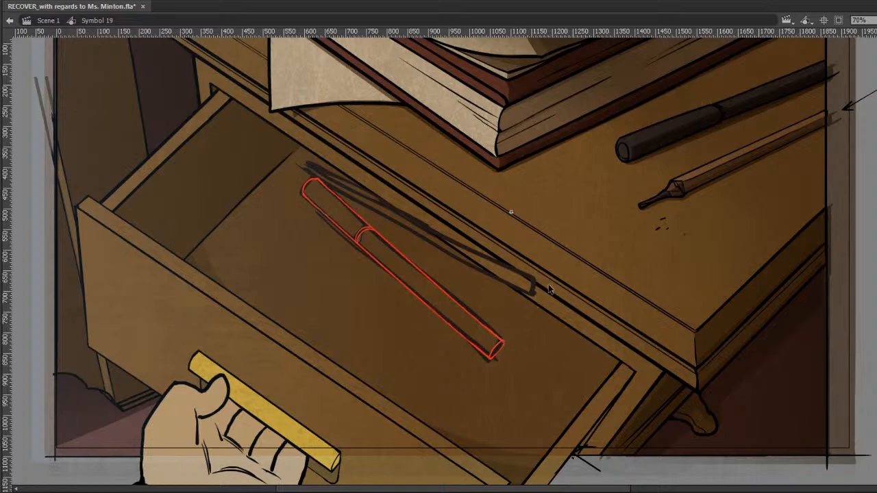
key(period)
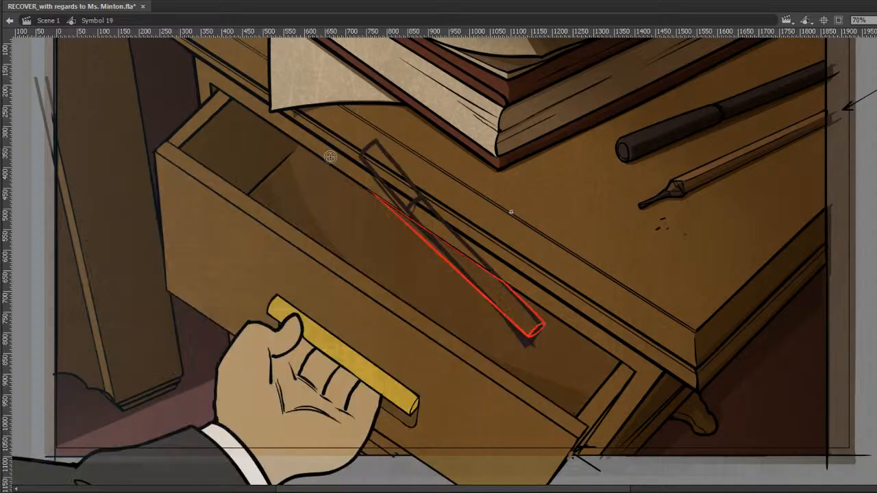
key(period)
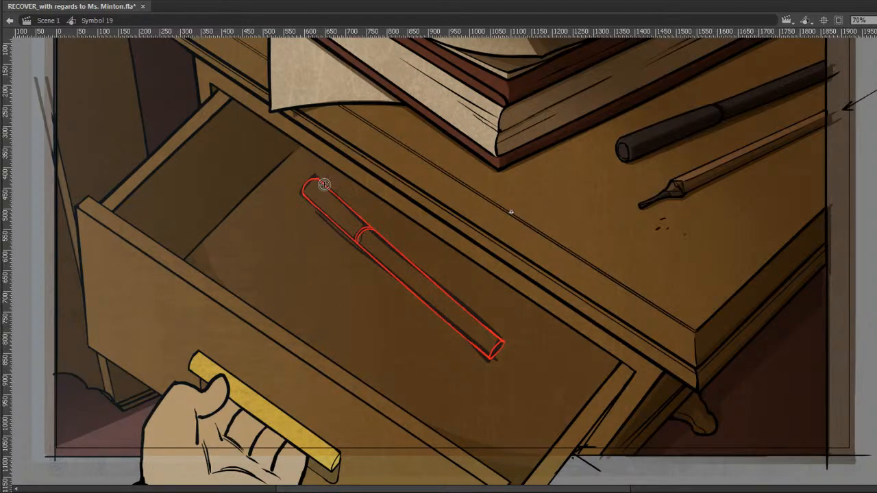
Draw the pen's clip in red along the upper side of the cap, and save the file.
drag(323, 182, 382, 235)
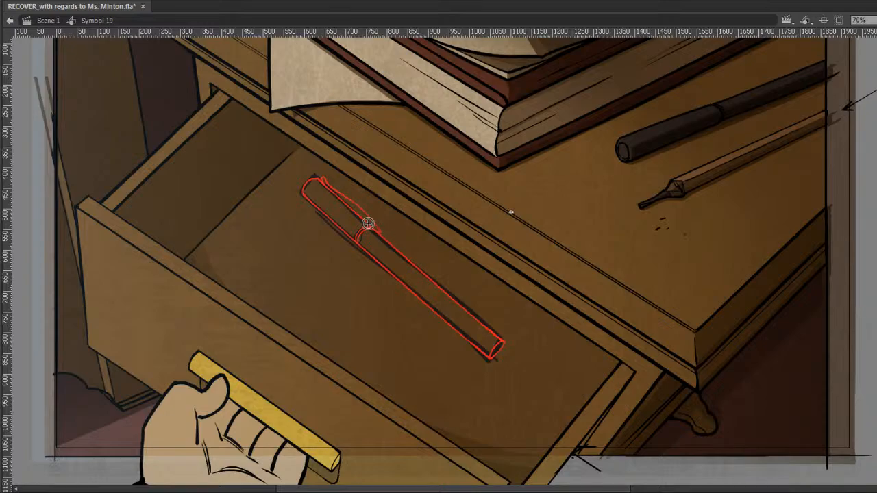
drag(342, 199, 385, 240)
drag(341, 199, 383, 239)
key(period)
key(period)
key(period)
key(period)
key(period)
key(period)
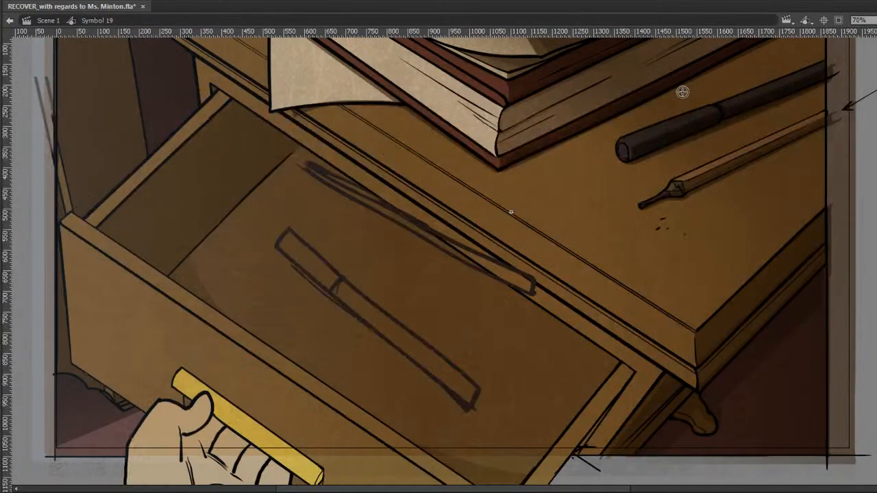
key(comma)
key(comma)
key(comma)
key(comma)
key(comma)
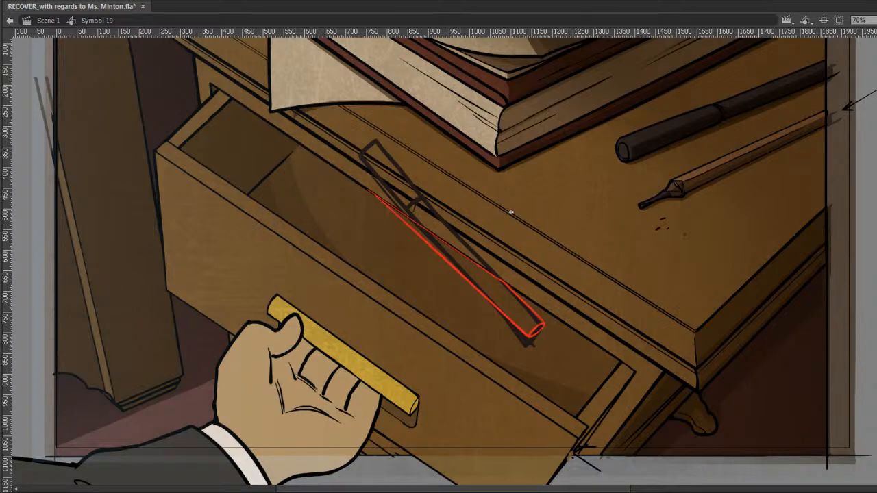
key(ctrl+s)
Compare the red pen drawing with the pen positions in the neighbouring frames.
key(.)
key(comma)
key(period)
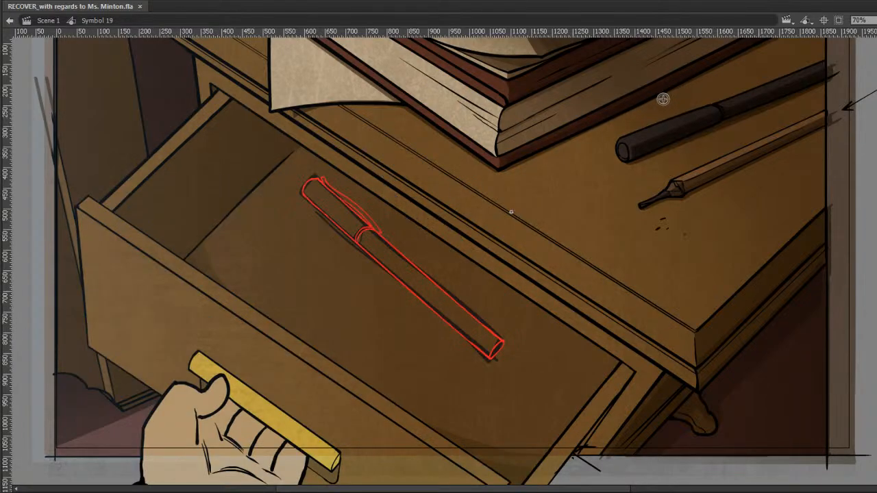
key(comma)
key(period)
key(period)
key(comma)
key(period)
key(comma)
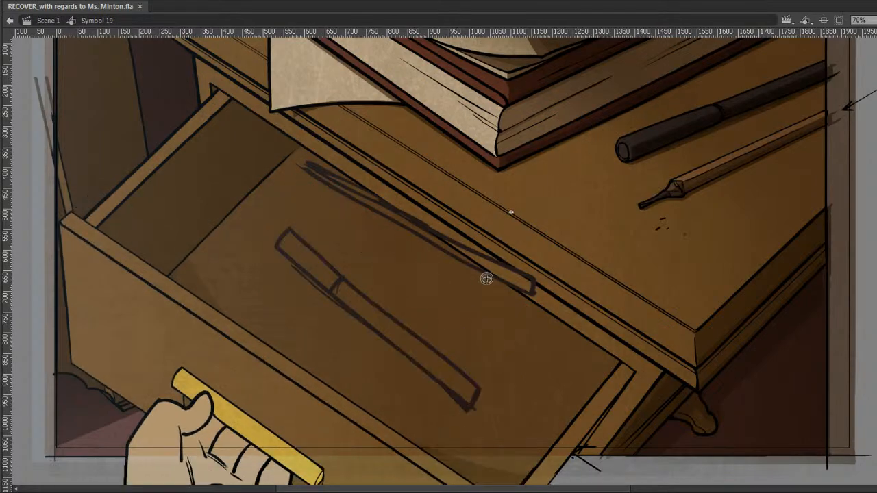
key(period)
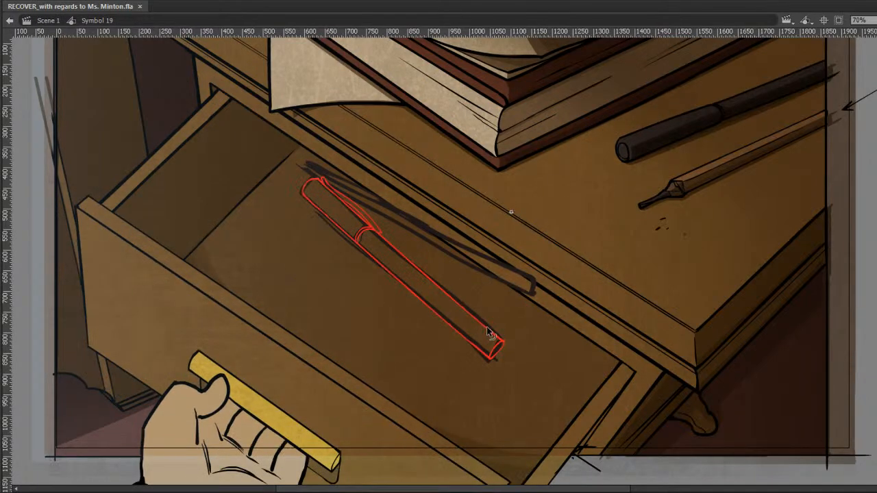
Touch up the upper edge near the open end, then carry the pen into a keyframe on the following frame and shift it toward the drawer front.
drag(487, 327, 503, 340)
key(period)
key(F6)
key(shift+Left)
key(shift+Left)
key(shift+Left)
key(shift+Left)
key(shift+Left)
key(shift+Down)
key(shift+Down)
key(shift+Down)
key(shift+Down)
key(shift+Down)
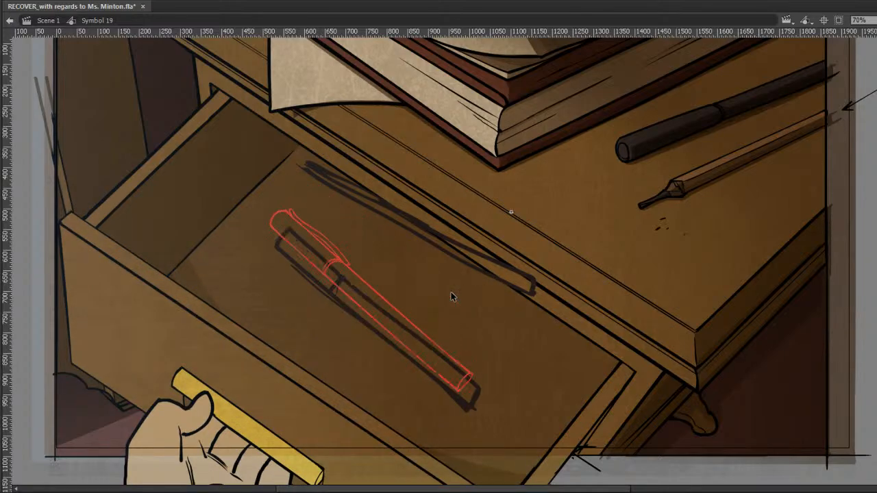
key(shift+Left)
key(shift+Down)
Check the pen's movement against the adjacent frames and shift the whole pen right and down toward its rough sketch.
key(period)
key(comma)
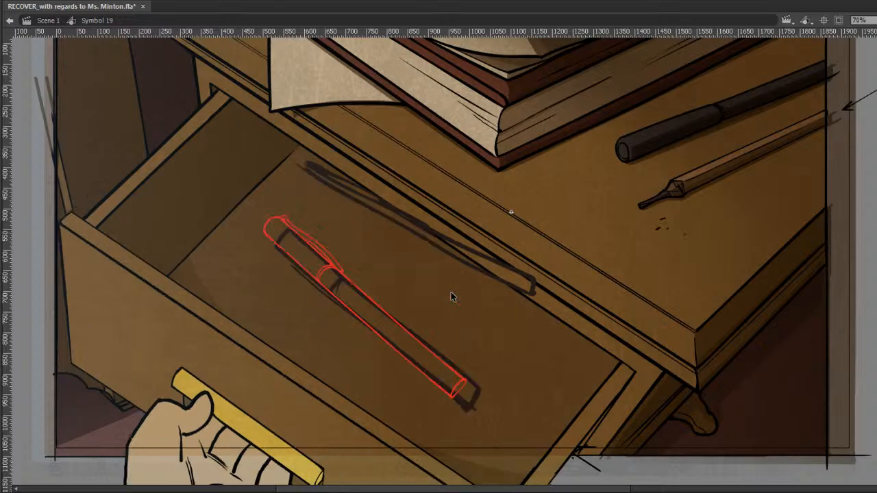
key(period)
key(comma)
key(period)
key(comma)
key(comma)
key(period)
drag(198, 182, 525, 471)
key(shift+Right)
key(shift+Down)
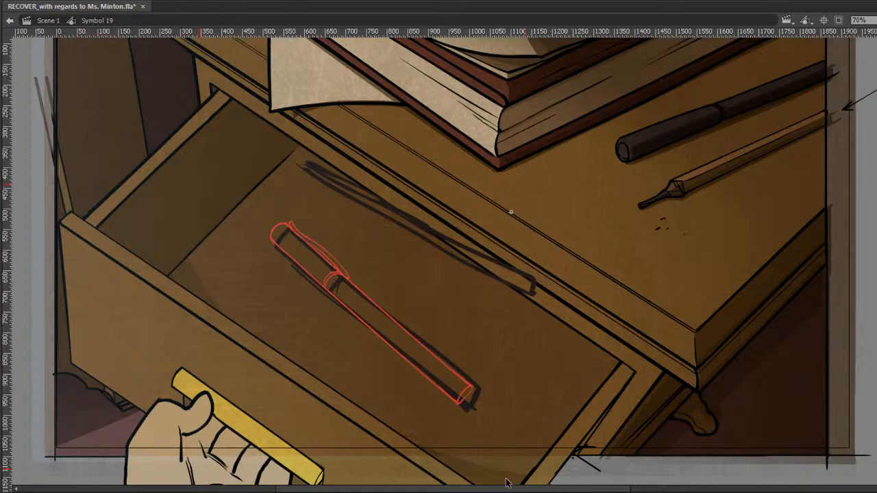
Fine-tune the pen's position slightly to the left while flipping between this frame and the previous one.
key(comma)
key(period)
key(comma)
key(period)
key(comma)
key(period)
key(comma)
key(period)
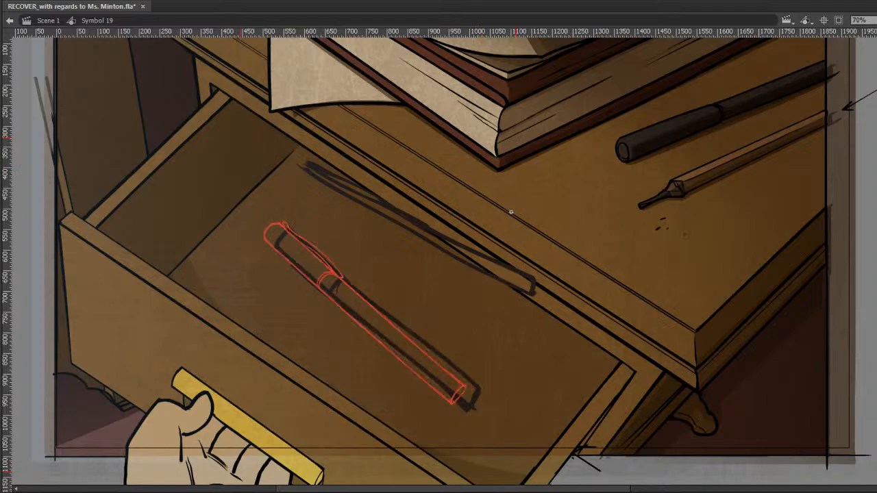
key(comma)
key(period)
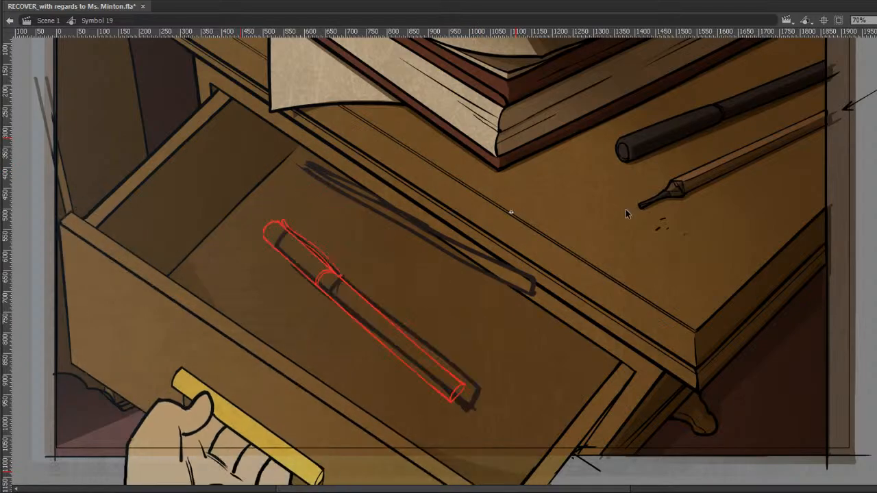
Erase the old clip from the red pen's cap while comparing the drawing with the previous frame.
key(comma)
key(period)
key(comma)
key(period)
drag(296, 233, 351, 281)
drag(304, 237, 339, 276)
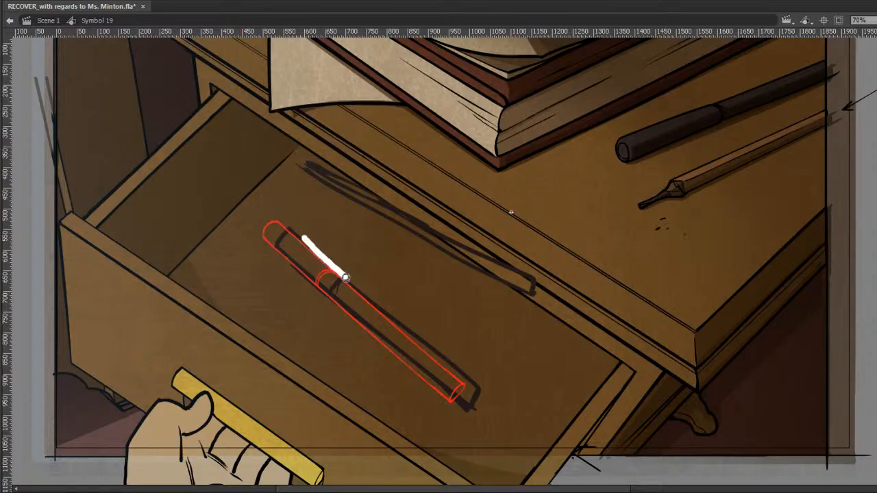
drag(302, 236, 326, 259)
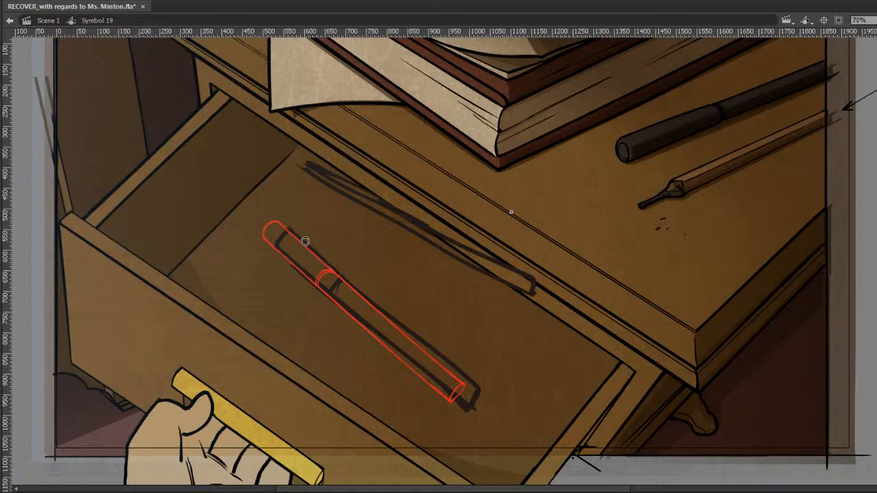
key(ctrl+z)
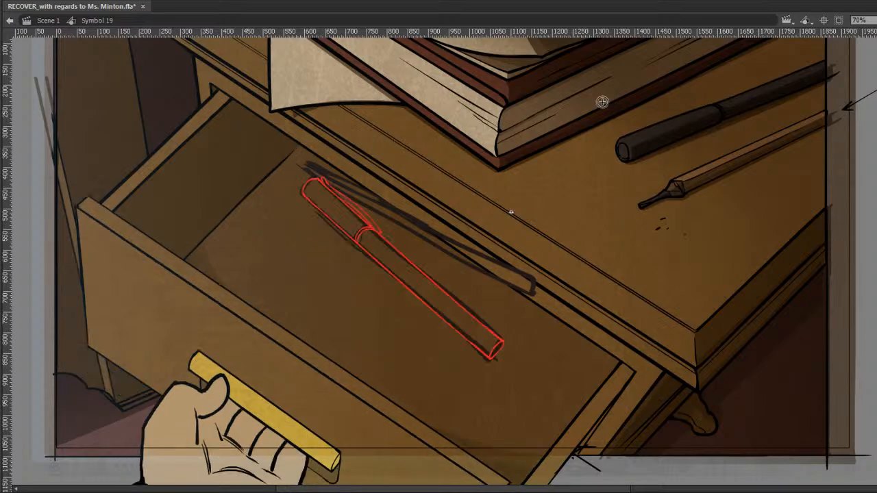
key(ctrl+y)
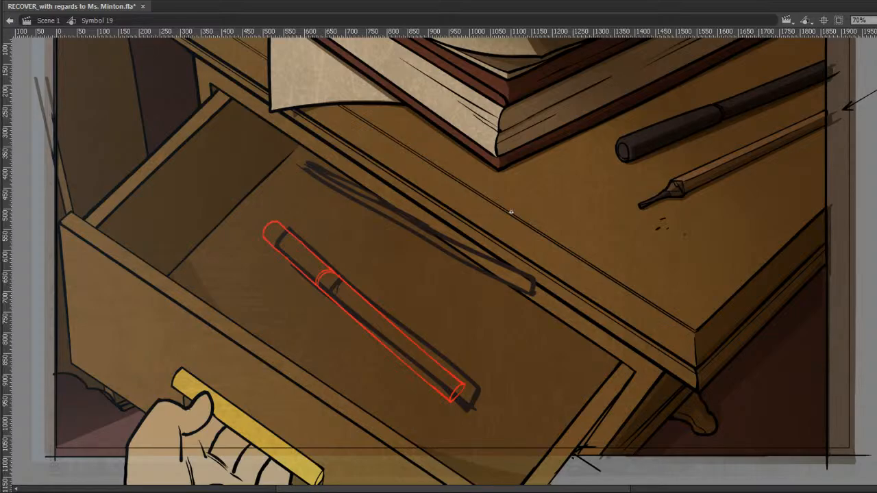
Draw a new curved clip shape just above the pen's cap, using the previous frame as reference, and select it.
key(comma)
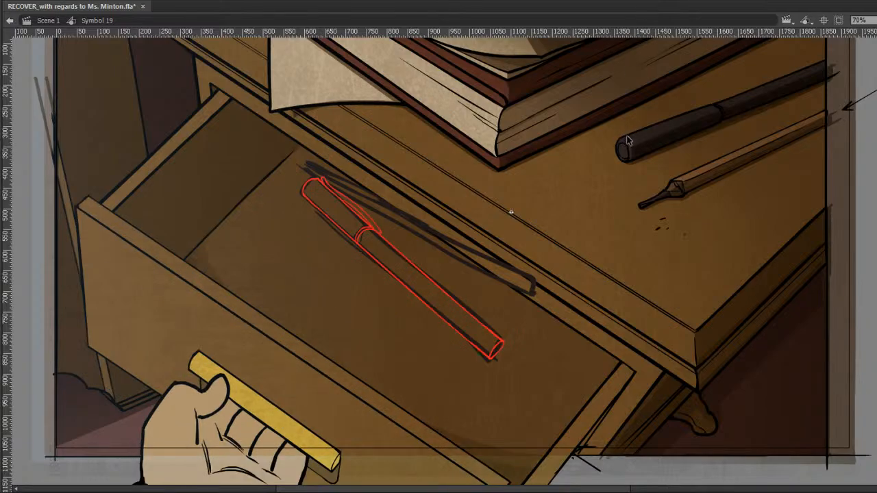
key(period)
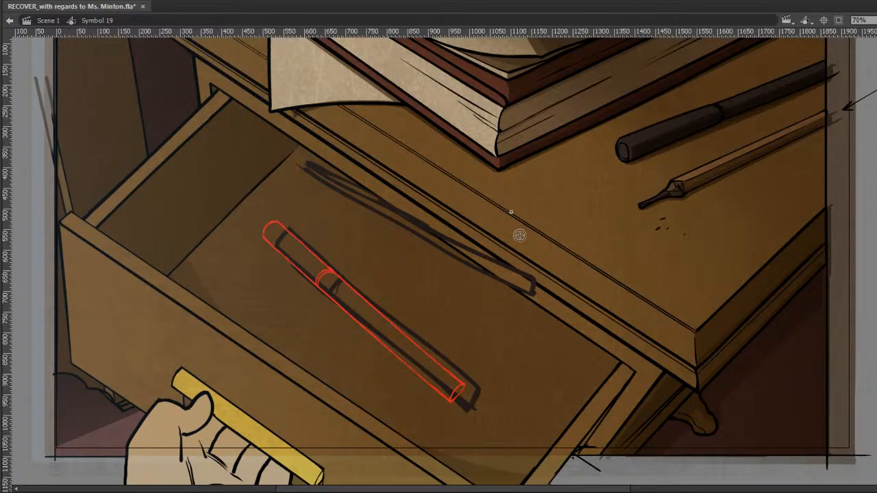
key(comma)
key(comma)
key(period)
key(comma)
mouse_move(355, 264)
mouse_down()
mouse_move(305, 219)
mouse_move(304, 207)
mouse_move(357, 259)
mouse_up()
click(342, 241)
key(Delete)
key(ctrl+z)
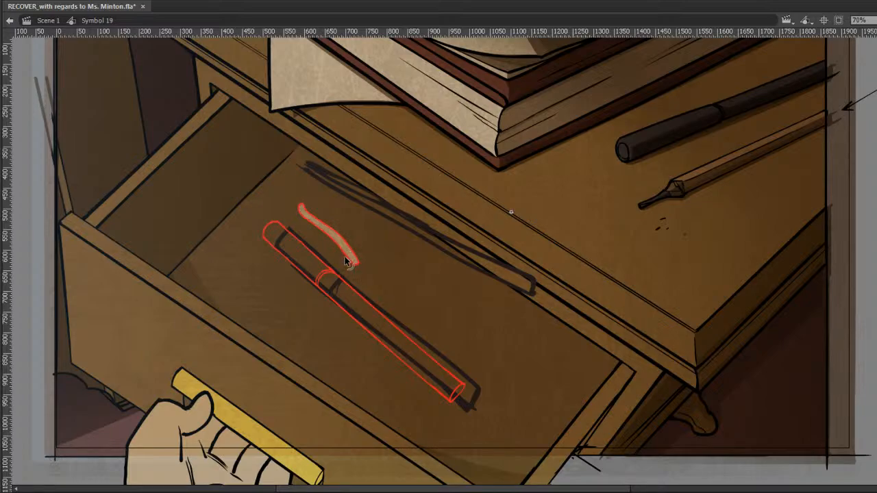
Move the new clip shape left and down until it sits against the upper edge of the pen's cap.
key(shift+Left)
key(shift+Left)
key(shift+Down)
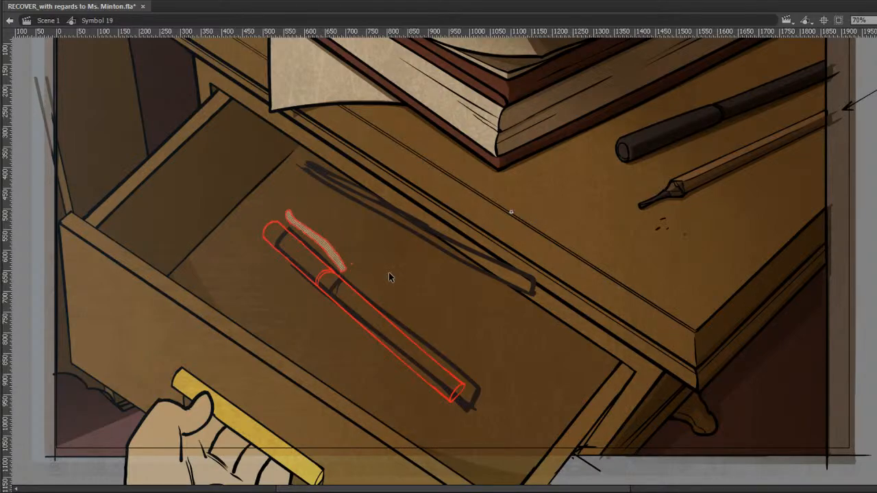
key(shift+Left)
key(Left)
key(Left)
key(Left)
key(Down)
key(Down)
key(Down)
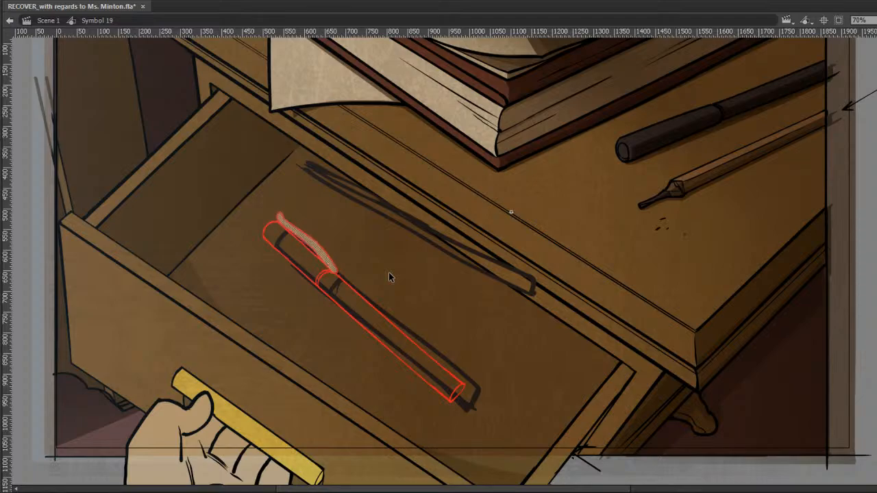
key(Left)
key(Left)
key(Left)
key(Down)
key(Down)
key(Down)
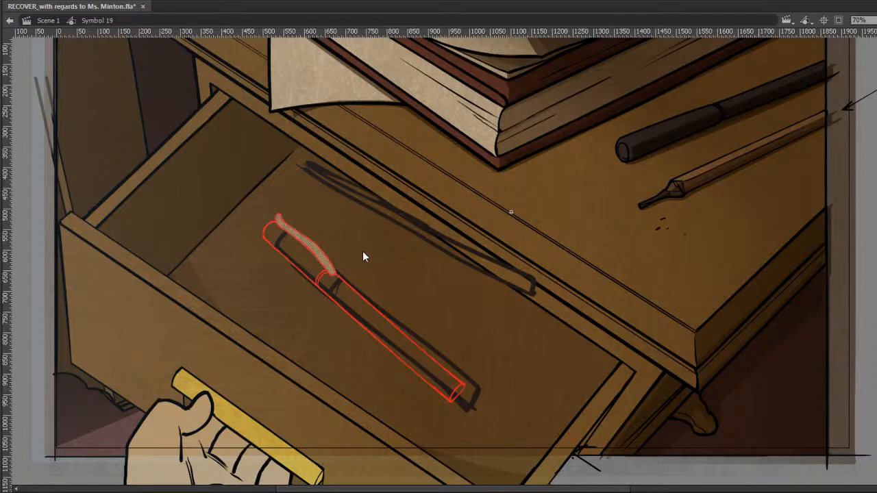
Save the file and remove the clip's fill so only its red outline remains on the cap.
key(ctrl+s)
click(342, 243)
key(comma)
key(period)
click(366, 243)
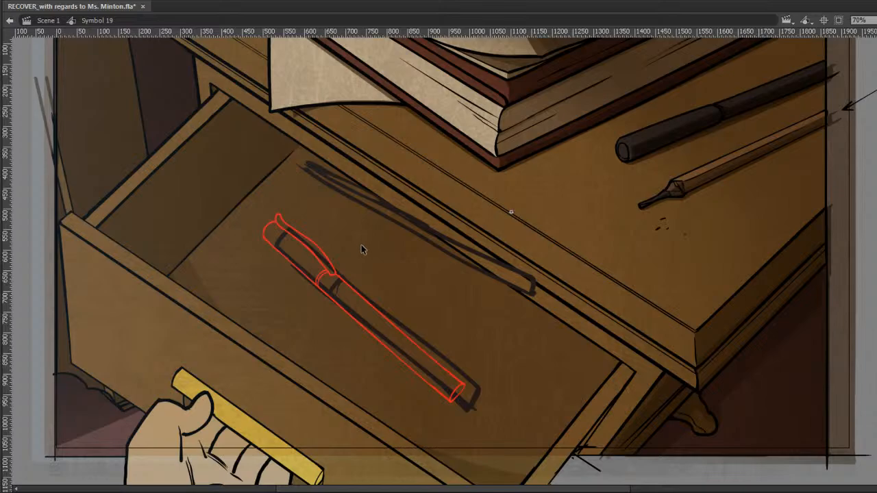
Flip repeatedly through the neighbouring frames to examine how the pen and its new clip move.
key(comma)
key(period)
key(comma)
key(period)
key(comma)
key(comma)
key(period)
key(period)
key(comma)
key(period)
key(comma)
key(period)
key(comma)
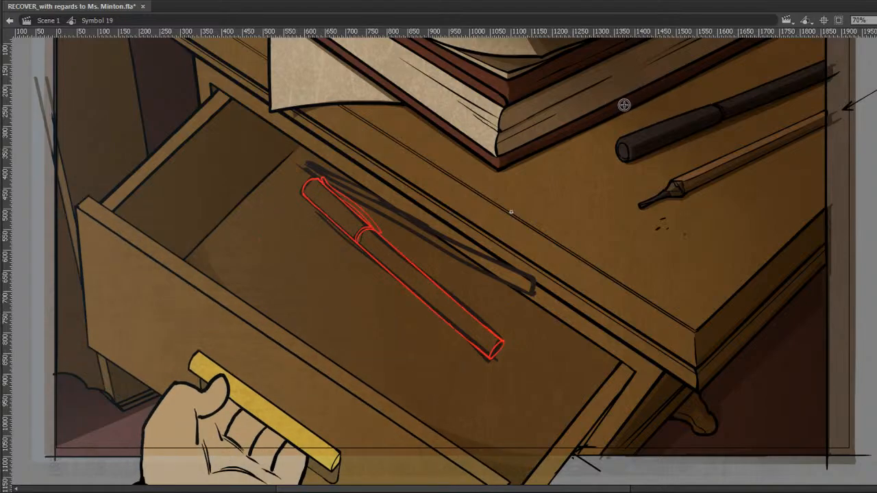
key(period)
key(comma)
key(period)
key(comma)
key(period)
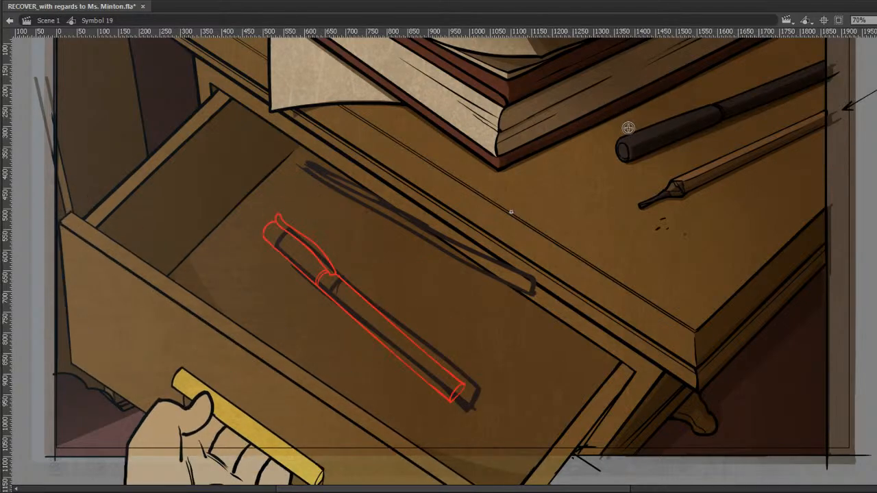
key(comma)
key(comma)
key(period)
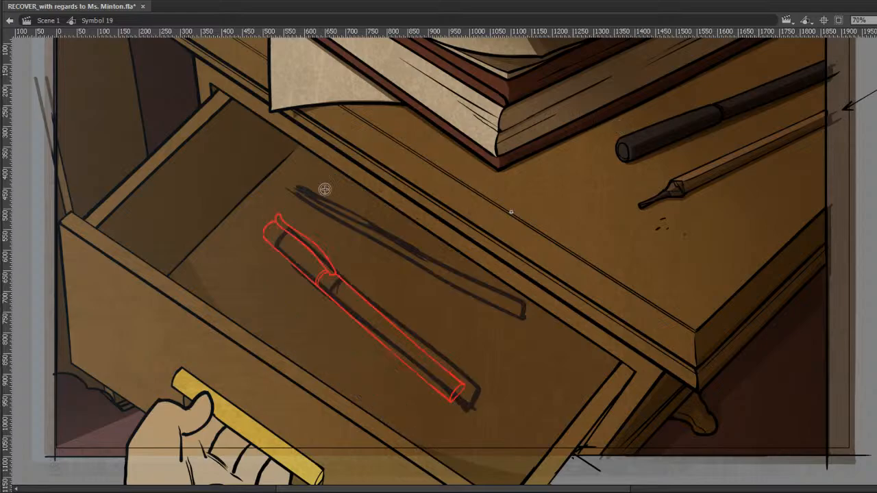
Paste the copied red pen drawing into the following frame, where only the rough pen sketch exists.
key(comma)
key(period)
key(ctrl+v)
key(ctrl+z)
key(period)
key(ctrl+alt+v)
key(period)
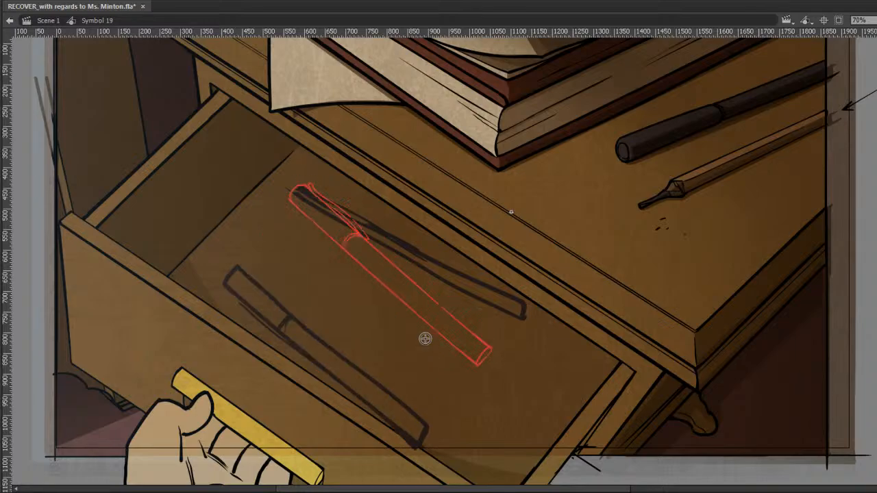
key(period)
key(period)
Move the pasted pen left and down onto its rough sketch near the drawer front.
key(shift+Left)
key(shift+Left)
key(shift+Left)
key(shift+Left)
key(shift+Left)
key(shift+Left)
key(shift+Left)
key(shift+Left)
key(shift+Left)
key(shift+Down)
key(shift+Down)
key(shift+Down)
key(shift+Down)
key(shift+Down)
key(shift+Down)
key(shift+Down)
key(shift+Down)
key(shift+Down)
key(shift+Down)
key(shift+Down)
key(shift+Down)
key(shift+Down)
key(shift+Down)
key(shift+Down)
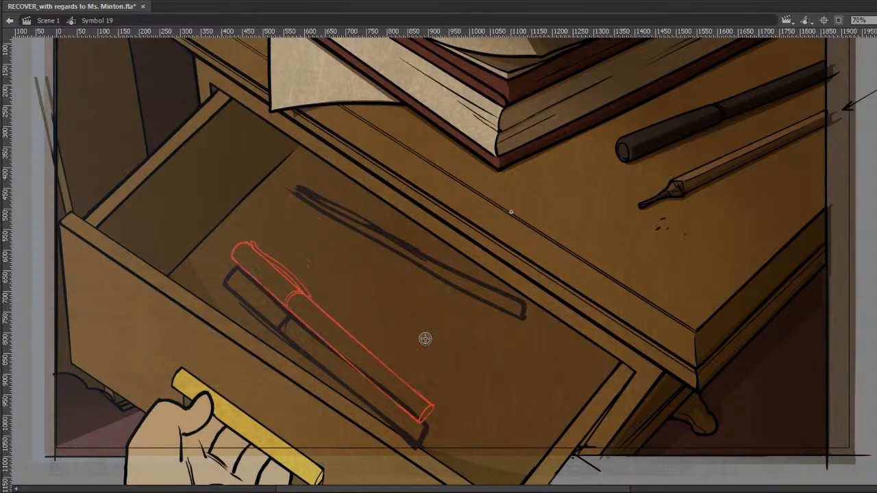
key(shift+Left)
Select the whole pen and rotate it slightly counterclockwise to follow the angle of the rough sketch.
key(ctrl+a)
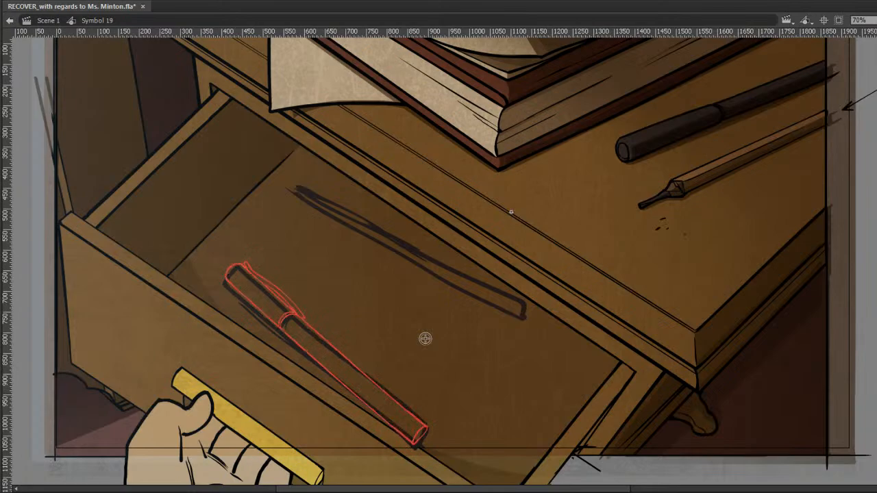
key(q)
drag(435, 249, 430, 243)
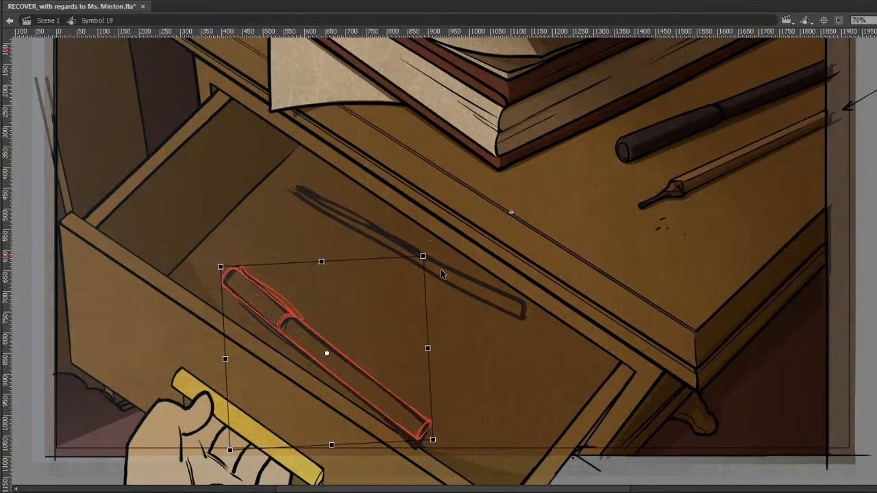
Erase the clip from the rotated pen's cap, then select the whole clipless pen.
key(e)
drag(239, 266, 303, 319)
drag(289, 306, 305, 320)
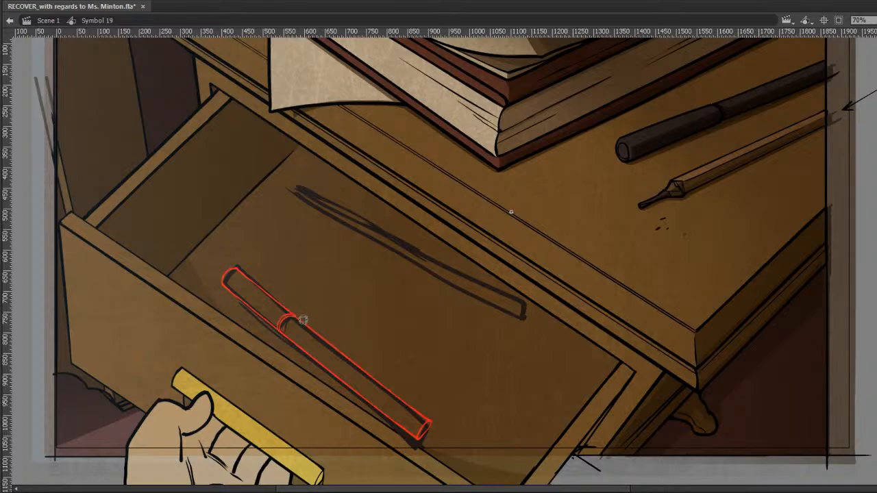
click(261, 289)
key(period)
key(comma)
key(period)
key(v)
drag(489, 198, 196, 485)
Compare the position of the pen and its clip with the pen in the previous frame.
key(comma)
key(period)
key(comma)
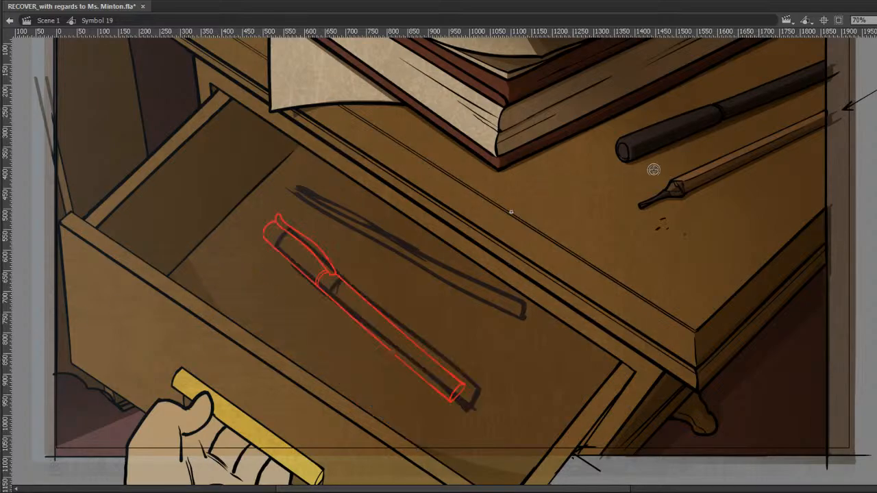
key(period)
key(comma)
key(period)
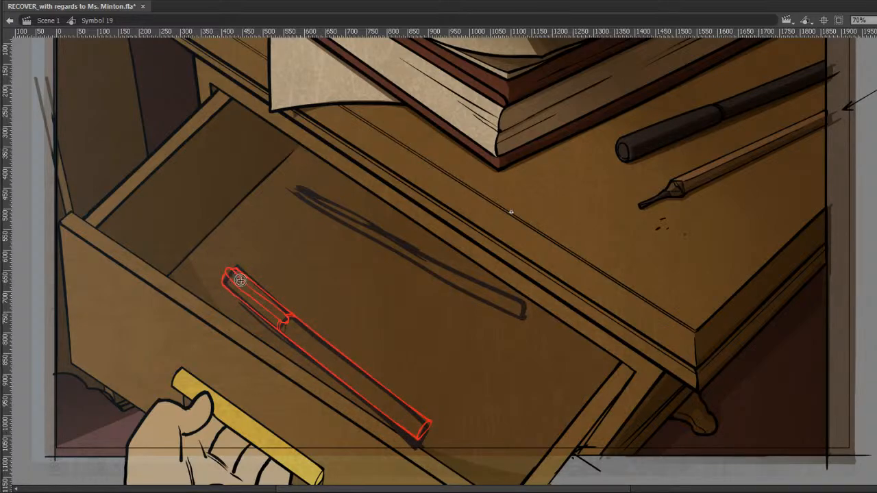
key(comma)
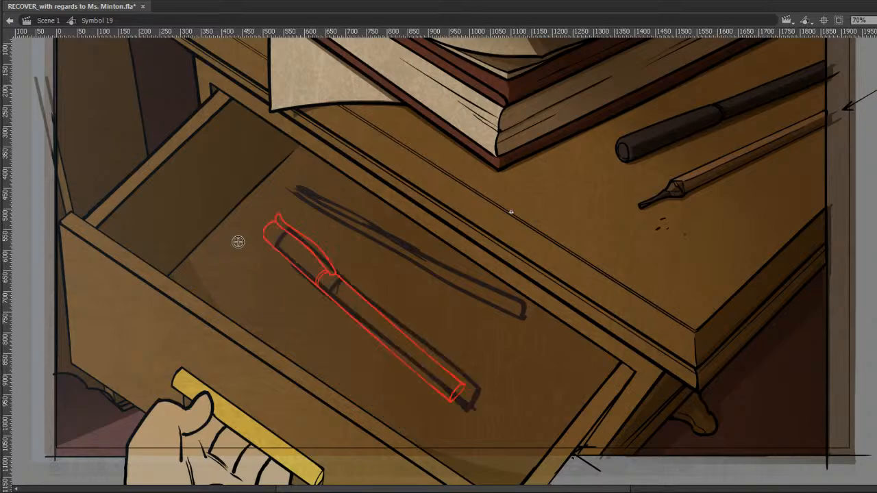
key(period)
key(comma)
key(period)
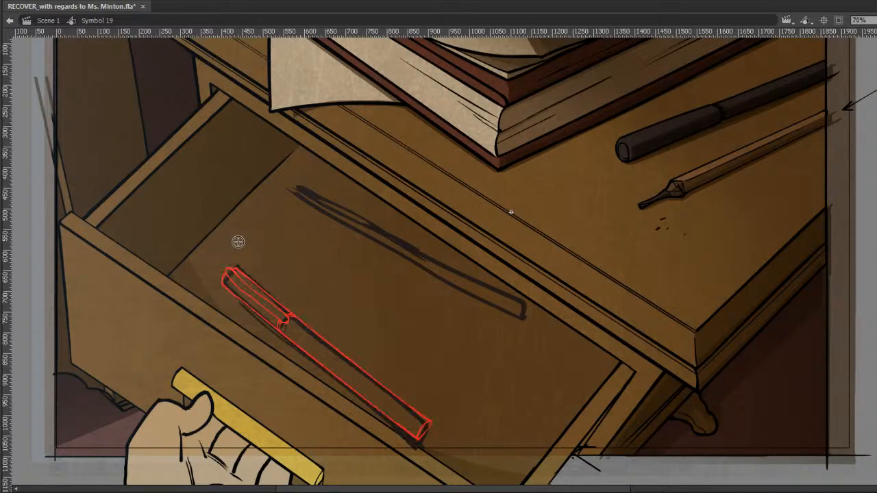
key(comma)
key(period)
Advance to the next frame that has only the rough sketch and paste the clipless red pen in place.
key(period)
key(period)
key(period)
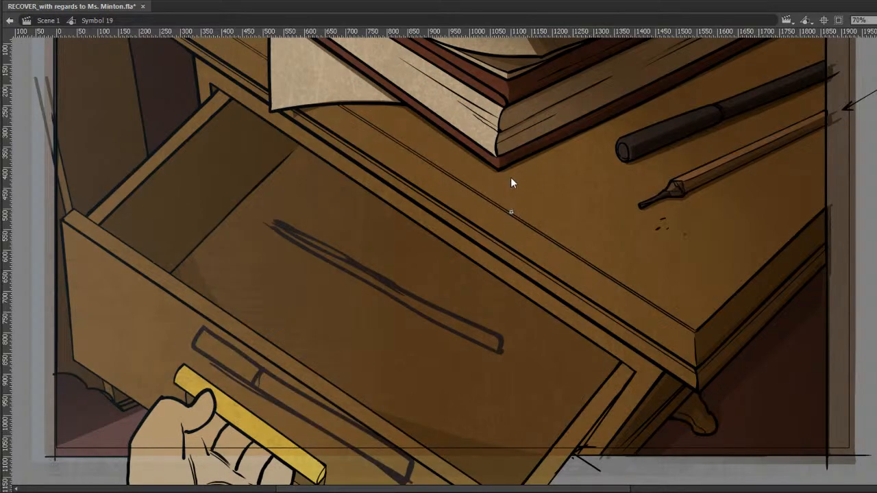
key(comma)
key(period)
key(ctrl+shift+v)
Move the pasted pen left and down toward its rough sketch at the drawer front.
key(shift+Left)
key(shift+Down)
key(shift+Left)
key(shift+Left)
key(shift+Left)
key(shift+Left)
key(shift+Down)
key(shift+Down)
key(shift+Down)
key(shift+Down)
key(shift+Down)
key(shift+Down)
key(shift+Down)
key(shift+Down)
key(shift+Down)
key(shift+Left)
Shift the pen up and right so it lies along the drawer's front edge, checking against the previous frame.
key(shift+Up)
key(shift+Right)
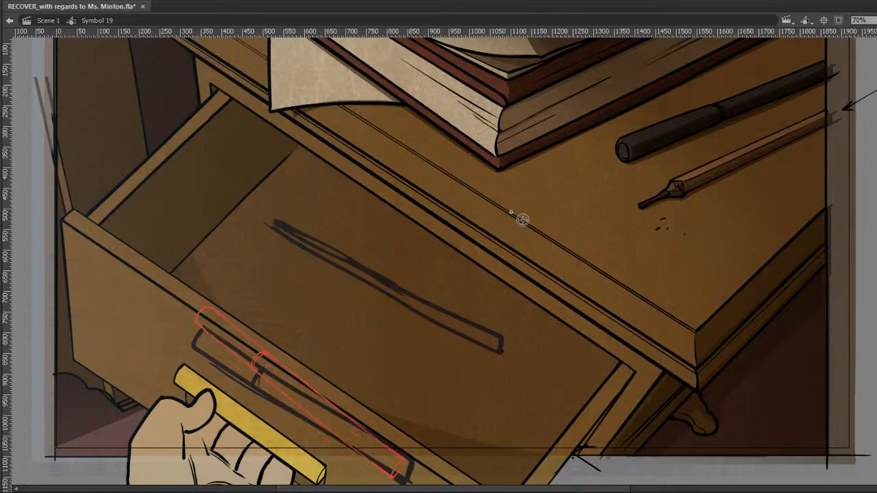
key(shift+Up)
key(shift+Right)
key(shift+Right)
key(comma)
key(period)
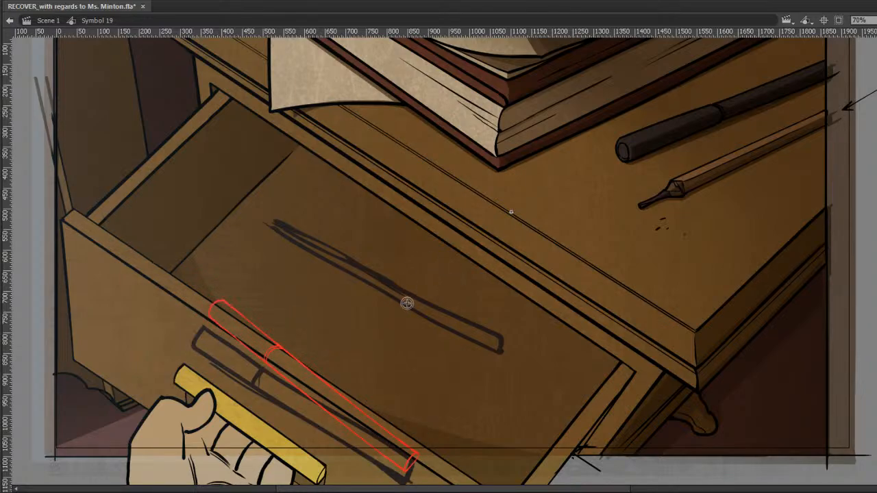
Select the whole pen and fine-tune its position slightly up and left, comparing it with the previous frame.
key(ctrl+a)
key(shift+Up)
key(shift+Left)
key(shift+Left)
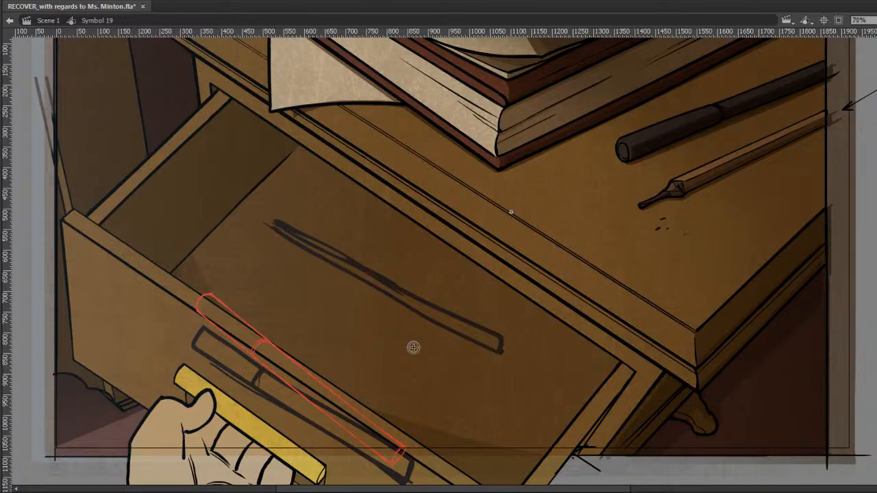
key(shift+Right)
key(q)
key(comma)
key(period)
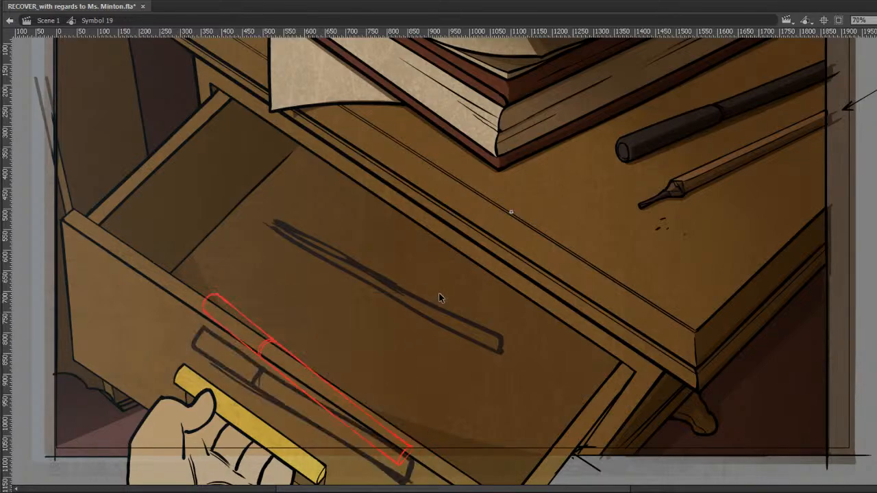
Select the whole pen at the drawer's front edge and rotate it slightly counter-clockwise, comparing it with the previous frame.
key(comma)
key(period)
key(comma)
key(period)
drag(451, 228, 179, 484)
drag(422, 295, 421, 278)
key(comma)
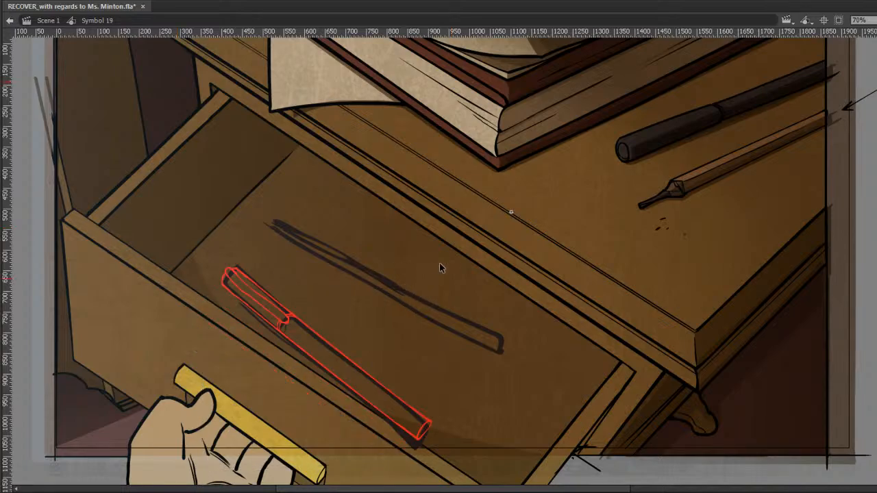
Step back and forth through the pen frames to review how the pen rolls toward the drawer front.
key(period)
key(comma)
key(comma)
key(comma)
key(comma)
key(comma)
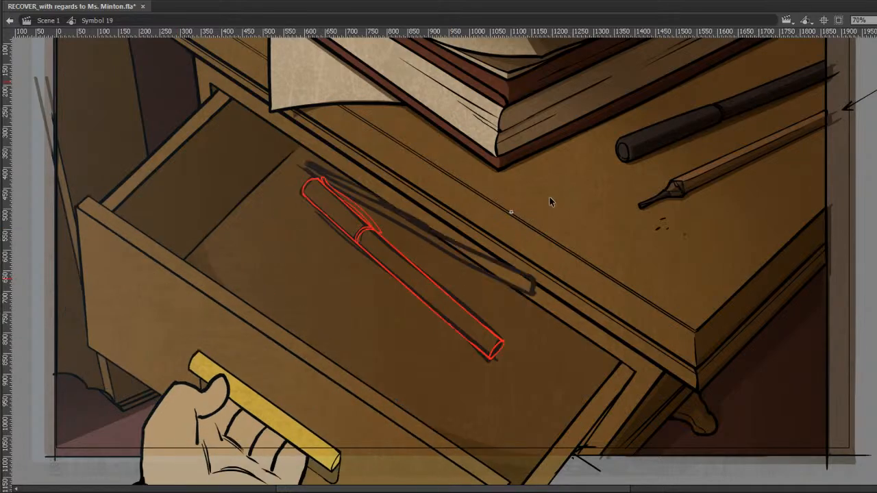
key(comma)
key(period)
key(period)
key(period)
key(period)
key(period)
key(period)
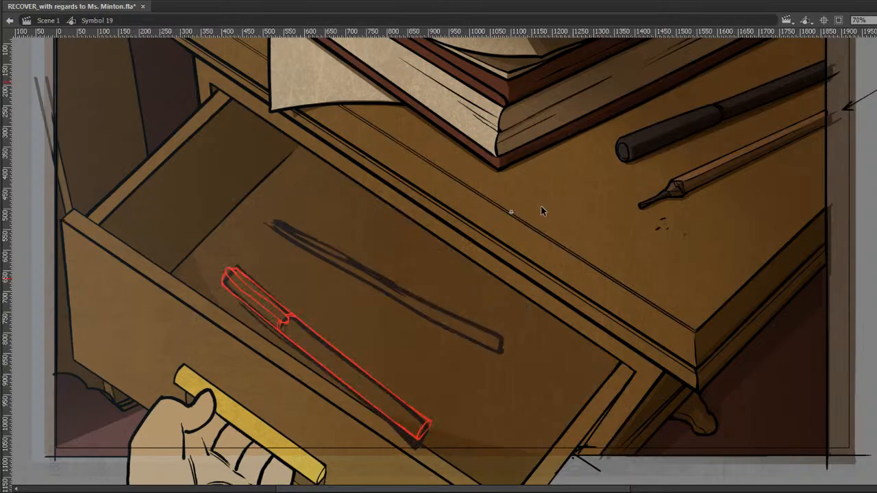
key(period)
key(period)
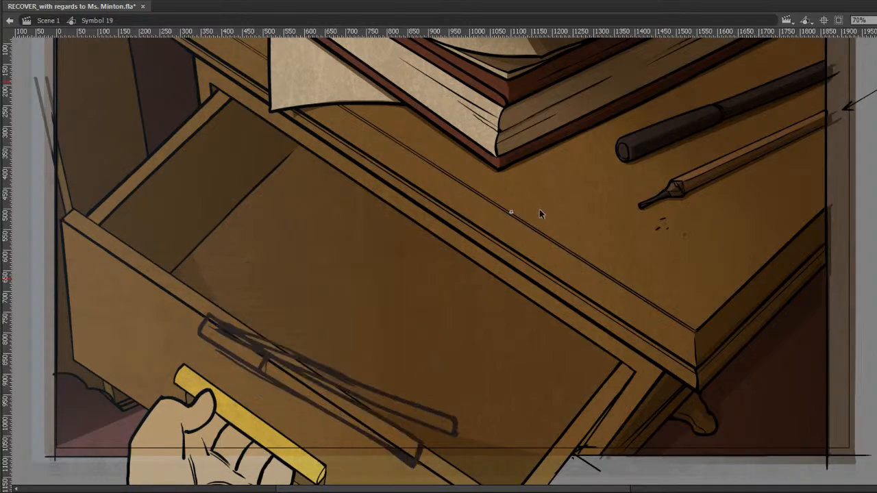
Compare the last outlined pen frame with the following frame that has only the rough sketch.
key(comma)
key(period)
key(comma)
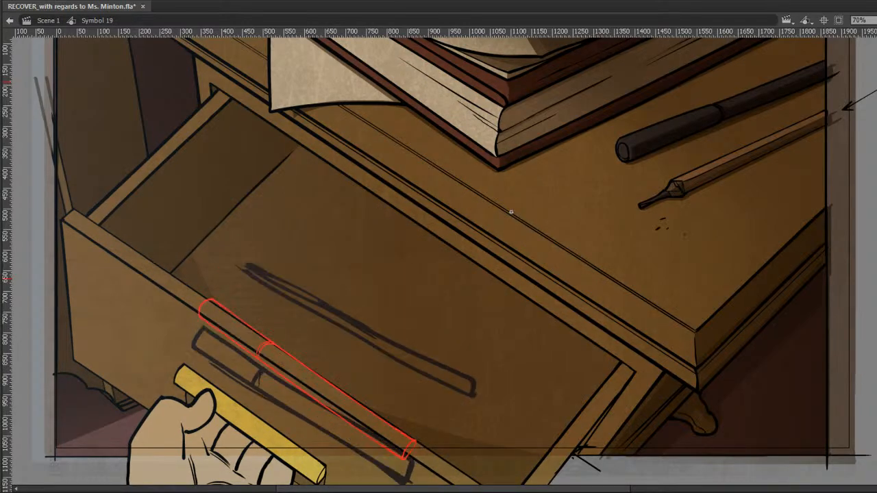
key(period)
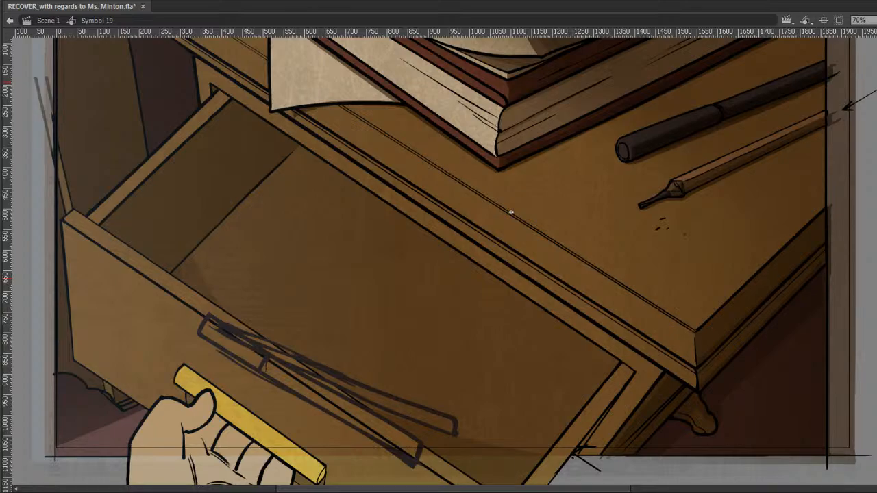
key(comma)
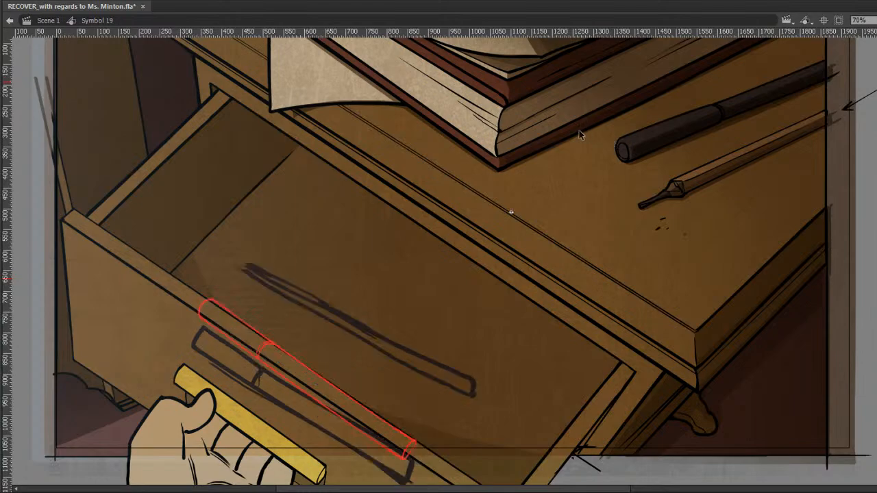
key(period)
key(comma)
key(period)
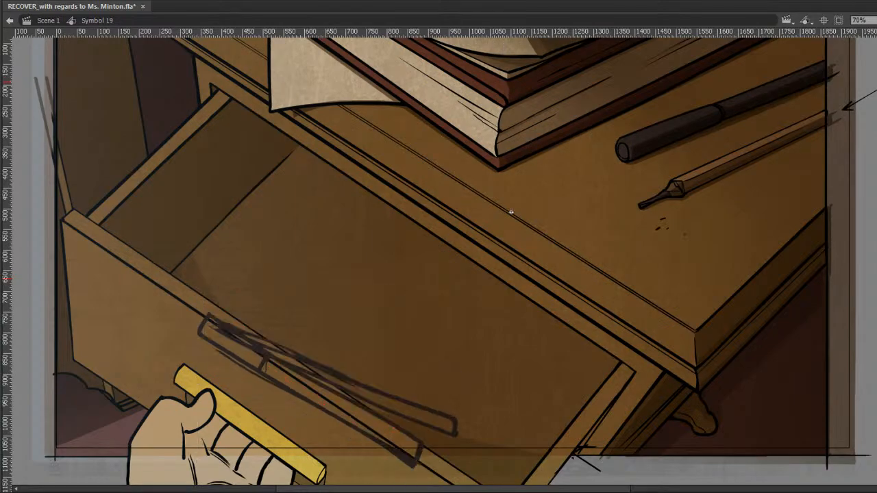
Insert a keyframe on the following sketch-only frame so it carries over the outlined pen.
key(period)
key(F6)
key(comma)
key(comma)
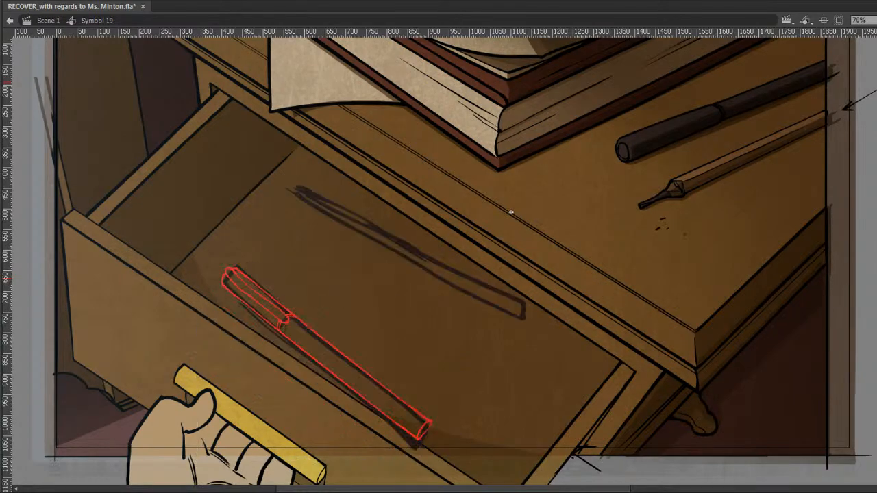
key(comma)
key(comma)
key(comma)
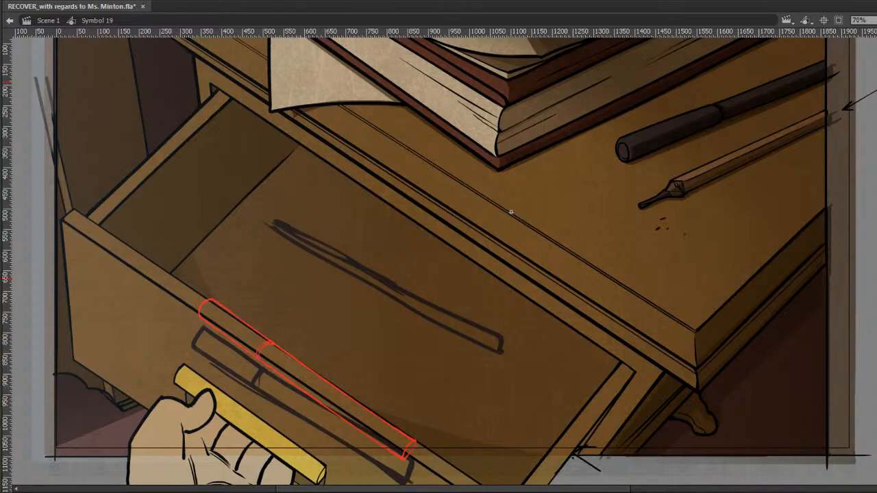
key(period)
key(F6)
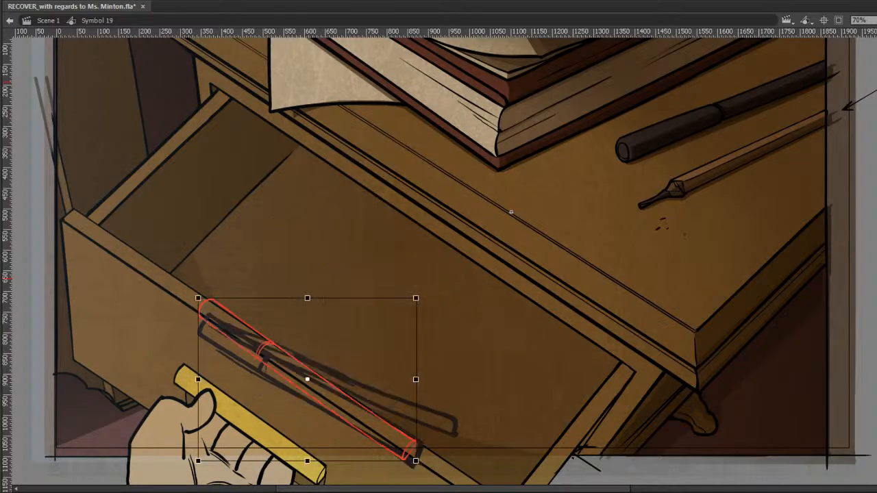
Flip through the neighbouring frames to check the carried-over pen against the earlier pen positions.
key(comma)
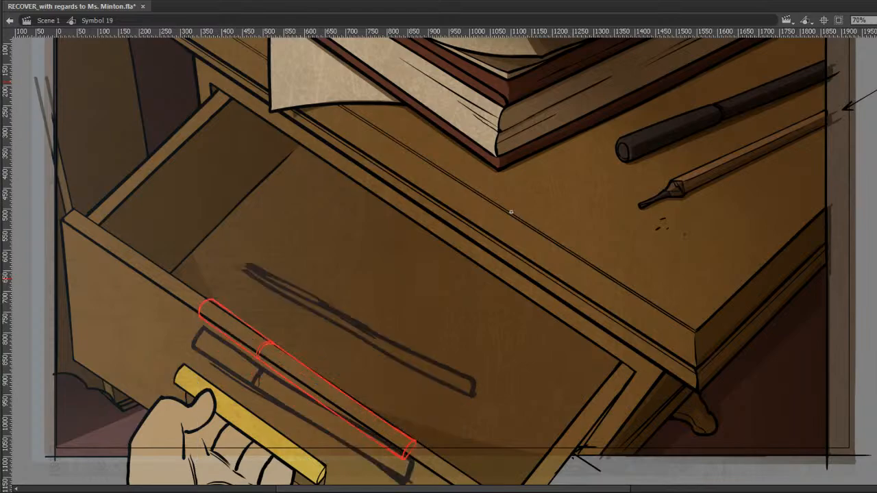
key(period)
key(period)
key(period)
key(period)
key(comma)
key(comma)
key(comma)
key(comma)
key(period)
key(period)
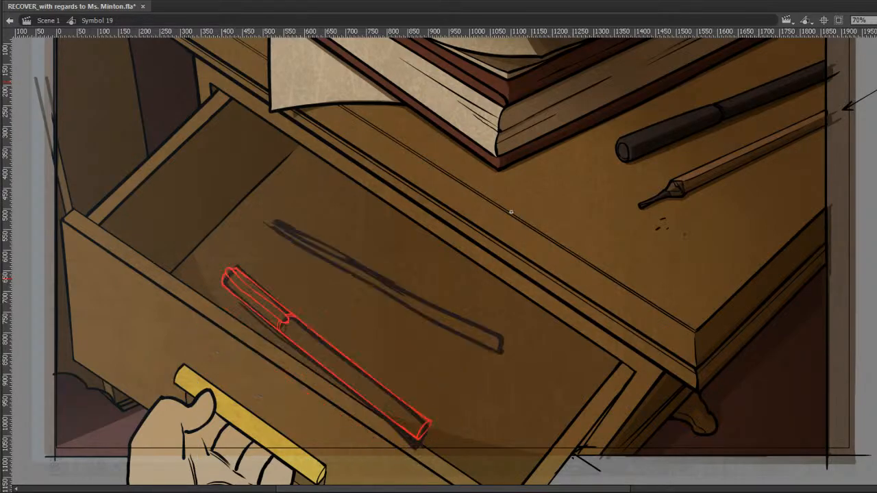
Rotate the carried-over pen slightly counter-clockwise to follow the angle of its rough sketch on the new keyframe.
key(period)
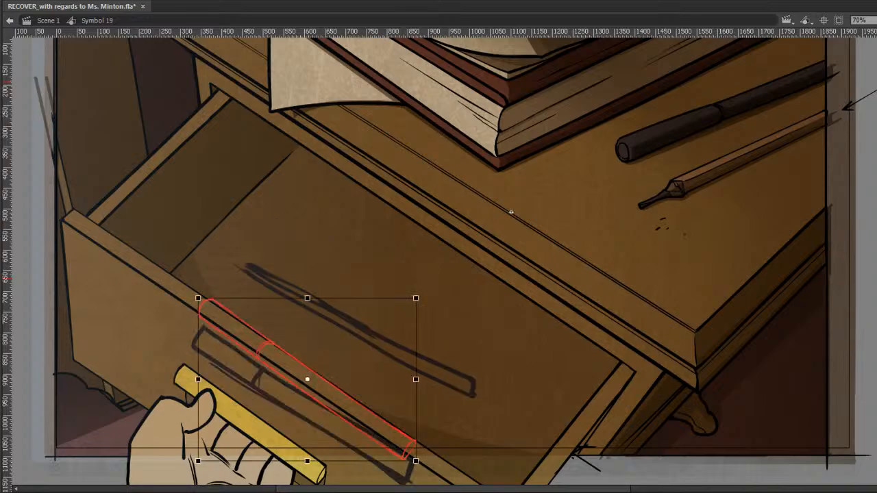
key(period)
drag(420, 299, 423, 282)
click(427, 287)
key(period)
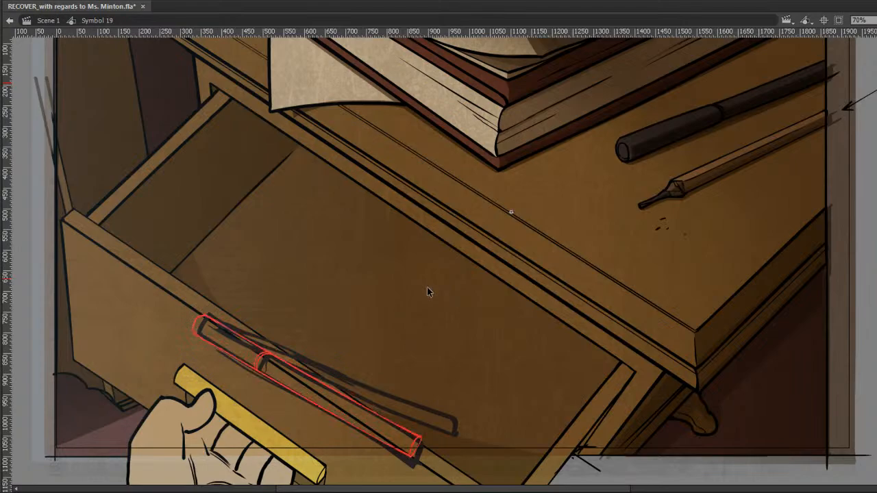
key(comma)
key(period)
Select the whole pen on the preceding frame and move it down and left onto its rough sketch on the drawer front.
key(comma)
key(comma)
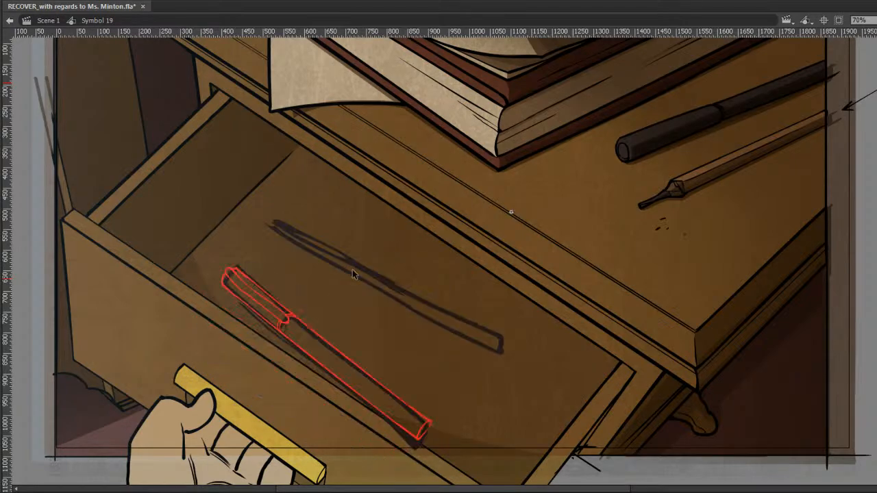
key(comma)
drag(187, 282, 466, 486)
mouse_move(412, 448)
mouse_down()
mouse_move(409, 465)
mouse_move(398, 462)
mouse_up()
key(period)
key(comma)
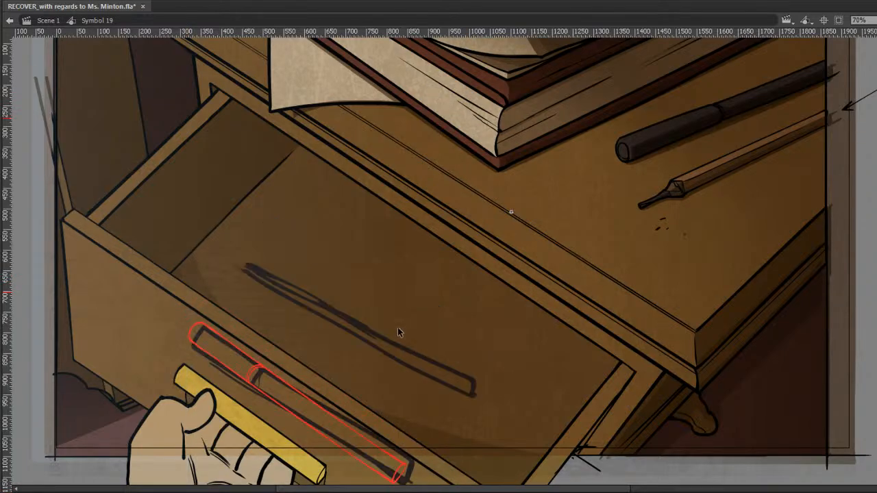
Carry the pen over to the next sketch-only frame and move it up and right onto the rough sketch inside the drawer.
key(period)
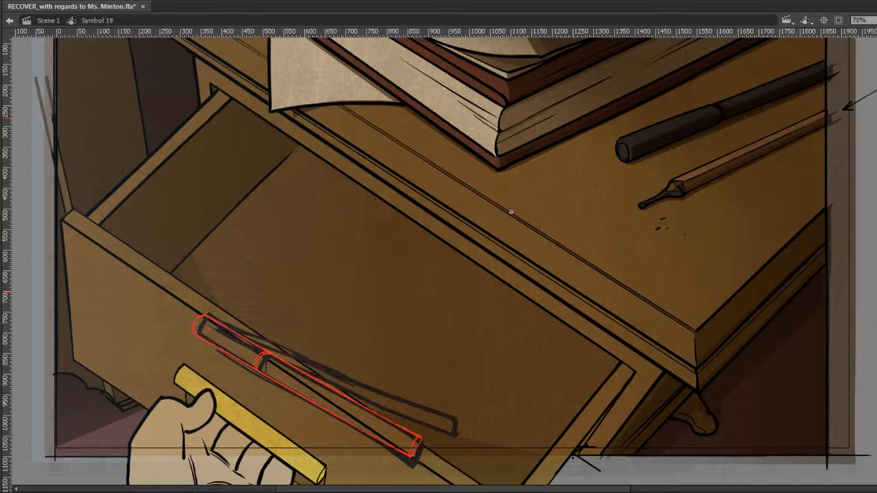
key(period)
key(comma)
key(period)
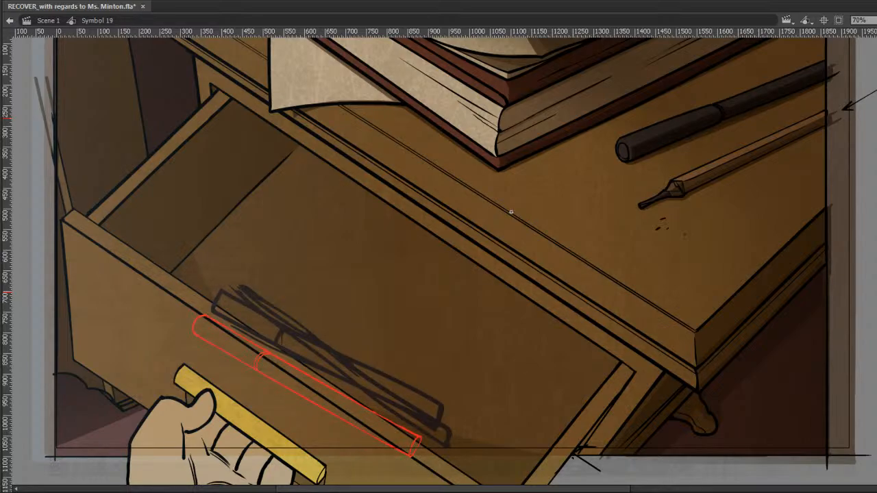
click(411, 394)
drag(413, 393, 433, 372)
key(comma)
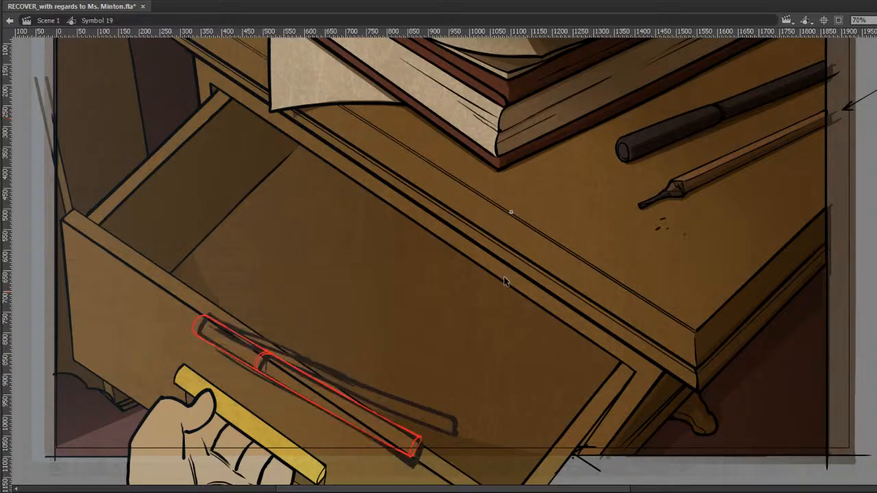
Flip between the repositioned pen frame and its neighbours to check the bounce off the drawer front.
key(period)
key(comma)
key(period)
key(comma)
key(period)
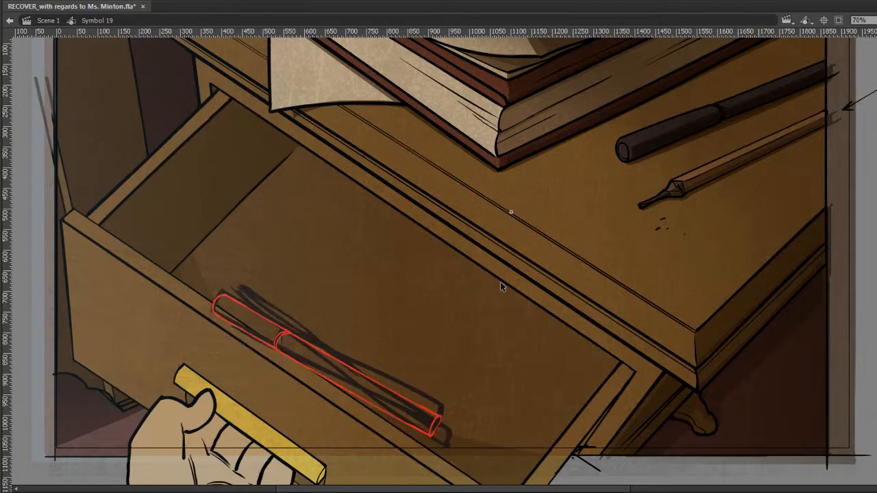
key(comma)
key(period)
key(period)
key(comma)
key(period)
key(comma)
key(period)
key(comma)
On the frame with the steeper clip sketch, rotate the pen slightly counter-clockwise and nudge it up and right toward its rough sketch.
key(q)
drag(457, 299, 458, 295)
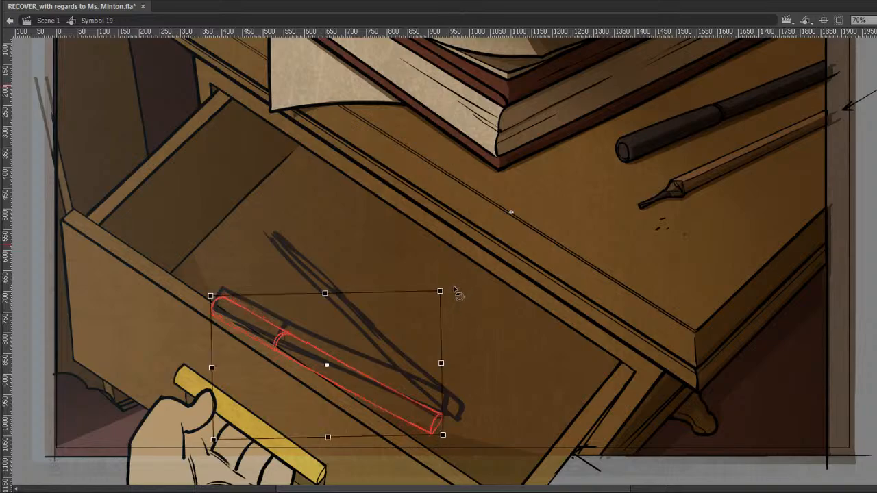
click(483, 286)
key(Up)
key(Up)
key(Right)
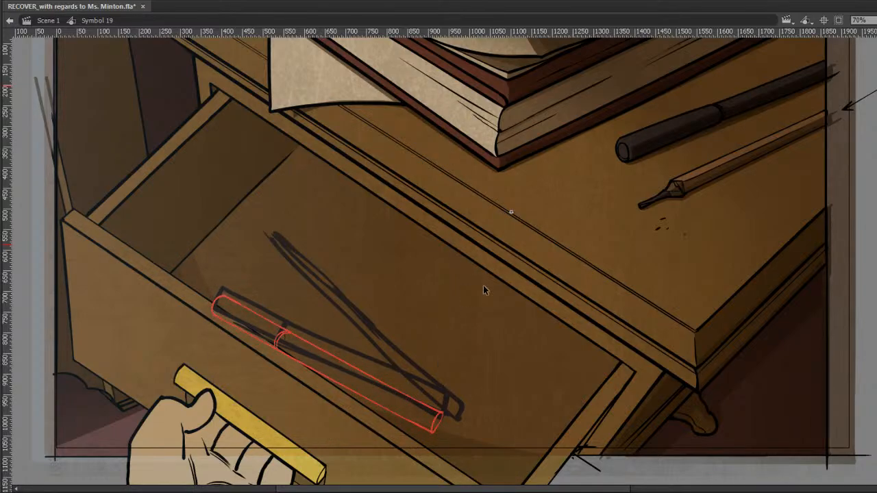
key(shift+Up)
key(shift+Right)
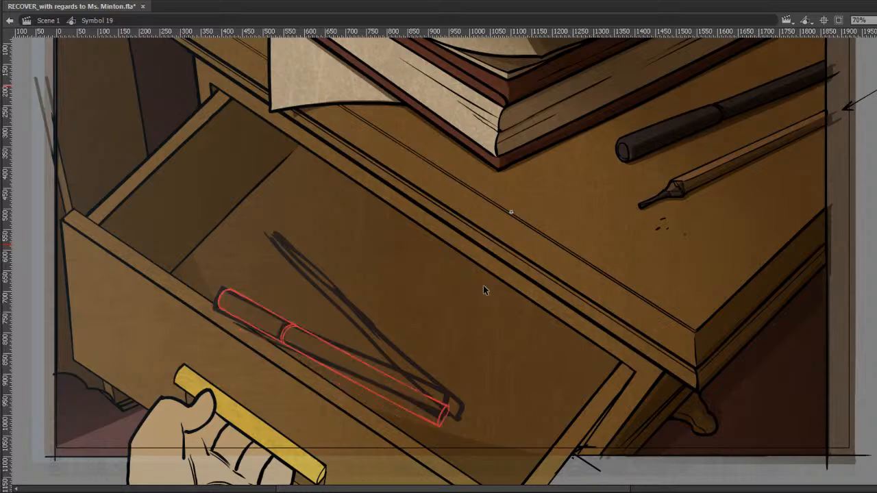
Erase the pen's rounded end, cap band and tip ellipse, keeping its long side outlines.
key(comma)
key(period)
key(e)
drag(442, 423, 454, 412)
mouse_move(279, 335)
mouse_down()
mouse_move(287, 327)
mouse_move(287, 341)
mouse_move(262, 312)
mouse_move(221, 299)
mouse_up()
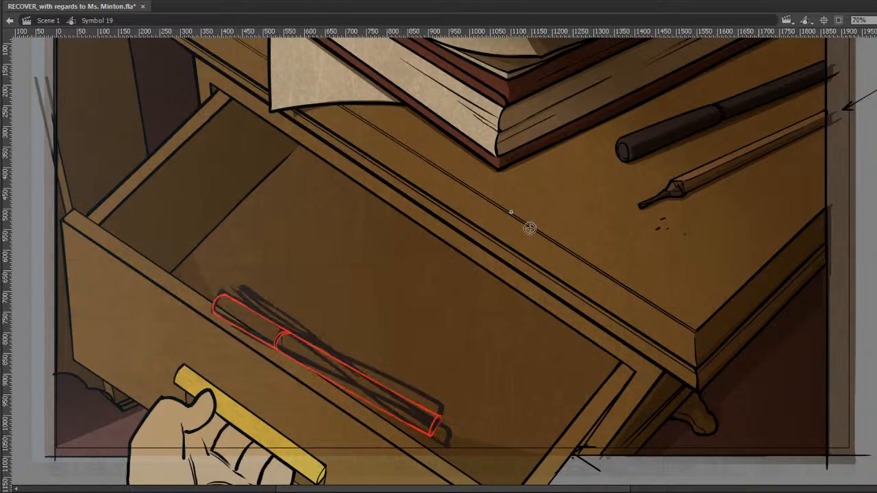
Redraw the pen's tip edge and its rounded cap end between the side outlines, checking against the previous frame.
mouse_move(441, 426)
mouse_down()
mouse_move(453, 408)
mouse_move(442, 425)
mouse_up()
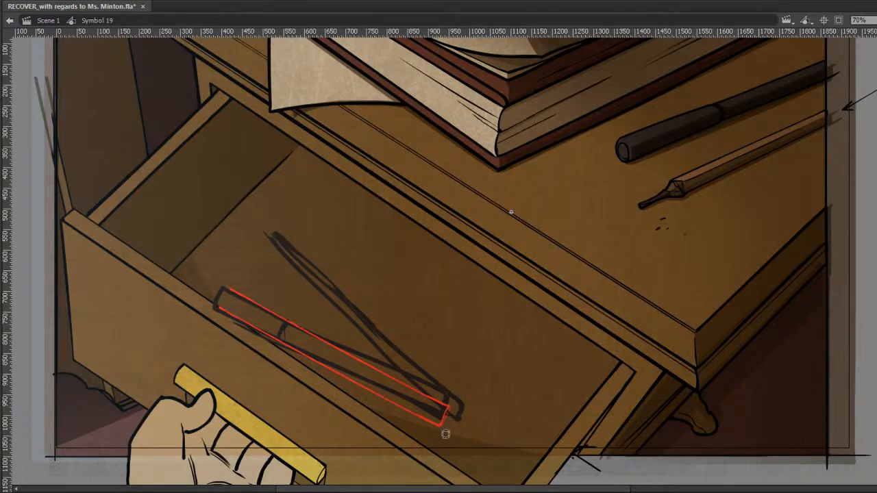
key(comma)
key(period)
key(comma)
key(period)
drag(219, 307, 229, 289)
Redraw the cap band as a single curved line across the pen and save the file.
key(comma)
key(period)
drag(281, 342, 291, 323)
key(ctrl+z)
Flip through the last few frames to check the redrawn pen against the preceding pen outlines.
key(comma)
key(period)
key(comma)
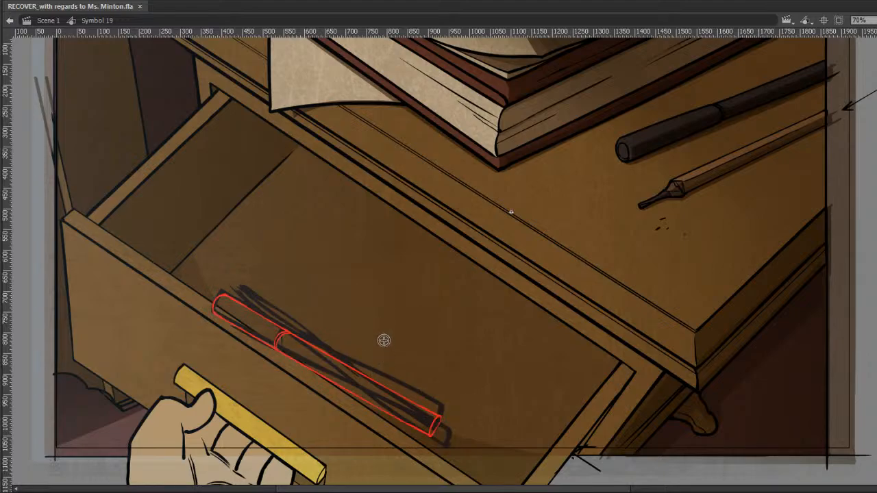
key(period)
key(comma)
key(period)
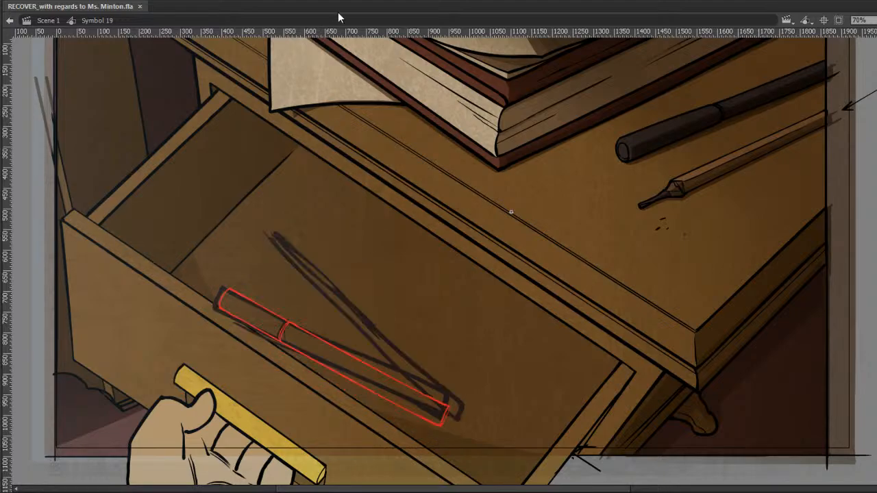
key(comma)
key(period)
key(comma)
key(comma)
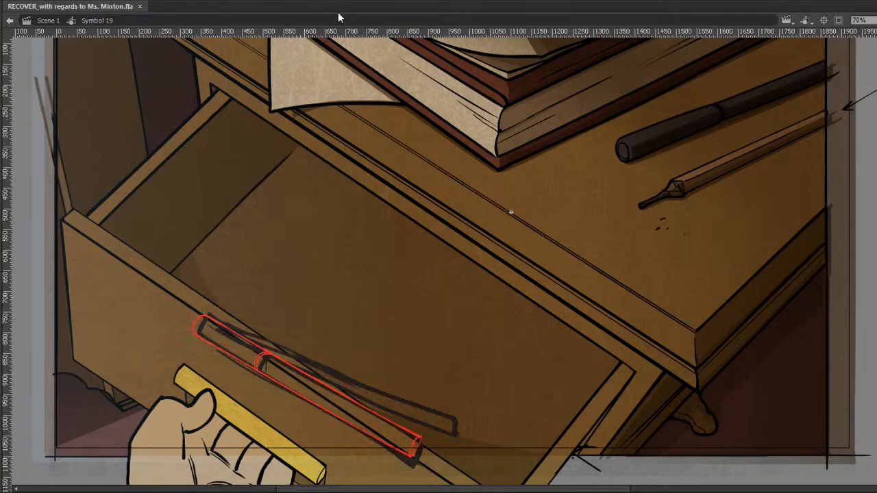
key(comma)
key(period)
key(period)
key(period)
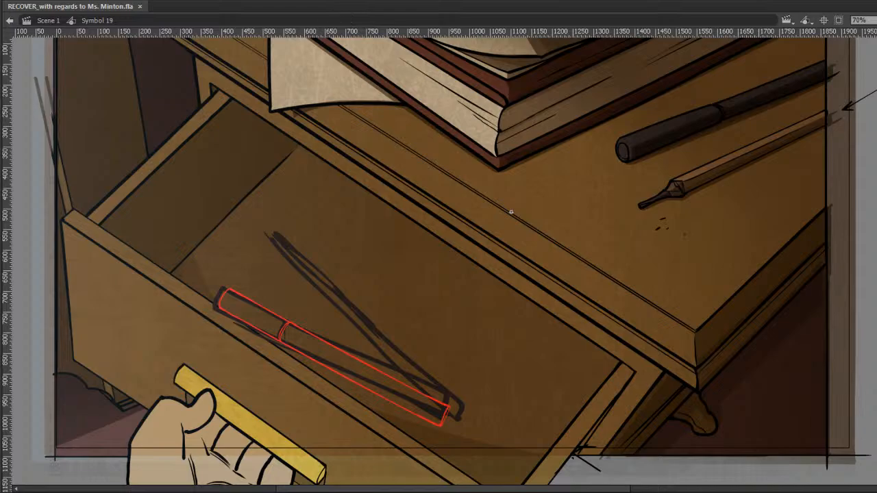
Carry the redrawn pen over to the next frame that has only the rough sketch.
key(.)
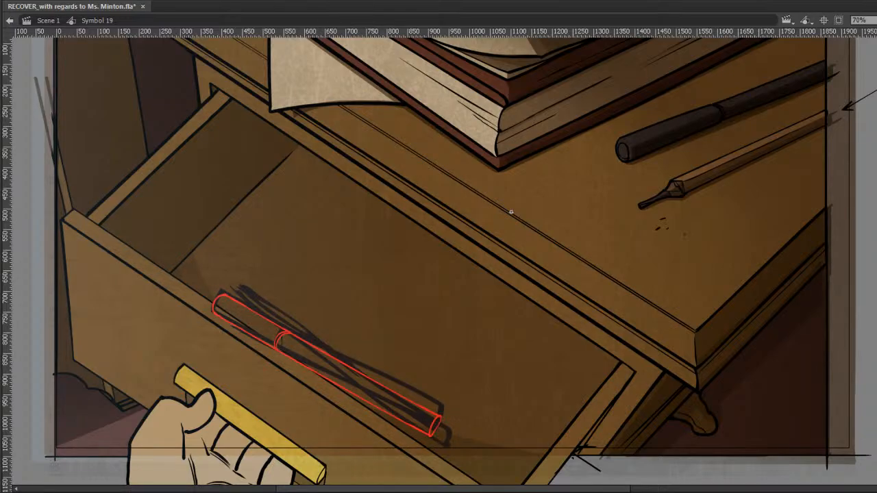
key(.)
key(.)
key(.)
key(.)
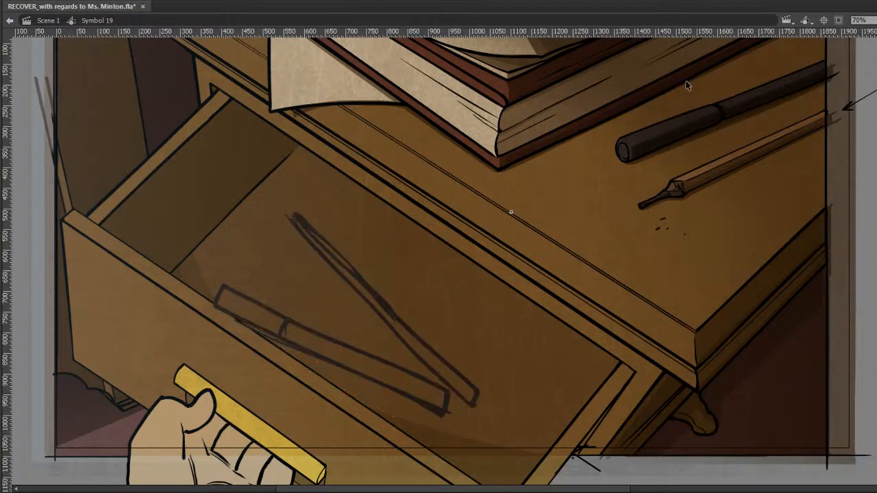
key(.)
key(.)
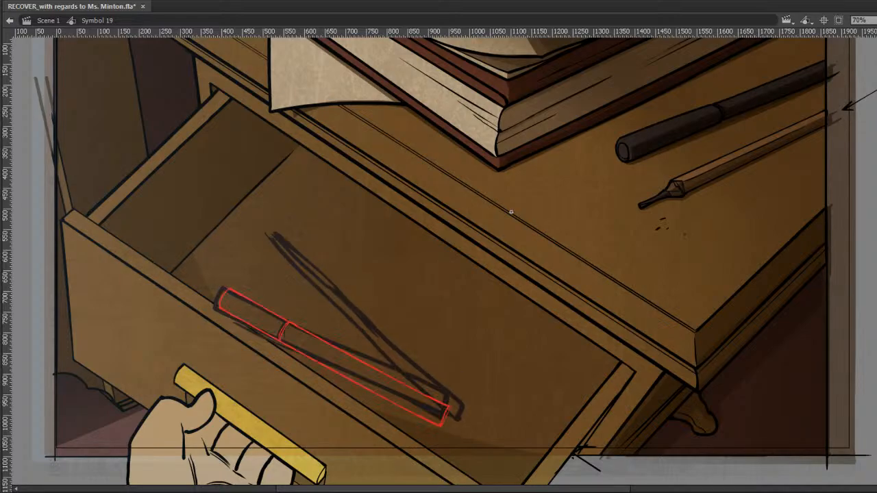
key(.)
key(.)
Select the whole carried-over pen and rotate it slightly counter-clockwise to match the angle of its rough sketch.
key(ctrl+a)
key(q)
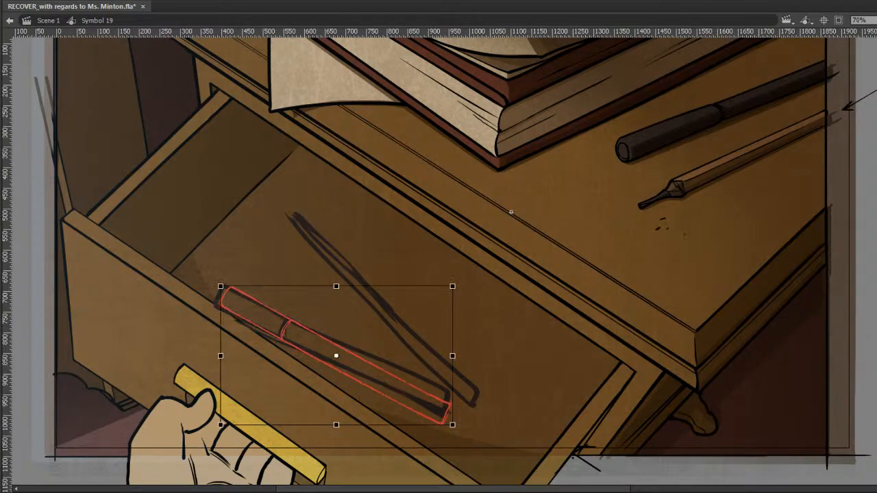
drag(463, 286, 461, 279)
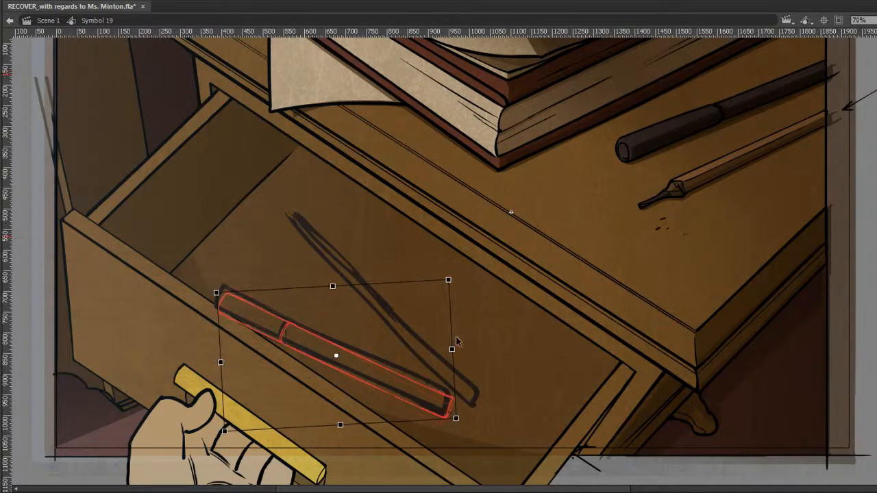
Nudge the rotated pen slightly up and to the left so it sits on its rough sketch.
key(Up)
key(Up)
key(Left)
key(Left)
key(.)
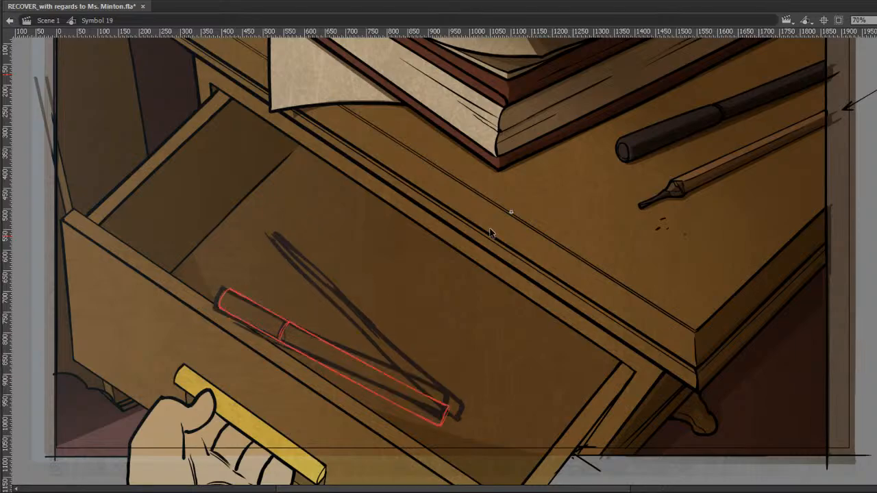
Flip back and forth between the neighbouring frames to compare the pen's positions after it hits the drawer front.
key(.)
key(comma)
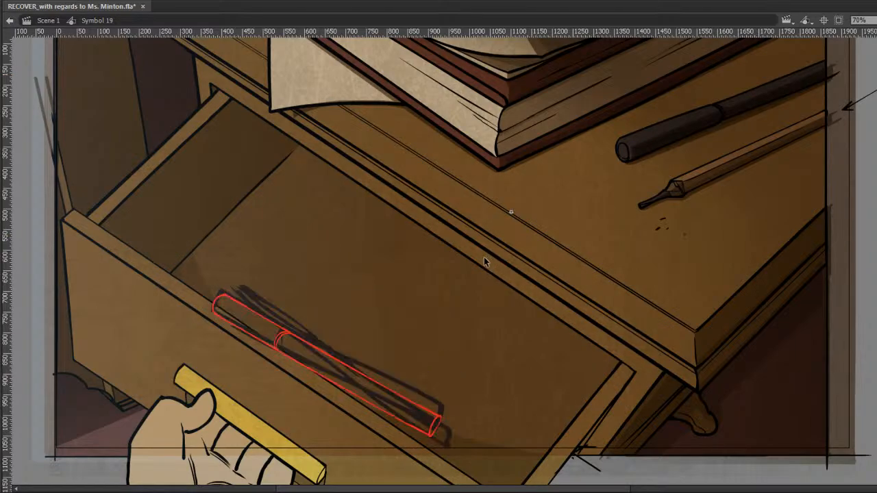
key(period)
key(period)
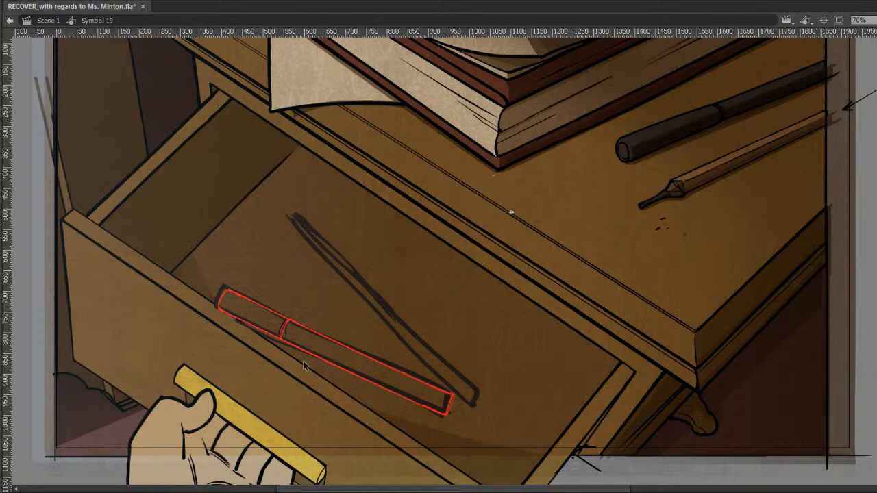
key(period)
key(comma)
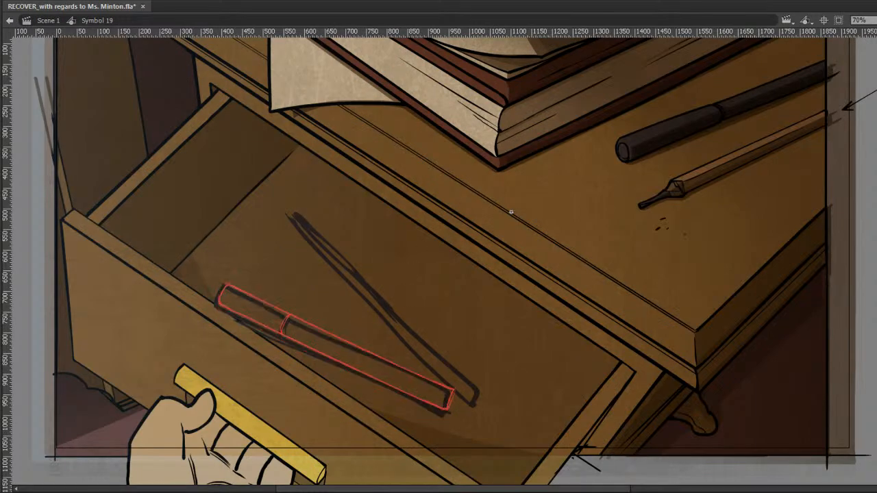
key(period)
key(period)
key(comma)
key(period)
key(comma)
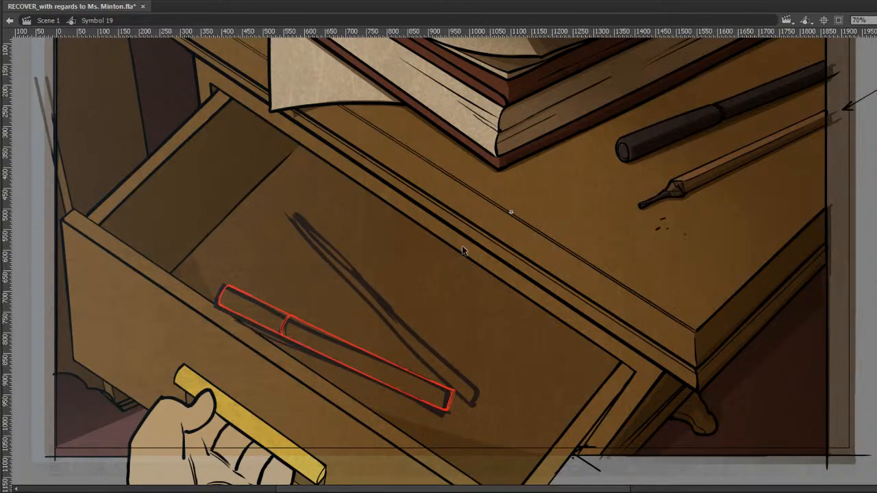
Select the whole pen on this frame and rotate it slightly counter-clockwise to continue the bounce.
drag(220, 454, 487, 238)
key(period)
key(comma)
key(period)
key(comma)
drag(286, 355, 521, 216)
key(q)
drag(457, 284, 466, 277)
click(517, 223)
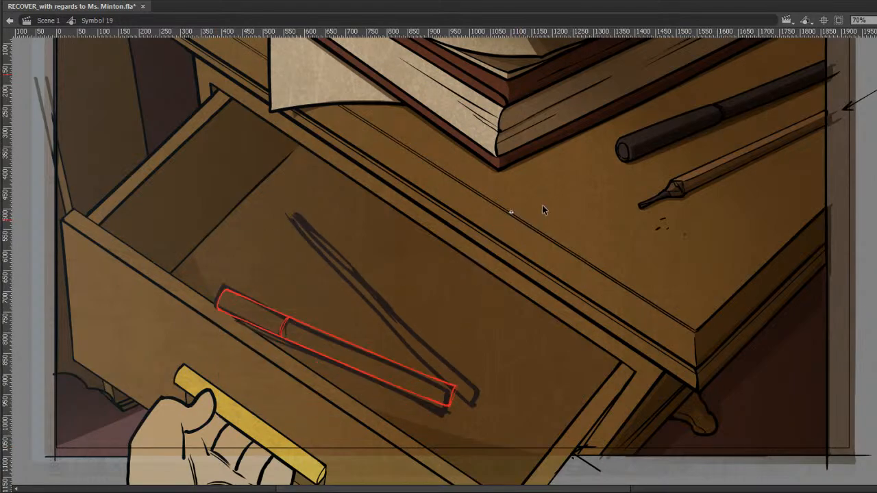
Carry the pen over to the next sketch-only frame as a keyframe, nudging it left and down and rotating it slightly clockwise.
key(.)
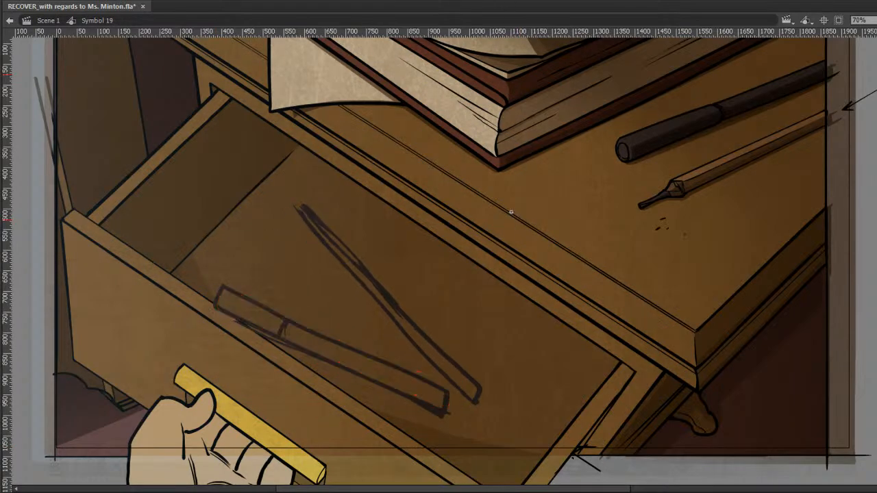
key(F6)
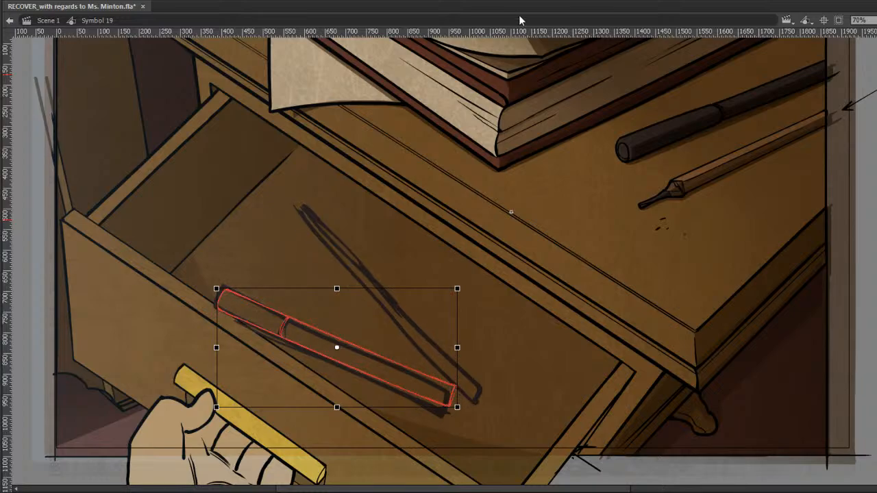
key(Left)
key(Left)
key(Down)
drag(465, 282, 466, 283)
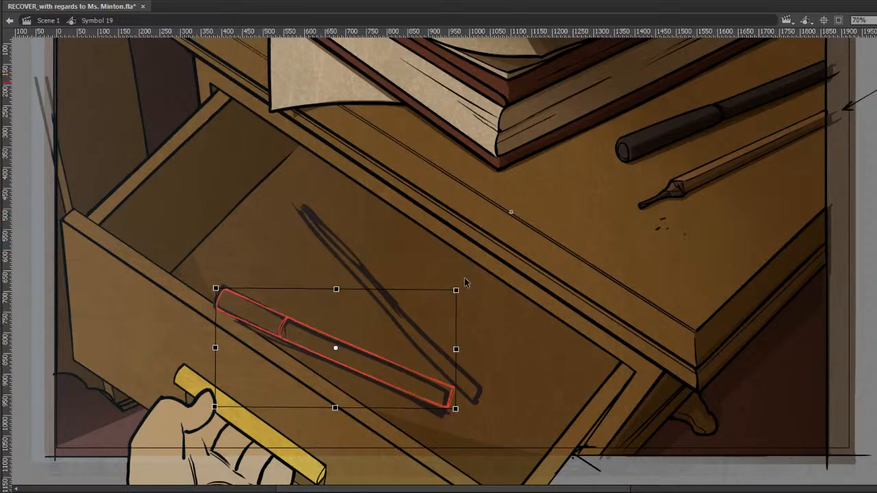
key(.)
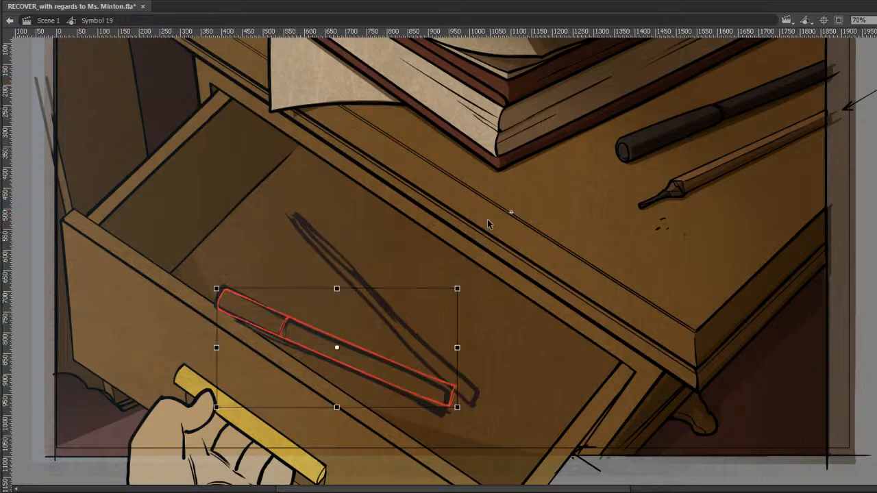
key(.)
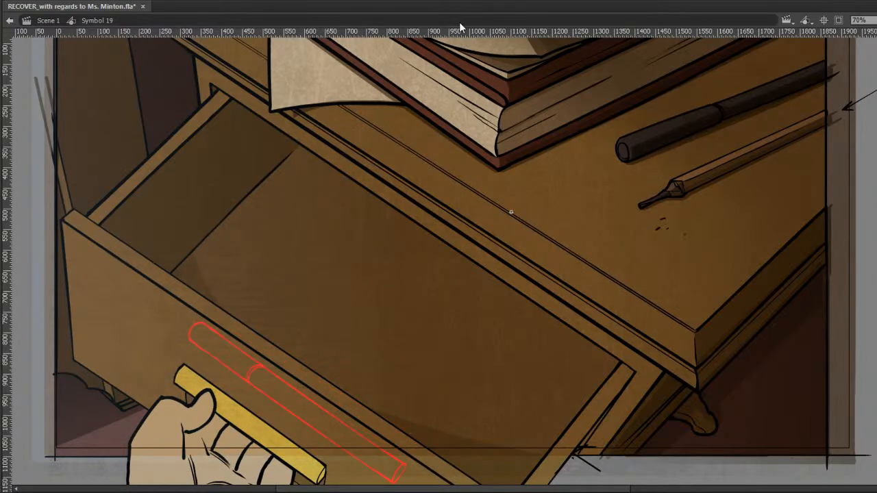
Step through the pen frames without the rough sketch and play the animation to check the roll against the drawer front.
key(q)
key(period)
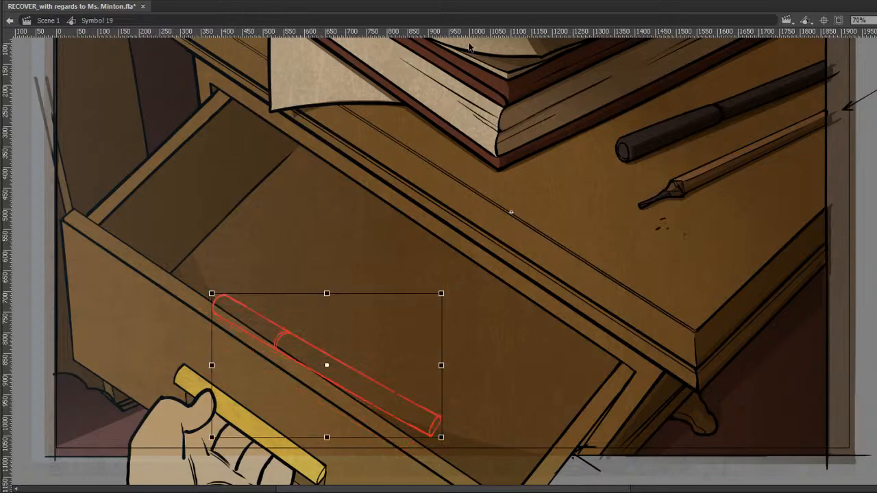
key(period)
key(period)
key(period)
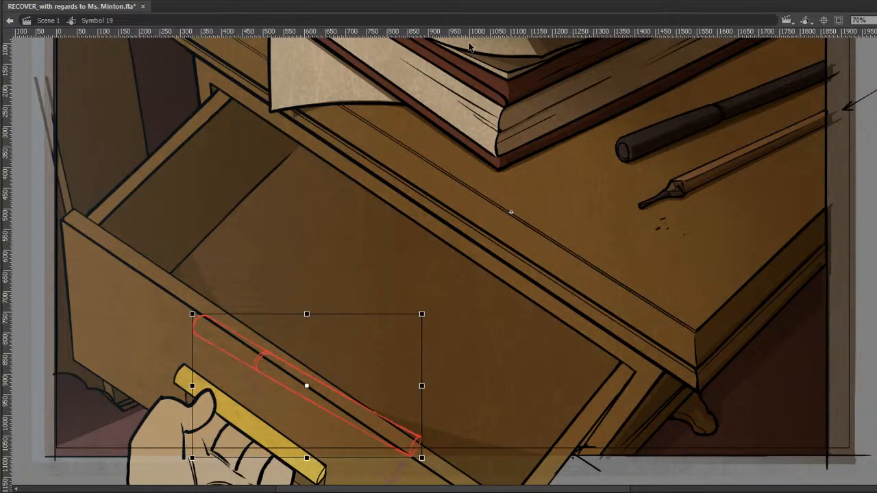
key(Return)
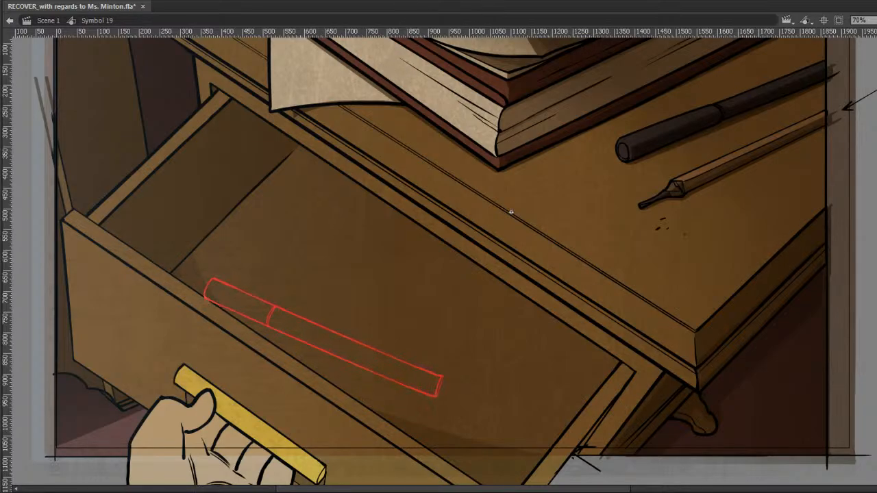
Rotate the whole pen slightly clockwise and compare it with the adjacent frame.
key(q)
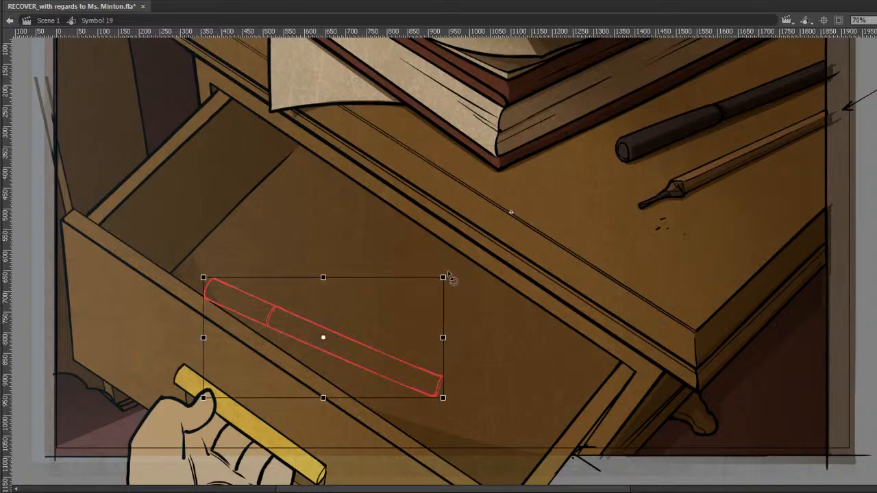
drag(449, 271, 463, 270)
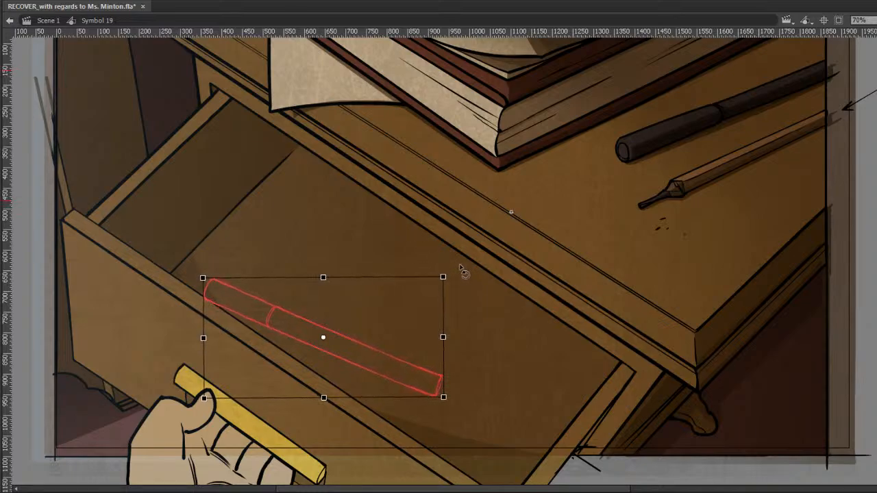
click(497, 294)
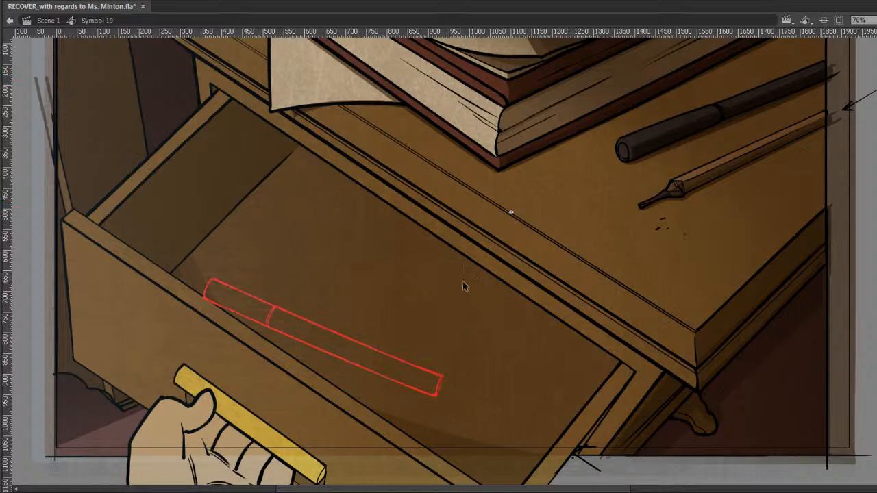
drag(157, 235, 573, 466)
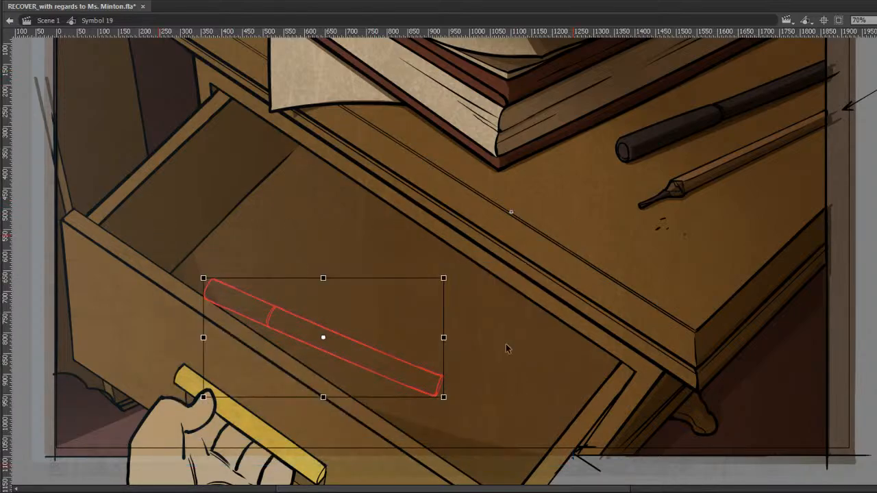
drag(454, 274, 460, 281)
click(449, 270)
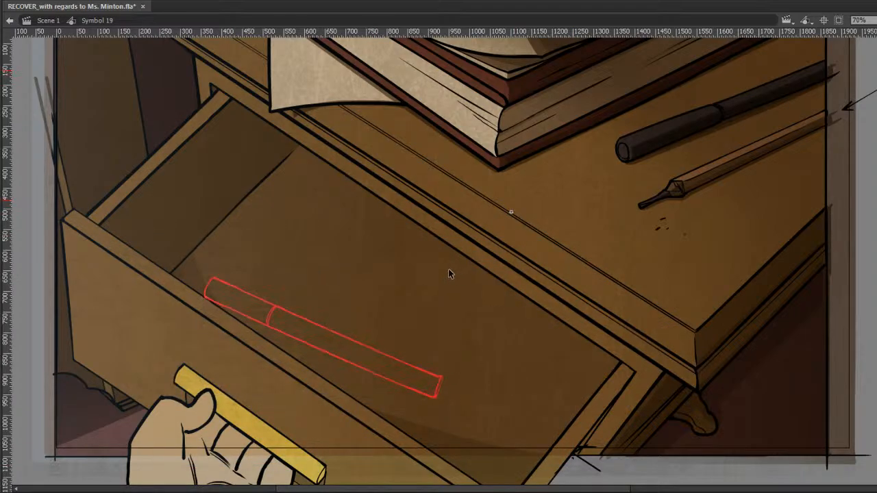
key(comma)
key(period)
key(comma)
Redraw the pen's cap band and rounded cap end, saving the file and playing the animation back.
drag(270, 324, 276, 308)
drag(203, 290, 219, 274)
key(Return)
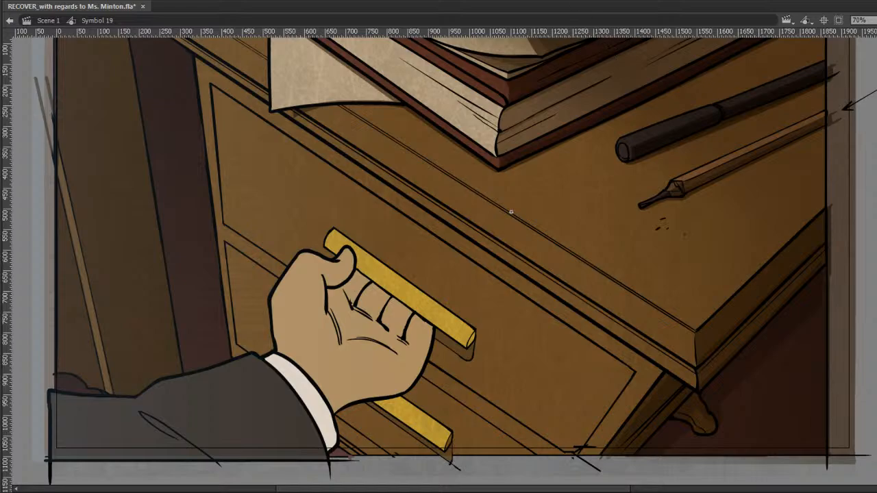
key(ctrl+s)
key(Return)
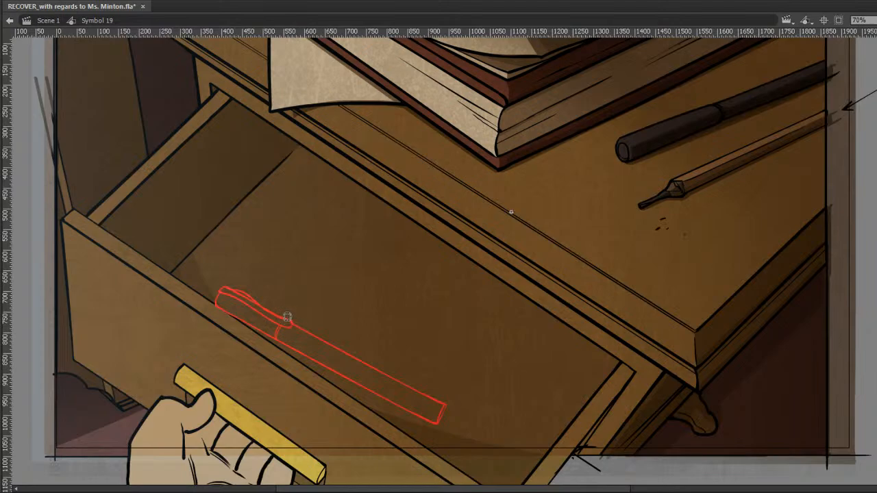
drag(231, 293, 238, 296)
drag(250, 302, 264, 314)
drag(233, 299, 269, 318)
key(ctrl+z)
key(v)
key(ctrl+z)
key(ctrl+z)
key(ctrl+z)
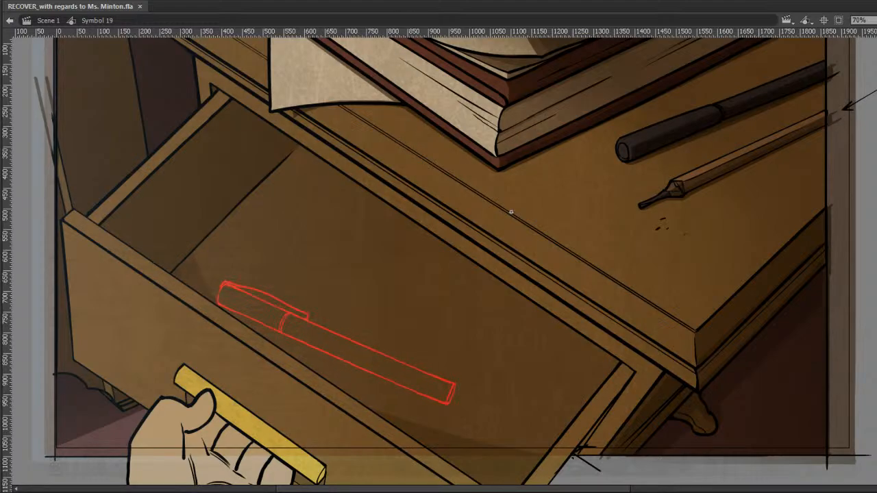
Redraw the long edge of the clip along the pen's cap, undoing a stray stroke.
drag(225, 282, 304, 313)
mouse_move(228, 285)
mouse_down()
mouse_move(305, 316)
mouse_move(280, 303)
mouse_move(300, 314)
mouse_up()
key(v)
key(ctrl+z)
drag(255, 286, 308, 316)
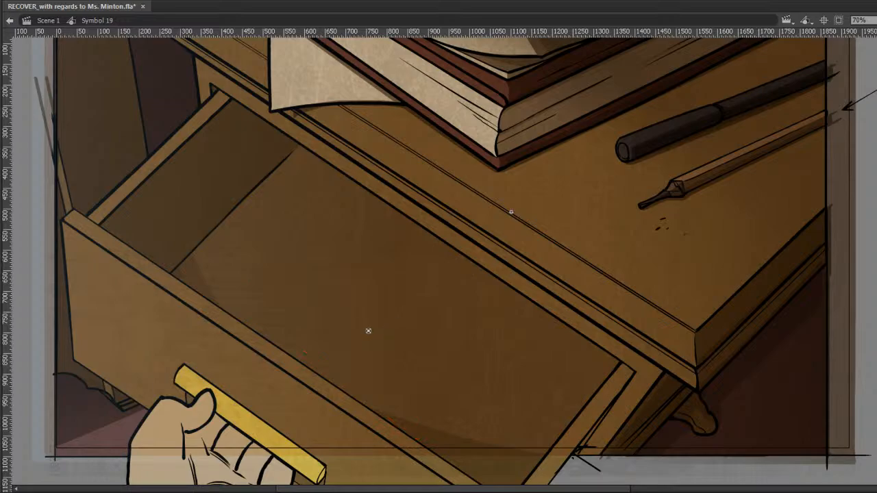
Remove the pen outline overlapping the drawer front, redraw only the short sliver along its upper edge, and save.
drag(369, 411, 429, 454)
key(v)
click(418, 450)
key(Delete)
key(b)
drag(395, 427, 428, 450)
key(v)
key(ctrl+s)
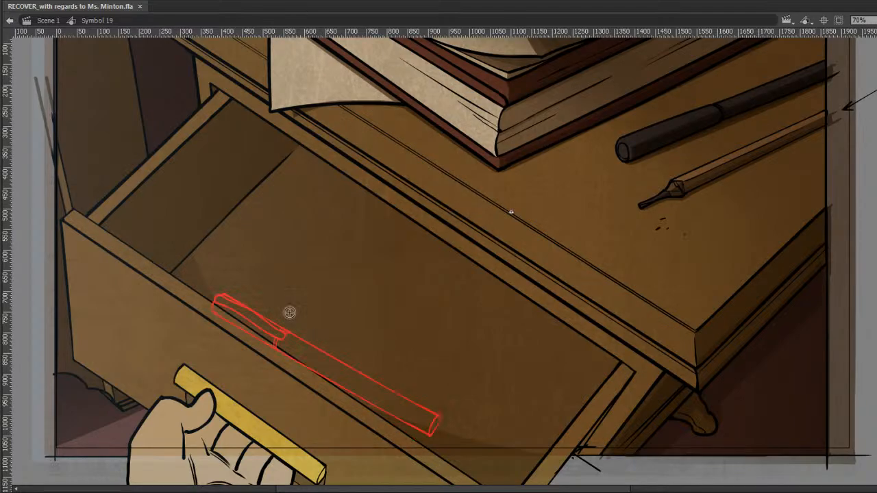
Erase the lower cap outline where the pen overlaps the drawer front on two neighbouring frames.
drag(213, 313, 315, 377)
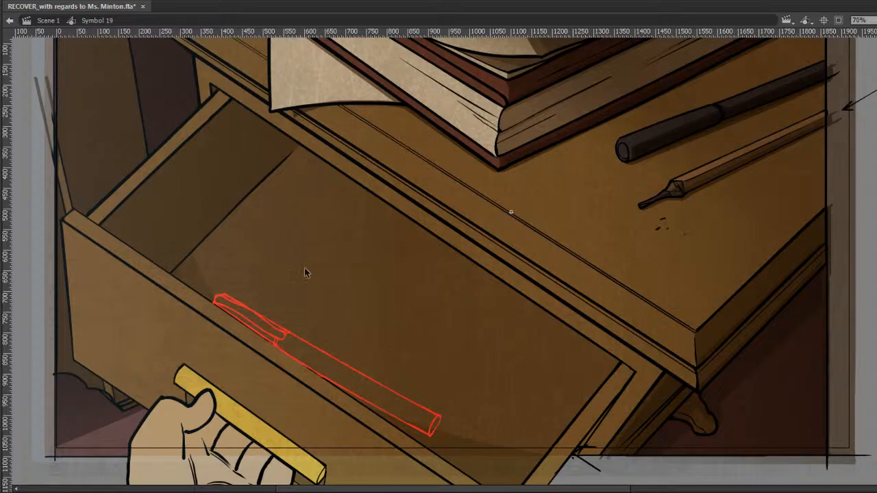
key(.)
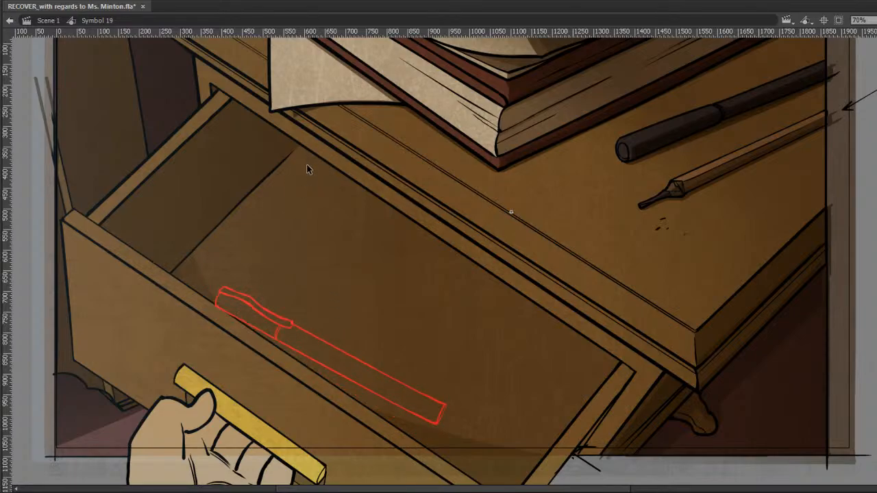
key(e)
drag(213, 307, 231, 320)
drag(211, 304, 238, 325)
drag(210, 304, 240, 327)
key(k)
click(272, 331)
key(ctrl+z)
key(v)
key(comma)
key(comma)
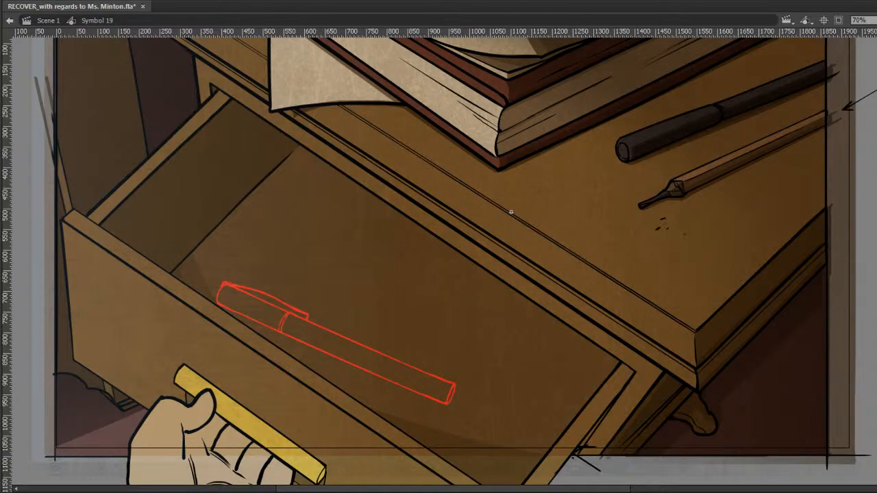
Go through the pen frames one by one, selecting all the linework on each and recolouring it from red to black.
key(Return)
key(comma)
key(ctrl+a)
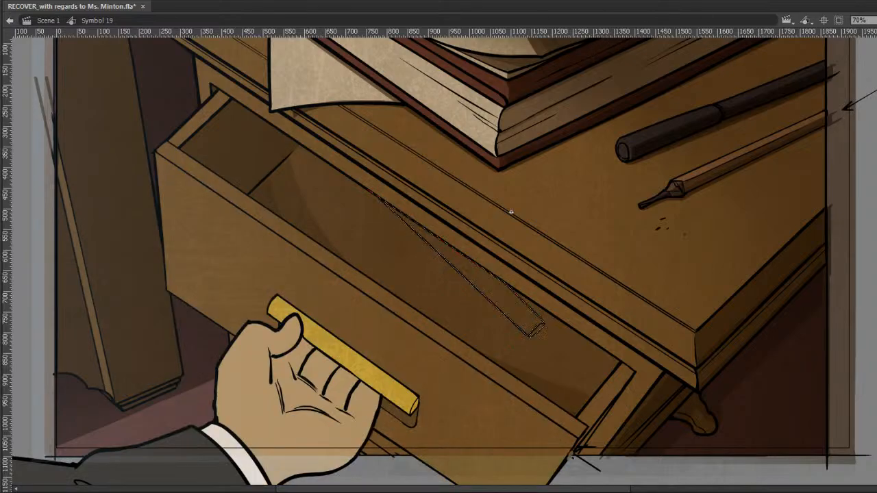
key(period)
key(ctrl+a)
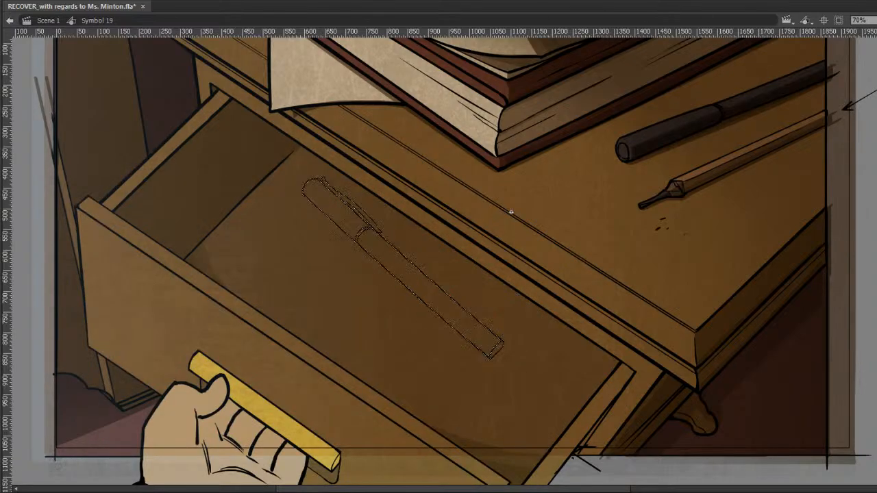
key(period)
key(ctrl+a)
key(period)
key(ctrl+a)
key(period)
key(ctrl+a)
key(period)
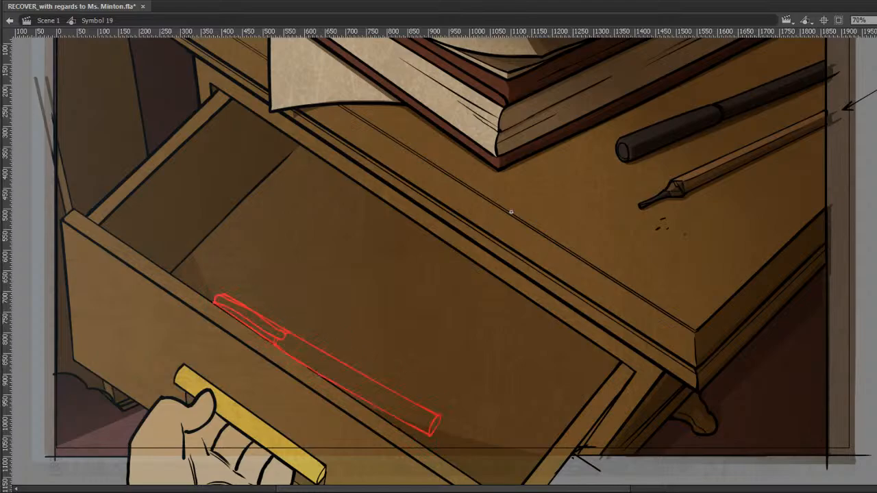
key(period)
key(ctrl+a)
key(period)
key(ctrl+a)
key(period)
Check the black pen outlines on the remaining frames and in playback of the main scene.
key(period)
key(period)
key(period)
key(period)
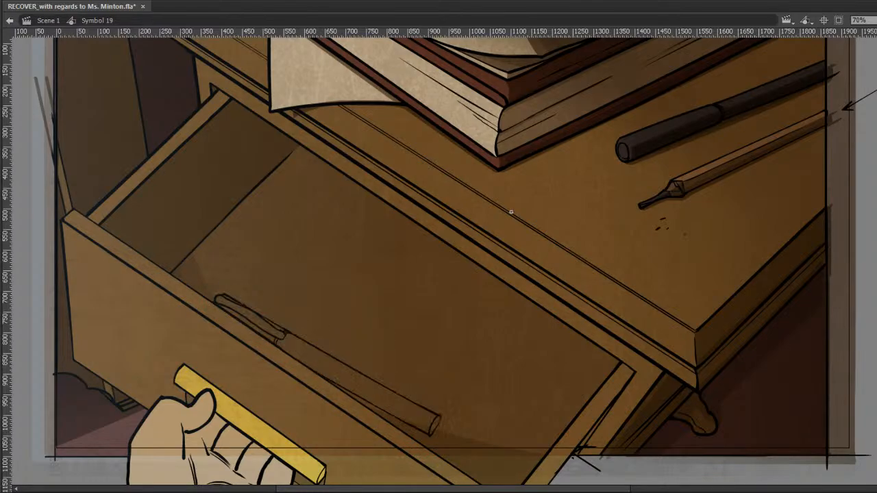
key(period)
key(period)
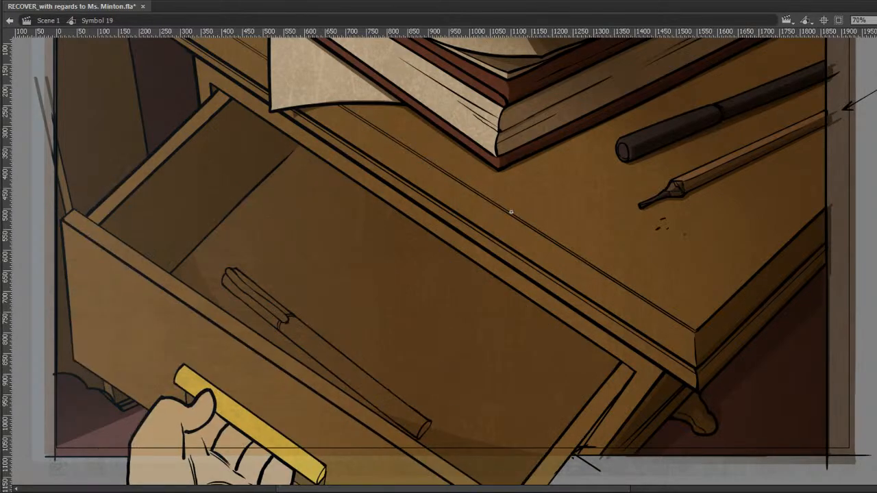
click(9, 24)
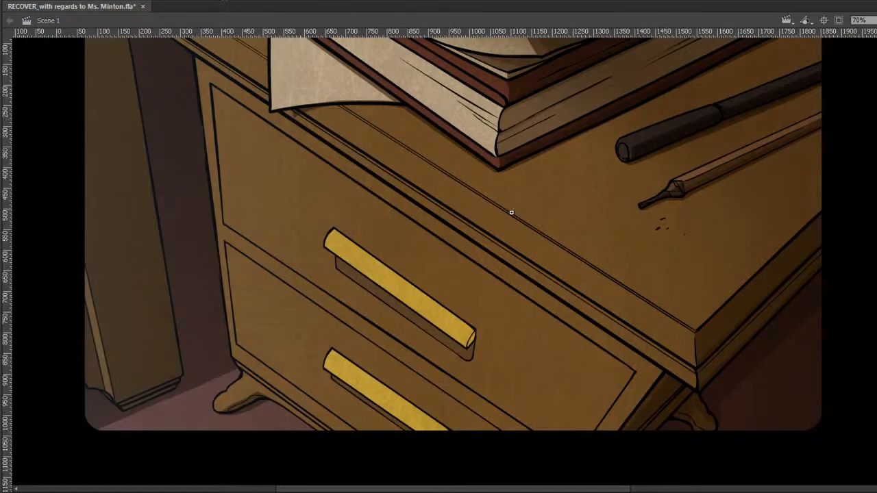
key(Return)
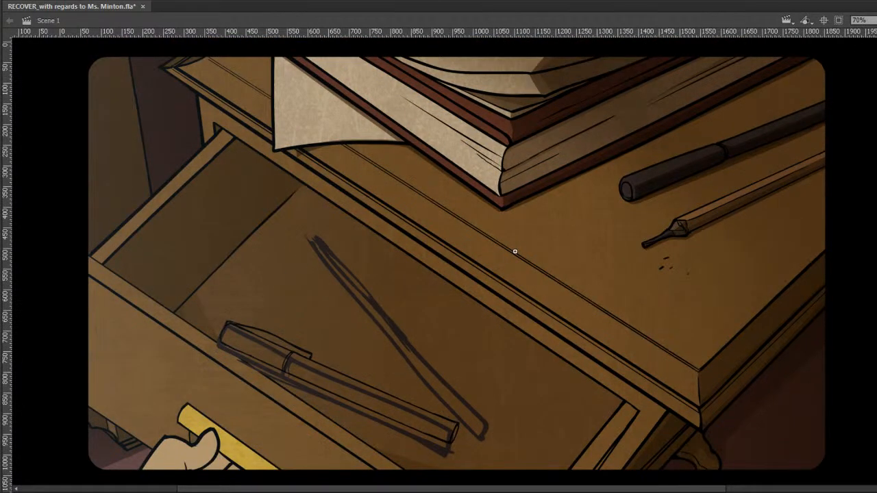
double_click(354, 208)
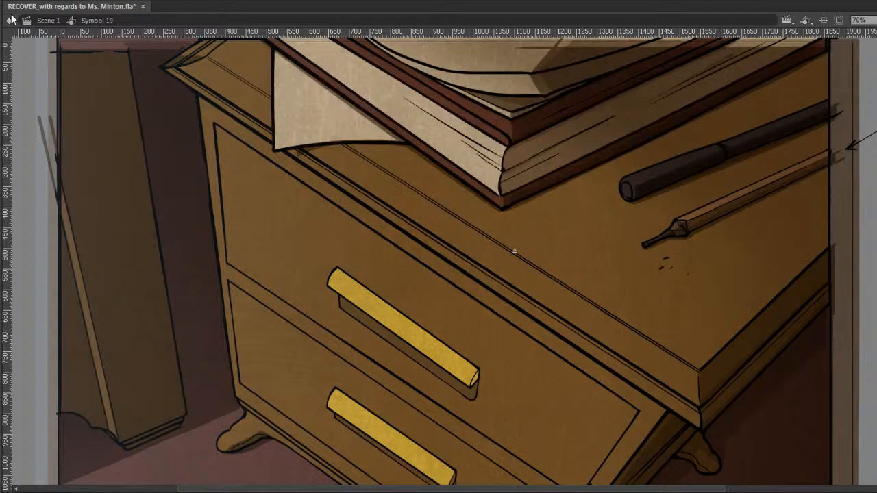
click(12, 20)
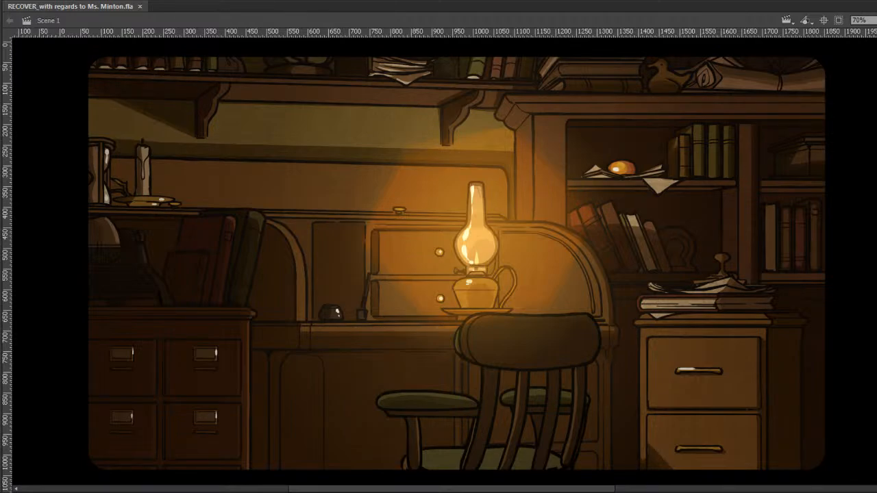
Look inside the lamp-lit study's symbol and move the main scene's playhead to the drawer shot where the hand enters.
double_click(373, 83)
click(10, 21)
double_click(447, 75)
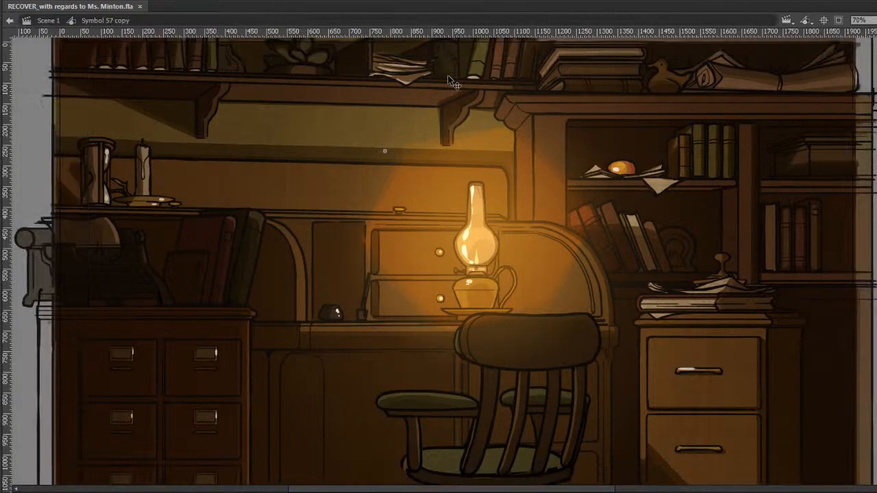
click(11, 20)
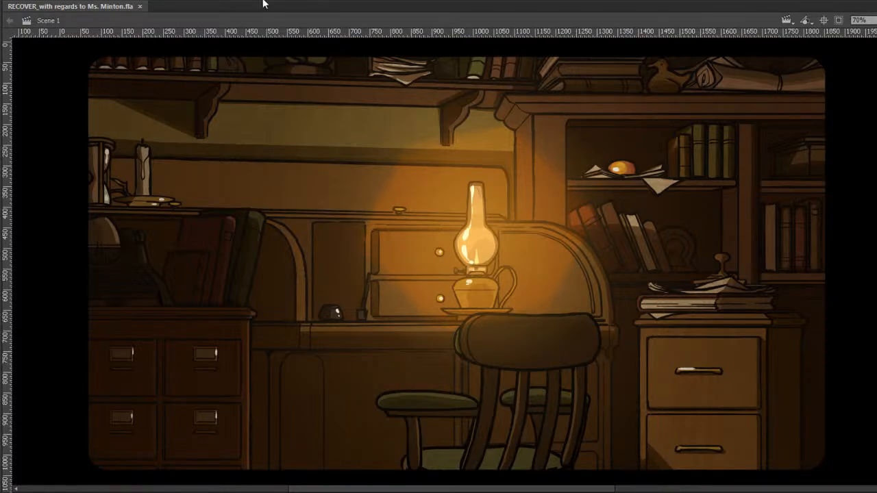
click(224, 0)
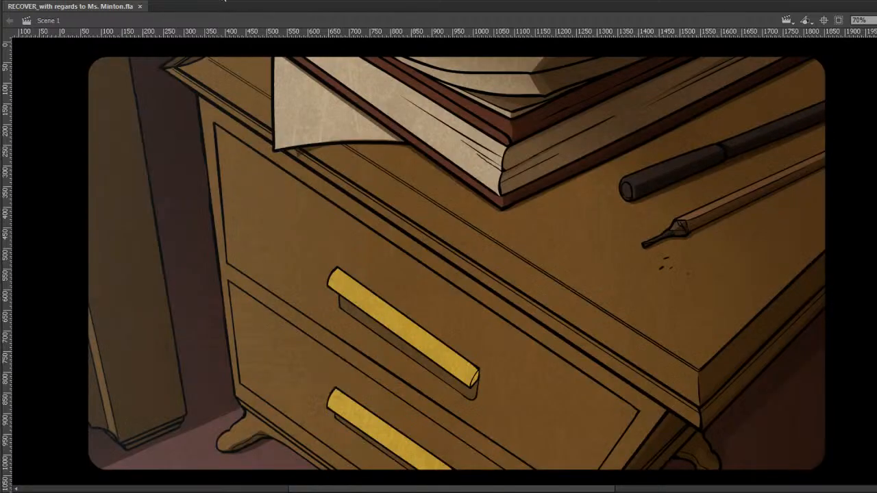
click(233, 0)
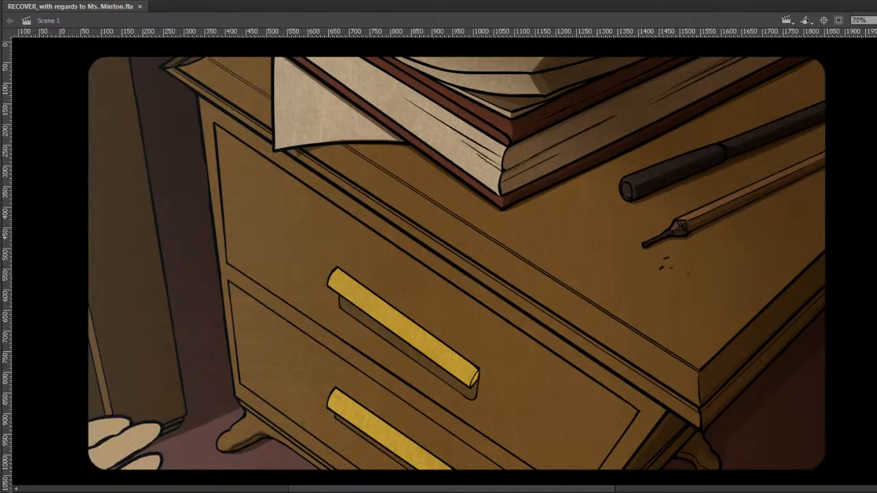